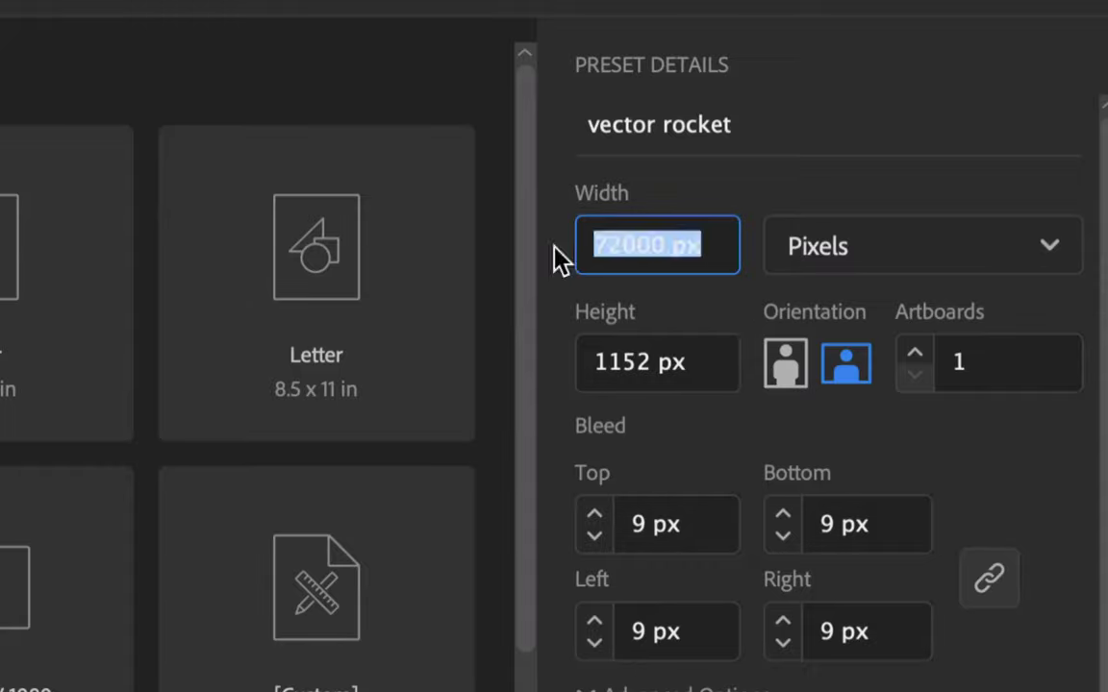
Place the scan.jpeg sketch at 1000 × 1000 across the artboard.
{"action": "type", "text": "1000"}
{"action": "key", "text": "Tab"}
{"action": "type", "text": "1000"}
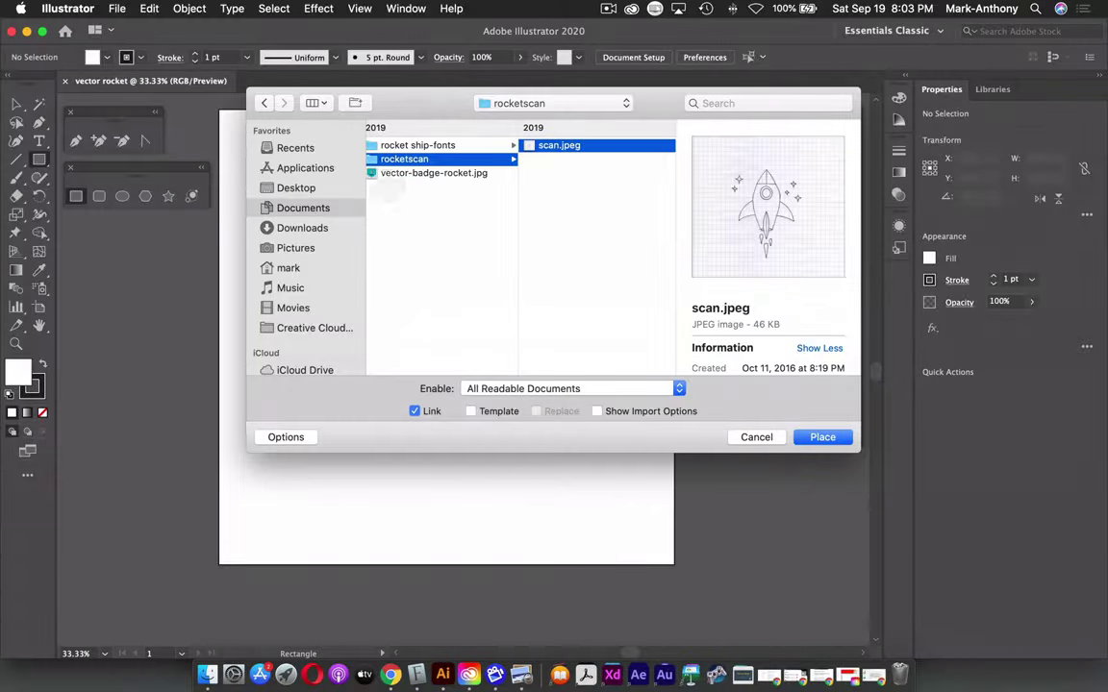
{"action": "left_click", "coordinate": [816, 438]}
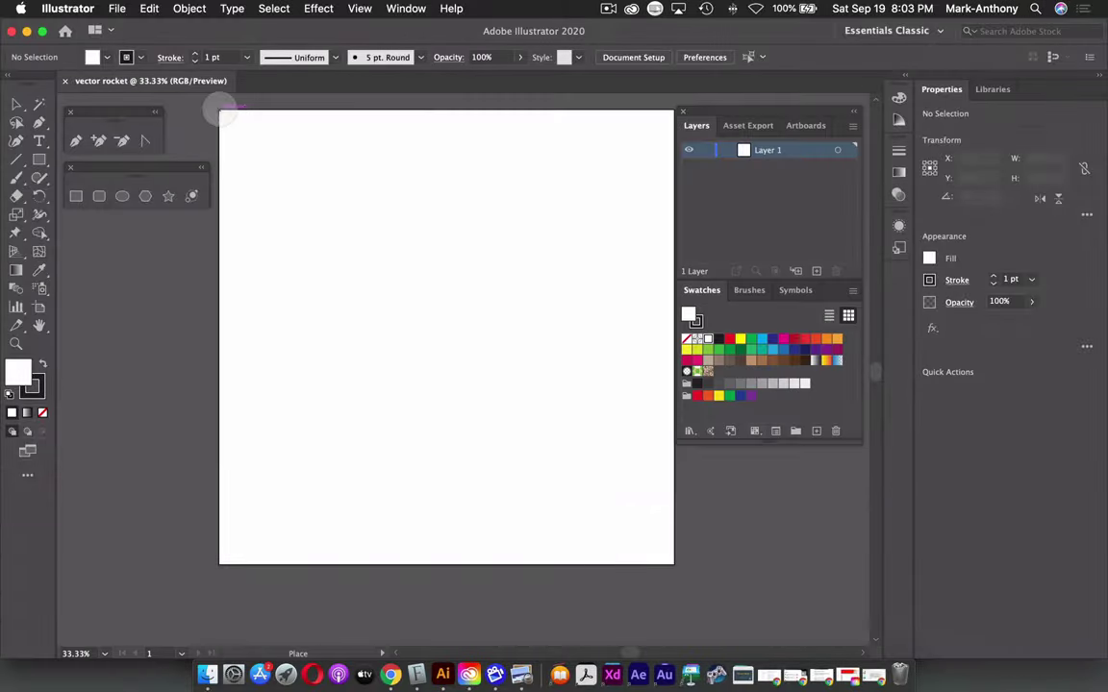
{"action": "left_click_drag", "start_coordinate": [219, 108], "coordinate": [671, 570]}
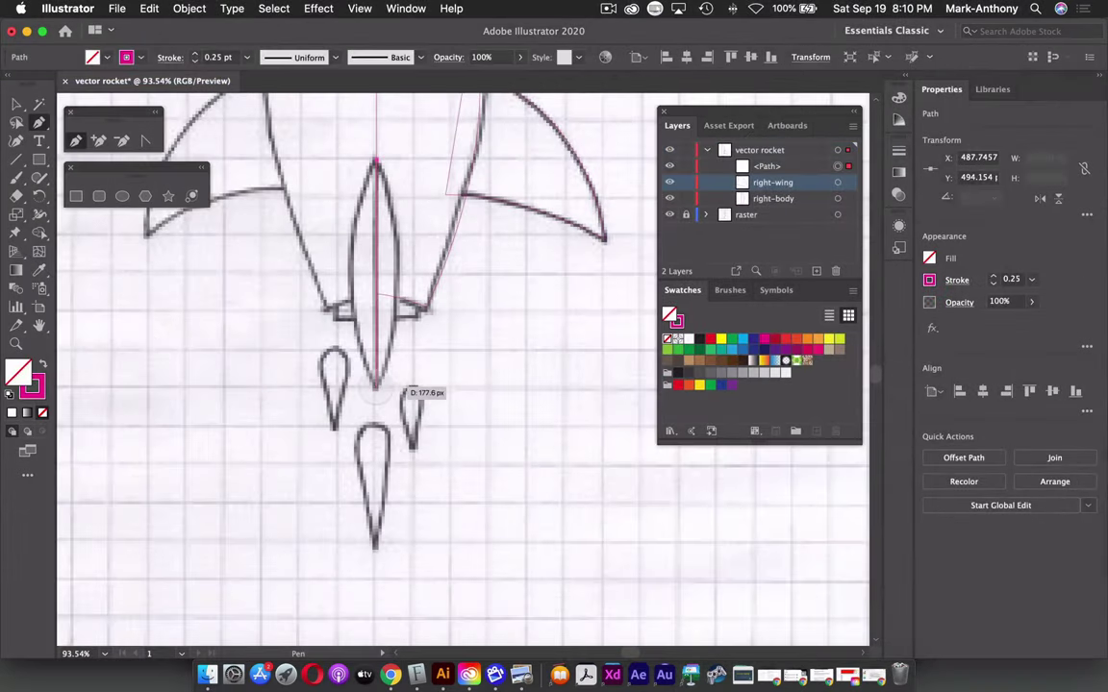
Add a curved anchor at the rocket's bottom and close the path at its top.
{"action": "left_click_drag", "start_coordinate": [375, 385], "coordinate": [324, 475]}
{"action": "left_click", "coordinate": [375, 385], "text": "alt"}
{"action": "left_click", "coordinate": [376, 156], "text": "shift"}
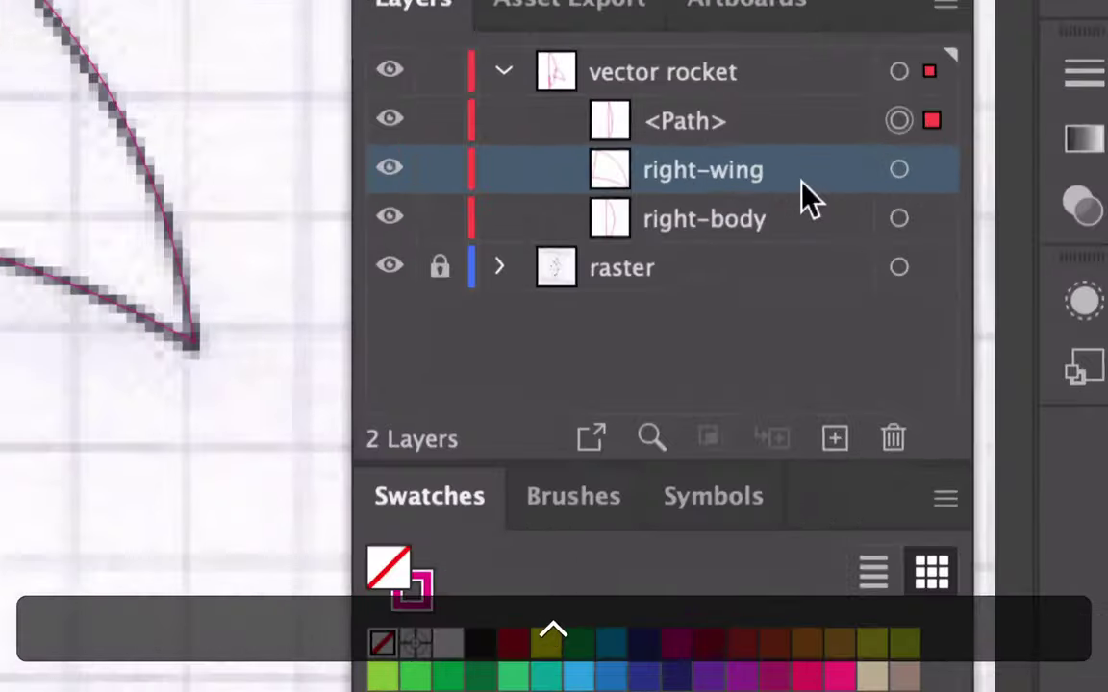
Rename the new path's layer to right-tail and delete two leftover Shape Builder regions.
{"action": "double_click", "coordinate": [687, 122]}
{"action": "type", "text": "right"}
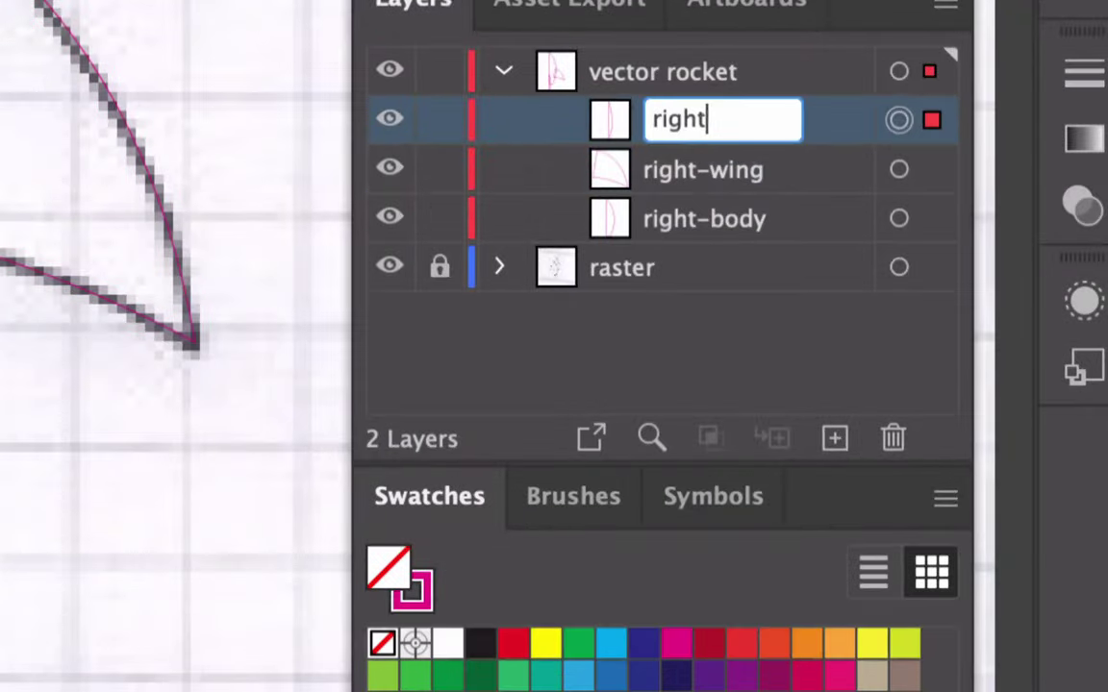
{"action": "type", "text": "-wing"}
{"action": "key", "text": "BackSpace"}
{"action": "key", "text": "BackSpace"}
{"action": "key", "text": "BackSpace"}
{"action": "key", "text": "BackSpace"}
{"action": "type", "text": "tail"}
{"action": "key", "text": "Return"}
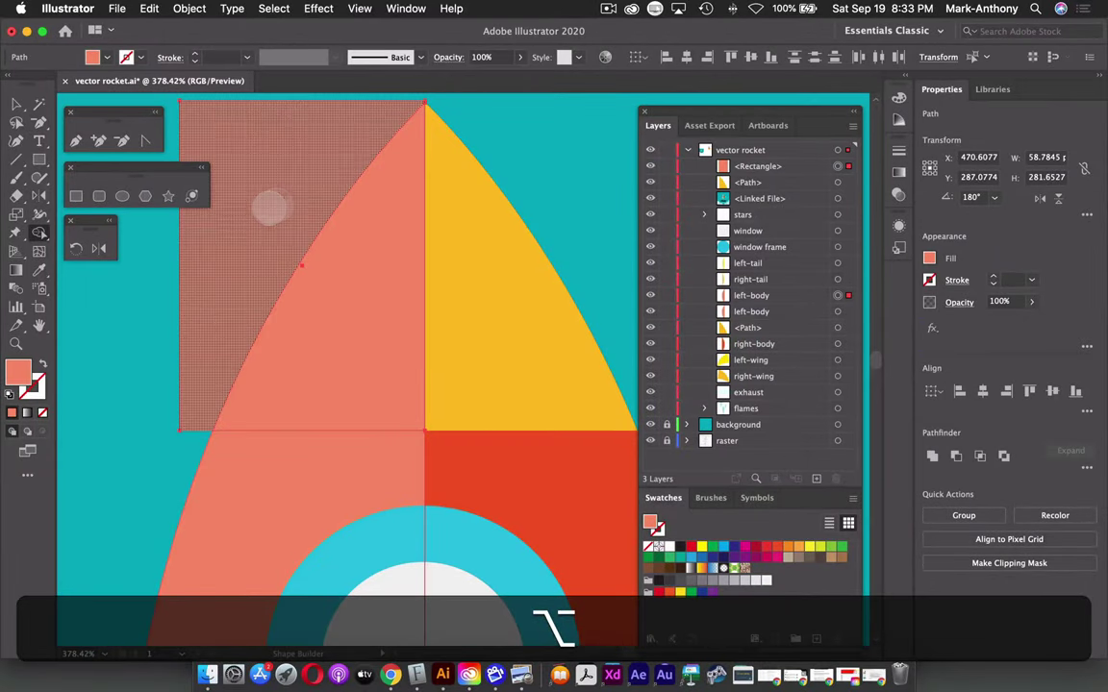
{"action": "left_click", "coordinate": [276, 204], "text": "alt"}
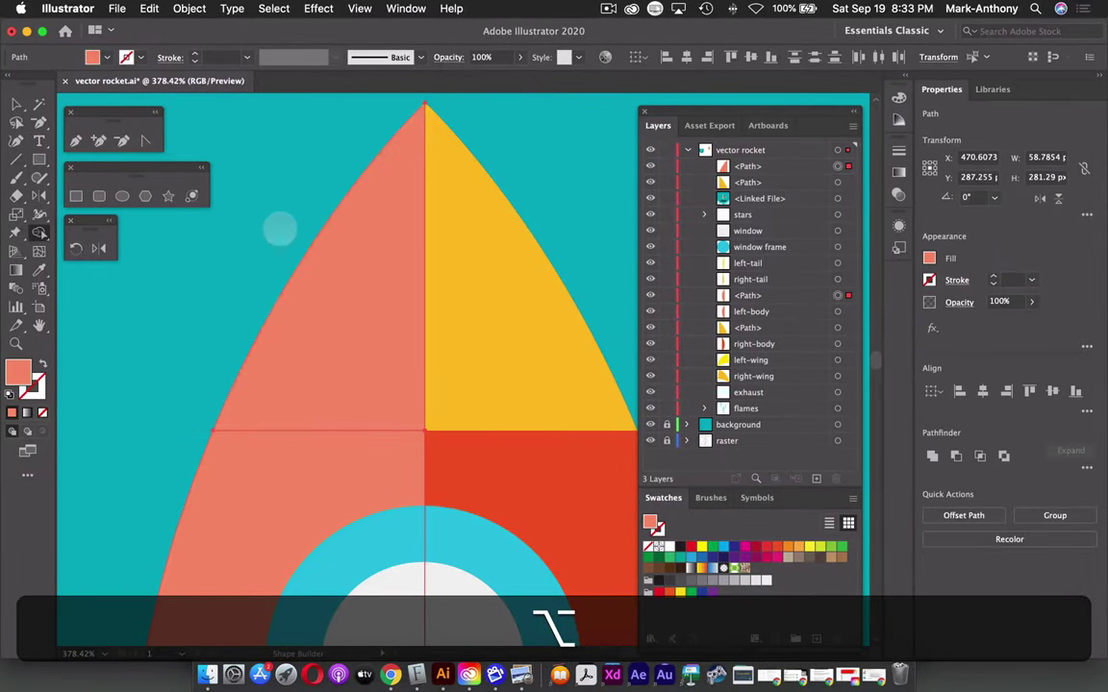
{"action": "left_click", "coordinate": [291, 483], "text": "alt"}
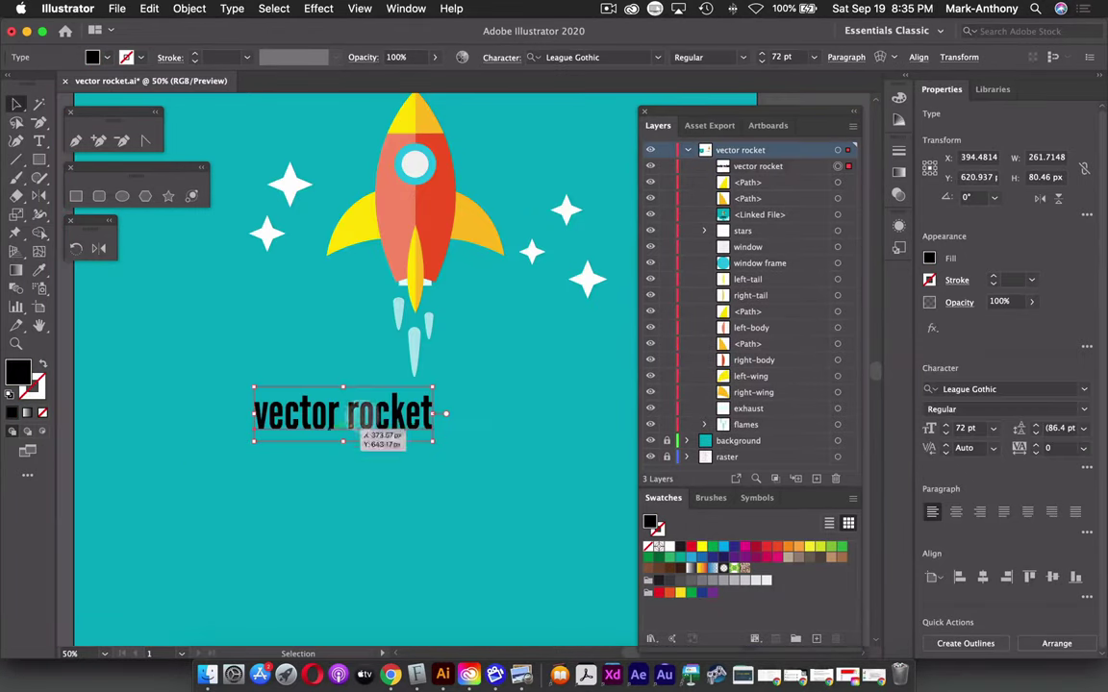
Enlarge the vector rocket title to 92 pt, move it right and down, and fade the clouds.
{"action": "key", "text": "shift+super+a"}
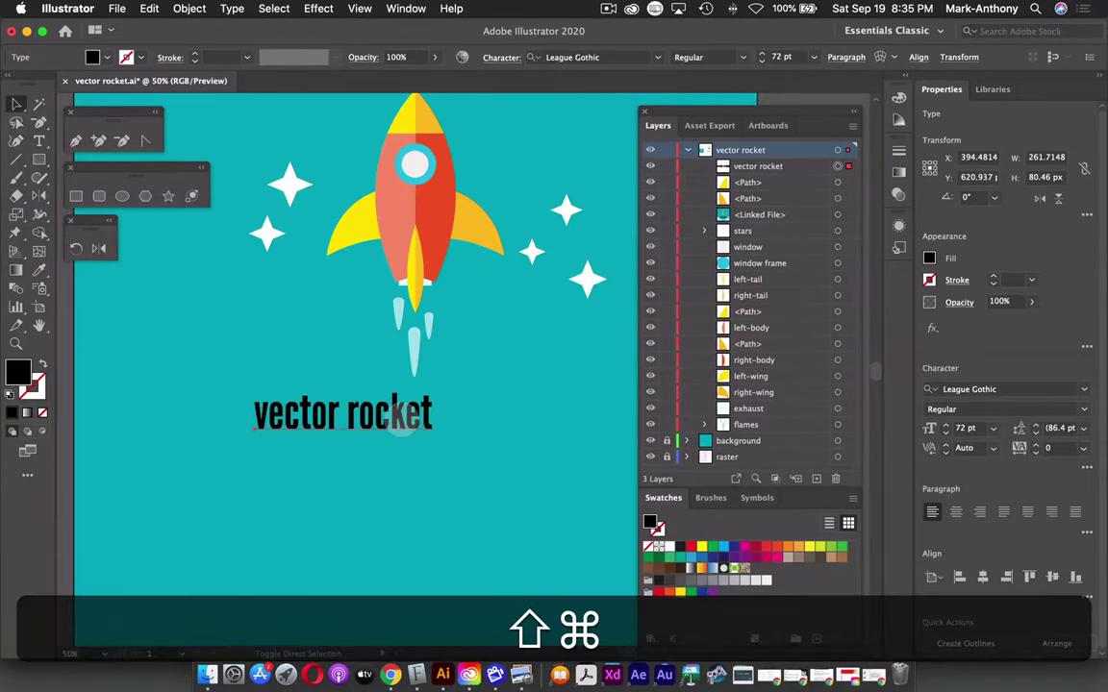
{"action": "key", "text": "shift+super+period"}
{"action": "key", "text": "shift+super+period"}
{"action": "key", "text": "shift+super+period"}
{"action": "key", "text": "shift+super+period"}
{"action": "key", "text": "shift+super+period"}
{"action": "key", "text": "shift+super+period"}
{"action": "key", "text": "shift+super+period"}
{"action": "key", "text": "shift+super+period"}
{"action": "key", "text": "shift+super+period"}
{"action": "key", "text": "shift+super+period"}
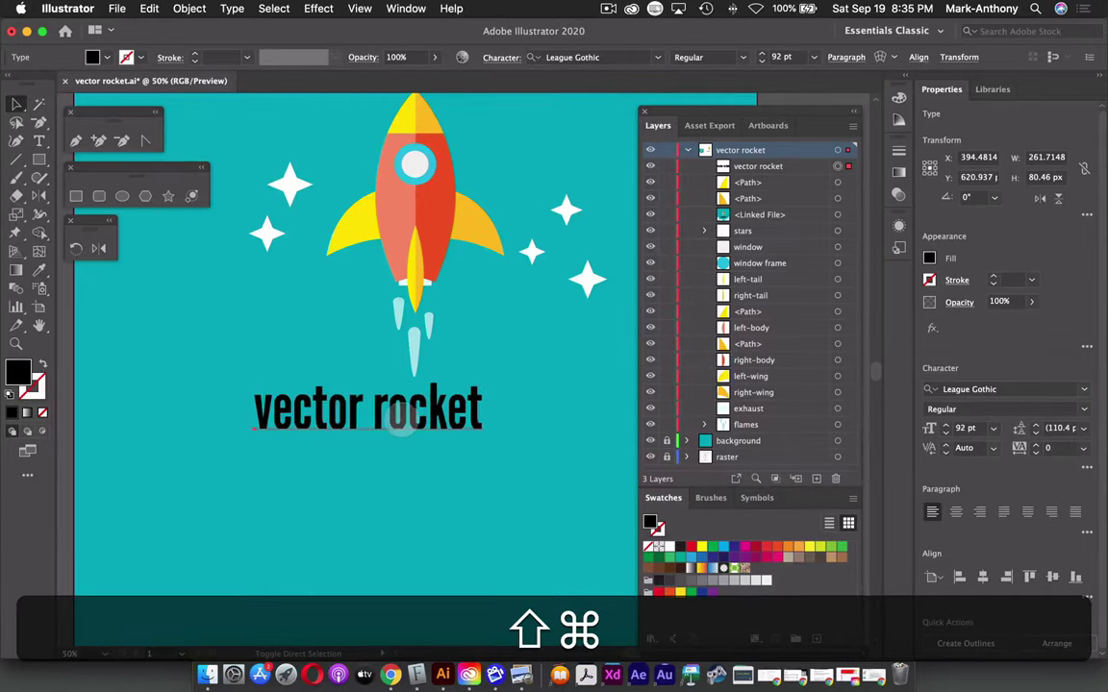
{"action": "left_click", "coordinate": [402, 420]}
{"action": "left_click_drag", "start_coordinate": [421, 462], "coordinate": [564, 434]}
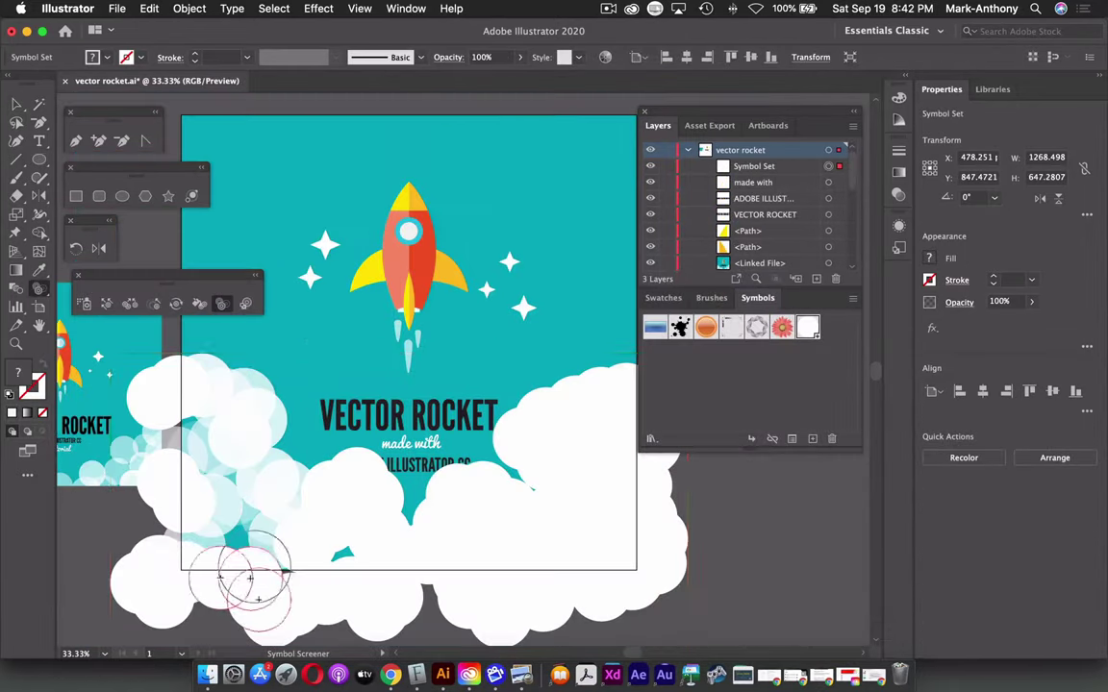
{"action": "mouse_move", "coordinate": [247, 581]}
{"action": "left_mouse_down"}
{"action": "mouse_move", "coordinate": [278, 510]}
{"action": "mouse_move", "coordinate": [261, 445]}
{"action": "mouse_move", "coordinate": [179, 390]}
{"action": "mouse_move", "coordinate": [355, 487]}
{"action": "mouse_move", "coordinate": [315, 567]}
{"action": "mouse_move", "coordinate": [388, 545]}
{"action": "mouse_move", "coordinate": [440, 558]}
{"action": "mouse_move", "coordinate": [480, 500]}
{"action": "mouse_move", "coordinate": [471, 580]}
{"action": "mouse_move", "coordinate": [375, 599]}
{"action": "mouse_move", "coordinate": [540, 537]}
{"action": "mouse_move", "coordinate": [562, 478]}
{"action": "mouse_move", "coordinate": [531, 426]}
{"action": "mouse_move", "coordinate": [600, 396]}
{"action": "mouse_move", "coordinate": [625, 508]}
{"action": "mouse_move", "coordinate": [625, 423]}
{"action": "mouse_move", "coordinate": [625, 534]}
{"action": "mouse_move", "coordinate": [577, 572]}
{"action": "mouse_move", "coordinate": [346, 573]}
{"action": "mouse_move", "coordinate": [262, 548]}
{"action": "mouse_move", "coordinate": [277, 484]}
{"action": "left_mouse_up"}
{"action": "key", "text": "alt"}
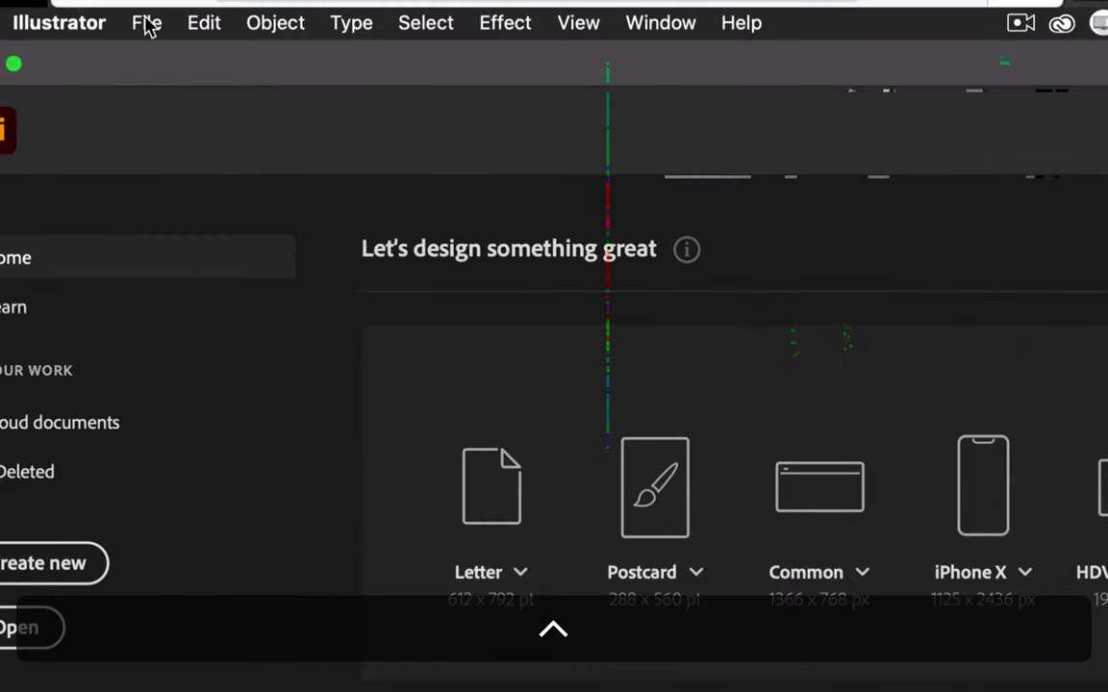
Start a new document and name it vector rocket.
{"action": "left_click", "coordinate": [146, 27]}
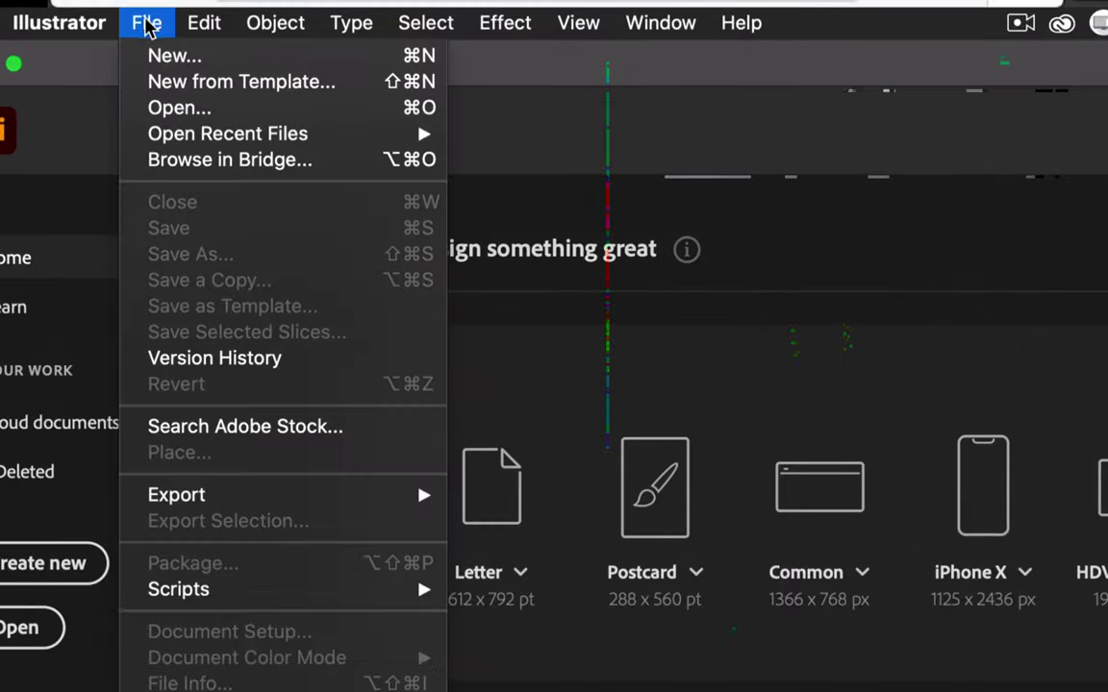
{"action": "left_click", "coordinate": [160, 58]}
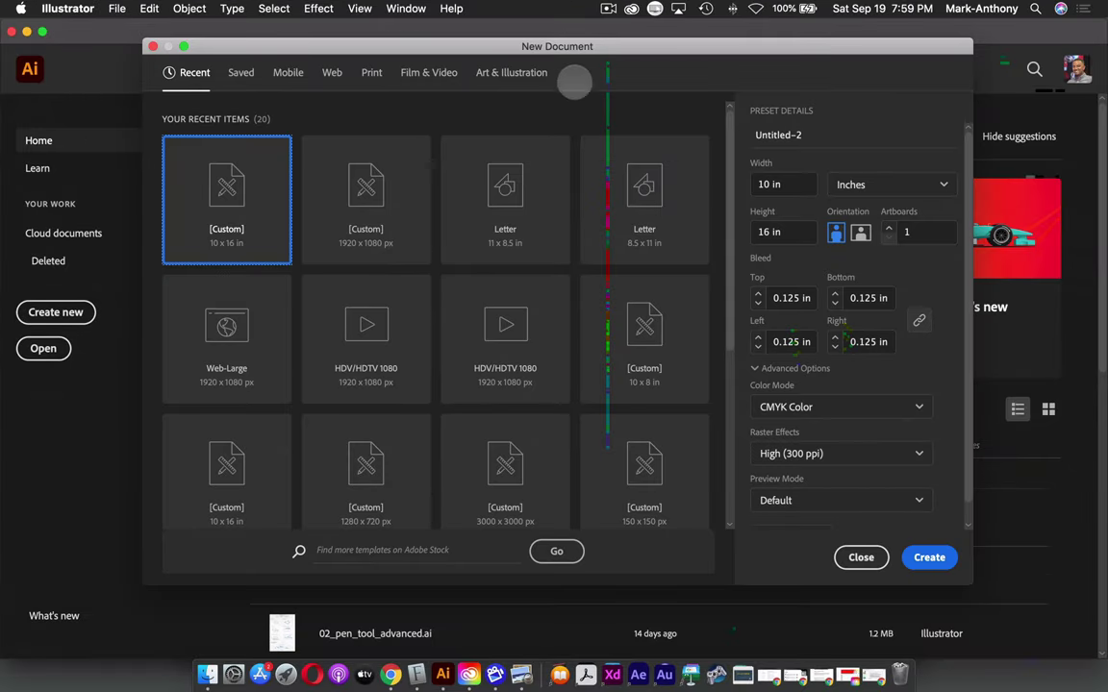
{"action": "left_click", "coordinate": [796, 134]}
{"action": "left_click_drag", "start_coordinate": [797, 134], "coordinate": [750, 136]}
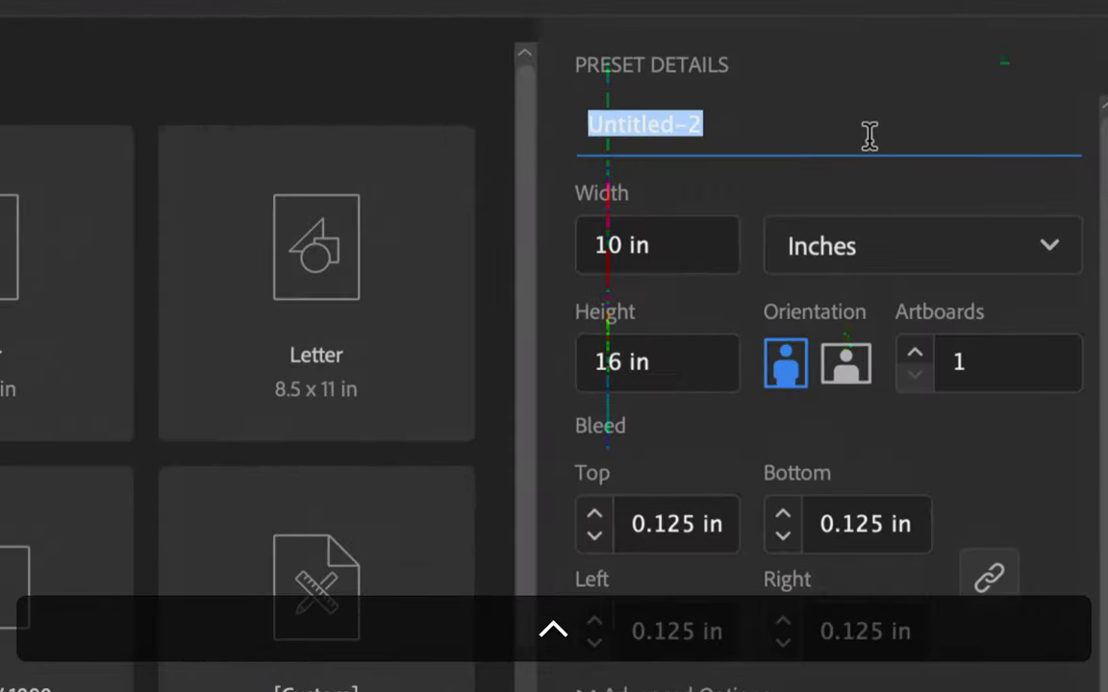
{"action": "type", "text": "vector rocket"}
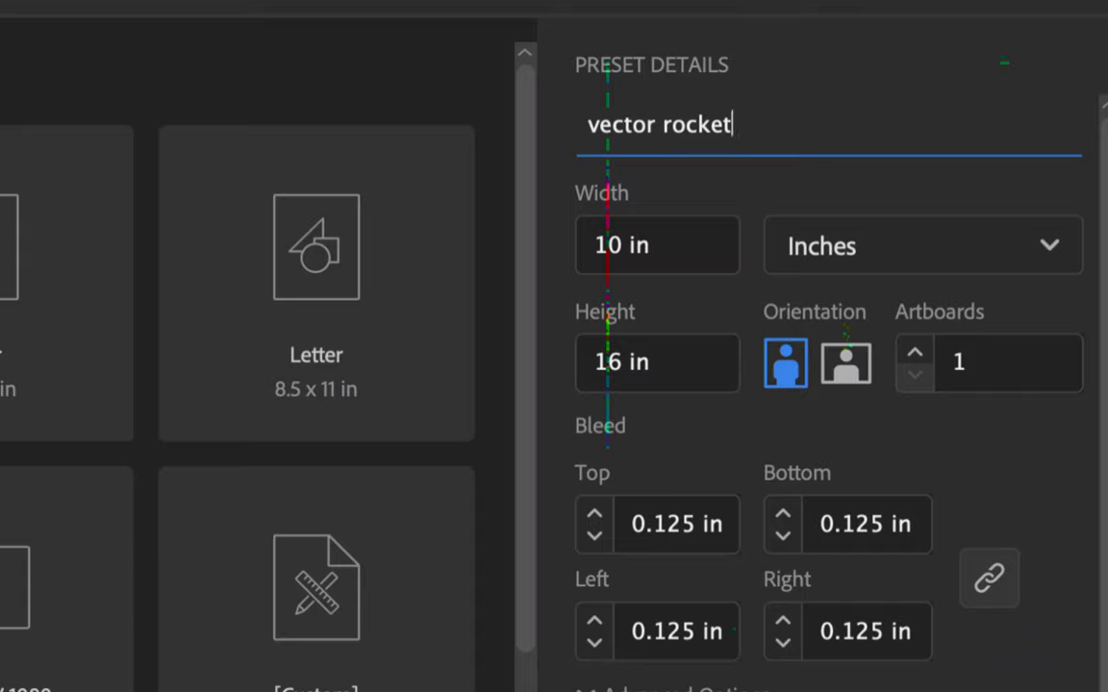
Set the units to Pixels with width and height both 1000.
{"action": "left_click", "coordinate": [679, 259]}
{"action": "type", "text": "1"}
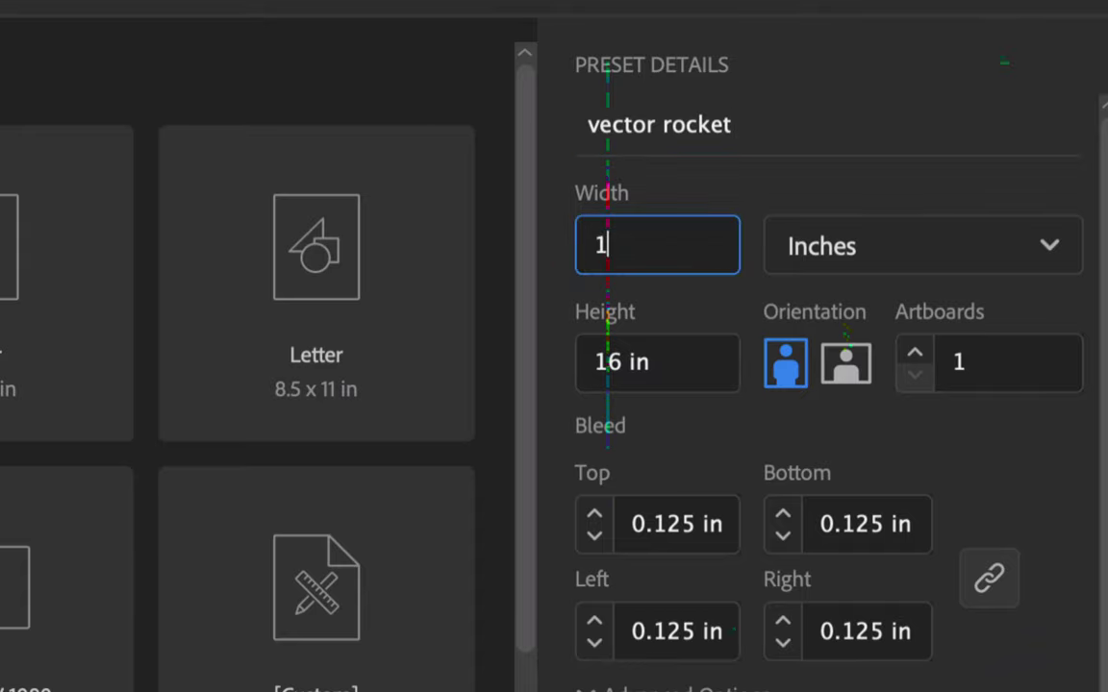
{"action": "type", "text": "000"}
{"action": "key", "text": "Tab"}
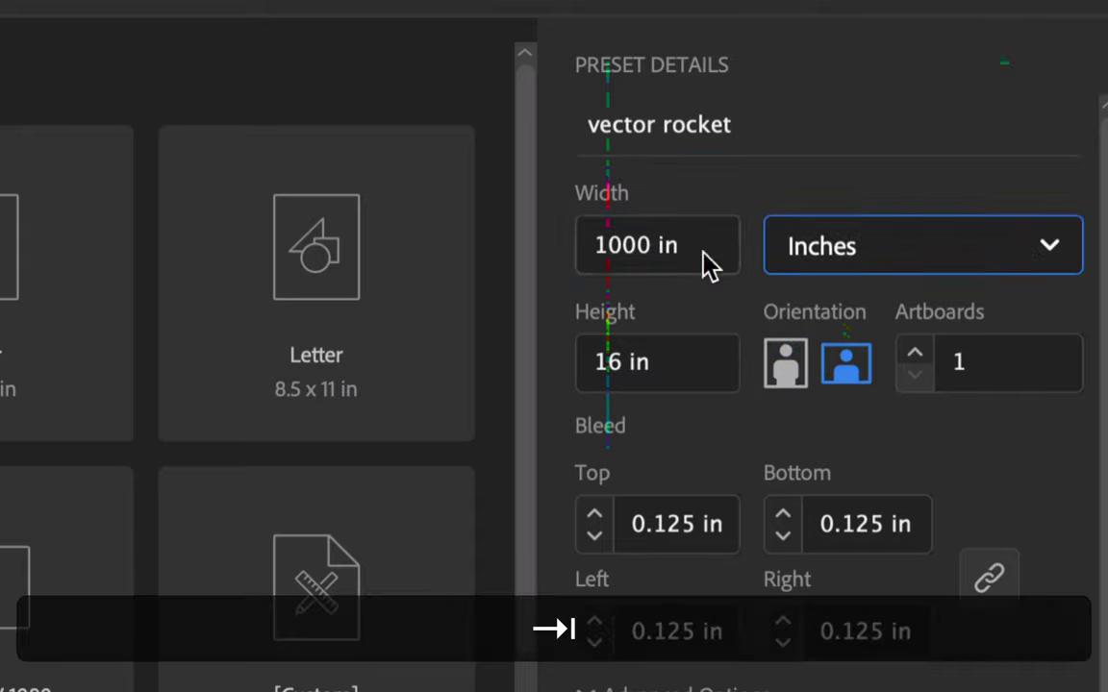
{"action": "left_click", "coordinate": [927, 260]}
{"action": "left_click", "coordinate": [804, 327]}
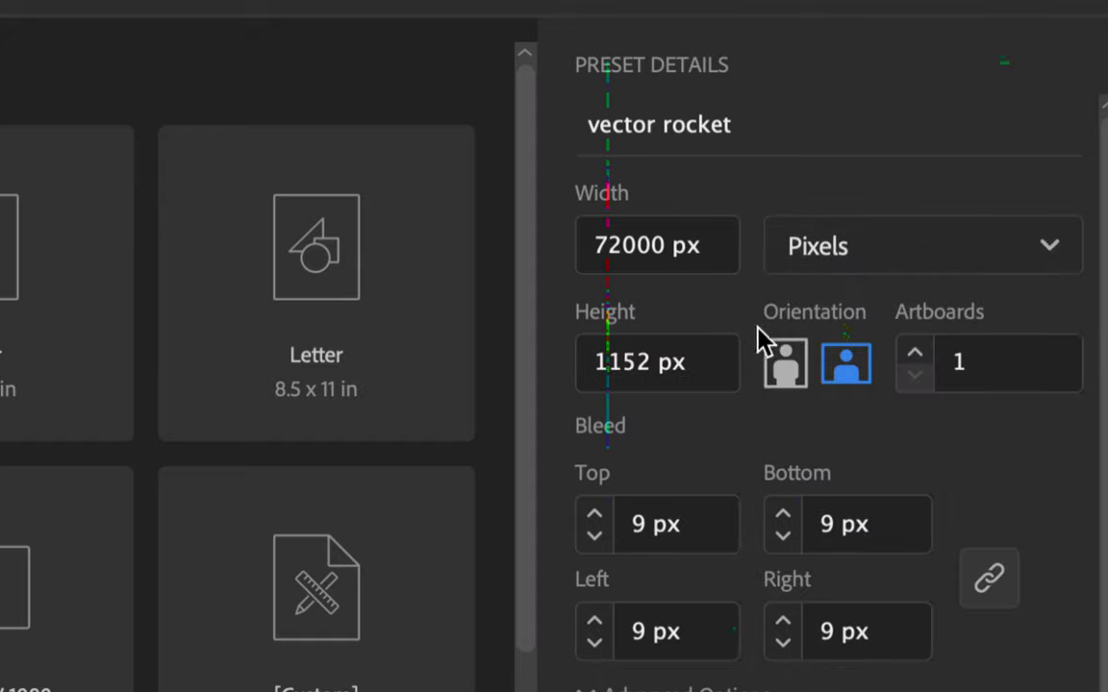
{"action": "left_click", "coordinate": [726, 258]}
{"action": "type", "text": "1000"}
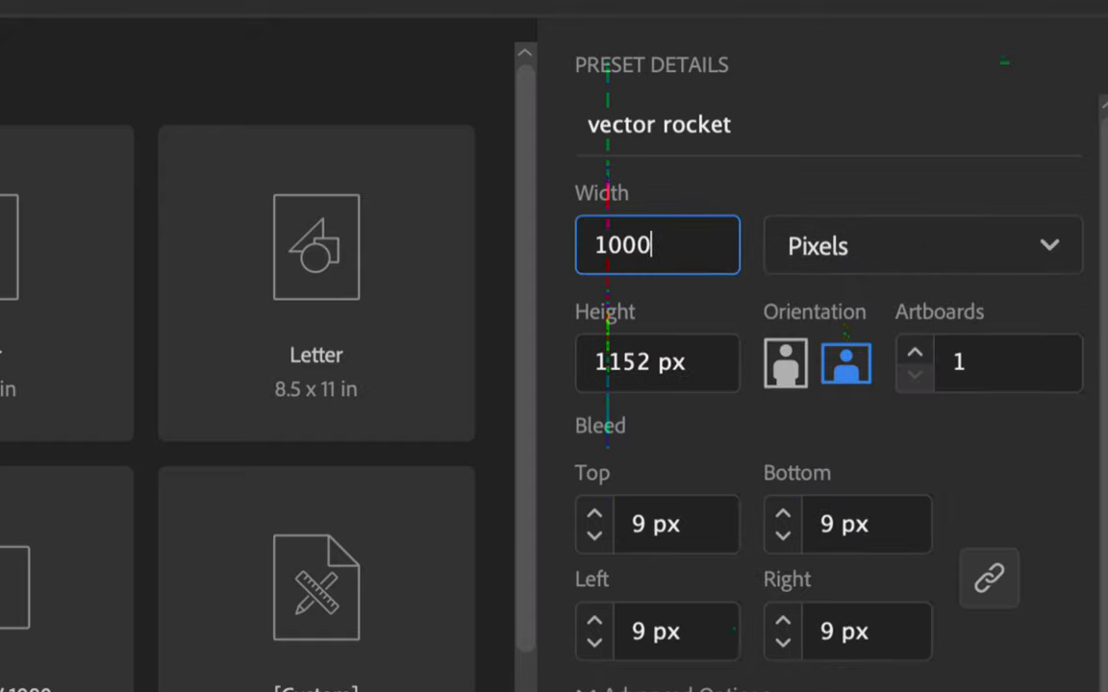
{"action": "key", "text": "Tab"}
{"action": "type", "text": "1000"}
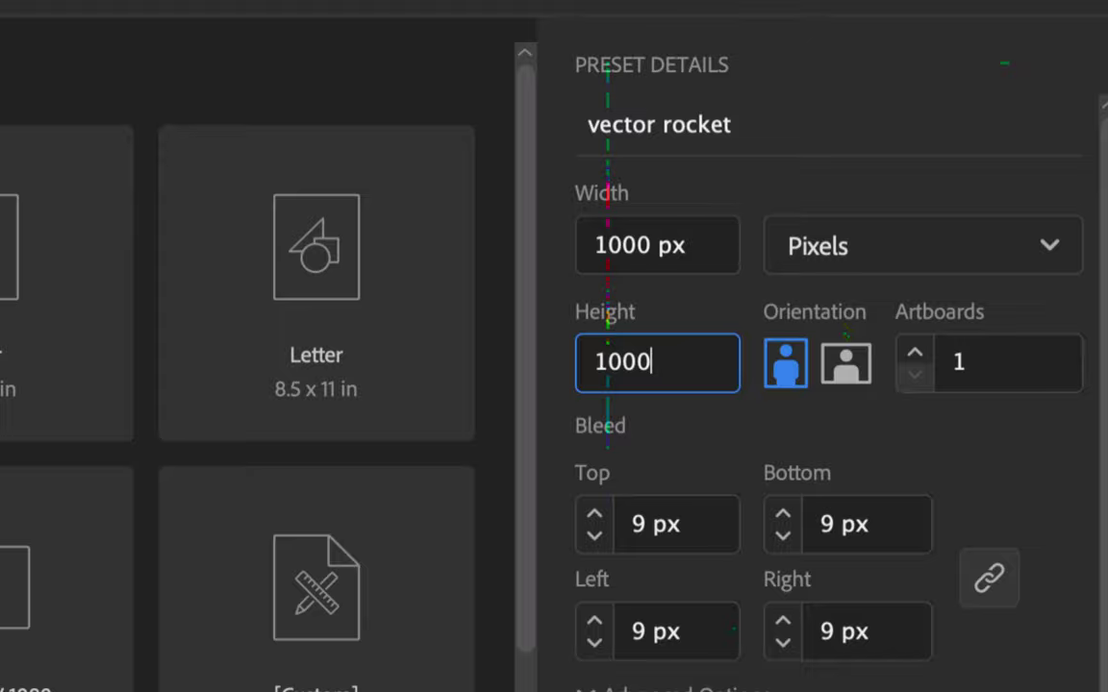
{"action": "key", "text": "Tab"}
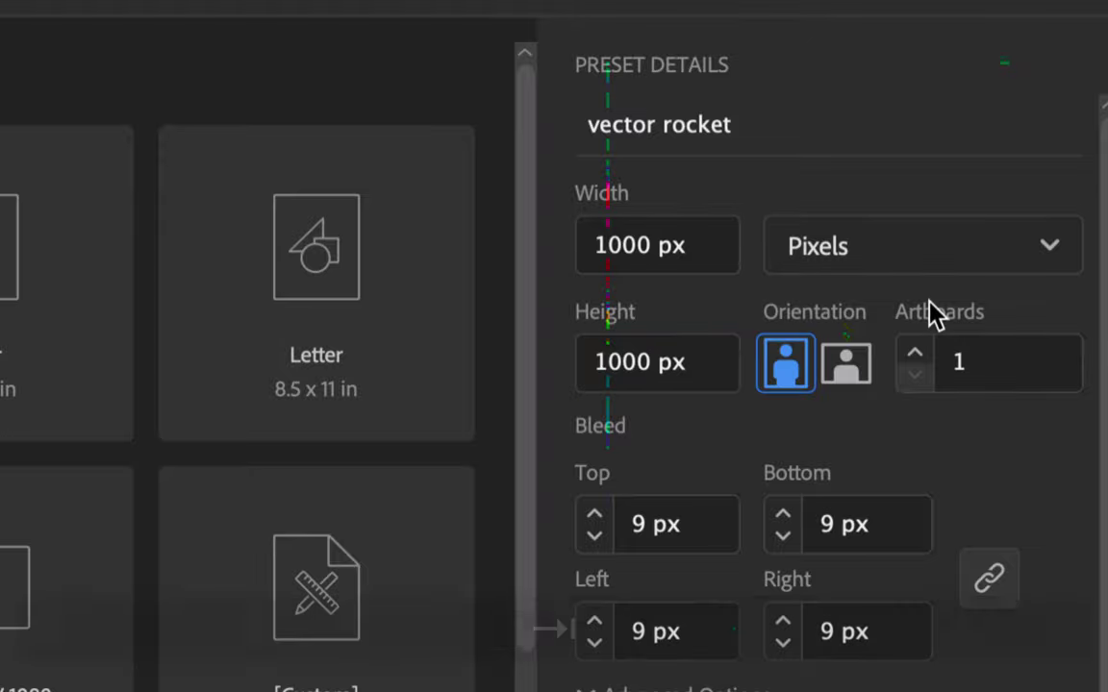
Set all bleeds to 0 and colour mode to RGB Color, then create the document.
{"action": "key", "text": "ctrl"}
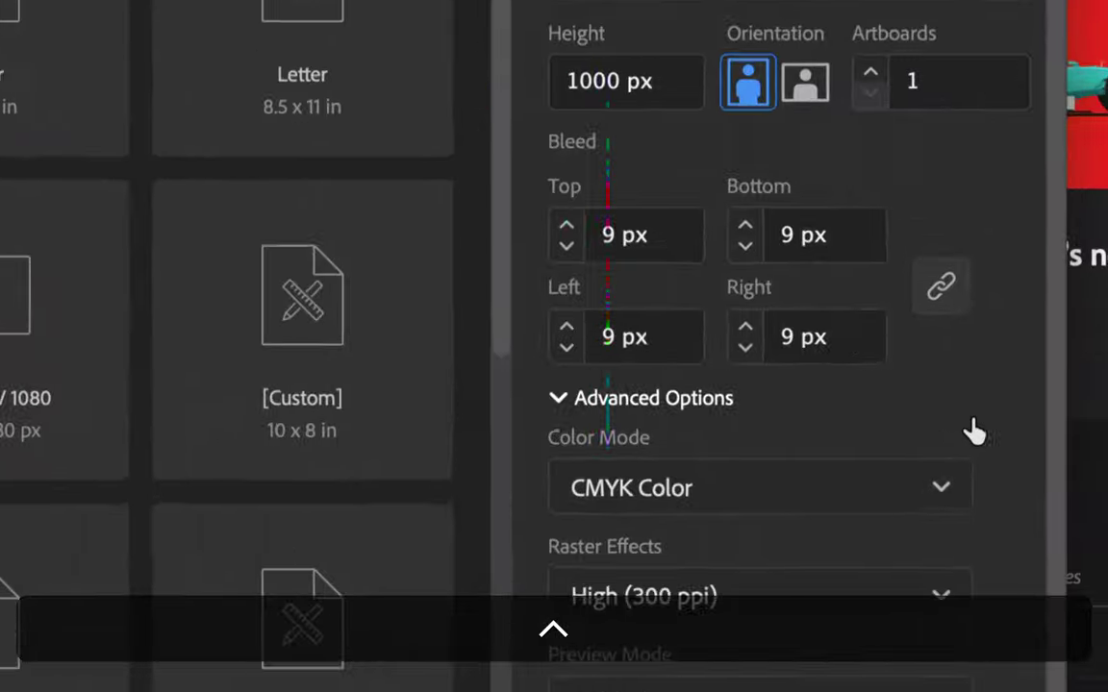
{"action": "left_click", "coordinate": [566, 246]}
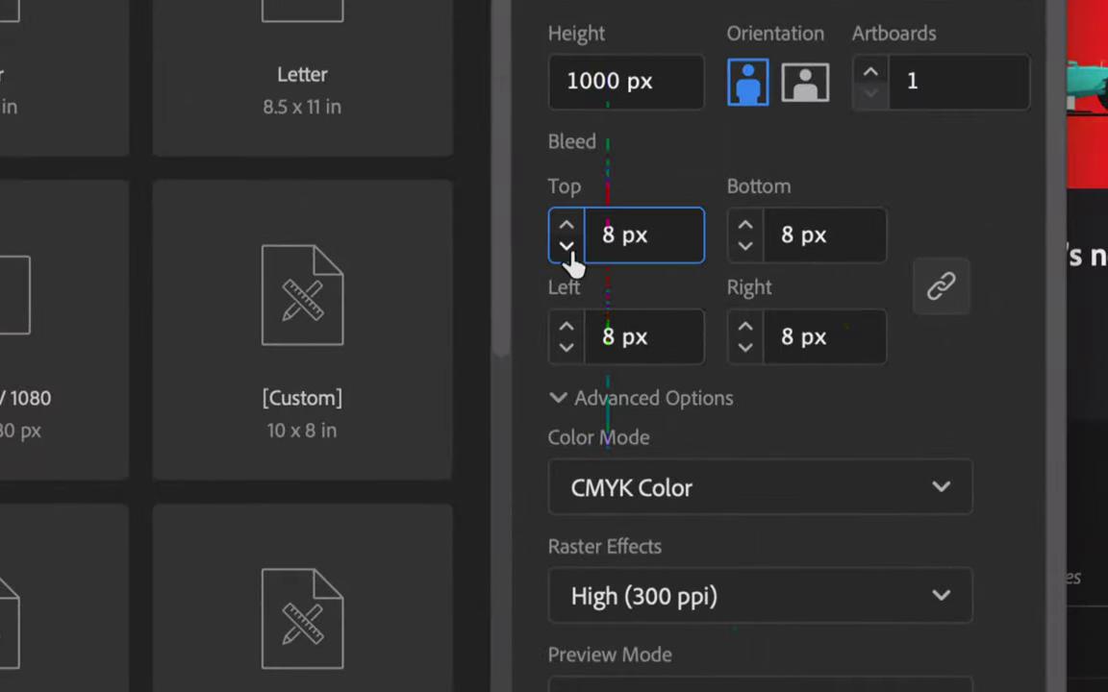
{"action": "type", "text": "0"}
{"action": "key", "text": "Tab"}
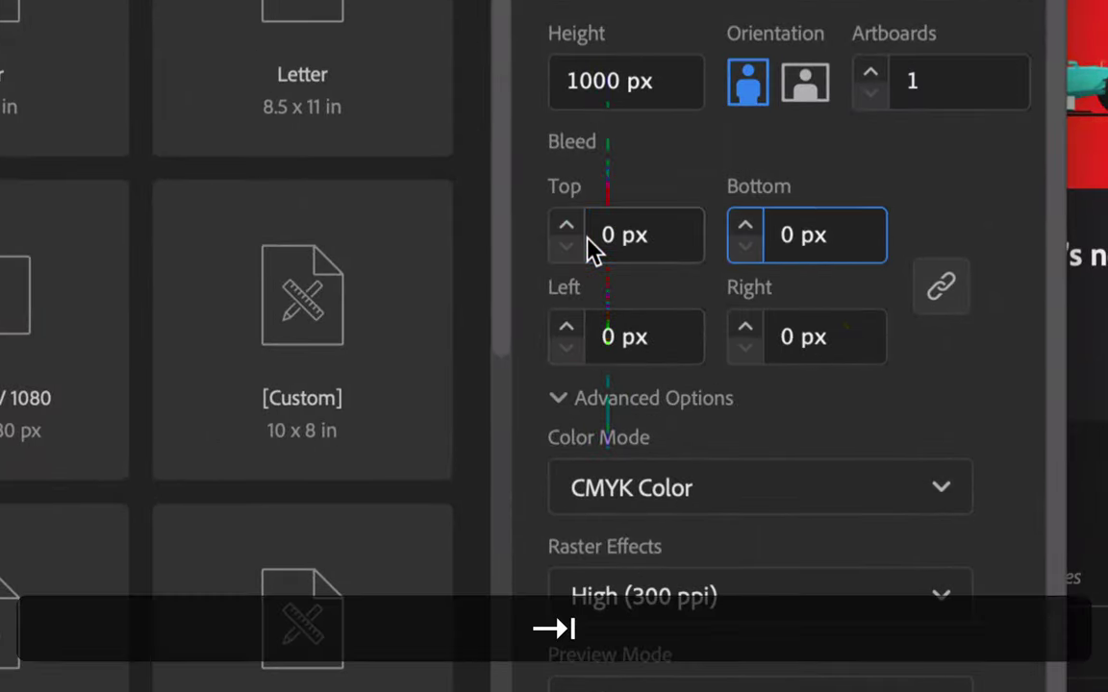
{"action": "left_click", "coordinate": [749, 502]}
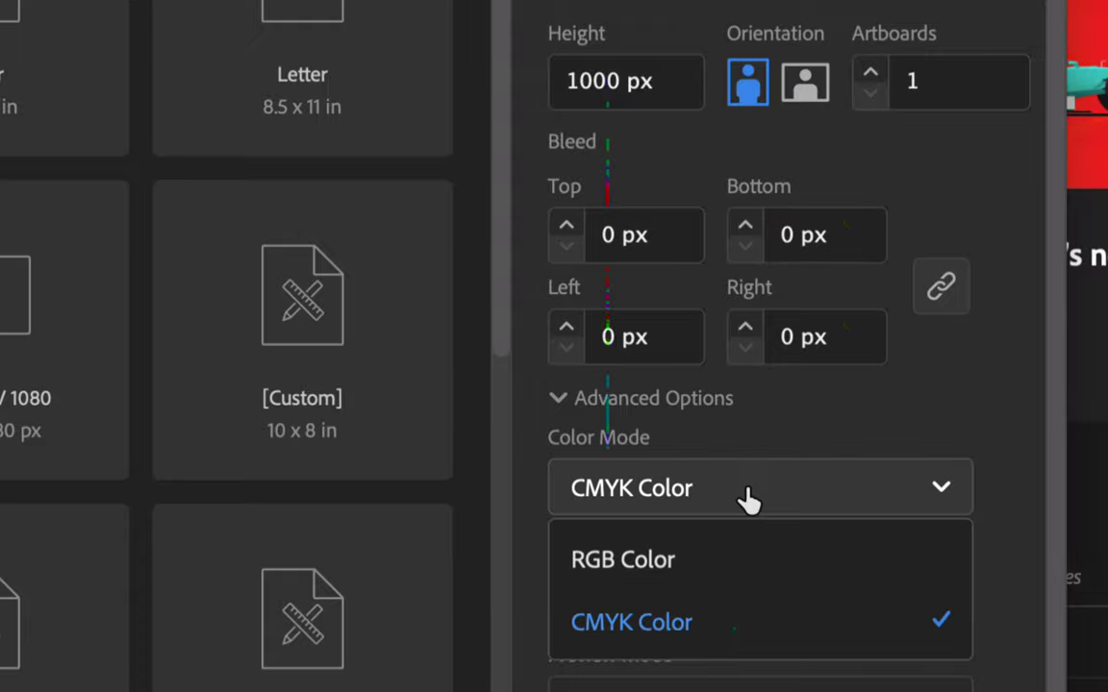
{"action": "left_click", "coordinate": [707, 561]}
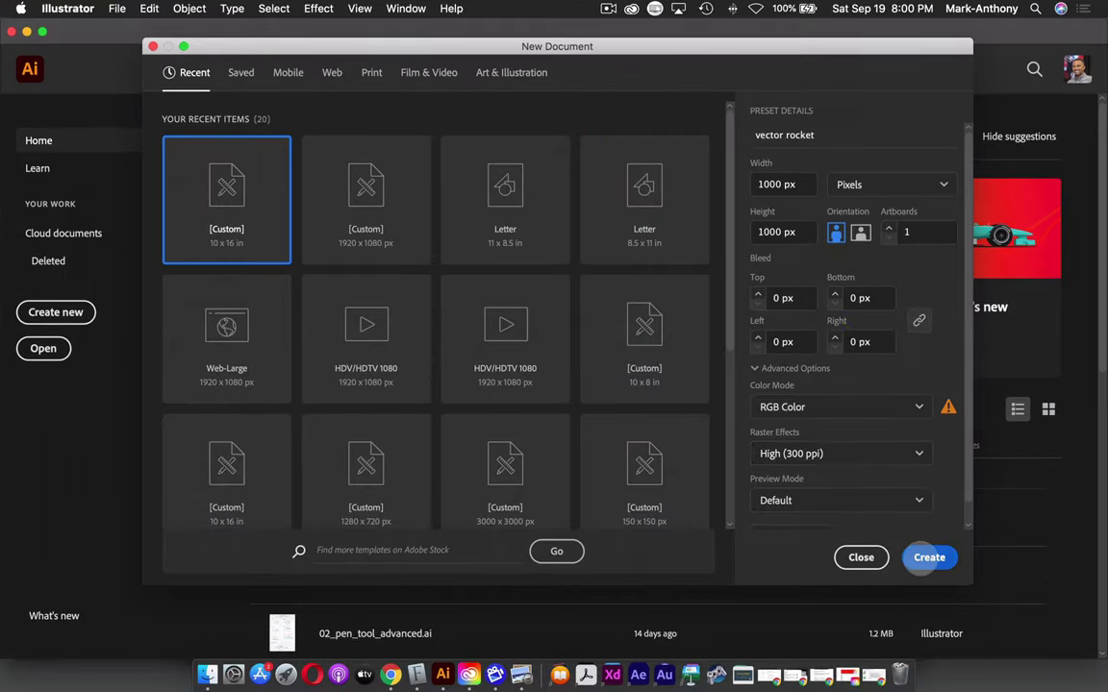
{"action": "left_click", "coordinate": [929, 558]}
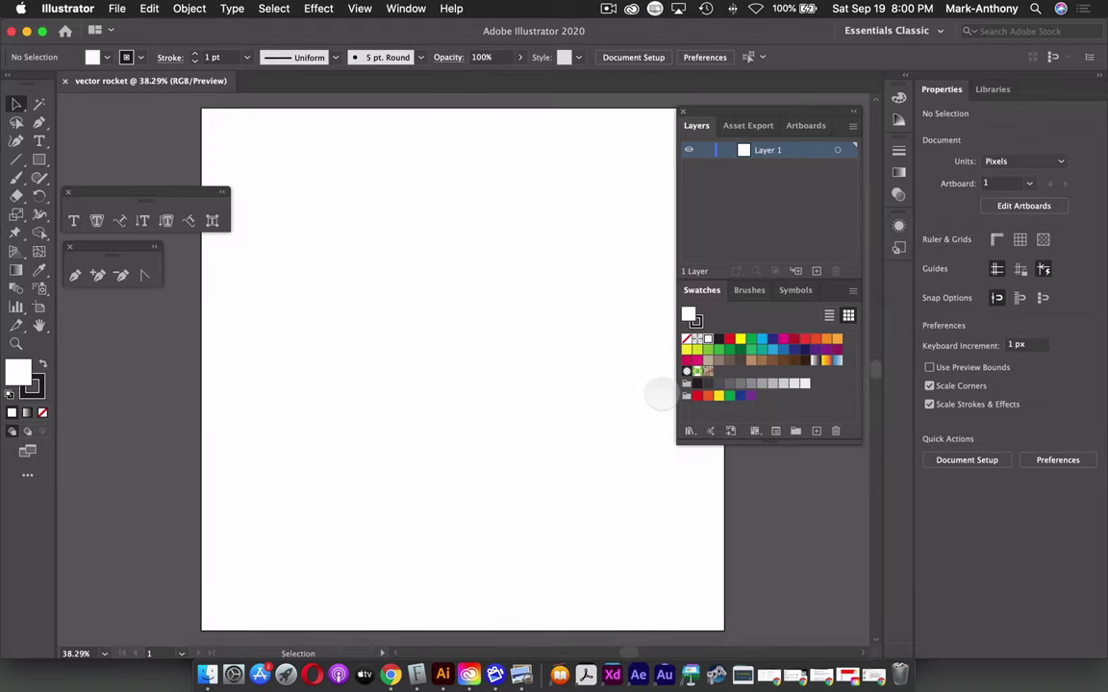
Zoom out to the whole artboard and close the loose type and pen tool groups.
{"action": "key", "text": "super"}
{"action": "key", "text": "super+minus"}
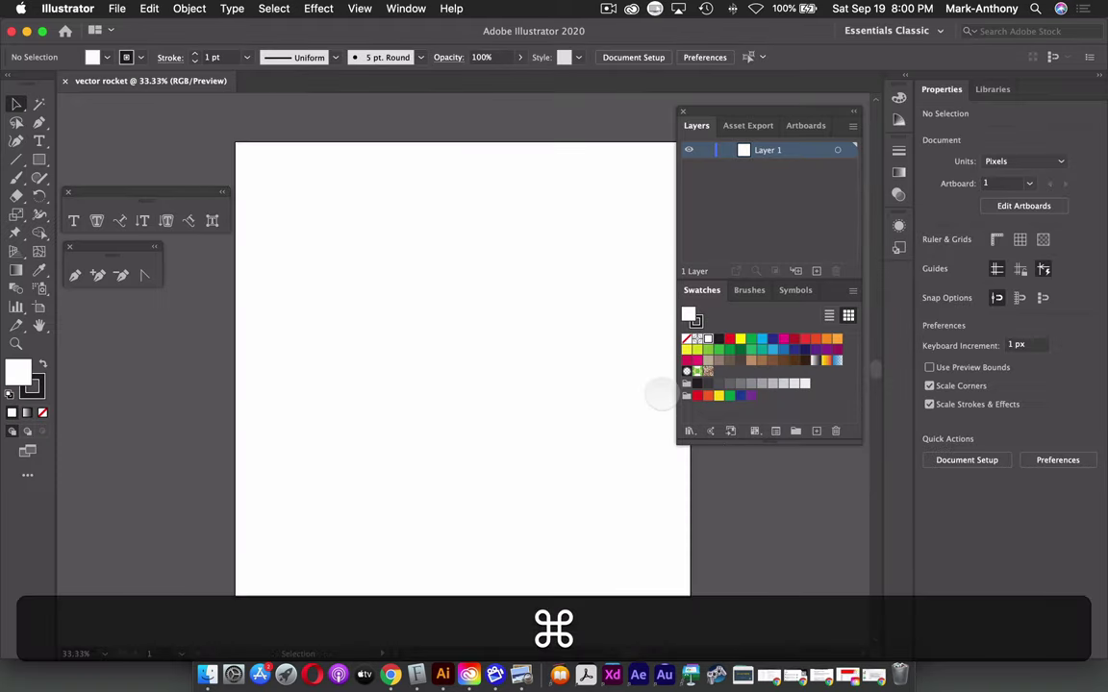
{"action": "left_click_drag", "start_coordinate": [659, 394], "coordinate": [619, 358]}
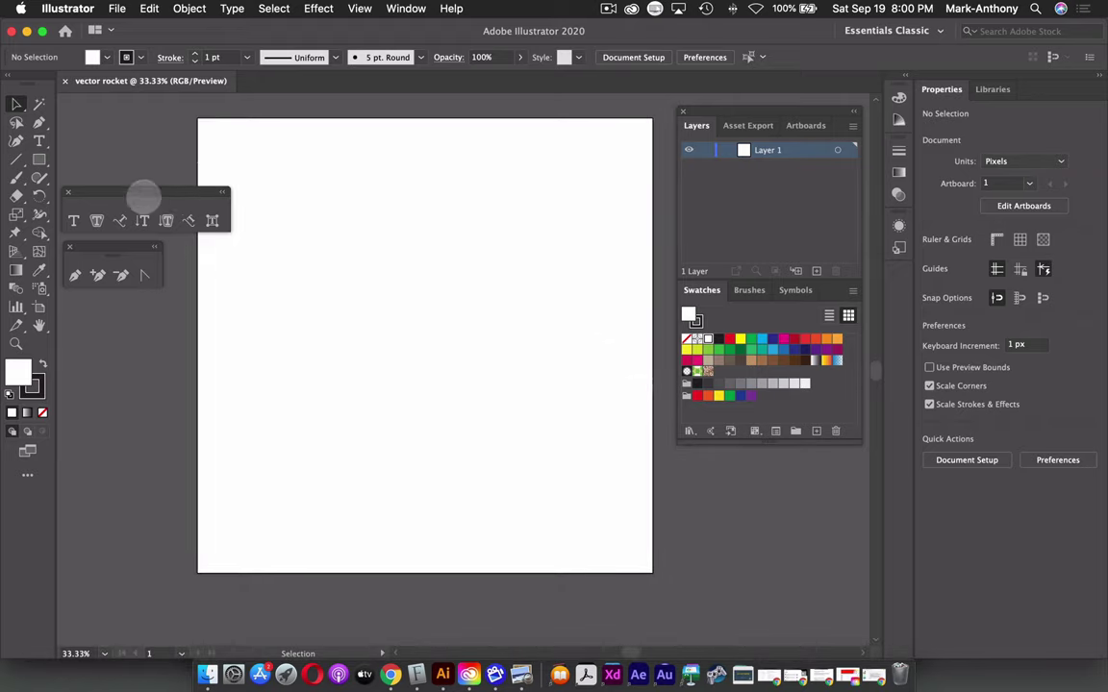
{"action": "left_click", "coordinate": [68, 192]}
{"action": "left_click", "coordinate": [68, 247]}
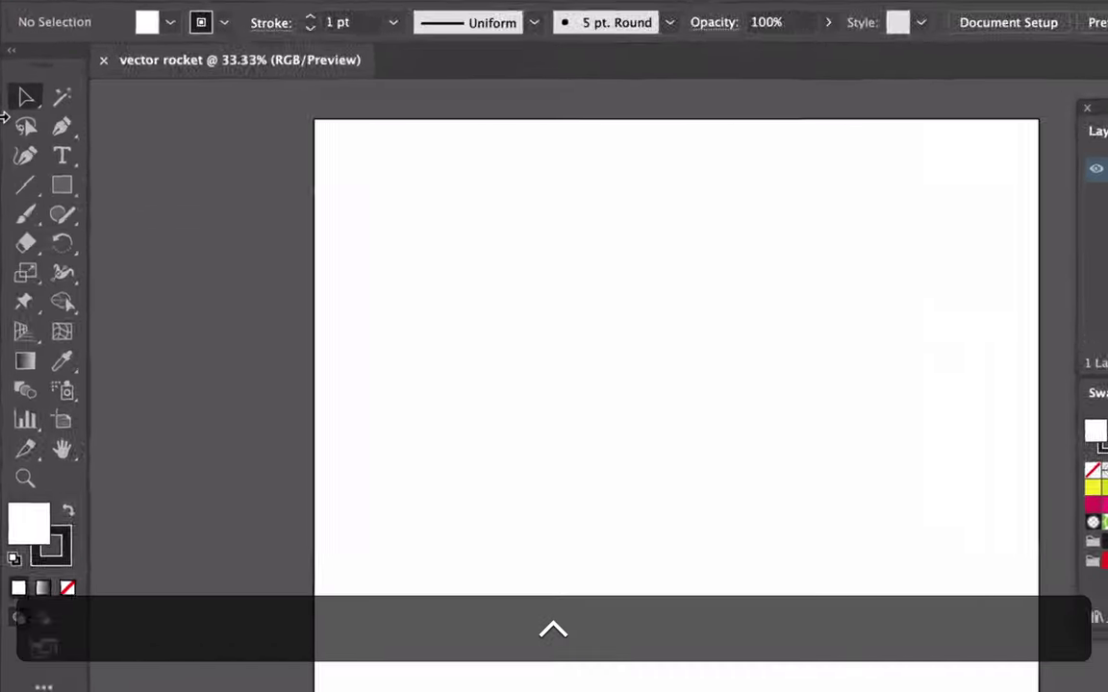
Tear the Pen tools and the Rectangle shape tools off into separate floating panels.
{"action": "left_click", "coordinate": [115, 160]}
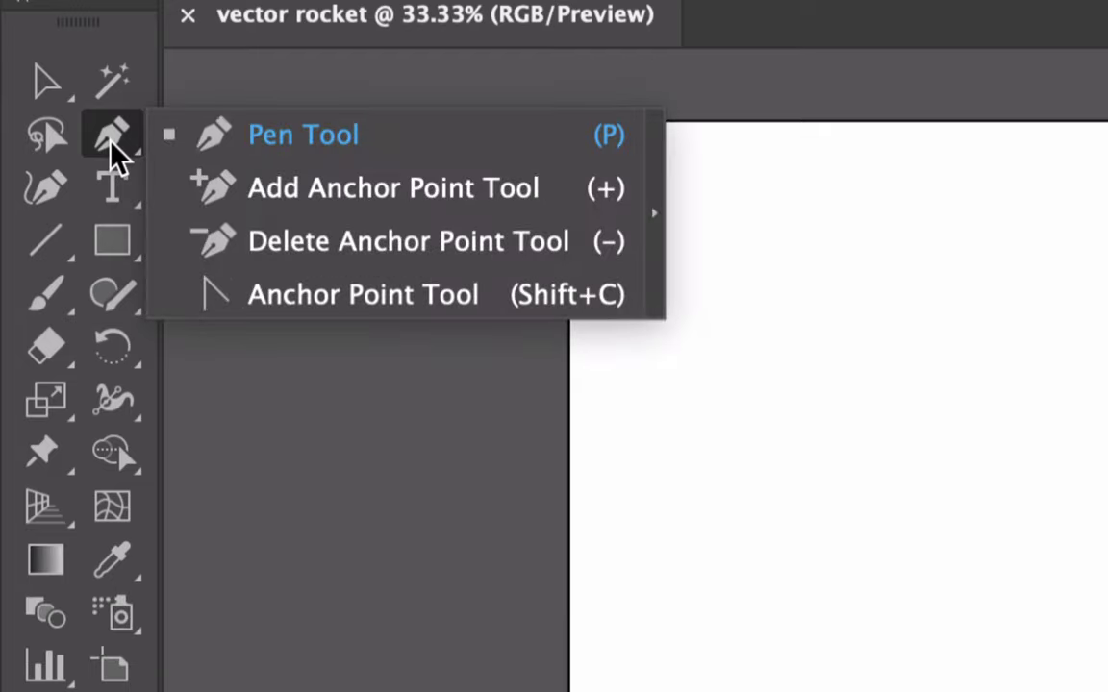
{"action": "left_click", "coordinate": [654, 212]}
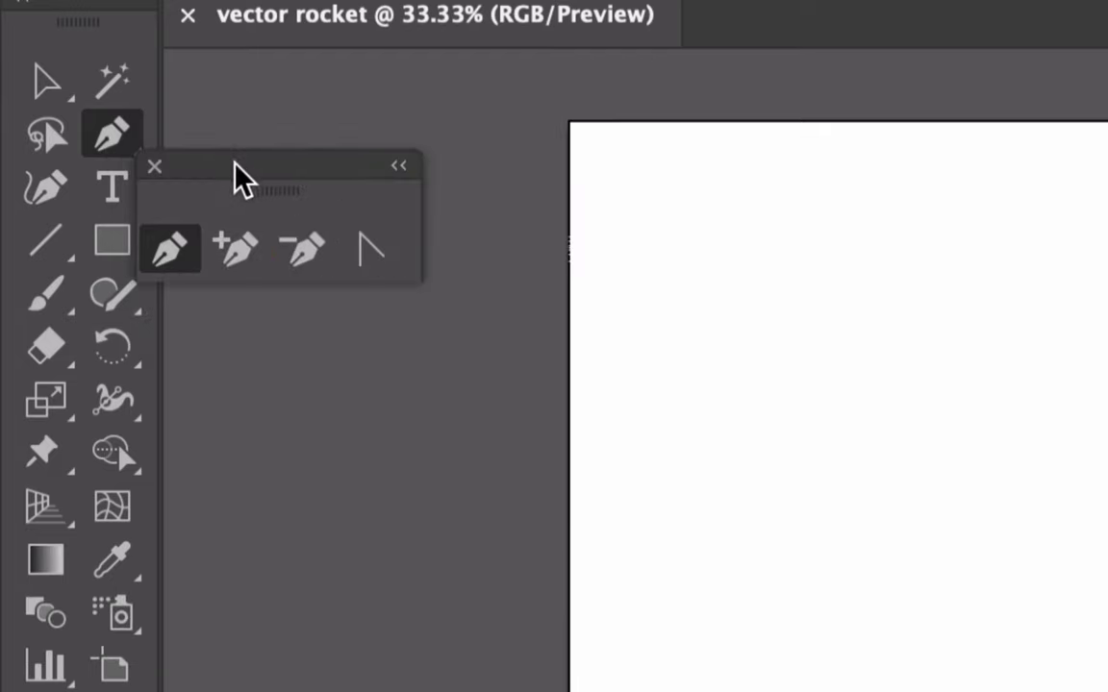
{"action": "left_click_drag", "start_coordinate": [240, 173], "coordinate": [293, 123]}
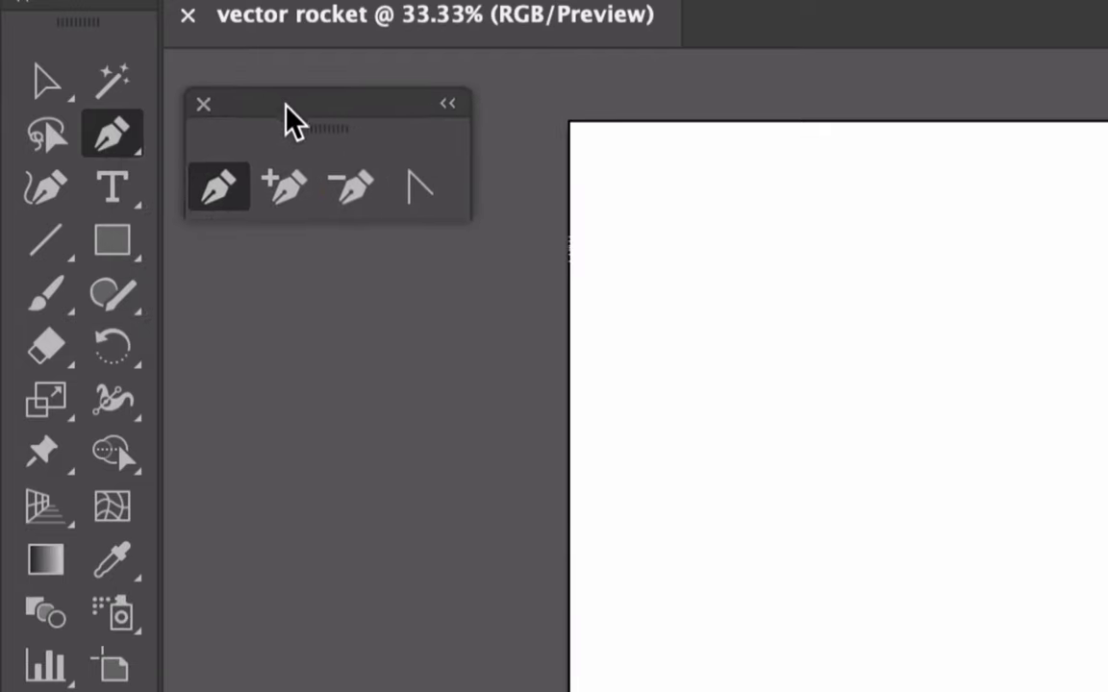
{"action": "left_click", "coordinate": [115, 245]}
{"action": "left_click_drag", "start_coordinate": [117, 250], "coordinate": [615, 280]}
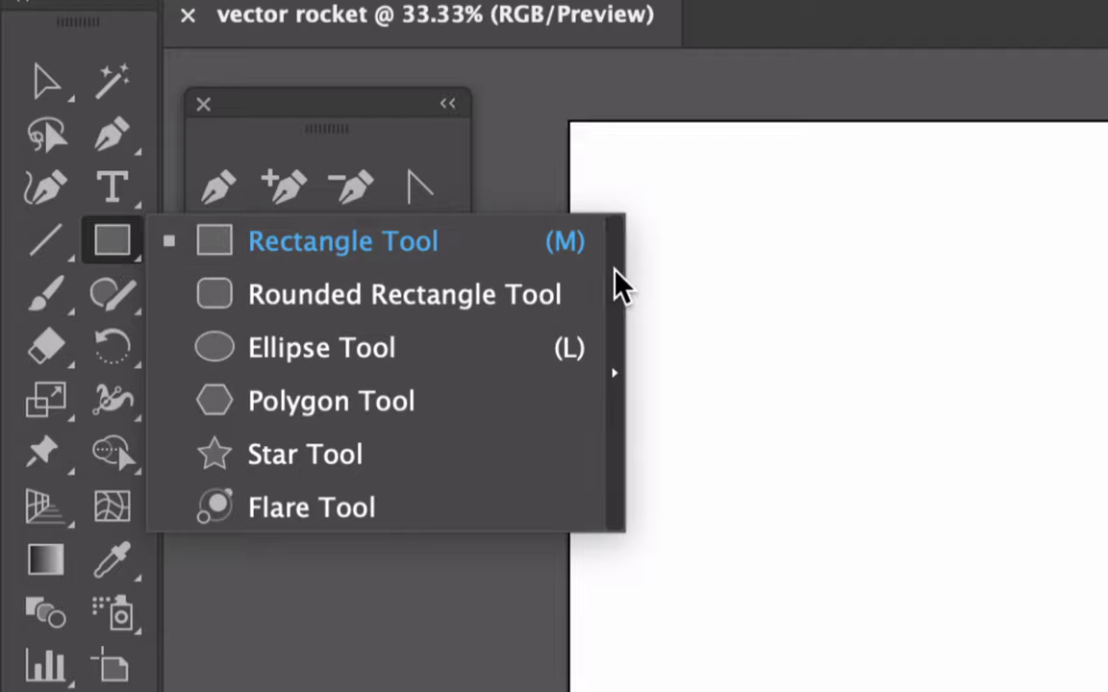
{"action": "left_click_drag", "start_coordinate": [361, 289], "coordinate": [409, 280]}
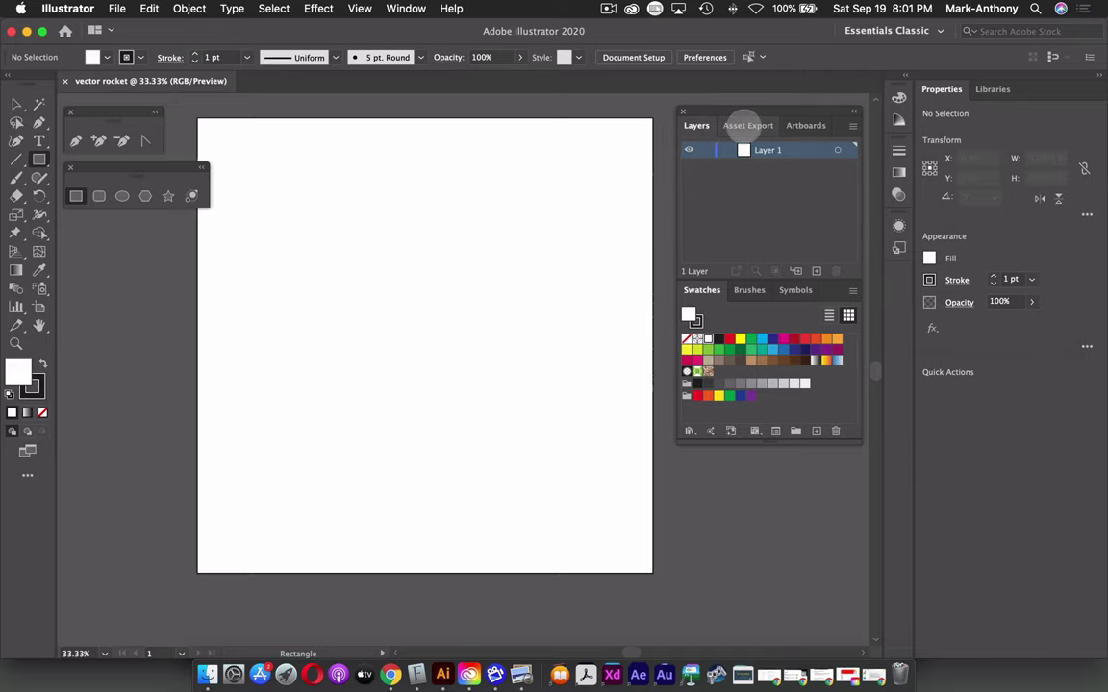
{"action": "left_click", "coordinate": [406, 9]}
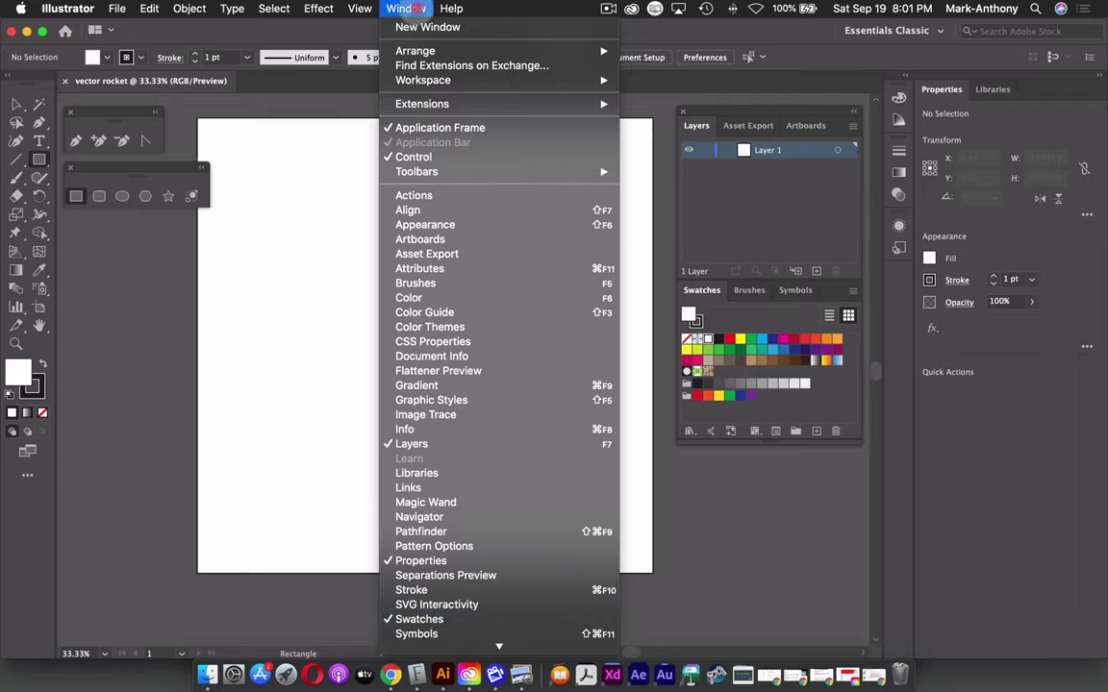
{"action": "left_click", "coordinate": [412, 8]}
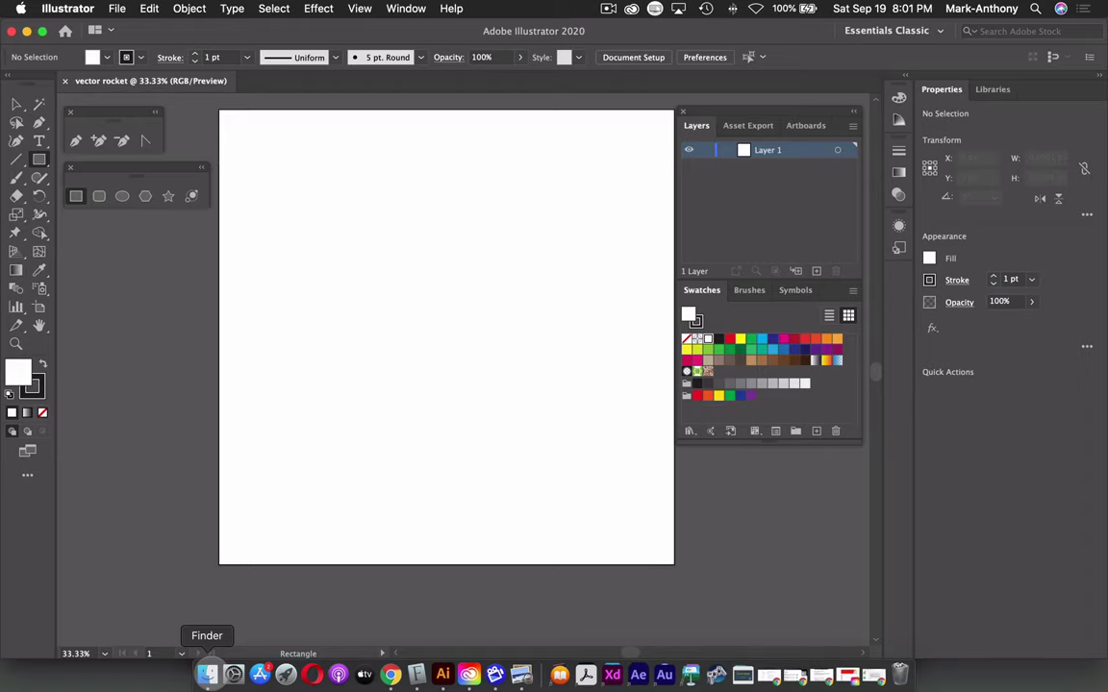
In Finder, locate scan.jpeg in the rocketscan folder, then bring Illustrator back to the front.
{"action": "left_click", "coordinate": [207, 673]}
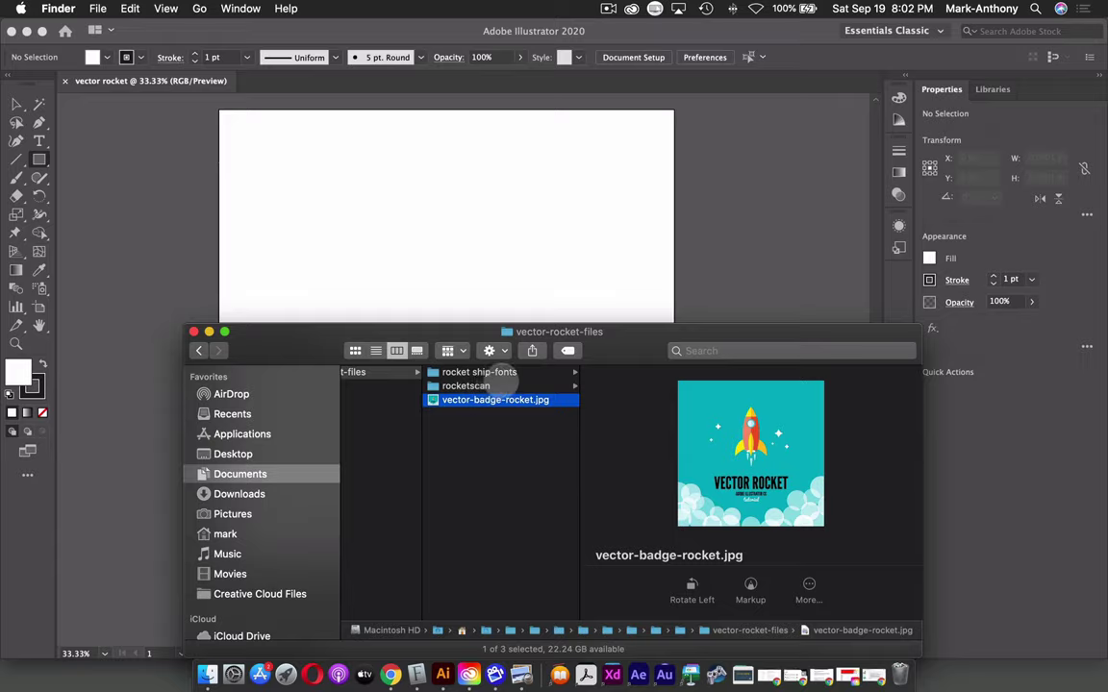
{"action": "left_click", "coordinate": [468, 386]}
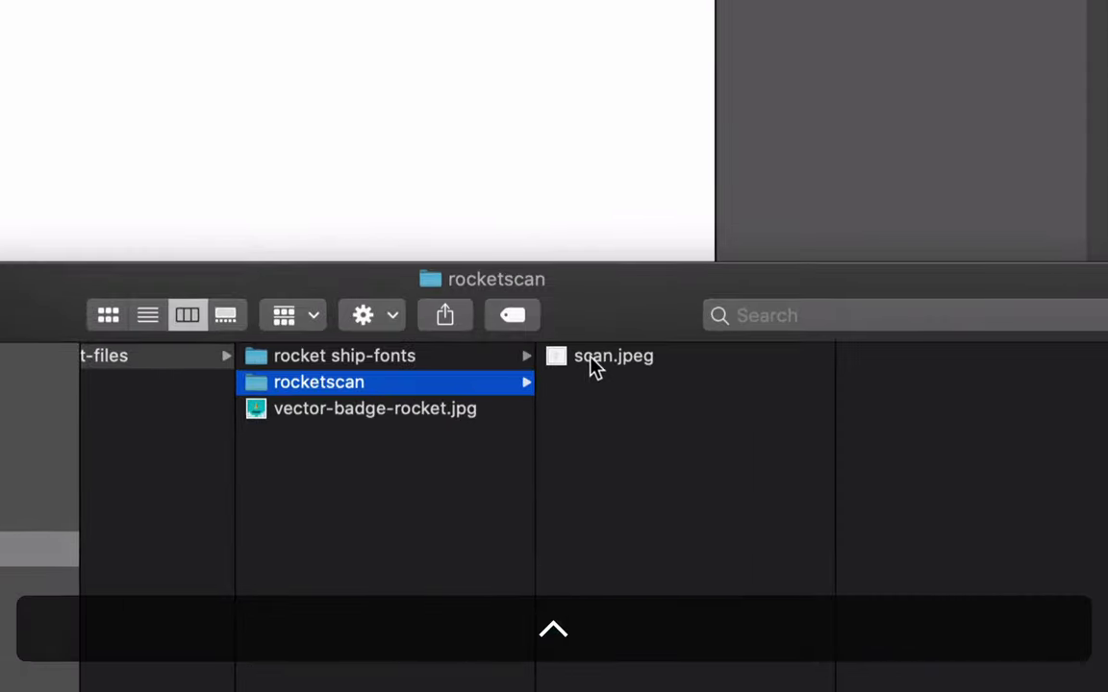
{"action": "left_click", "coordinate": [592, 361]}
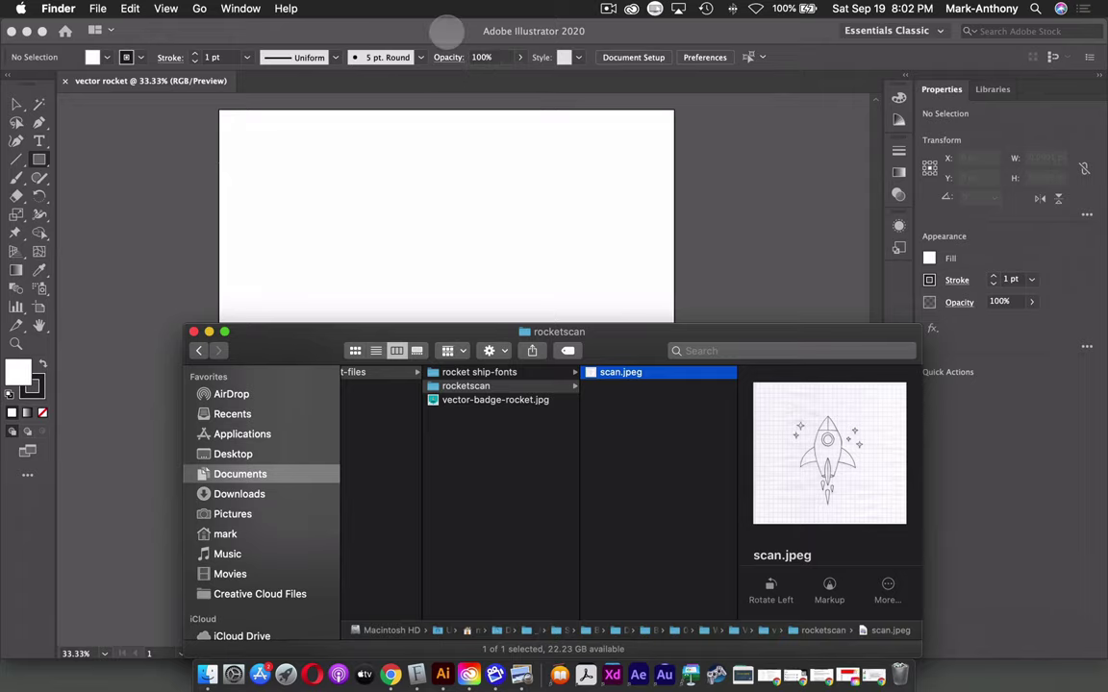
{"action": "left_click", "coordinate": [446, 32]}
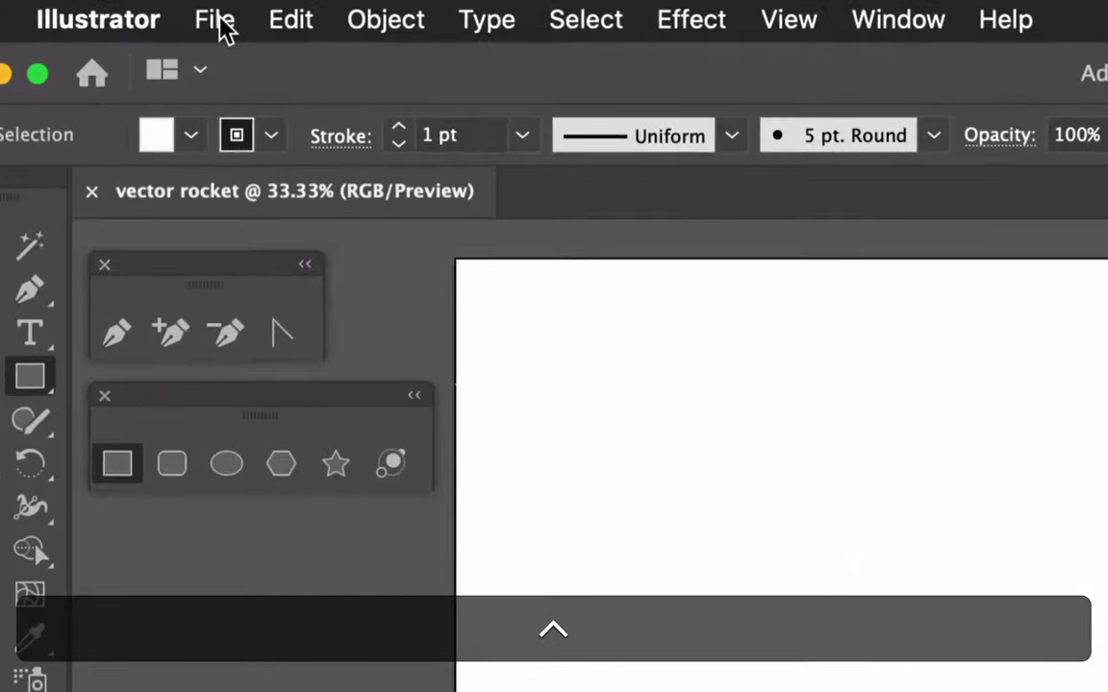
Open File > Place and browse through _Humber, SMS and BDES down to 04_Lesson Plans.
{"action": "left_click", "coordinate": [216, 22]}
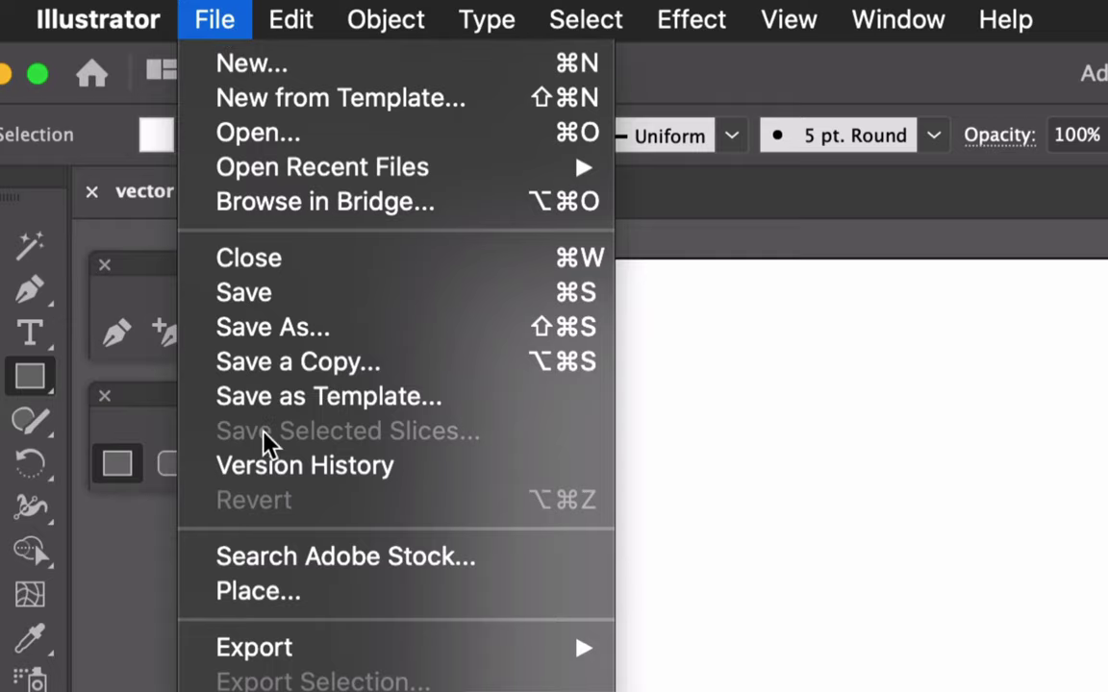
{"action": "left_click", "coordinate": [274, 596]}
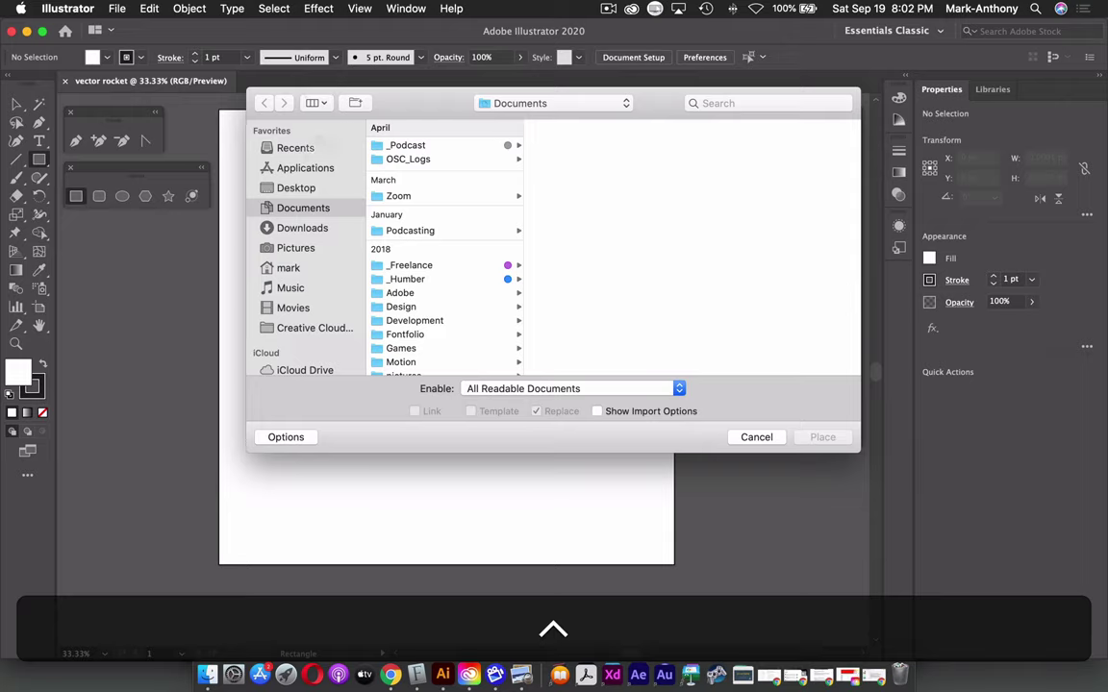
{"action": "left_click", "coordinate": [312, 208]}
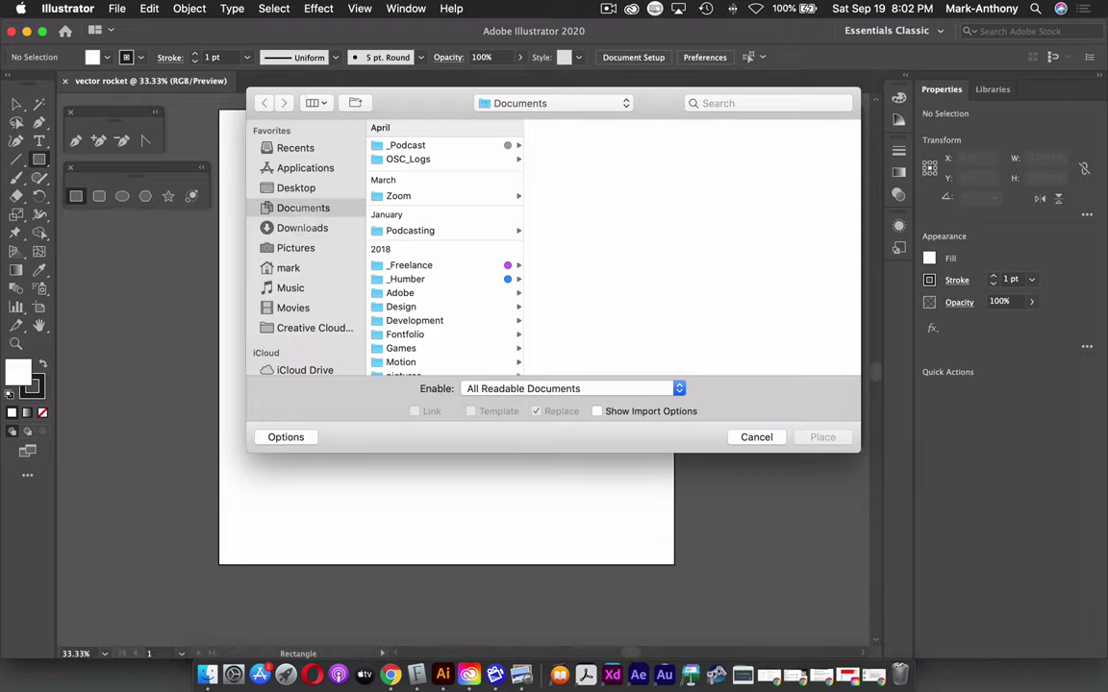
{"action": "left_click", "coordinate": [405, 279]}
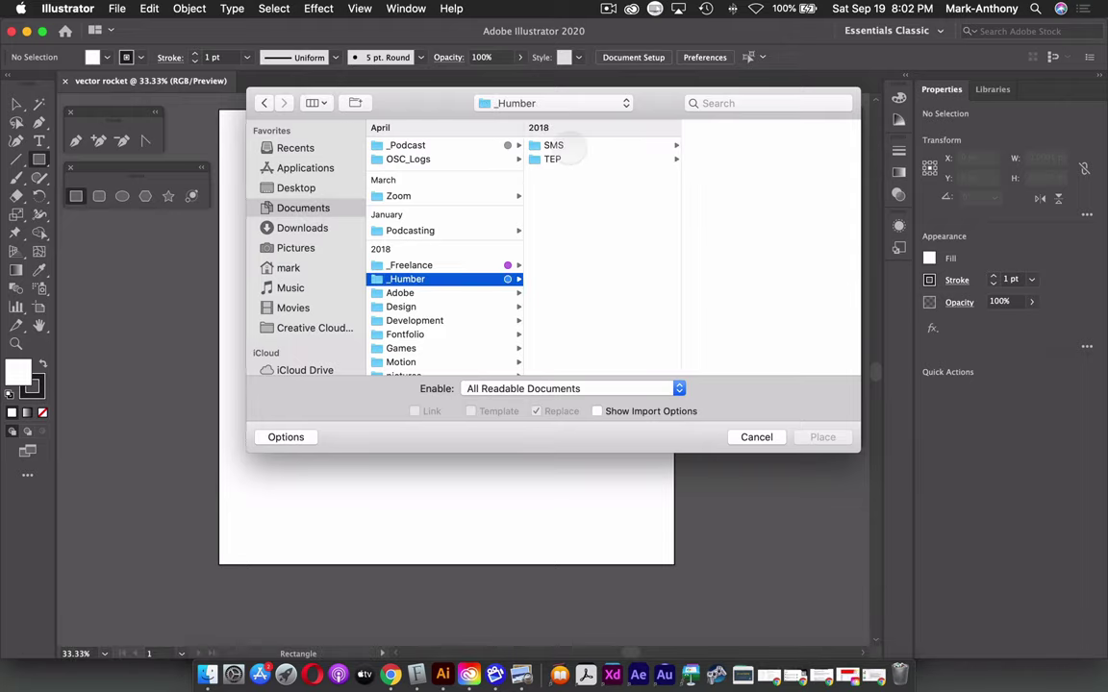
{"action": "left_click", "coordinate": [562, 144]}
{"action": "left_click", "coordinate": [726, 257]}
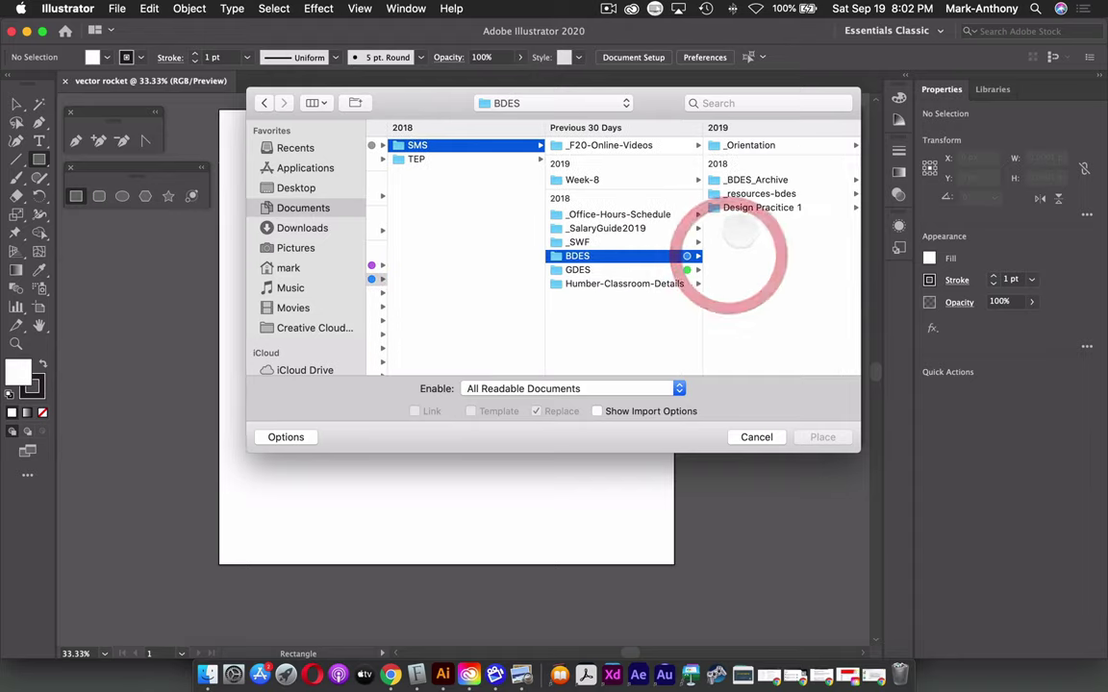
{"action": "left_click", "coordinate": [748, 207]}
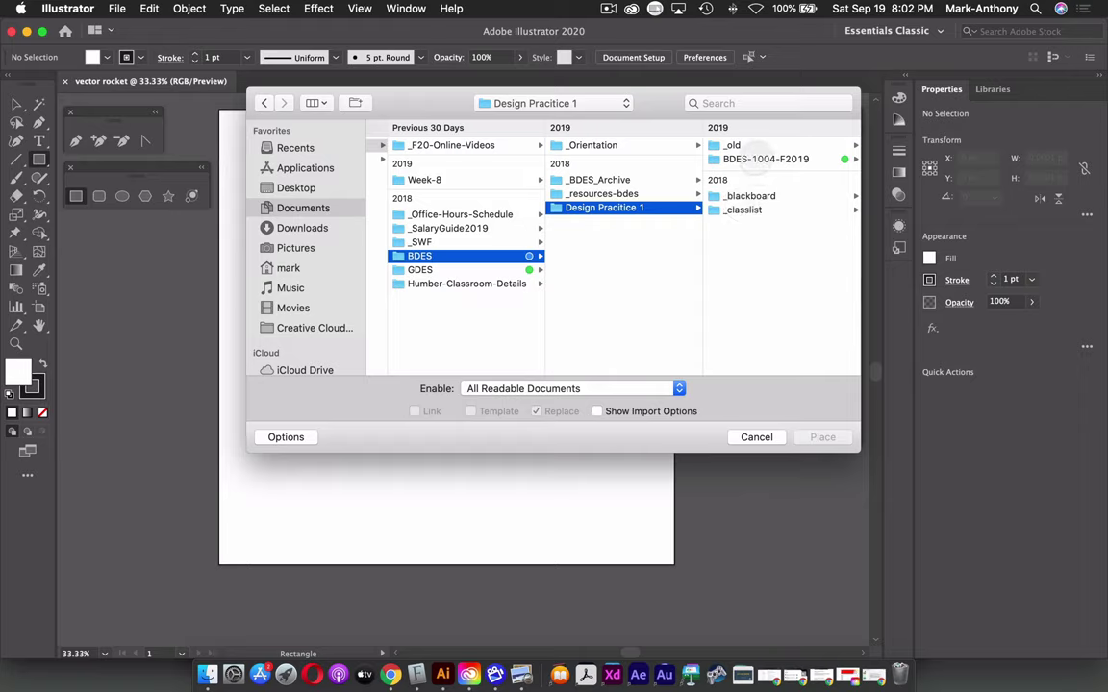
{"action": "left_click", "coordinate": [760, 158]}
{"action": "left_click", "coordinate": [746, 200]}
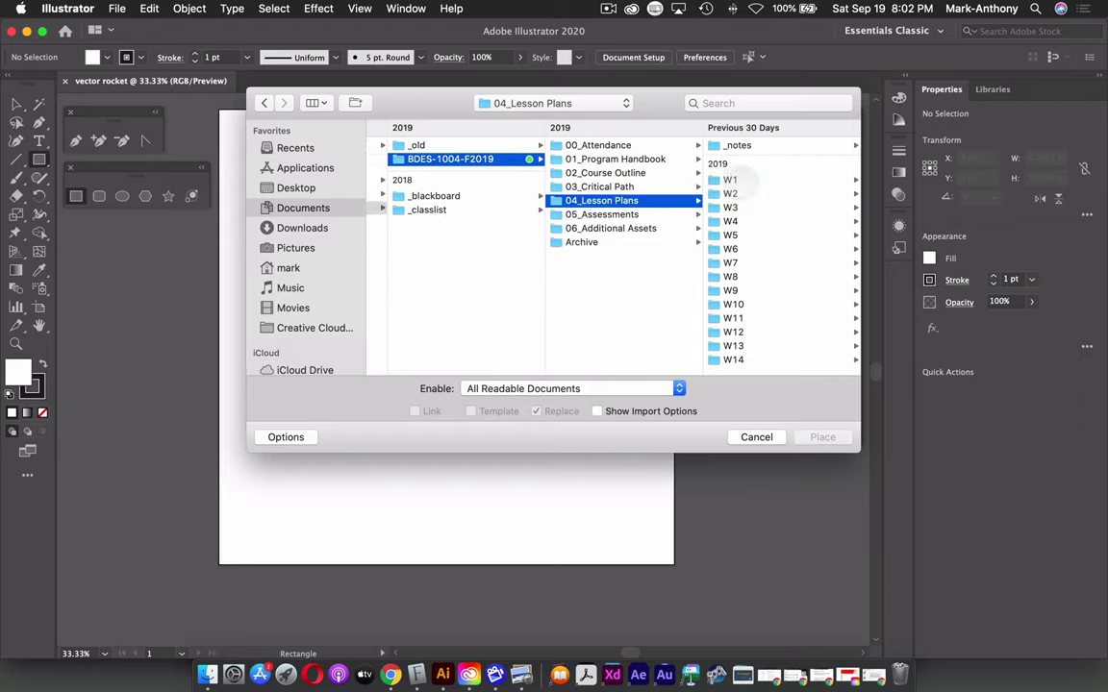
Go to W3 > Vector Rocket Demo > vector-rocket-files > rocketscan and place scan.jpeg linked.
{"action": "left_click", "coordinate": [735, 206]}
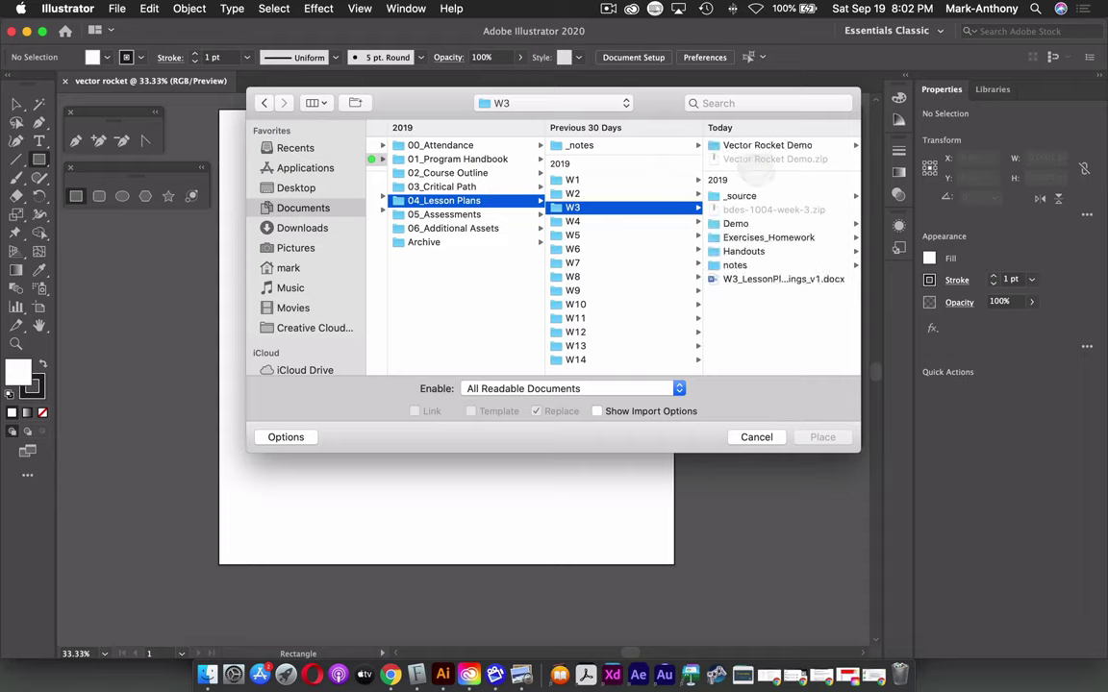
{"action": "left_click", "coordinate": [767, 146]}
{"action": "left_click", "coordinate": [758, 146]}
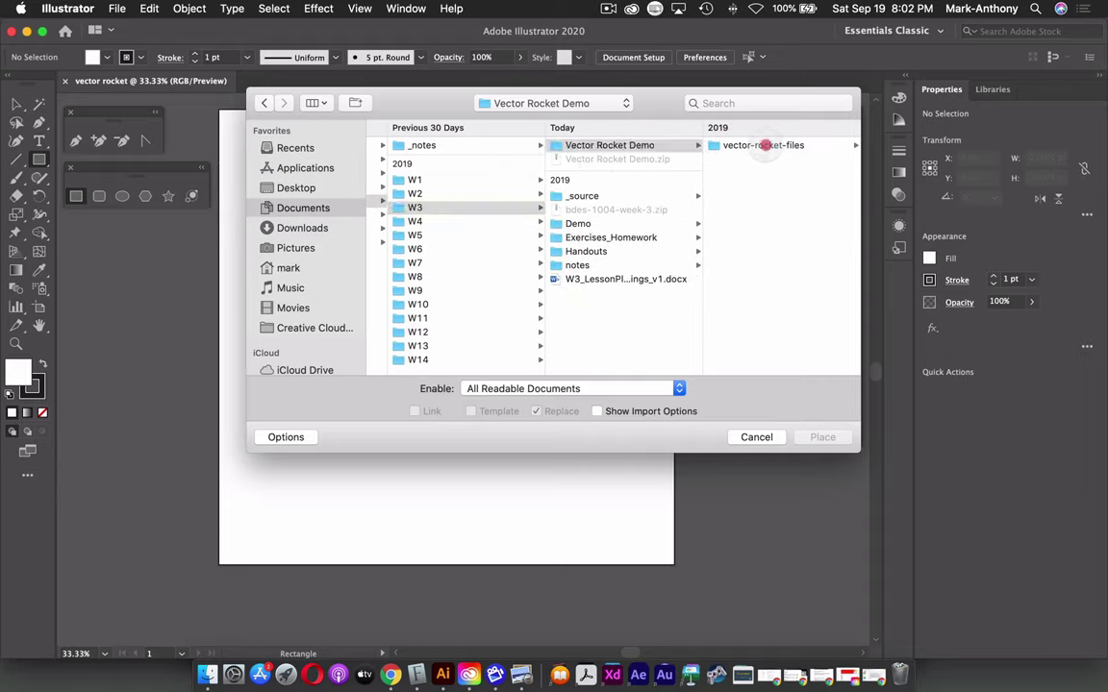
{"action": "left_click", "coordinate": [746, 159]}
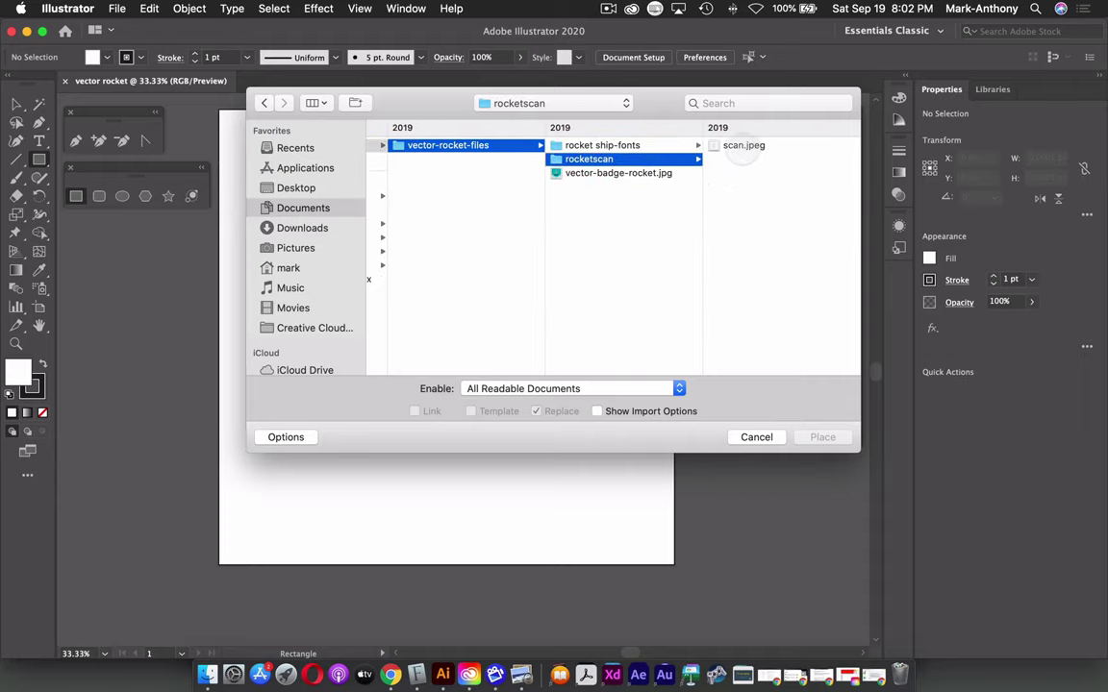
{"action": "left_click", "coordinate": [742, 146]}
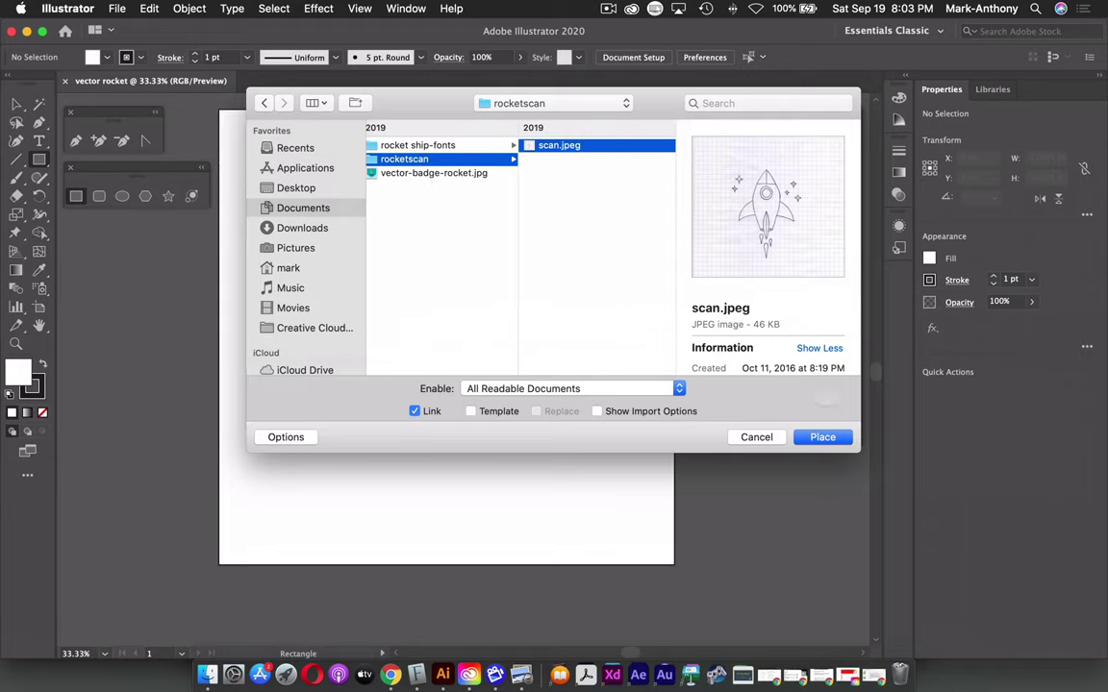
{"action": "left_click", "coordinate": [823, 437]}
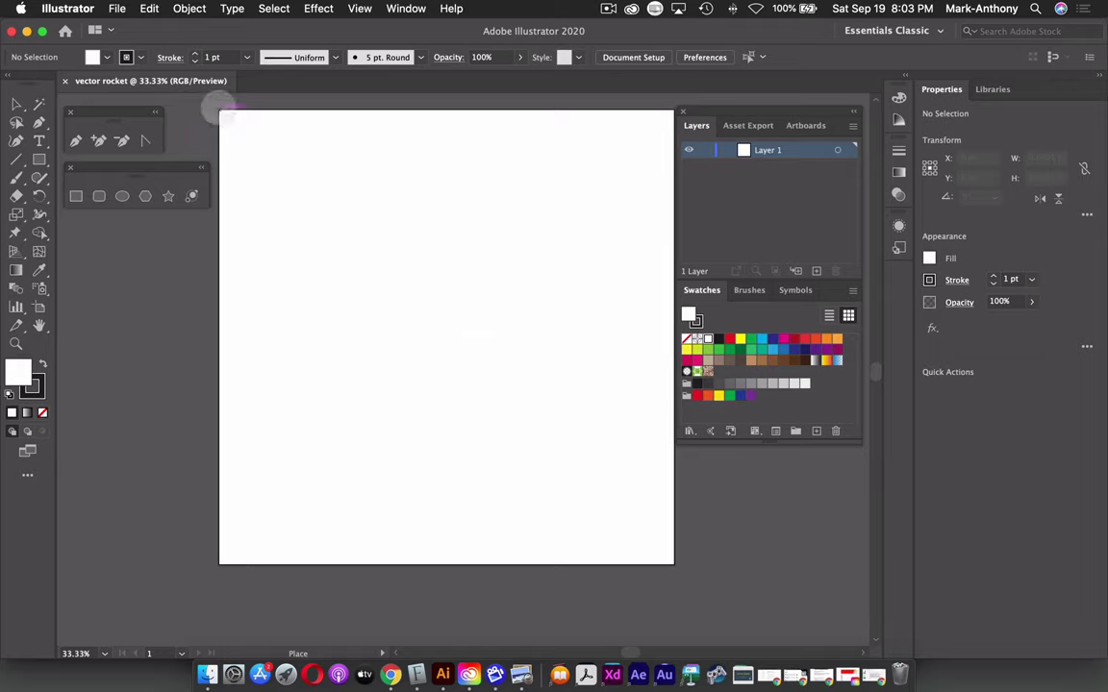
Drag scan.jpeg 1000 px wide from the artboard's top-left corner, then return to the Selection tool.
{"action": "mouse_move", "coordinate": [212, 108]}
{"action": "left_mouse_down"}
{"action": "mouse_move", "coordinate": [423, 347]}
{"action": "mouse_move", "coordinate": [673, 572]}
{"action": "left_mouse_up"}
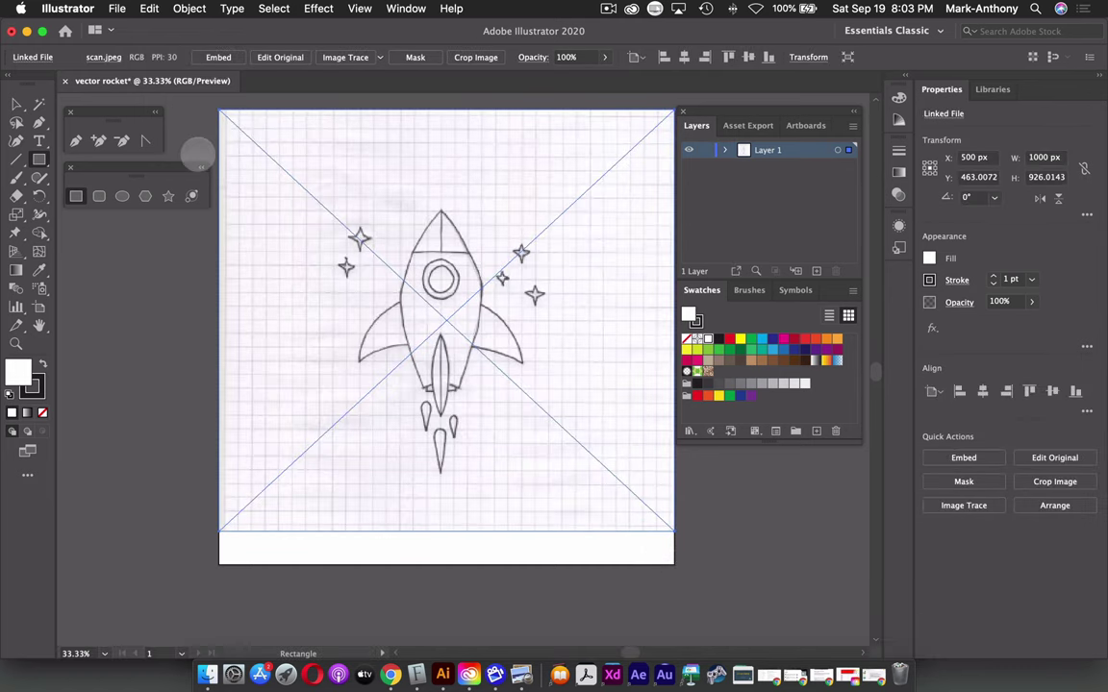
{"action": "left_click", "coordinate": [17, 103]}
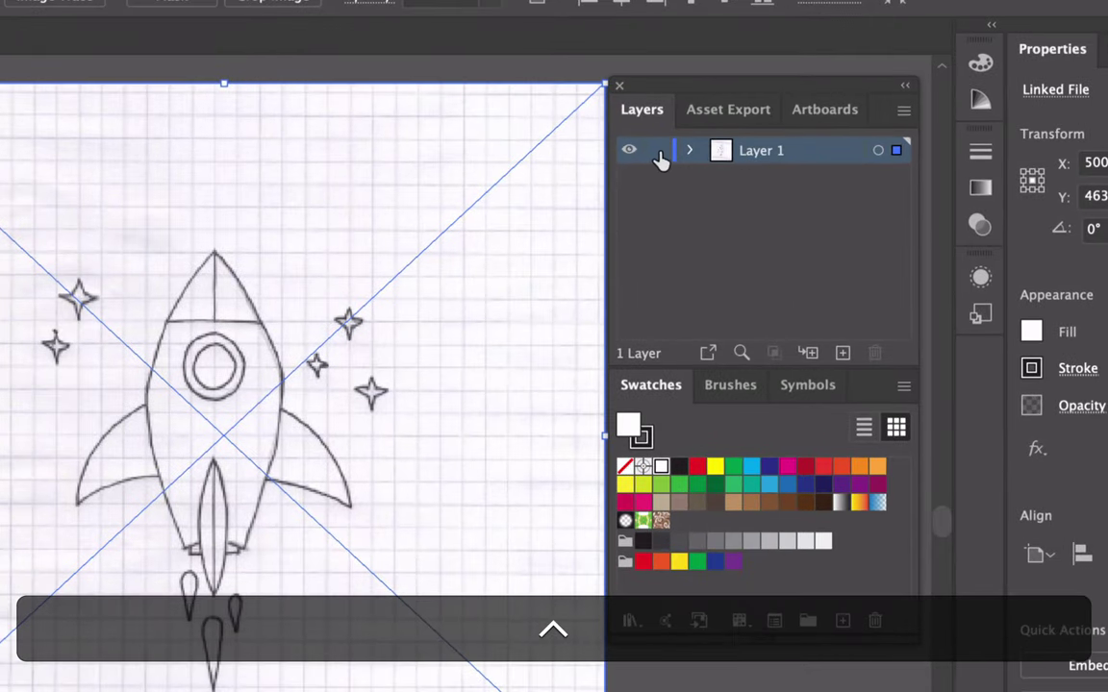
Lock the sketch layer and rename it from Layer 1 to raster.
{"action": "left_click", "coordinate": [657, 152]}
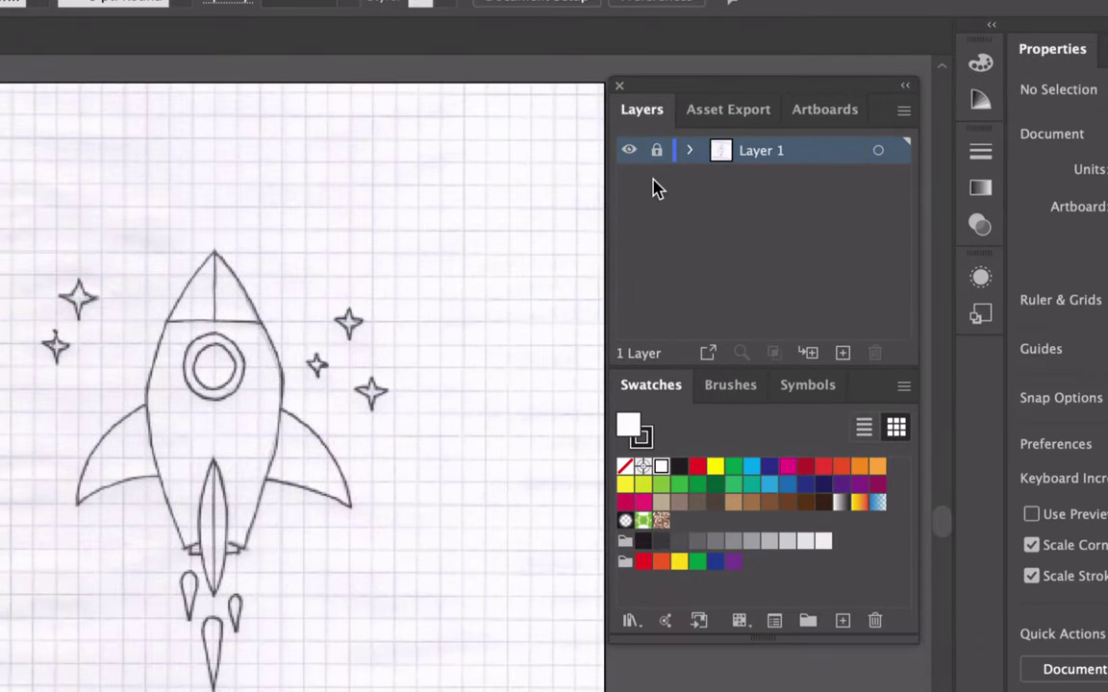
{"action": "double_click", "coordinate": [760, 152]}
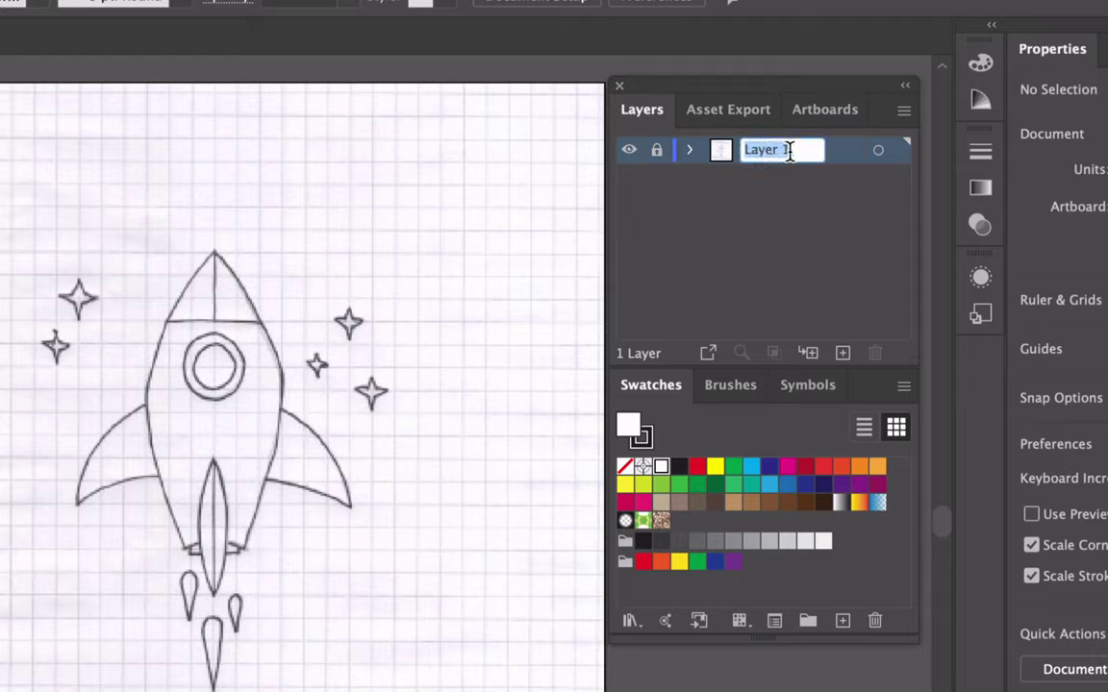
{"action": "type", "text": "ra"}
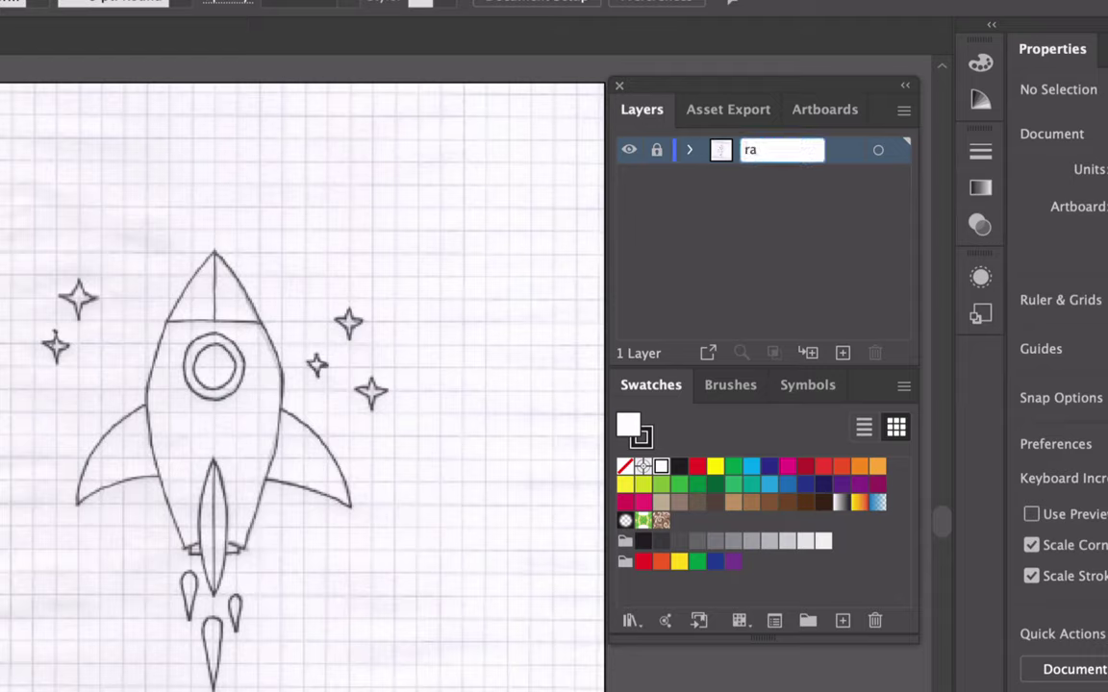
{"action": "type", "text": "ster"}
{"action": "key", "text": "Return"}
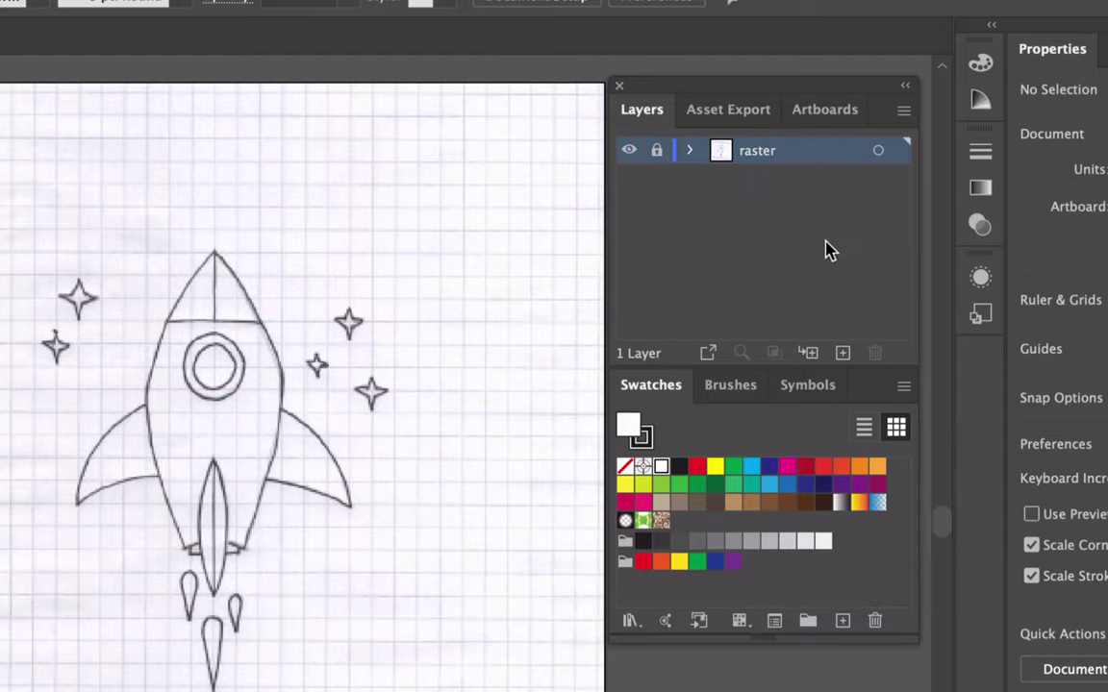
Add a new layer above raster and name it vector rocket.
{"action": "left_click", "coordinate": [843, 353]}
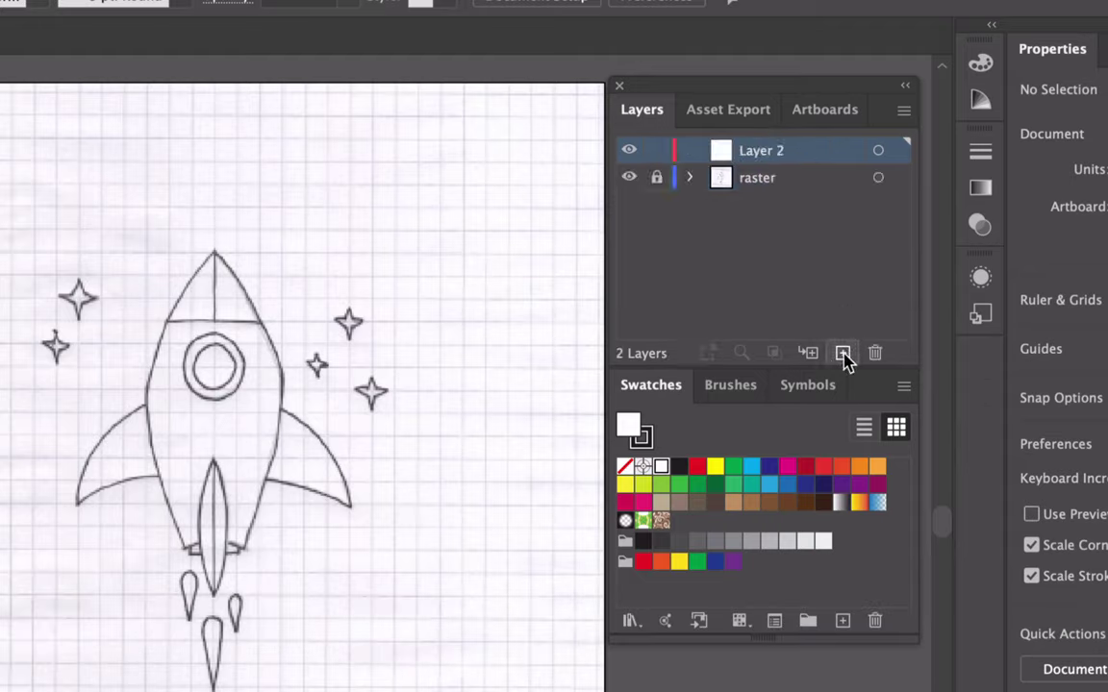
{"action": "double_click", "coordinate": [755, 148]}
{"action": "type", "text": "vector"}
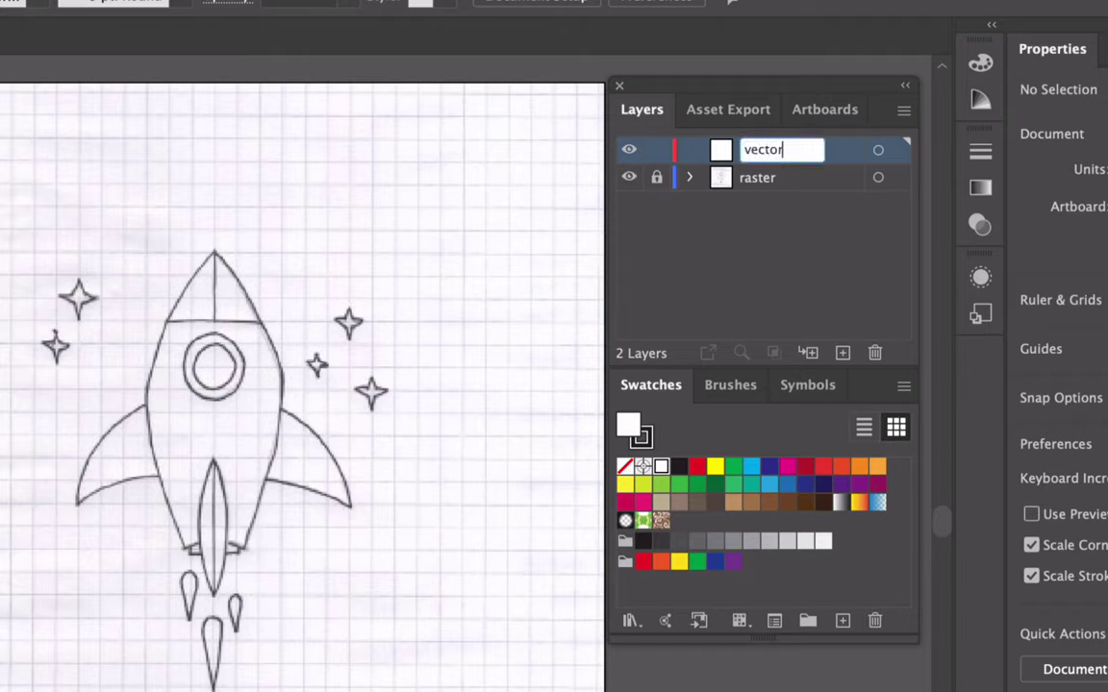
{"action": "type", "text": " rocket"}
{"action": "key", "text": "Return"}
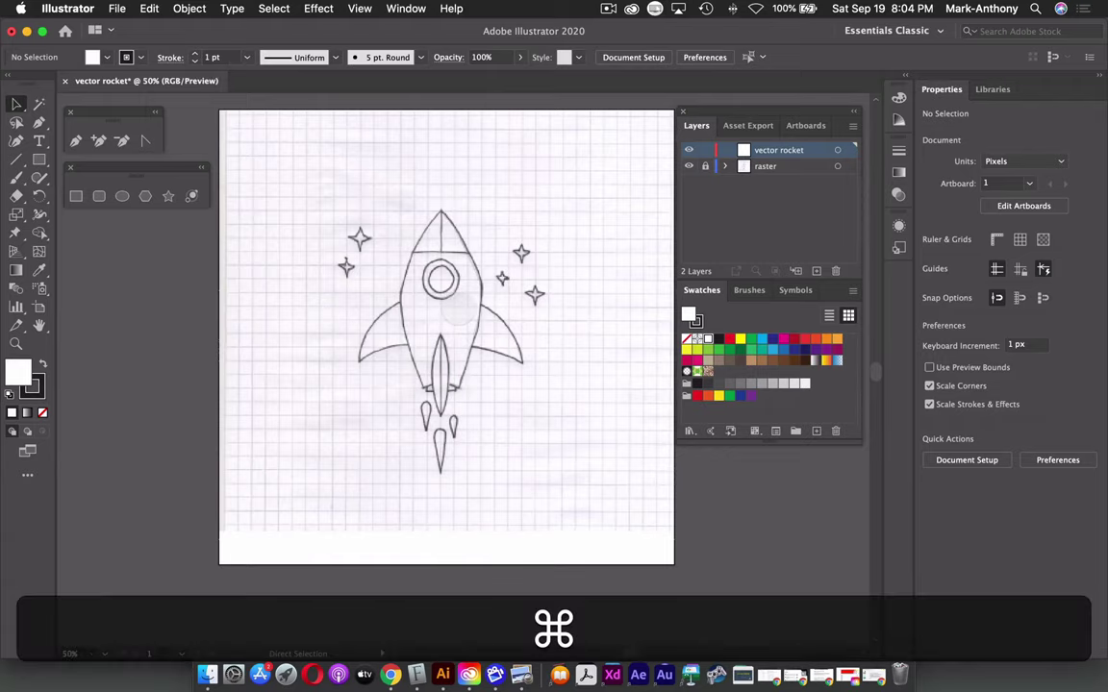
Zoom to 50% on the centred rocket sketch and pick the Pen tool, undoing a stray point.
{"action": "key", "text": "super+equal"}
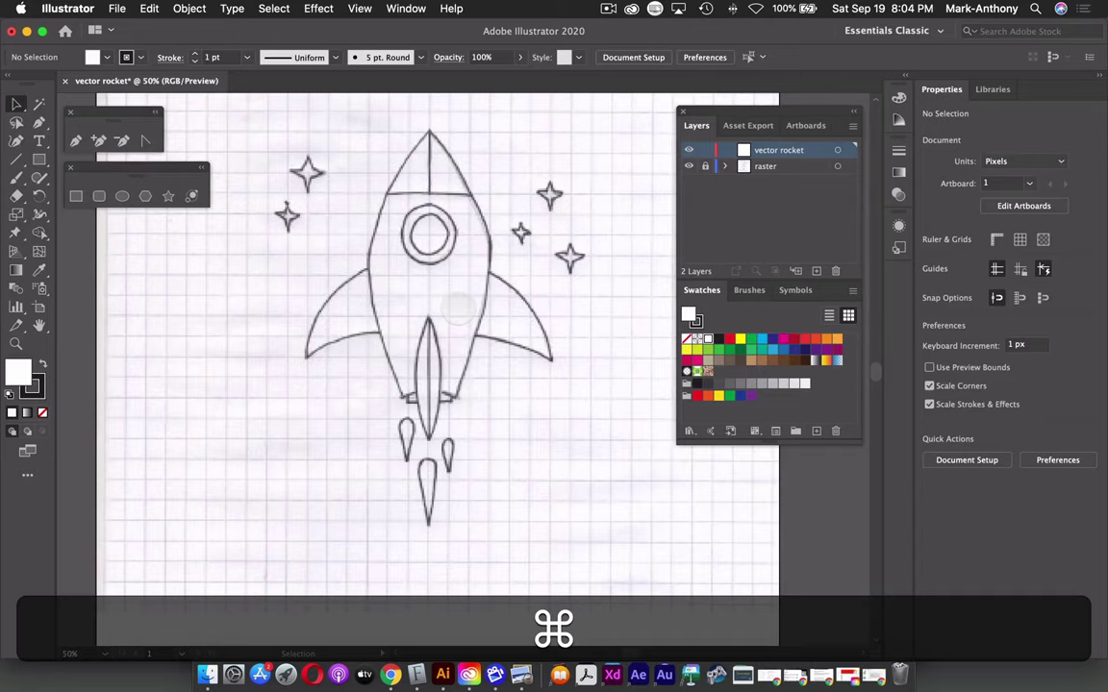
{"action": "left_click_drag", "start_coordinate": [457, 308], "coordinate": [460, 327]}
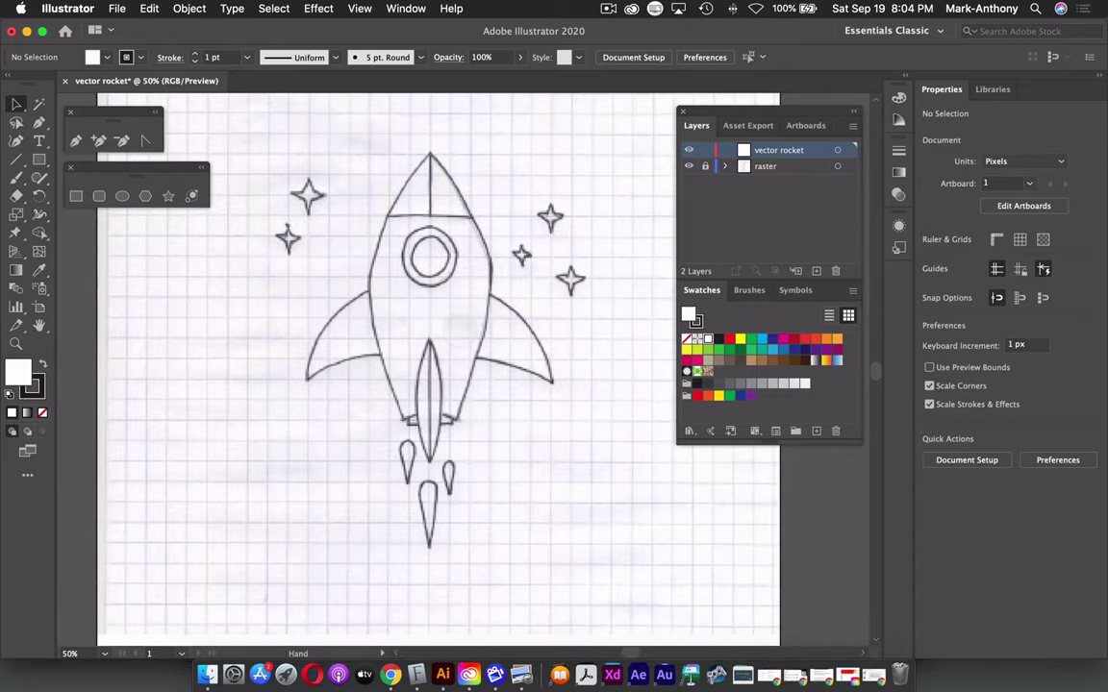
{"action": "left_click", "coordinate": [76, 141]}
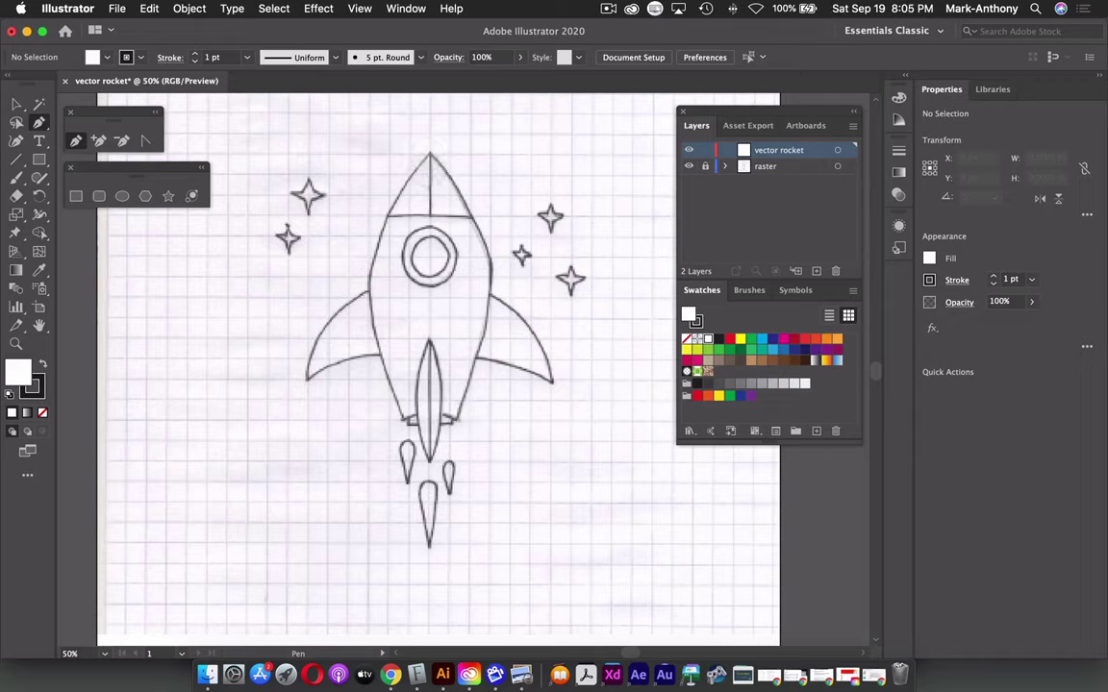
{"action": "left_click", "coordinate": [433, 155]}
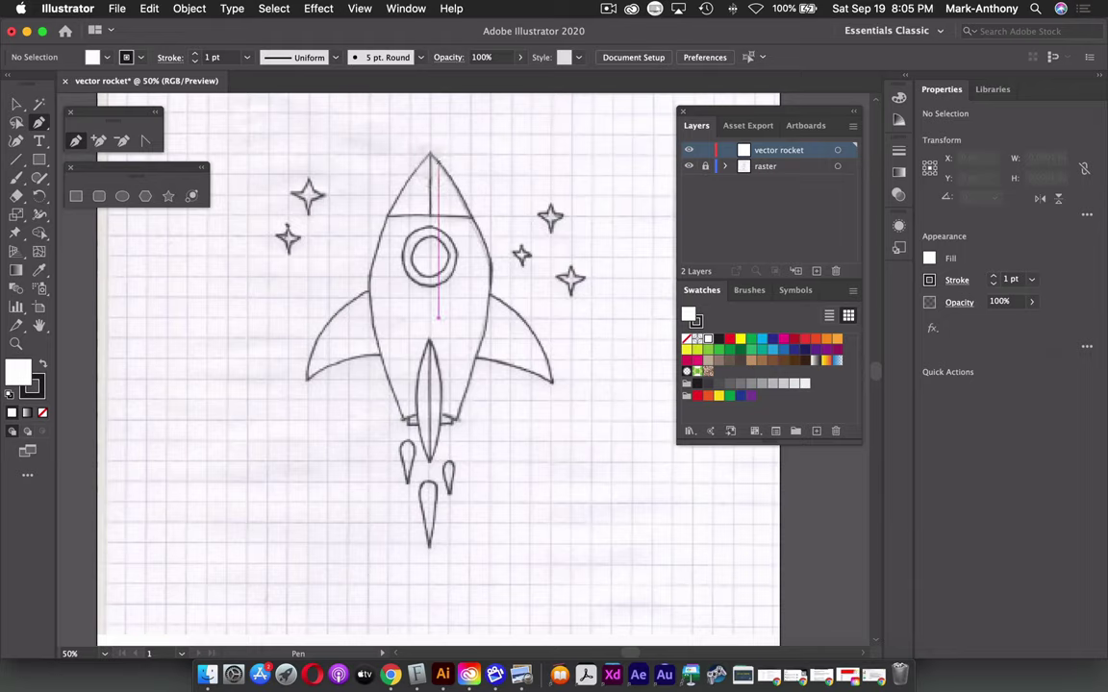
{"action": "key", "text": "ctrl+z"}
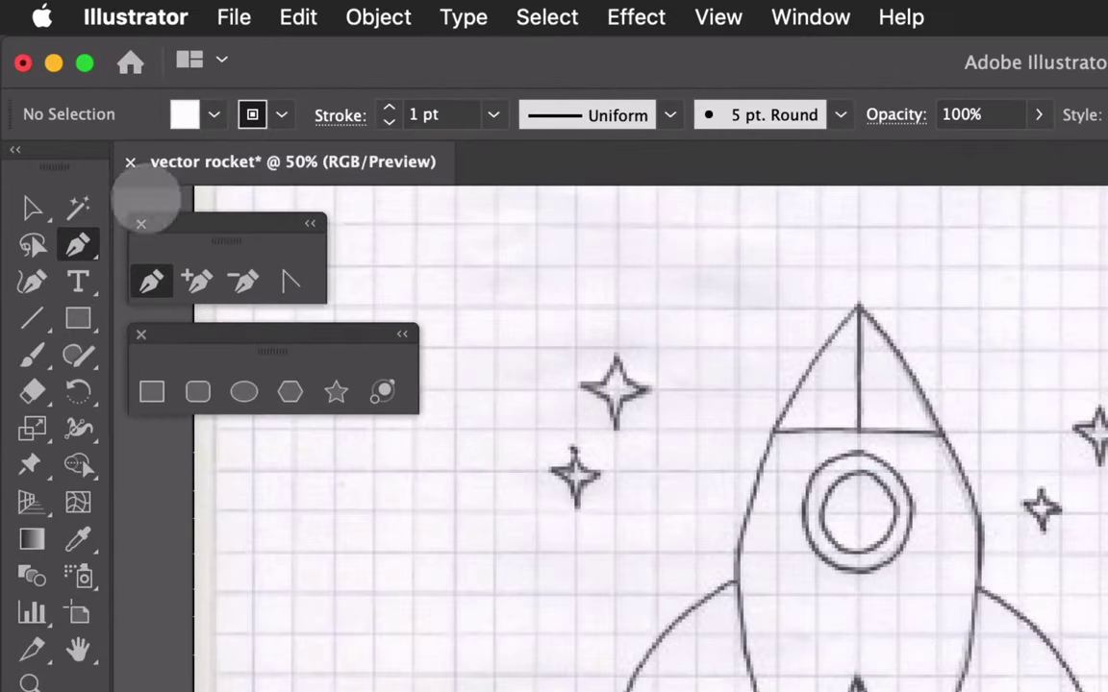
Set Fill to None and a 0.25 pt magenta stroke, then target the vector rocket layer.
{"action": "left_click", "coordinate": [214, 114]}
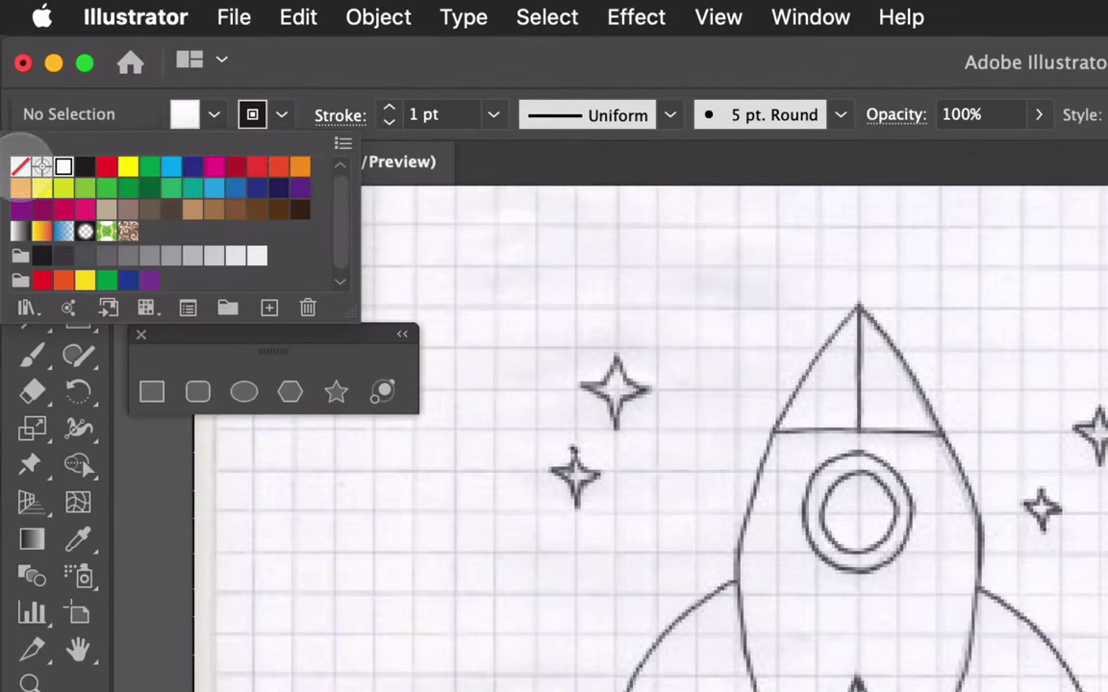
{"action": "left_click", "coordinate": [20, 166]}
{"action": "left_click", "coordinate": [493, 115]}
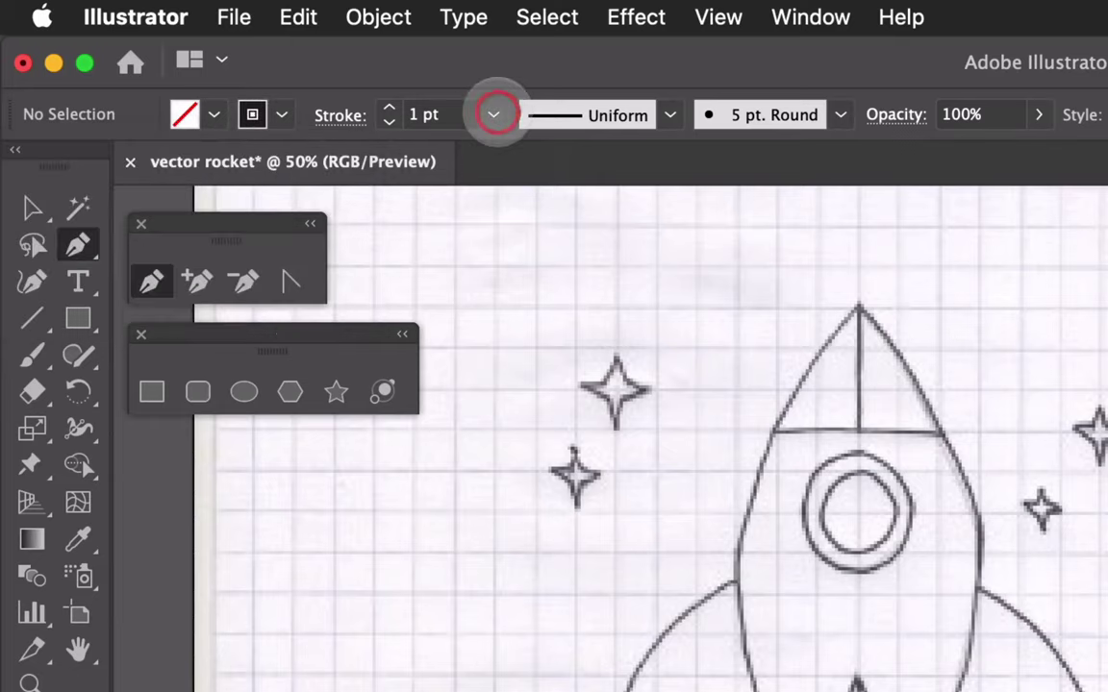
{"action": "left_click", "coordinate": [524, 146]}
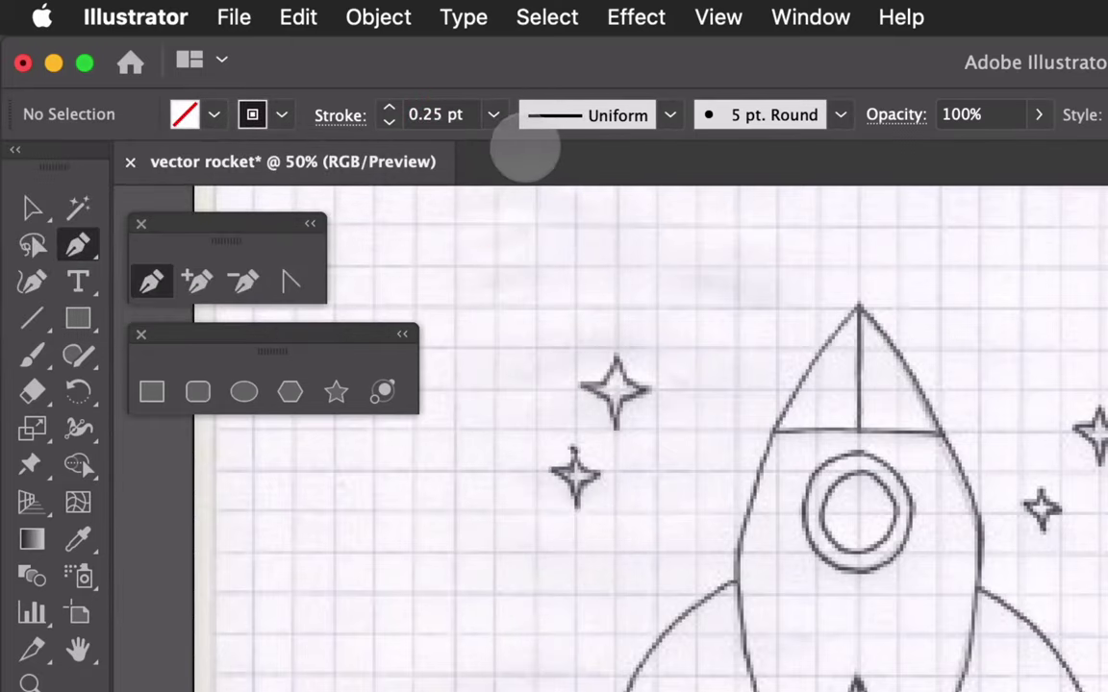
{"action": "left_click", "coordinate": [265, 114]}
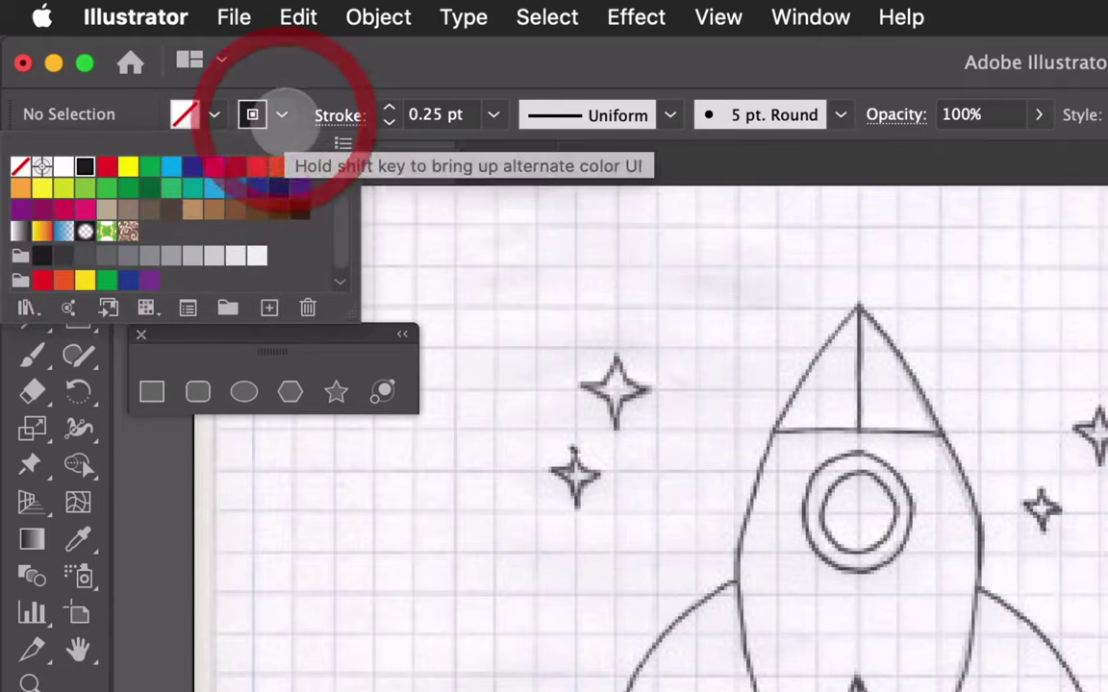
{"action": "left_click", "coordinate": [213, 165]}
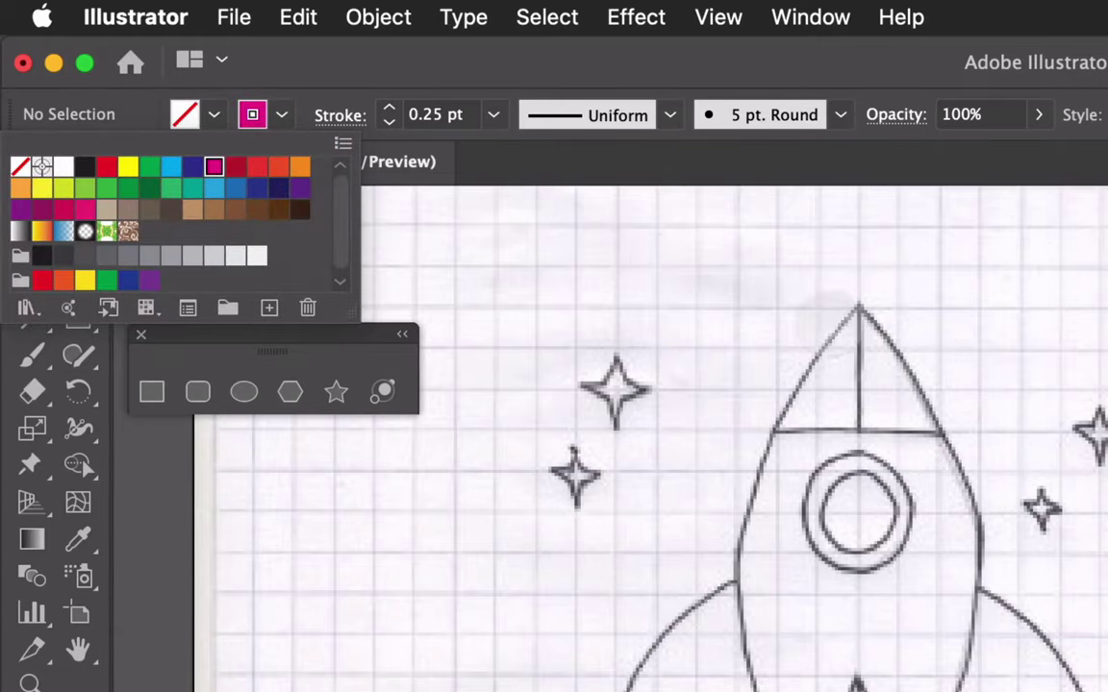
{"action": "key", "text": "Escape"}
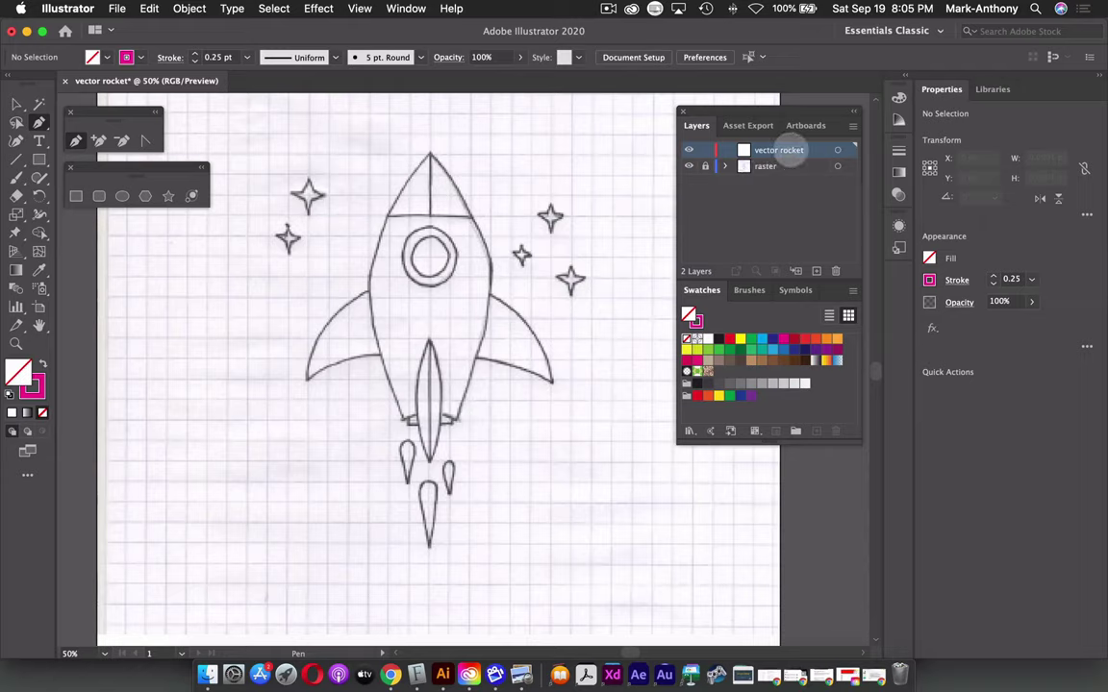
{"action": "left_click", "coordinate": [813, 152]}
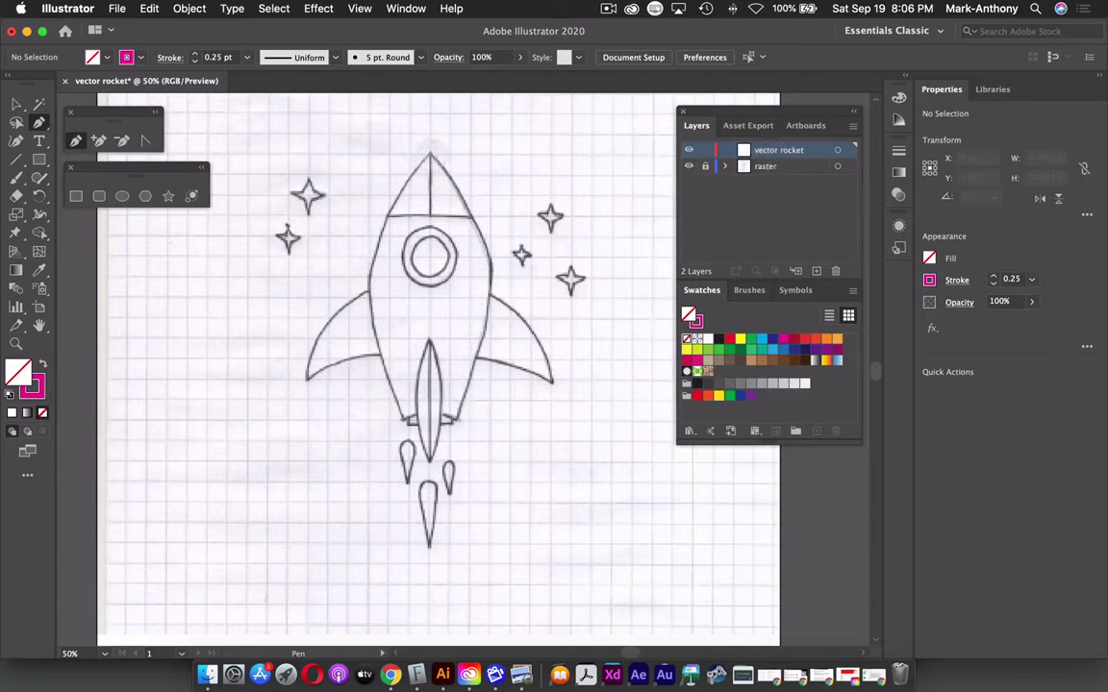
Start the path at the rocket's nose tip and pull the first curve down the right side.
{"action": "left_click", "coordinate": [430, 153]}
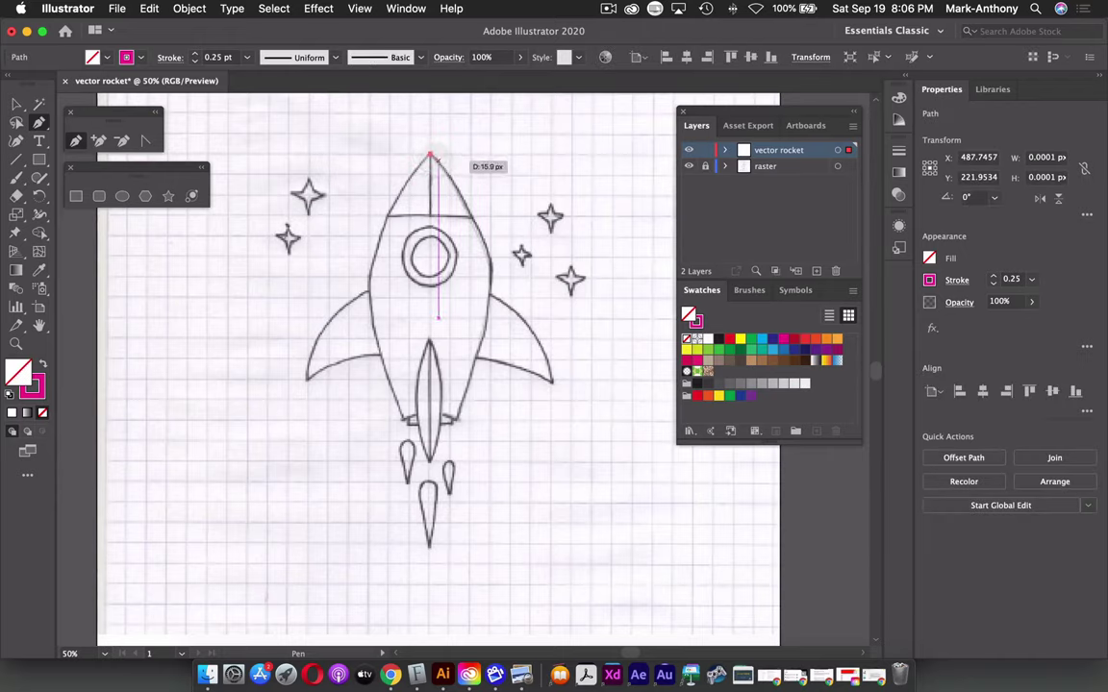
{"action": "left_click", "coordinate": [448, 173]}
{"action": "left_click_drag", "start_coordinate": [447, 173], "coordinate": [481, 240]}
{"action": "key", "text": "super"}
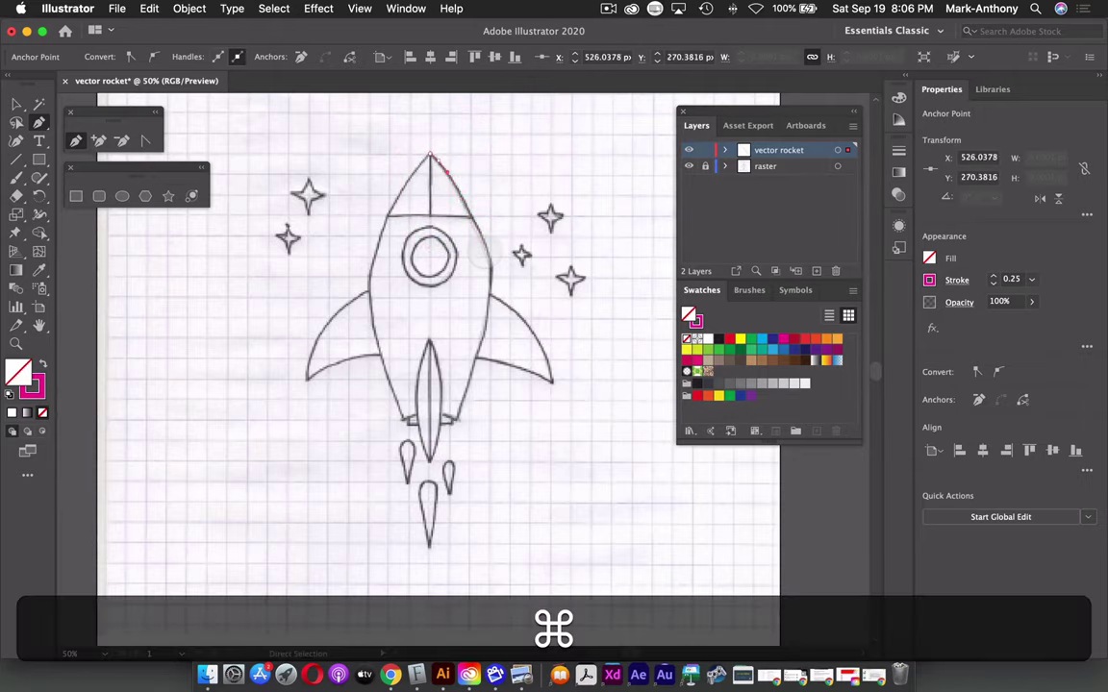
{"action": "left_click", "coordinate": [483, 252], "text": "super"}
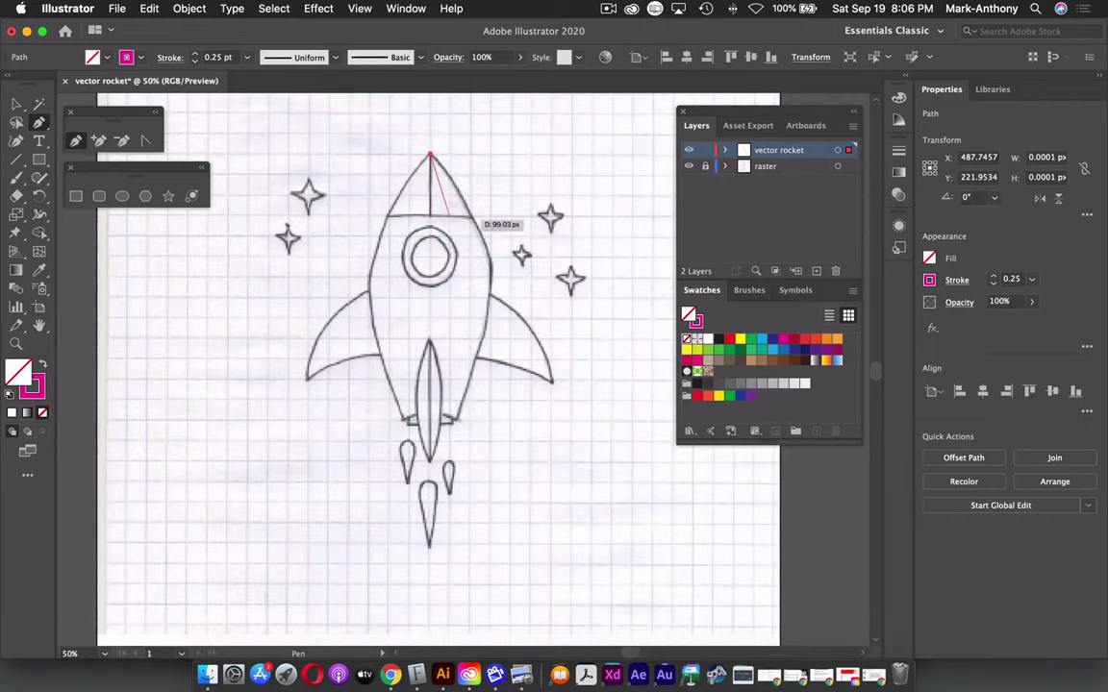
Curve the right side down to the base, add a centre base point, and close at the tip.
{"action": "left_click_drag", "start_coordinate": [431, 155], "coordinate": [455, 417]}
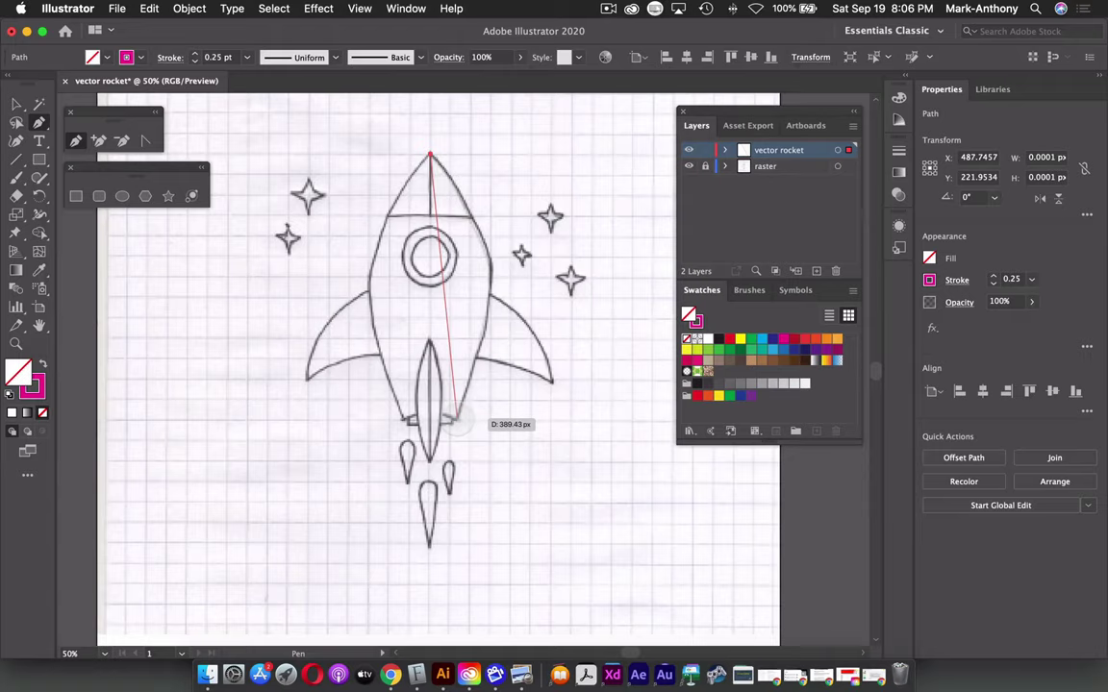
{"action": "left_click_drag", "start_coordinate": [456, 417], "coordinate": [379, 587]}
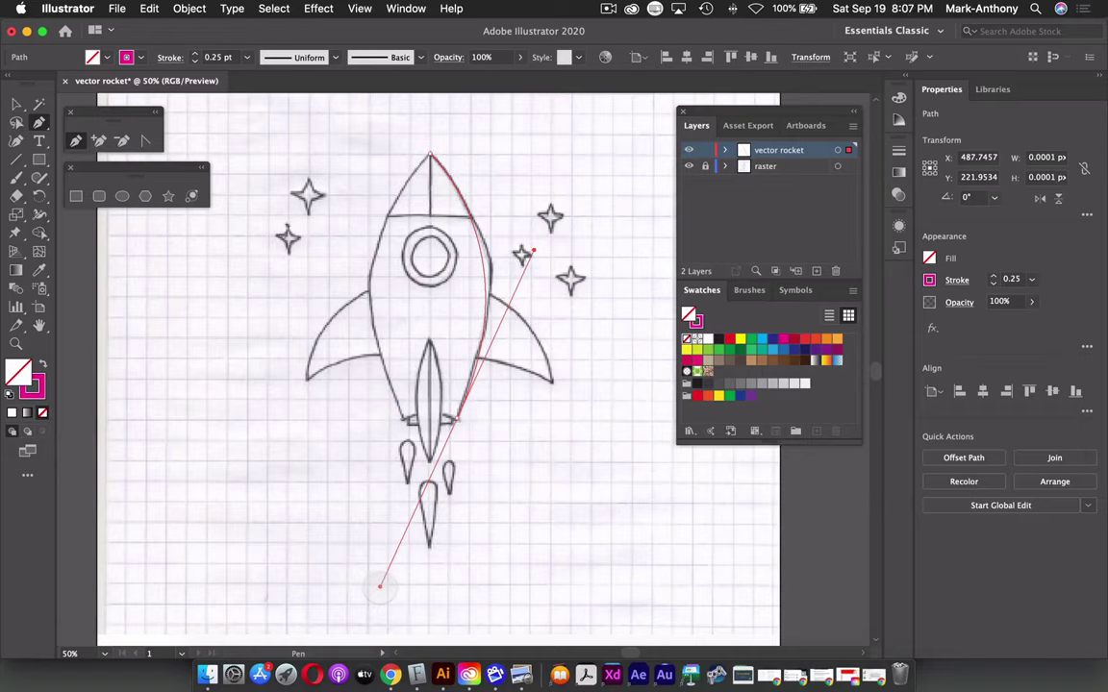
{"action": "left_click_drag", "start_coordinate": [380, 587], "coordinate": [380, 587]}
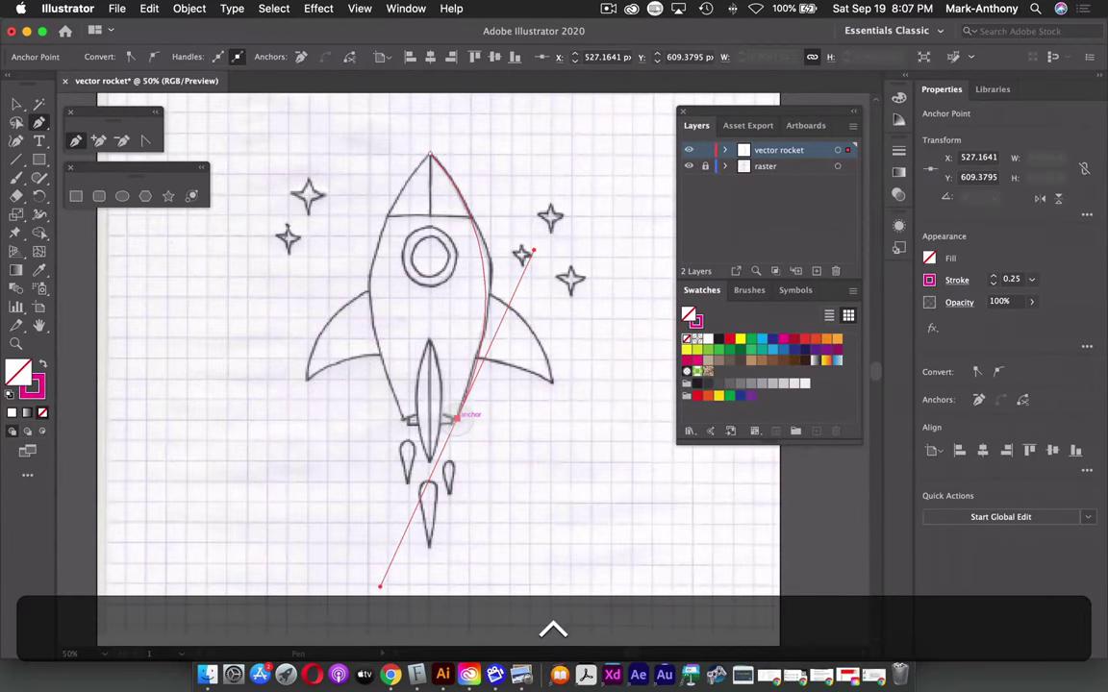
{"action": "left_click", "coordinate": [457, 416]}
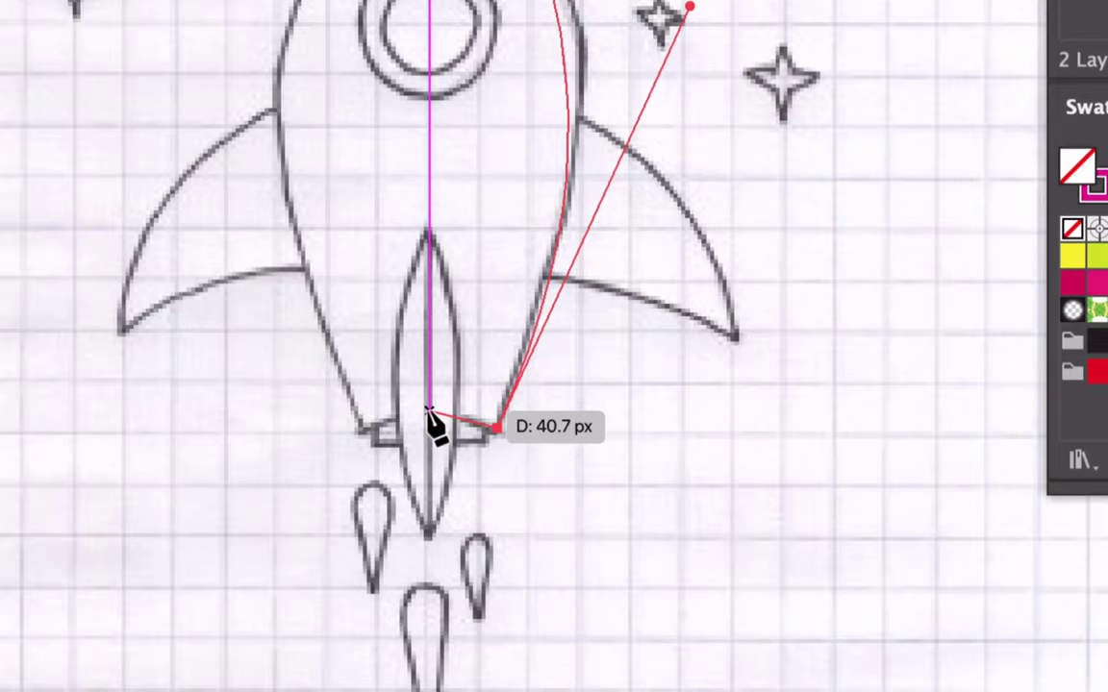
{"action": "left_click_drag", "start_coordinate": [430, 412], "coordinate": [405, 412]}
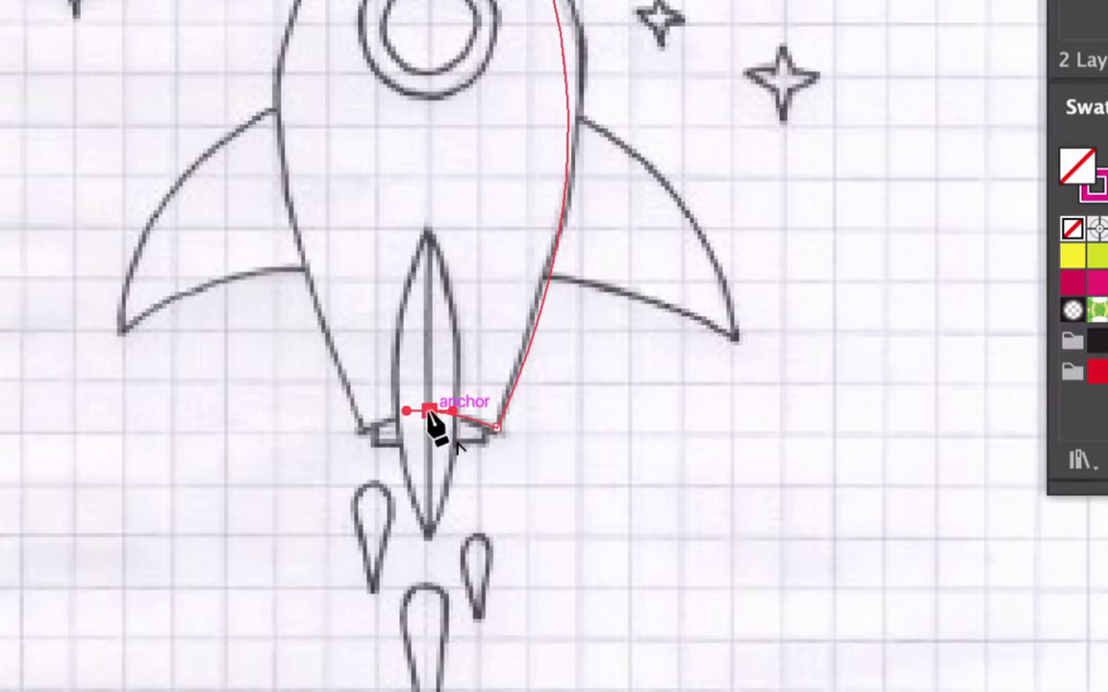
{"action": "mouse_move", "coordinate": [427, 413]}
{"action": "left_mouse_down"}
{"action": "mouse_move", "coordinate": [405, 412]}
{"action": "mouse_move", "coordinate": [427, 412]}
{"action": "left_mouse_up"}
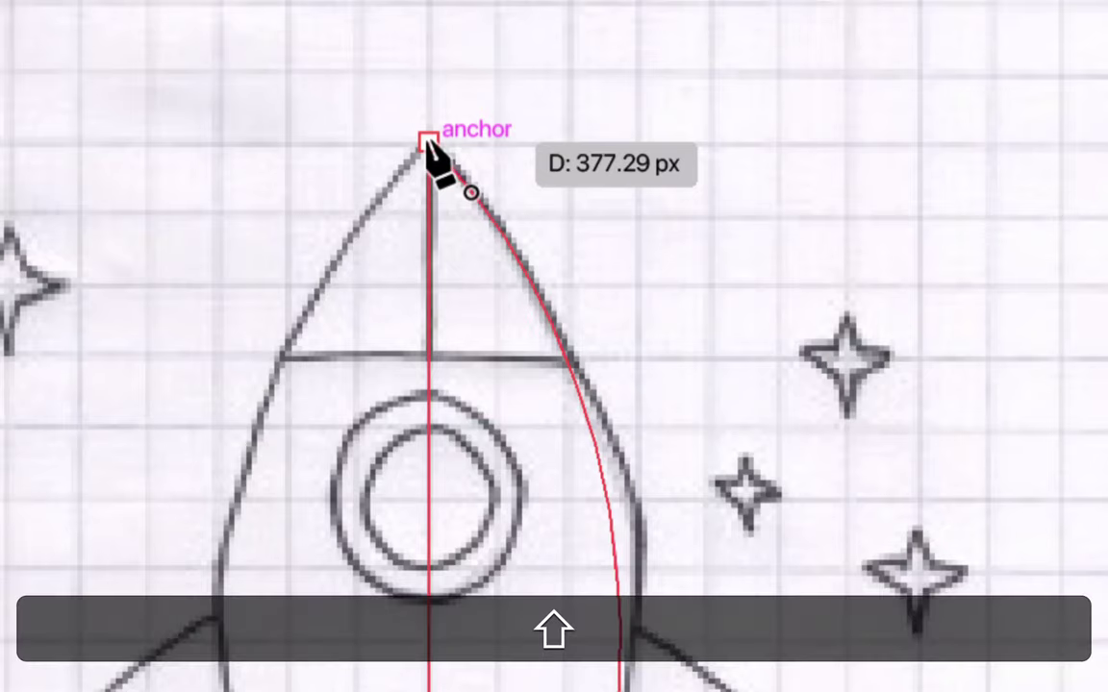
{"action": "left_click", "coordinate": [428, 144], "text": "shift"}
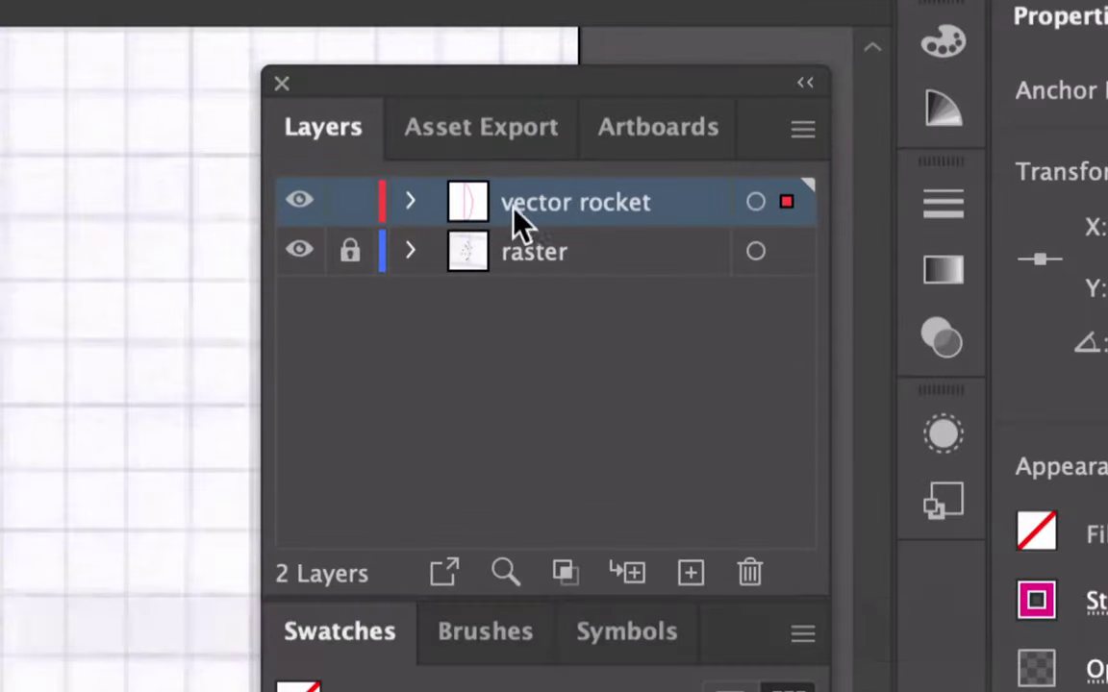
Rename the traced <Path> in the vector rocket layer to 'right-body' and widen the Layers panel.
{"action": "left_click", "coordinate": [412, 208]}
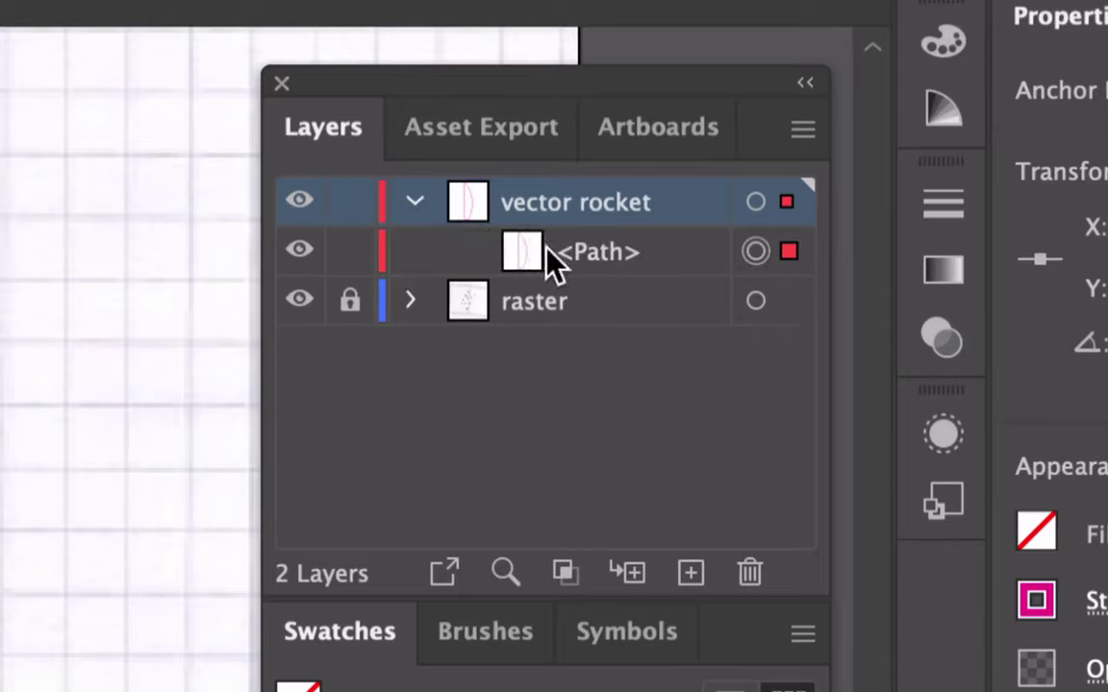
{"action": "double_click", "coordinate": [596, 253]}
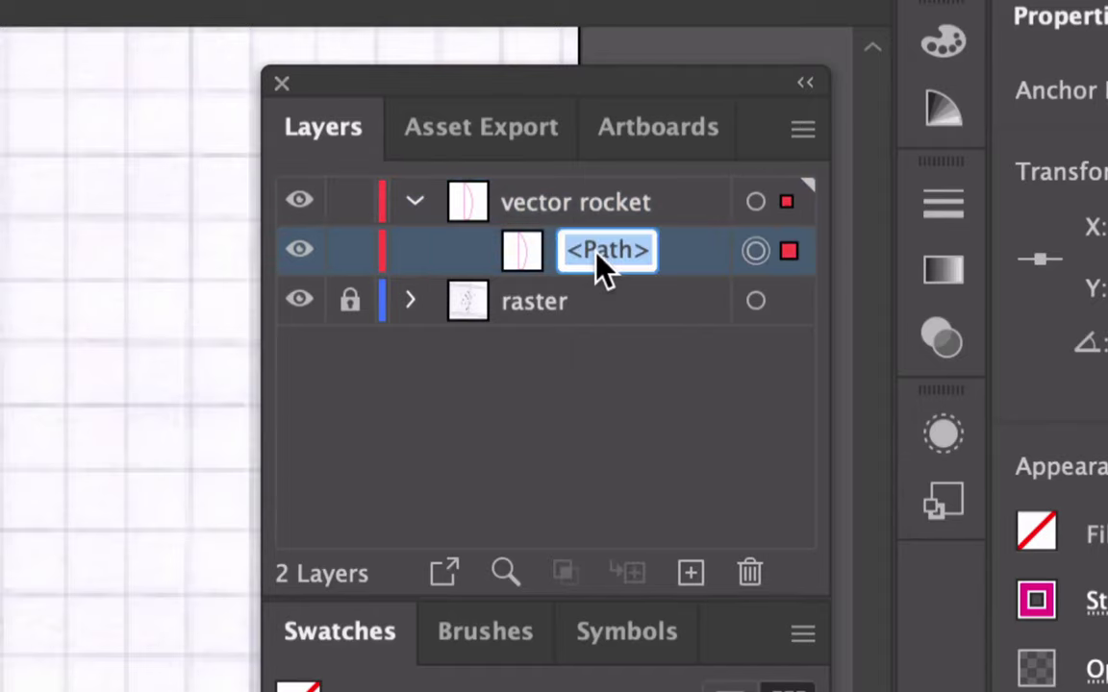
{"action": "type", "text": "right"}
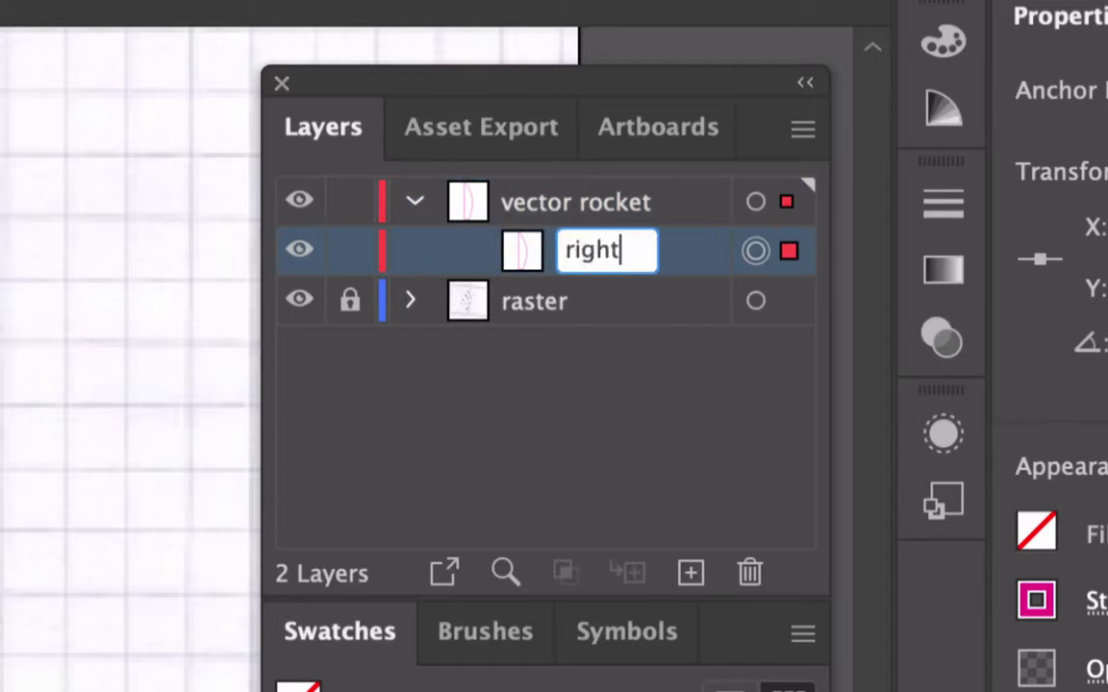
{"action": "type", "text": "-body"}
{"action": "key", "text": "Return"}
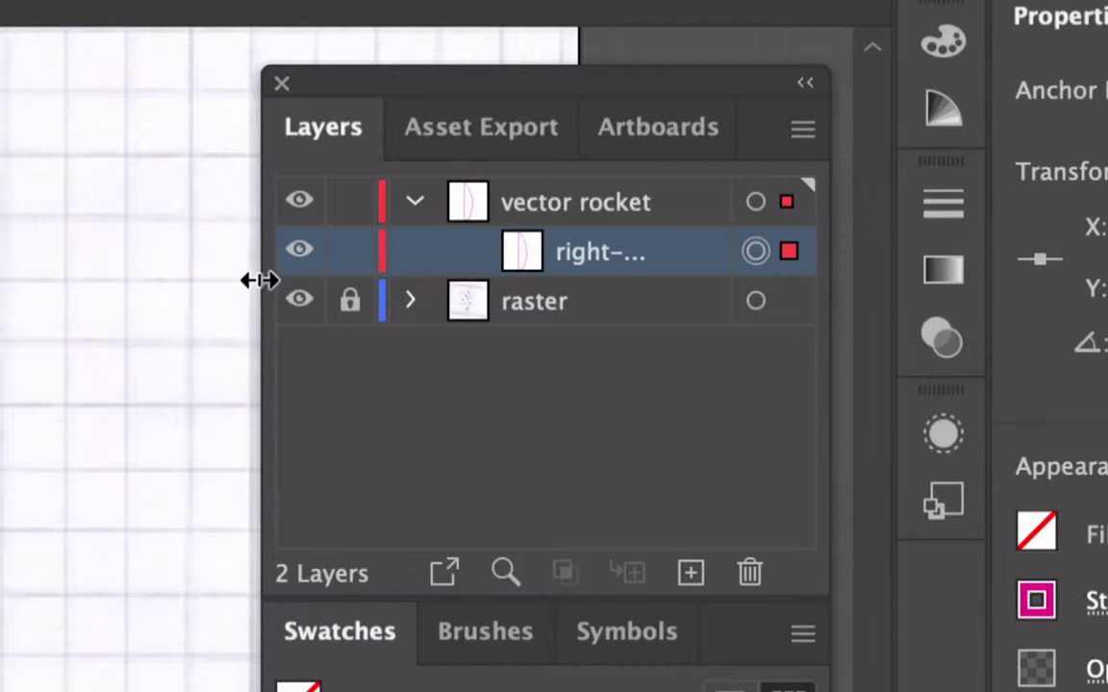
{"action": "left_click_drag", "start_coordinate": [259, 280], "coordinate": [198, 282]}
{"action": "key", "text": "ctrl"}
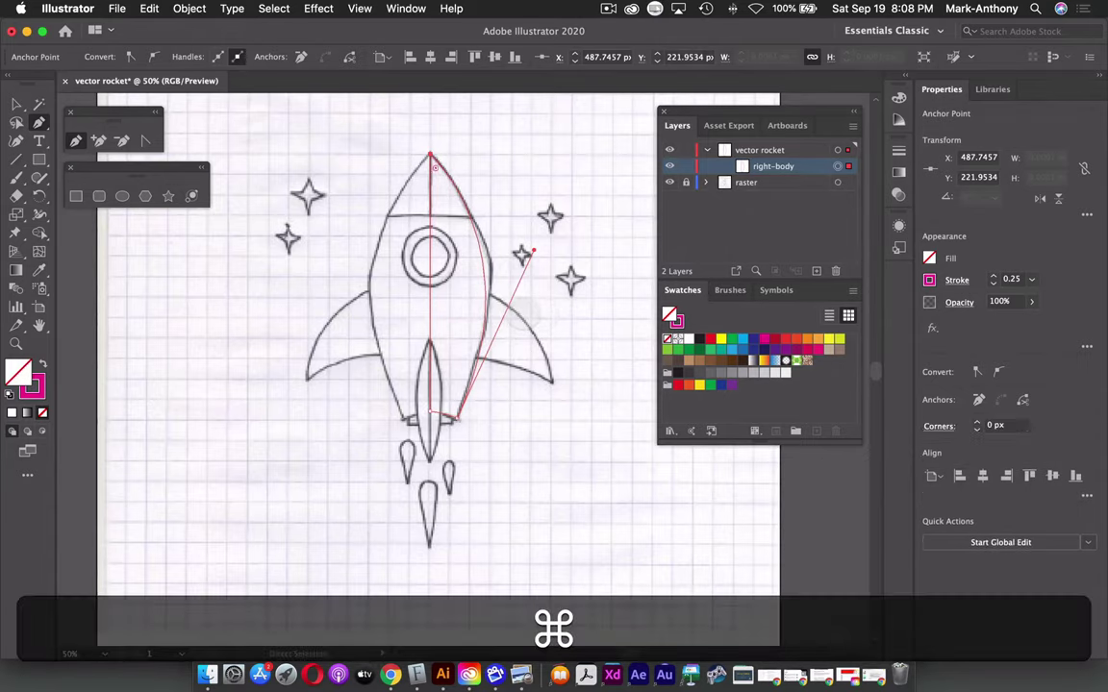
Zoom to 100% and pan down to the rocket's lower body and fins.
{"action": "key", "text": "super+equal"}
{"action": "key", "text": "super+equal"}
{"action": "left_click_drag", "start_coordinate": [570, 390], "coordinate": [354, 223]}
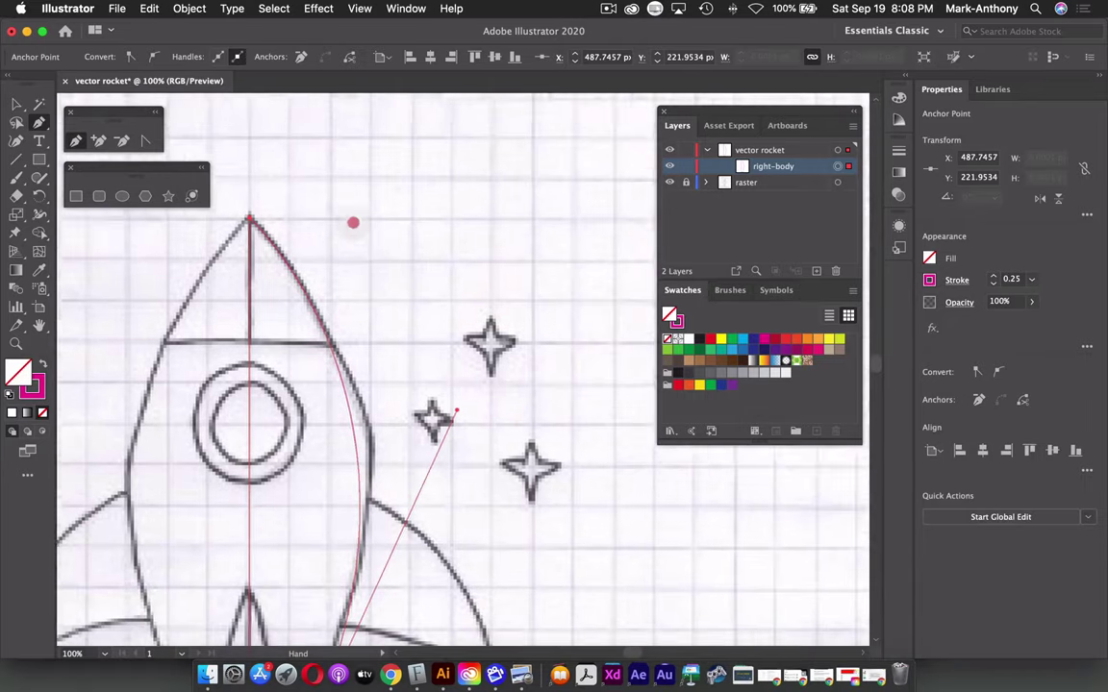
{"action": "left_click_drag", "start_coordinate": [389, 389], "coordinate": [457, 267]}
{"action": "left_click", "coordinate": [457, 264]}
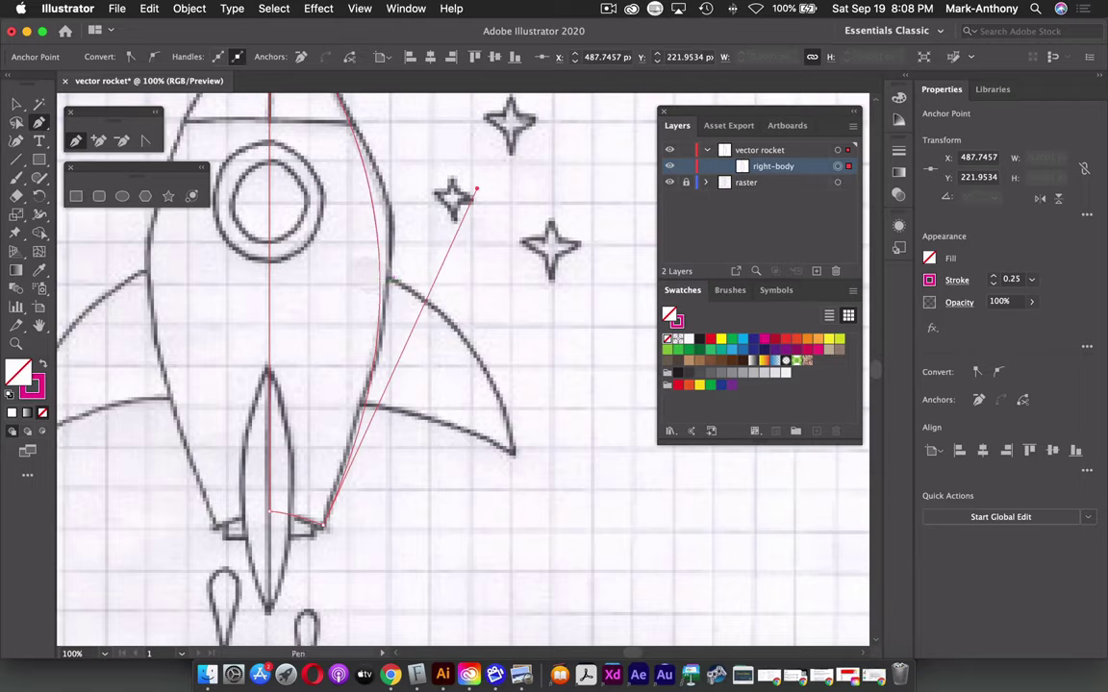
Trace the rocket's right fin as a closed curved path with the Pen tool.
{"action": "left_click", "coordinate": [365, 272]}
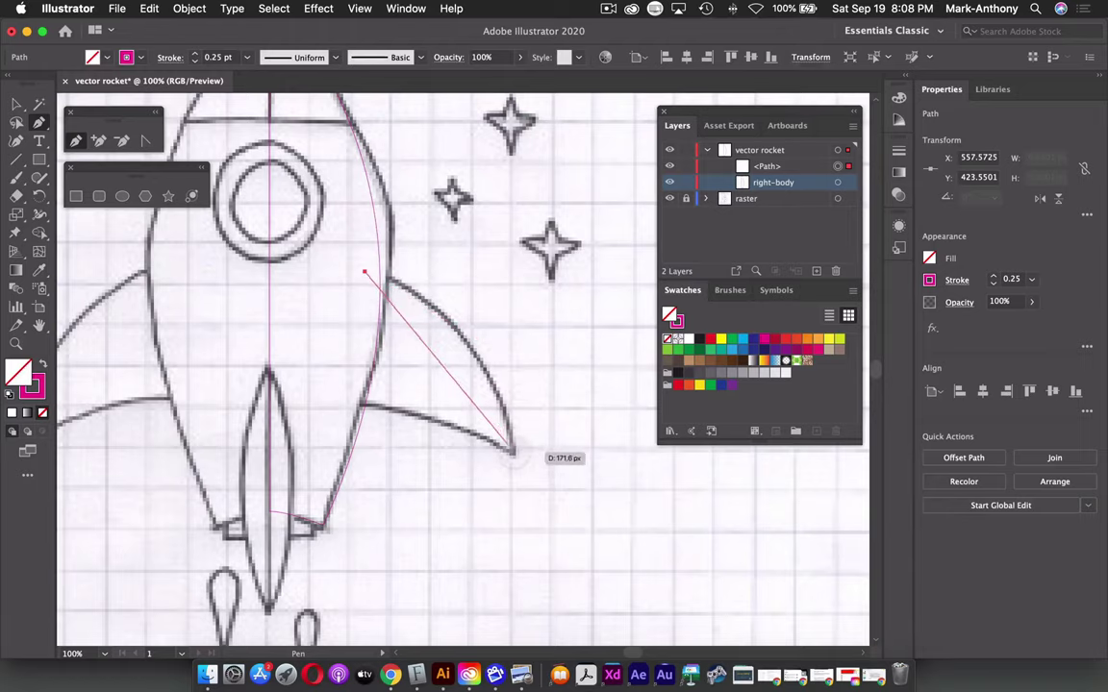
{"action": "left_click_drag", "start_coordinate": [513, 450], "coordinate": [539, 612]}
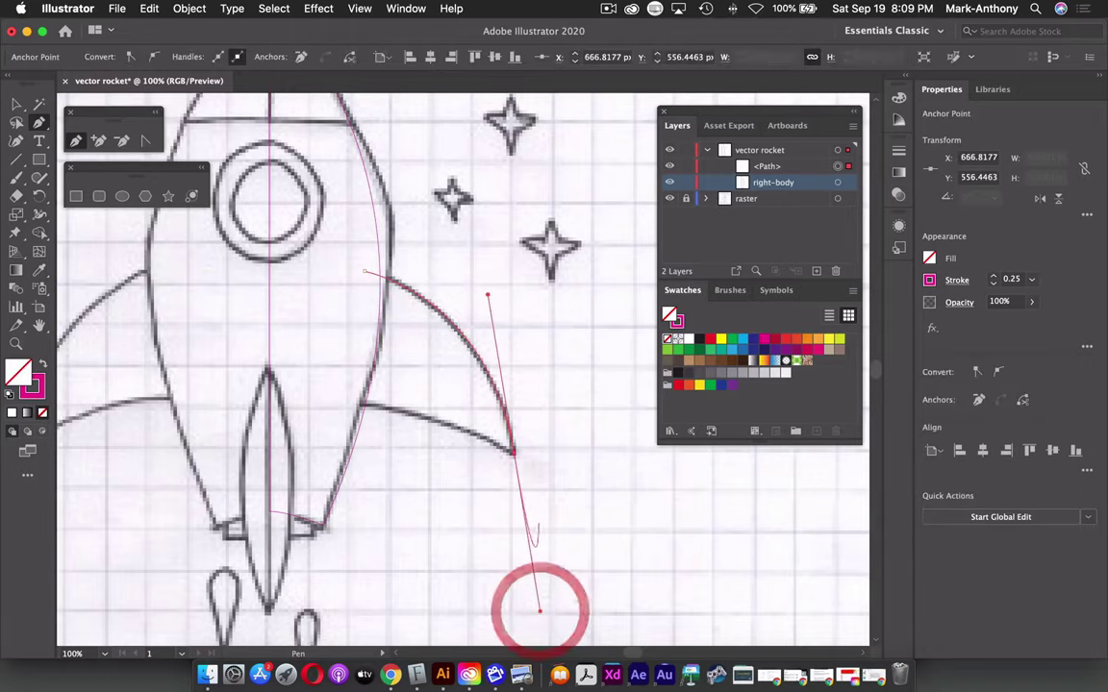
{"action": "left_click_drag", "start_coordinate": [512, 450], "coordinate": [258, 407]}
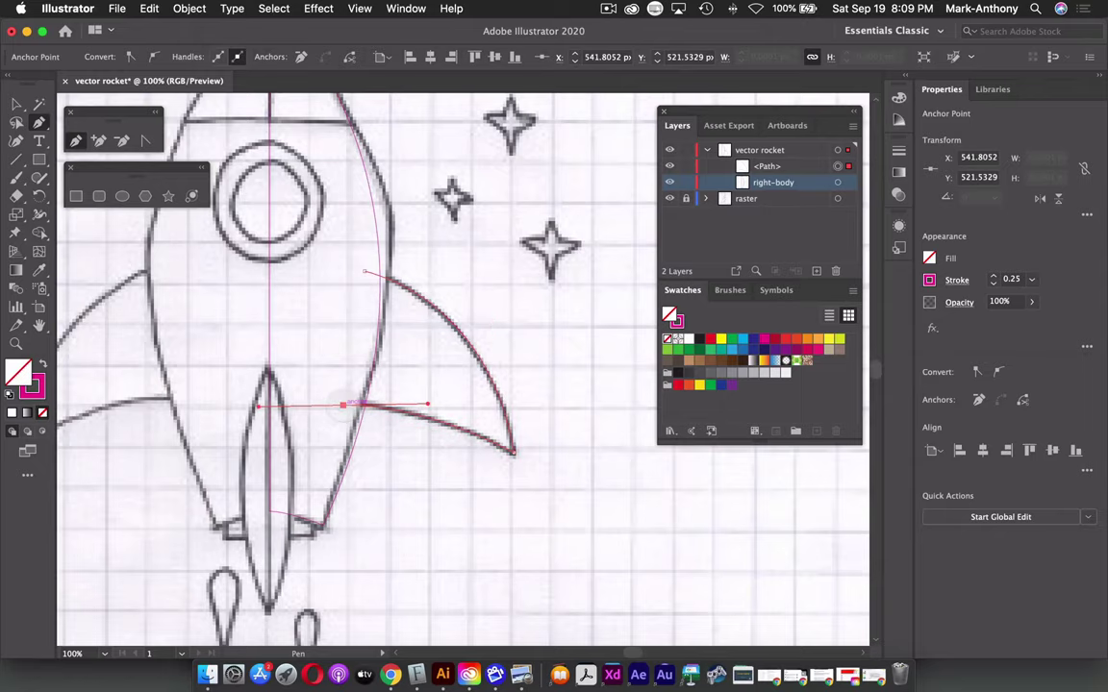
{"action": "left_click", "coordinate": [343, 405]}
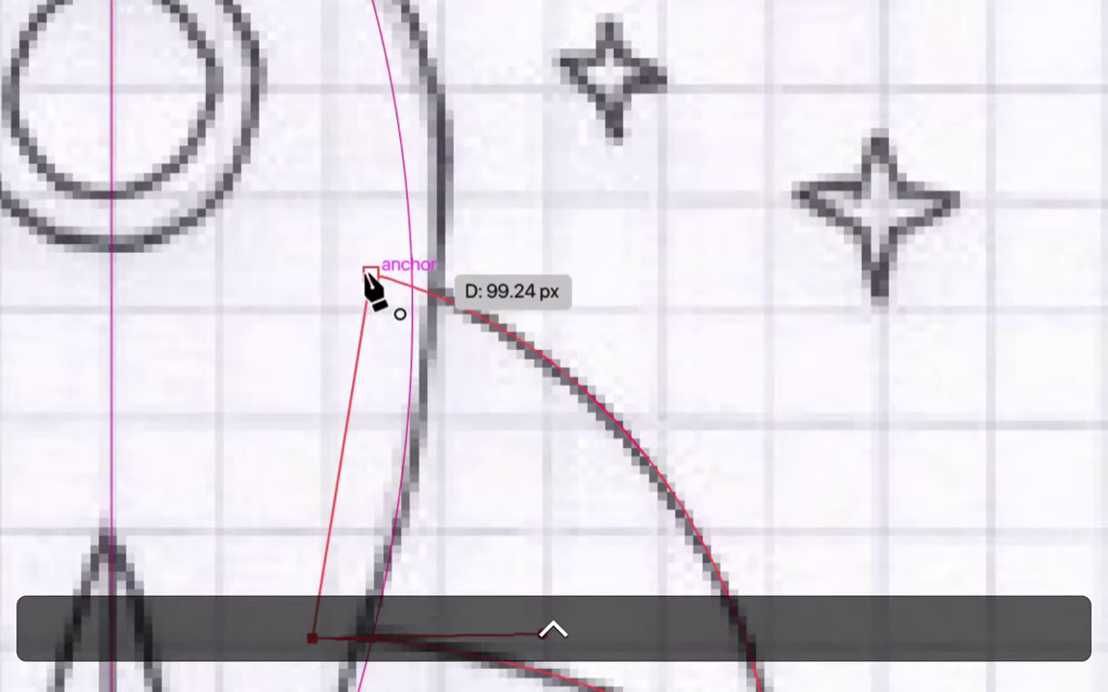
{"action": "left_click", "coordinate": [370, 276]}
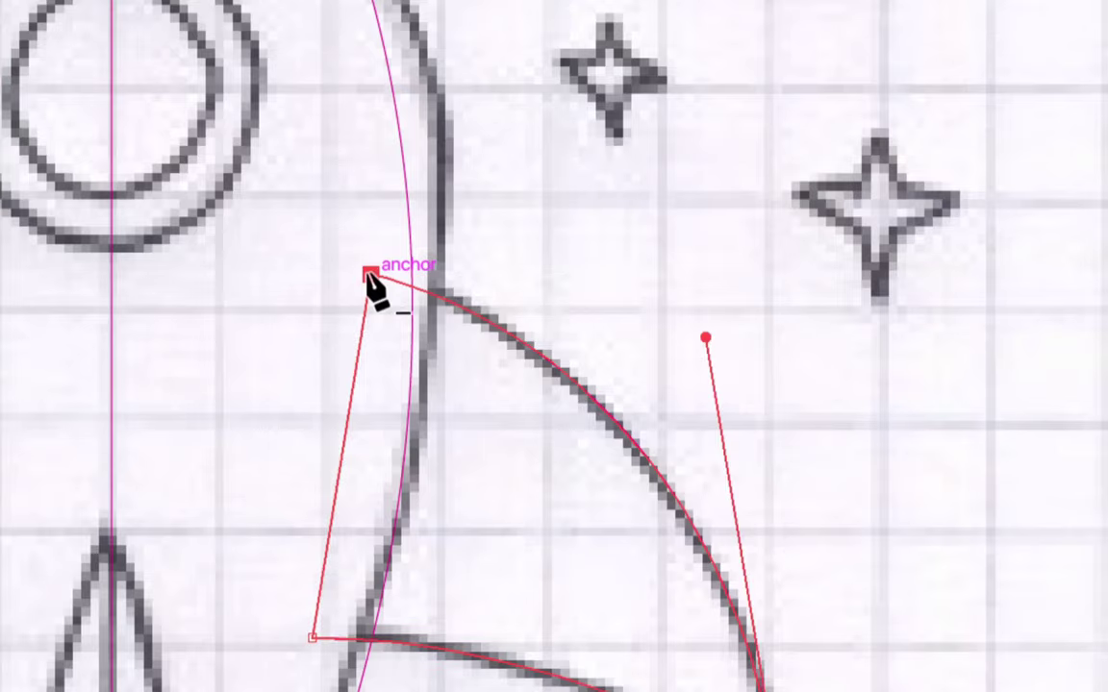
{"action": "key", "text": "shift"}
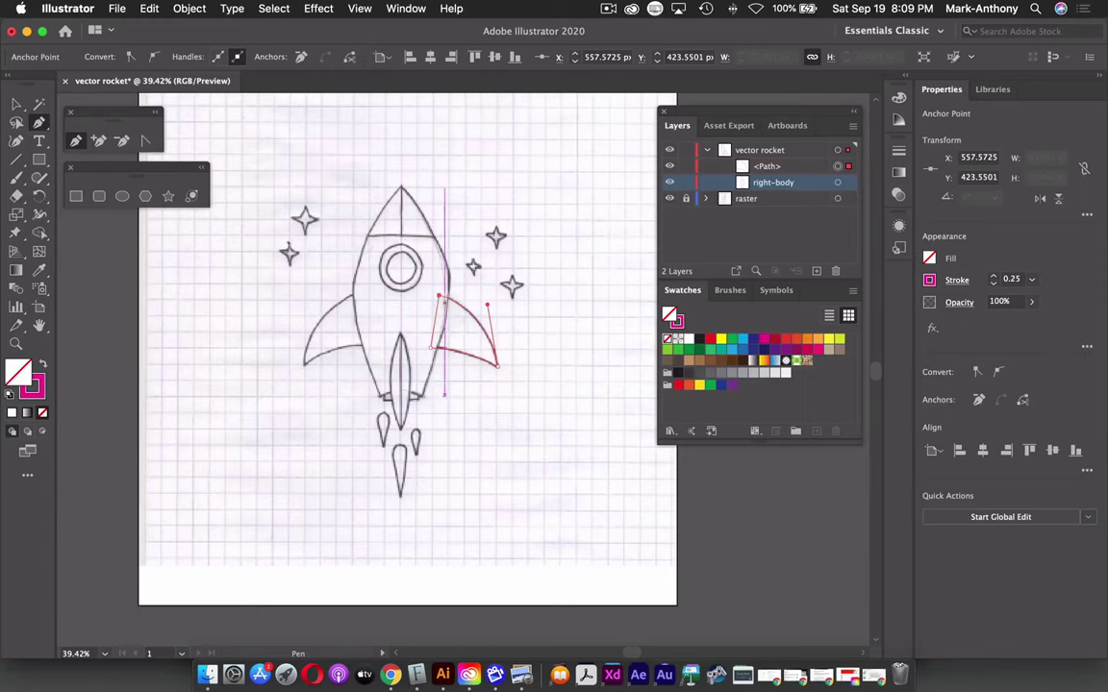
{"action": "left_click_drag", "start_coordinate": [407, 317], "coordinate": [367, 289]}
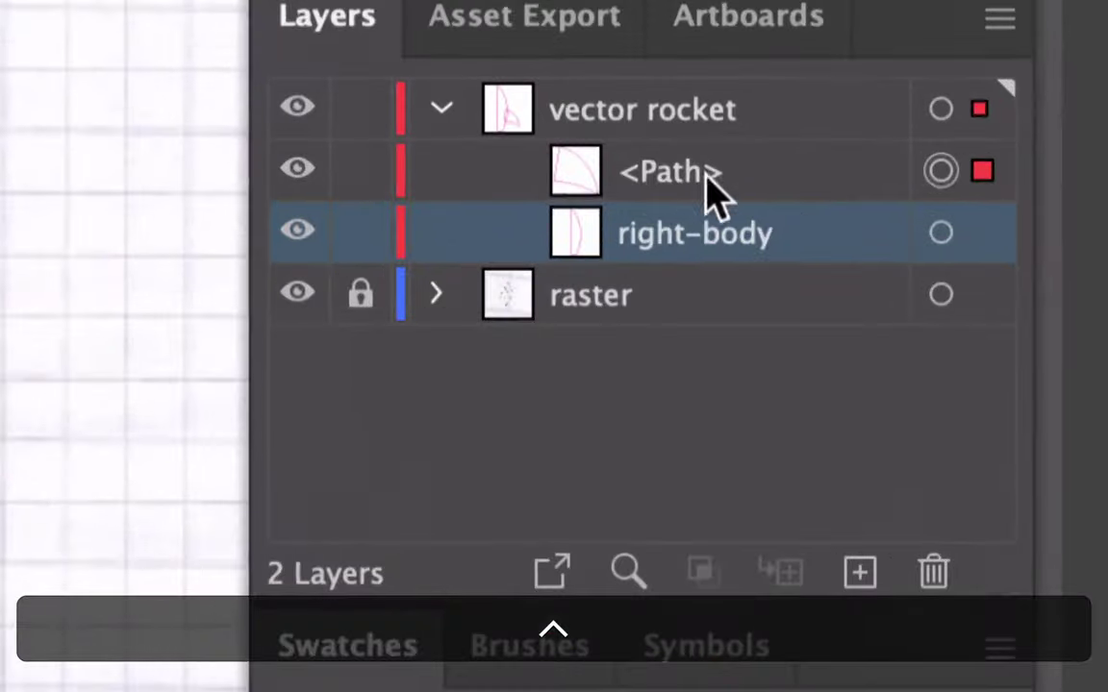
Name the new wing path 'right-wing' in the Layers panel.
{"action": "double_click", "coordinate": [655, 190]}
{"action": "type", "text": "righ"}
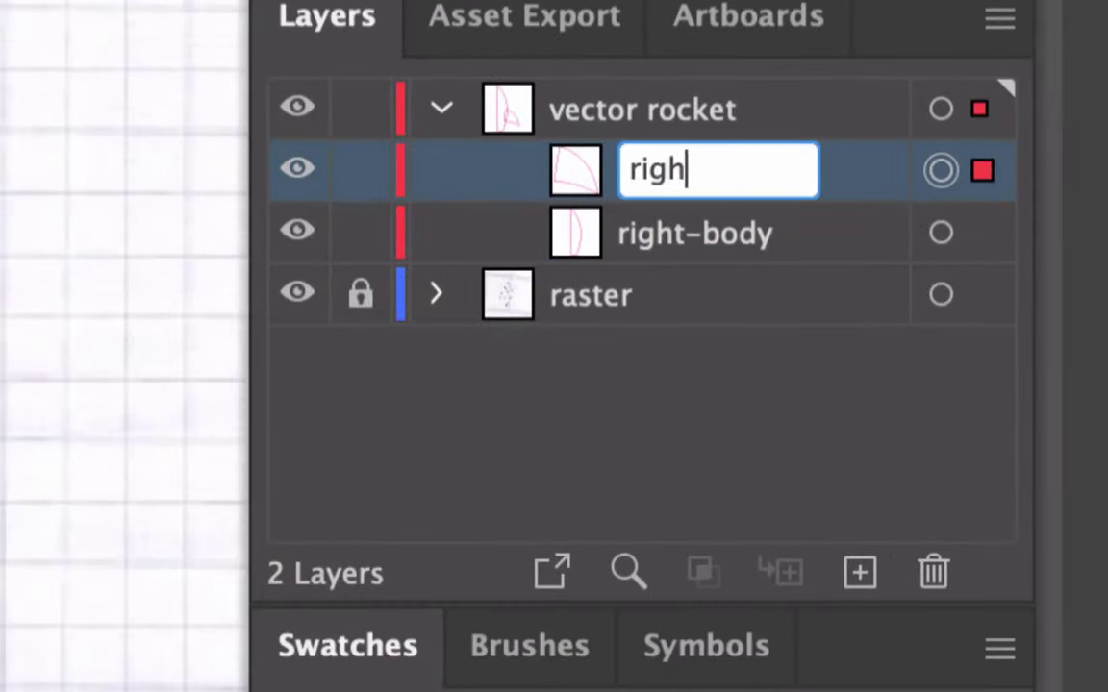
{"action": "type", "text": "t-wing"}
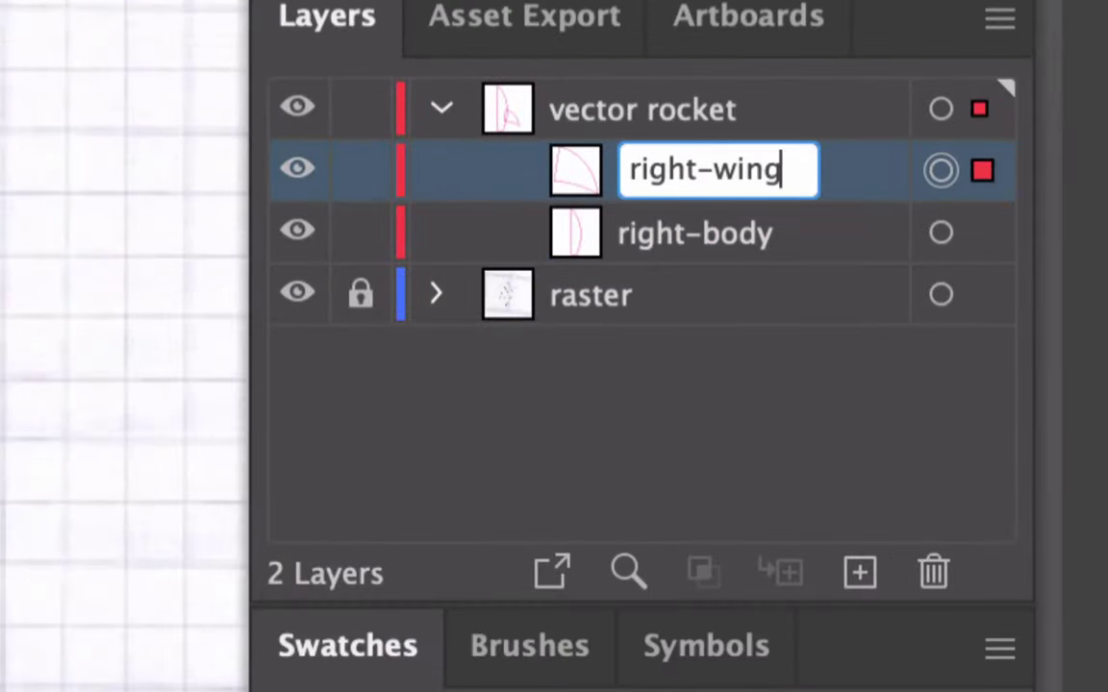
{"action": "key", "text": "Return"}
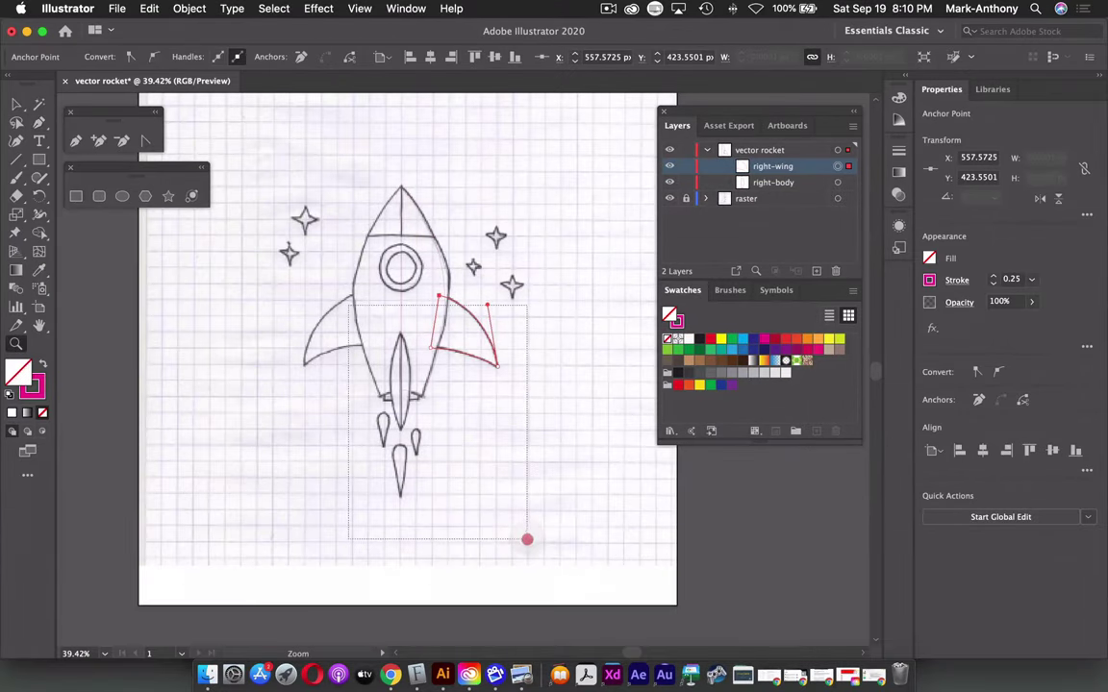
Trace the right half of the centre fin from its top to bottom tip as a closed path.
{"action": "left_click", "coordinate": [527, 534]}
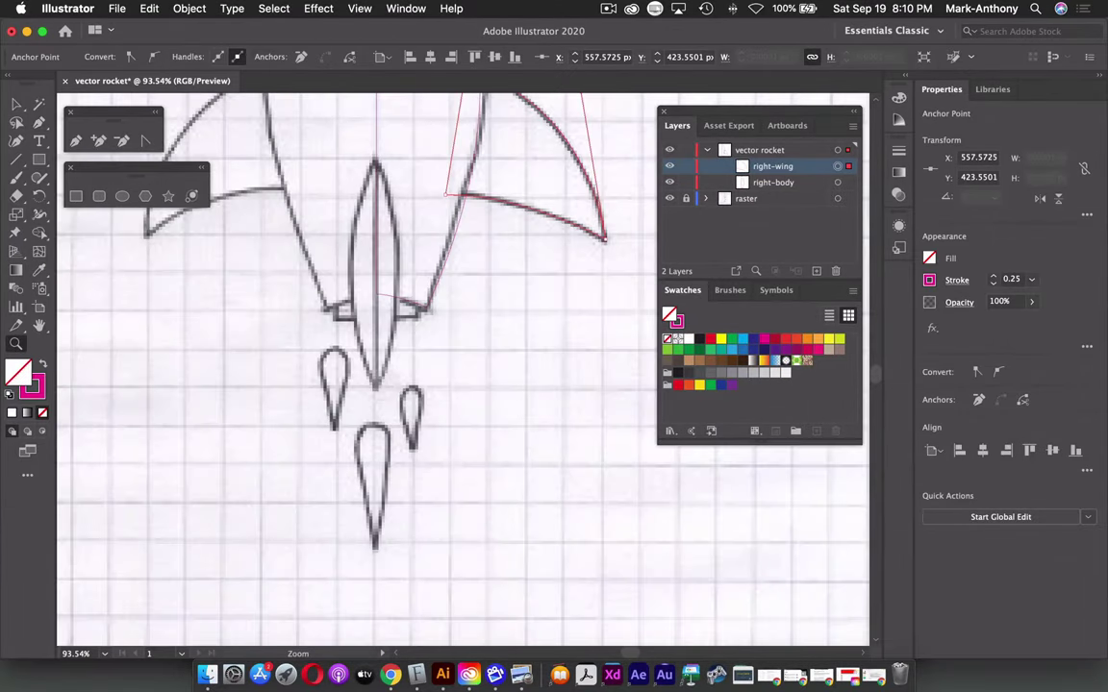
{"action": "left_click", "coordinate": [77, 140]}
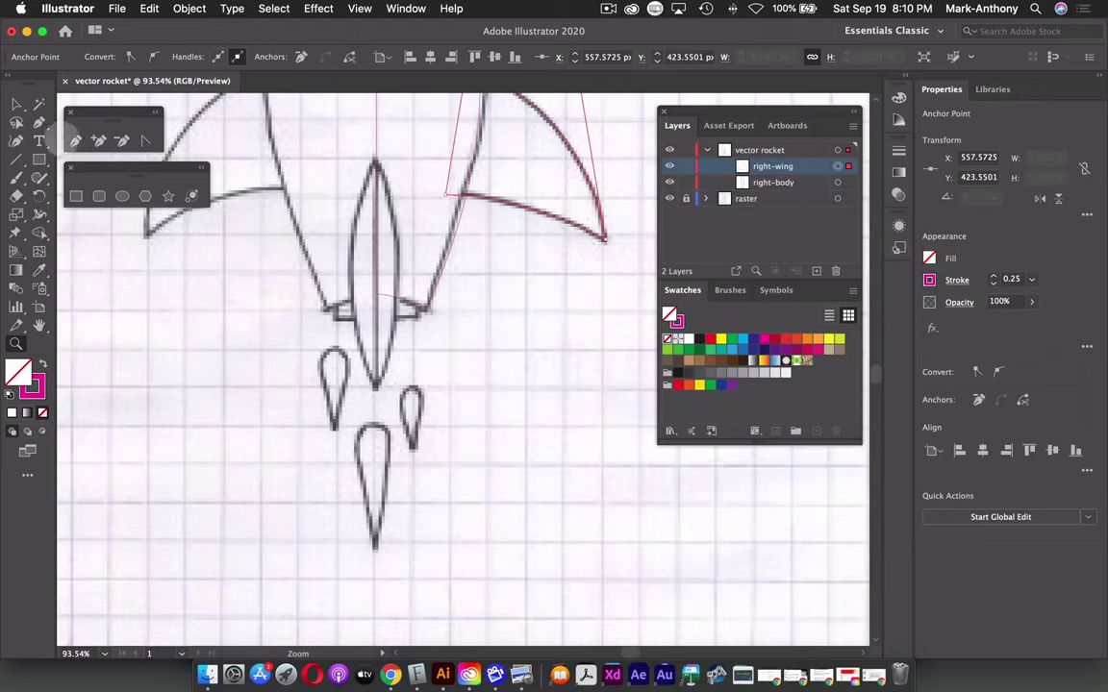
{"action": "left_click", "coordinate": [75, 140]}
{"action": "left_click", "coordinate": [377, 162]}
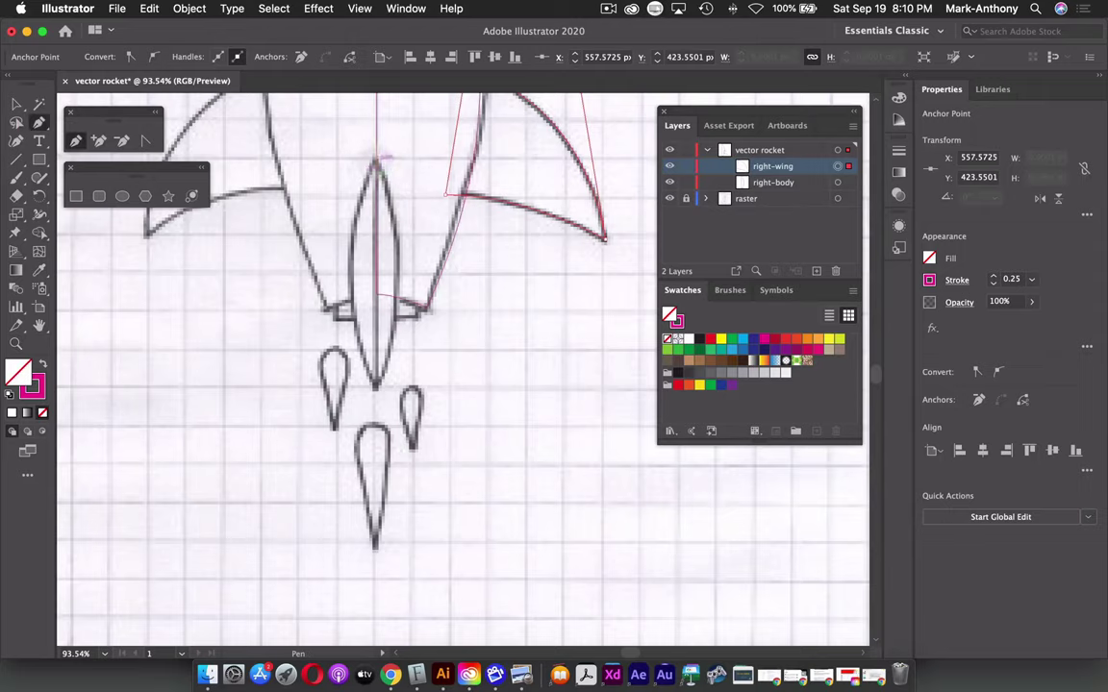
{"action": "left_click", "coordinate": [373, 156]}
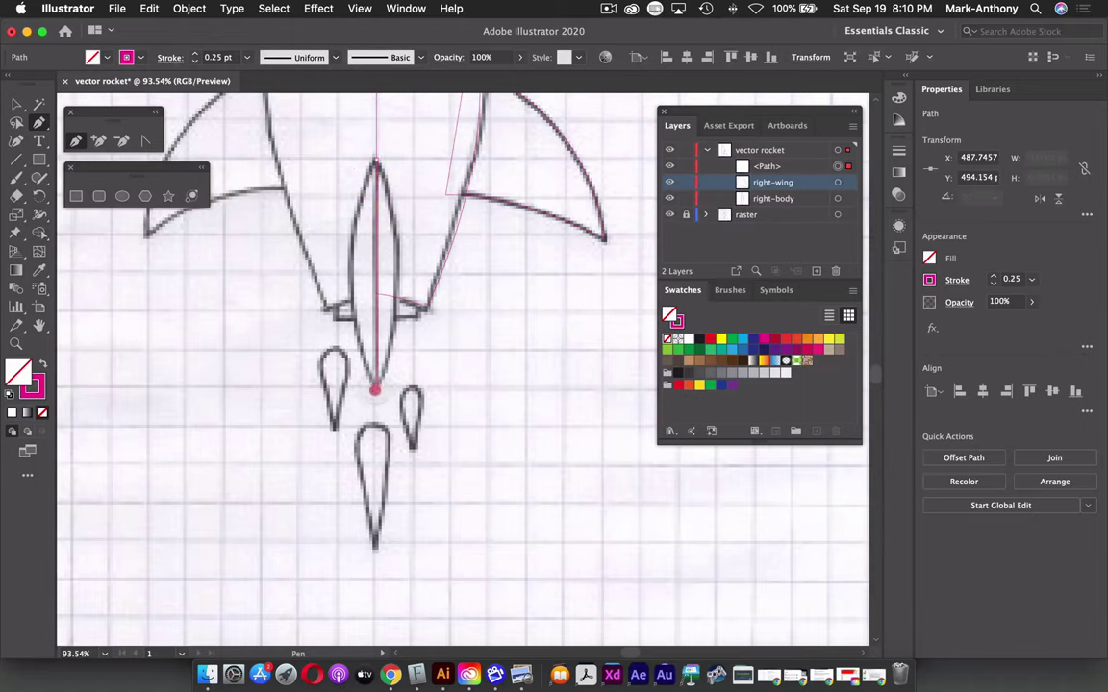
{"action": "left_click_drag", "start_coordinate": [375, 389], "coordinate": [327, 481]}
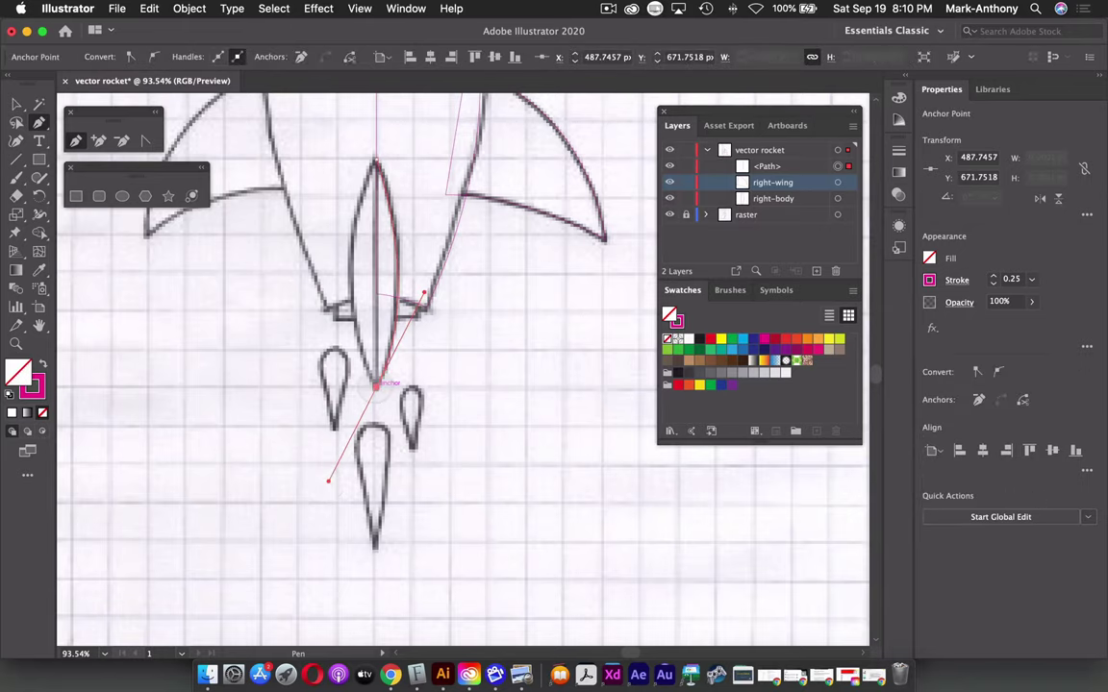
{"action": "left_click", "coordinate": [375, 387]}
{"action": "key", "text": "shift"}
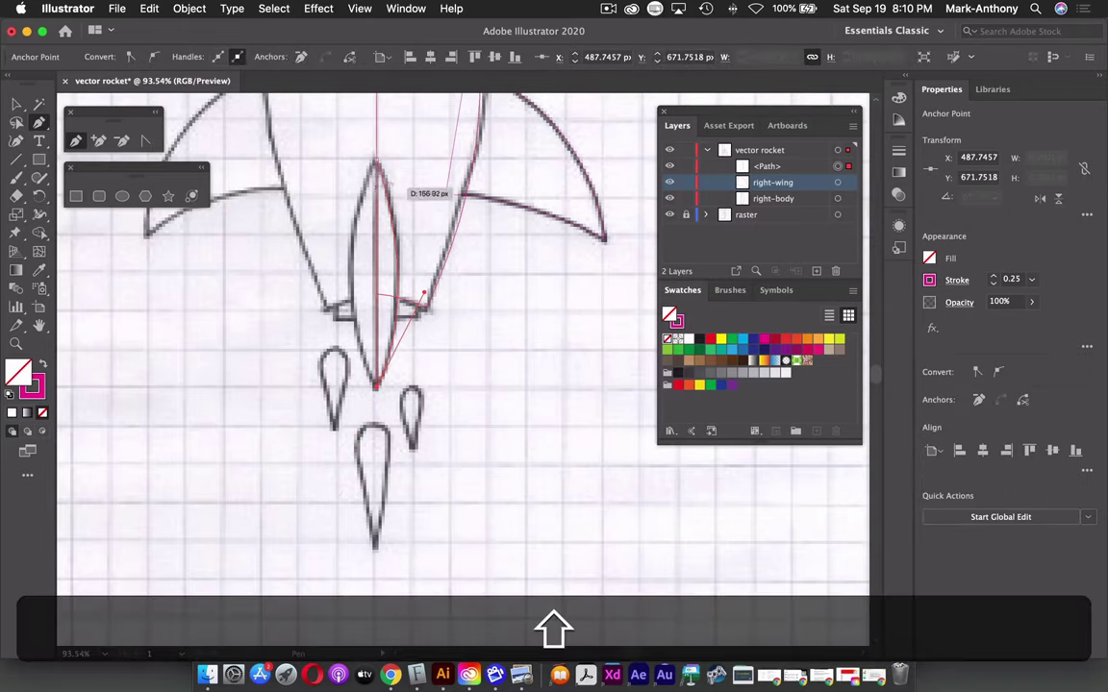
{"action": "left_click_drag", "start_coordinate": [375, 158], "coordinate": [372, 161]}
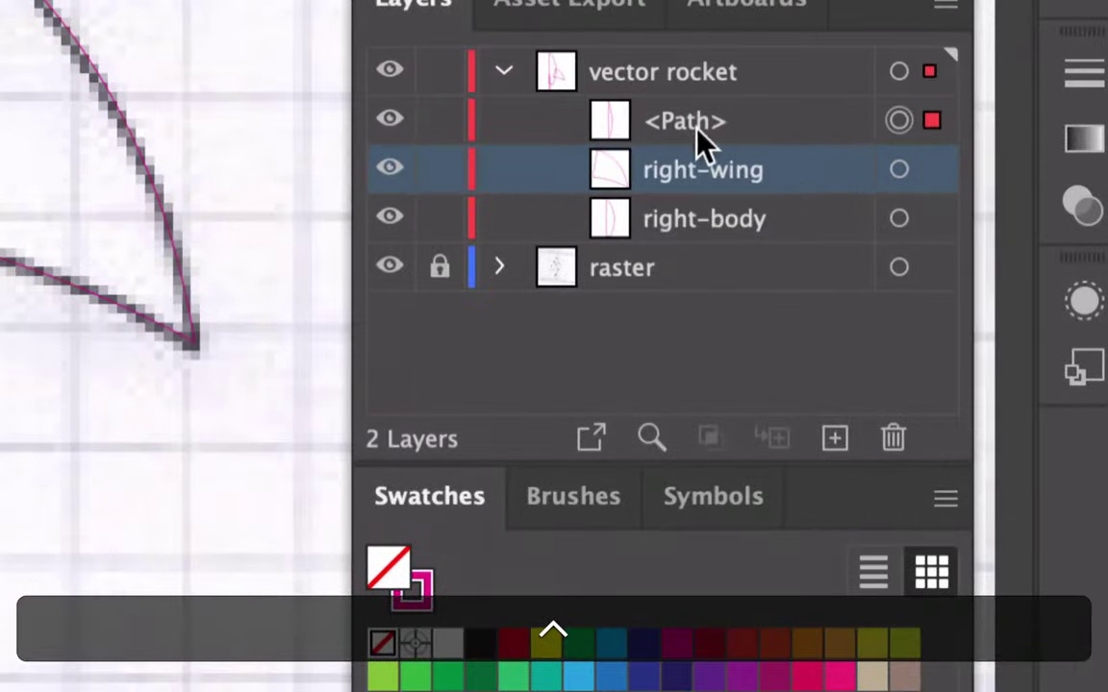
Name the tail path 'right-tail', then zoom out to centre the whole rocket.
{"action": "double_click", "coordinate": [693, 125]}
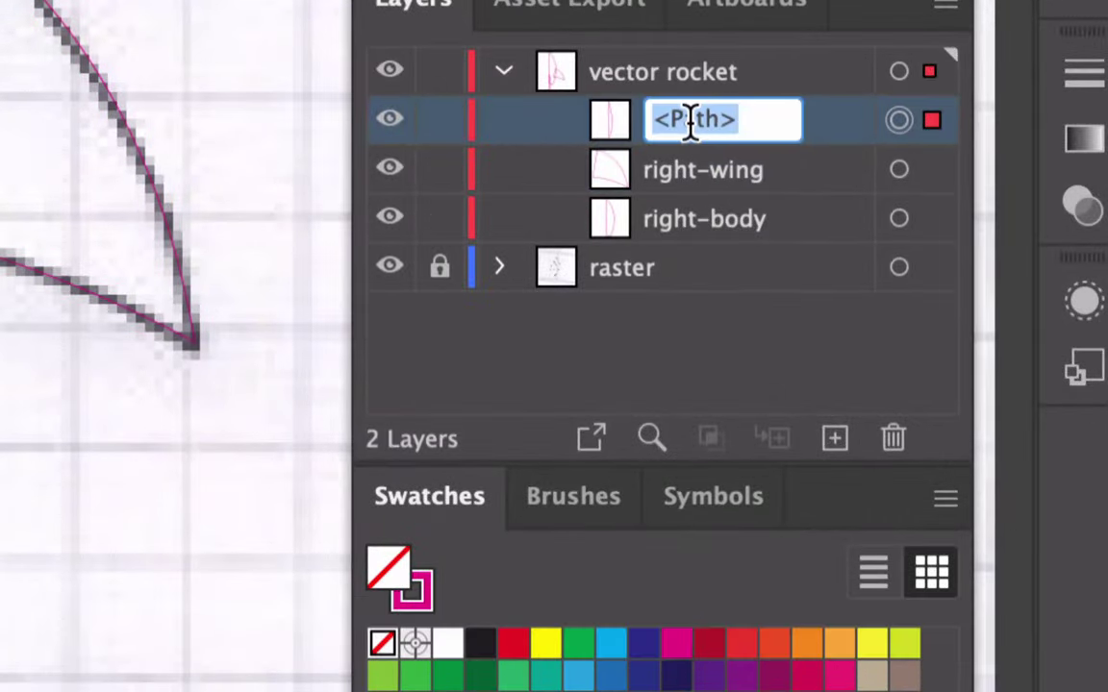
{"action": "type", "text": "right-wing"}
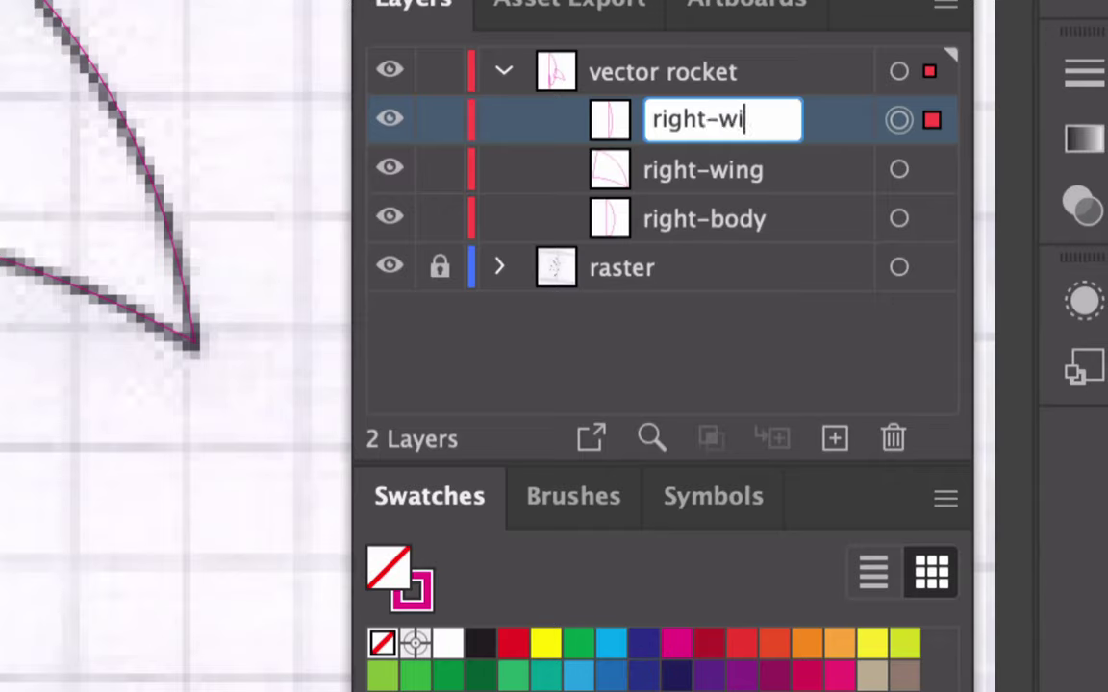
{"action": "key", "text": "BackSpace"}
{"action": "key", "text": "BackSpace"}
{"action": "key", "text": "BackSpace"}
{"action": "key", "text": "BackSpace"}
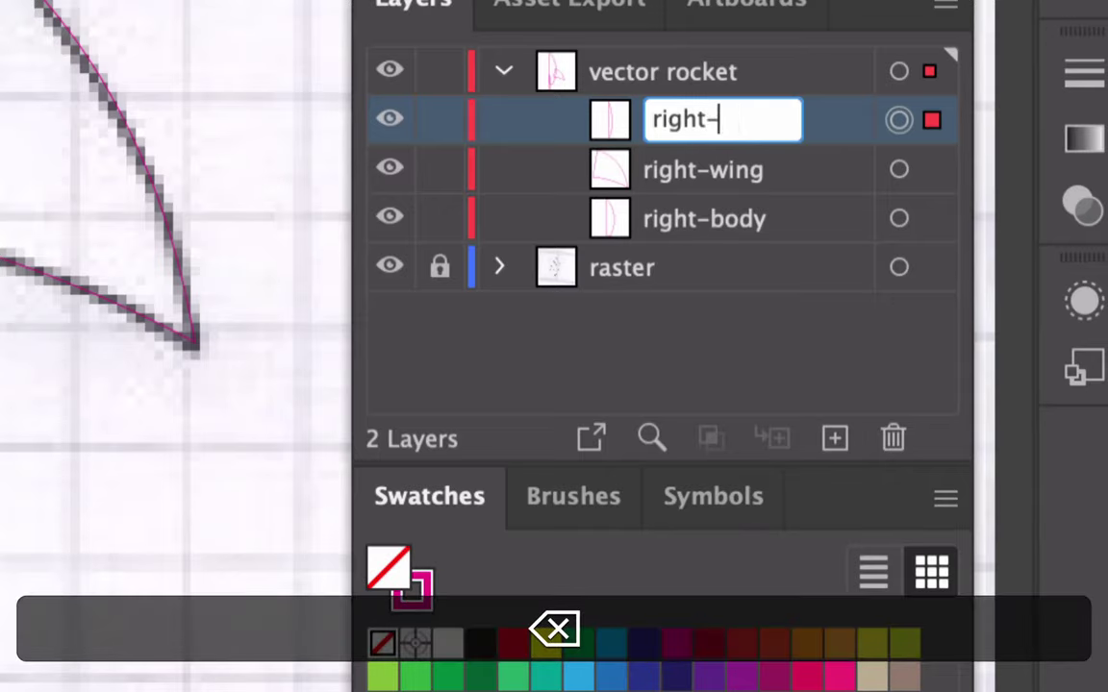
{"action": "type", "text": "tail"}
{"action": "key", "text": "Return"}
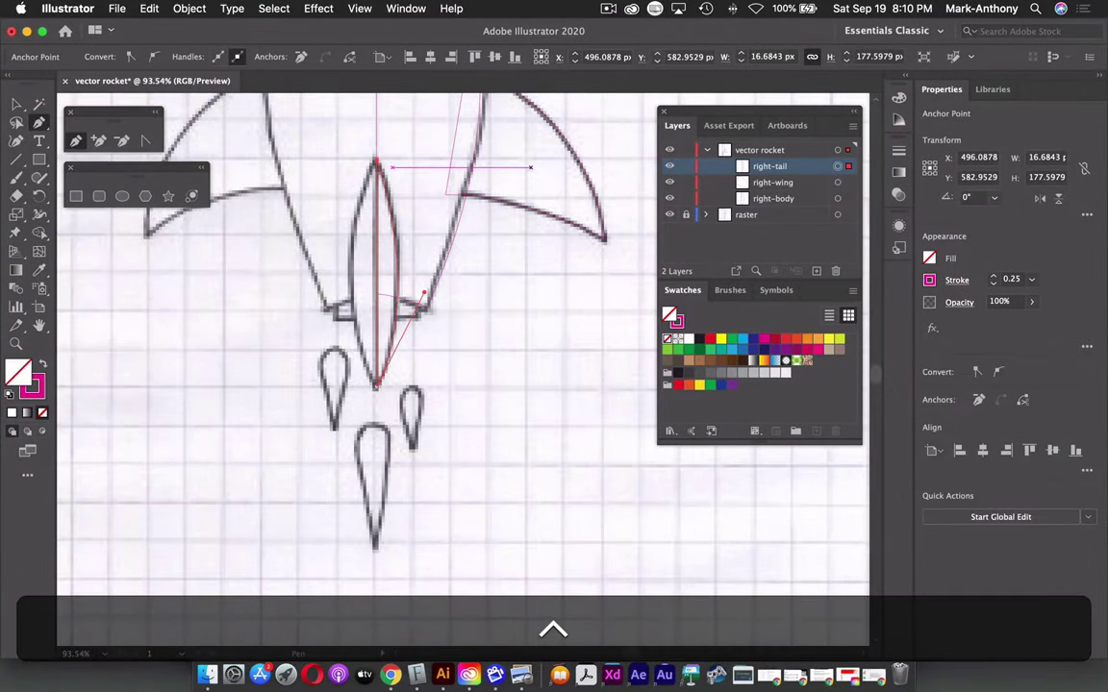
{"action": "key", "text": "super+minus"}
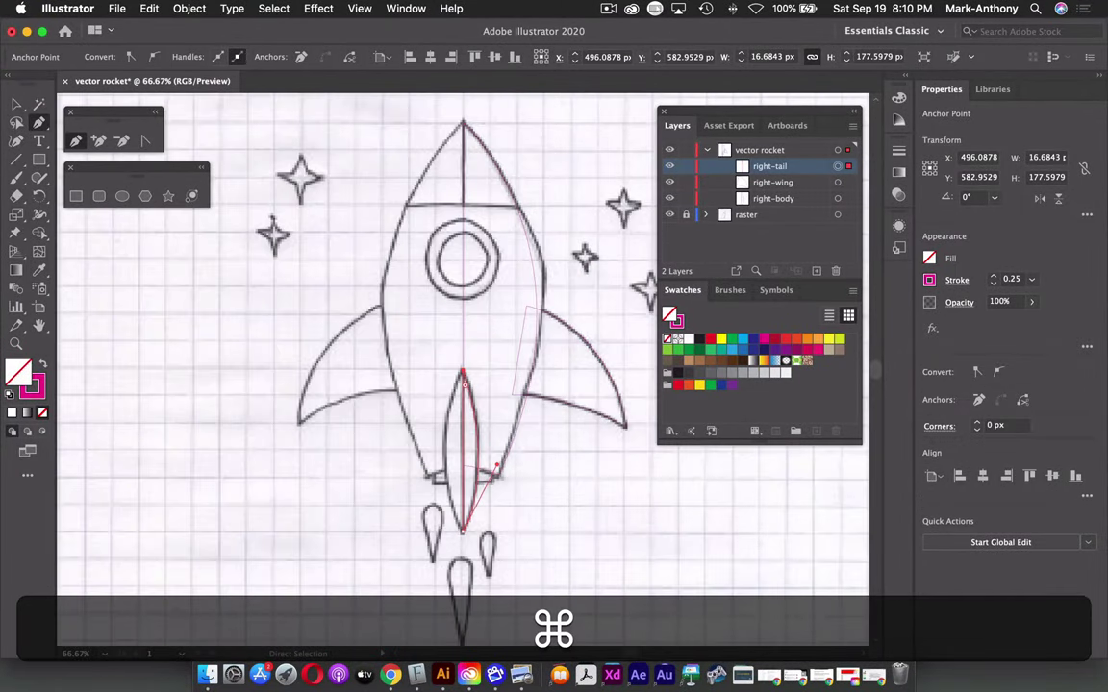
{"action": "left_click_drag", "start_coordinate": [465, 385], "coordinate": [383, 369]}
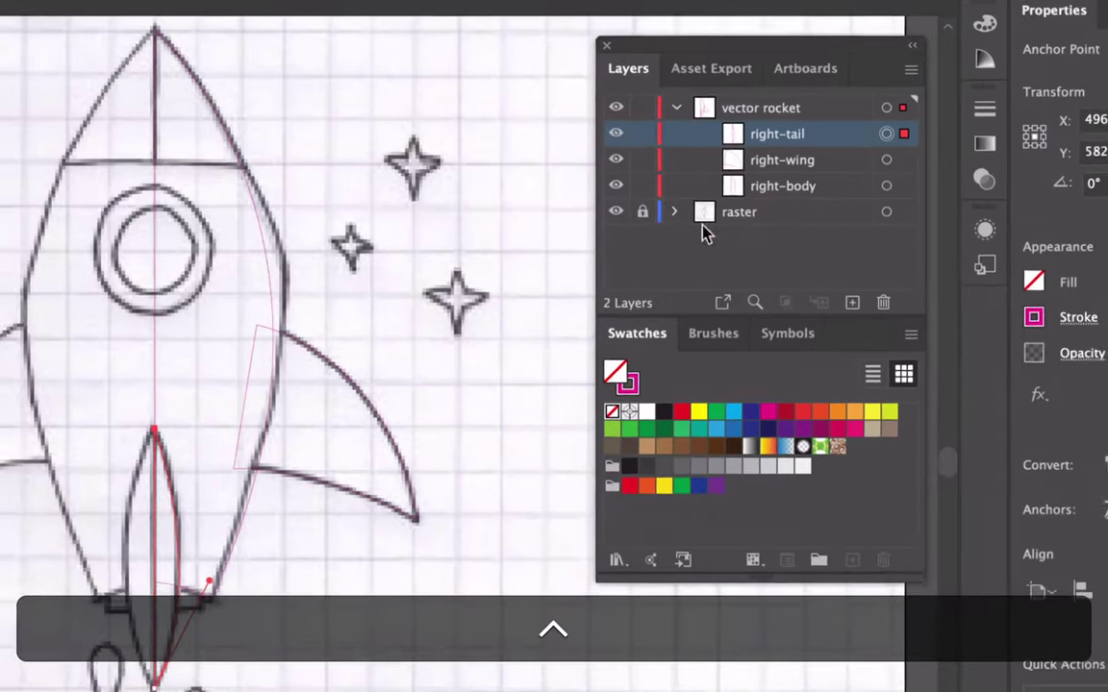
Hide the sketch layer to inspect the traced paths, then show it again.
{"action": "left_click", "coordinate": [616, 212]}
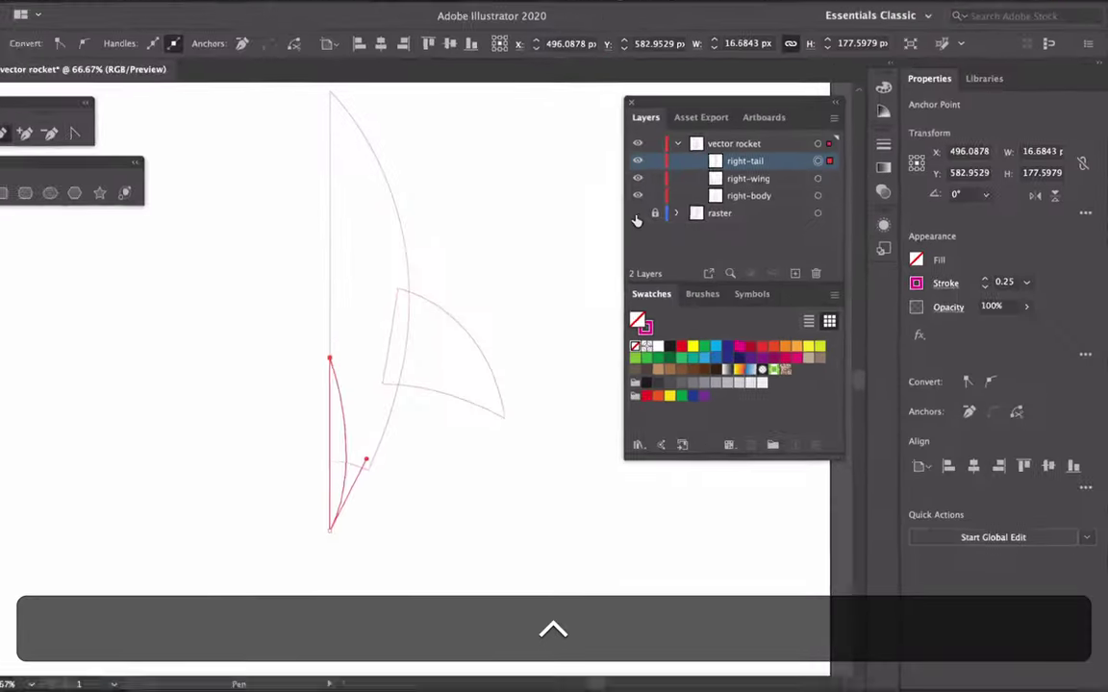
{"action": "key", "text": "super+shift+a"}
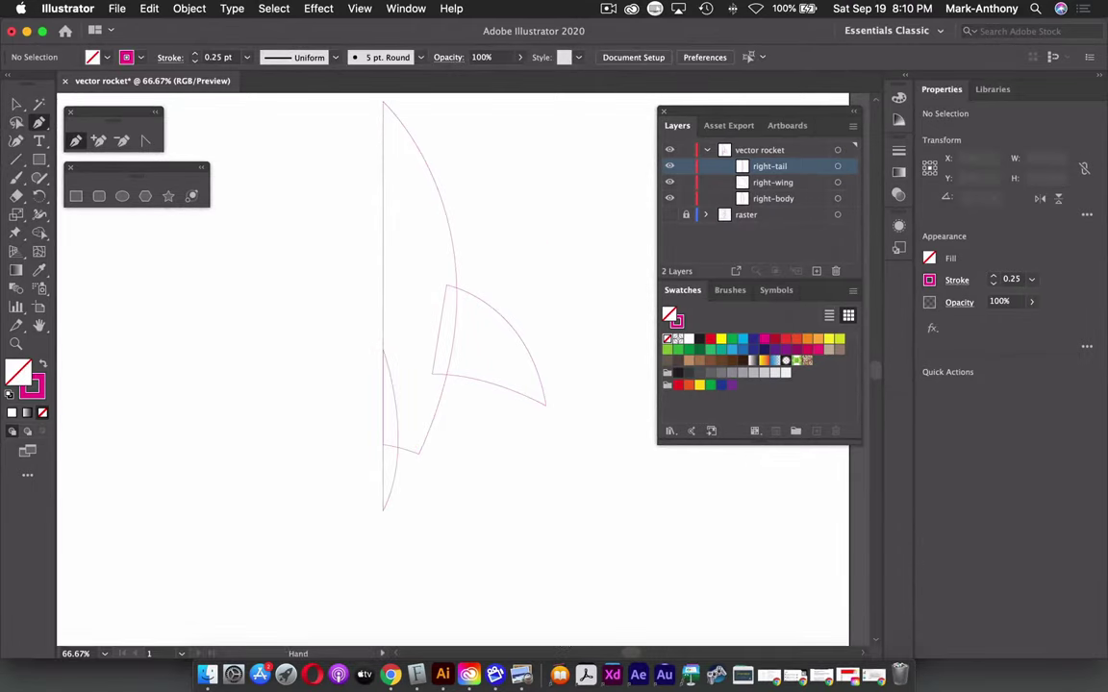
{"action": "left_click_drag", "start_coordinate": [462, 366], "coordinate": [491, 408]}
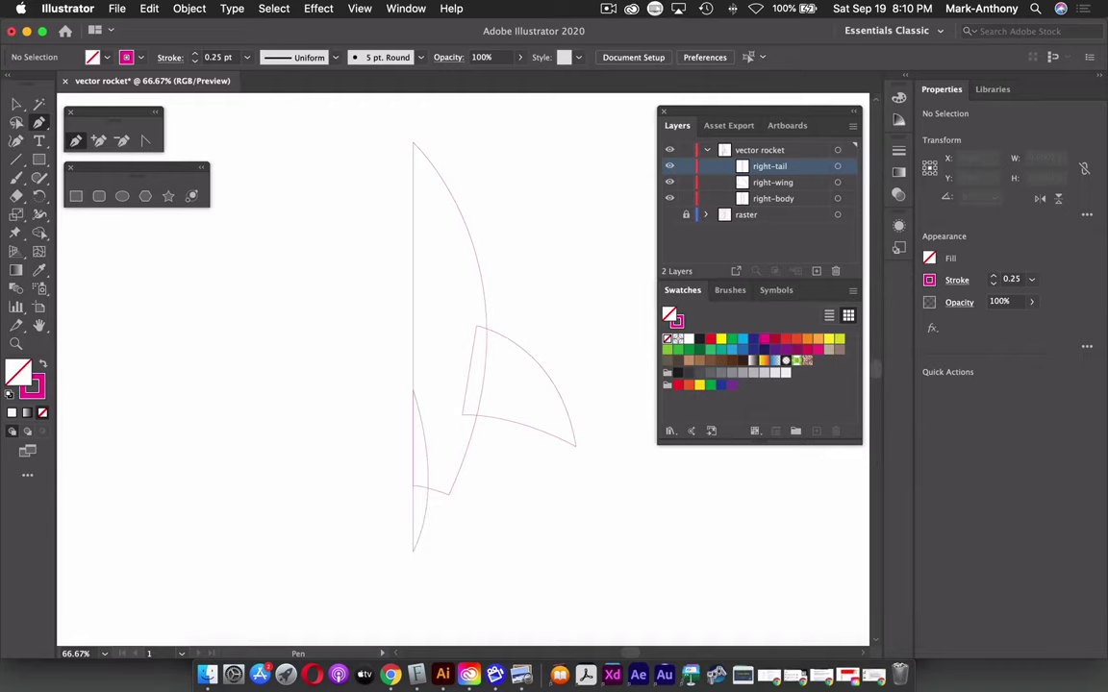
{"action": "key", "text": "super+shift+w"}
Marquee-select all the traced right-half paths with the Selection tool.
{"action": "key", "text": "v"}
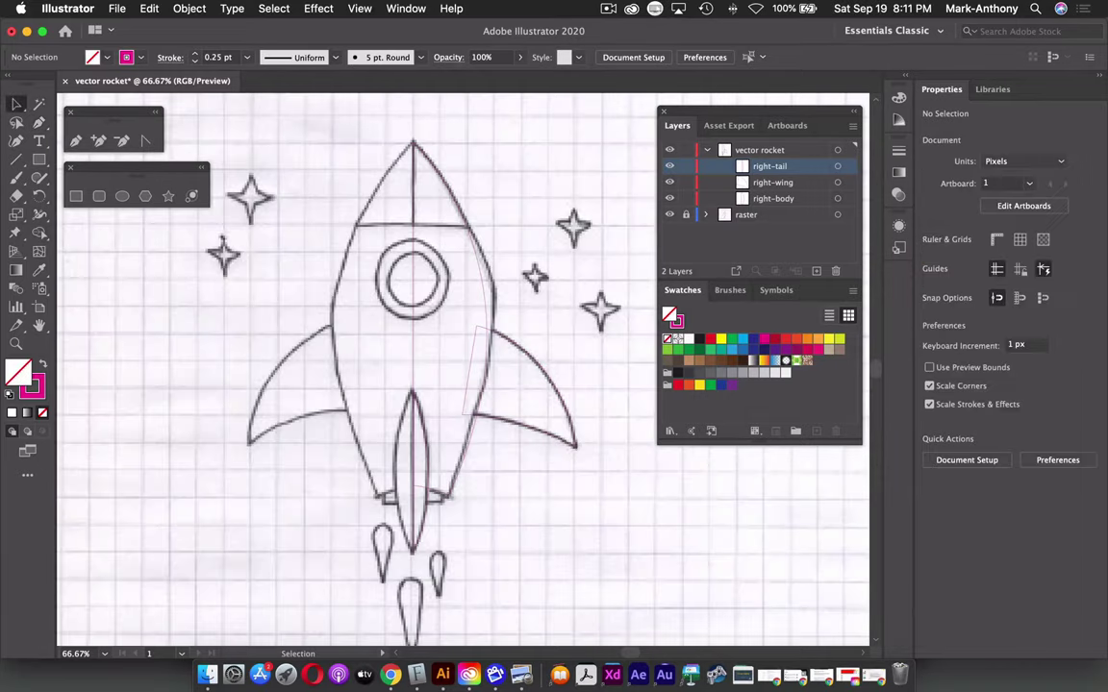
{"action": "key", "text": "ctrl"}
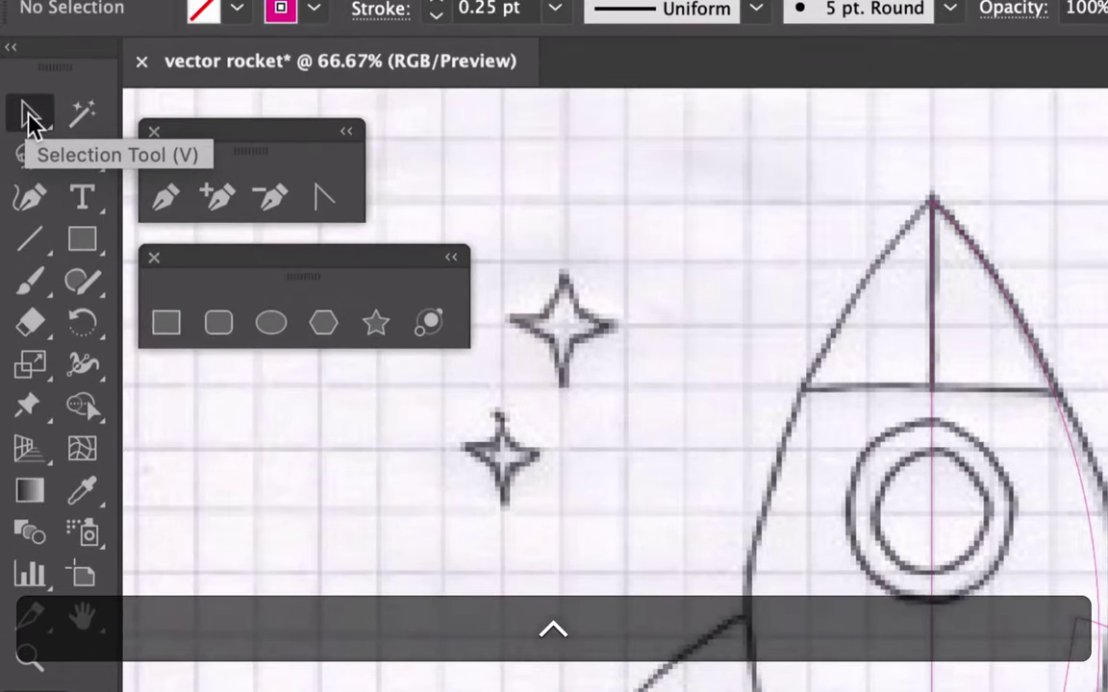
{"action": "left_click", "coordinate": [32, 120]}
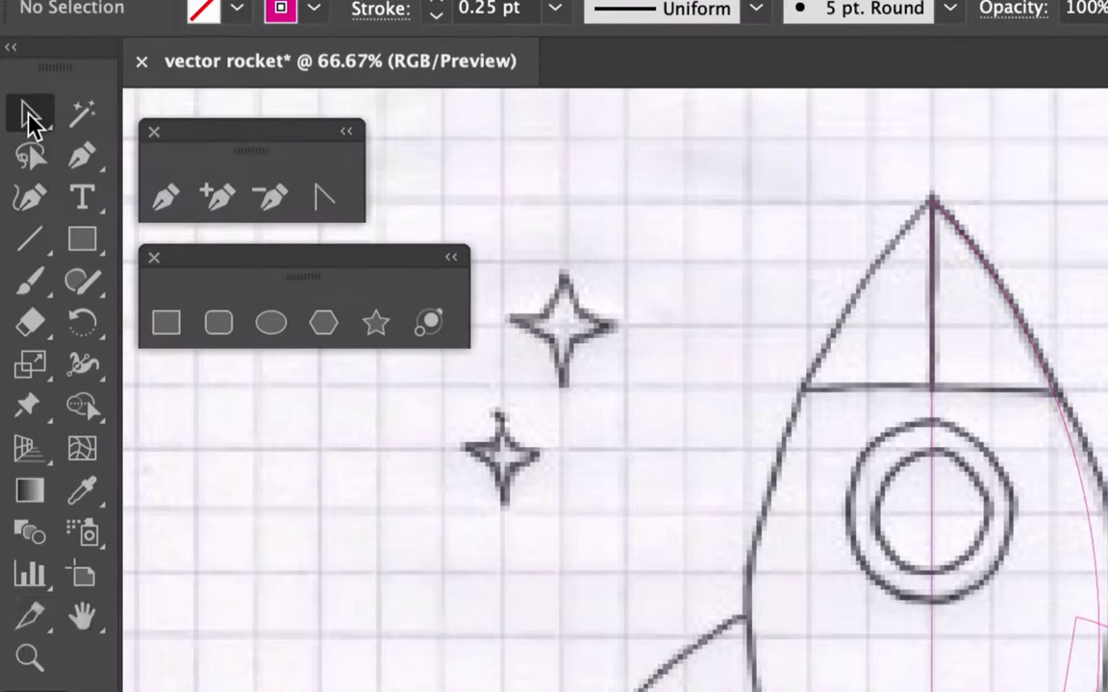
{"action": "key", "text": "ctrl"}
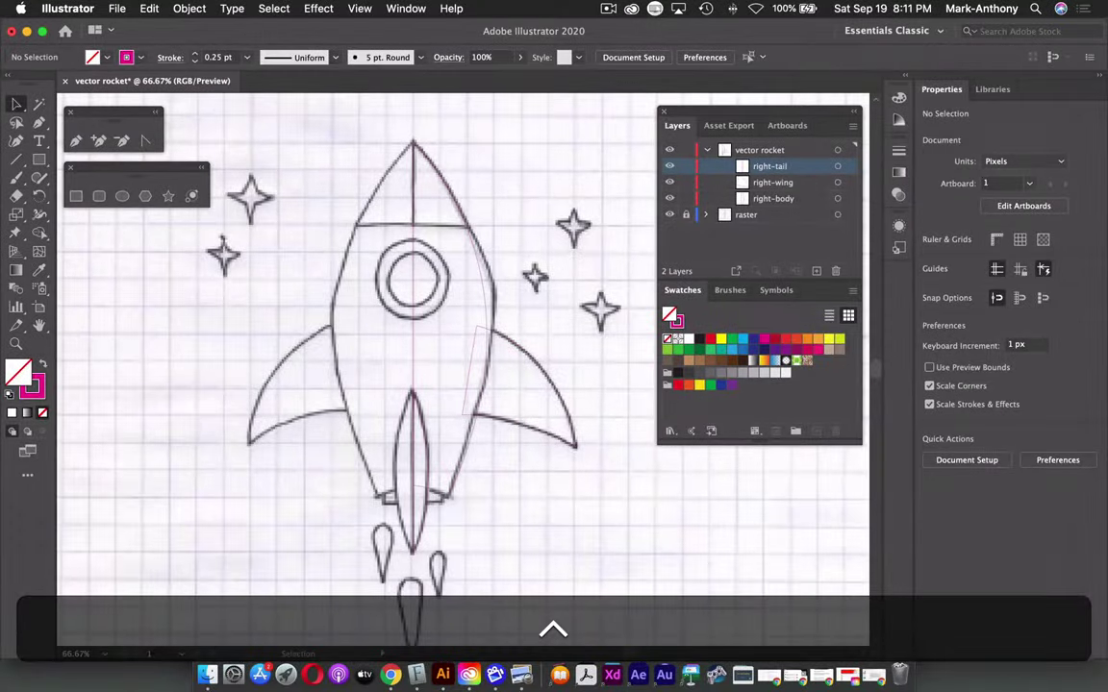
{"action": "left_click_drag", "start_coordinate": [375, 126], "coordinate": [501, 466]}
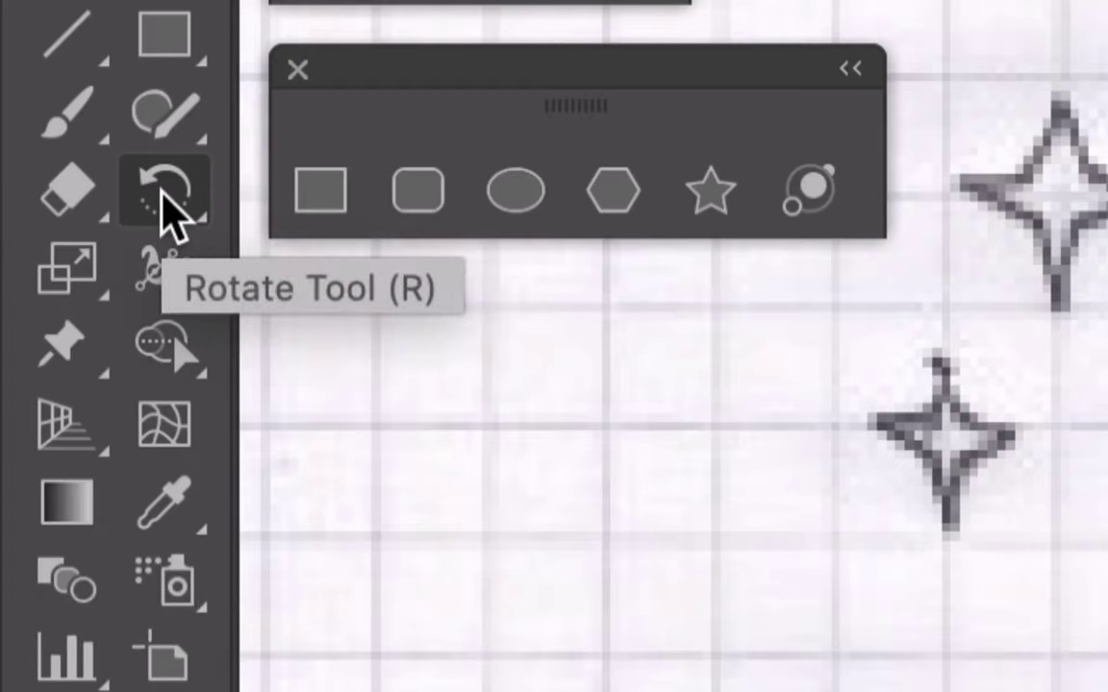
Tear off the Rotate/Reflect tools into a floating panel and pick the Reflect Tool.
{"action": "left_click", "coordinate": [162, 192]}
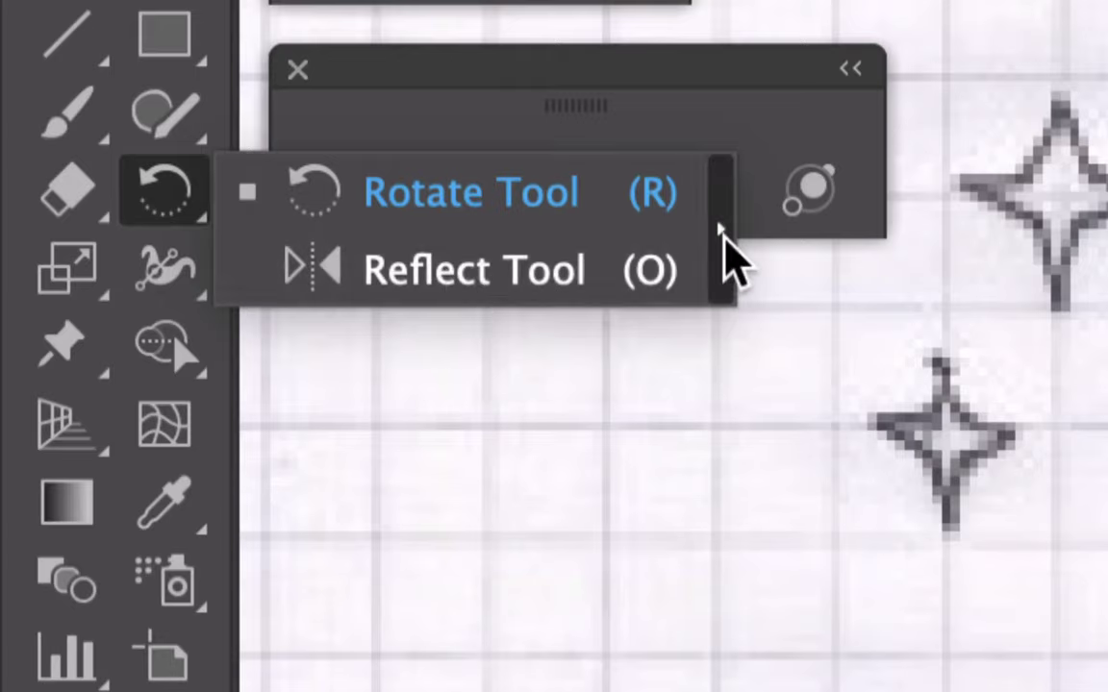
{"action": "left_click", "coordinate": [721, 236]}
{"action": "left_click_drag", "start_coordinate": [308, 231], "coordinate": [375, 285]}
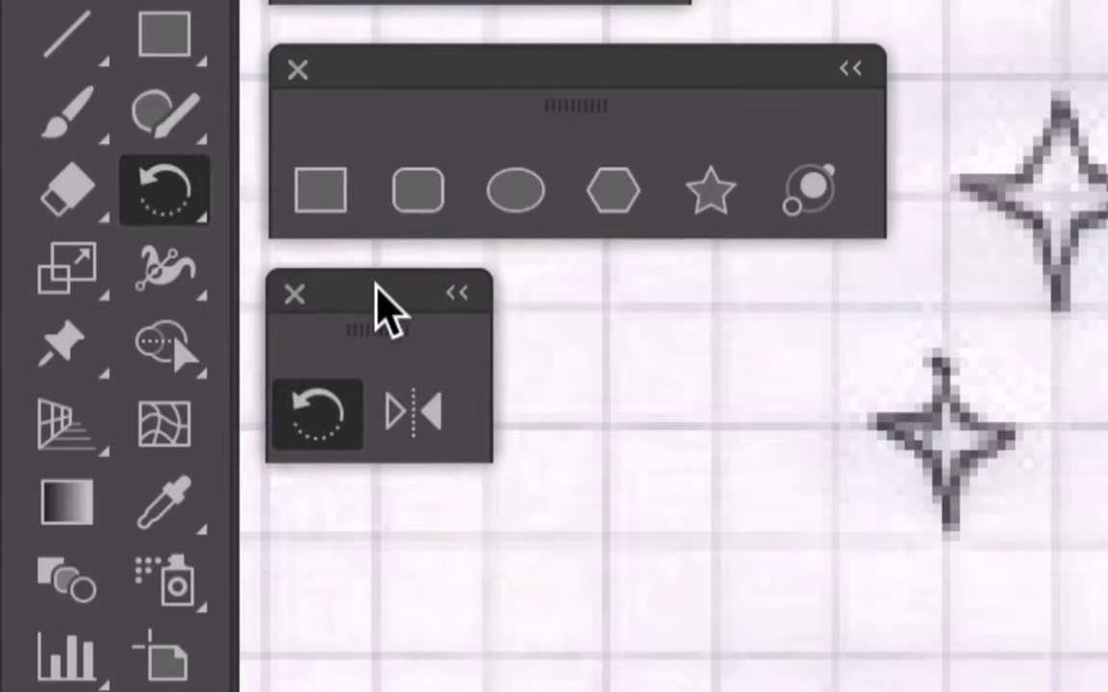
{"action": "left_click", "coordinate": [425, 399]}
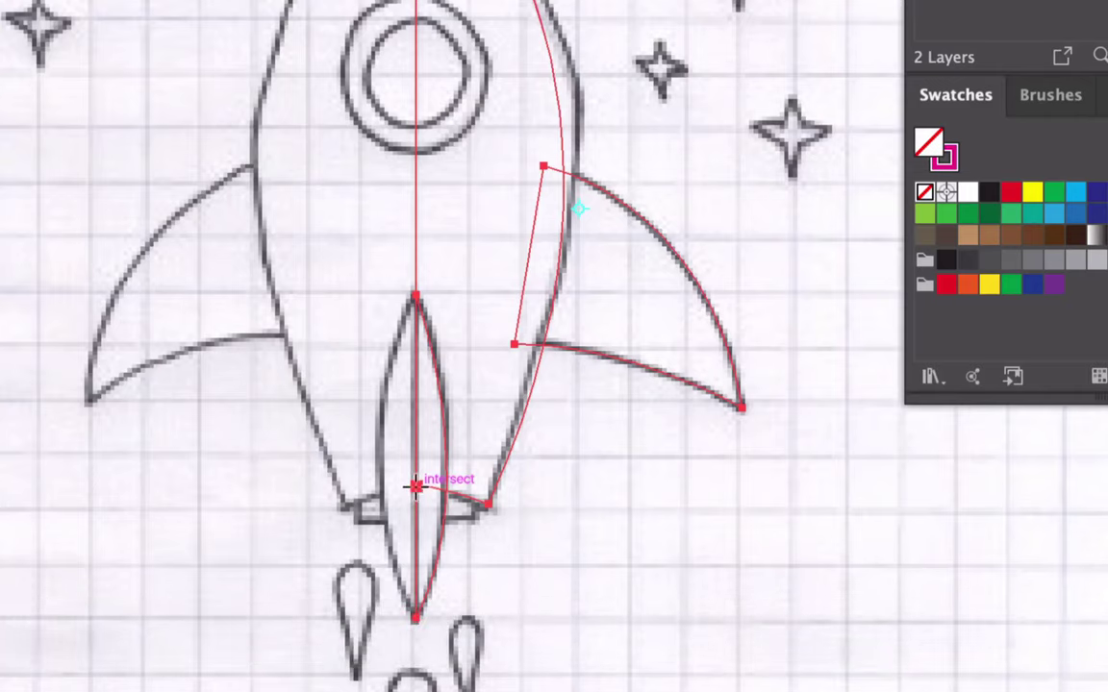
Copy the tail, wing and body across a vertical 90° axis at the rocket's centre line.
{"action": "key", "text": "alt"}
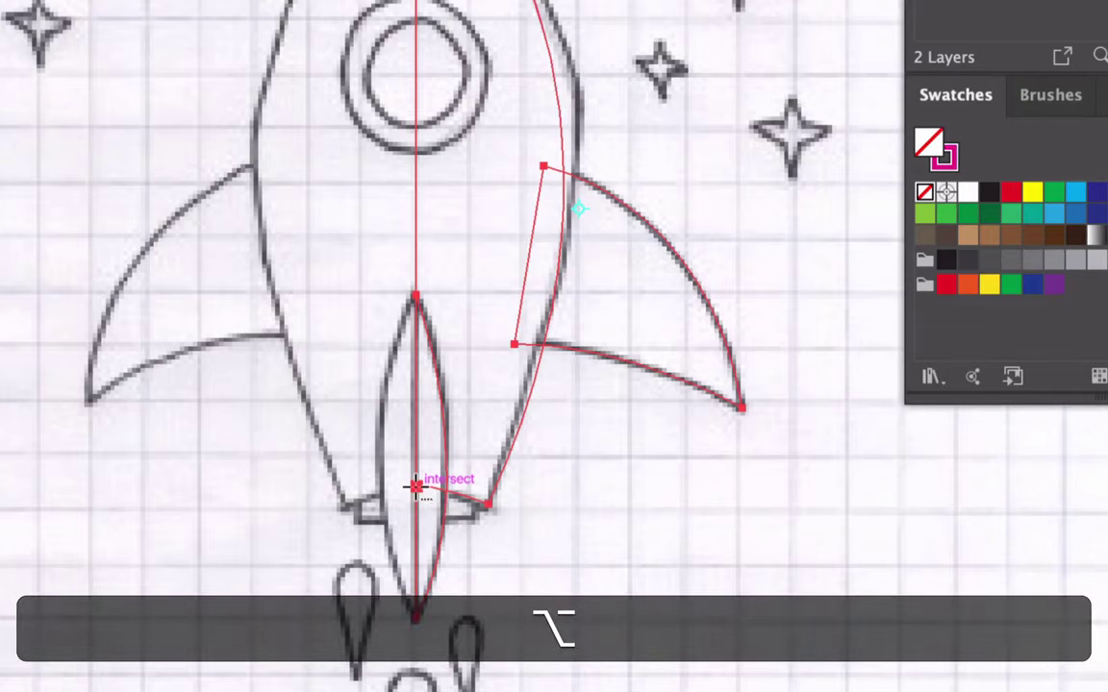
{"action": "left_click", "coordinate": [415, 486], "text": "alt"}
{"action": "key", "text": "shift"}
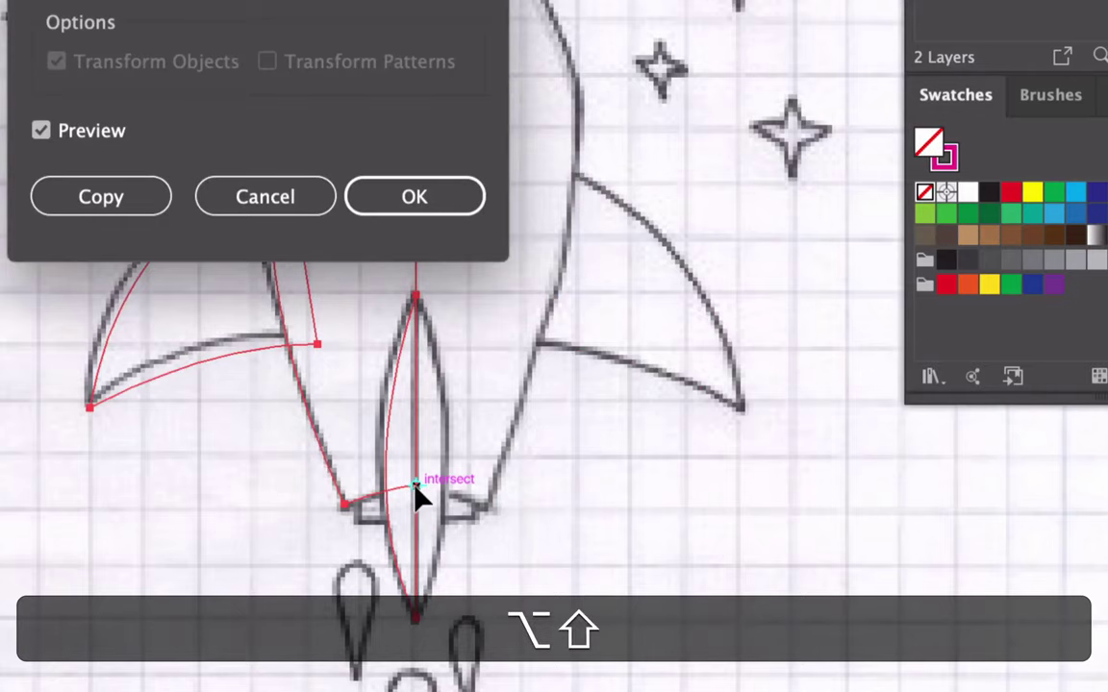
{"action": "key", "text": "ctrl"}
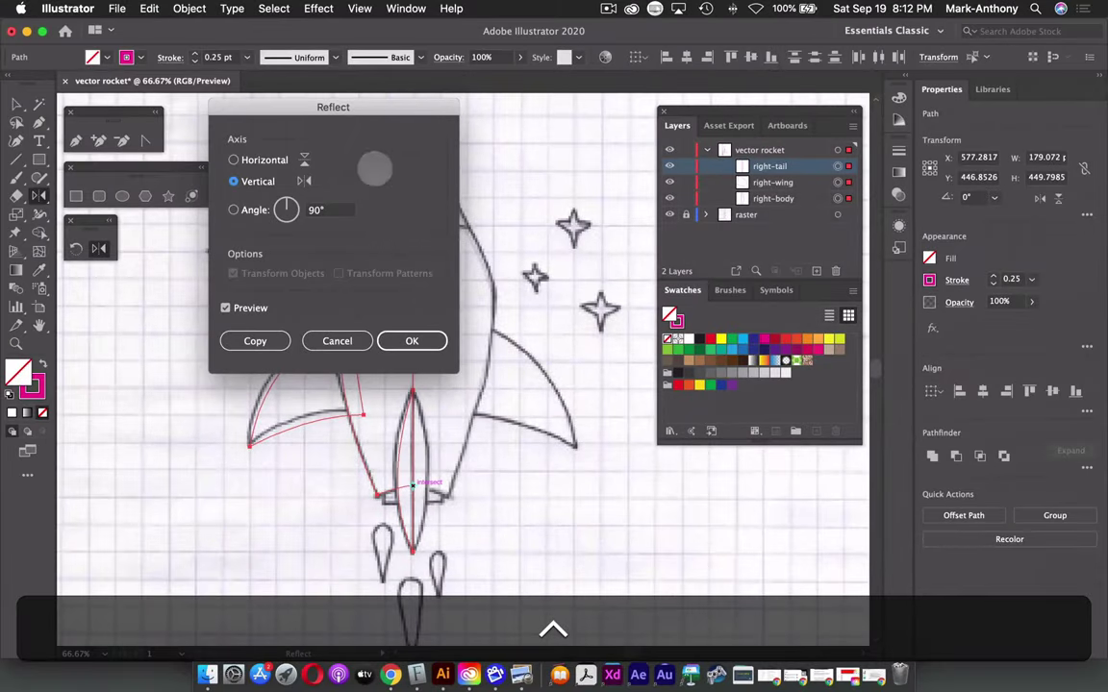
{"action": "left_click_drag", "start_coordinate": [363, 107], "coordinate": [698, 131]}
{"action": "key", "text": "ctrl"}
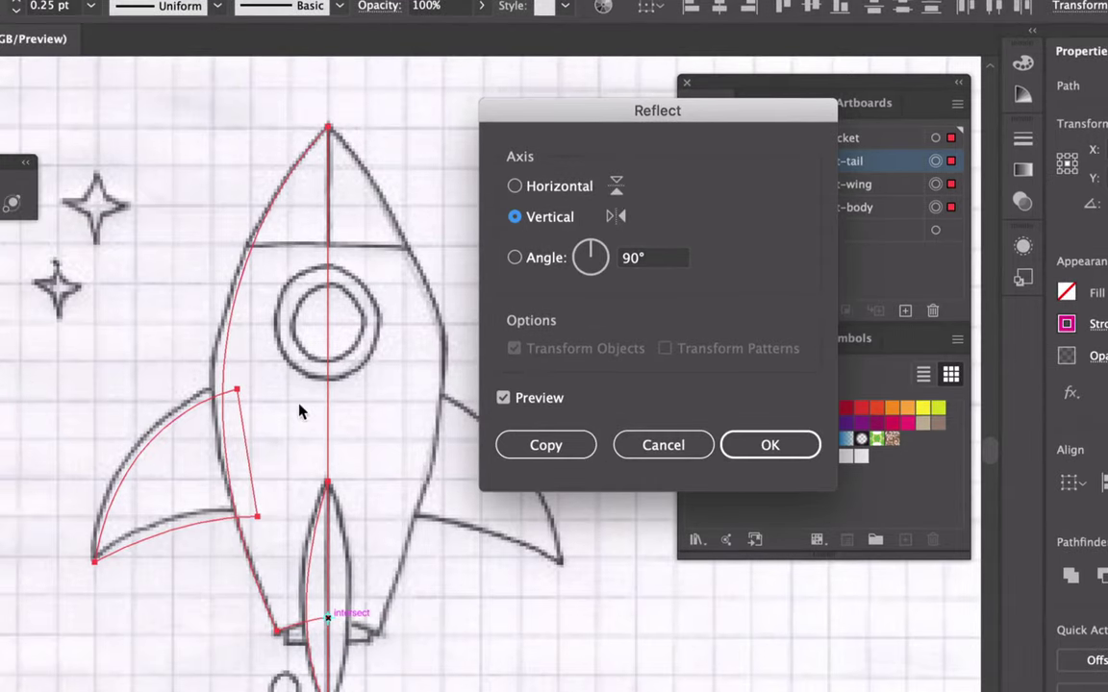
{"action": "left_click", "coordinate": [546, 445]}
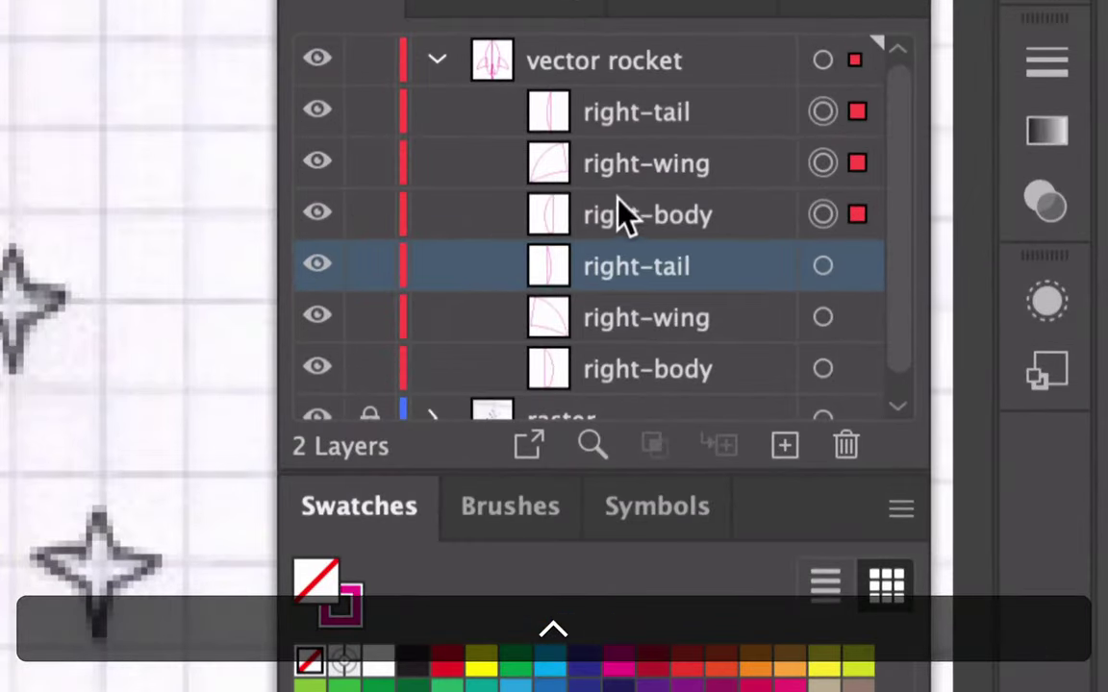
Rename the mirrored body copy to 'left-body'.
{"action": "left_click", "coordinate": [620, 216]}
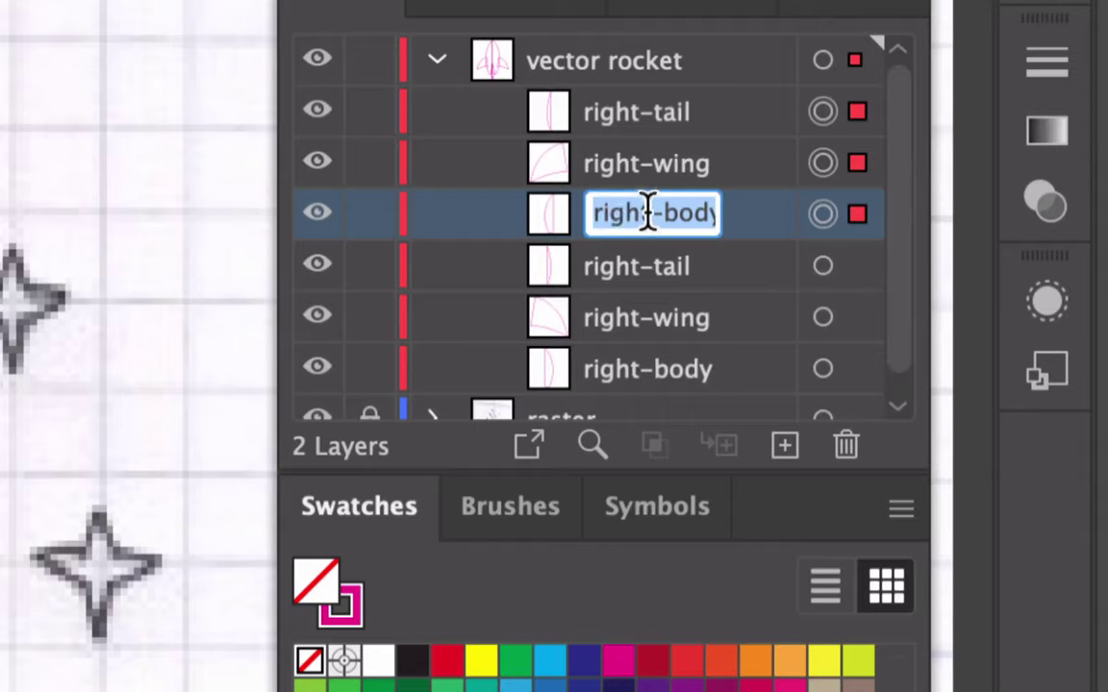
{"action": "left_click", "coordinate": [657, 213]}
{"action": "left_click_drag", "start_coordinate": [653, 213], "coordinate": [572, 218]}
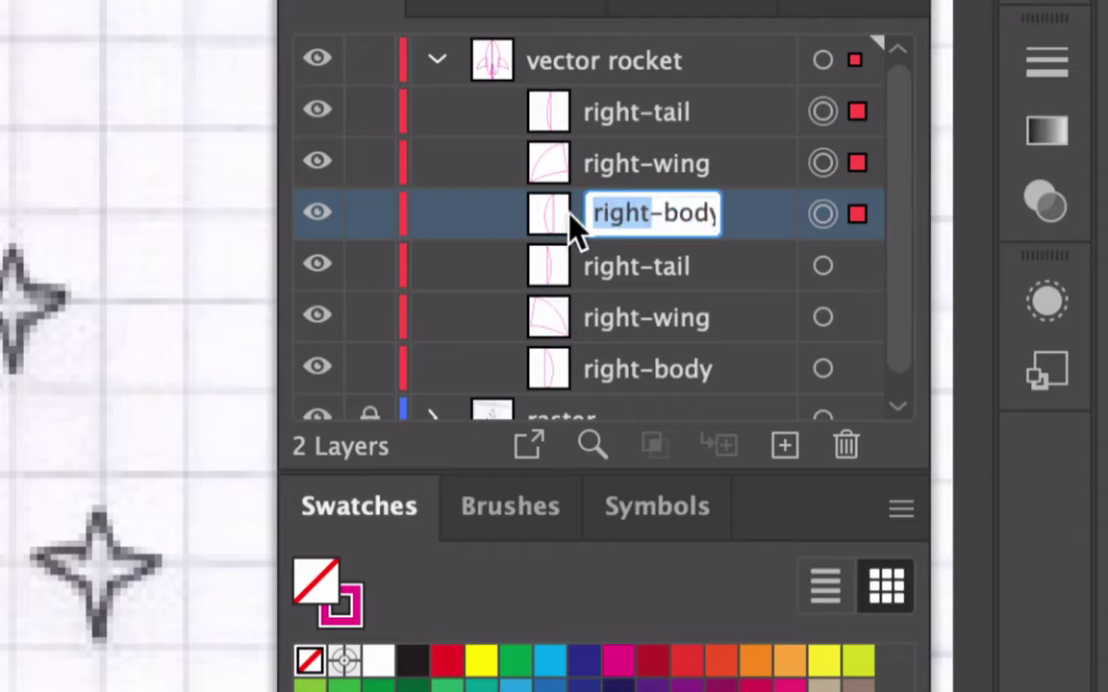
{"action": "type", "text": "left"}
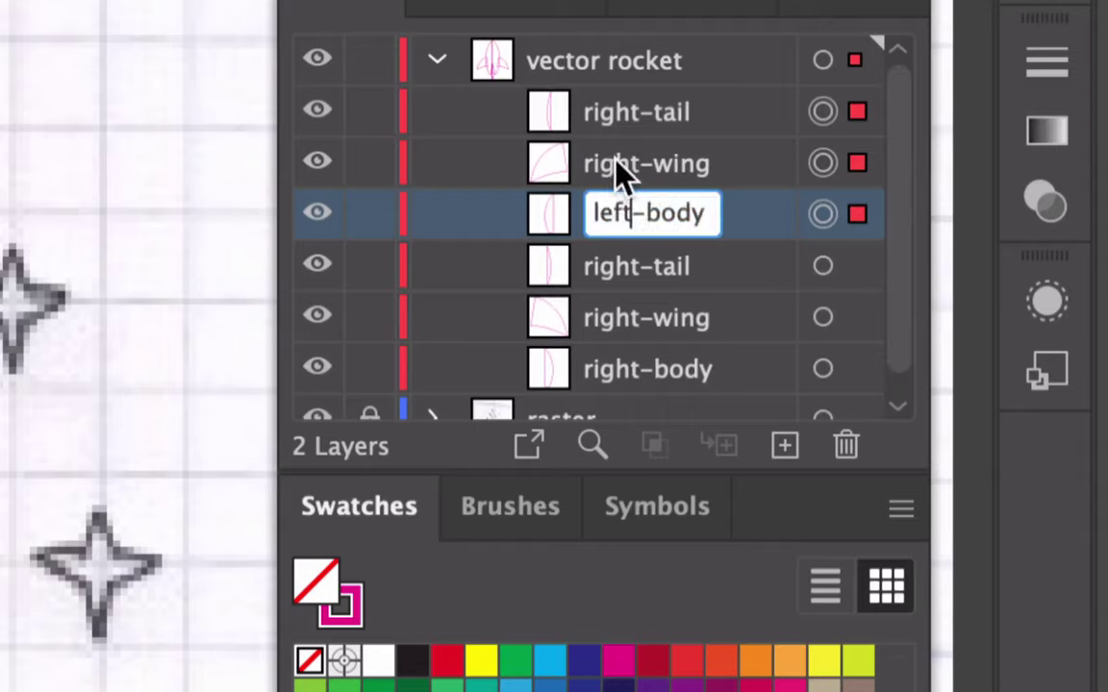
Rename the mirrored wing copy to 'left-wing'.
{"action": "double_click", "coordinate": [618, 164]}
{"action": "left_click", "coordinate": [647, 159]}
{"action": "left_click_drag", "start_coordinate": [650, 161], "coordinate": [585, 164]}
{"action": "type", "text": "left"}
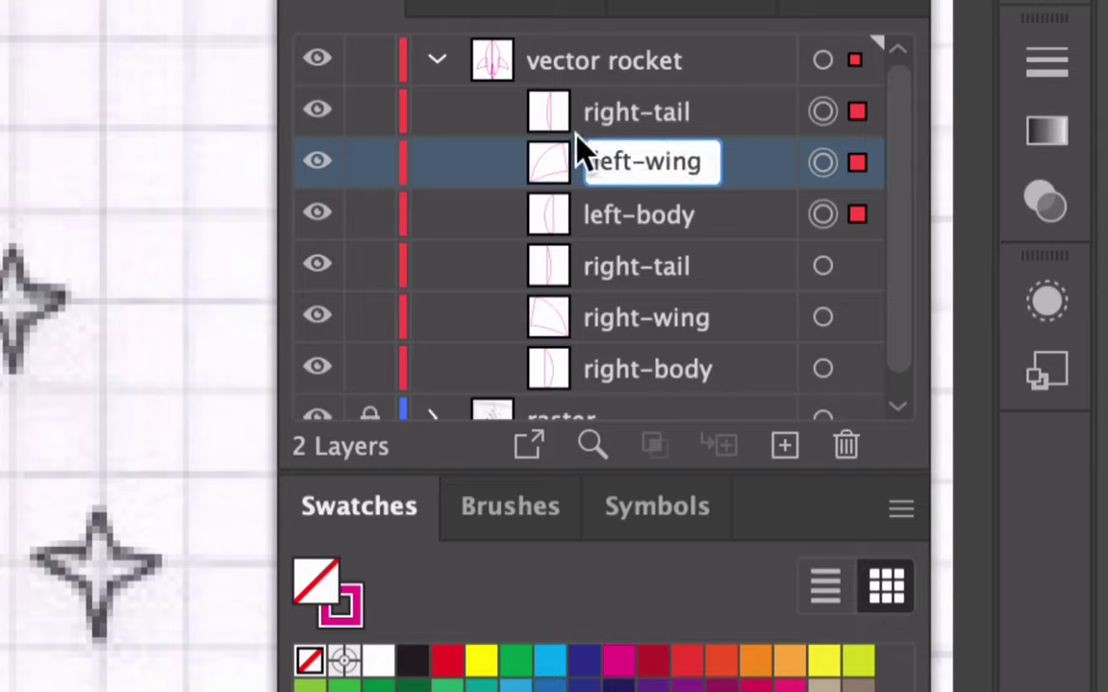
{"action": "left_click", "coordinate": [614, 113]}
Rename the mirrored tail copy to 'left-tail' and clear the selection.
{"action": "double_click", "coordinate": [615, 112]}
{"action": "left_click", "coordinate": [648, 106]}
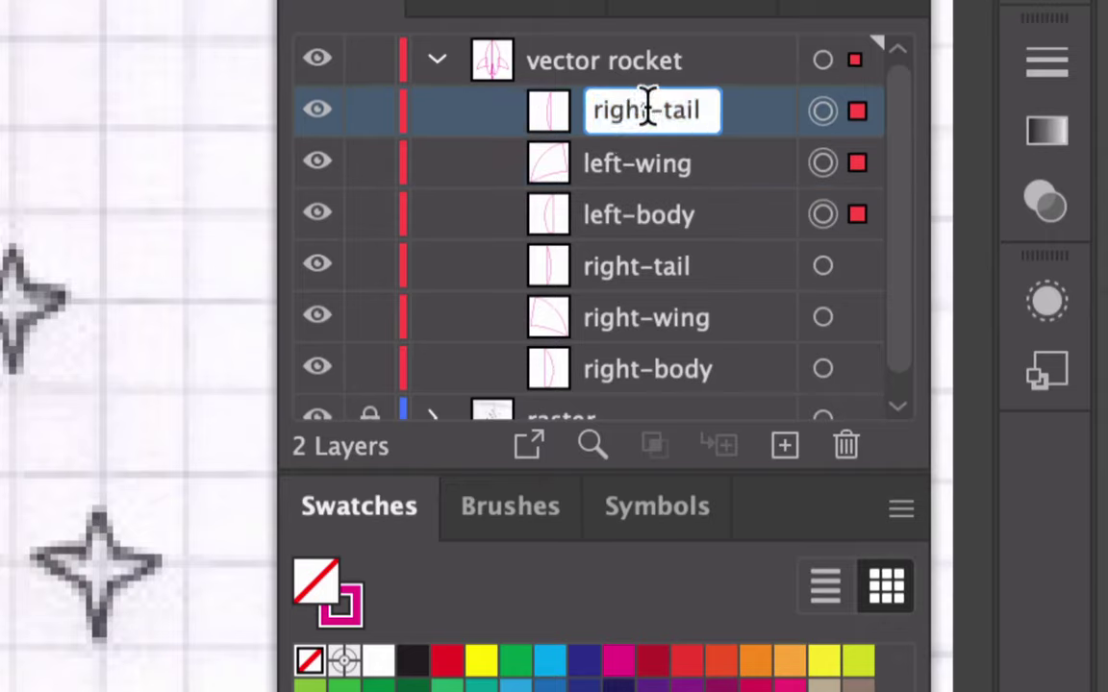
{"action": "left_click_drag", "start_coordinate": [648, 106], "coordinate": [585, 109]}
{"action": "type", "text": "left"}
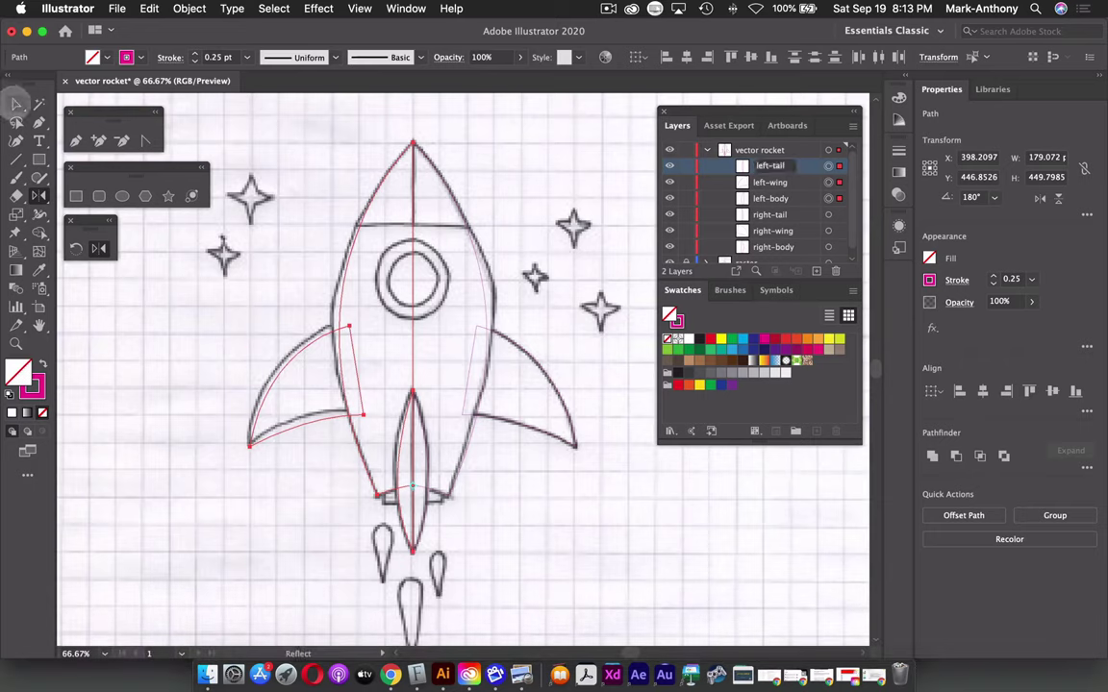
{"action": "left_click", "coordinate": [16, 103]}
{"action": "left_click", "coordinate": [332, 107]}
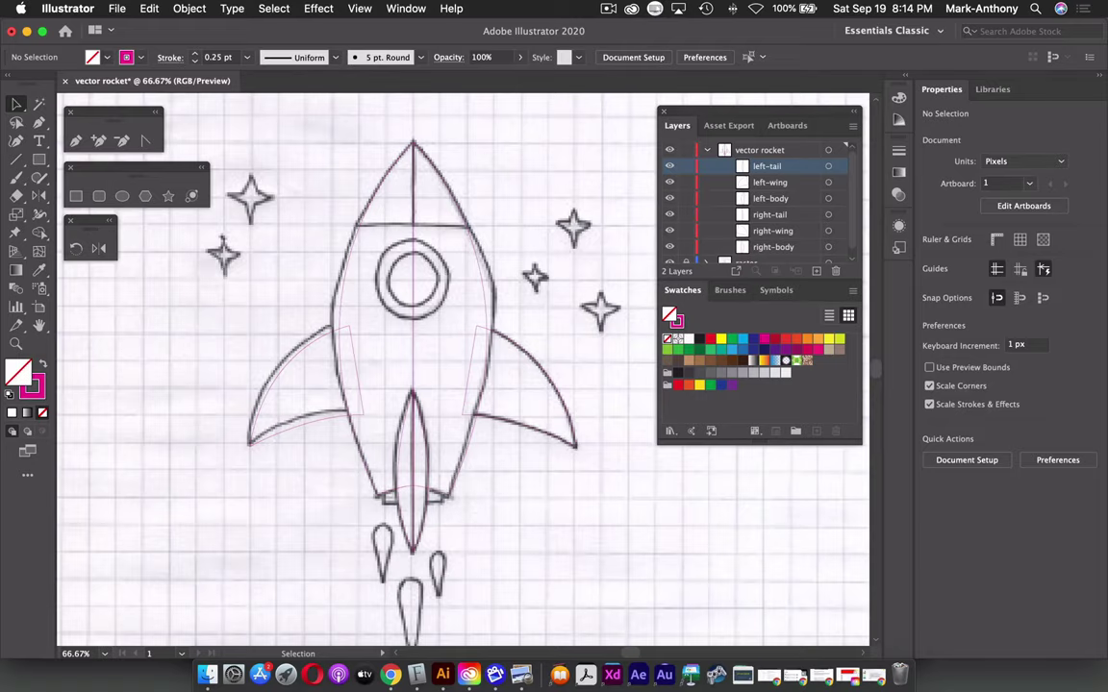
Draw a roughly 65.9 × 22 px rectangle over the tail base and name it 'exhaust'.
{"action": "left_click", "coordinate": [75, 197]}
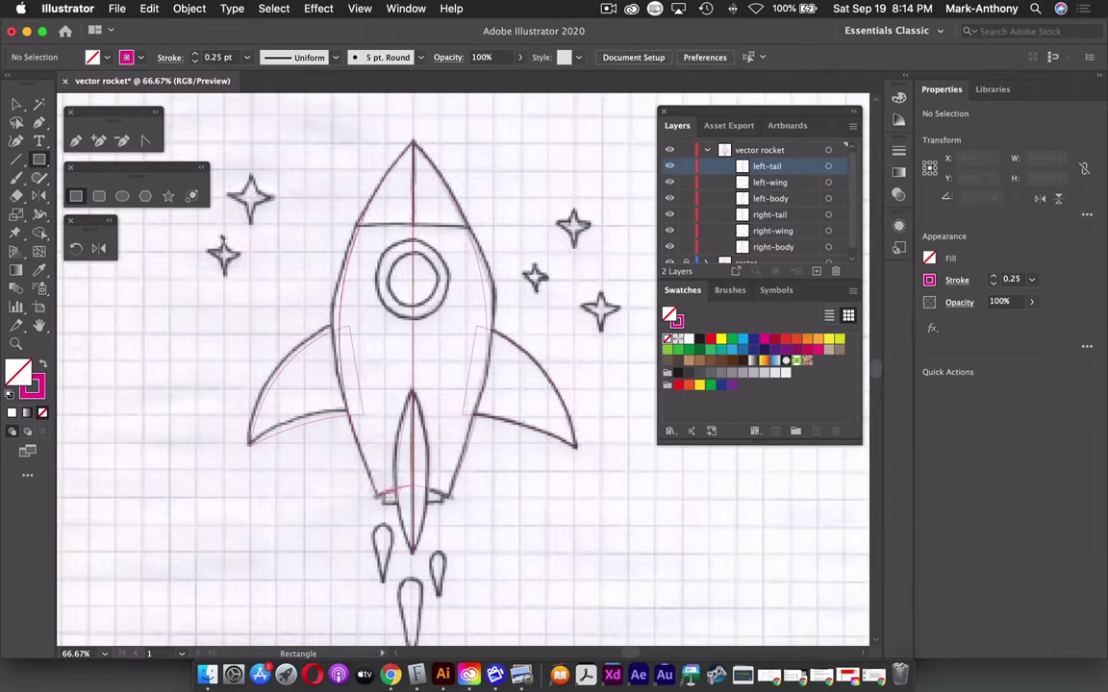
{"action": "left_click_drag", "start_coordinate": [382, 482], "coordinate": [442, 501]}
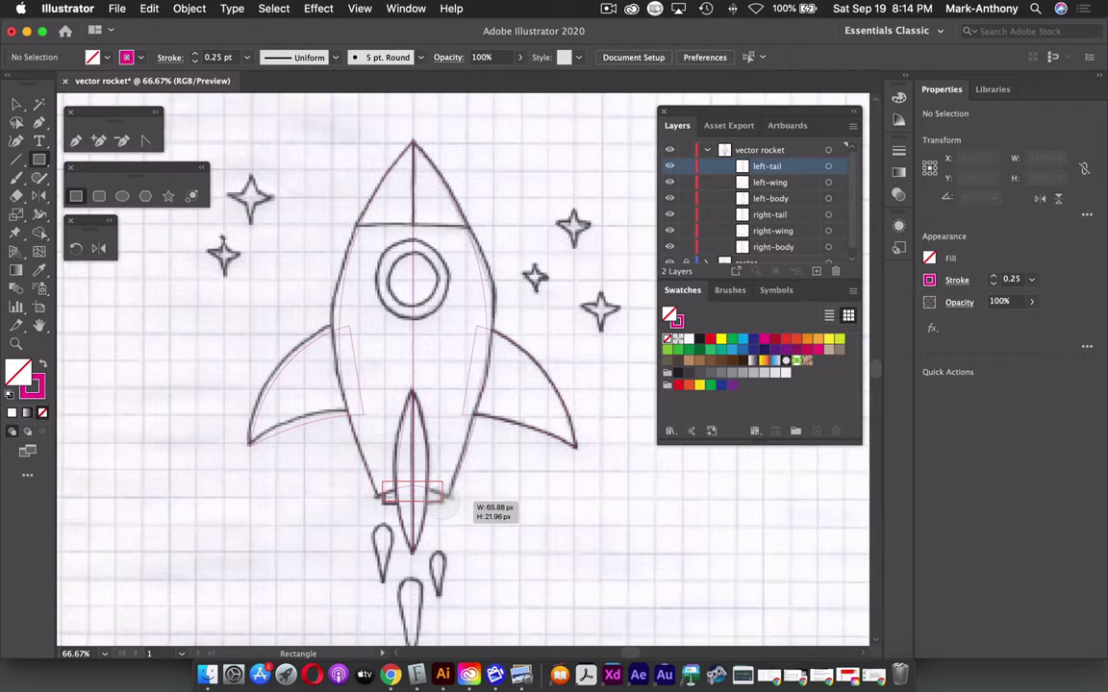
{"action": "left_click_drag", "start_coordinate": [443, 502], "coordinate": [444, 502]}
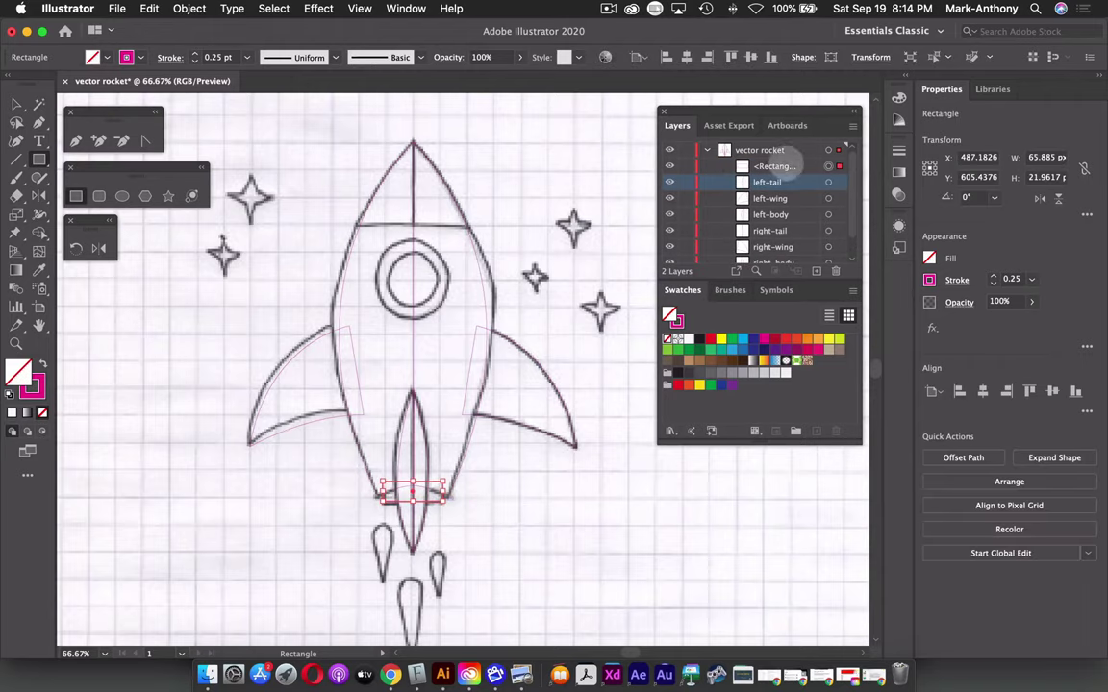
{"action": "double_click", "coordinate": [777, 165]}
{"action": "type", "text": "exhaust"}
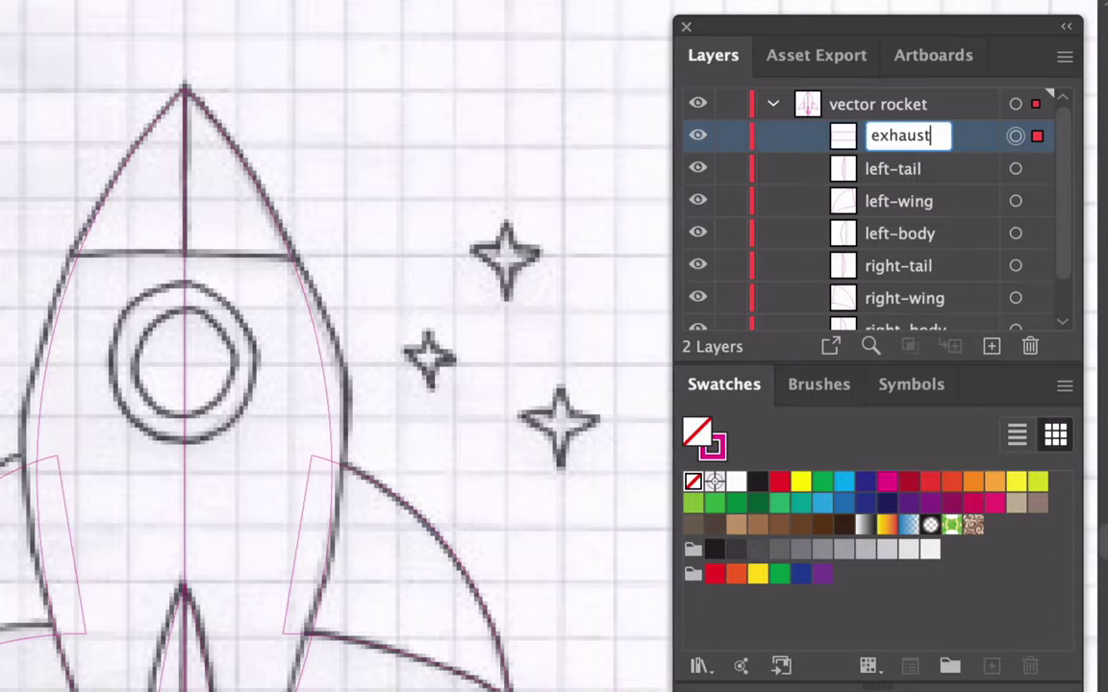
{"action": "key", "text": "Return"}
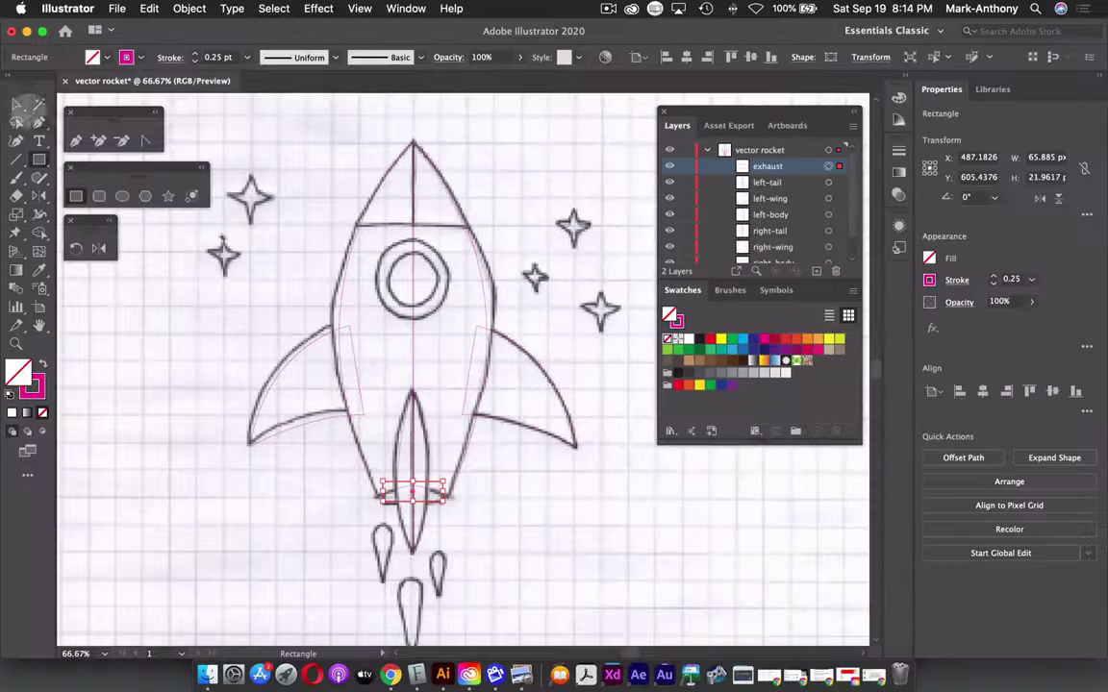
{"action": "left_click", "coordinate": [16, 102]}
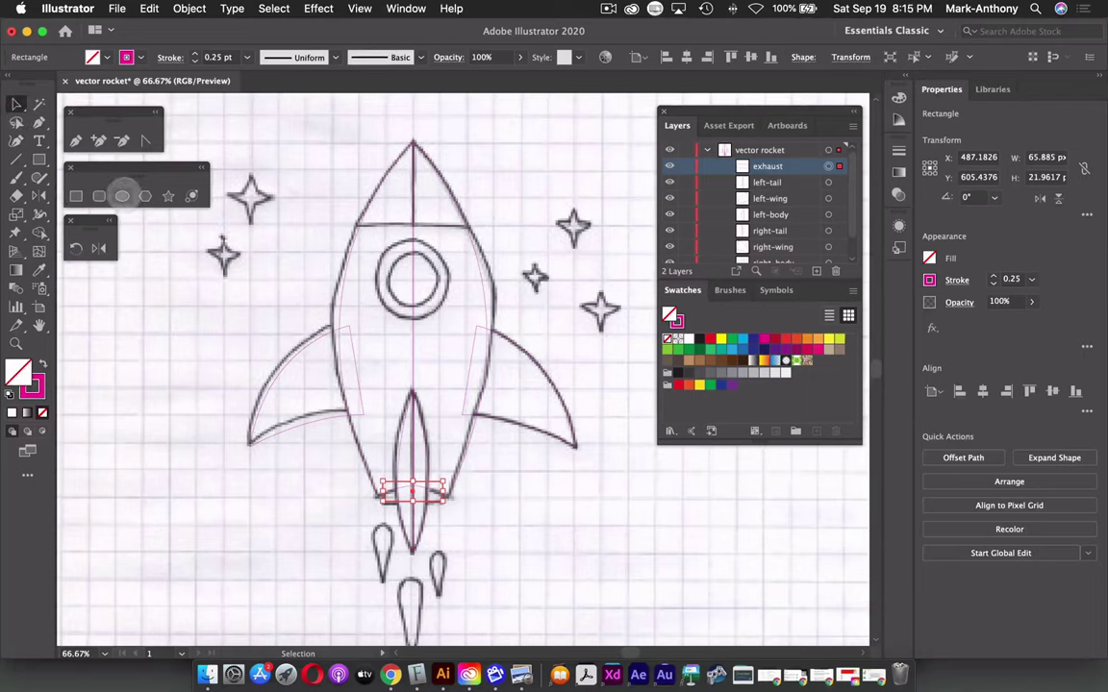
Draw a 54 × 54 px circle centred on the porthole and name its layer 'window'.
{"action": "left_click", "coordinate": [122, 195]}
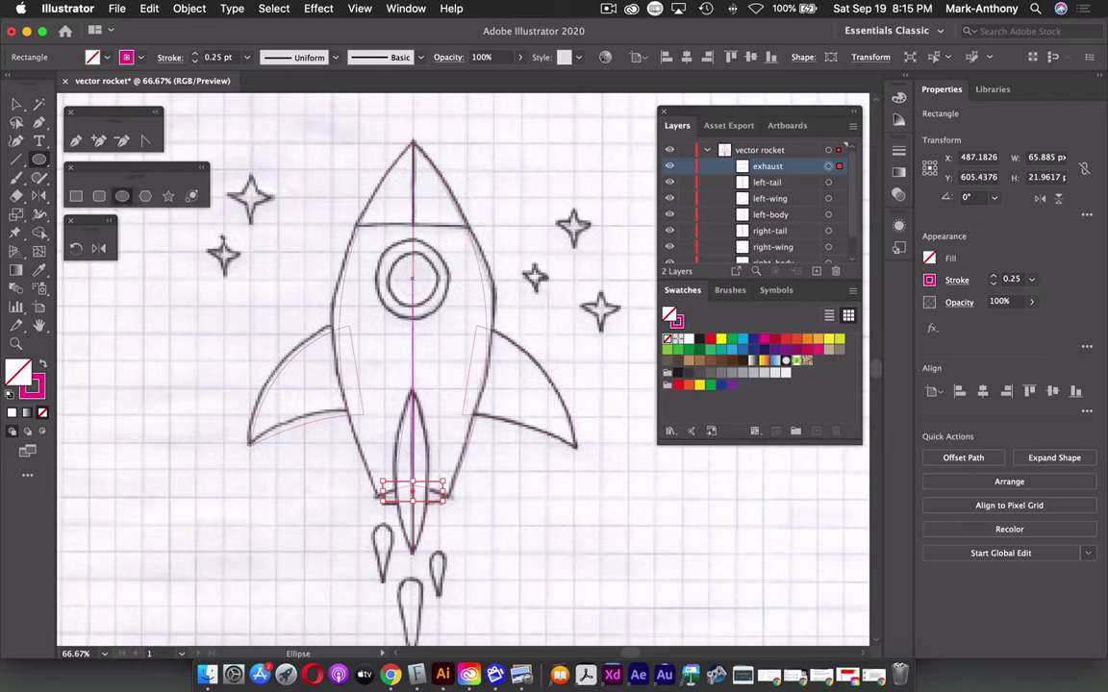
{"action": "key", "text": "alt"}
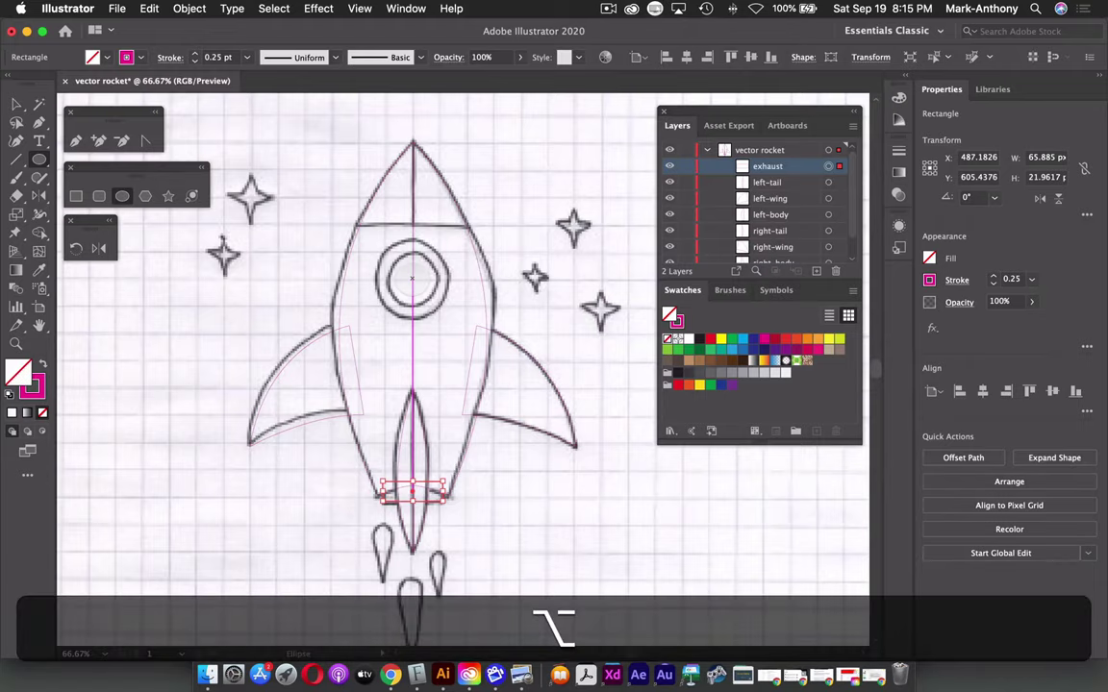
{"action": "key", "text": "shift"}
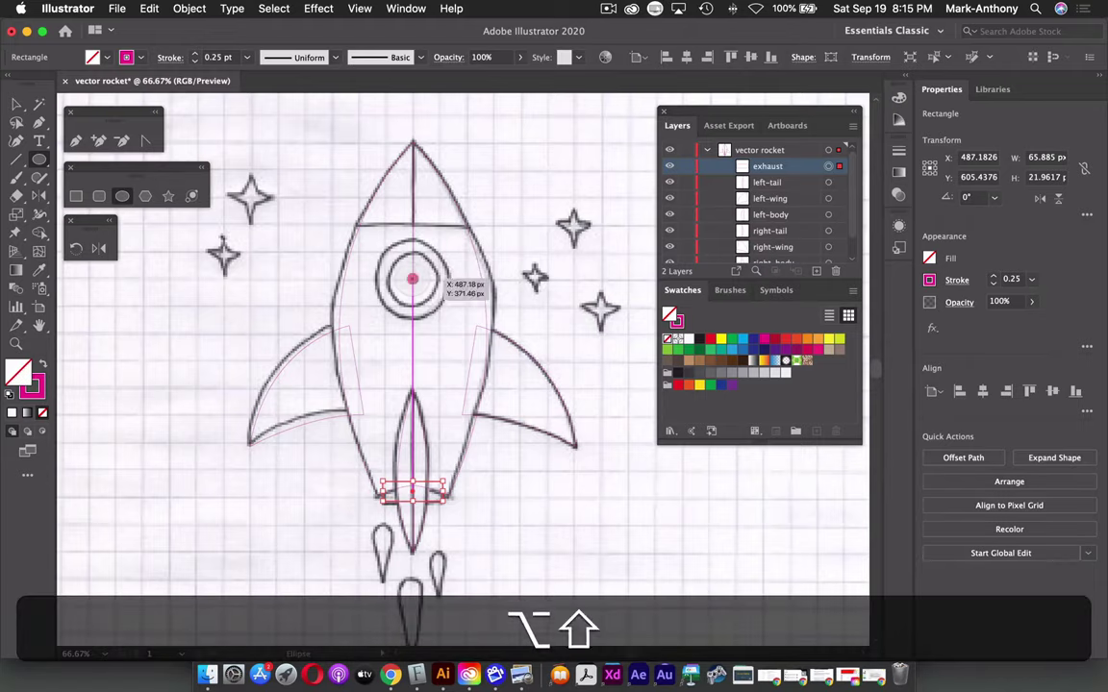
{"action": "left_click_drag", "start_coordinate": [412, 279], "coordinate": [439, 293]}
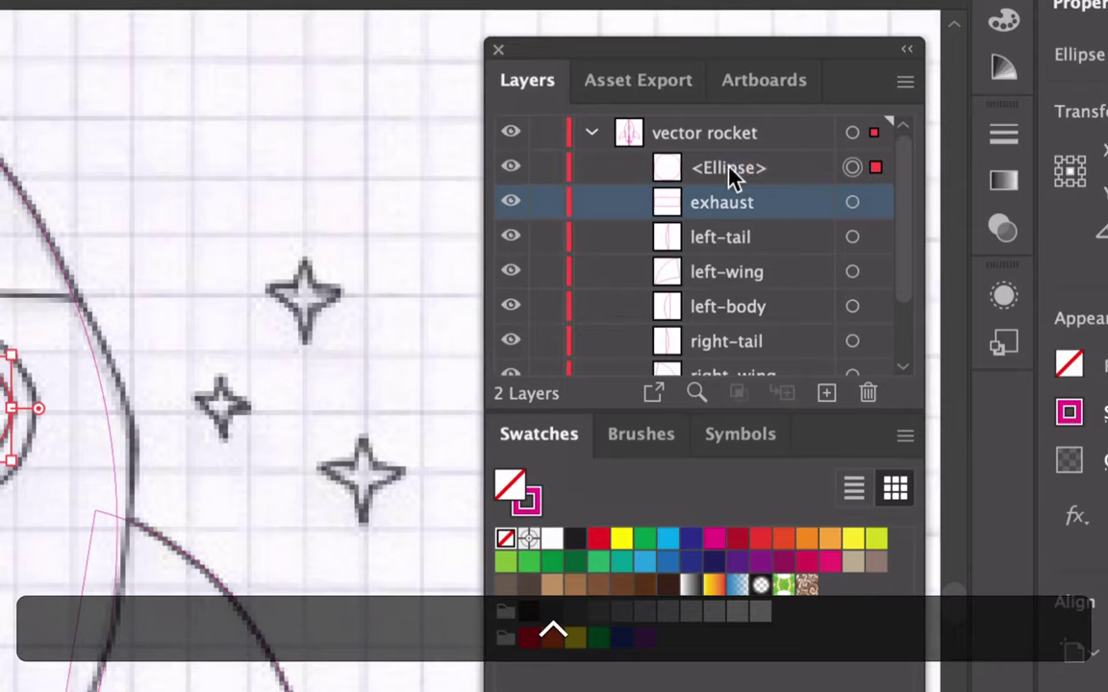
{"action": "double_click", "coordinate": [728, 168]}
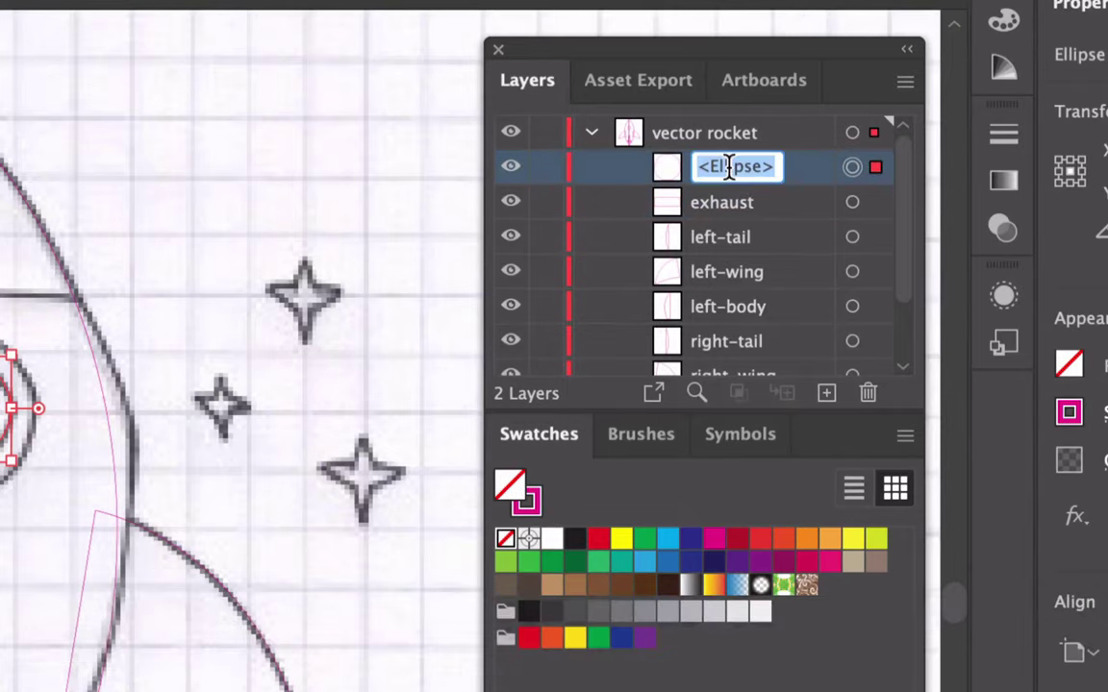
{"action": "type", "text": "window"}
{"action": "key", "text": "Return"}
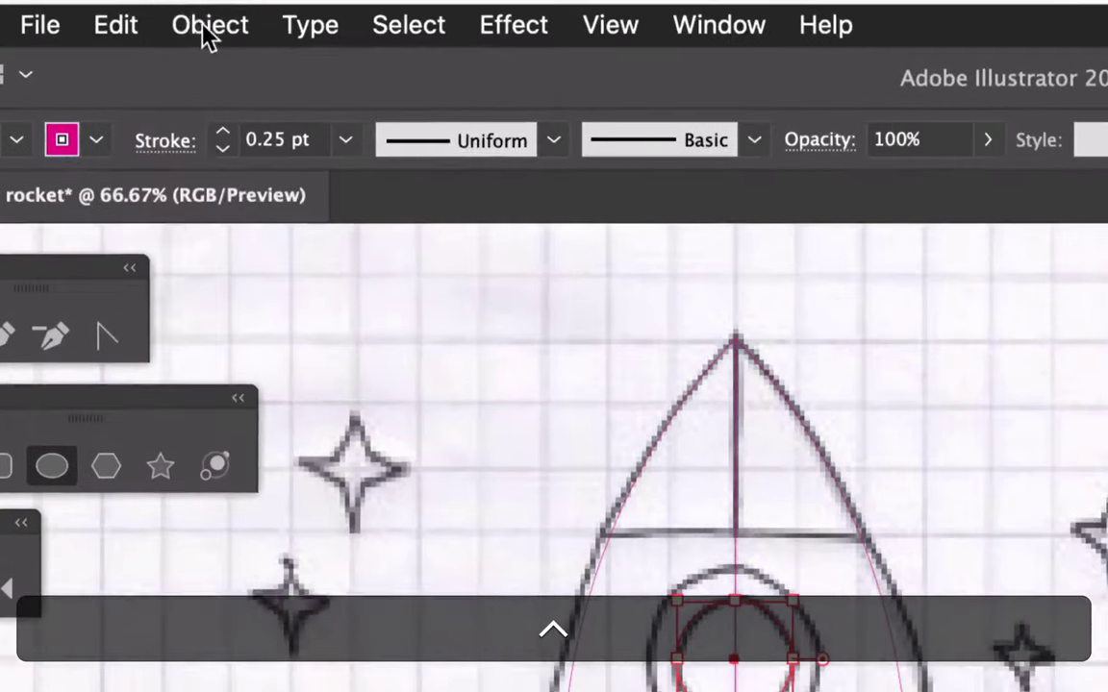
Offset the window circle by 15 px to create a surrounding ring.
{"action": "left_click", "coordinate": [200, 17]}
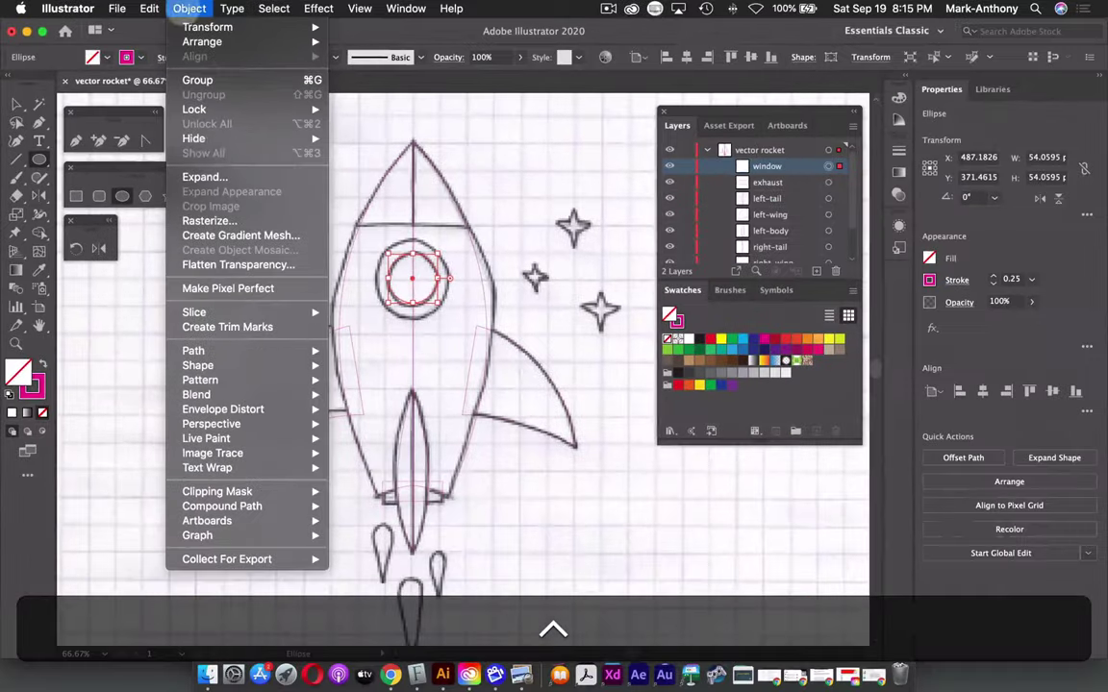
{"action": "mouse_move", "coordinate": [217, 602]}
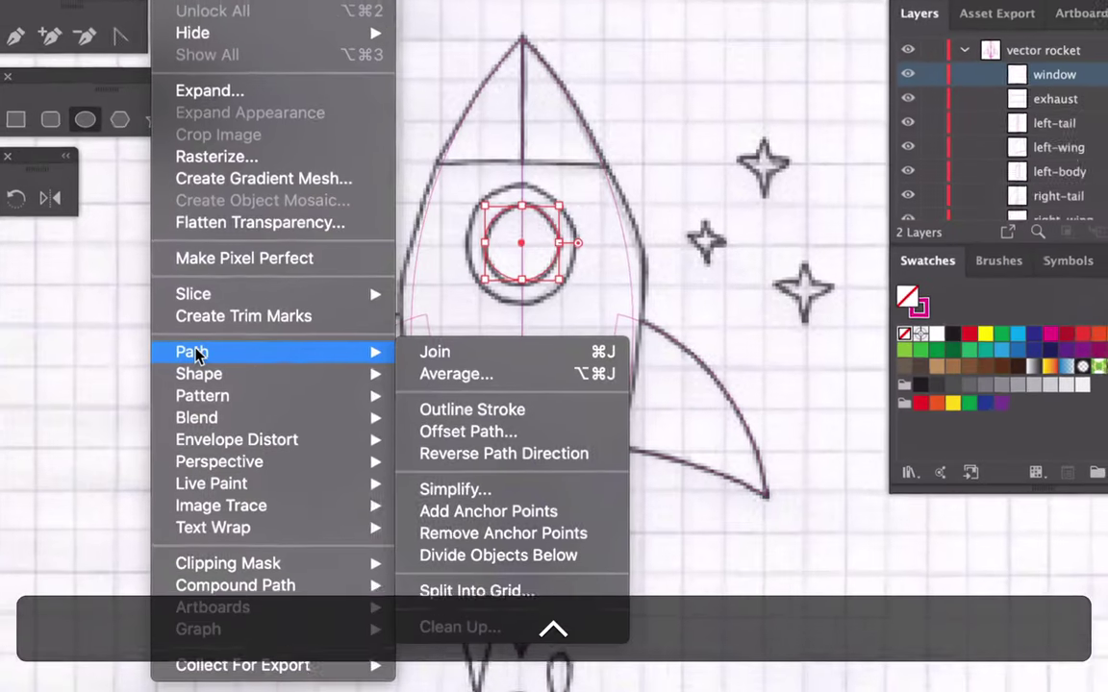
{"action": "left_click", "coordinate": [490, 442]}
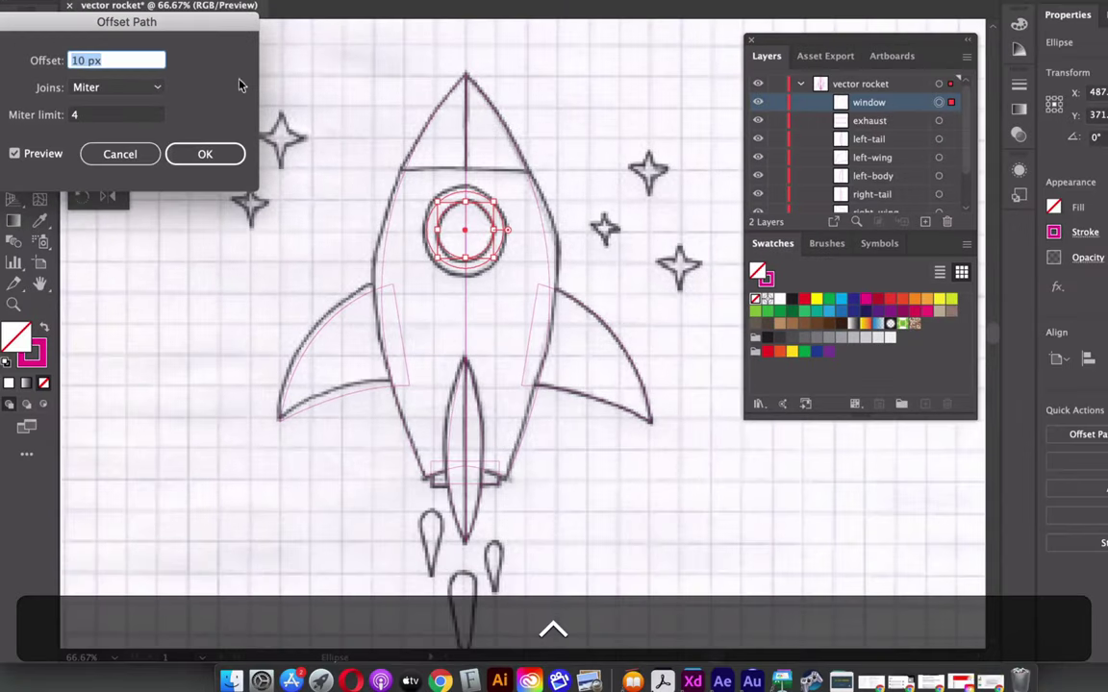
{"action": "left_click_drag", "start_coordinate": [207, 27], "coordinate": [354, 170]}
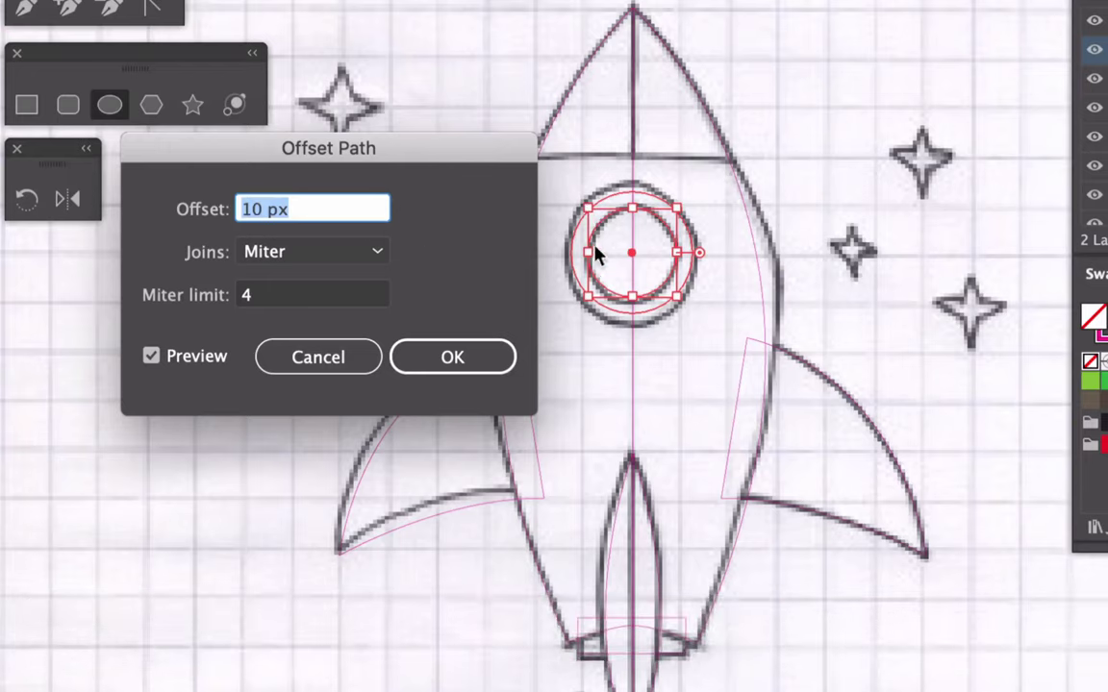
{"action": "left_click", "coordinate": [261, 210]}
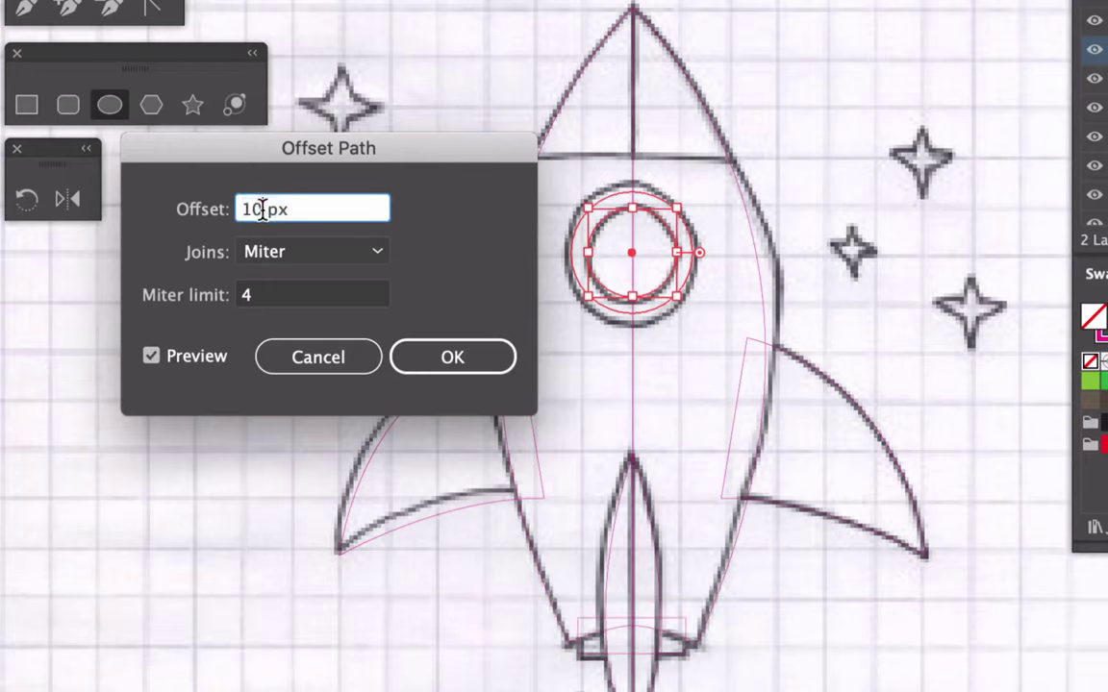
{"action": "key", "text": "BackSpace"}
{"action": "type", "text": "2"}
{"action": "key", "text": "Tab"}
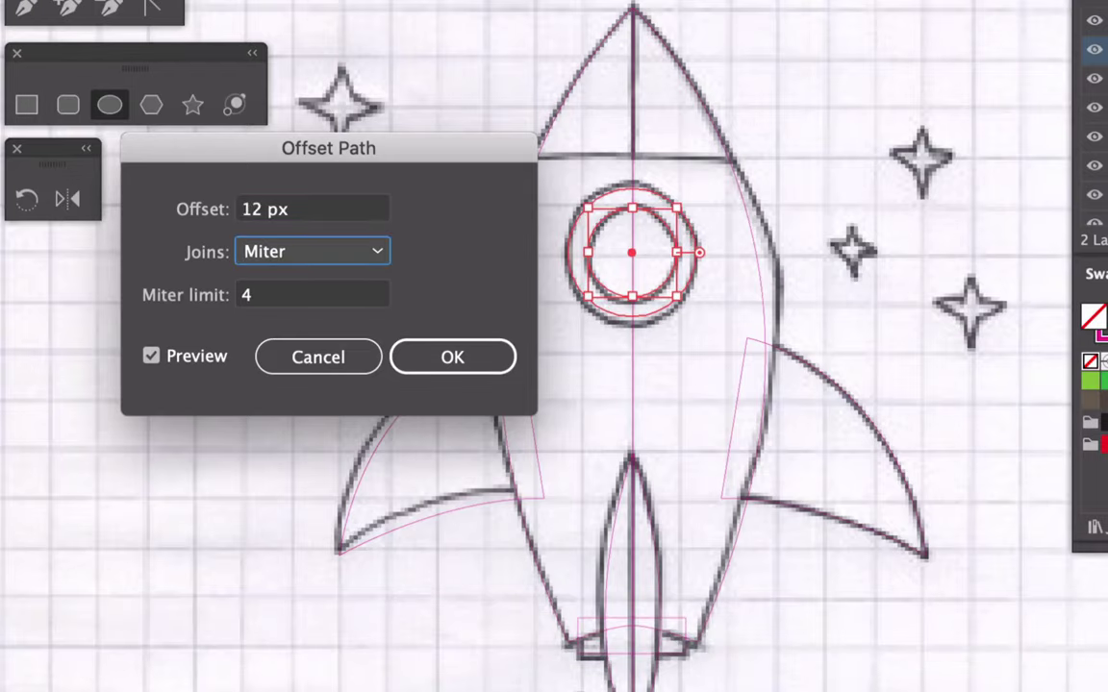
{"action": "left_click", "coordinate": [261, 209]}
{"action": "left_click_drag", "start_coordinate": [261, 210], "coordinate": [256, 211]}
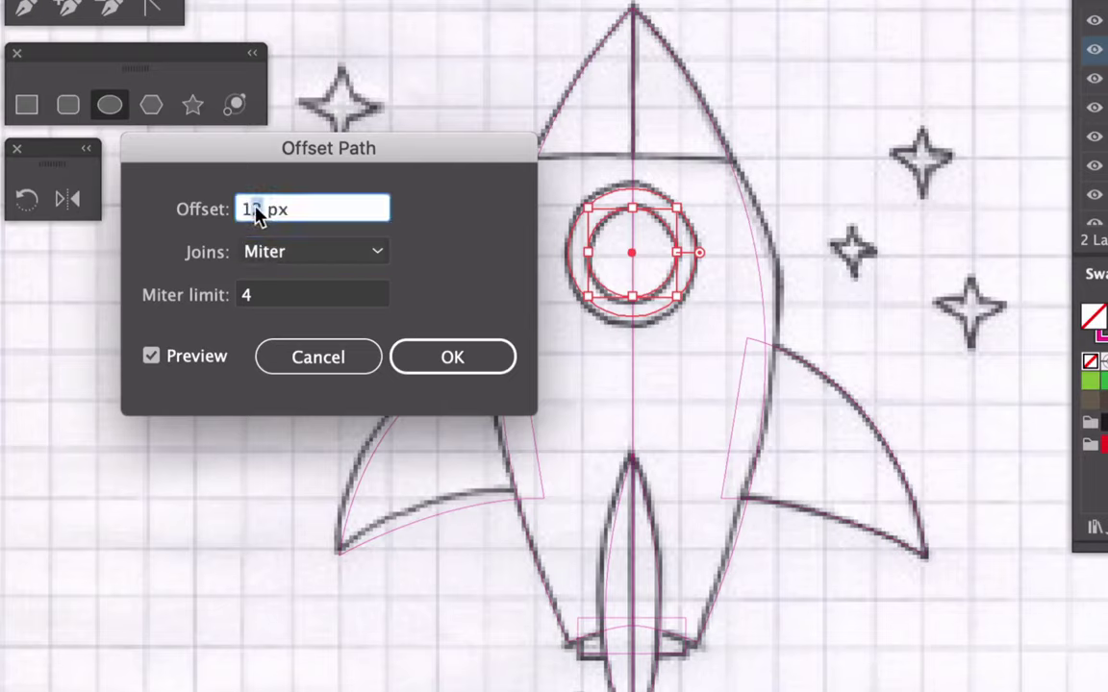
{"action": "type", "text": "5"}
{"action": "key", "text": "Tab"}
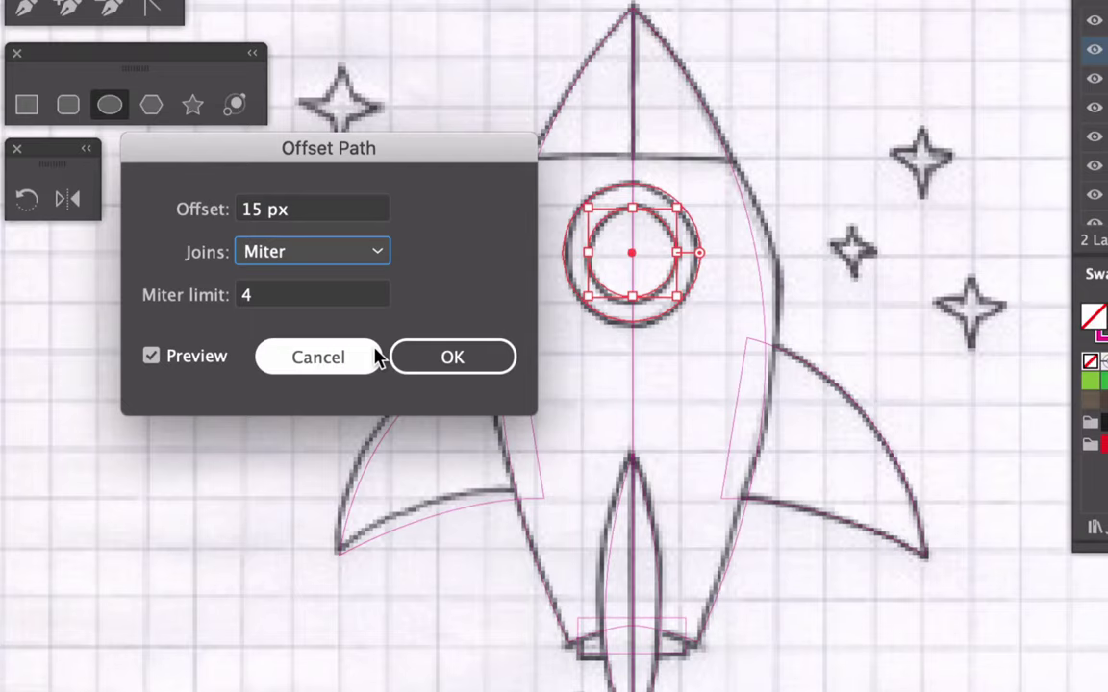
{"action": "left_click", "coordinate": [452, 359]}
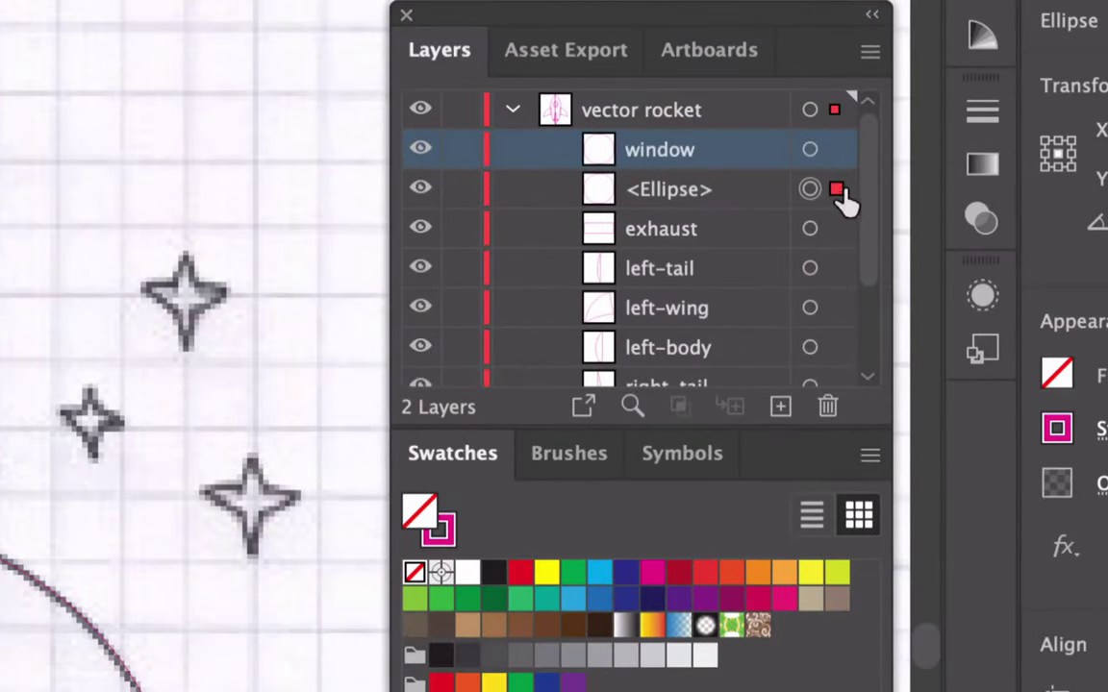
Name the new ellipse 'window frame' in the Layers panel.
{"action": "double_click", "coordinate": [685, 192]}
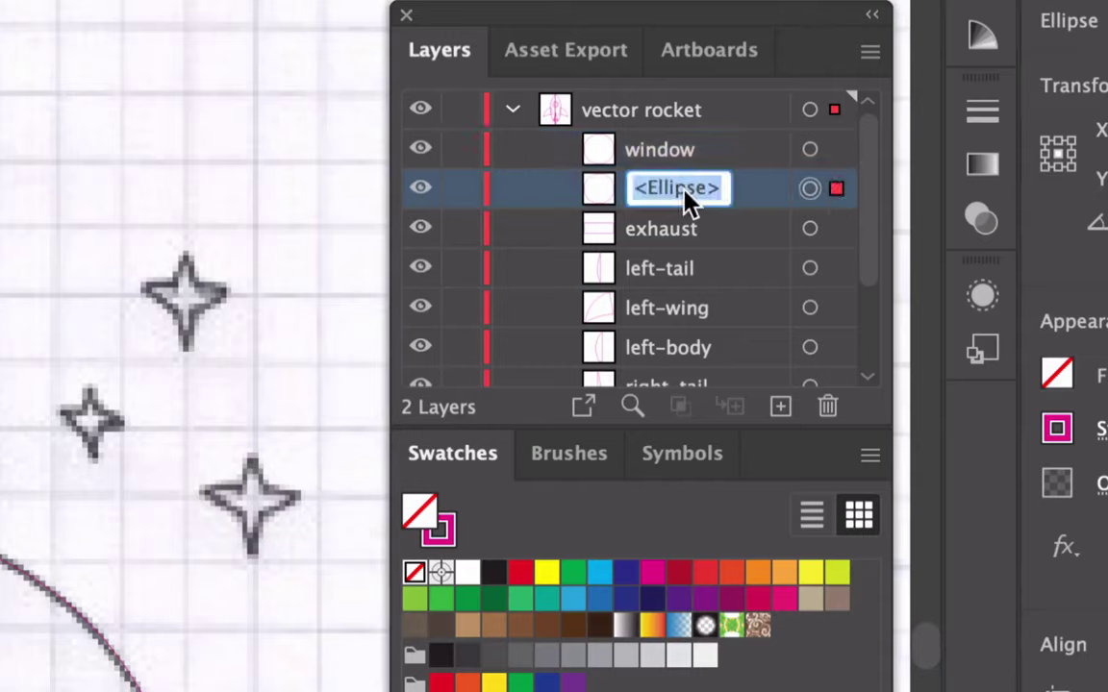
{"action": "type", "text": "window"}
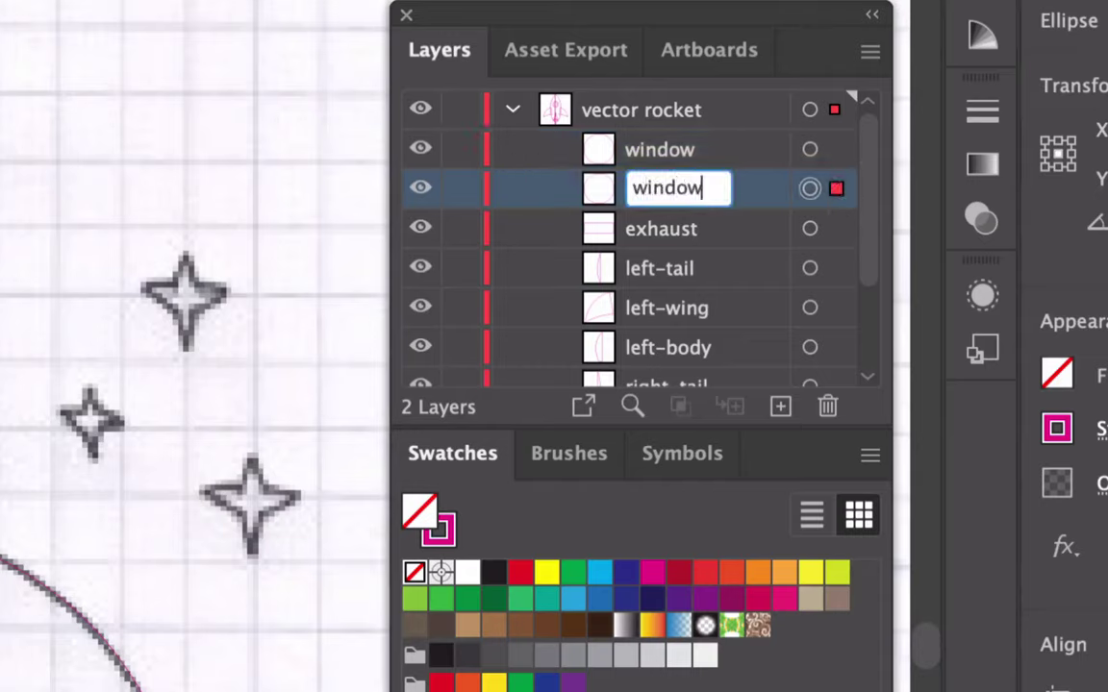
{"action": "type", "text": " frame"}
{"action": "key", "text": "Return"}
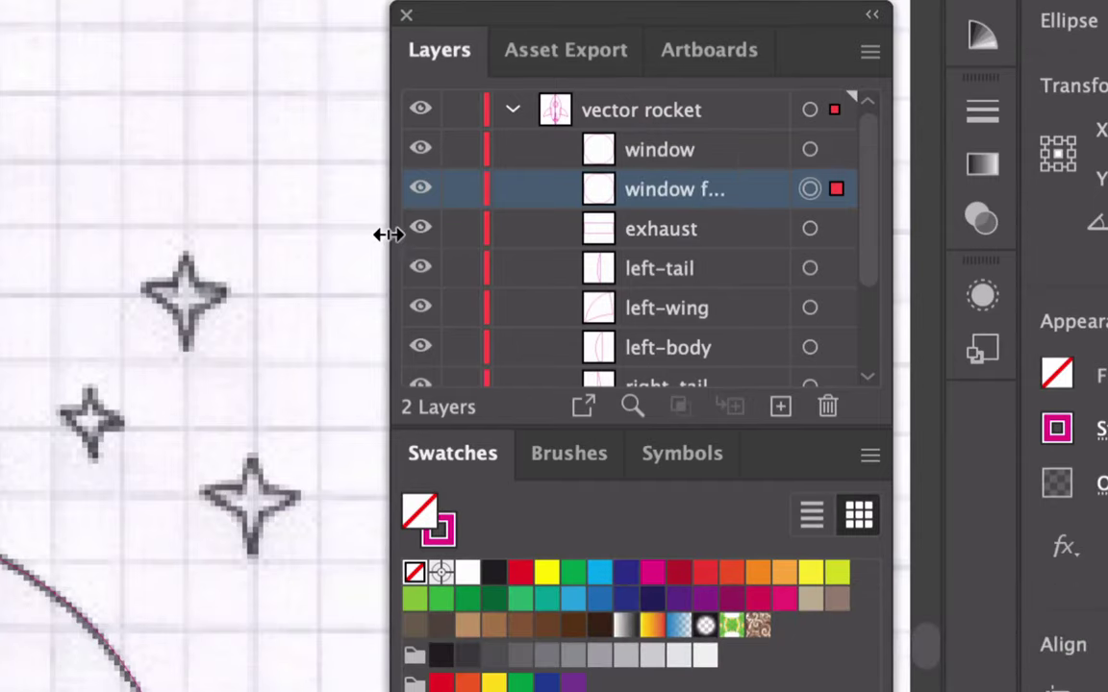
{"action": "left_click_drag", "start_coordinate": [387, 237], "coordinate": [341, 238]}
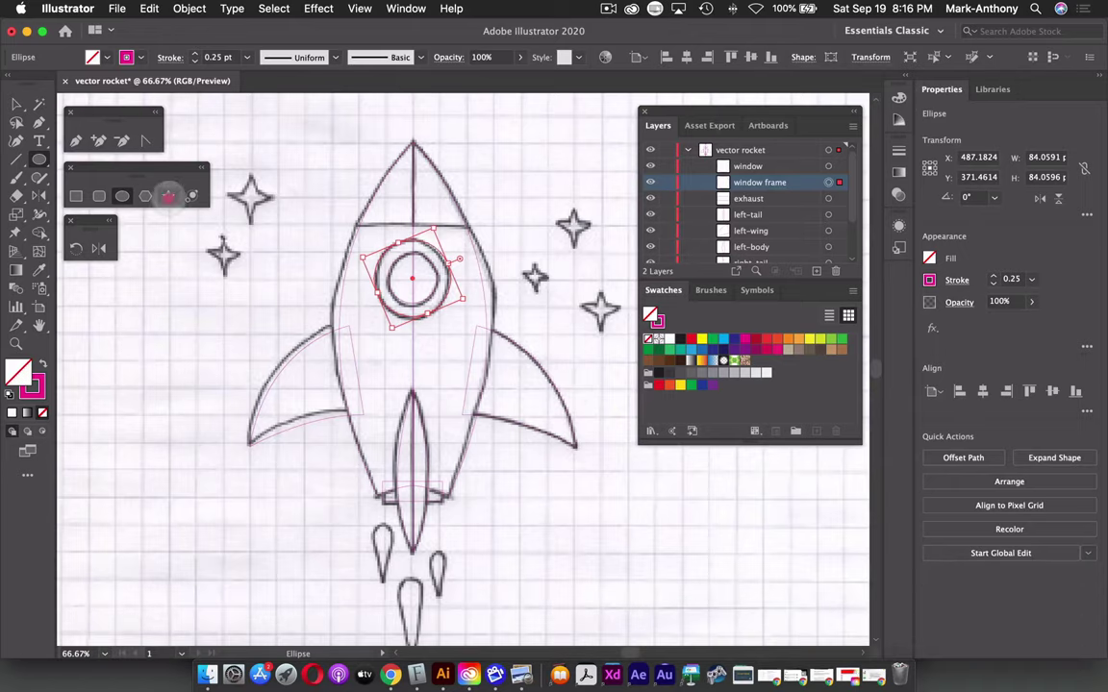
{"action": "left_click", "coordinate": [168, 196]}
{"action": "mouse_move", "coordinate": [288, 174]}
{"action": "left_mouse_down"}
{"action": "mouse_move", "coordinate": [321, 197]}
{"action": "mouse_move", "coordinate": [284, 231]}
{"action": "mouse_move", "coordinate": [317, 176]}
{"action": "mouse_move", "coordinate": [312, 205]}
{"action": "mouse_move", "coordinate": [316, 173]}
{"action": "mouse_move", "coordinate": [313, 203]}
{"action": "mouse_move", "coordinate": [307, 181]}
{"action": "left_mouse_up"}
{"action": "key", "text": "Down"}
{"action": "key", "text": "shift"}
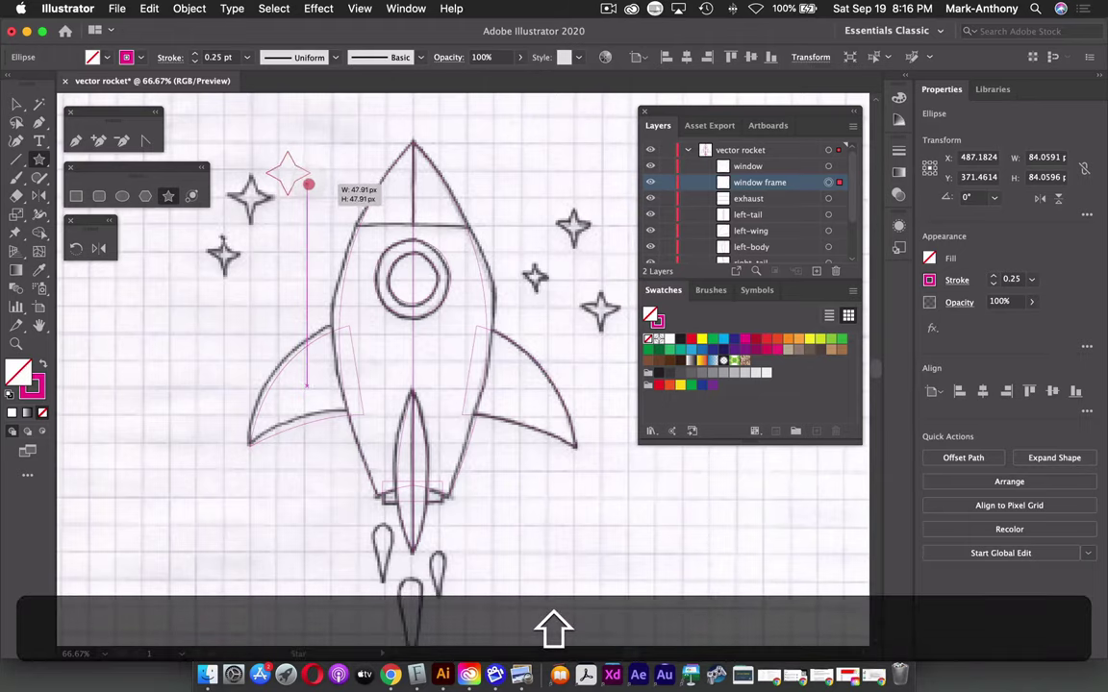
{"action": "key", "text": "alt"}
{"action": "left_click_drag", "start_coordinate": [306, 183], "coordinate": [317, 187]}
{"action": "key", "text": "super"}
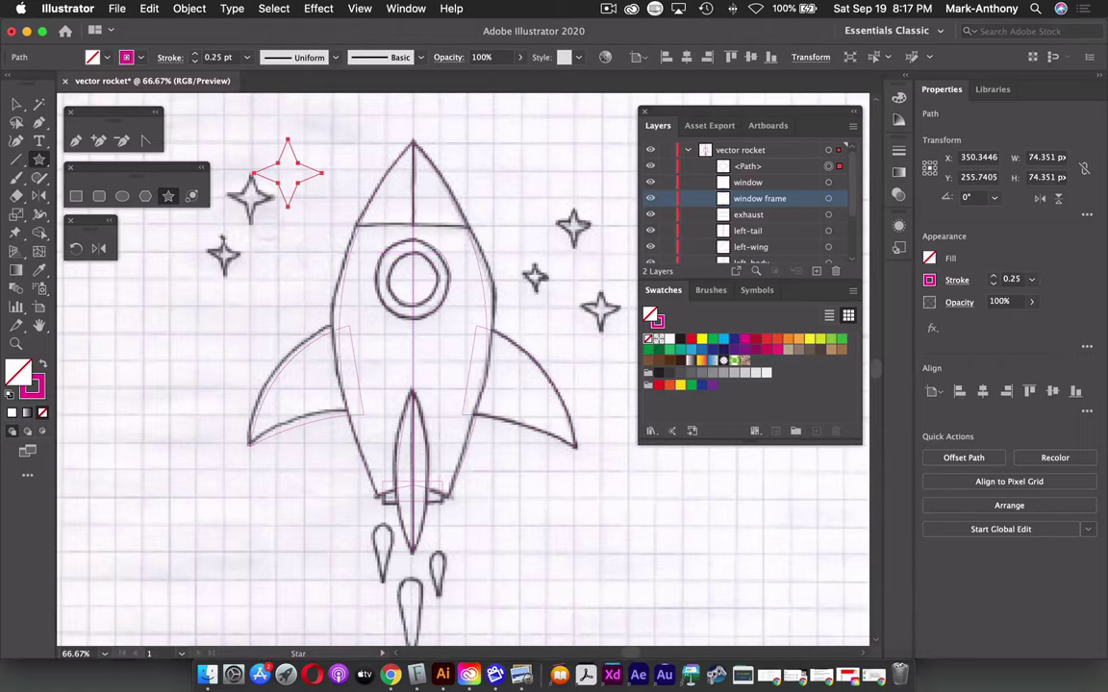
{"action": "key", "text": "BackSpace"}
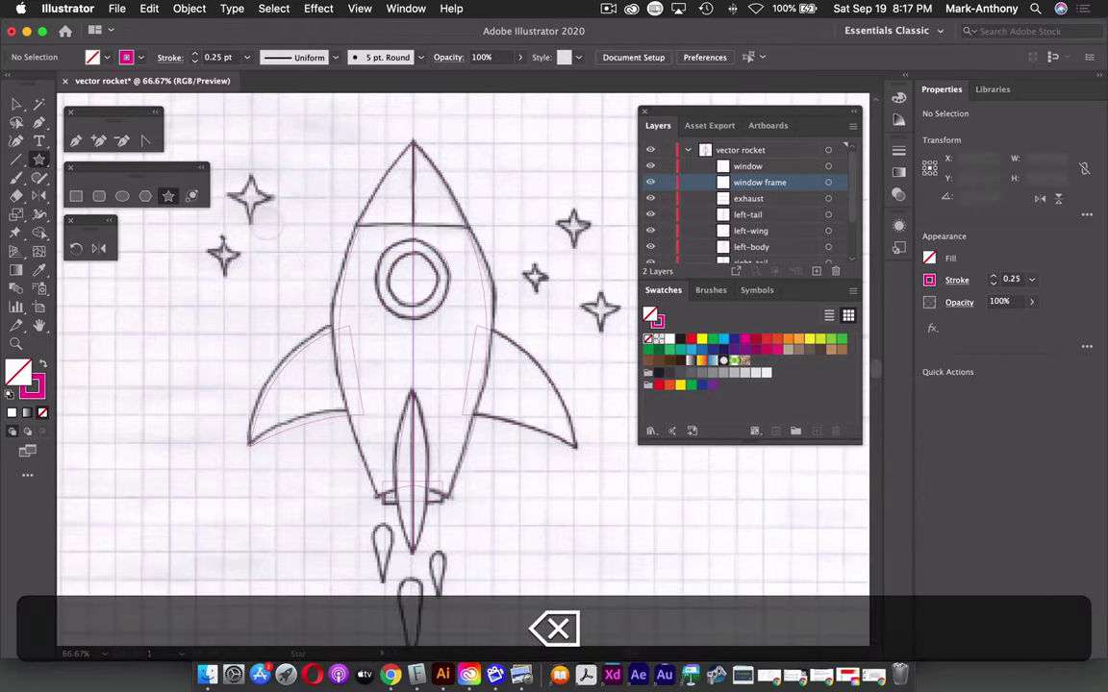
Trace the five sketched stars around the rocket with star outlines drawn from their centres.
{"action": "mouse_move", "coordinate": [249, 183]}
{"action": "left_mouse_down"}
{"action": "mouse_move", "coordinate": [267, 198]}
{"action": "mouse_move", "coordinate": [268, 222]}
{"action": "left_mouse_up"}
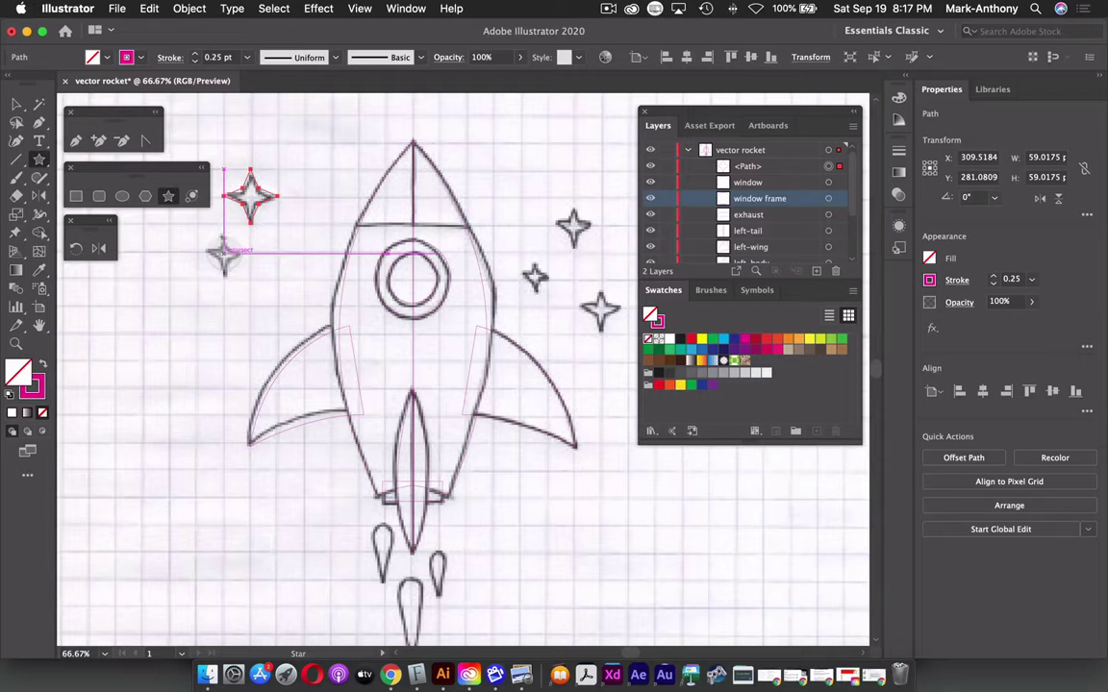
{"action": "key", "text": "alt"}
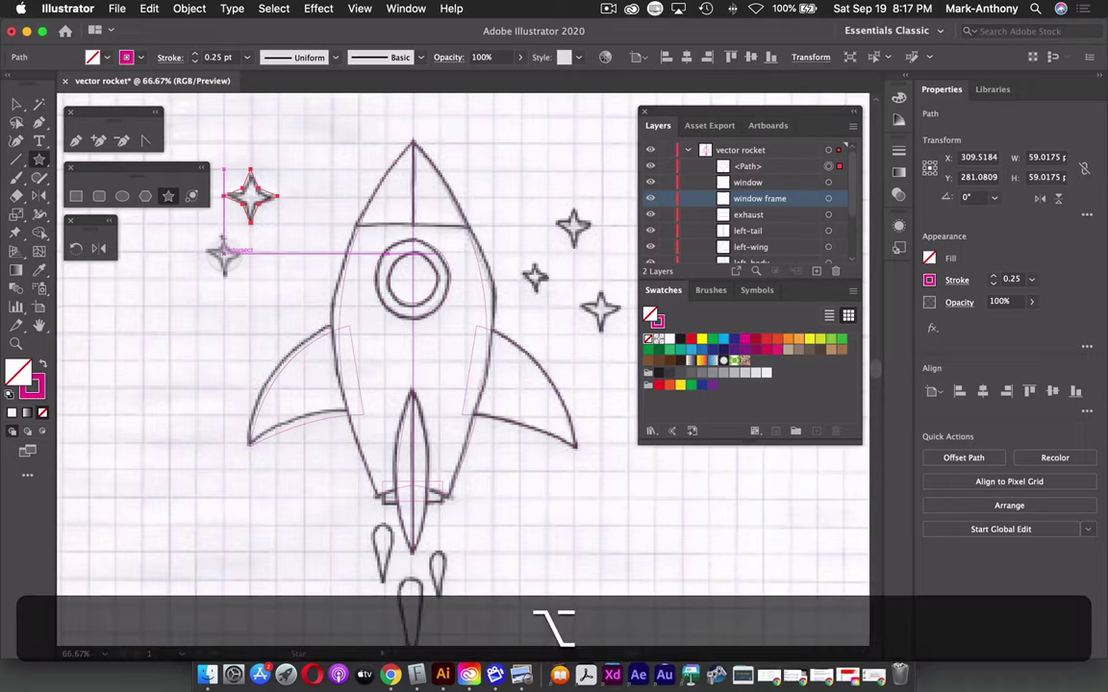
{"action": "key", "text": "shift"}
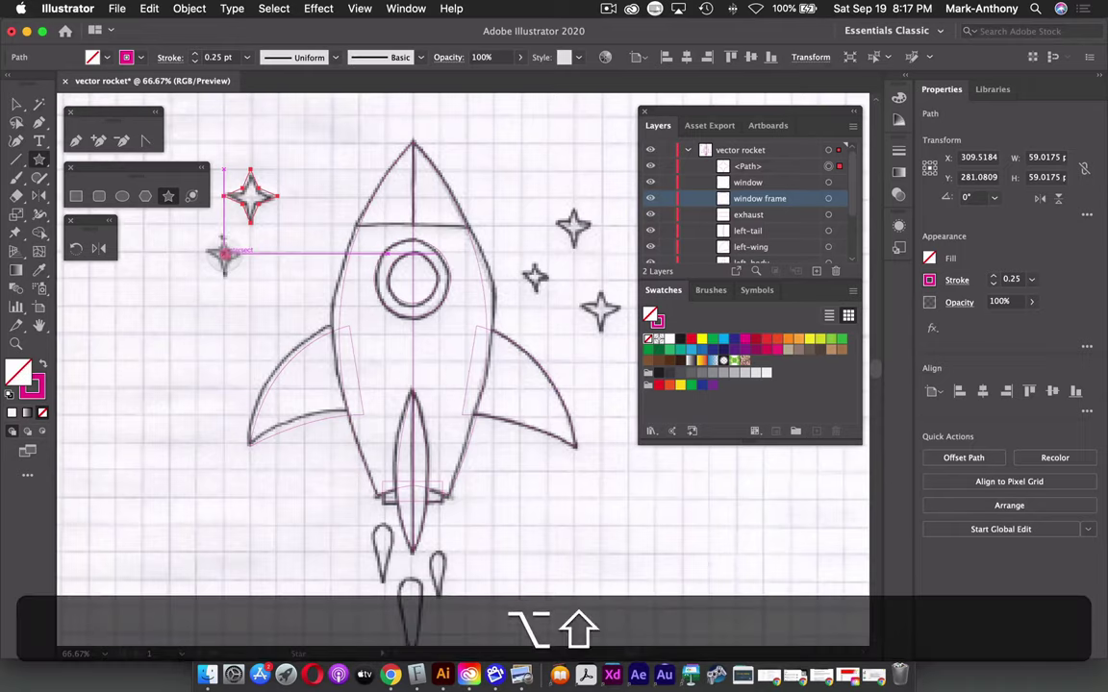
{"action": "left_click_drag", "start_coordinate": [223, 254], "coordinate": [241, 265]}
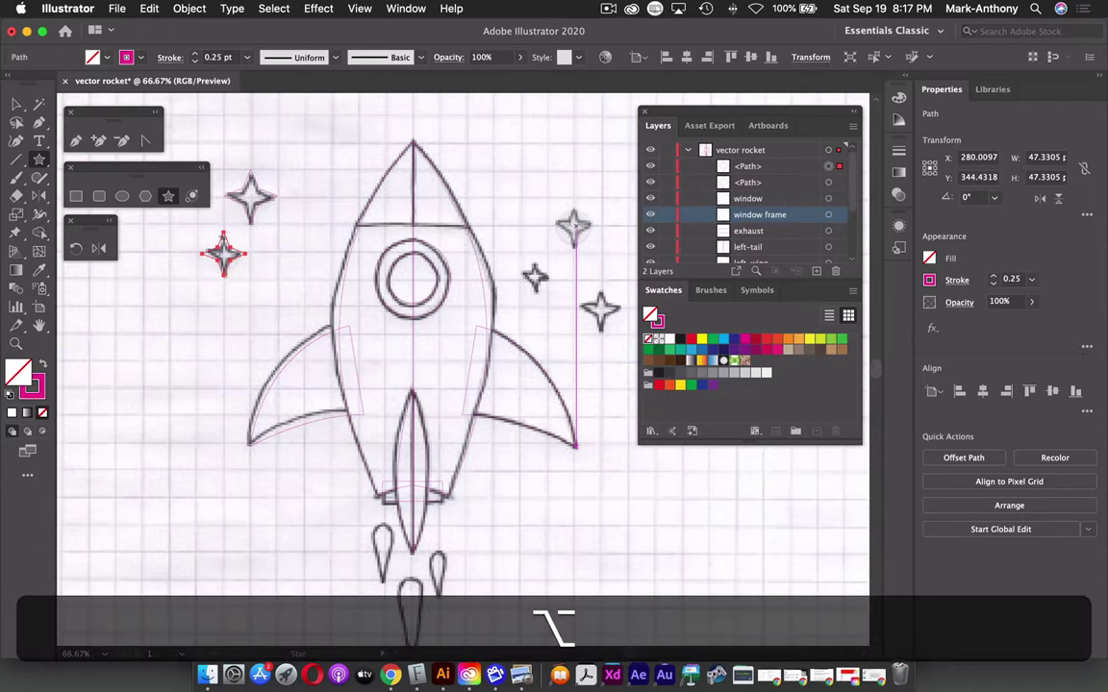
{"action": "mouse_move", "coordinate": [573, 227]}
{"action": "left_mouse_down"}
{"action": "mouse_move", "coordinate": [595, 239]}
{"action": "mouse_move", "coordinate": [584, 230]}
{"action": "left_mouse_up"}
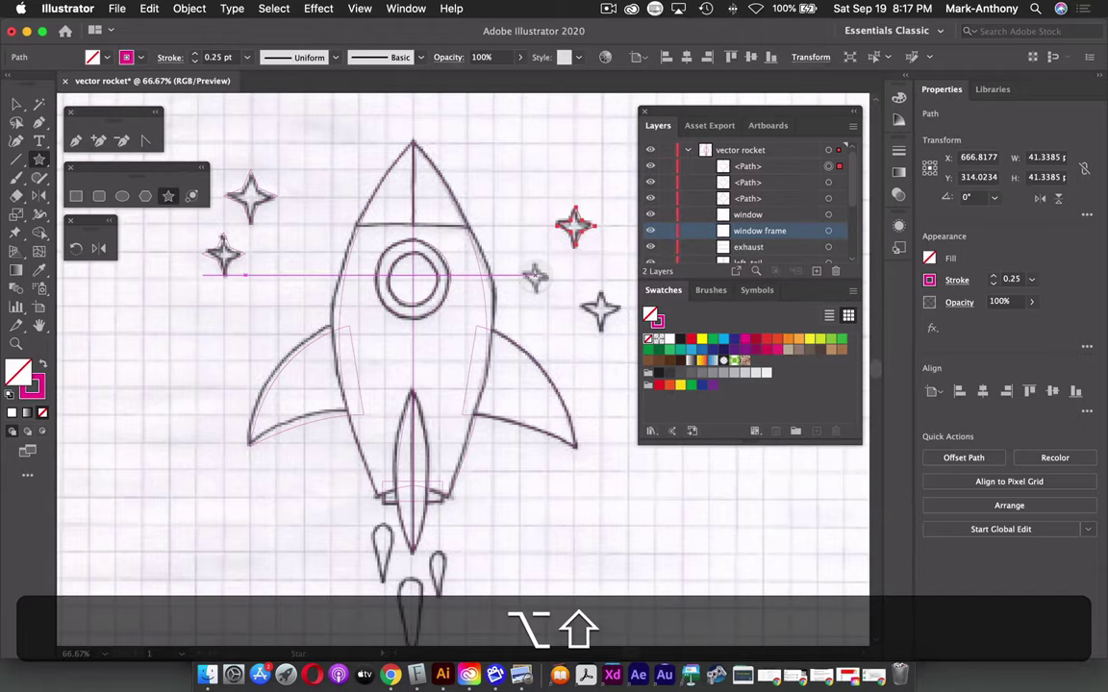
{"action": "left_click_drag", "start_coordinate": [535, 277], "coordinate": [536, 277]}
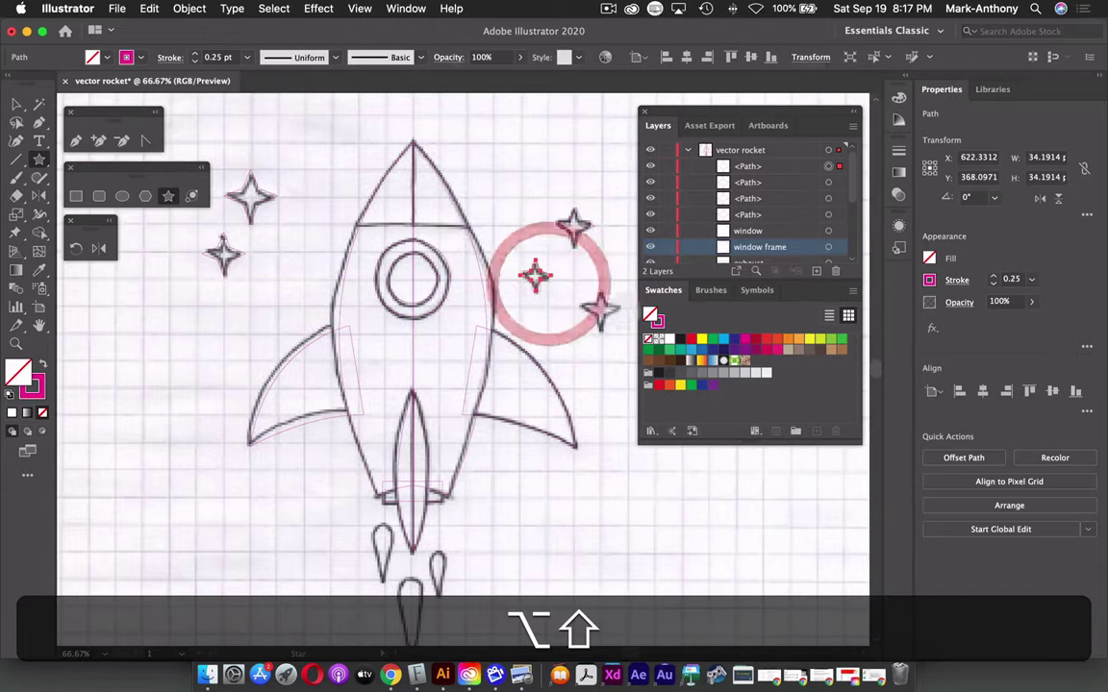
{"action": "mouse_move", "coordinate": [598, 309]}
{"action": "left_mouse_down"}
{"action": "mouse_move", "coordinate": [620, 318]}
{"action": "mouse_move", "coordinate": [623, 306]}
{"action": "left_mouse_up"}
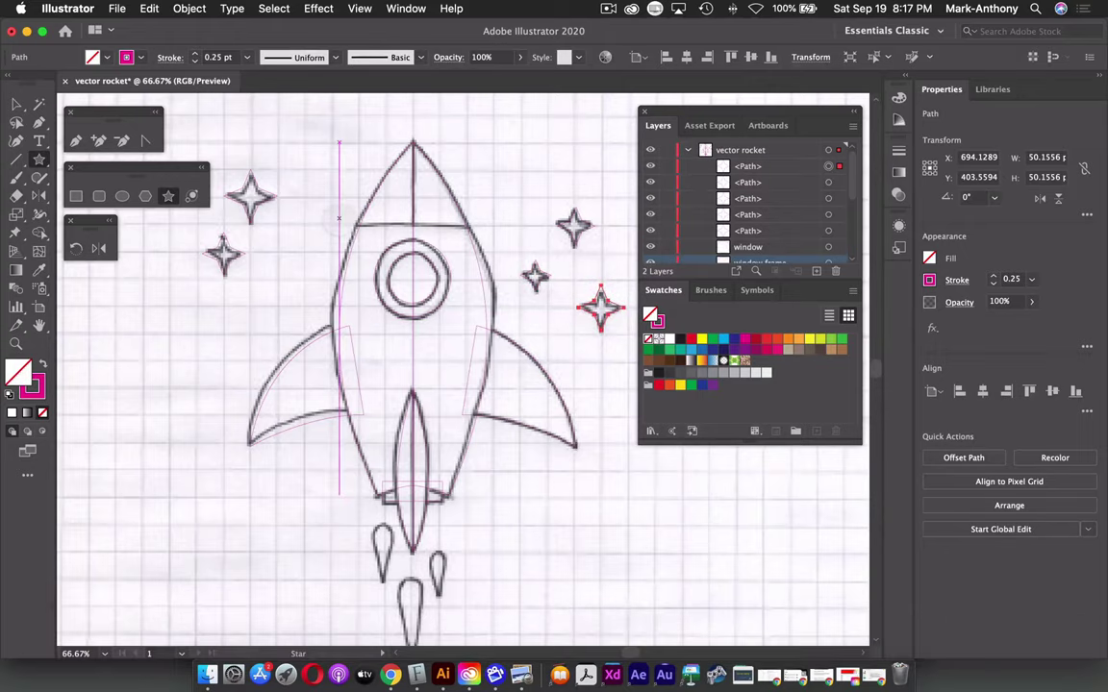
{"action": "left_click_drag", "start_coordinate": [508, 484], "coordinate": [515, 338]}
{"action": "left_click_drag", "start_coordinate": [514, 449], "coordinate": [524, 390]}
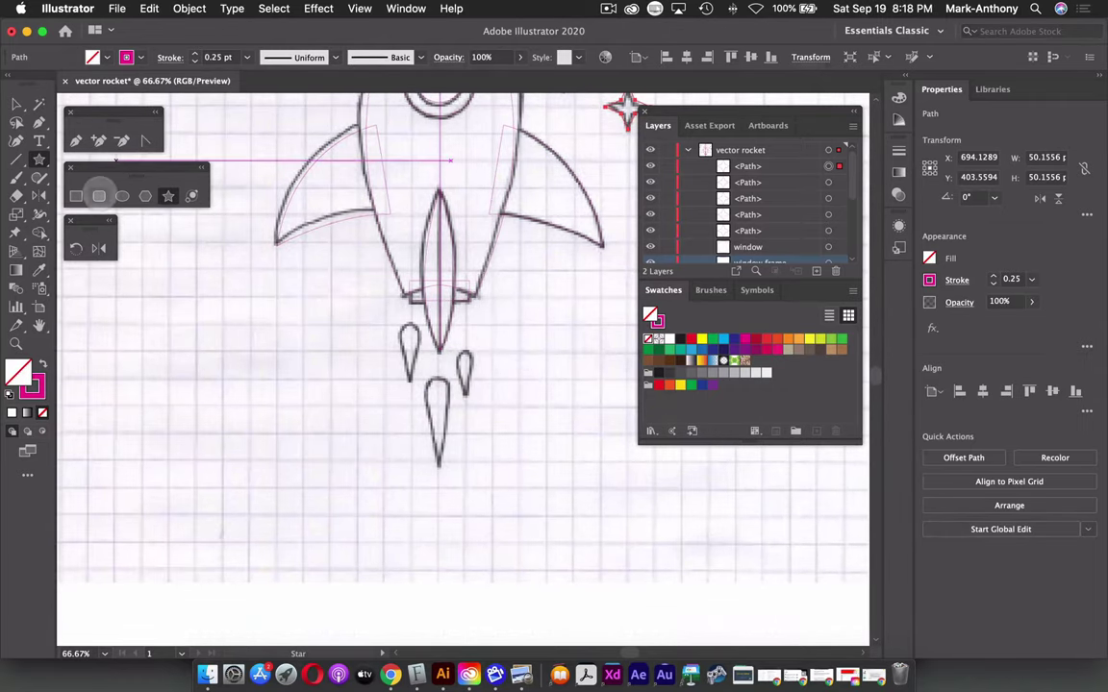
Zoom on the bottom flame and draw a fully rounded pill rectangle around it.
{"action": "left_click", "coordinate": [99, 195]}
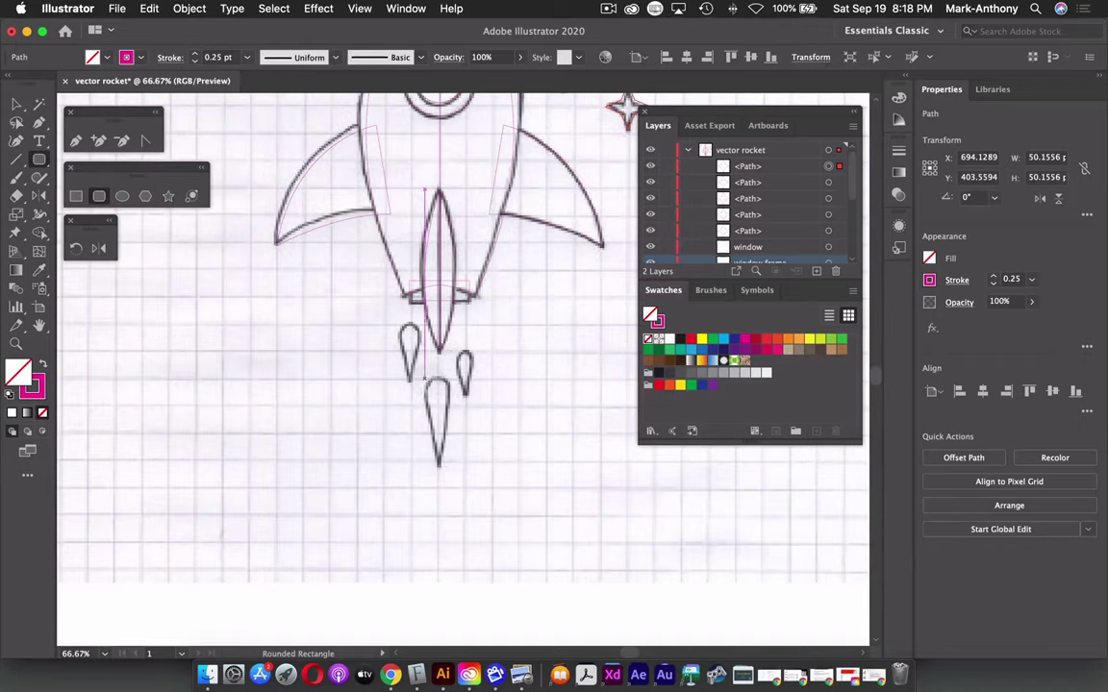
{"action": "key", "text": "z"}
{"action": "left_click_drag", "start_coordinate": [397, 349], "coordinate": [540, 508]}
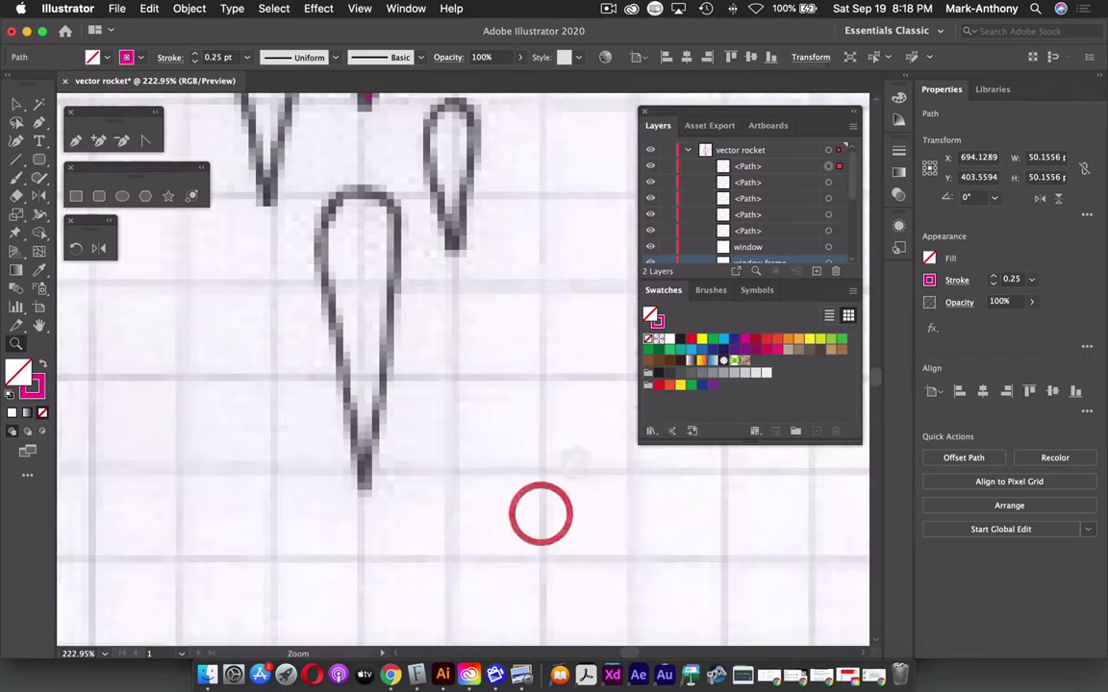
{"action": "left_click", "coordinate": [99, 195]}
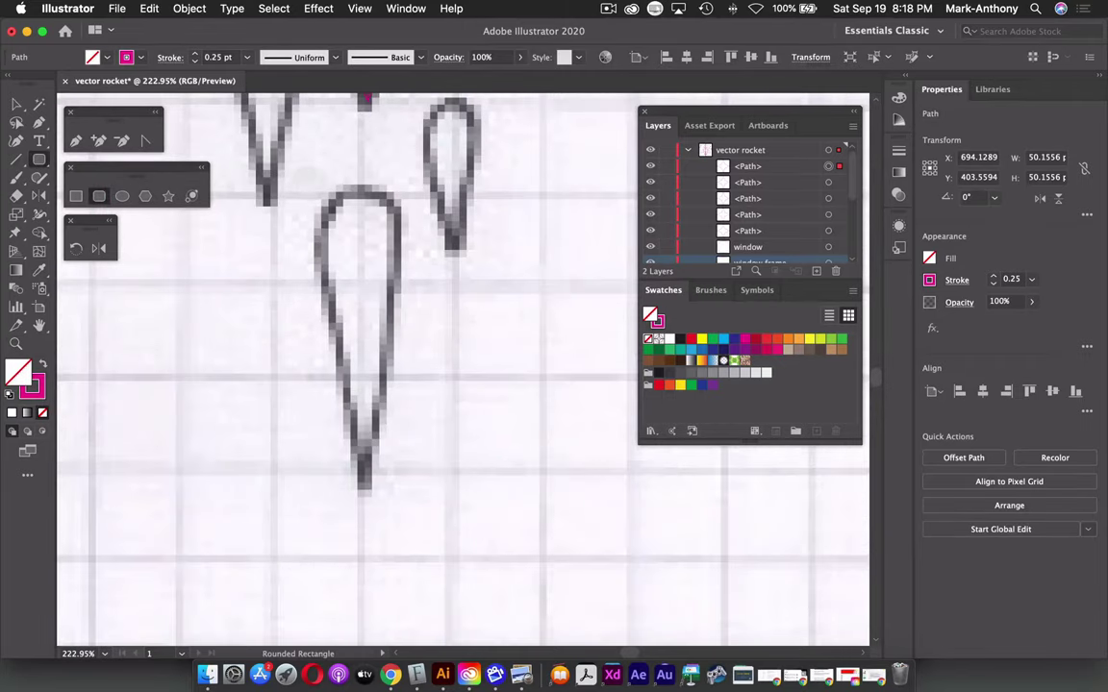
{"action": "mouse_move", "coordinate": [310, 183]}
{"action": "left_mouse_down"}
{"action": "mouse_move", "coordinate": [420, 334]}
{"action": "mouse_move", "coordinate": [401, 488]}
{"action": "mouse_move", "coordinate": [384, 489]}
{"action": "mouse_move", "coordinate": [399, 498]}
{"action": "mouse_move", "coordinate": [385, 488]}
{"action": "left_mouse_up"}
{"action": "key", "text": "Up"}
{"action": "key", "text": "Up"}
{"action": "key", "text": "Up"}
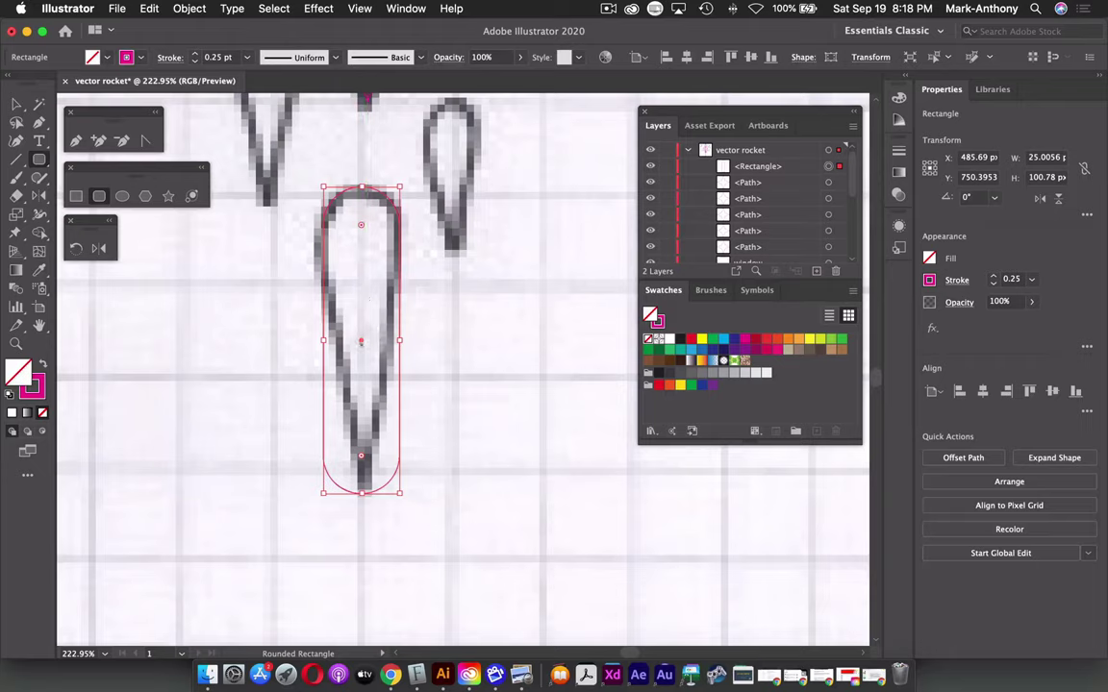
With Direct Selection, select the pill shape's left side anchor point.
{"action": "left_click", "coordinate": [119, 139]}
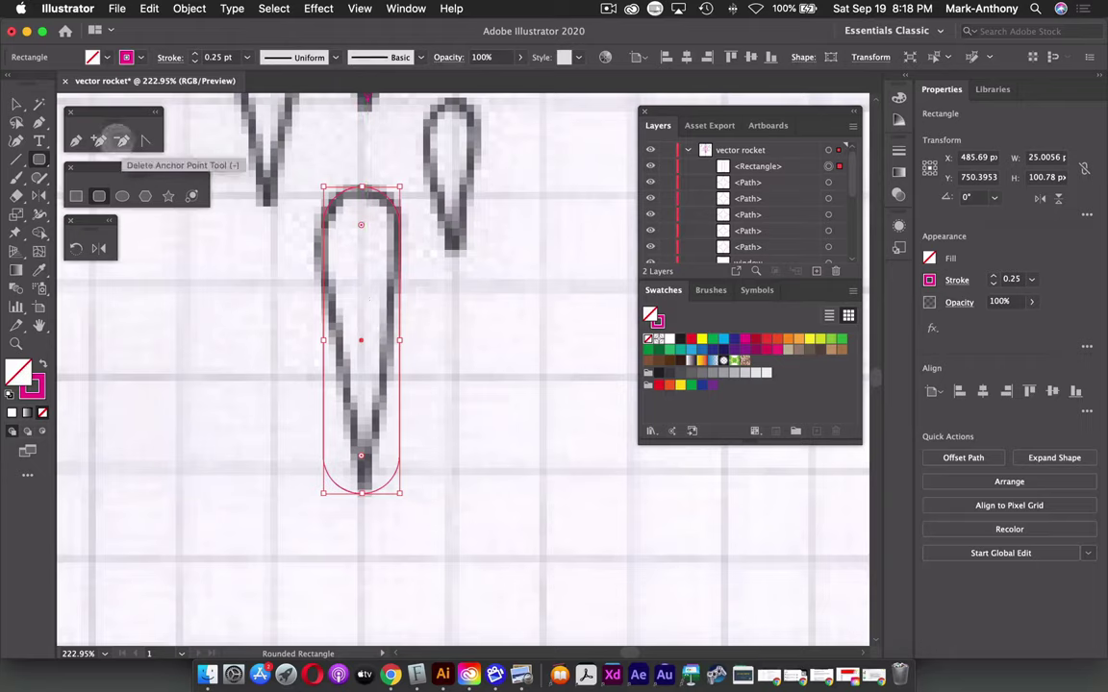
{"action": "left_click", "coordinate": [15, 102]}
{"action": "left_click", "coordinate": [23, 104]}
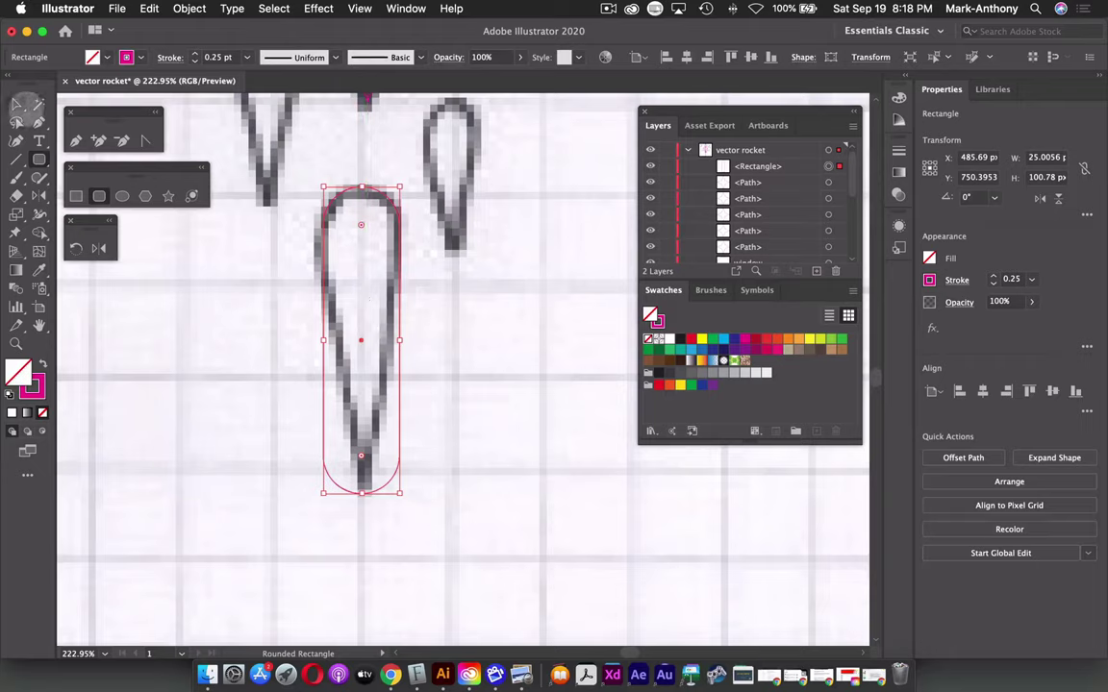
{"action": "left_click", "coordinate": [18, 118]}
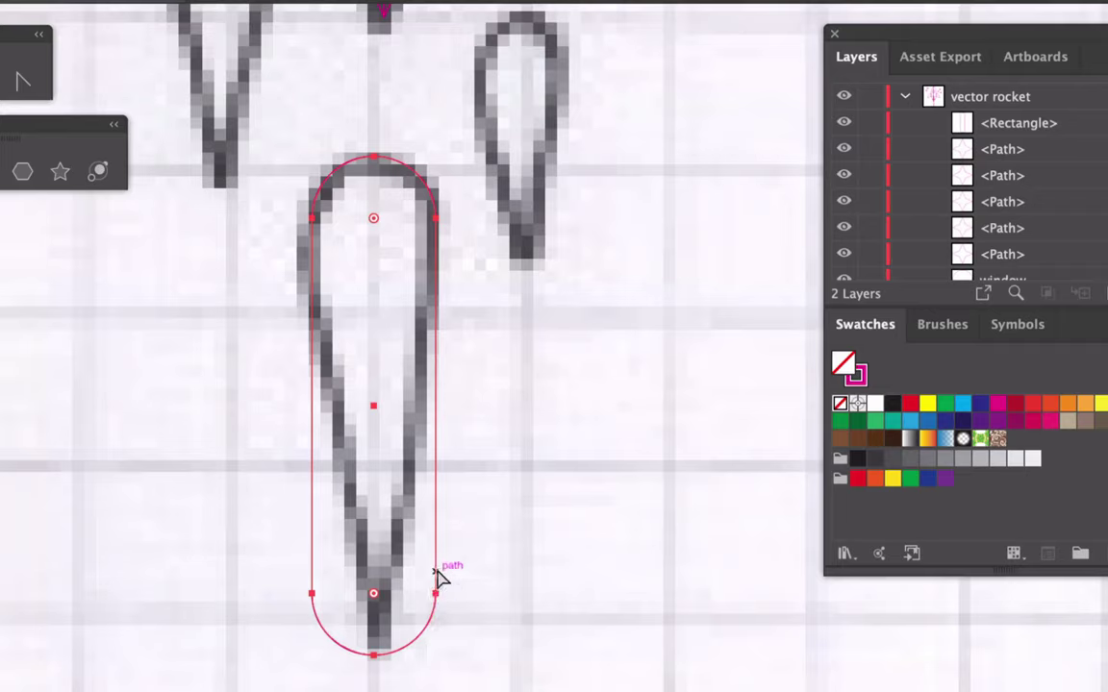
{"action": "left_click_drag", "start_coordinate": [485, 557], "coordinate": [529, 372]}
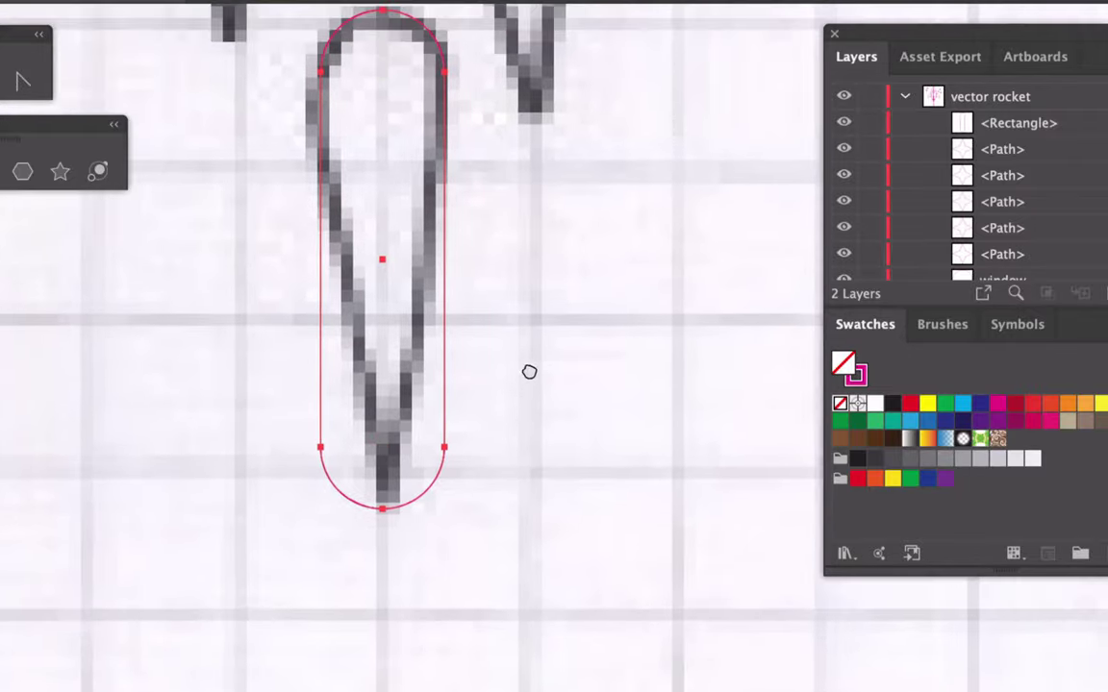
{"action": "left_click", "coordinate": [328, 87]}
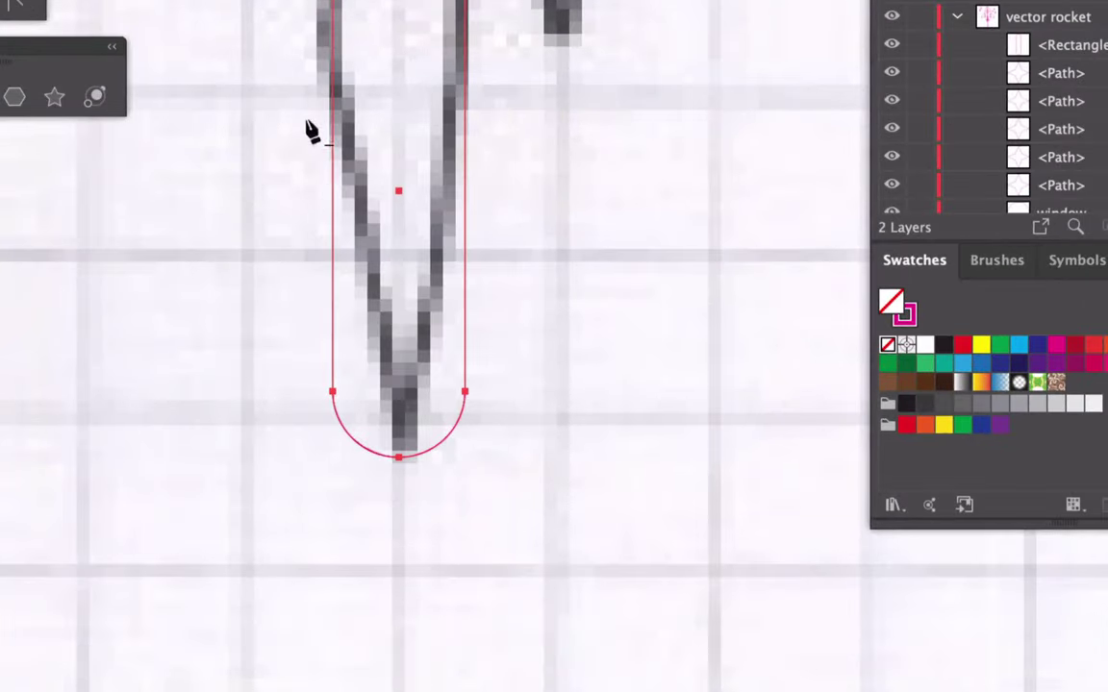
Remove the pill's left and right side anchors to form a pointed teardrop flame.
{"action": "left_click", "coordinate": [331, 393]}
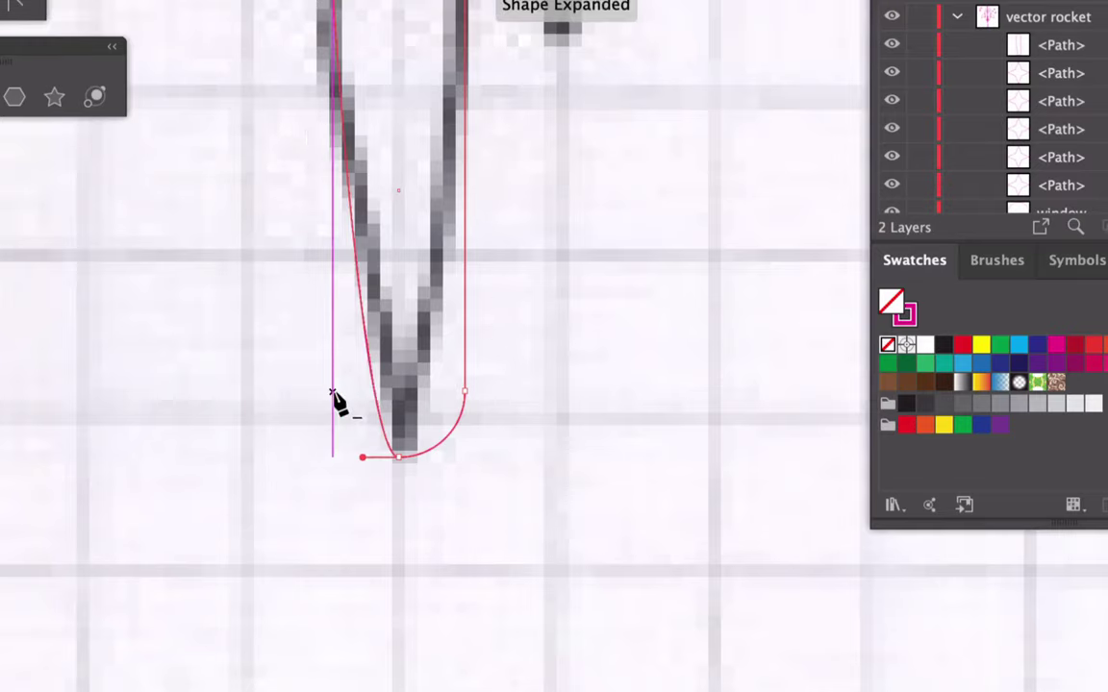
{"action": "left_click", "coordinate": [464, 390]}
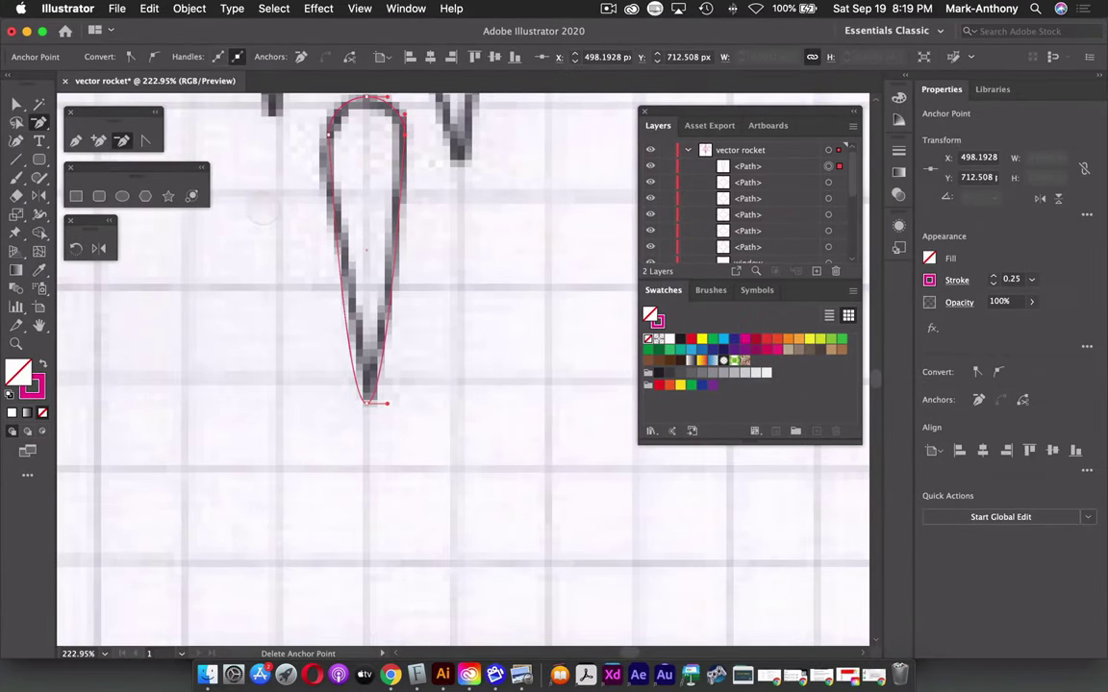
{"action": "key", "text": "v"}
Select the traced centre flame and pan down to reveal the side flames.
{"action": "left_click", "coordinate": [279, 192]}
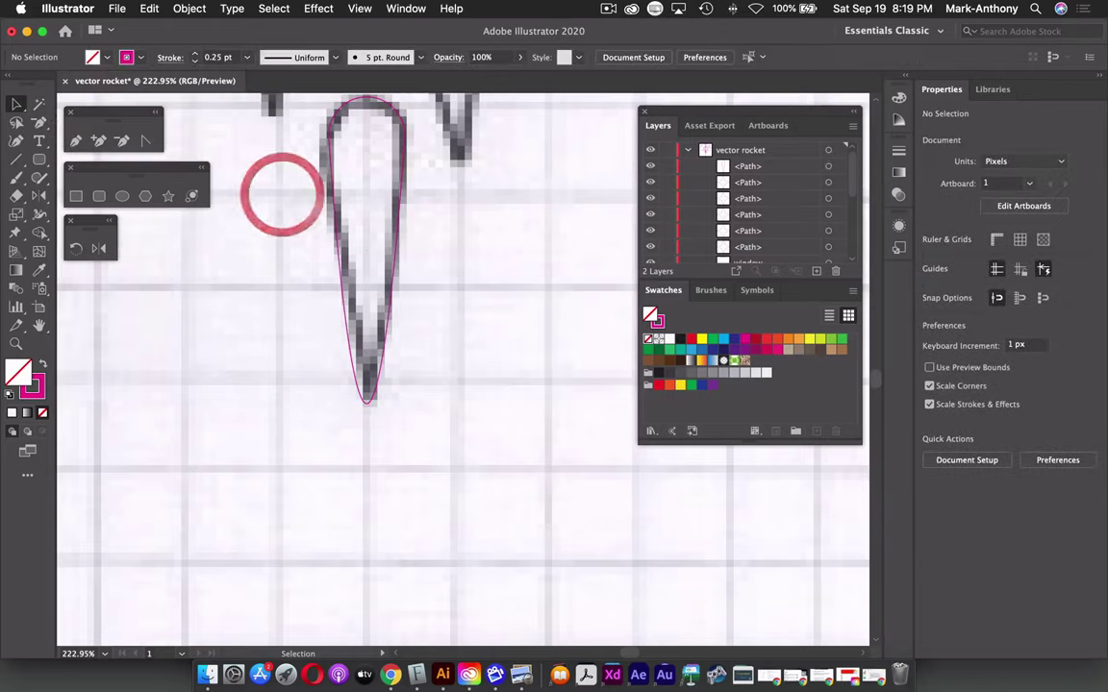
{"action": "left_click", "coordinate": [332, 170]}
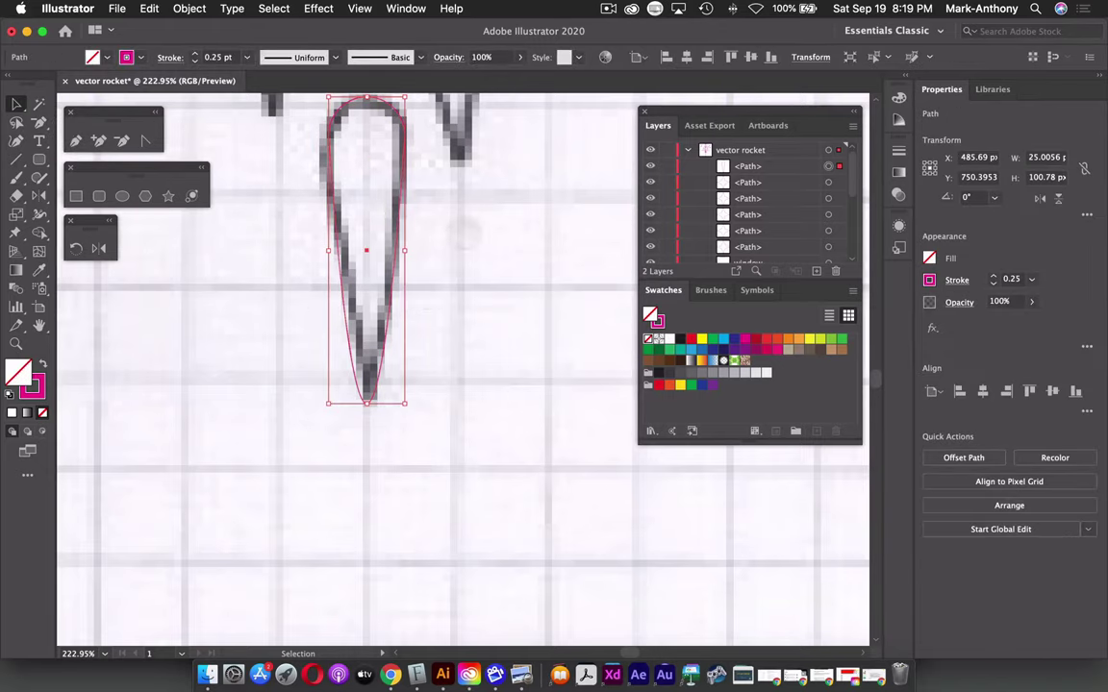
{"action": "left_click_drag", "start_coordinate": [462, 233], "coordinate": [491, 445]}
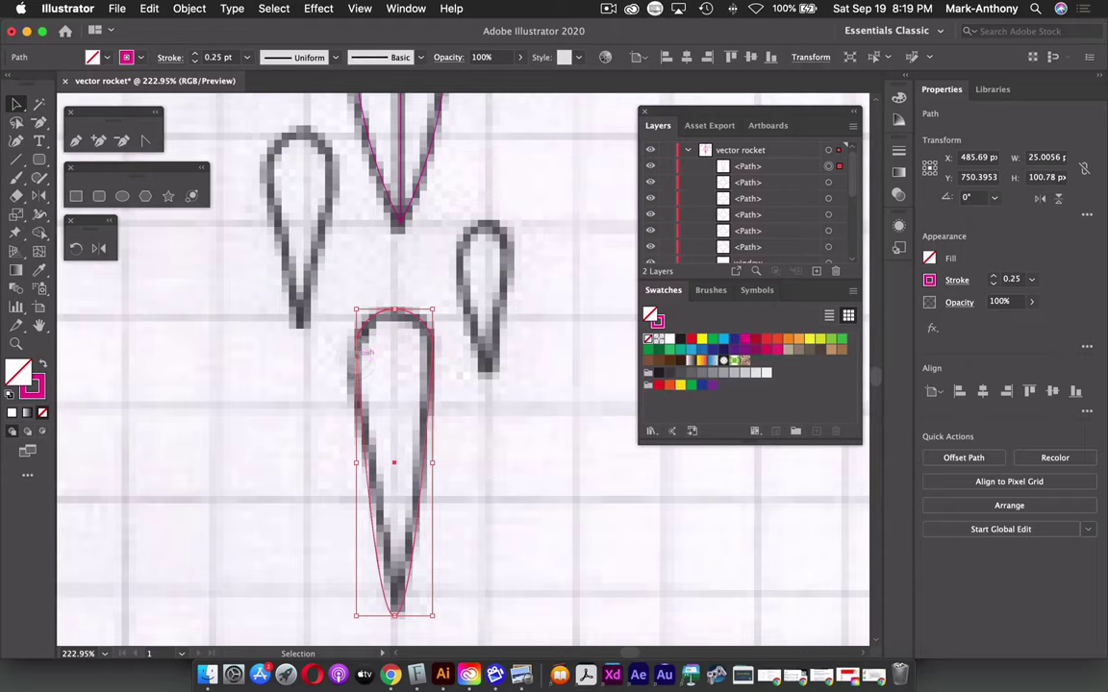
Copy the centre flame onto the left flame and resize it to fit.
{"action": "key", "text": "alt"}
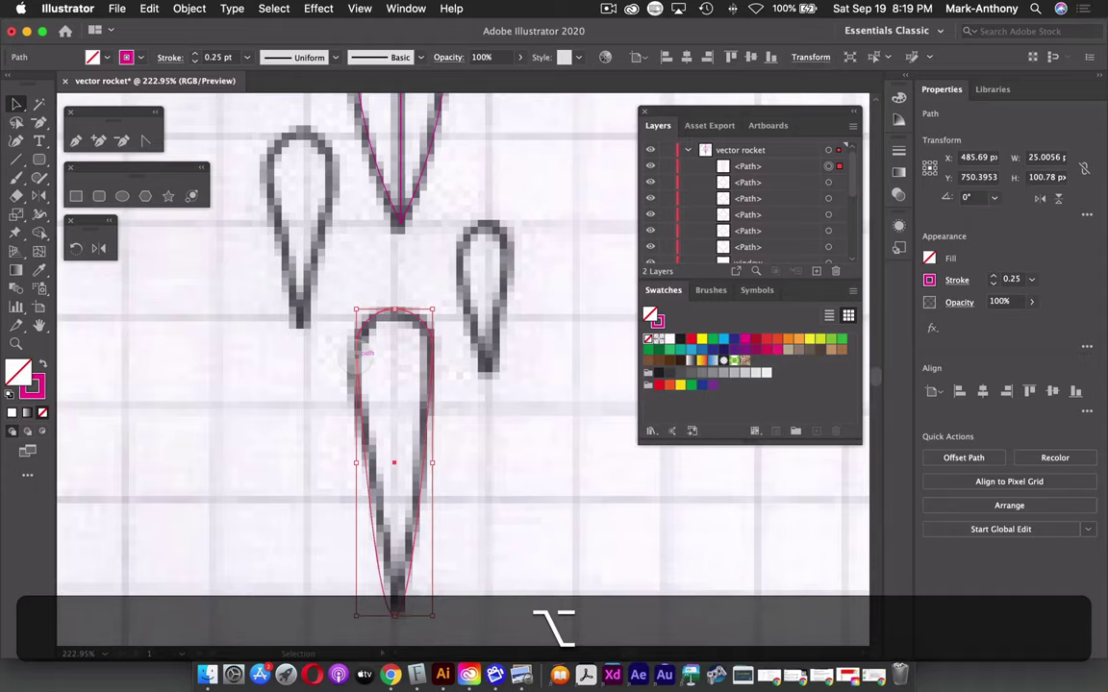
{"action": "left_click_drag", "start_coordinate": [357, 355], "coordinate": [268, 176]}
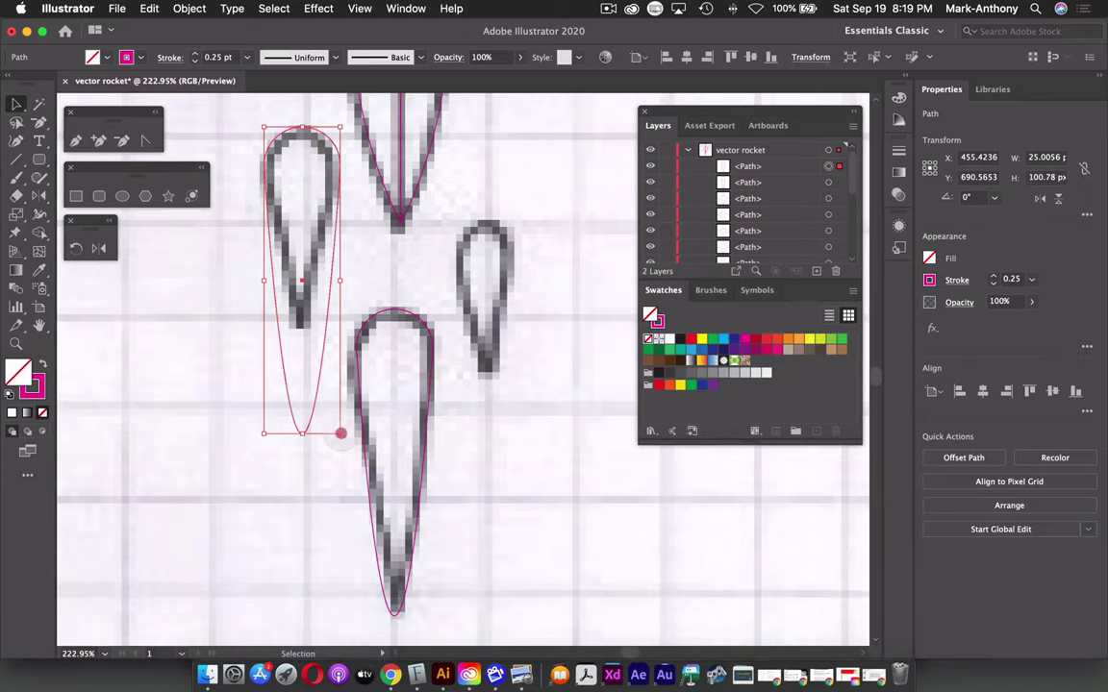
{"action": "left_click_drag", "start_coordinate": [340, 433], "coordinate": [312, 367]}
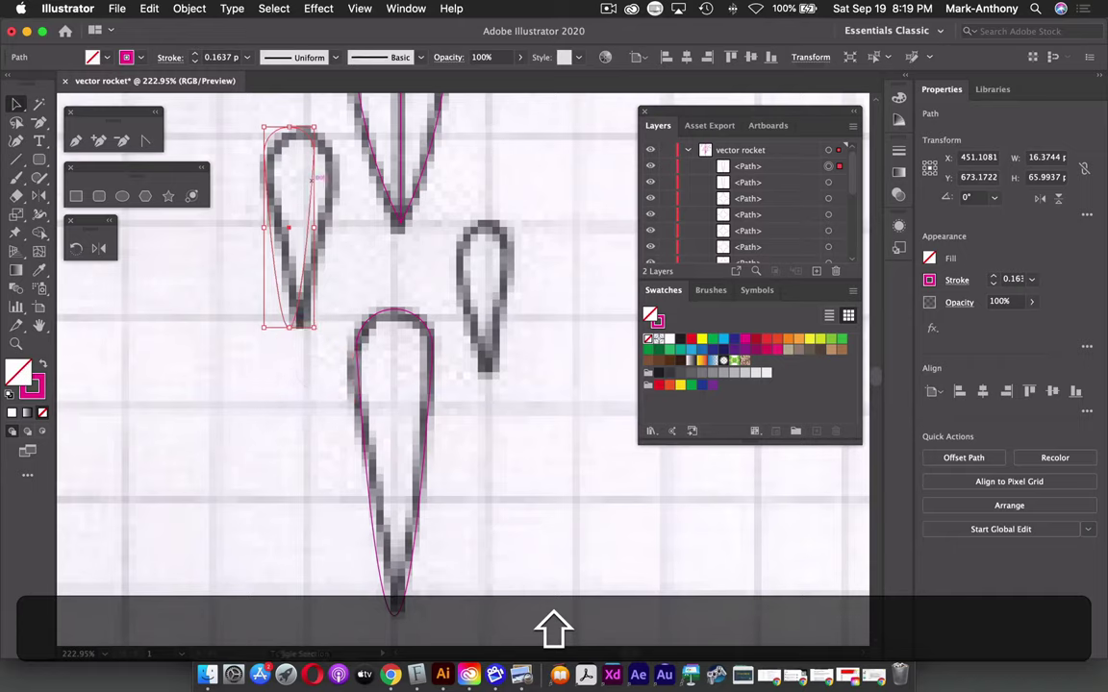
{"action": "left_click_drag", "start_coordinate": [315, 228], "coordinate": [332, 226]}
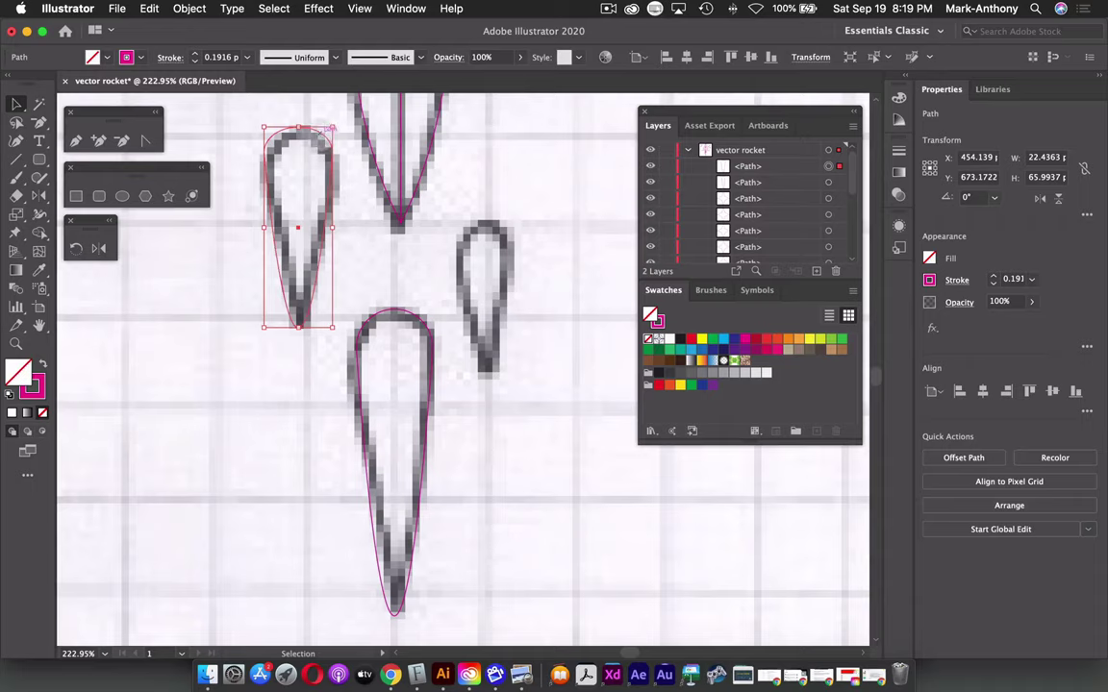
Copy the flame onto the right flame and resize it to about 18 × 55 px.
{"action": "key", "text": "alt"}
{"action": "left_click_drag", "start_coordinate": [327, 135], "coordinate": [507, 225]}
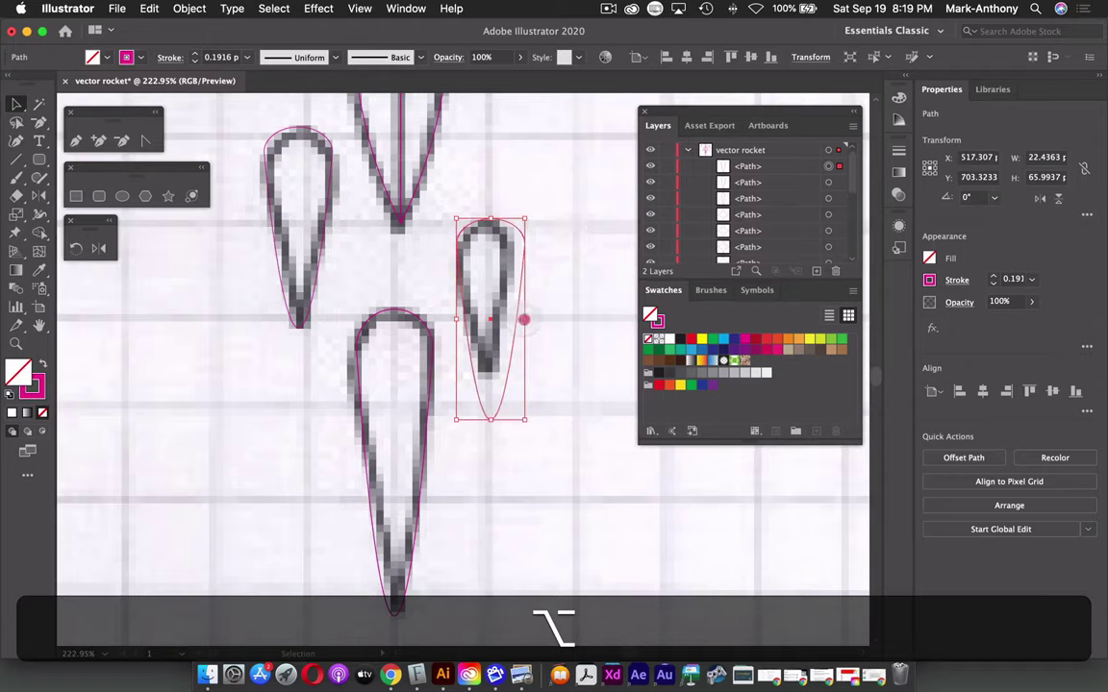
{"action": "left_click_drag", "start_coordinate": [524, 320], "coordinate": [514, 320]}
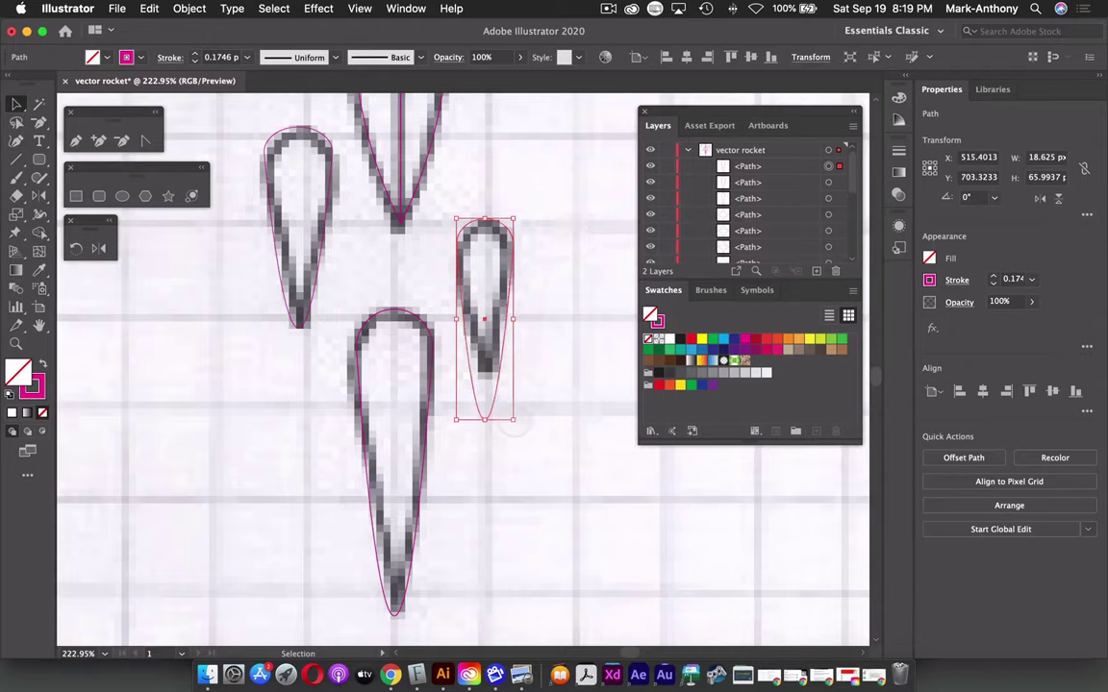
{"action": "left_click_drag", "start_coordinate": [514, 421], "coordinate": [505, 385]}
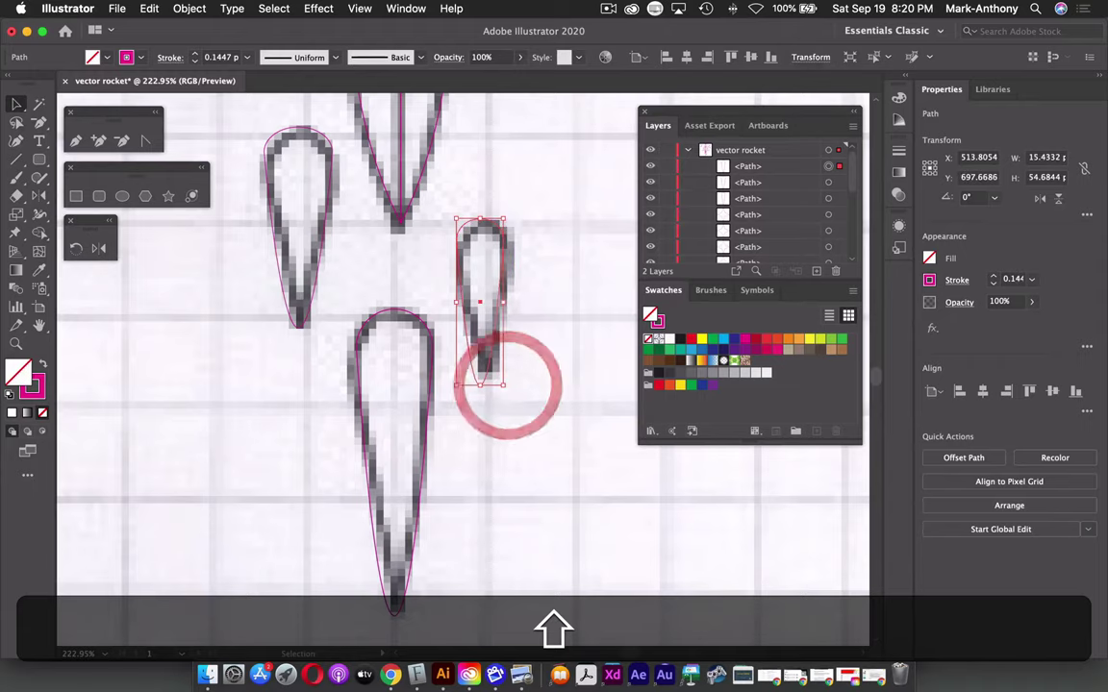
{"action": "left_click_drag", "start_coordinate": [503, 302], "coordinate": [513, 302]}
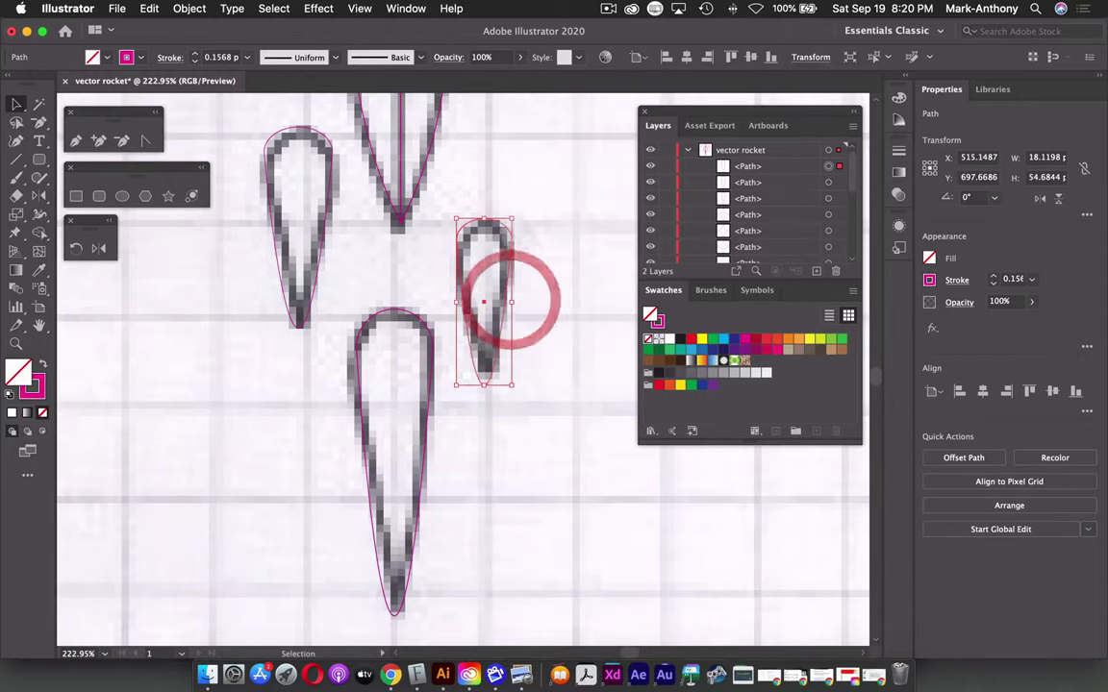
{"action": "key", "text": "ctrl"}
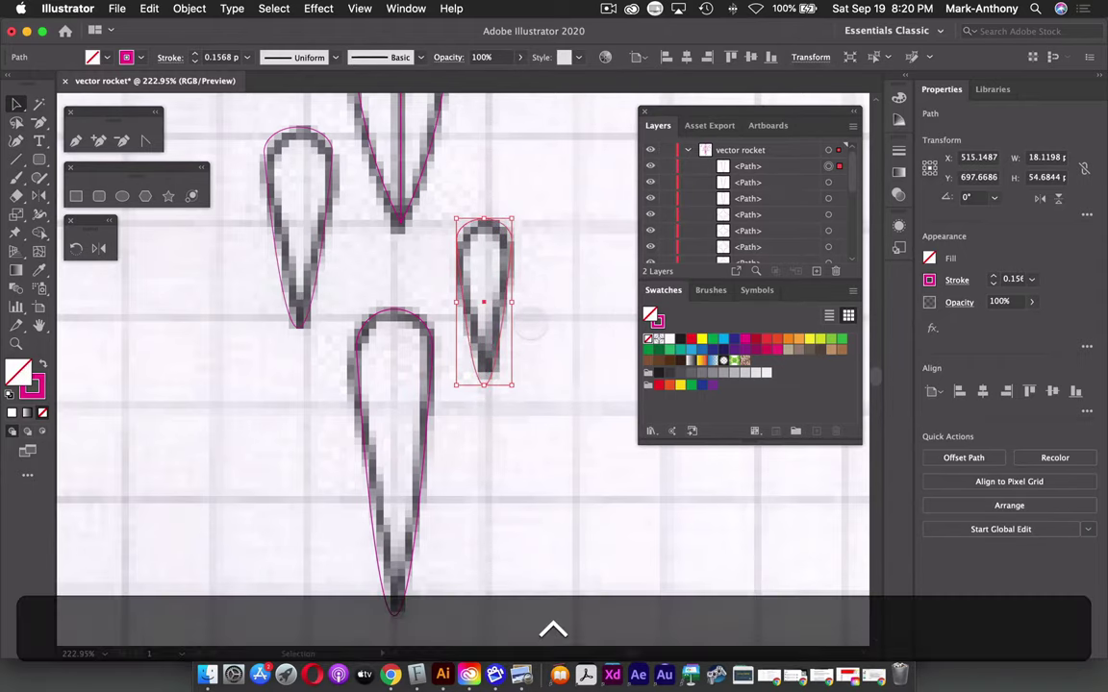
{"action": "key", "text": "super+0"}
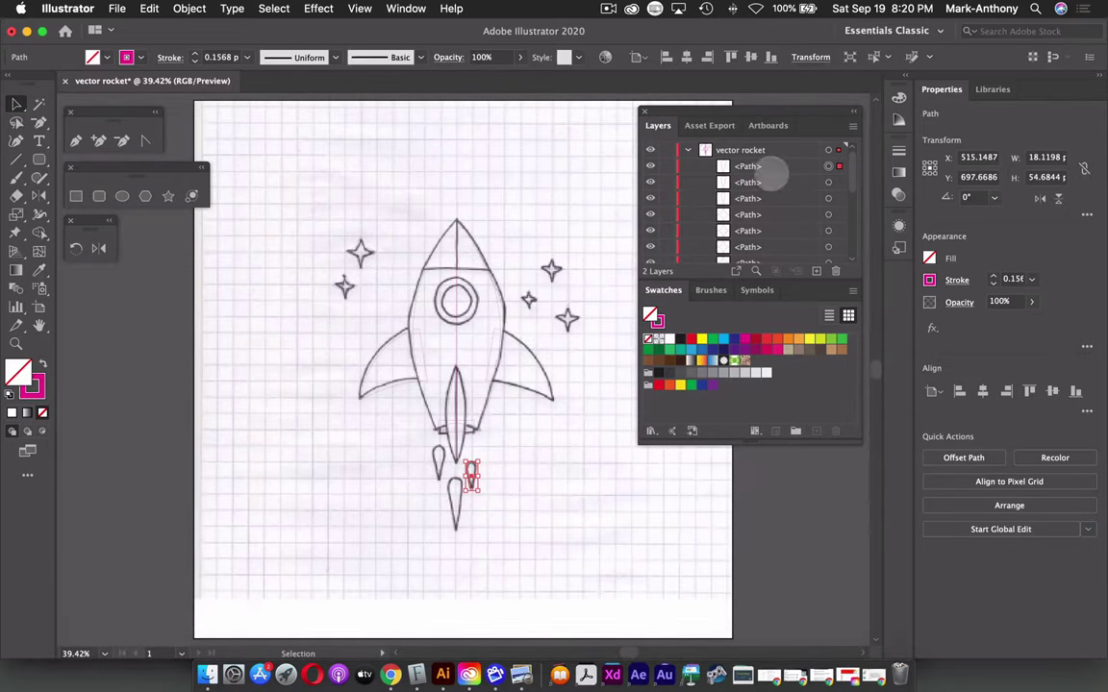
Name the three flame paths 'flame' in the Layers panel.
{"action": "key", "text": "ctrl"}
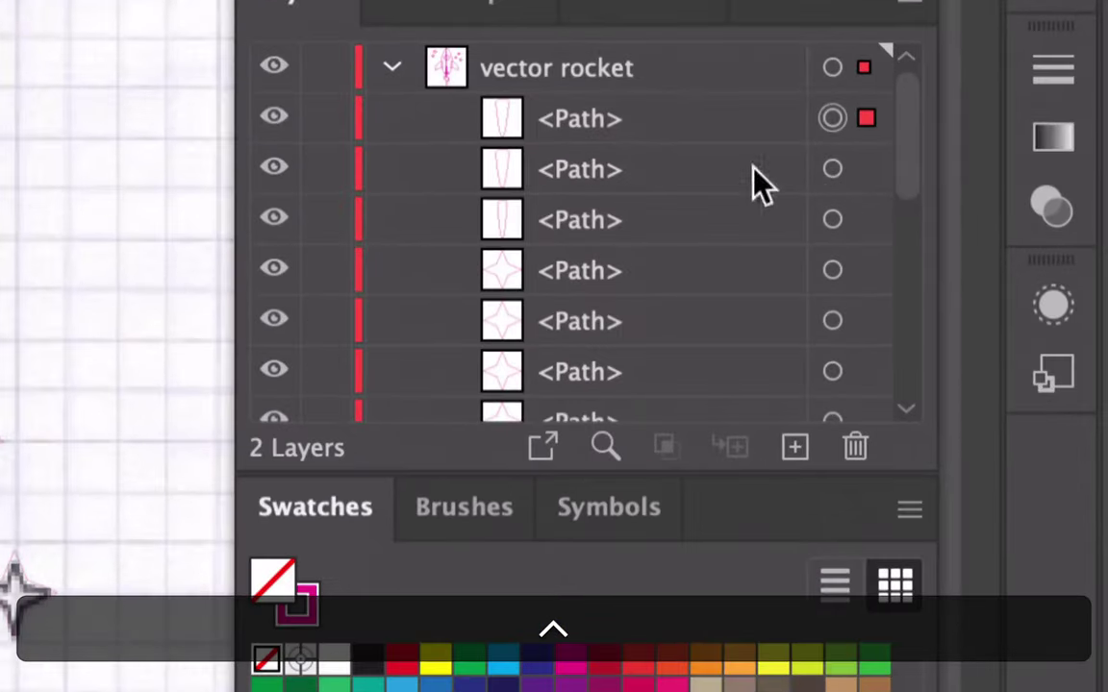
{"action": "double_click", "coordinate": [588, 119]}
{"action": "type", "text": "flame"}
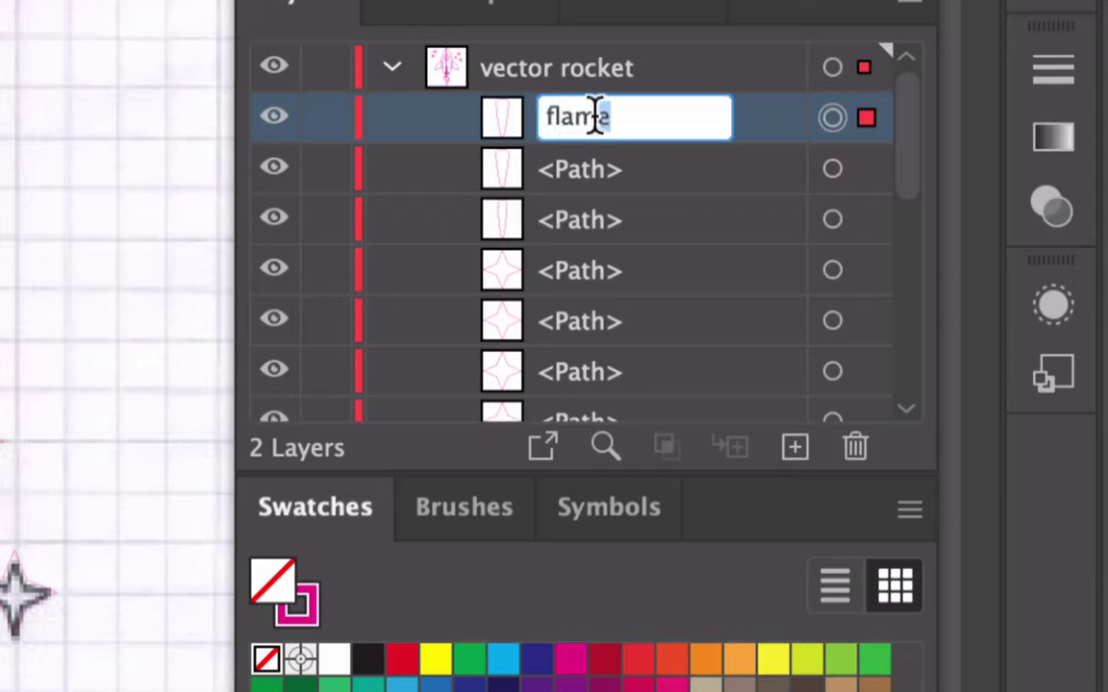
{"action": "left_click_drag", "start_coordinate": [600, 117], "coordinate": [527, 116]}
{"action": "key", "text": "super+c"}
{"action": "key", "text": "super"}
{"action": "double_click", "coordinate": [589, 170]}
{"action": "key", "text": "super+v"}
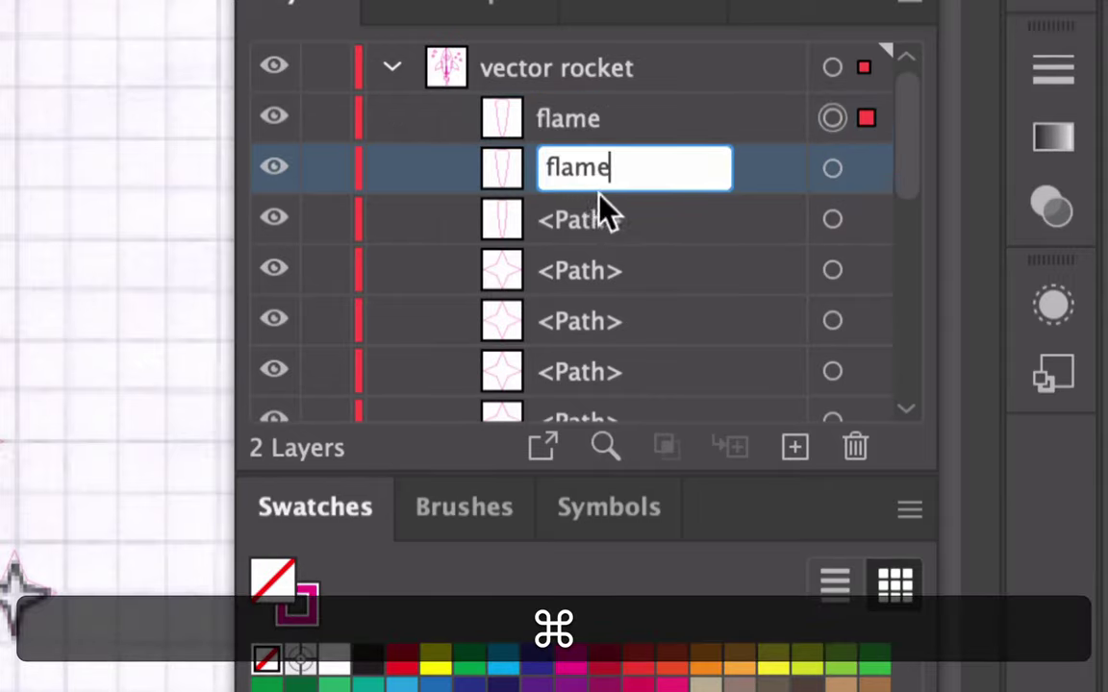
{"action": "left_click", "coordinate": [593, 220]}
{"action": "double_click", "coordinate": [592, 219]}
{"action": "key", "text": "super+v"}
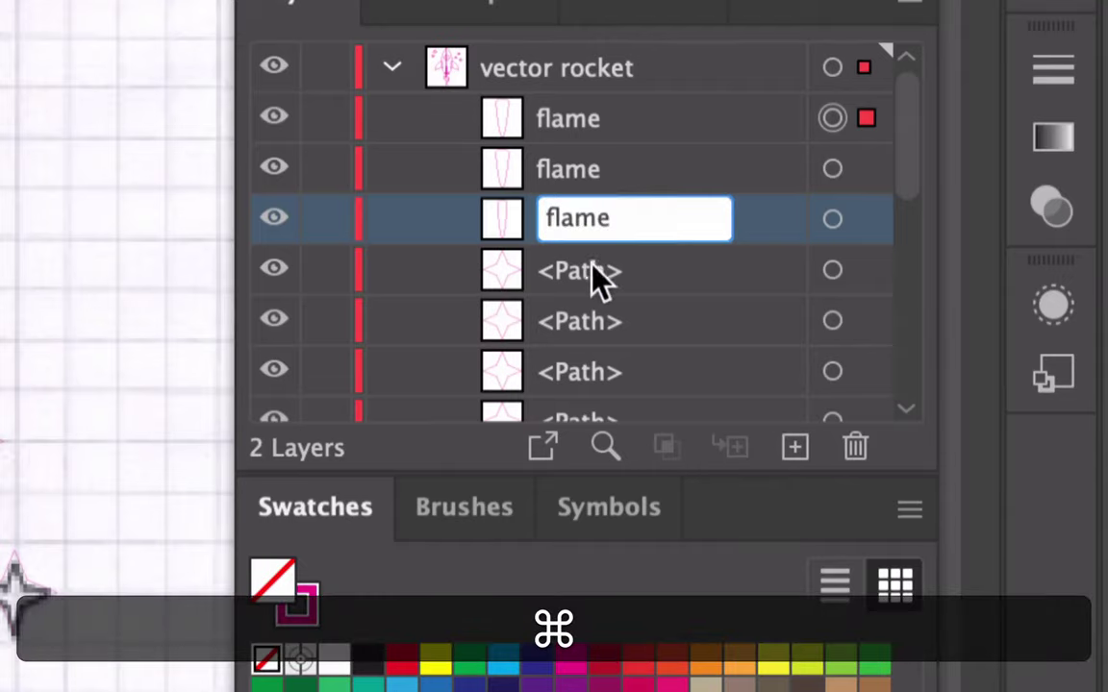
Name the five star paths 'star' in the Layers panel.
{"action": "double_click", "coordinate": [592, 270]}
{"action": "type", "text": "star"}
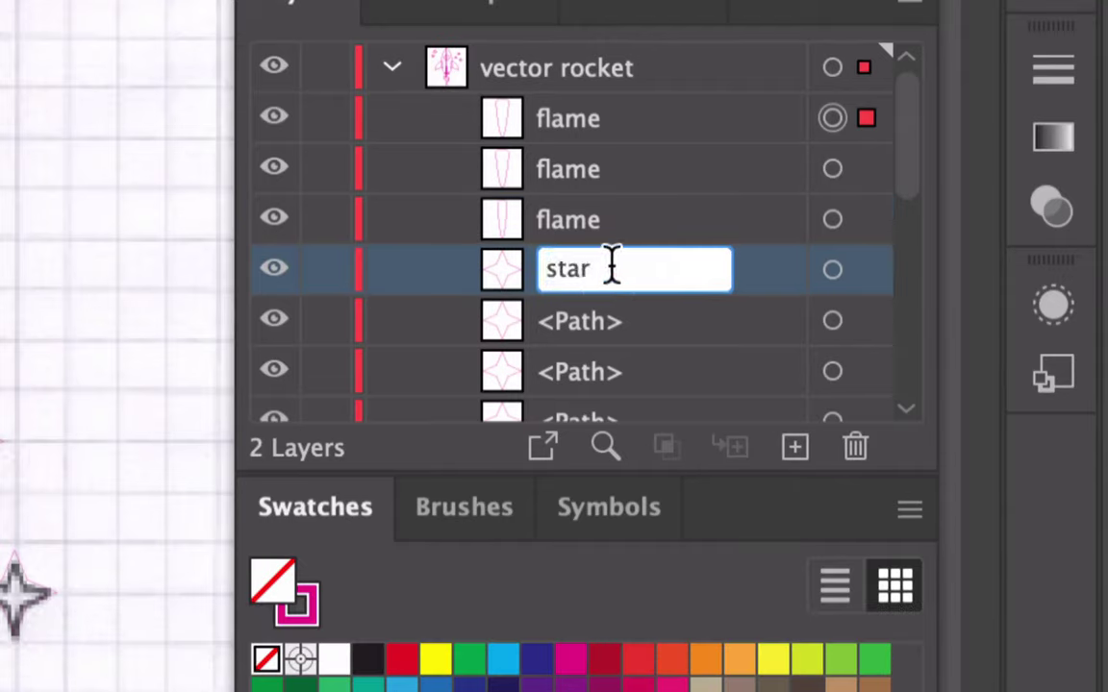
{"action": "left_click_drag", "start_coordinate": [610, 267], "coordinate": [520, 267]}
{"action": "key", "text": "super+c"}
{"action": "double_click", "coordinate": [579, 321]}
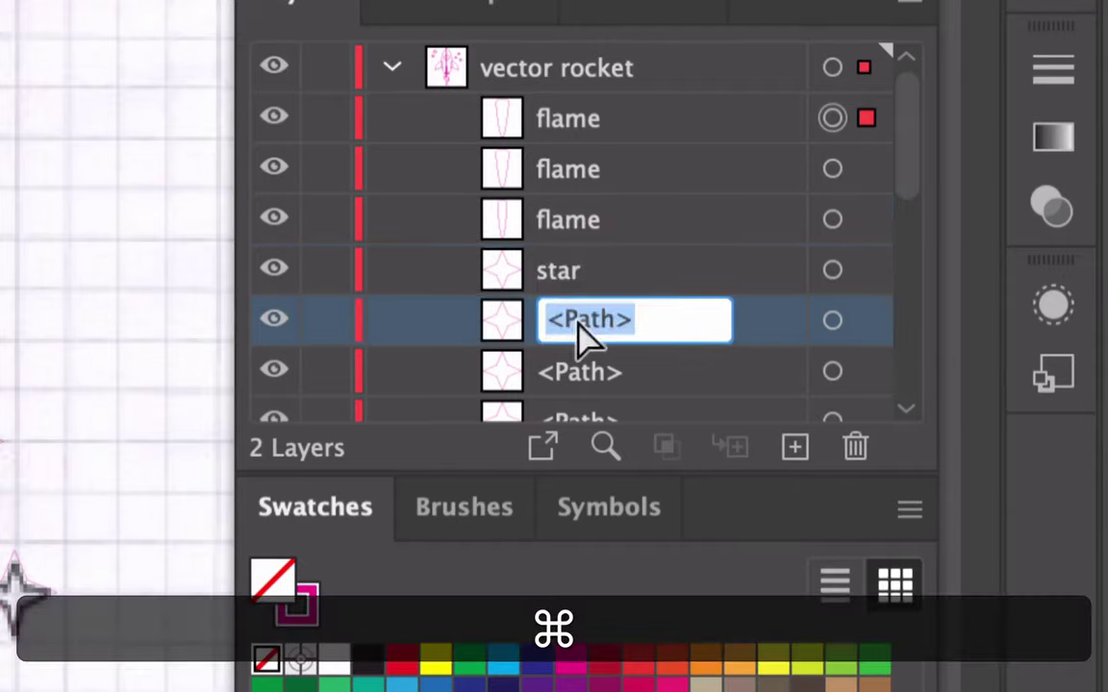
{"action": "key", "text": "super+v"}
{"action": "double_click", "coordinate": [586, 372]}
{"action": "key", "text": "super+v"}
{"action": "scroll", "coordinate": [616, 363], "scroll_direction": "down", "scroll_amount": 5}
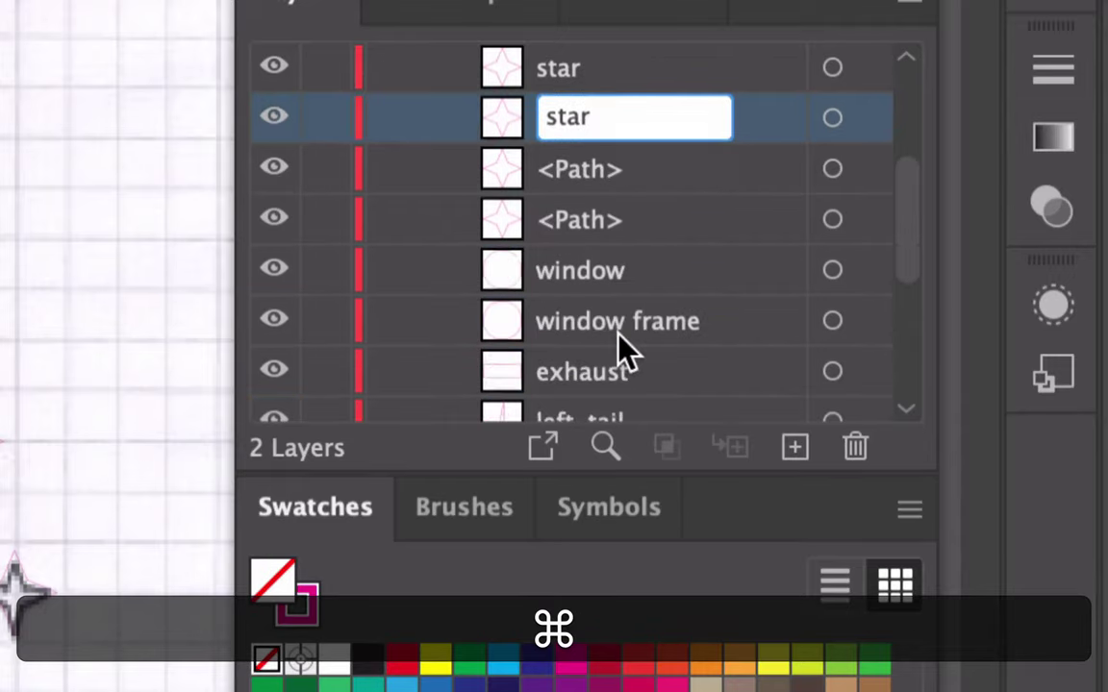
{"action": "double_click", "coordinate": [577, 173]}
{"action": "key", "text": "super+v"}
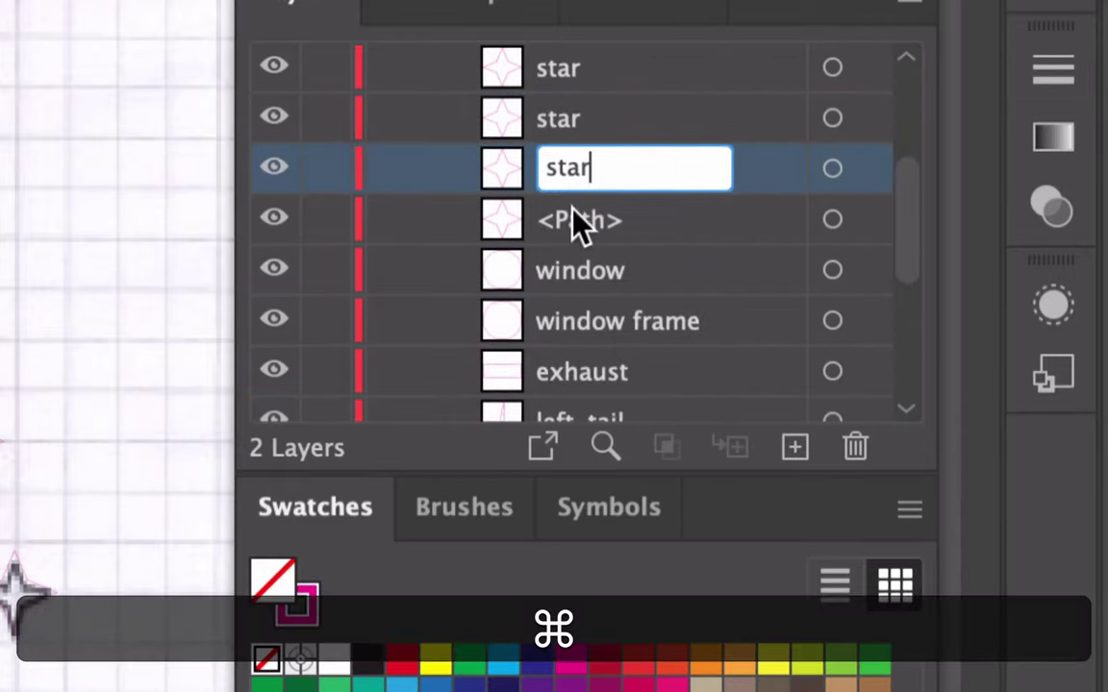
{"action": "double_click", "coordinate": [575, 218]}
{"action": "key", "text": "super+v"}
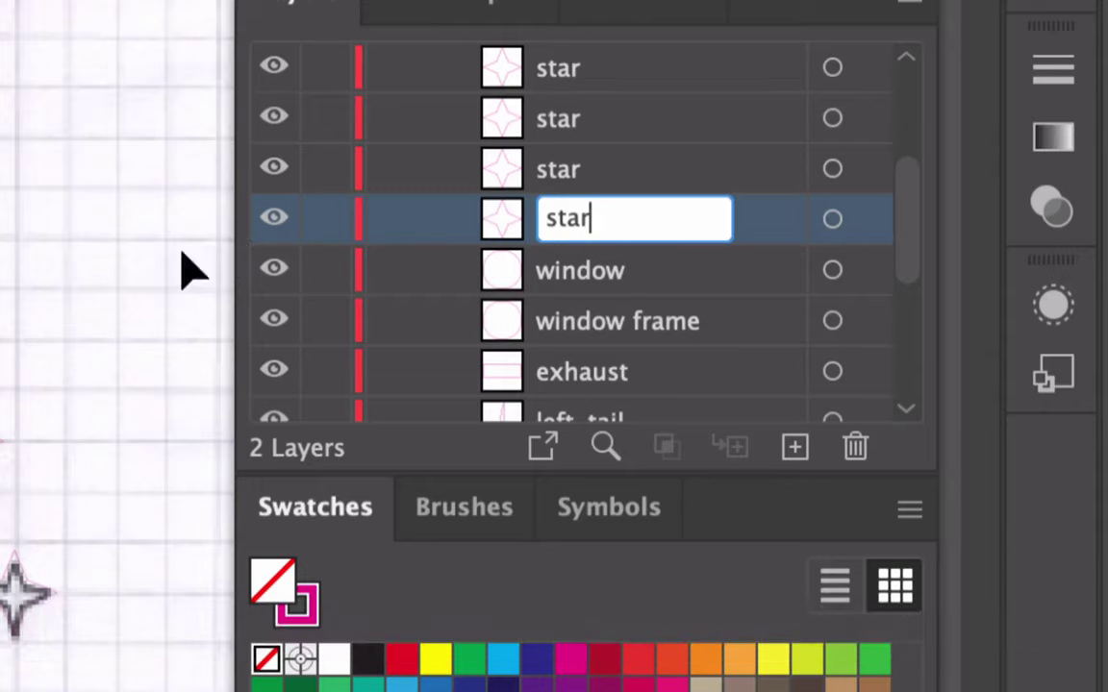
{"action": "left_click", "coordinate": [643, 262]}
{"action": "scroll", "coordinate": [620, 235], "scroll_direction": "down", "scroll_amount": 4}
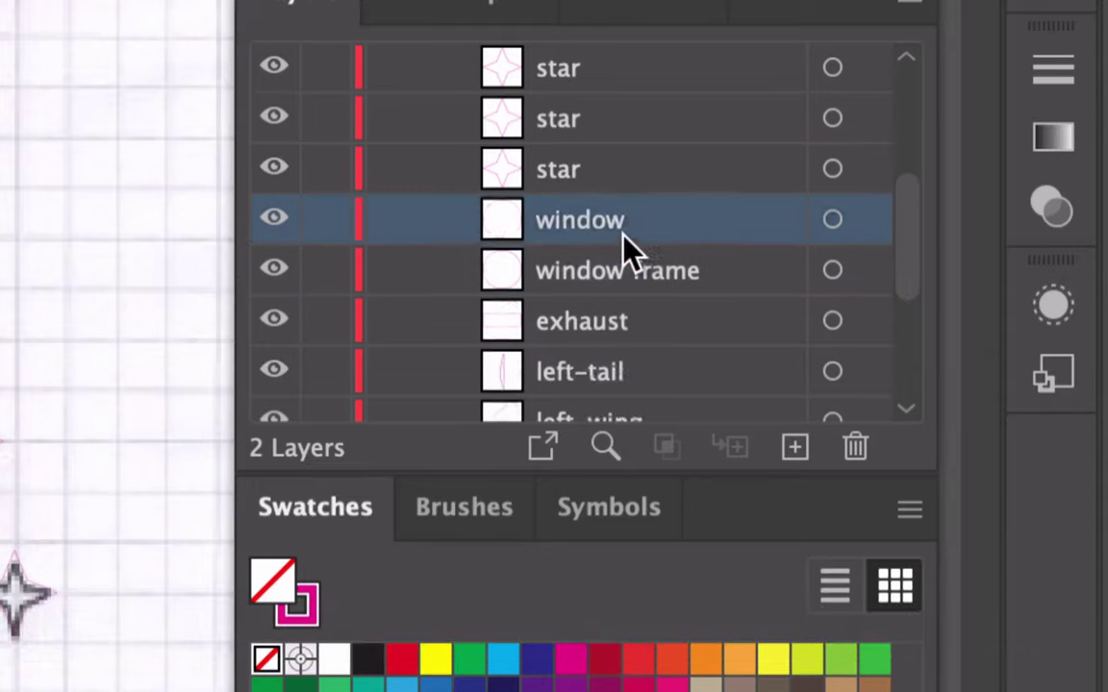
{"action": "scroll", "coordinate": [623, 239], "scroll_direction": "up", "scroll_amount": 6}
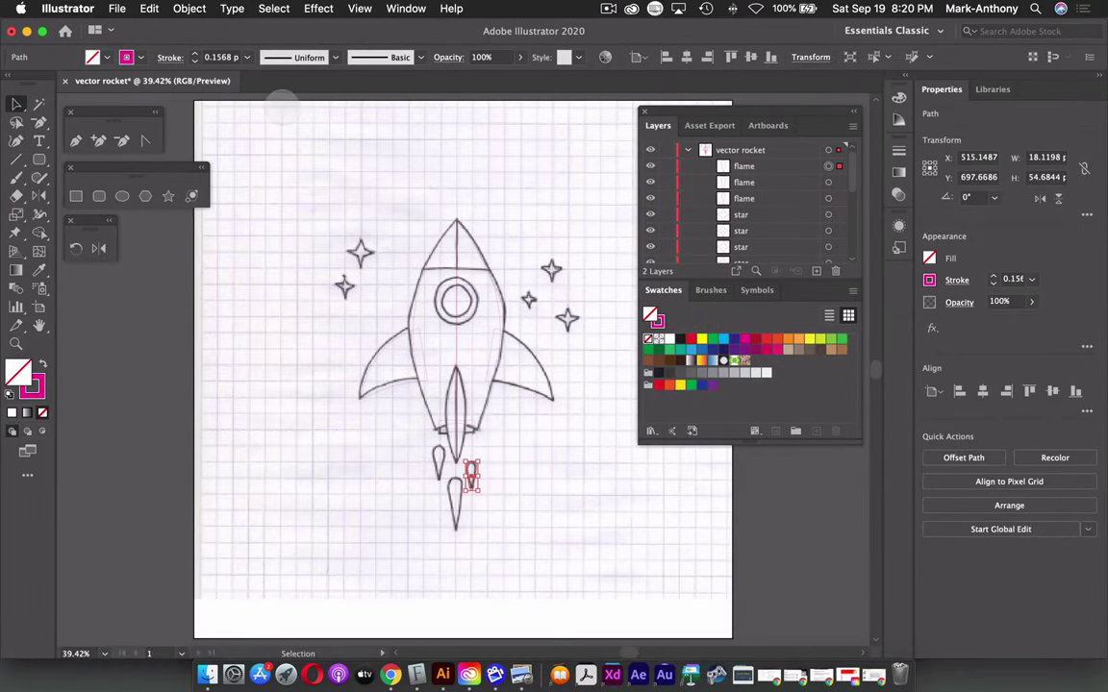
Save as vector rocket.ai in a new desktop vector-rocket folder, keeping Illustrator 2020 format.
{"action": "key", "text": "super"}
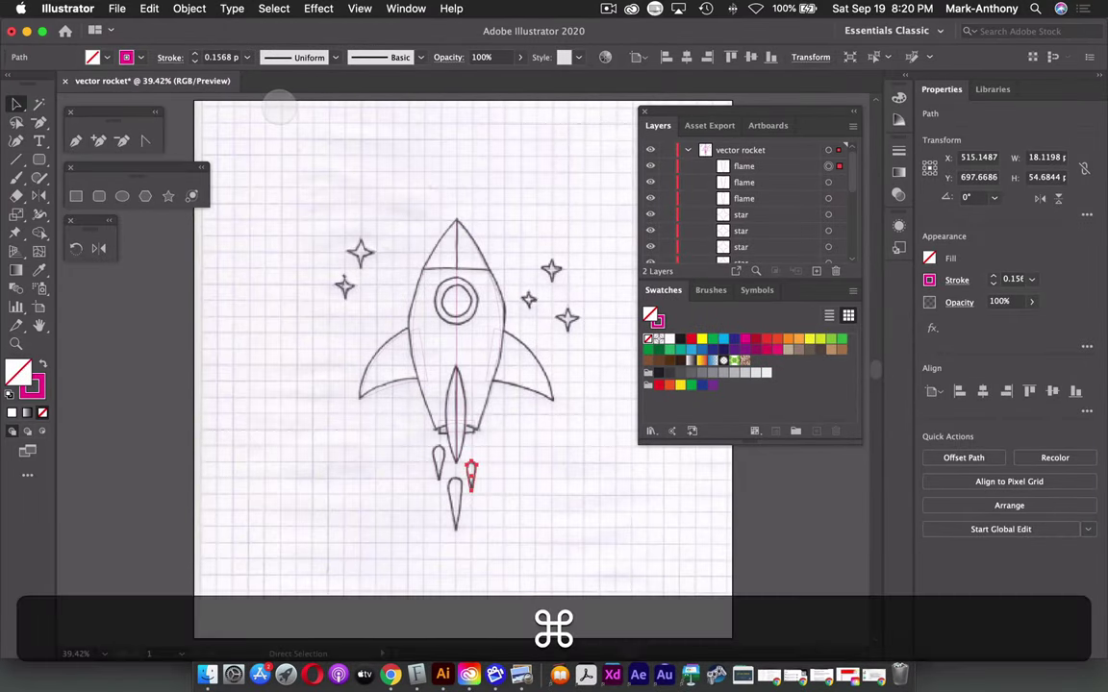
{"action": "key", "text": "super+s"}
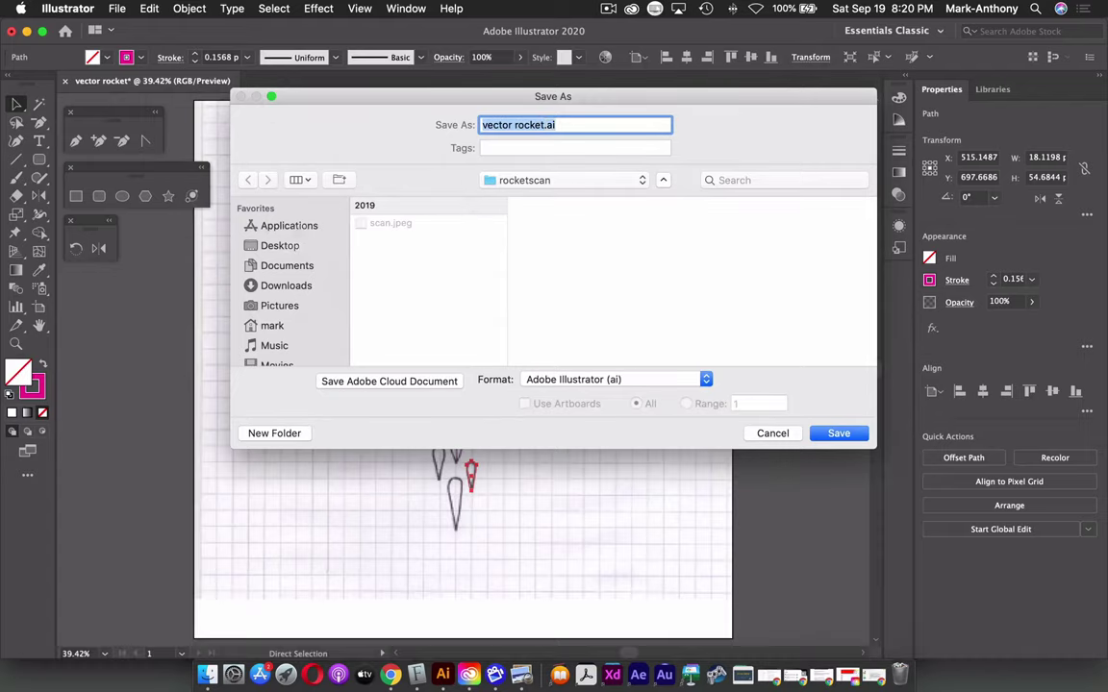
{"action": "left_click", "coordinate": [297, 245]}
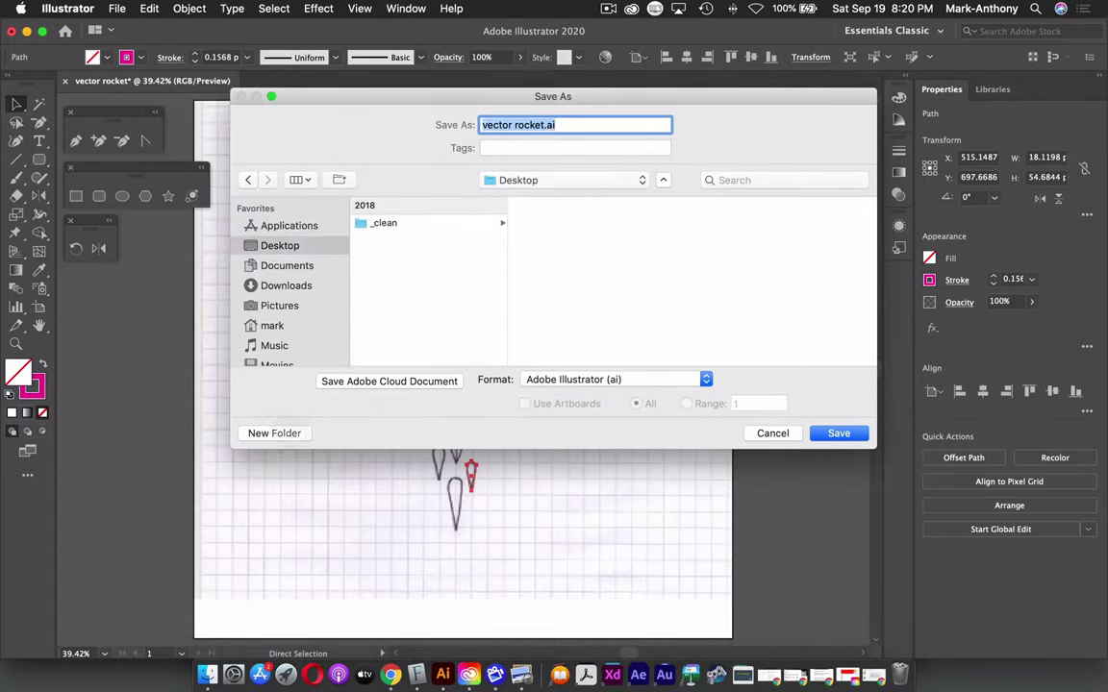
{"action": "left_click", "coordinate": [274, 433]}
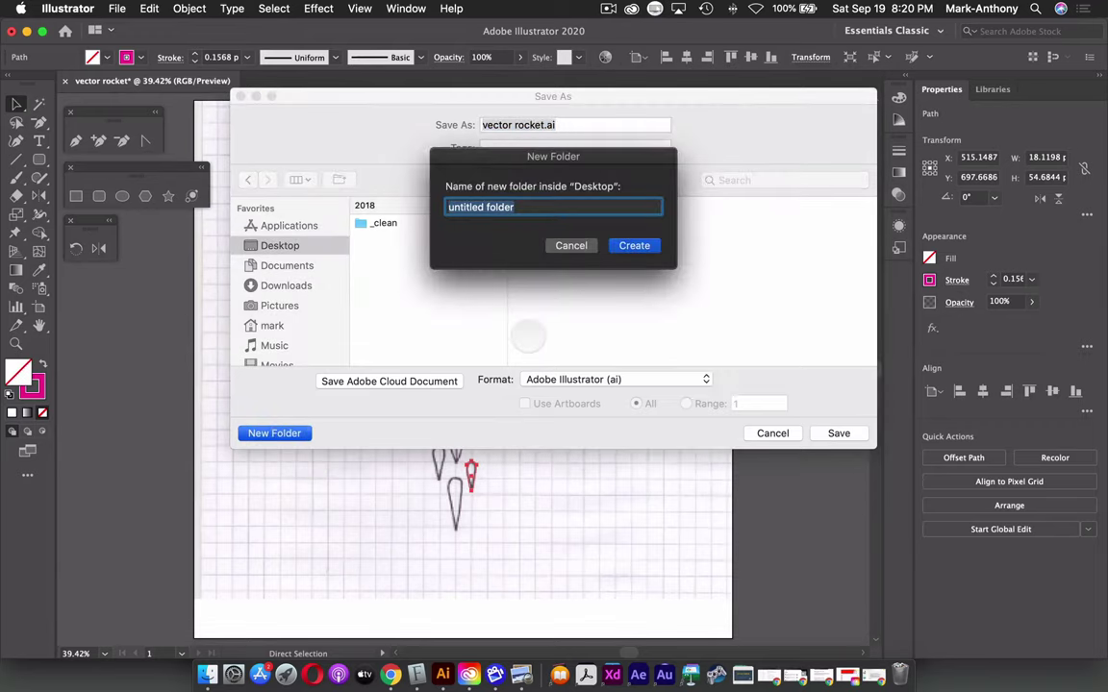
{"action": "type", "text": "vector-rocket"}
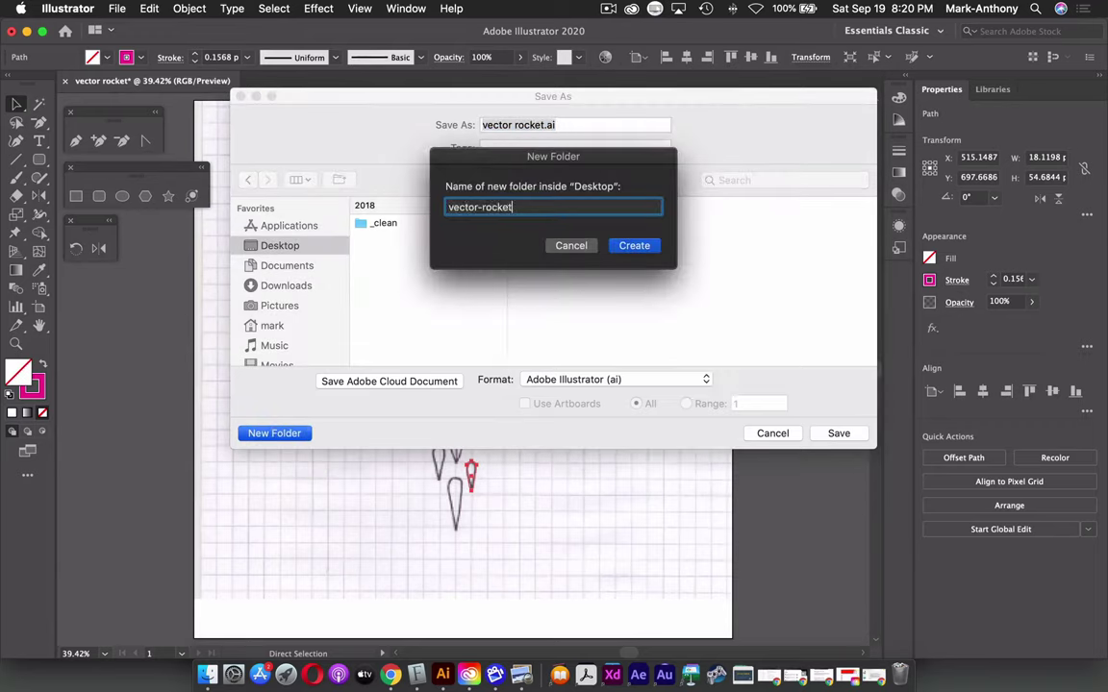
{"action": "key", "text": "Return"}
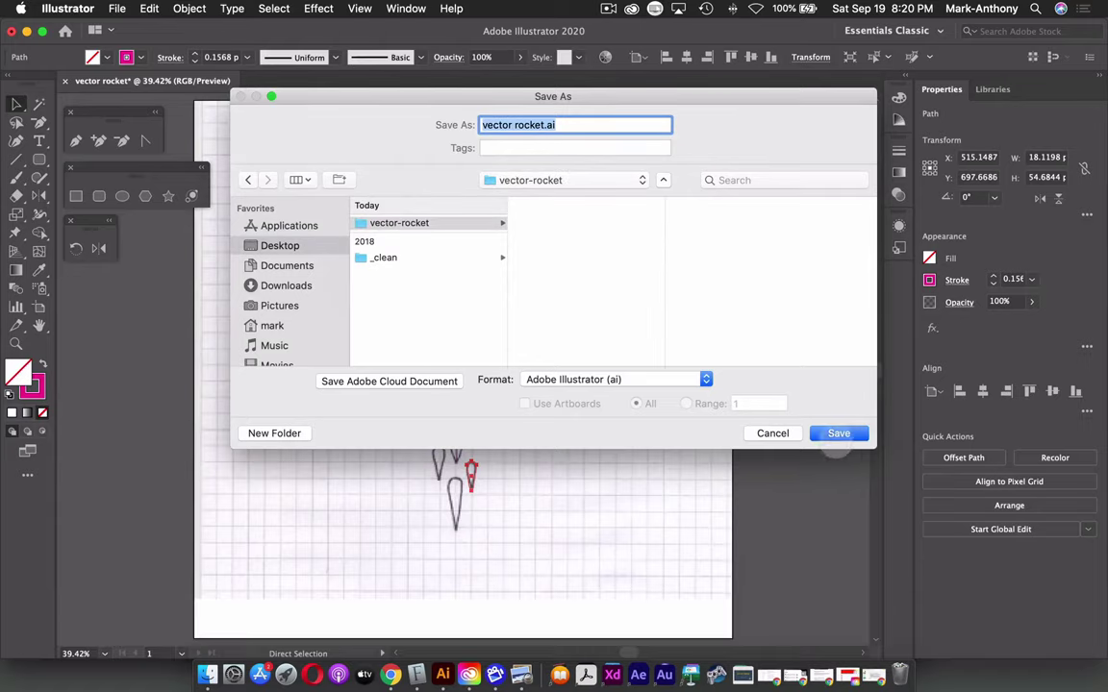
{"action": "left_click", "coordinate": [836, 432]}
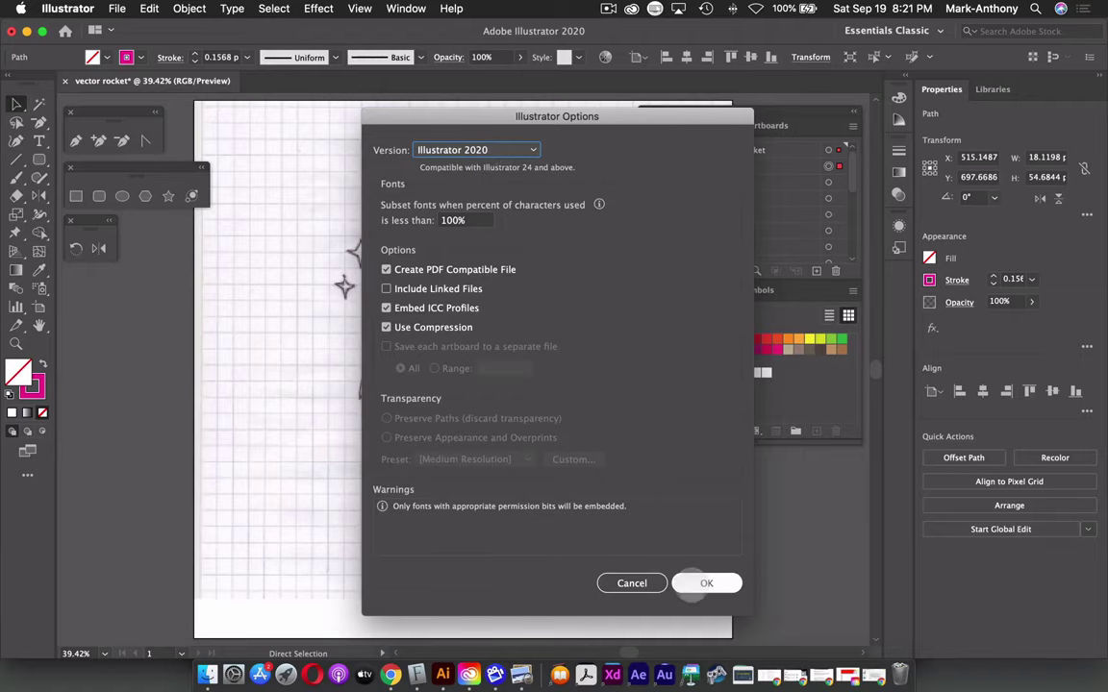
{"action": "left_click", "coordinate": [705, 582]}
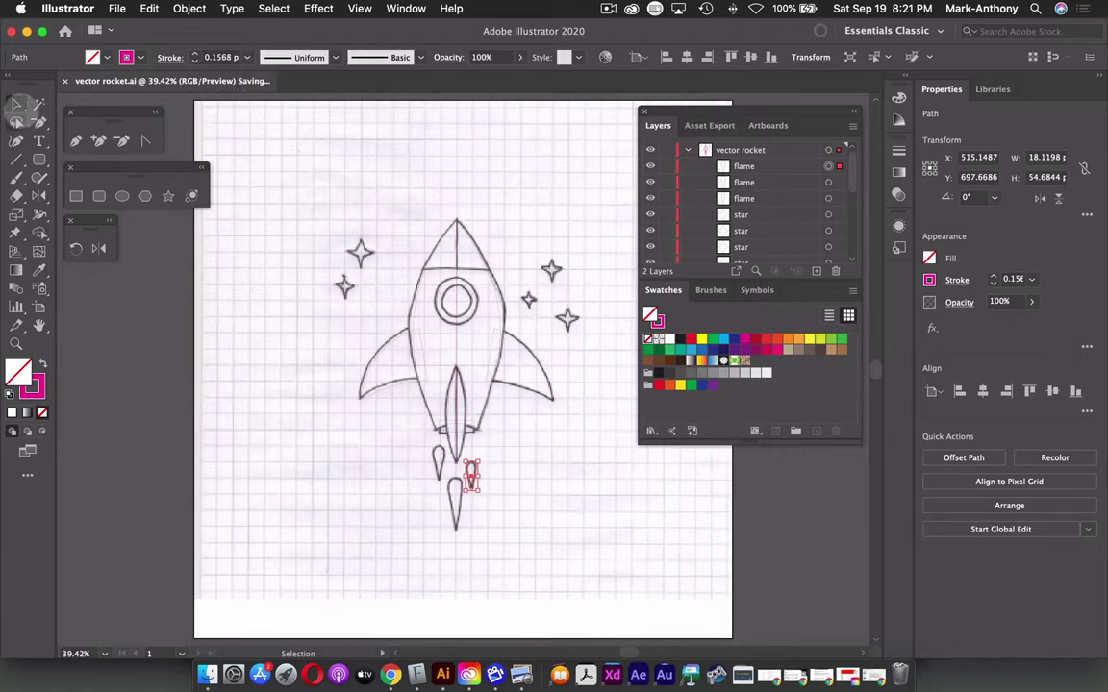
{"action": "left_click", "coordinate": [18, 103]}
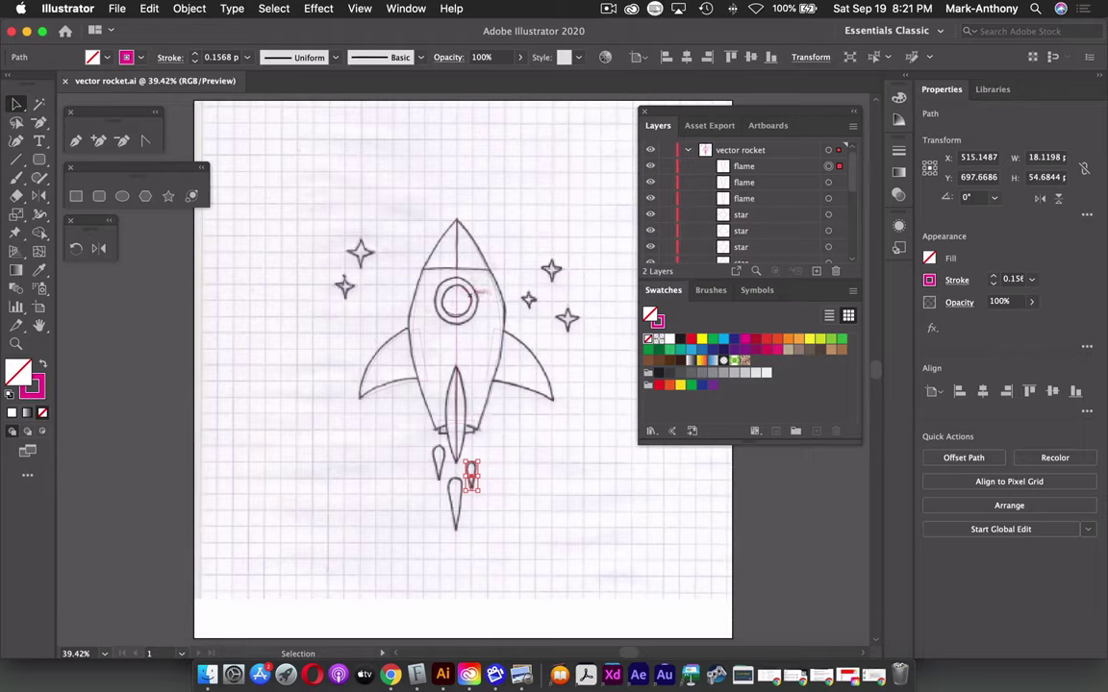
{"action": "left_click_drag", "start_coordinate": [383, 265], "coordinate": [463, 272]}
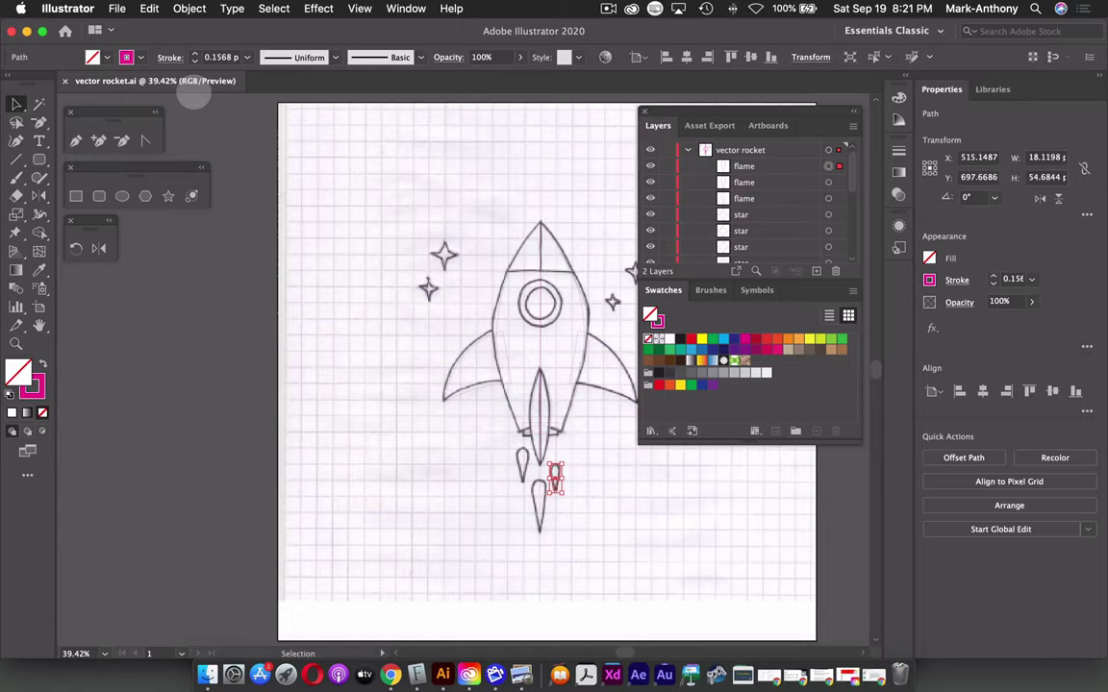
Pick vector-badge-rocket.jpg from the rocketscan location to place as a linked image.
{"action": "left_click", "coordinate": [117, 8]}
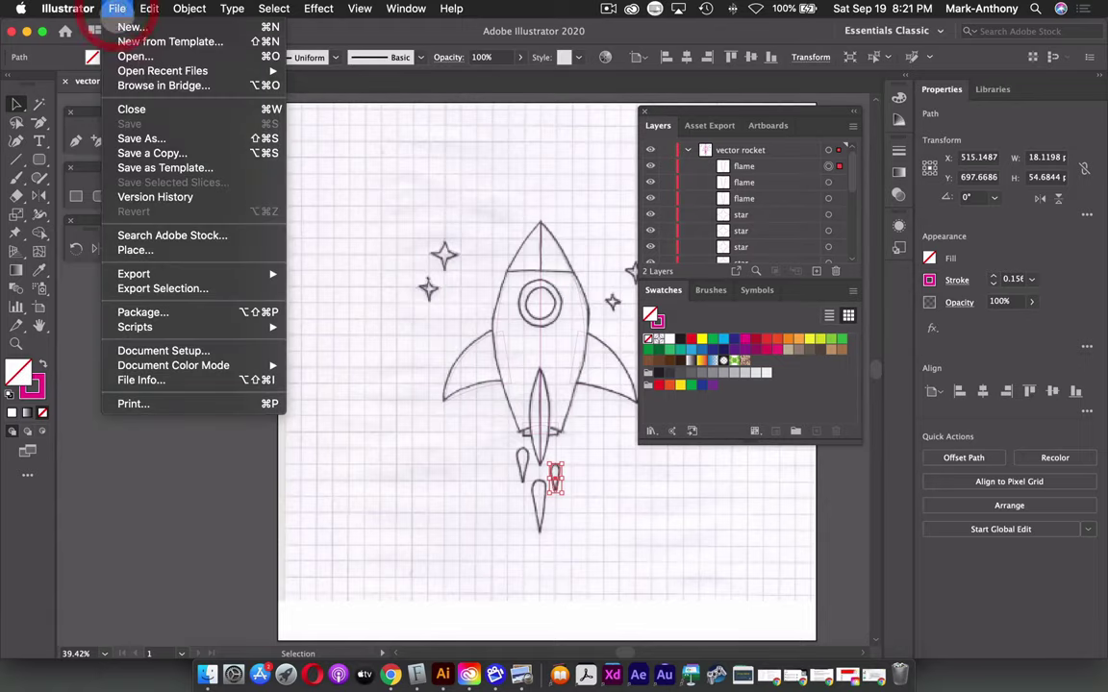
{"action": "left_click", "coordinate": [132, 250]}
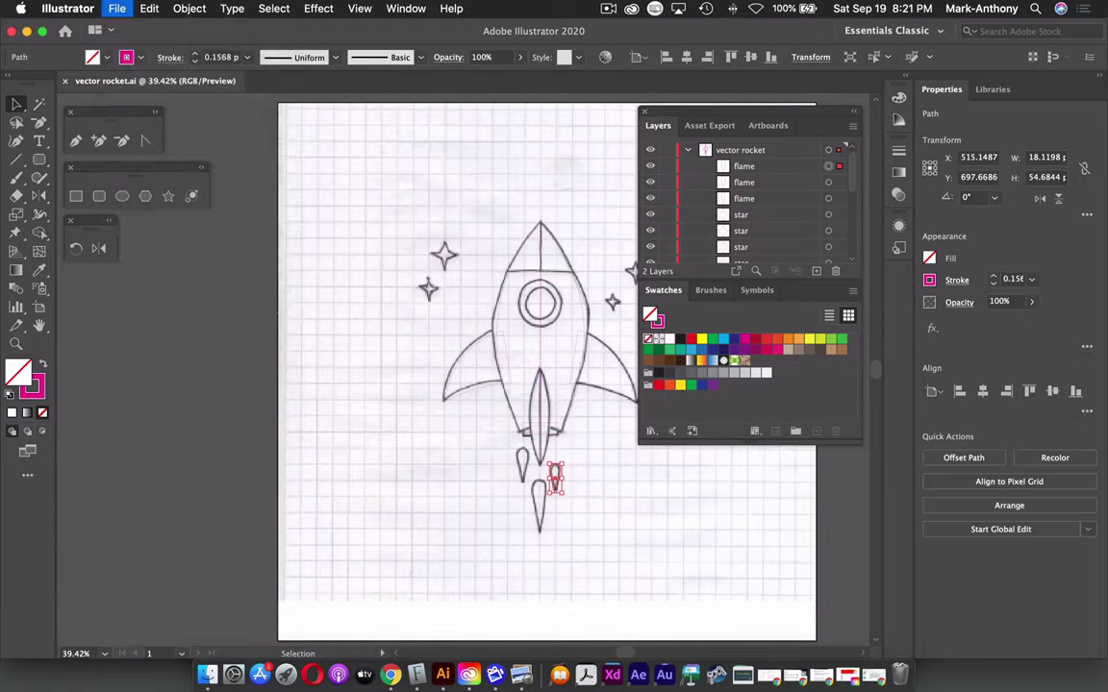
{"action": "left_click", "coordinate": [538, 103]}
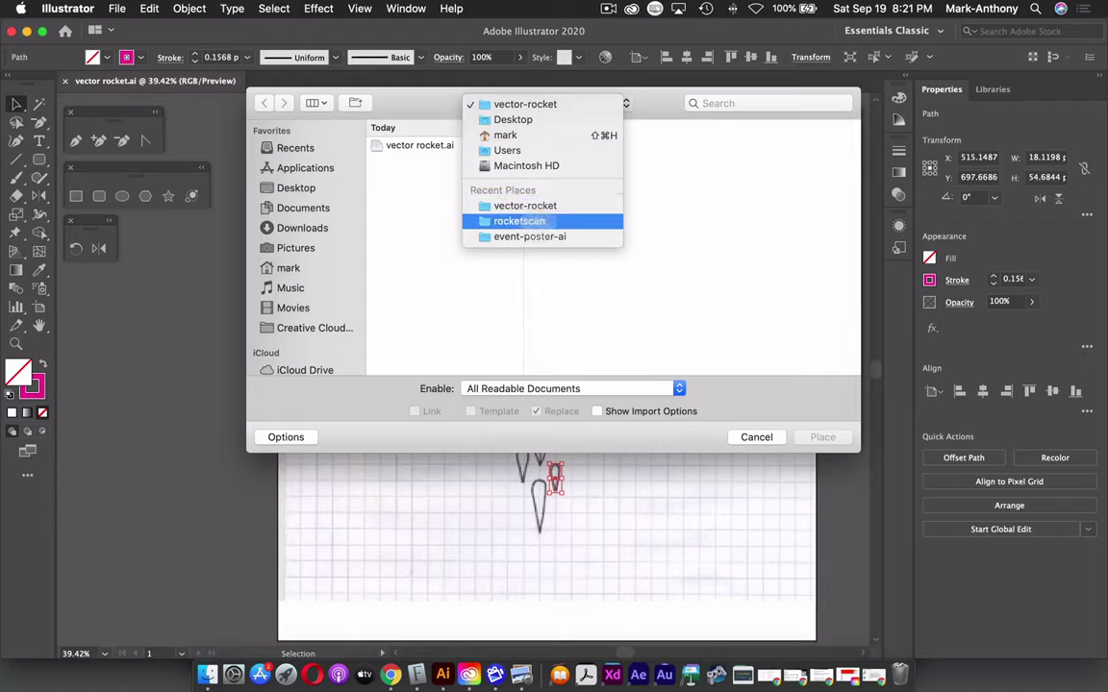
{"action": "left_click", "coordinate": [524, 221]}
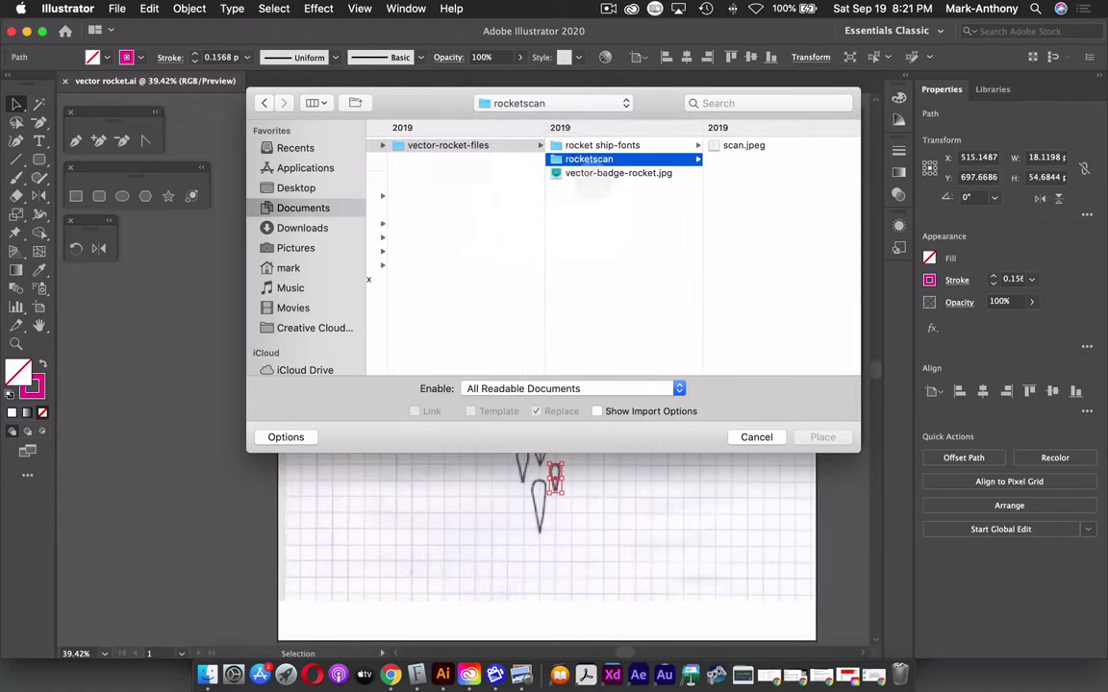
{"action": "left_click", "coordinate": [596, 177]}
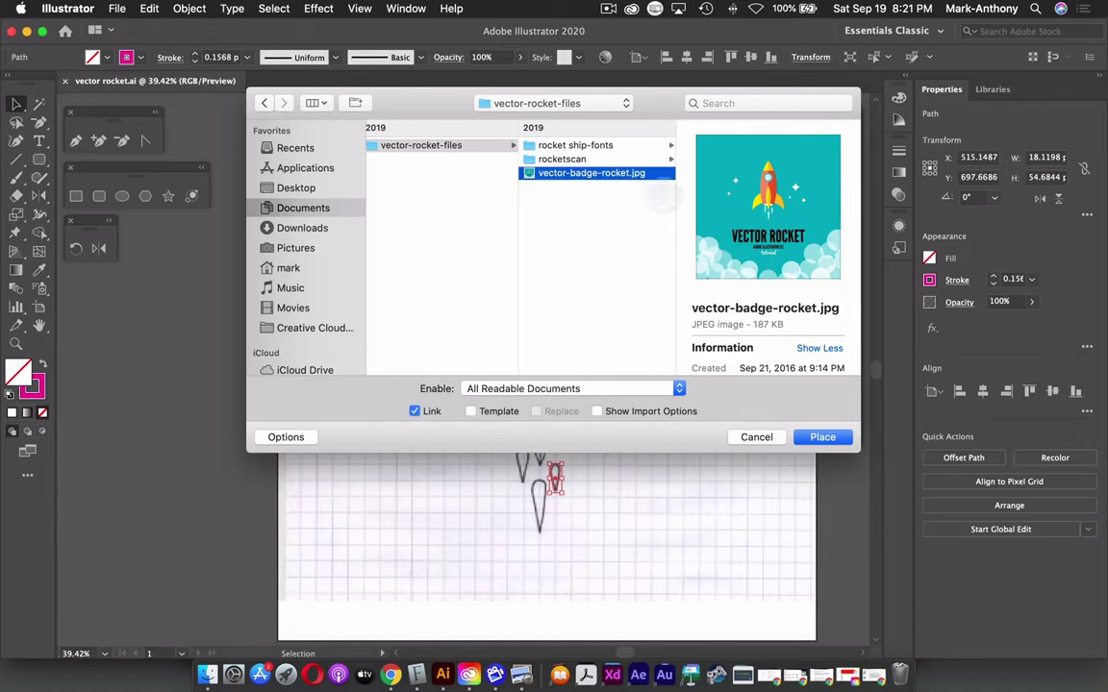
{"action": "left_click", "coordinate": [822, 436]}
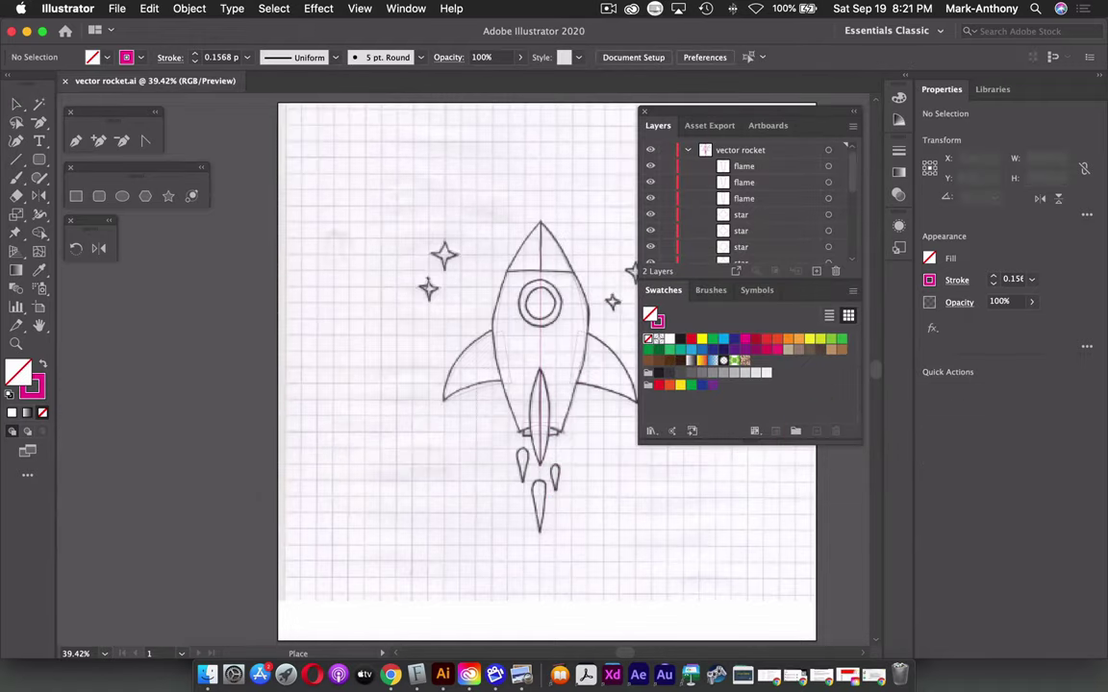
Place the badge image left of the artboard, then select the rocket body's right half.
{"action": "left_click_drag", "start_coordinate": [100, 299], "coordinate": [281, 478]}
{"action": "left_click_drag", "start_coordinate": [229, 373], "coordinate": [206, 373]}
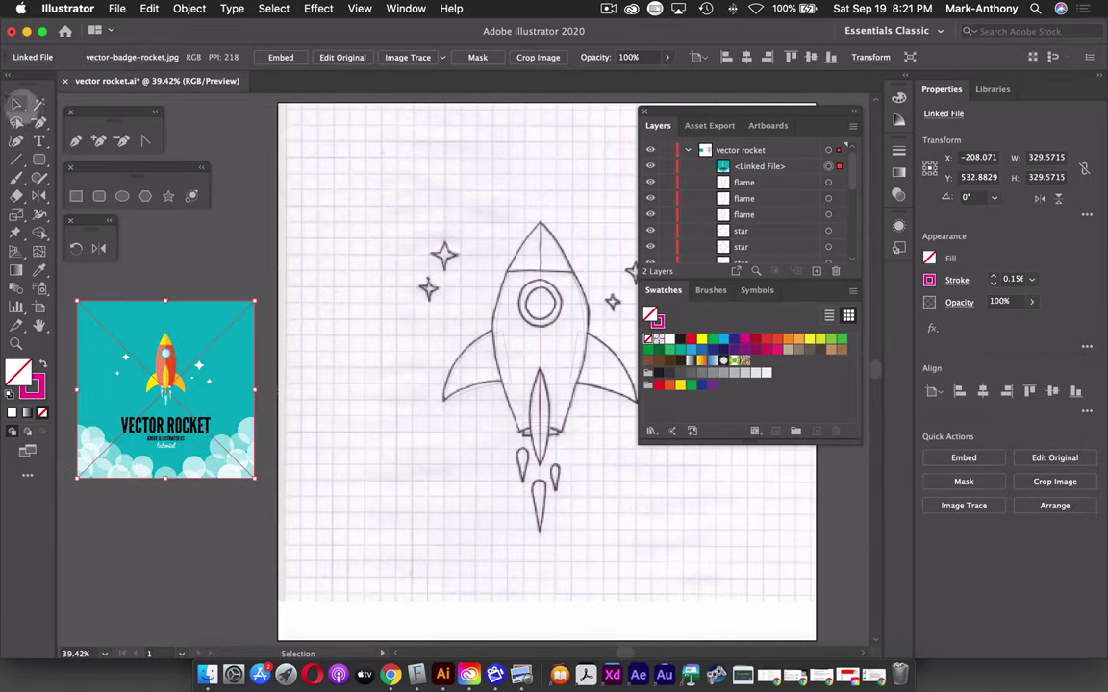
{"action": "left_click", "coordinate": [18, 103]}
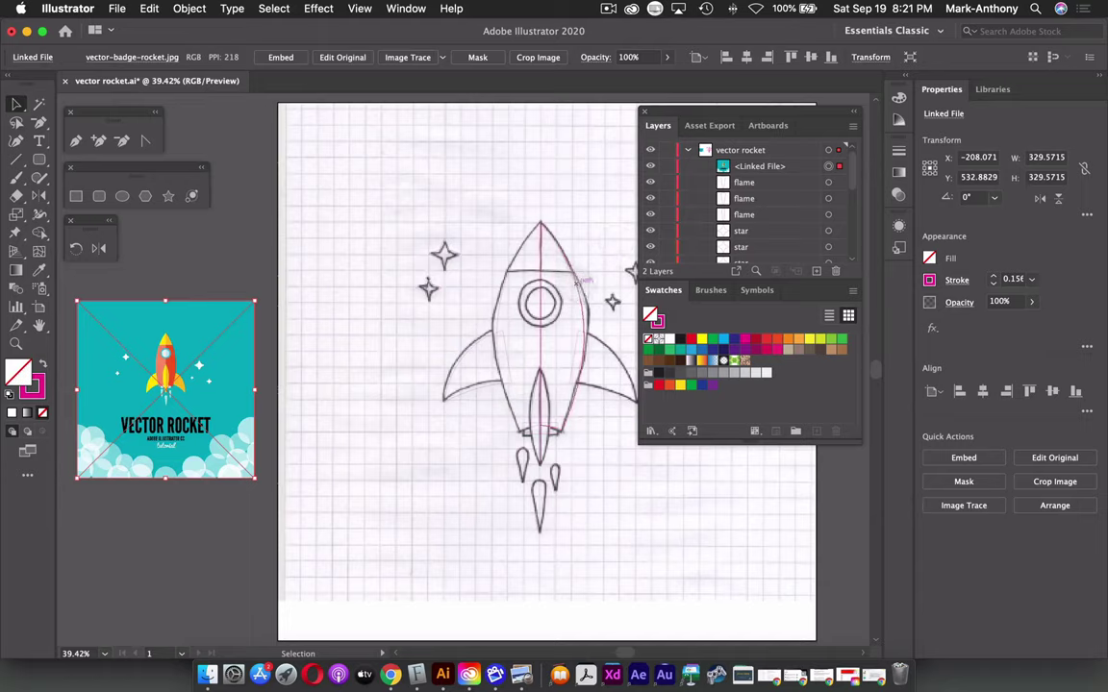
{"action": "left_click", "coordinate": [575, 282]}
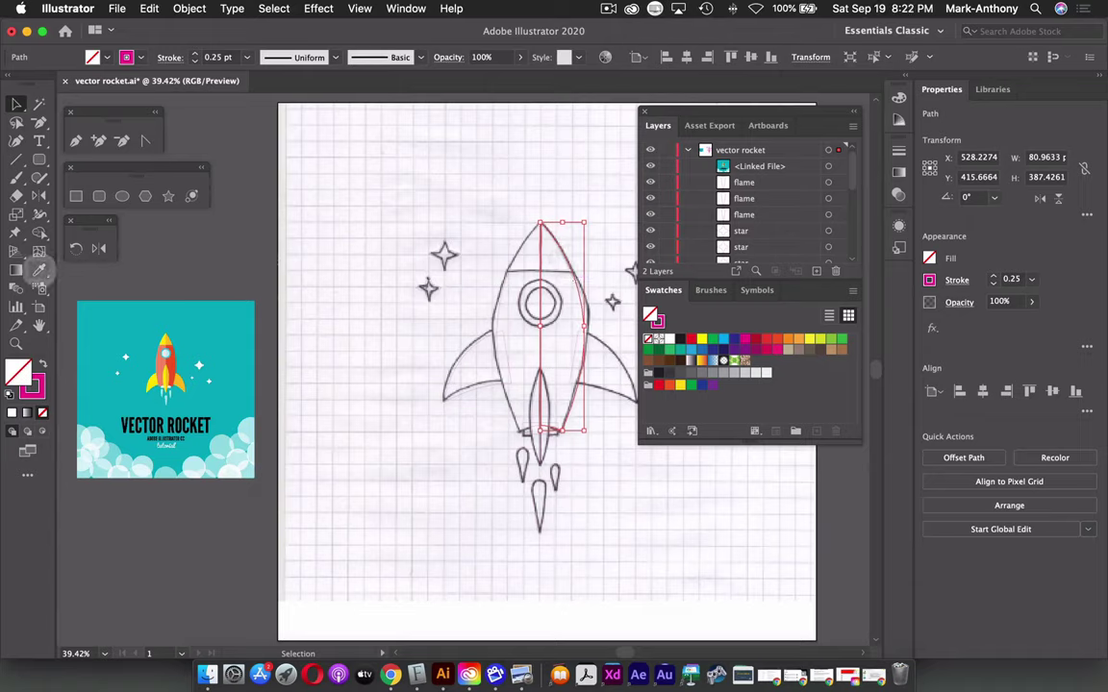
{"action": "left_click", "coordinate": [40, 271]}
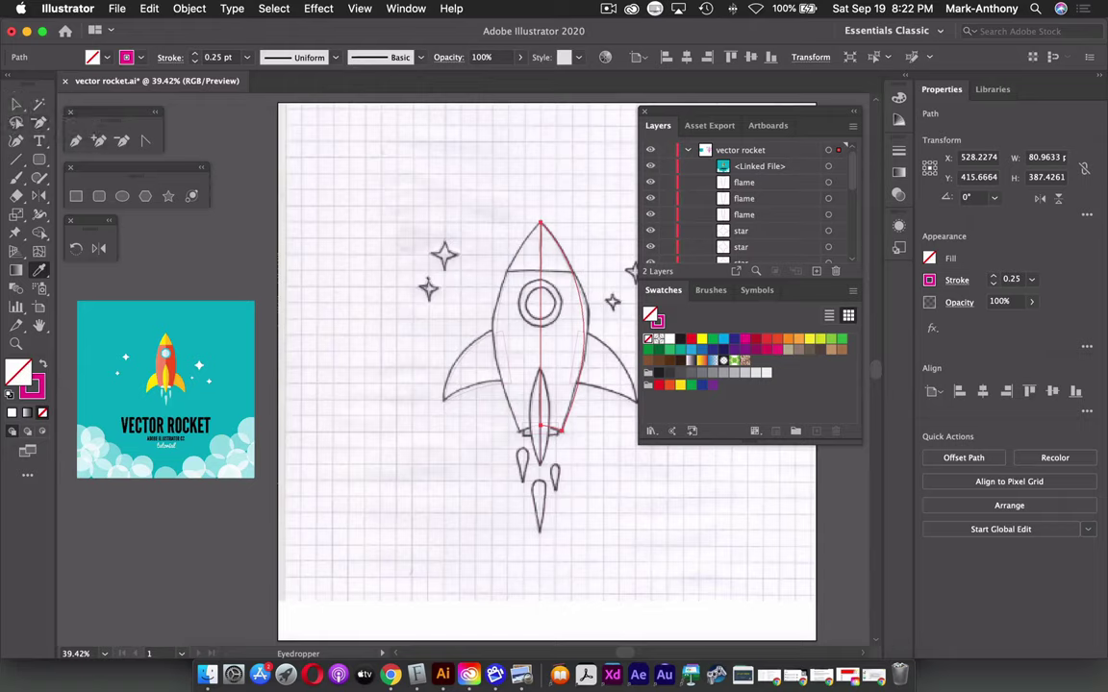
Enlarge the badge image proportionally to about 447 × 447 px and reselect the right body half.
{"action": "key", "text": "super"}
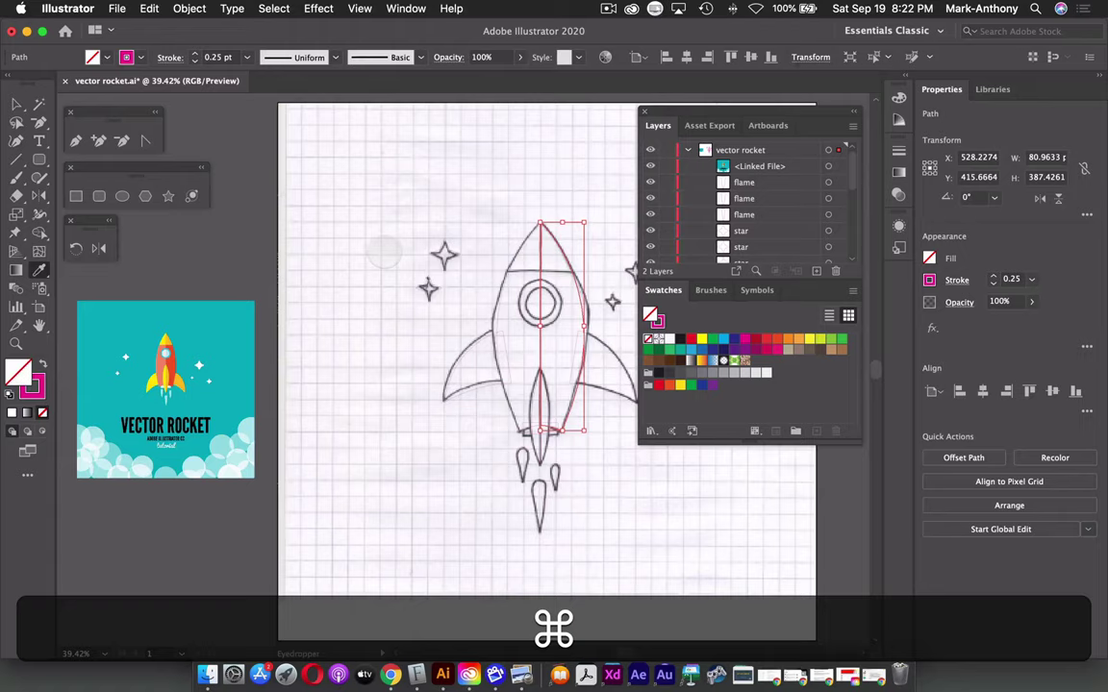
{"action": "key", "text": "super"}
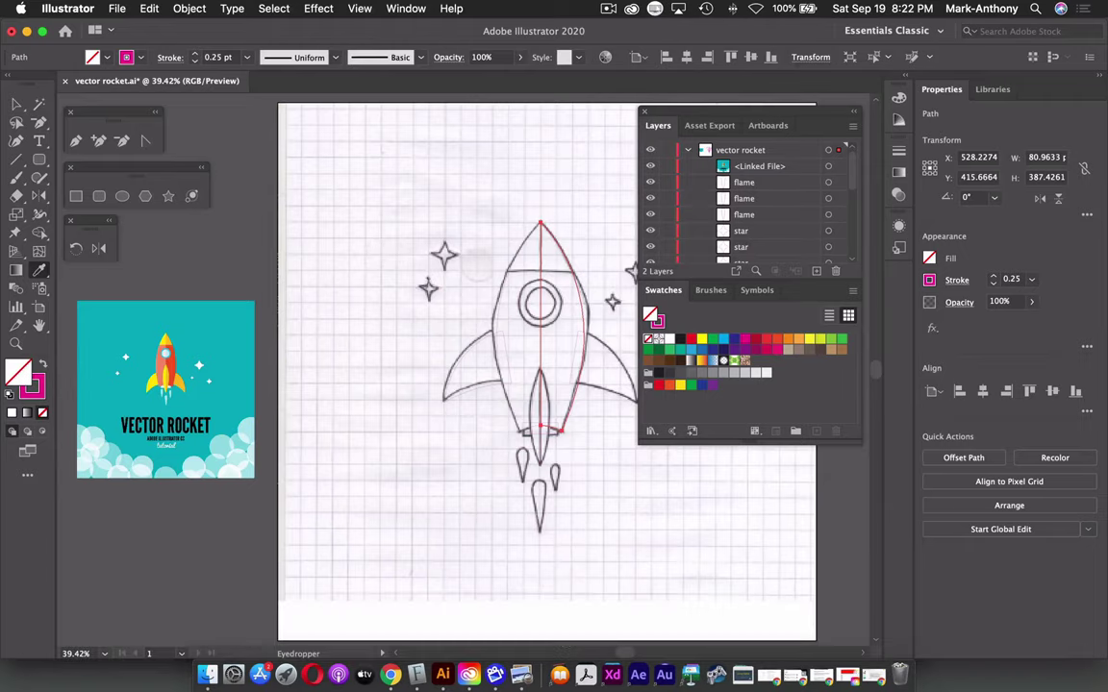
{"action": "key", "text": "super"}
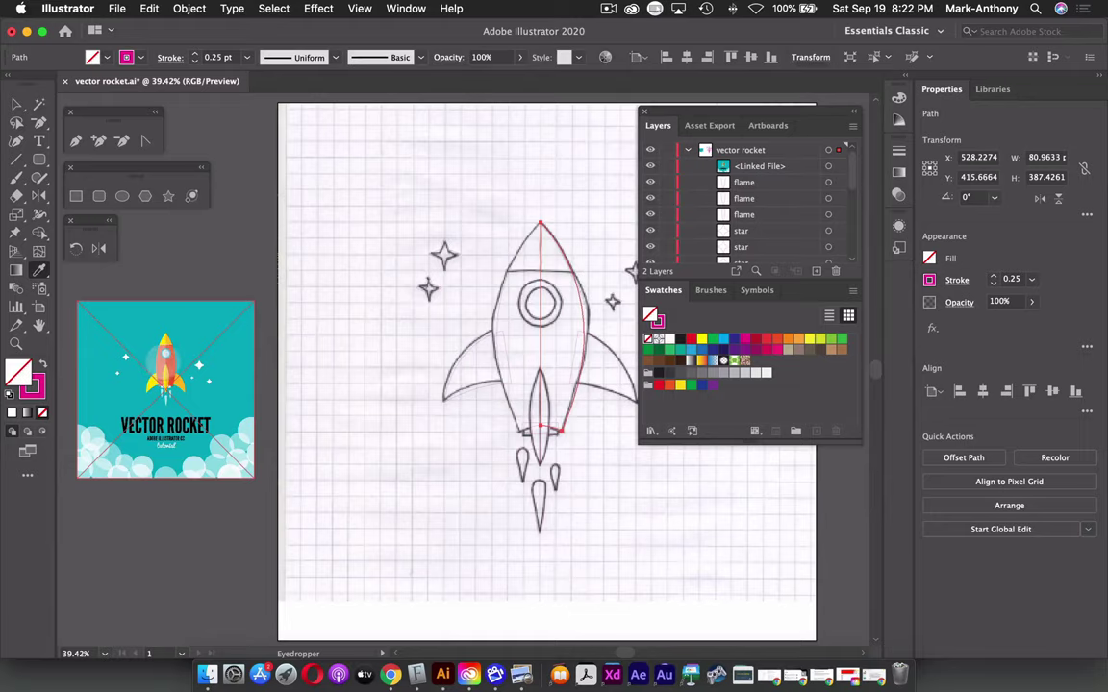
{"action": "left_click", "coordinate": [165, 325], "text": "super"}
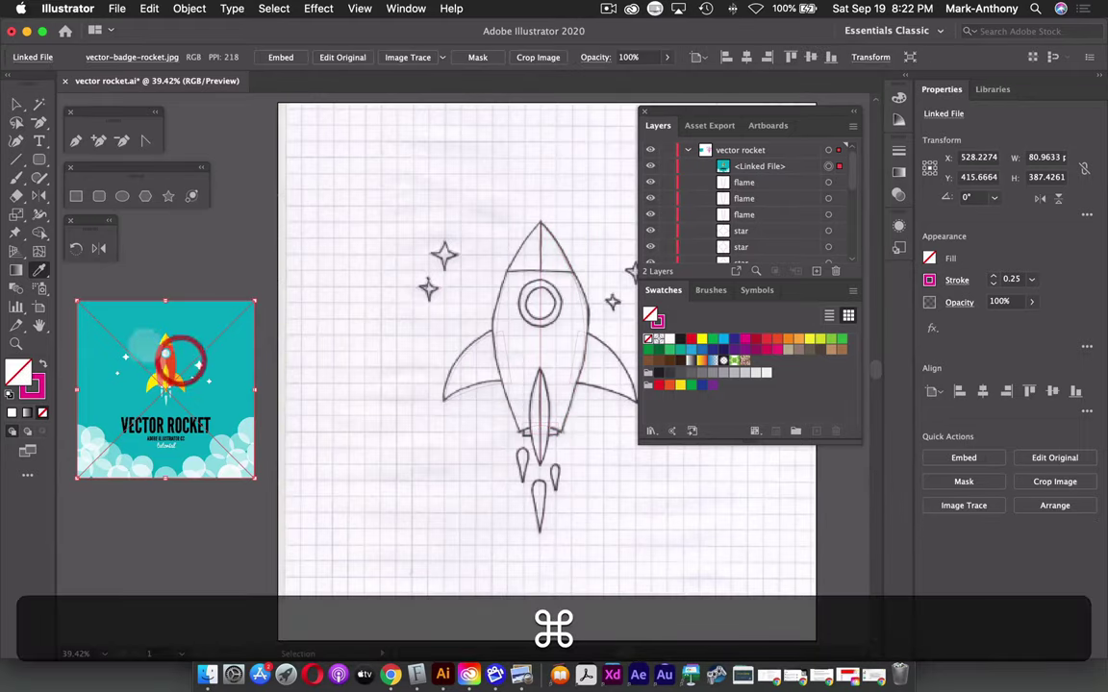
{"action": "left_click_drag", "start_coordinate": [79, 477], "coordinate": [140, 540]}
{"action": "scroll", "coordinate": [577, 366], "scroll_direction": "right", "scroll_amount": 3}
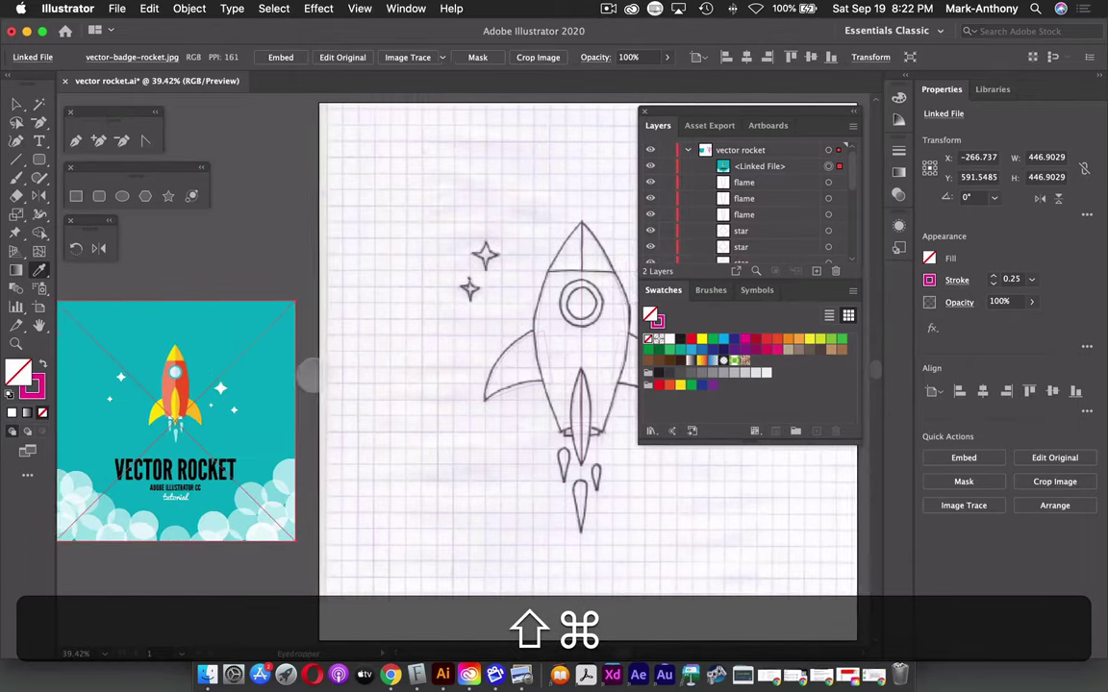
{"action": "key", "text": "super"}
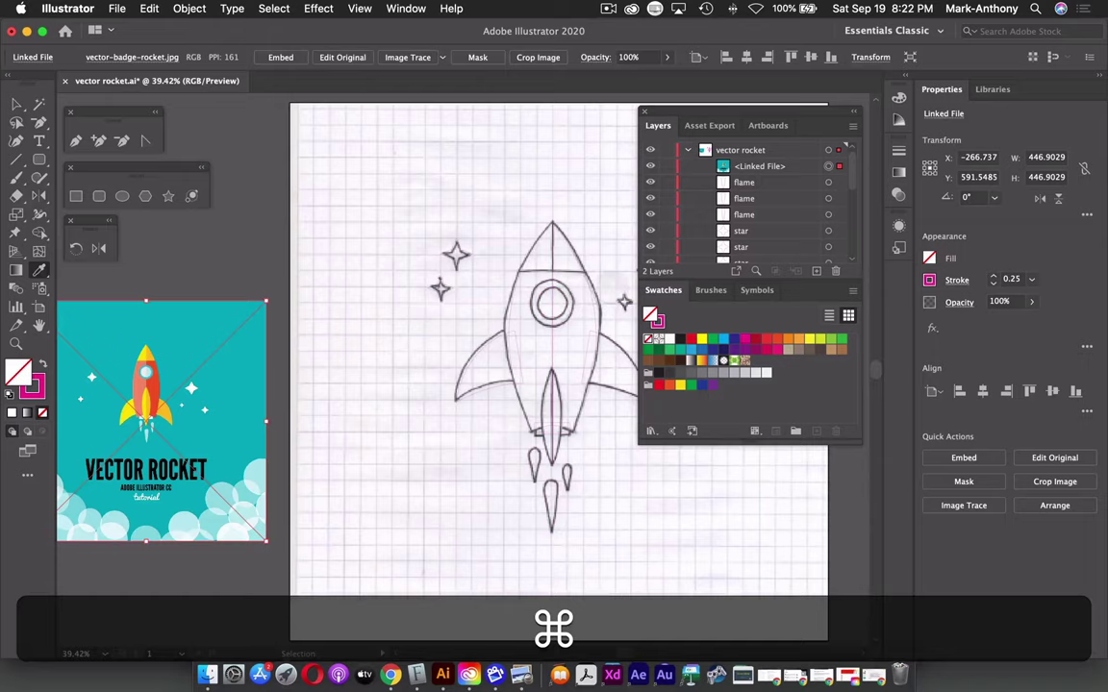
{"action": "left_click", "coordinate": [587, 279], "text": "super"}
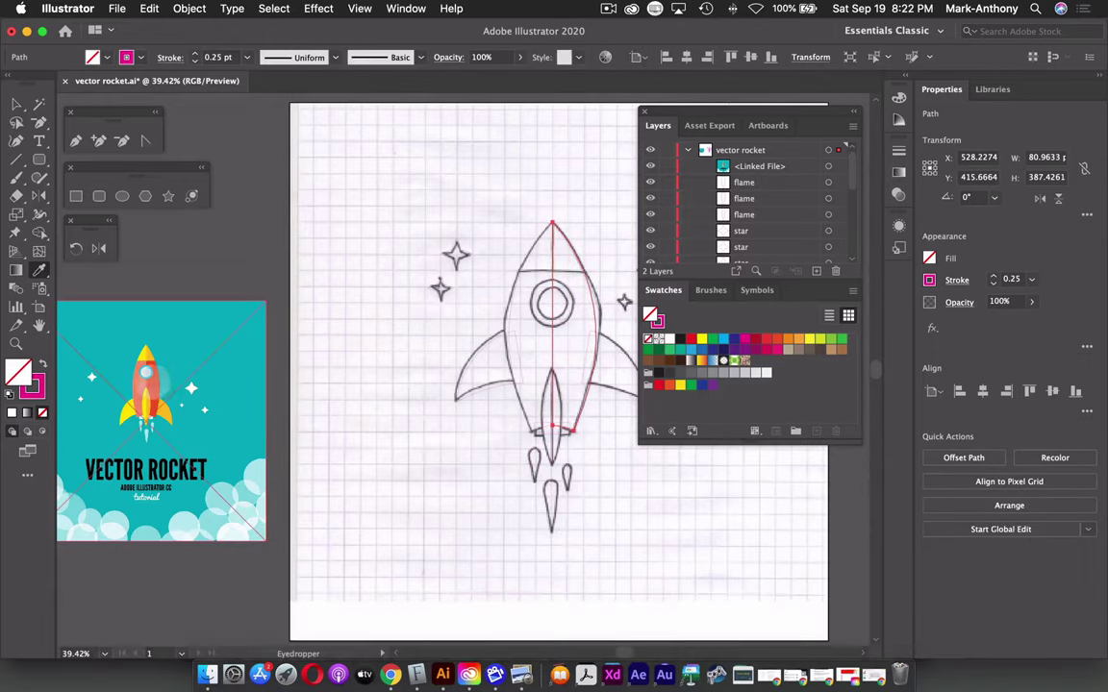
Fill the rocket body's right half with the badge's red and left half with salmon.
{"action": "left_click", "coordinate": [138, 358]}
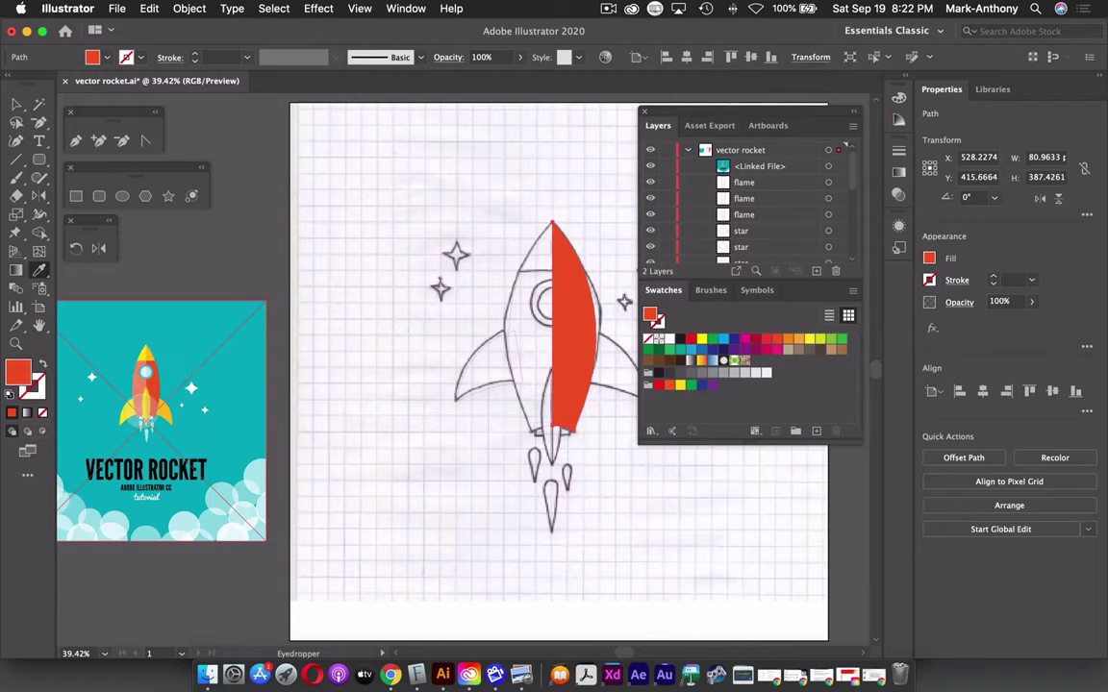
{"action": "key", "text": "super"}
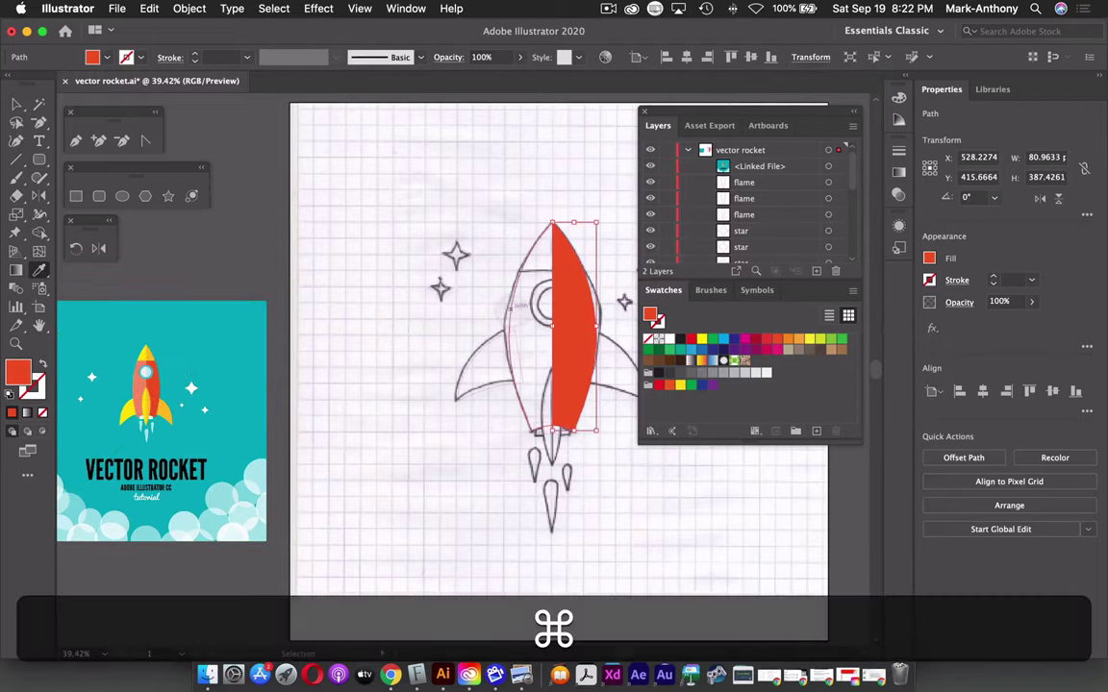
{"action": "left_click", "coordinate": [507, 303], "text": "super"}
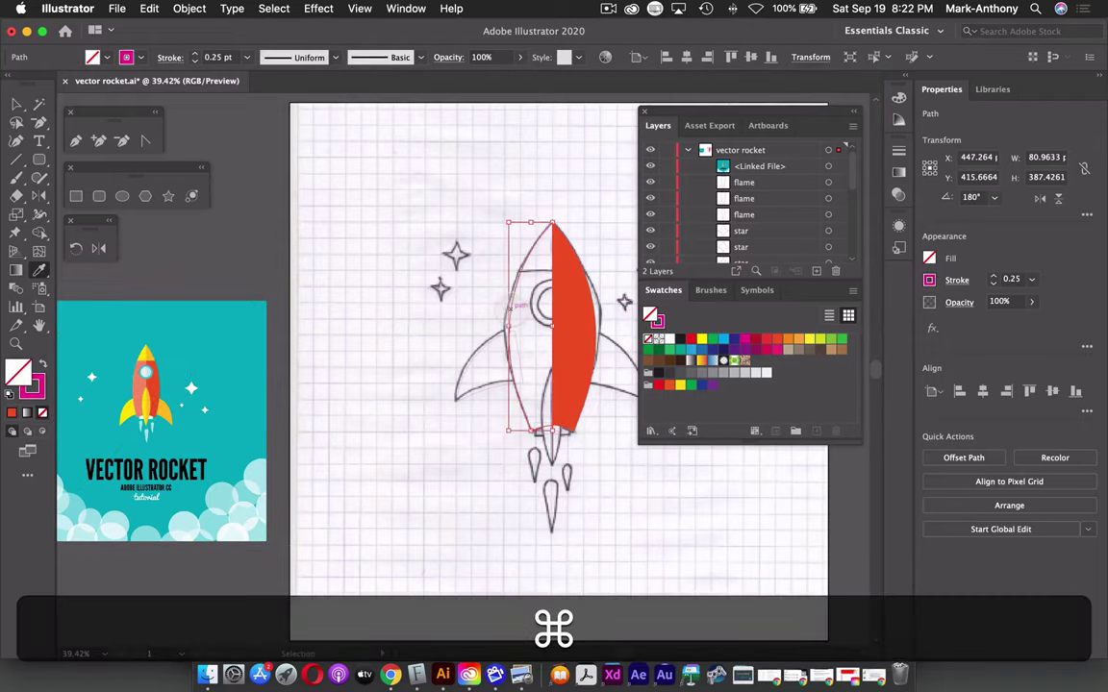
{"action": "left_click", "coordinate": [141, 380]}
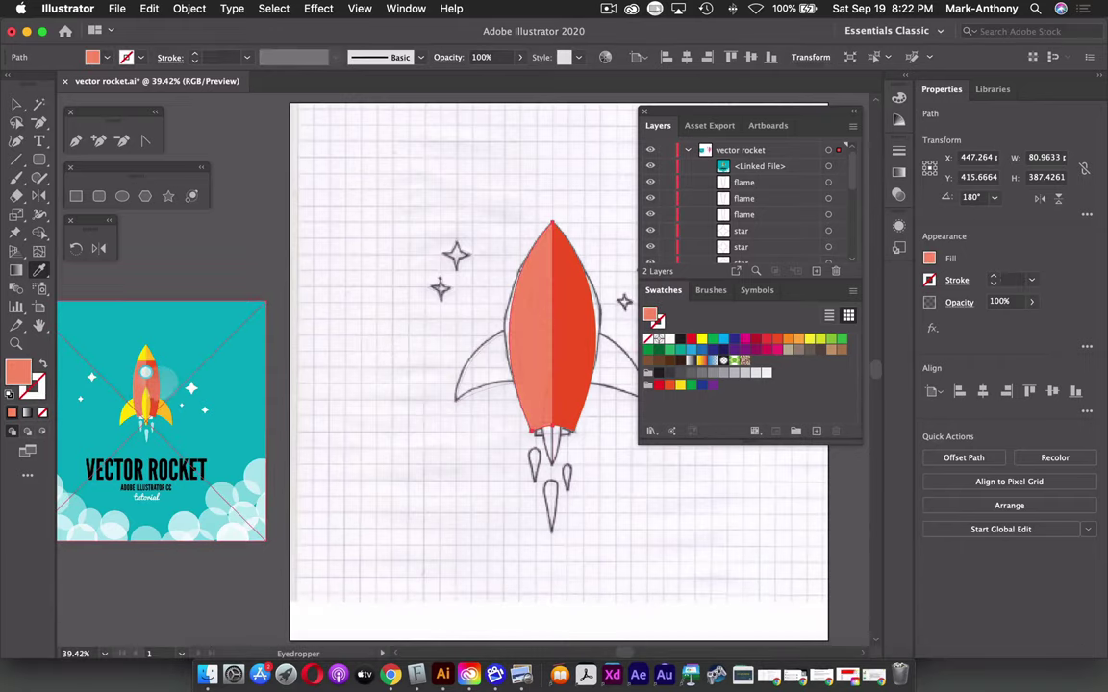
Colour the porthole ring white and the window circle cyan from the badge.
{"action": "key", "text": "super"}
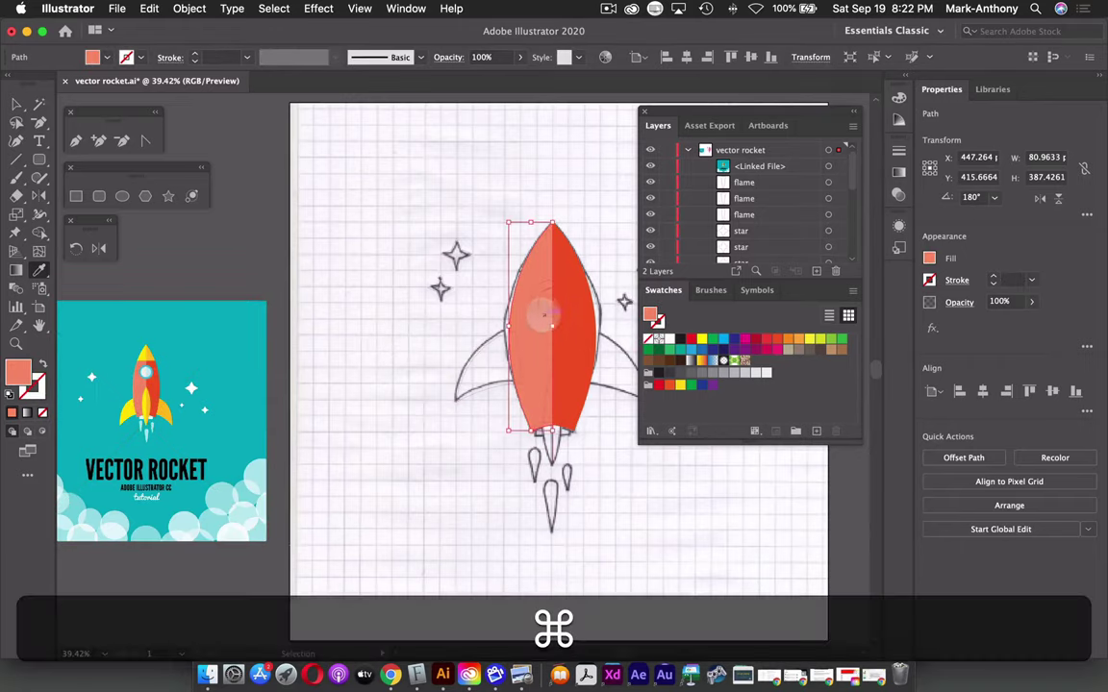
{"action": "left_click", "coordinate": [541, 306], "text": "super"}
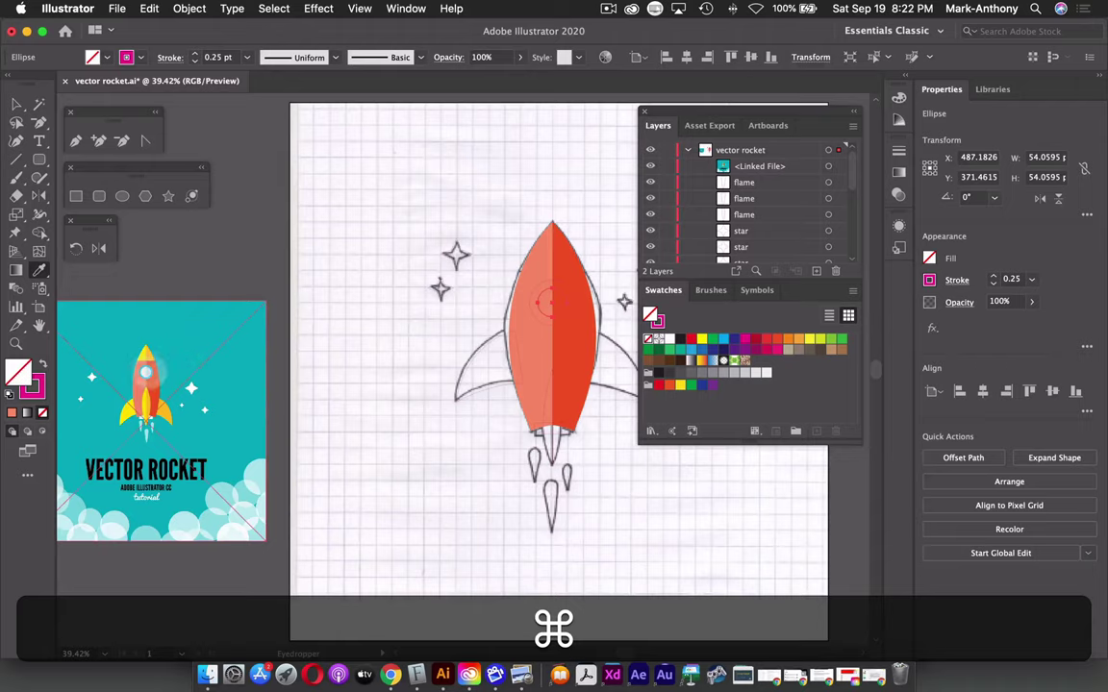
{"action": "left_click", "coordinate": [145, 372]}
{"action": "key", "text": "super"}
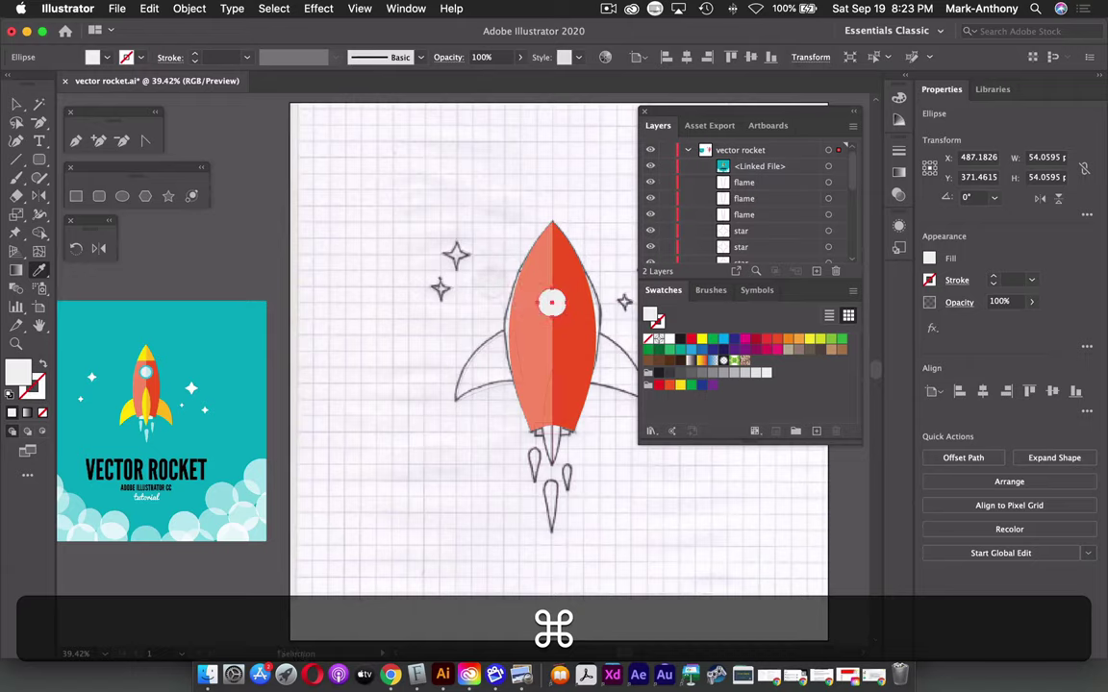
{"action": "left_click", "coordinate": [466, 258], "text": "super"}
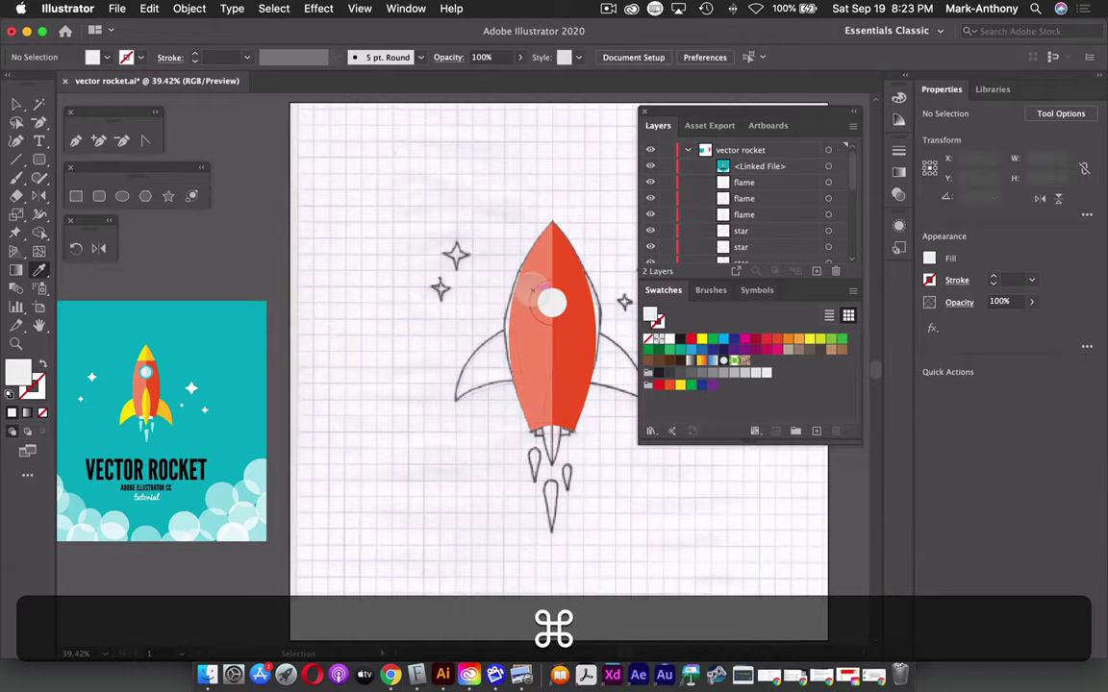
{"action": "left_click", "coordinate": [532, 290], "text": "super"}
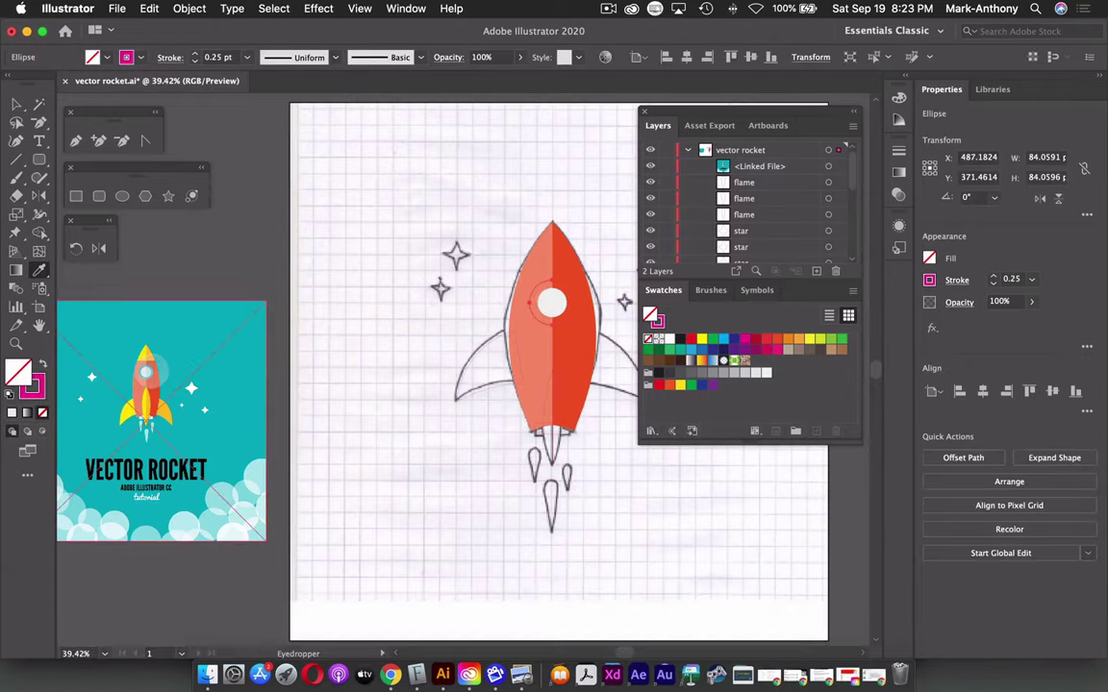
{"action": "left_click", "coordinate": [146, 371]}
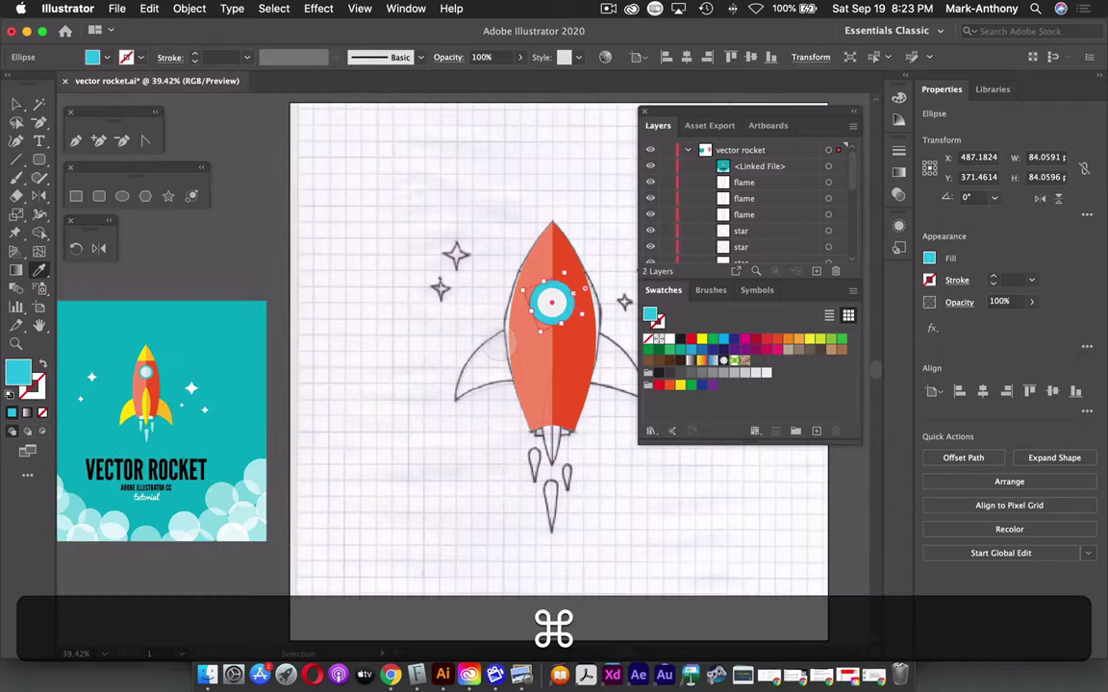
Colour the left wing yellow and the right wing orange from the reference.
{"action": "left_click", "coordinate": [481, 338], "text": "super"}
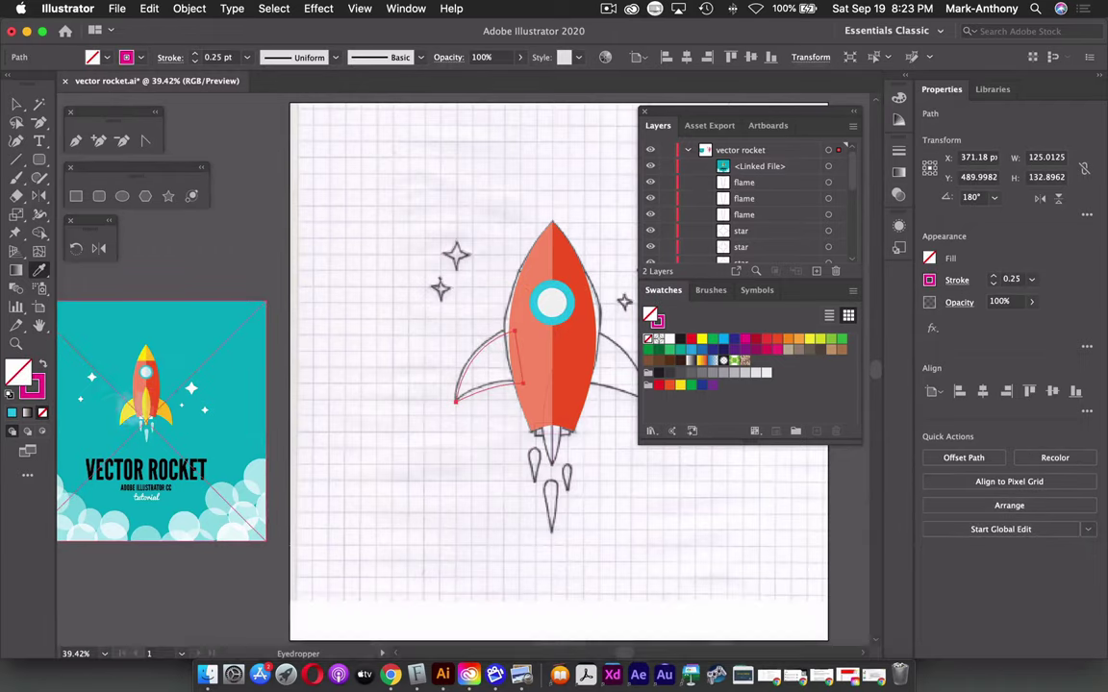
{"action": "left_click", "coordinate": [125, 394]}
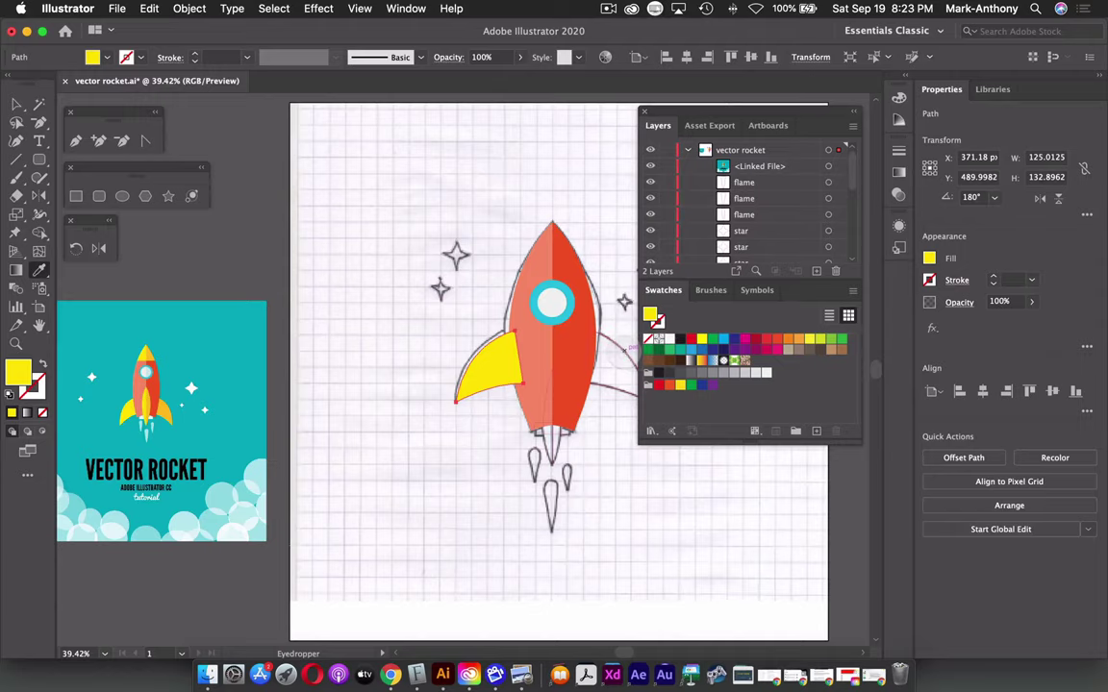
{"action": "key", "text": "super"}
{"action": "left_click", "coordinate": [623, 352], "text": "super"}
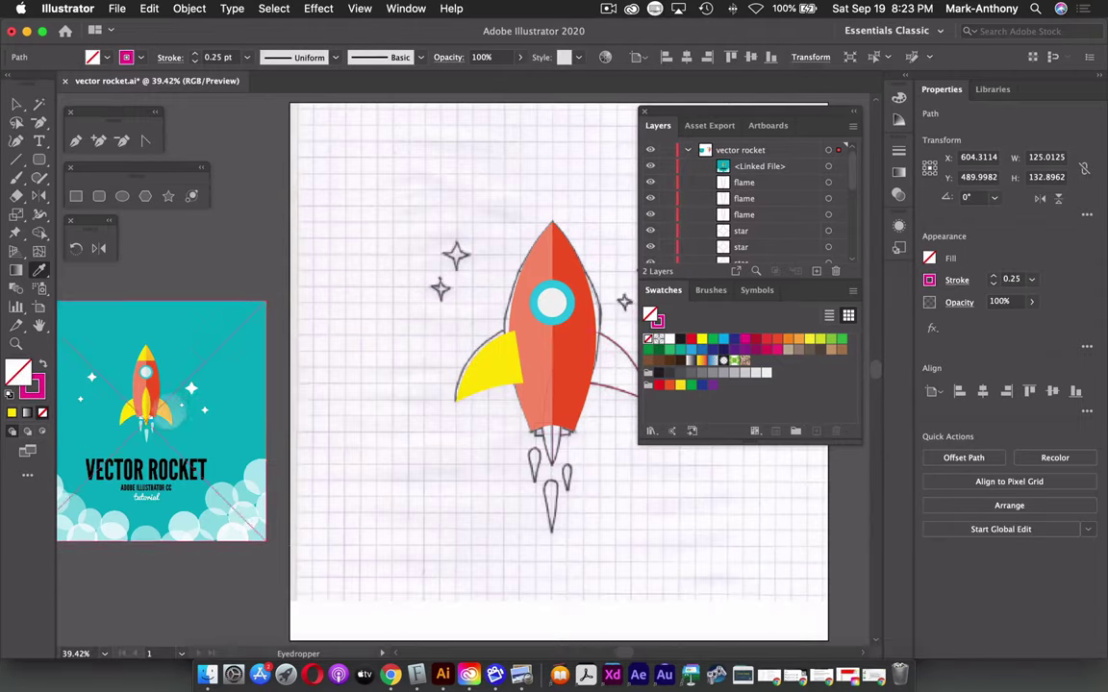
{"action": "left_click", "coordinate": [162, 394]}
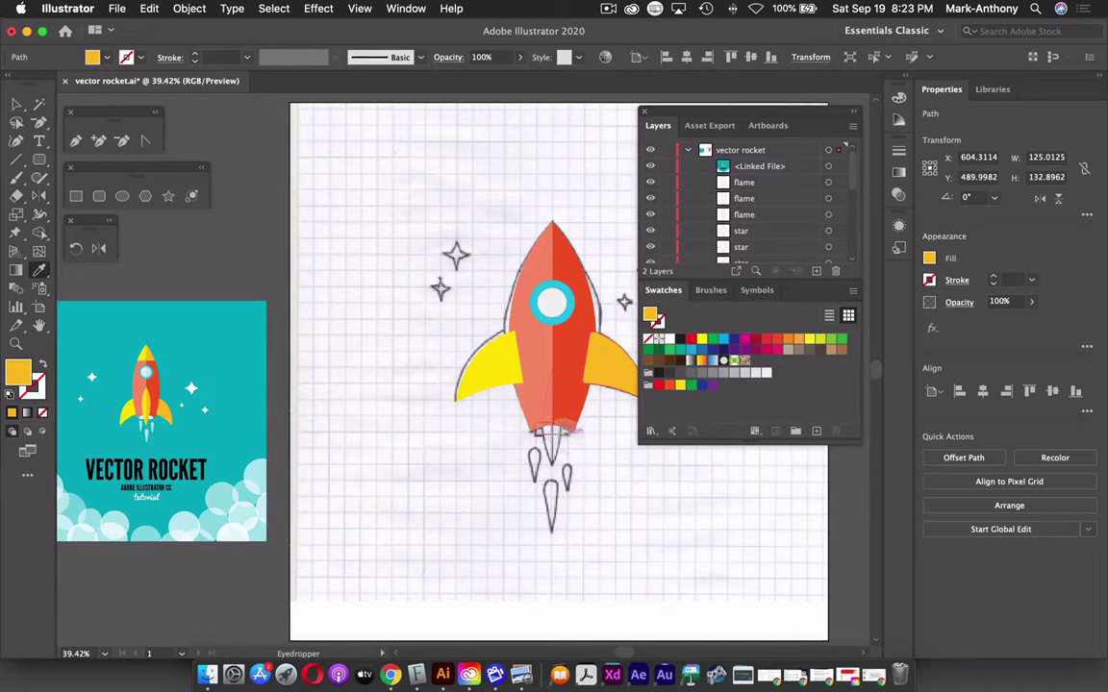
{"action": "key", "text": "super"}
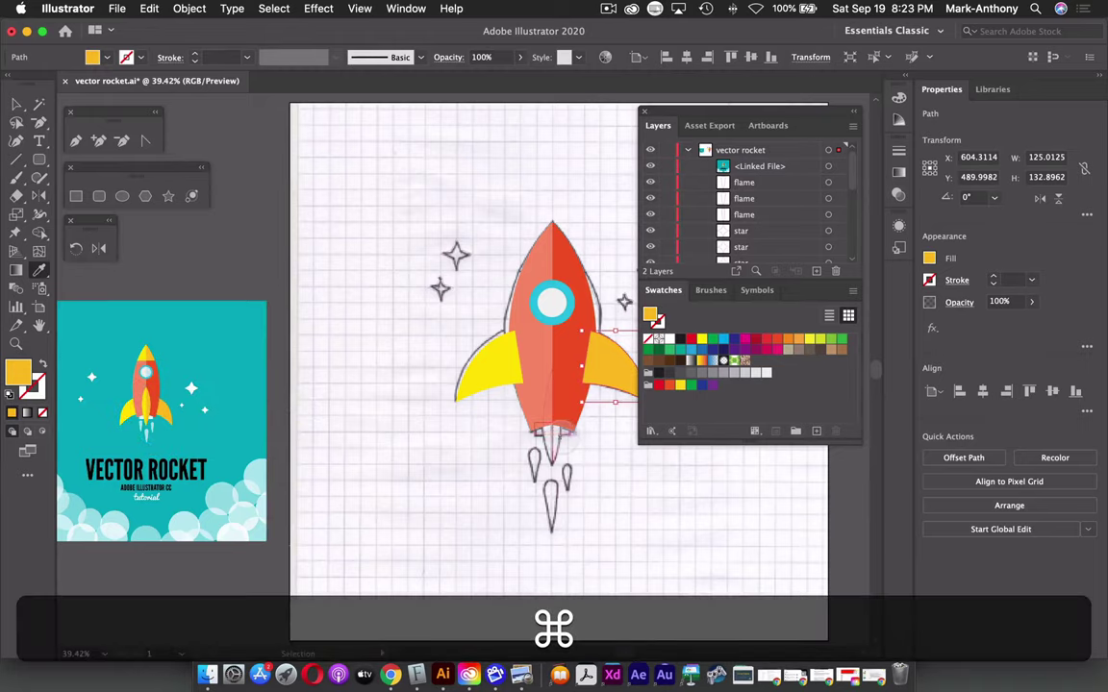
{"action": "left_click", "coordinate": [554, 441], "text": "super"}
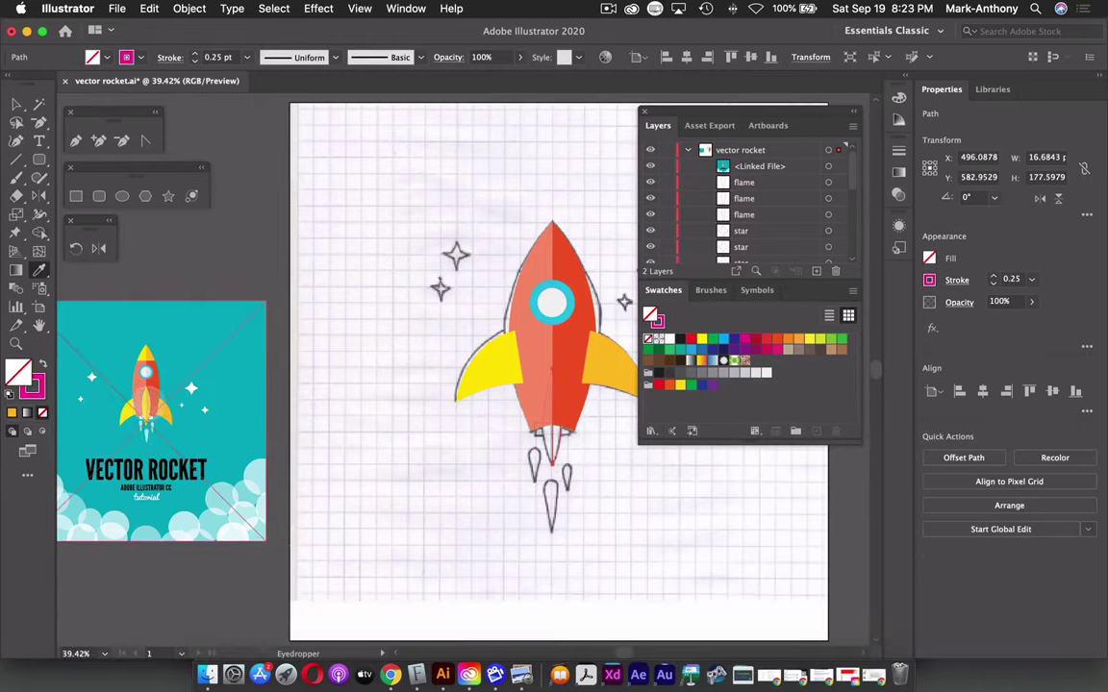
Colour both pieces of the rocket's centre strip yellow, eyedropped from the reference.
{"action": "left_click", "coordinate": [146, 402]}
{"action": "left_click", "coordinate": [544, 415], "text": "super"}
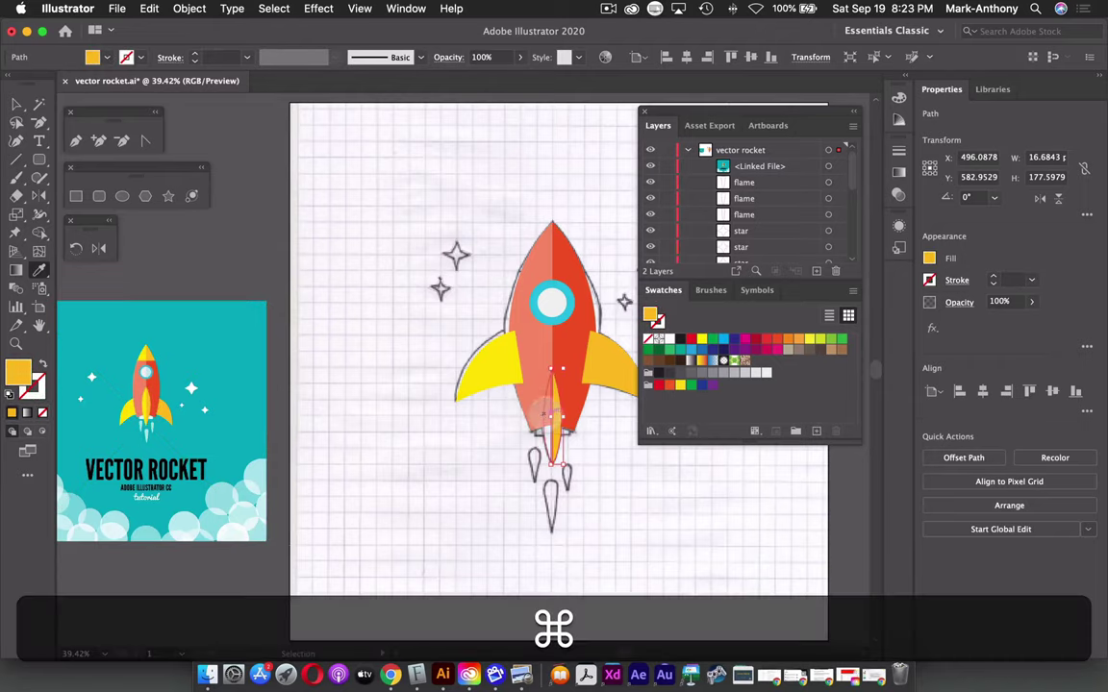
{"action": "left_click", "coordinate": [544, 402], "text": "super"}
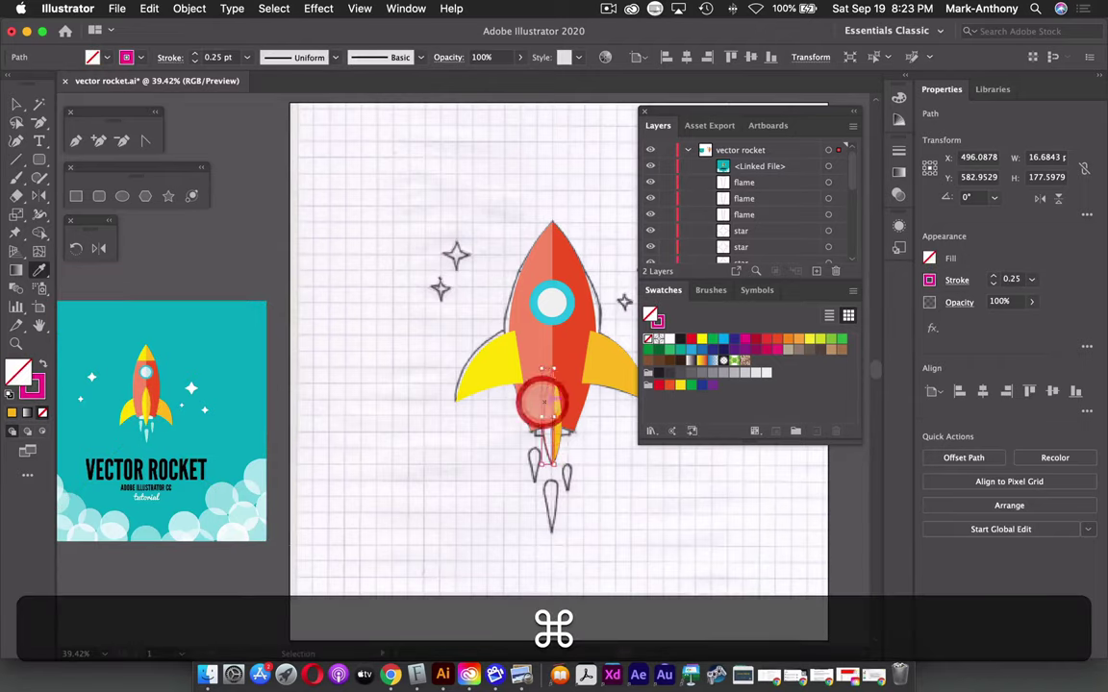
{"action": "left_click", "coordinate": [125, 402]}
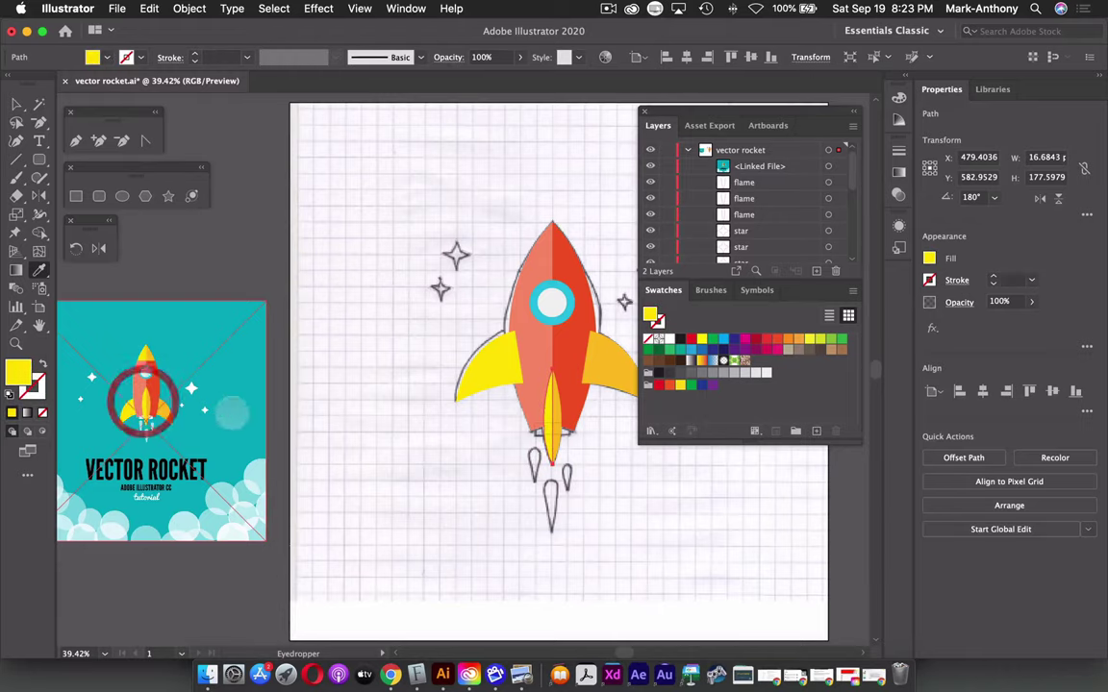
Fill the exhaust rectangle and all three flame drops with the reference's pale cyan.
{"action": "left_click", "coordinate": [567, 431], "text": "super"}
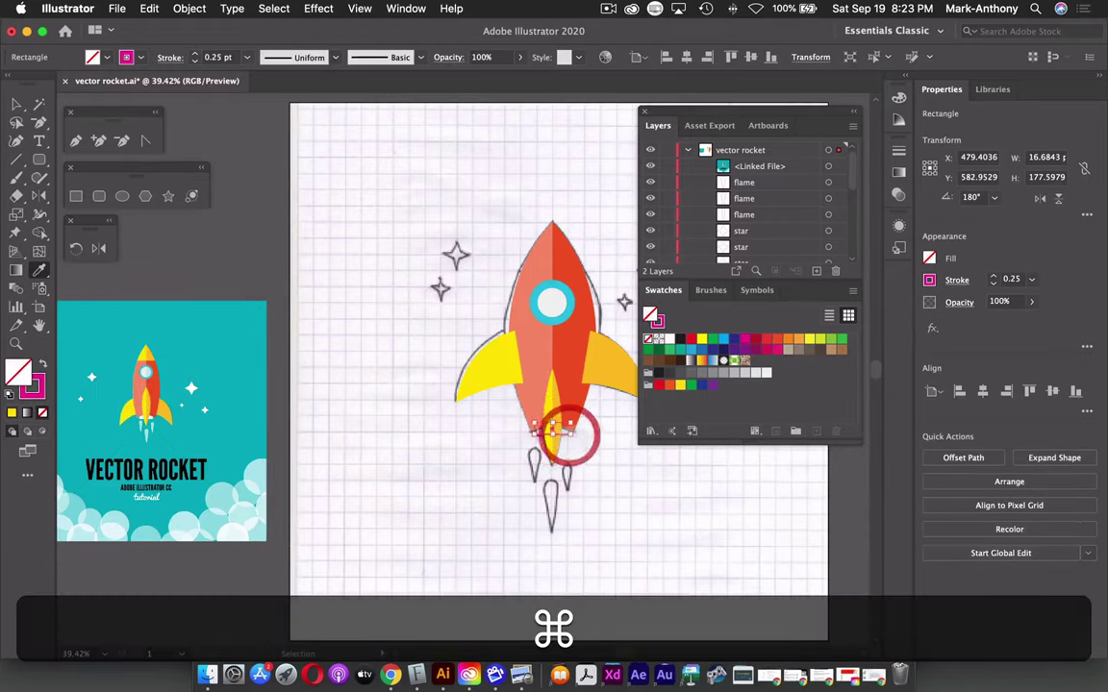
{"action": "left_click", "coordinate": [144, 428]}
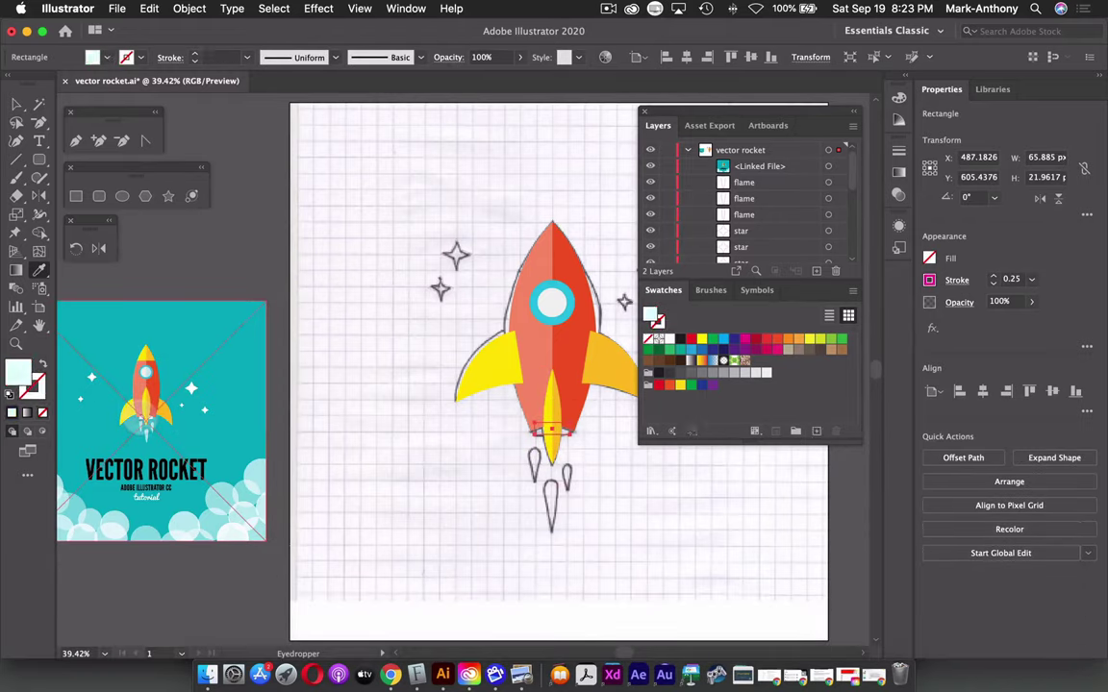
{"action": "key", "text": "super"}
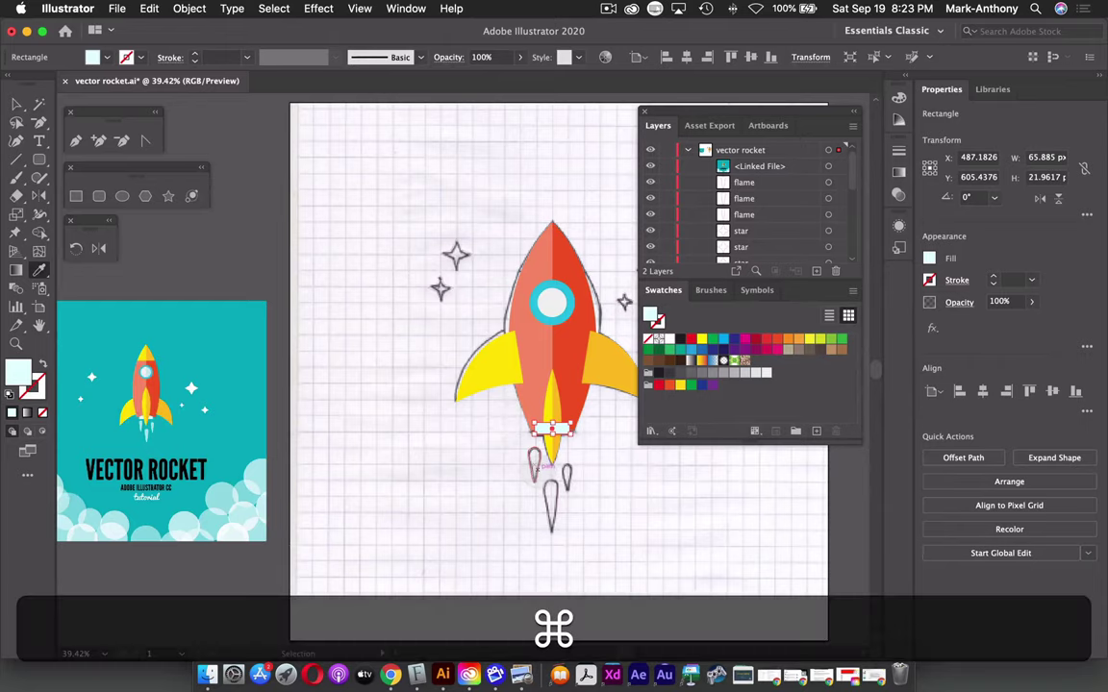
{"action": "left_click", "coordinate": [536, 469], "text": "super"}
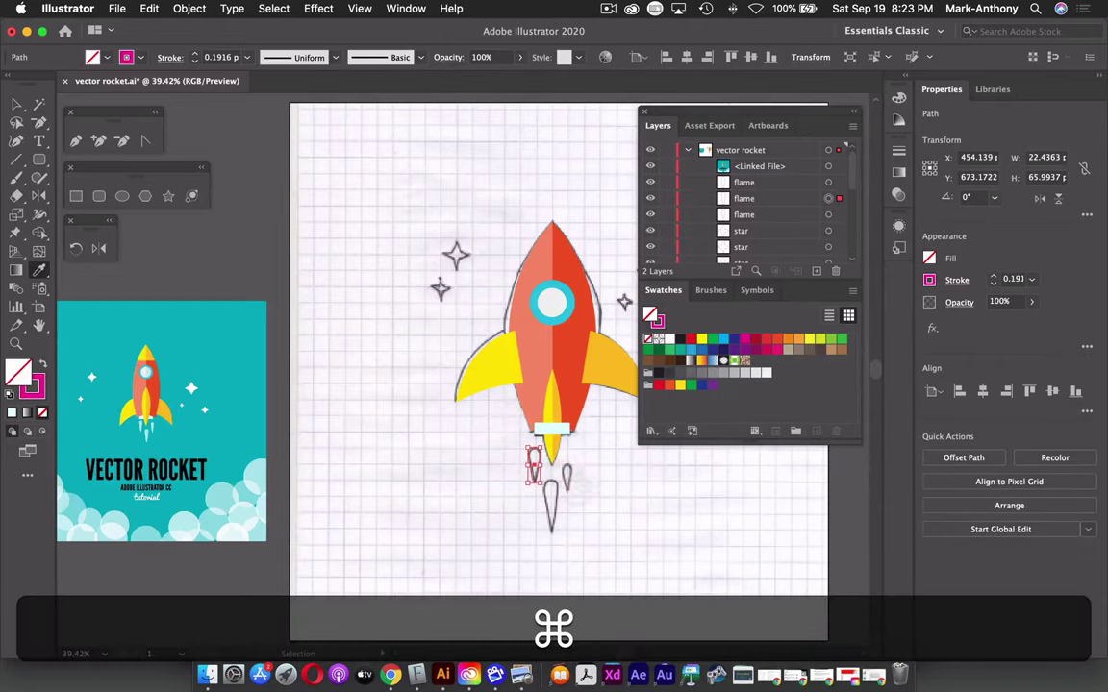
{"action": "left_click", "coordinate": [16, 104]}
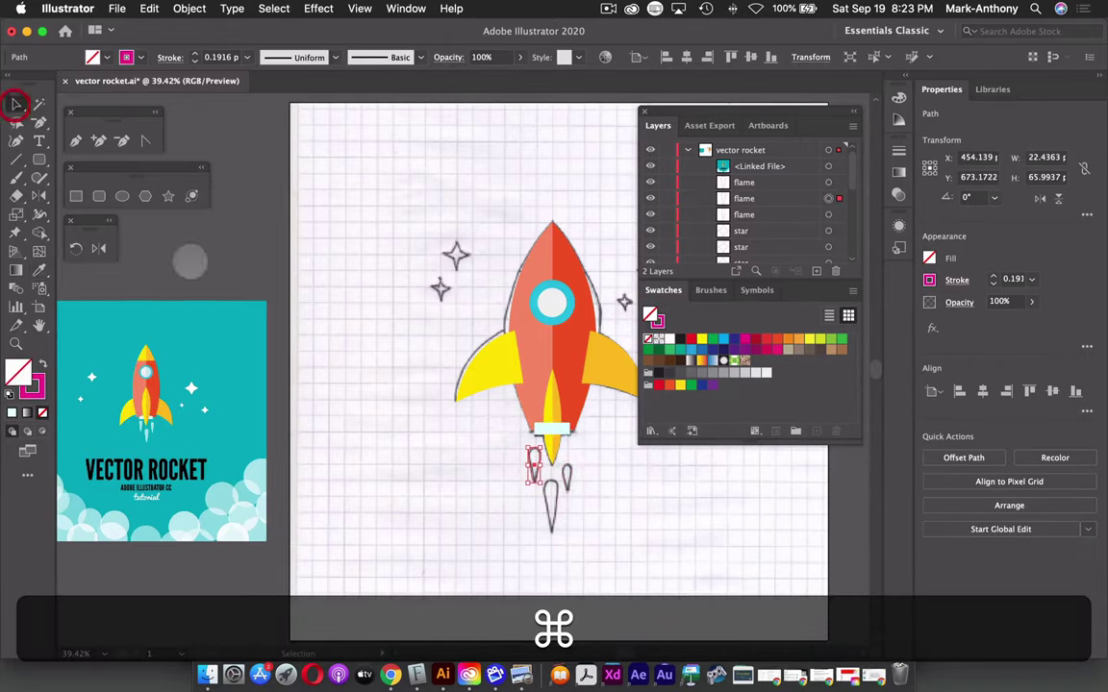
{"action": "left_click", "coordinate": [556, 494], "text": "shift"}
{"action": "left_click", "coordinate": [572, 478], "text": "shift"}
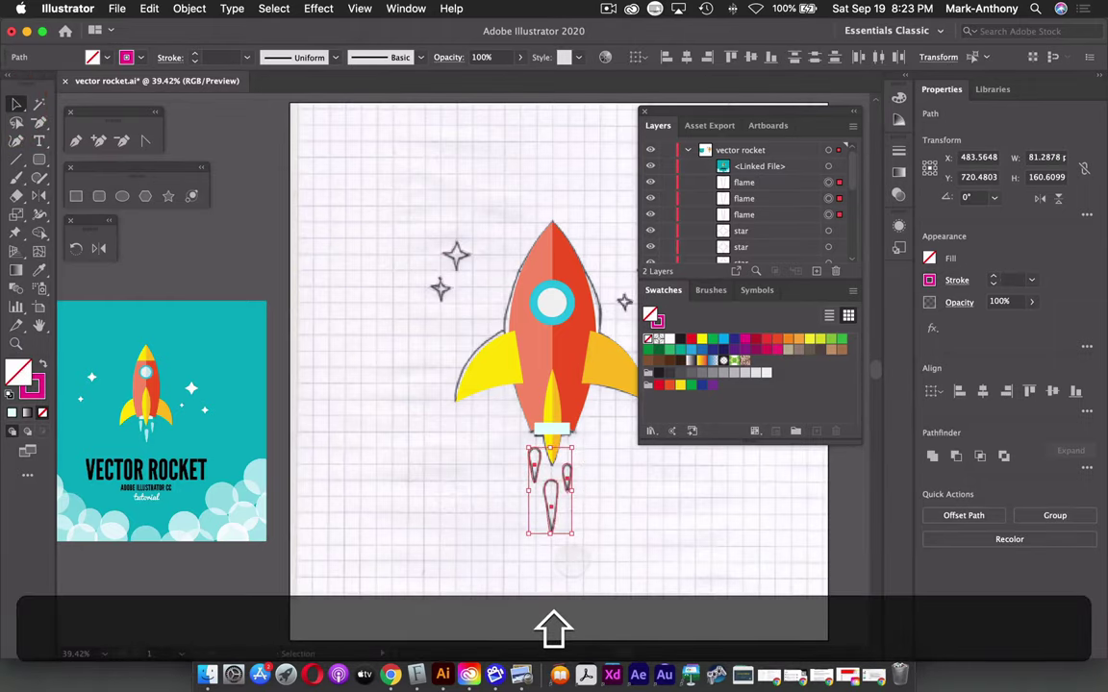
{"action": "left_click", "coordinate": [599, 514]}
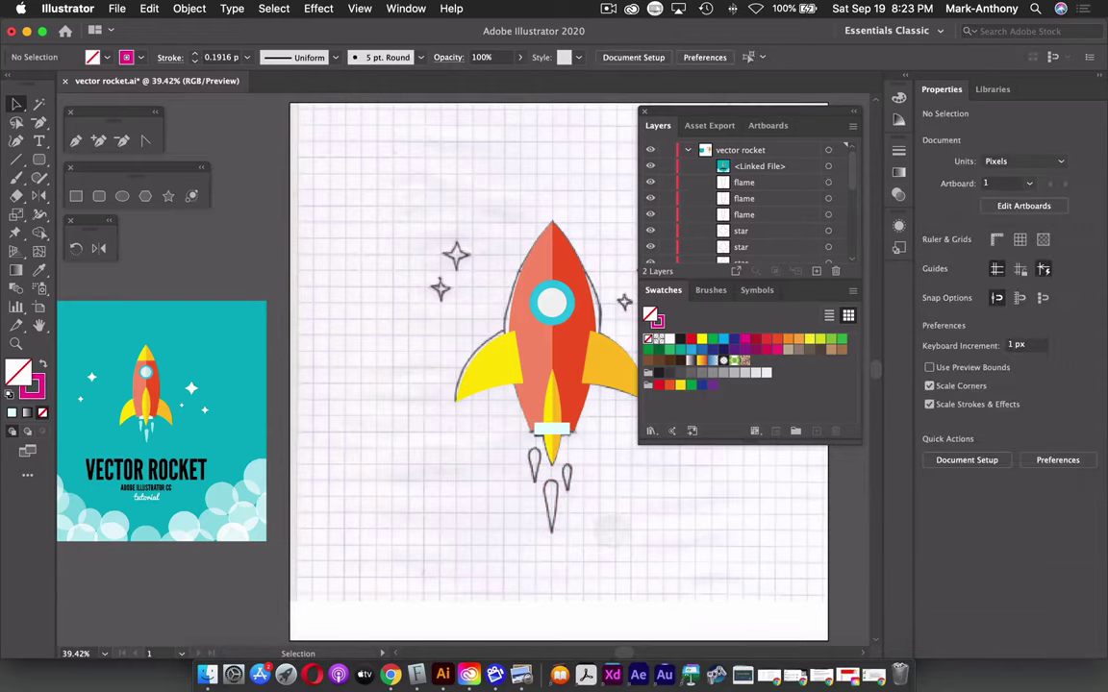
{"action": "left_click_drag", "start_coordinate": [612, 529], "coordinate": [482, 476]}
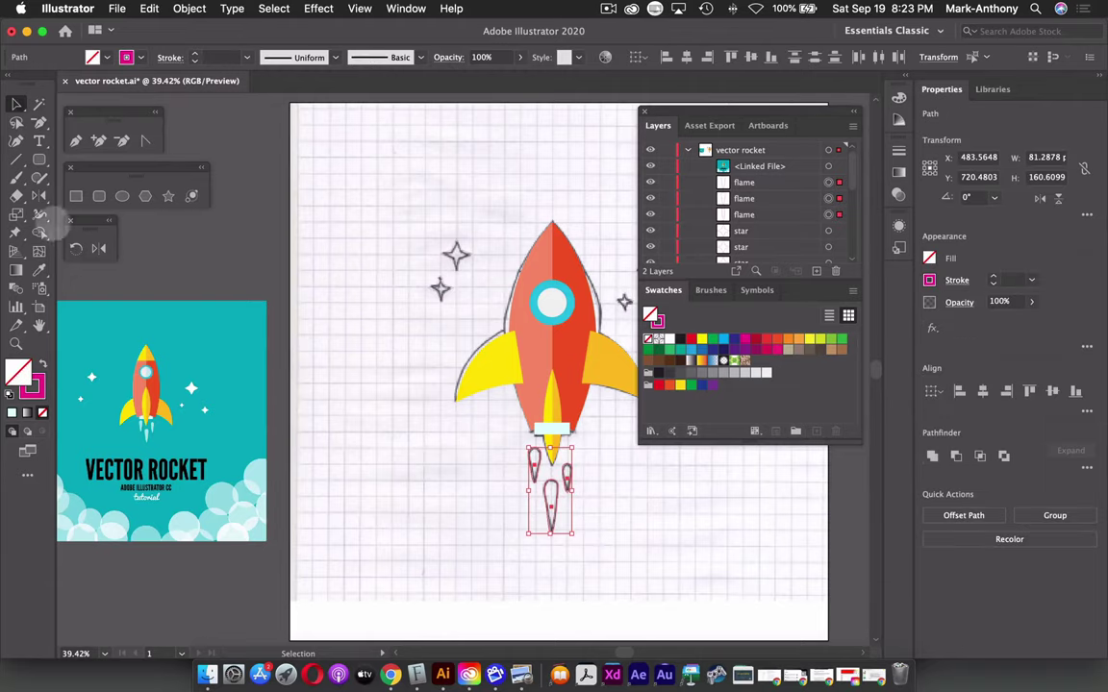
{"action": "left_click", "coordinate": [39, 270]}
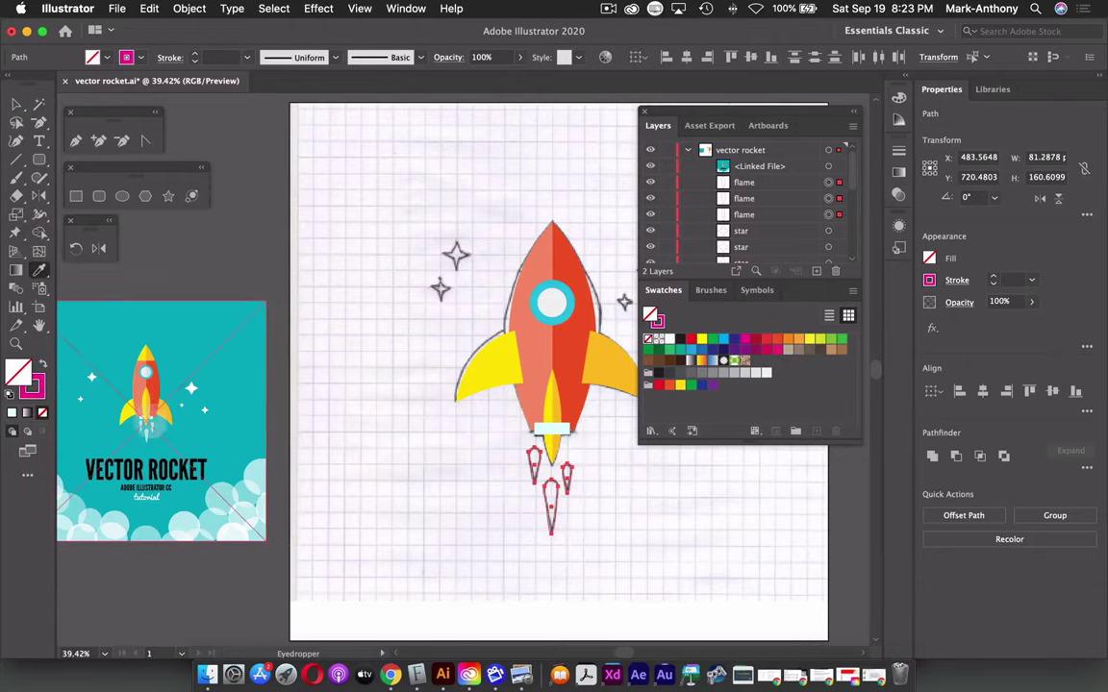
{"action": "left_click", "coordinate": [136, 383]}
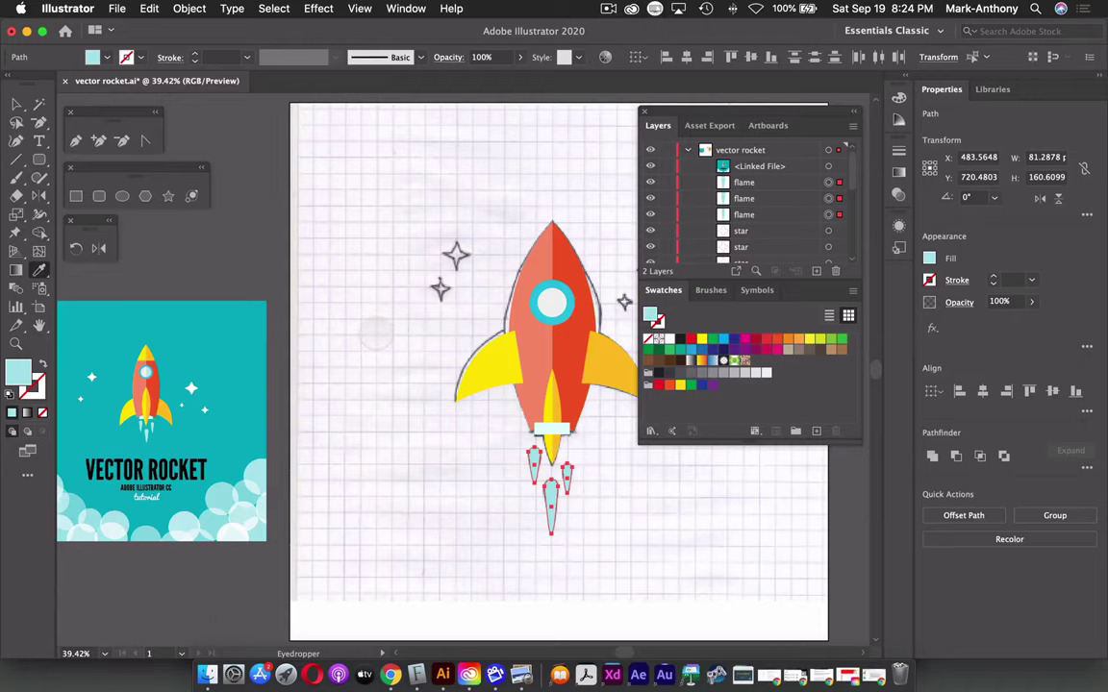
Select the five stars around the rocket and fill them white from a reference star.
{"action": "scroll", "coordinate": [555, 370], "scroll_direction": "right", "scroll_amount": 1}
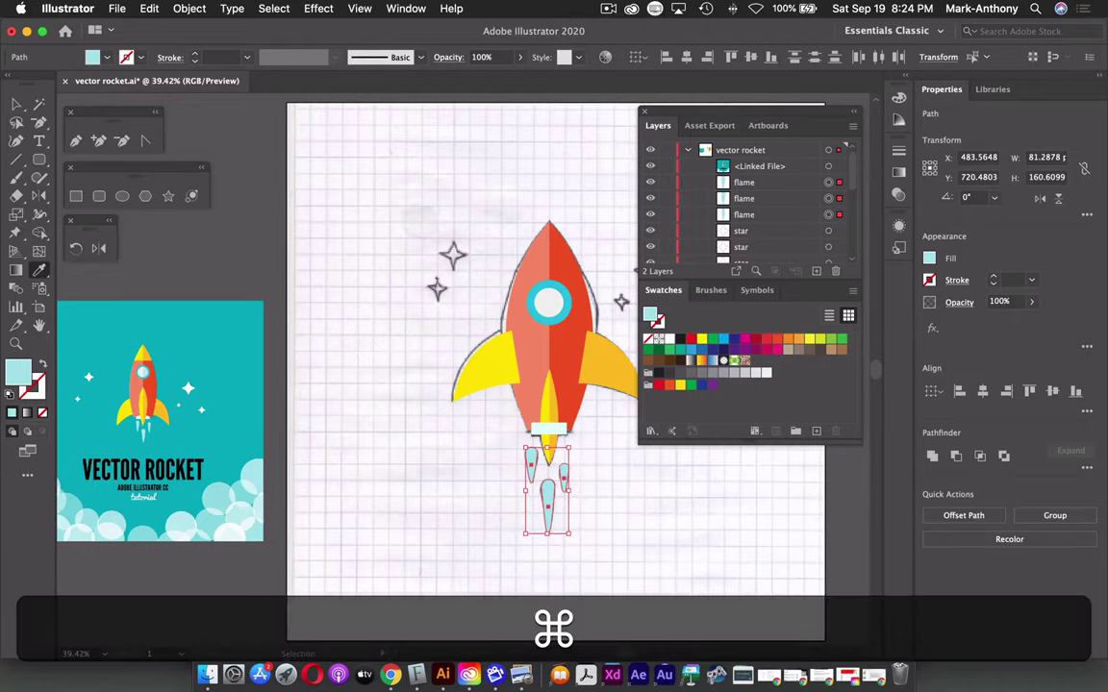
{"action": "mouse_move", "coordinate": [423, 224]}
{"action": "left_mouse_down"}
{"action": "mouse_move", "coordinate": [452, 270]}
{"action": "mouse_move", "coordinate": [476, 282]}
{"action": "left_mouse_up"}
{"action": "scroll", "coordinate": [478, 287], "scroll_direction": "right", "scroll_amount": 8}
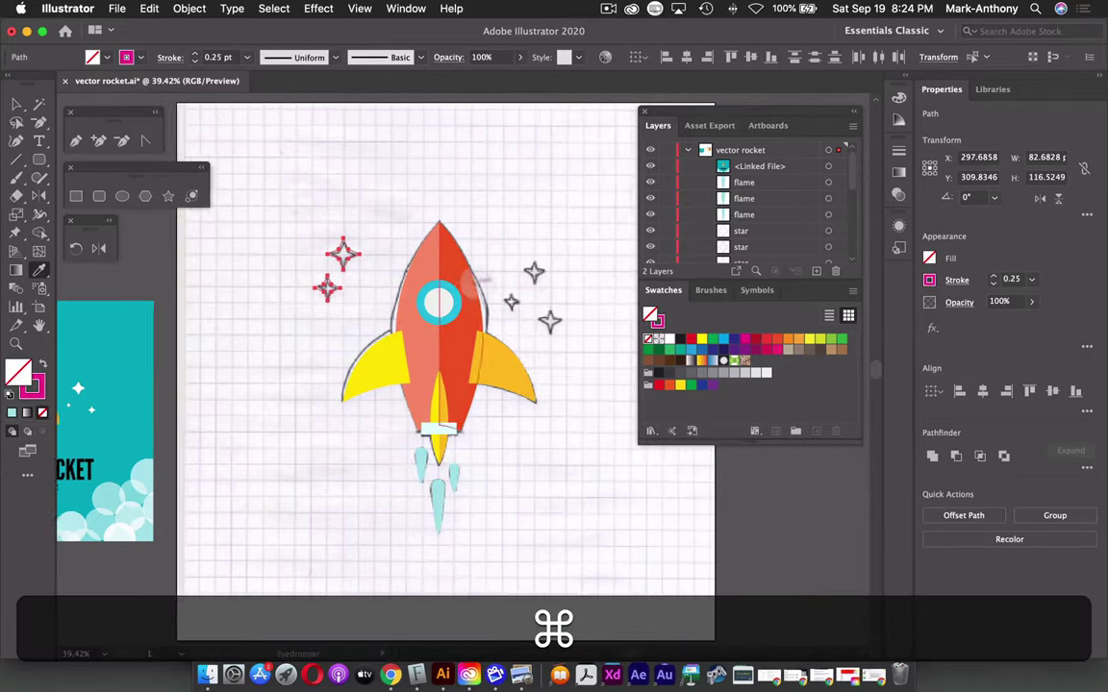
{"action": "key", "text": "super"}
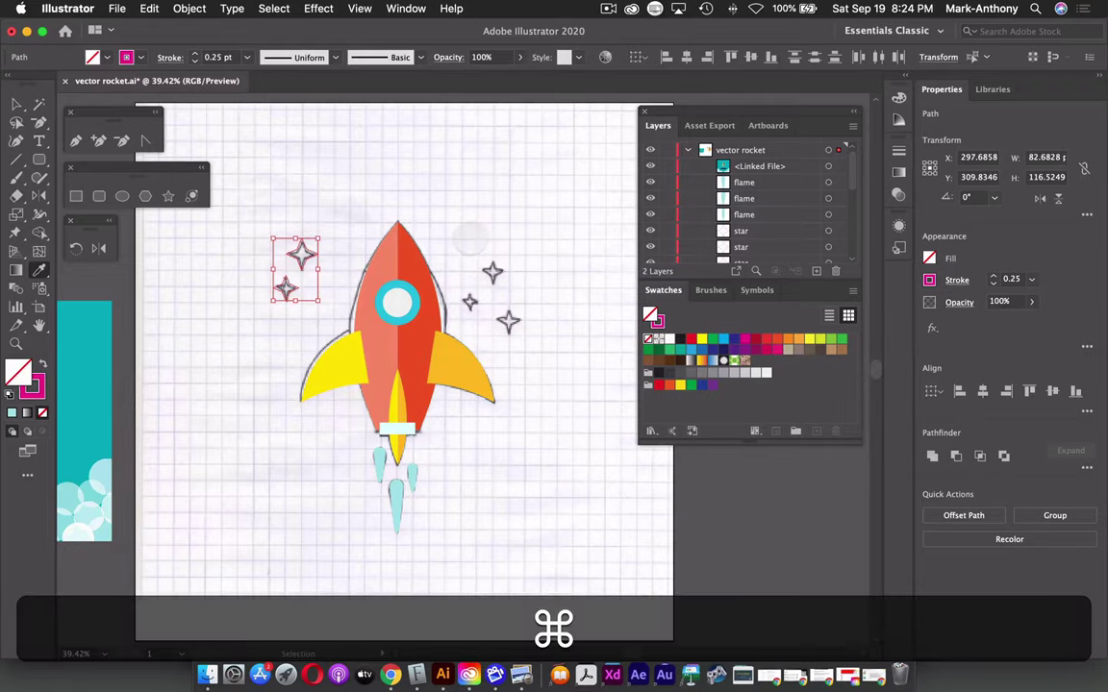
{"action": "left_click_drag", "start_coordinate": [464, 238], "coordinate": [519, 322]}
{"action": "left_click", "coordinate": [527, 325], "text": "shift+super"}
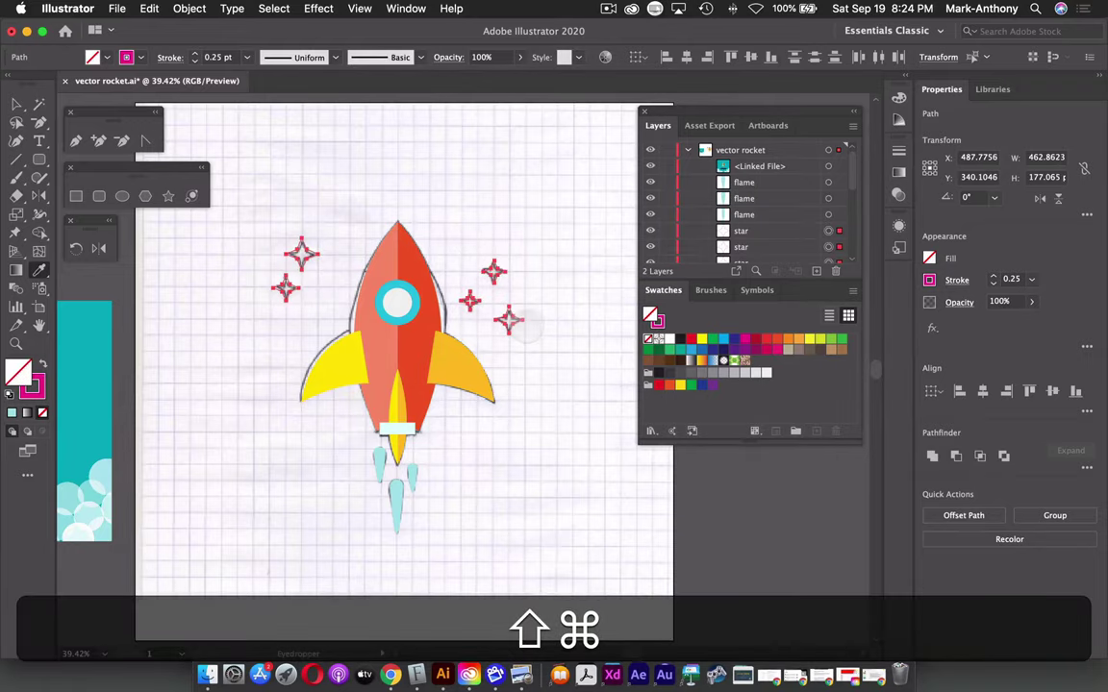
{"action": "scroll", "coordinate": [404, 366], "scroll_direction": "left", "scroll_amount": 5}
{"action": "left_click", "coordinate": [171, 387]}
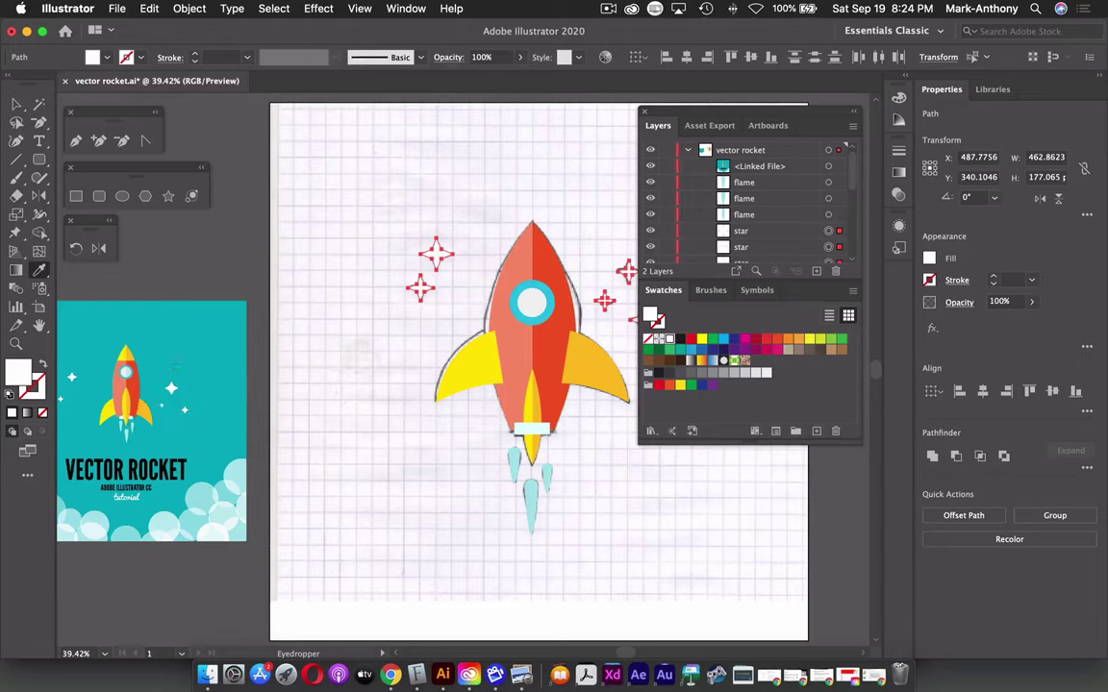
Enlarge the Layers panel list and clear the selection.
{"action": "left_click_drag", "start_coordinate": [715, 271], "coordinate": [735, 481]}
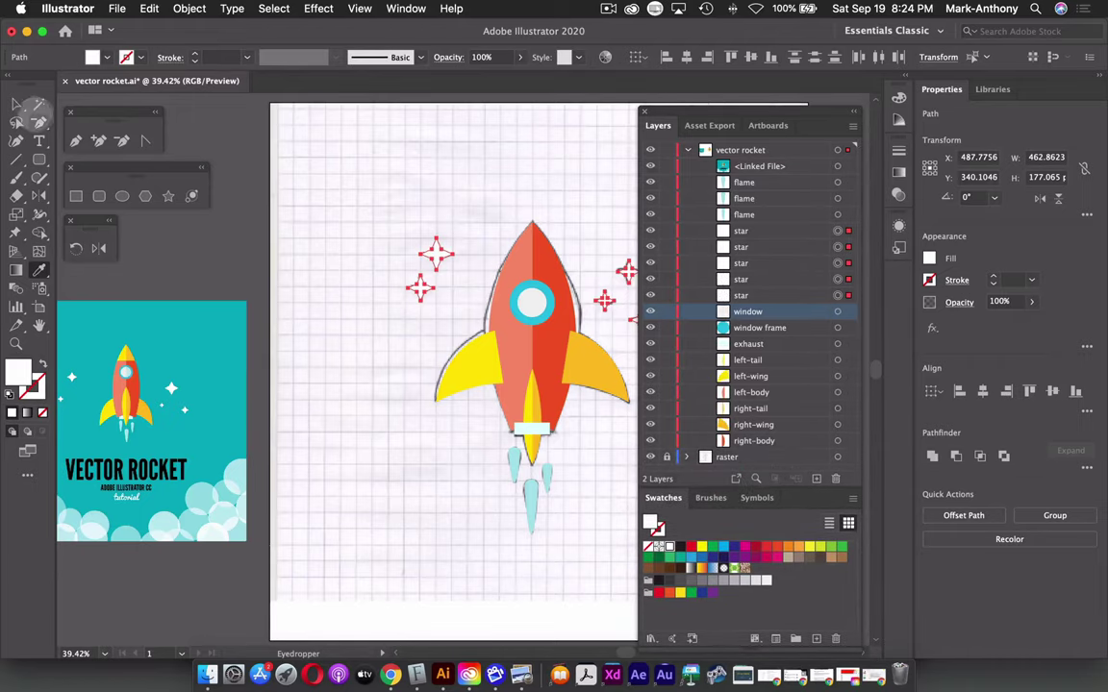
{"action": "left_click", "coordinate": [17, 102]}
{"action": "left_click", "coordinate": [498, 125]}
{"action": "scroll", "coordinate": [493, 158], "scroll_direction": "right", "scroll_amount": 5}
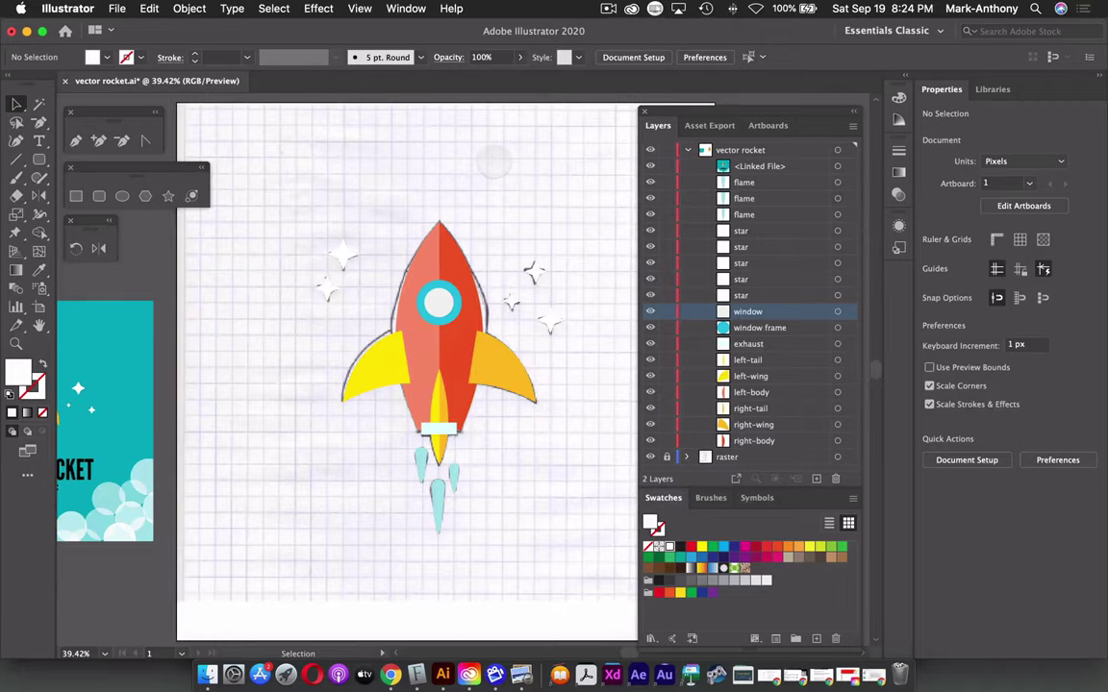
{"action": "key", "text": "super"}
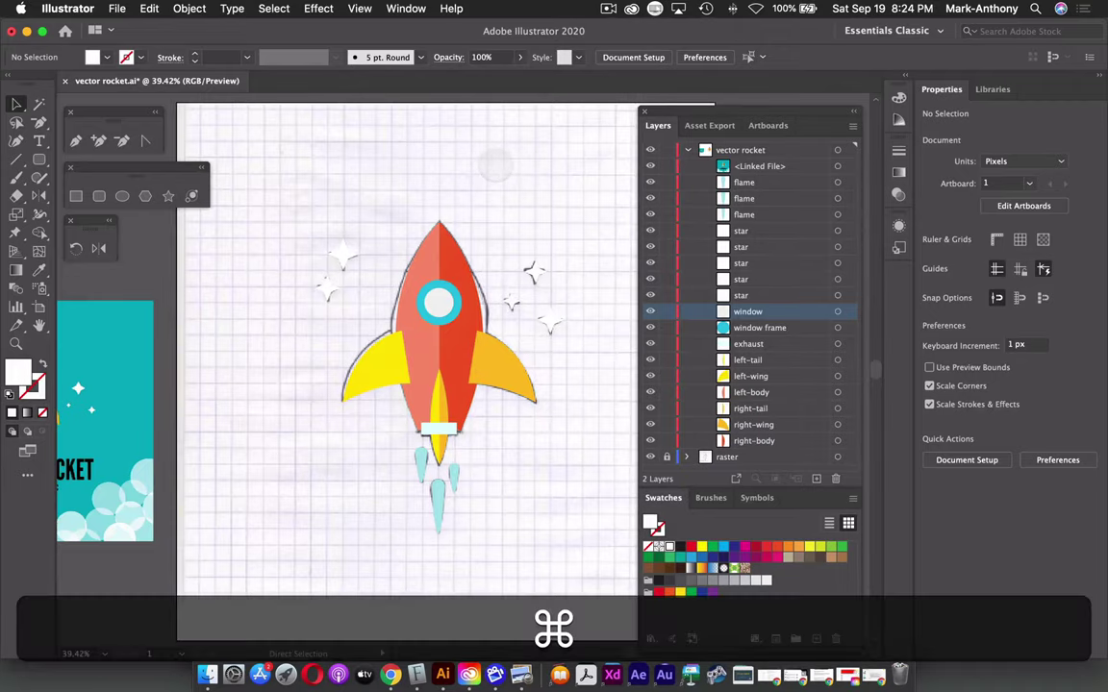
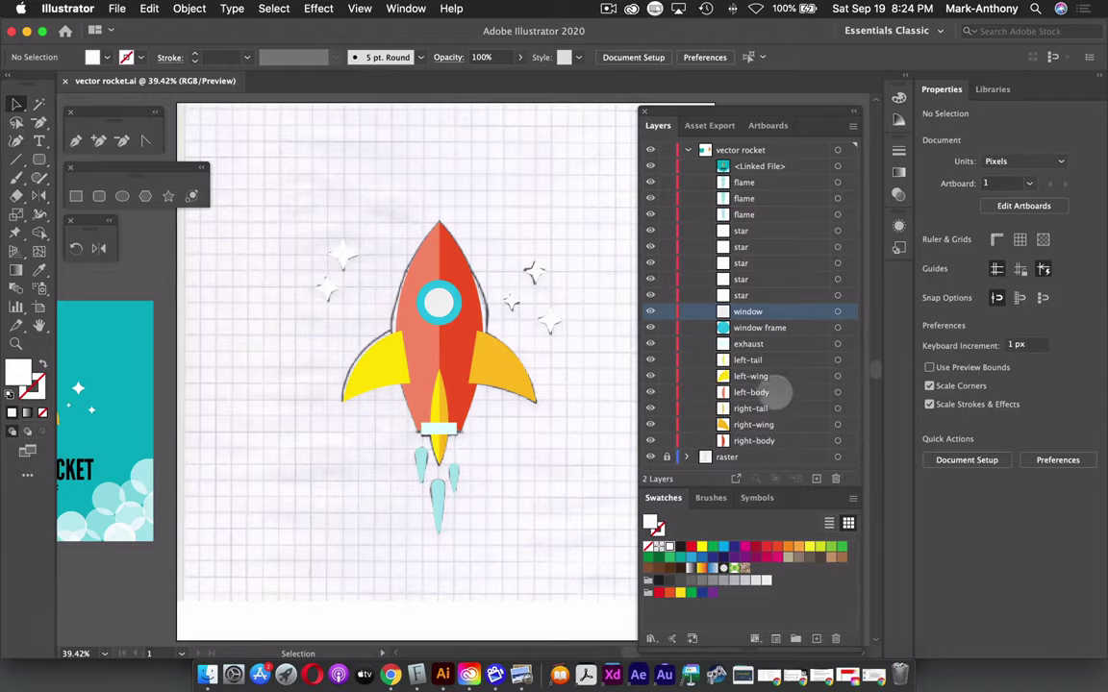
Move the exhaust sublayer to the bottom and the wing sublayers below the body sublayers.
{"action": "left_click", "coordinate": [770, 344]}
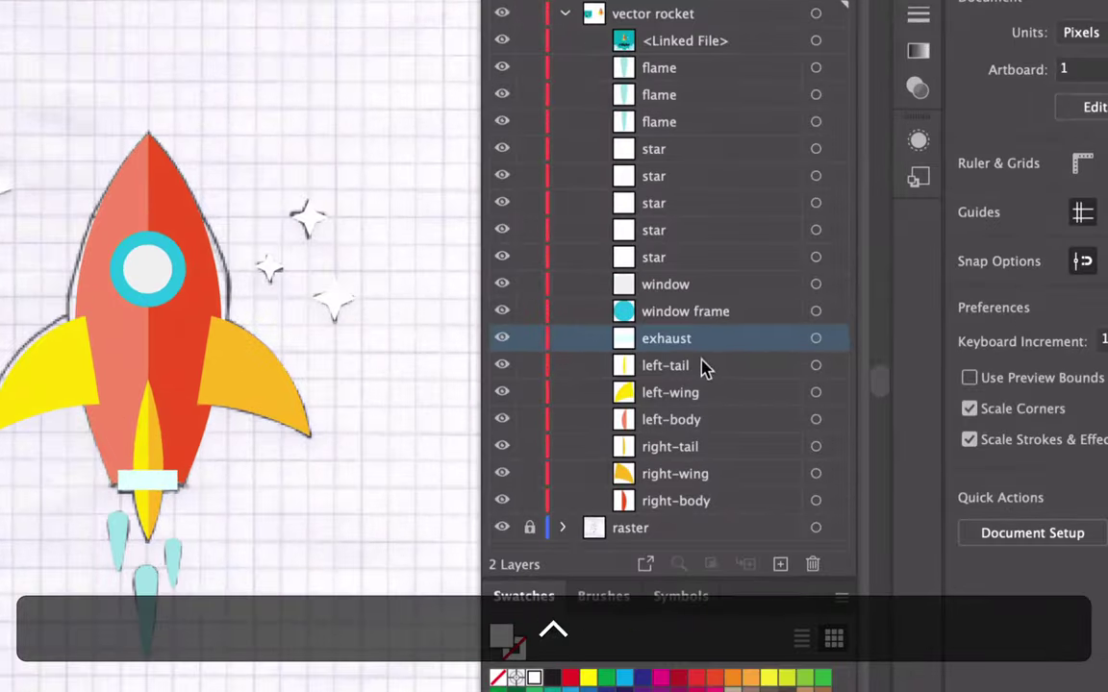
{"action": "left_click_drag", "start_coordinate": [706, 344], "coordinate": [715, 517]}
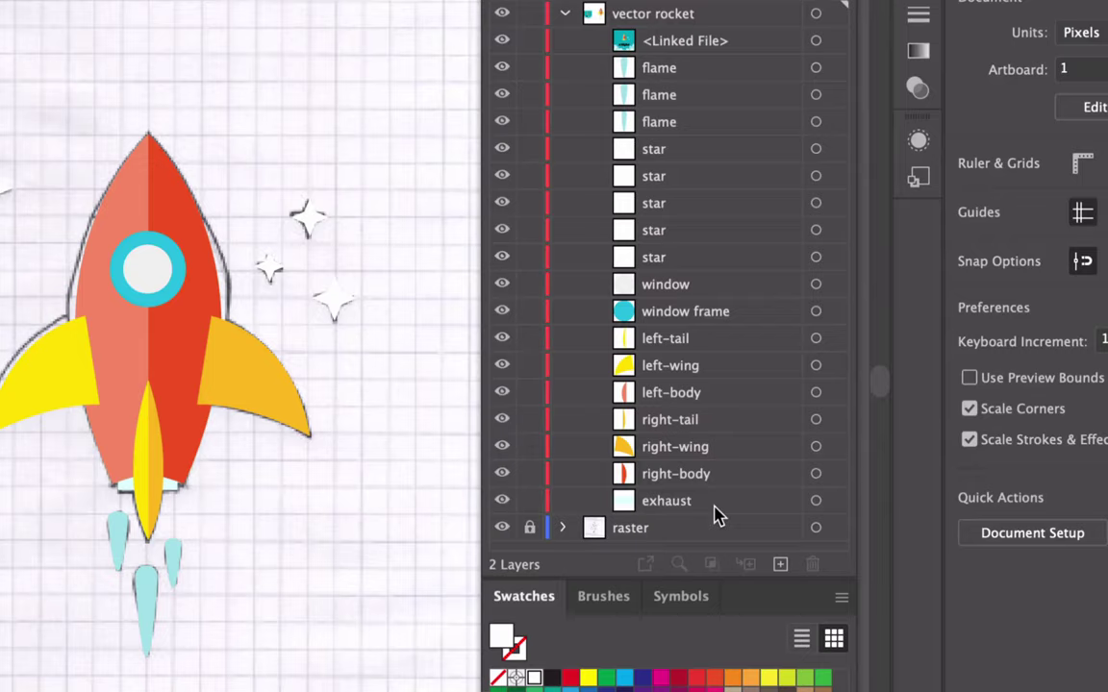
{"action": "left_click_drag", "start_coordinate": [651, 387], "coordinate": [648, 466]}
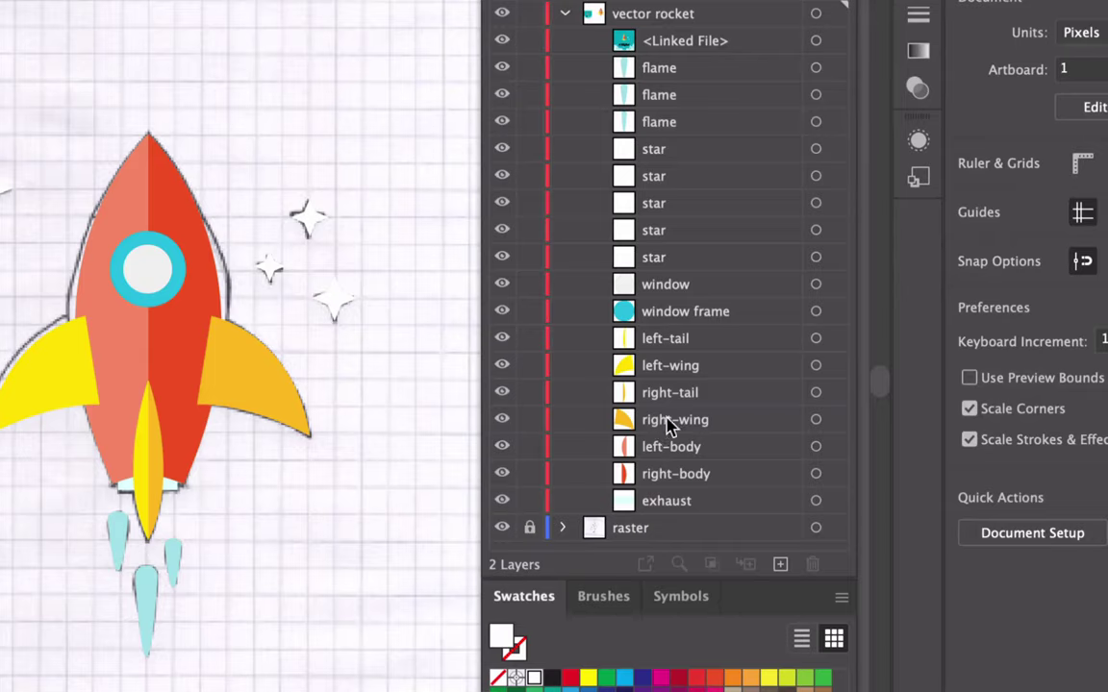
{"action": "left_click_drag", "start_coordinate": [671, 426], "coordinate": [655, 485]}
{"action": "left_click_drag", "start_coordinate": [662, 373], "coordinate": [646, 465]}
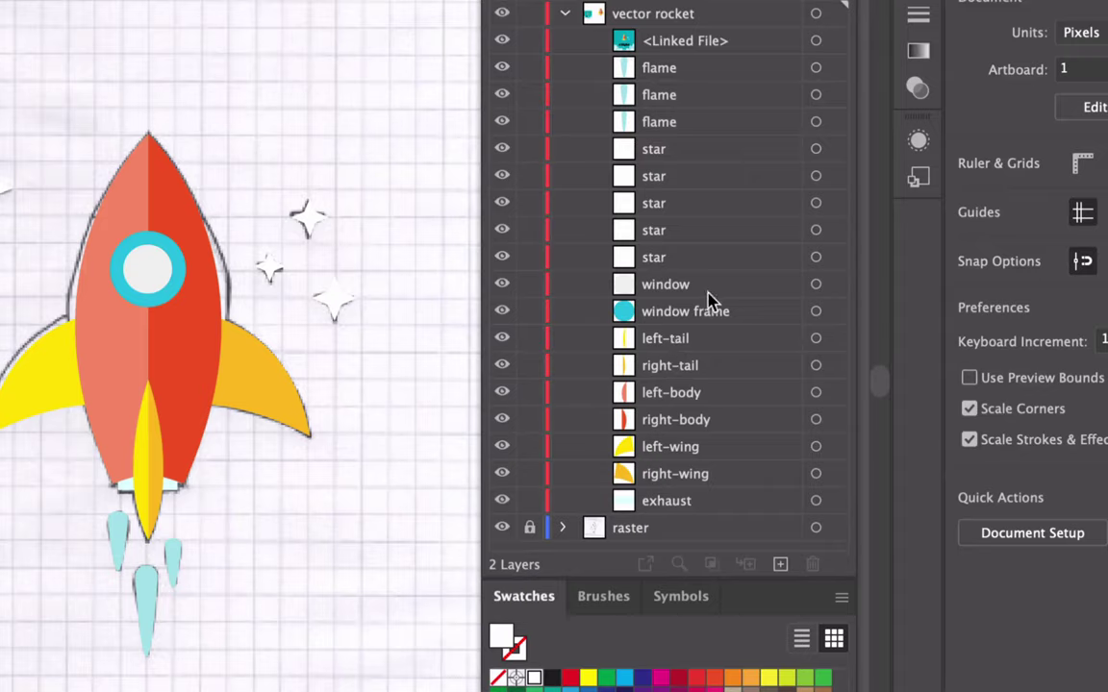
Move the three flame sublayers below exhaust and save the document.
{"action": "left_click", "coordinate": [686, 122]}
{"action": "left_click", "coordinate": [694, 96], "text": "shift"}
{"action": "left_click", "coordinate": [694, 70], "text": "shift"}
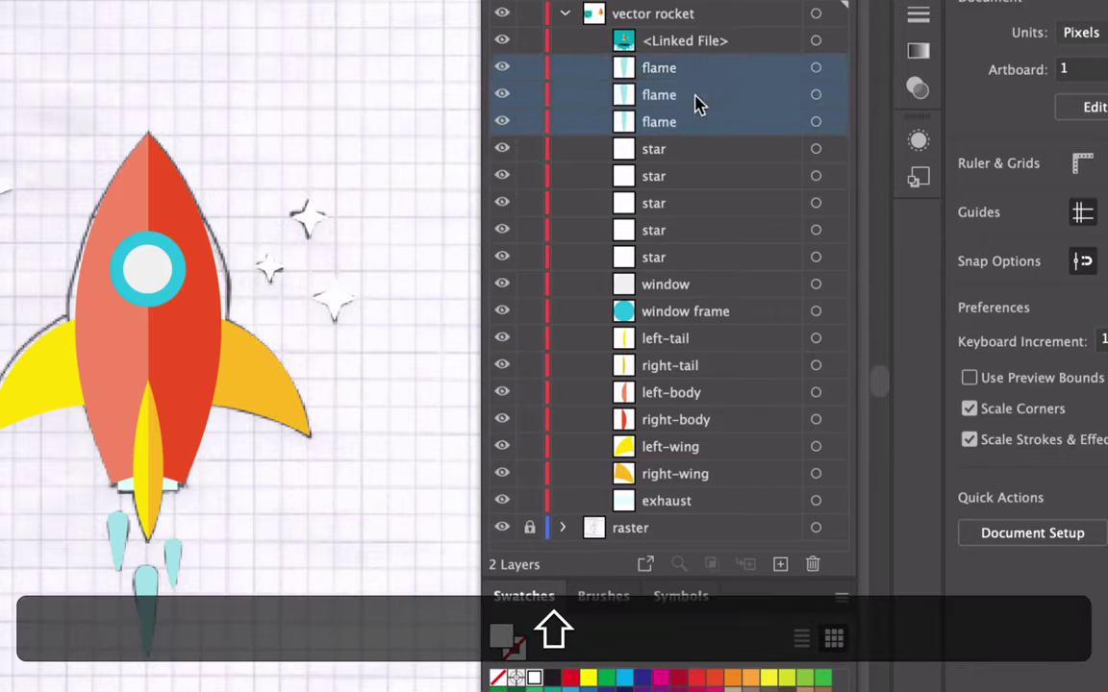
{"action": "left_click_drag", "start_coordinate": [698, 104], "coordinate": [650, 512]}
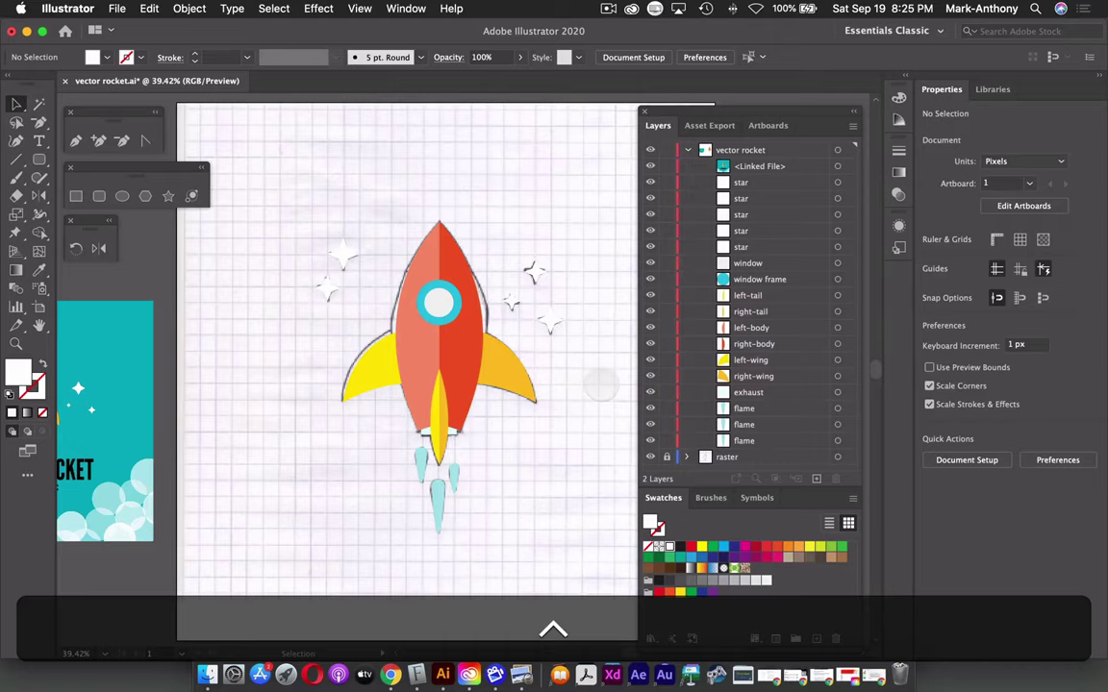
{"action": "key", "text": "super+s"}
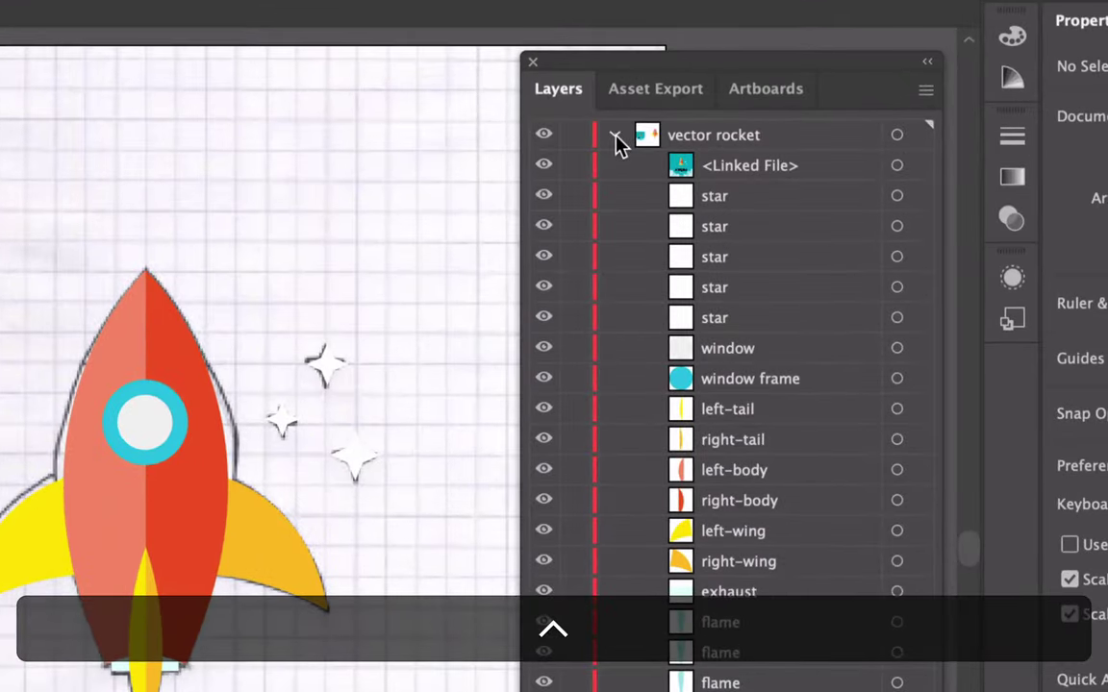
Create a layer named 'background' beneath the vector rocket layer, then zoom out to the artboard.
{"action": "left_click", "coordinate": [615, 137]}
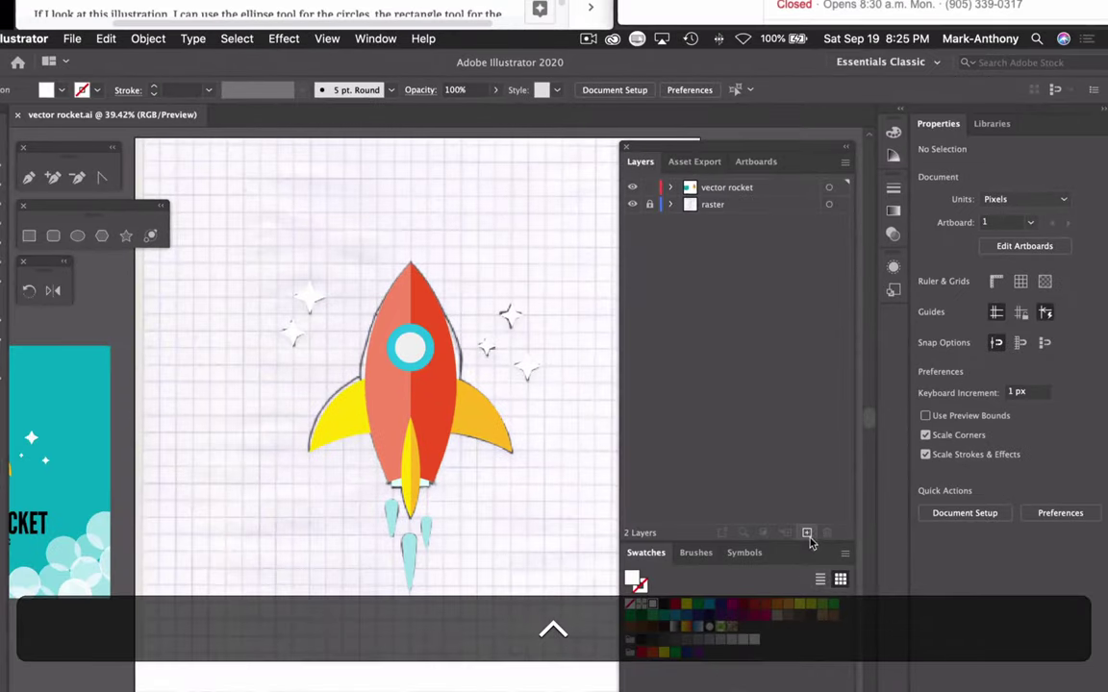
{"action": "left_click", "coordinate": [807, 533]}
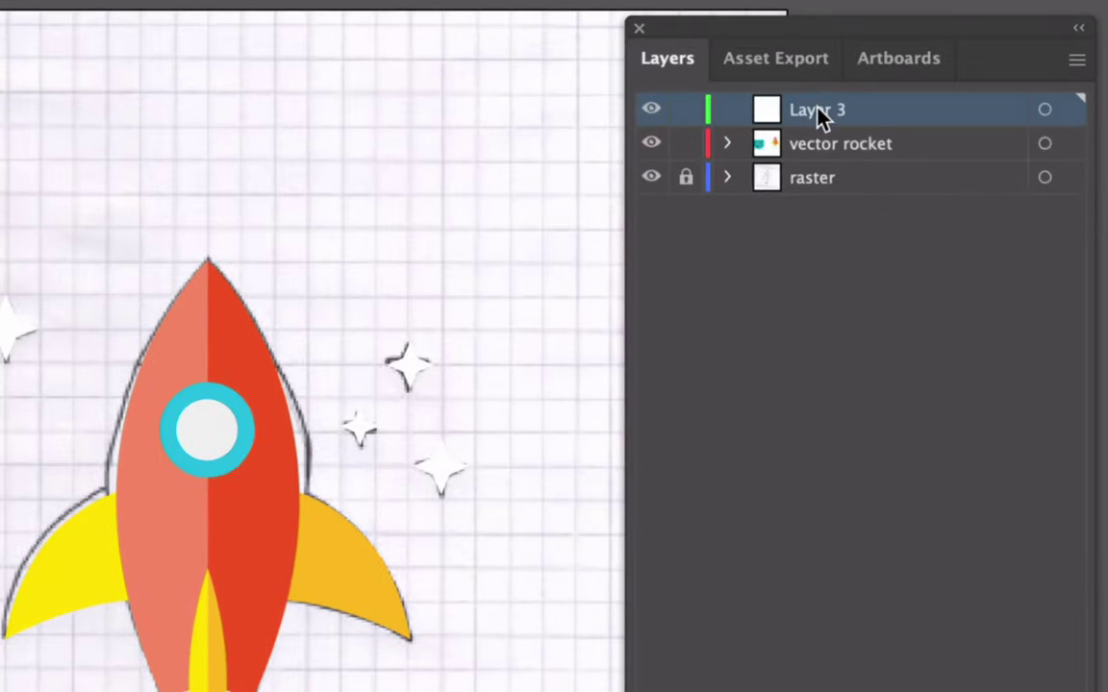
{"action": "double_click", "coordinate": [818, 110]}
{"action": "type", "text": "background"}
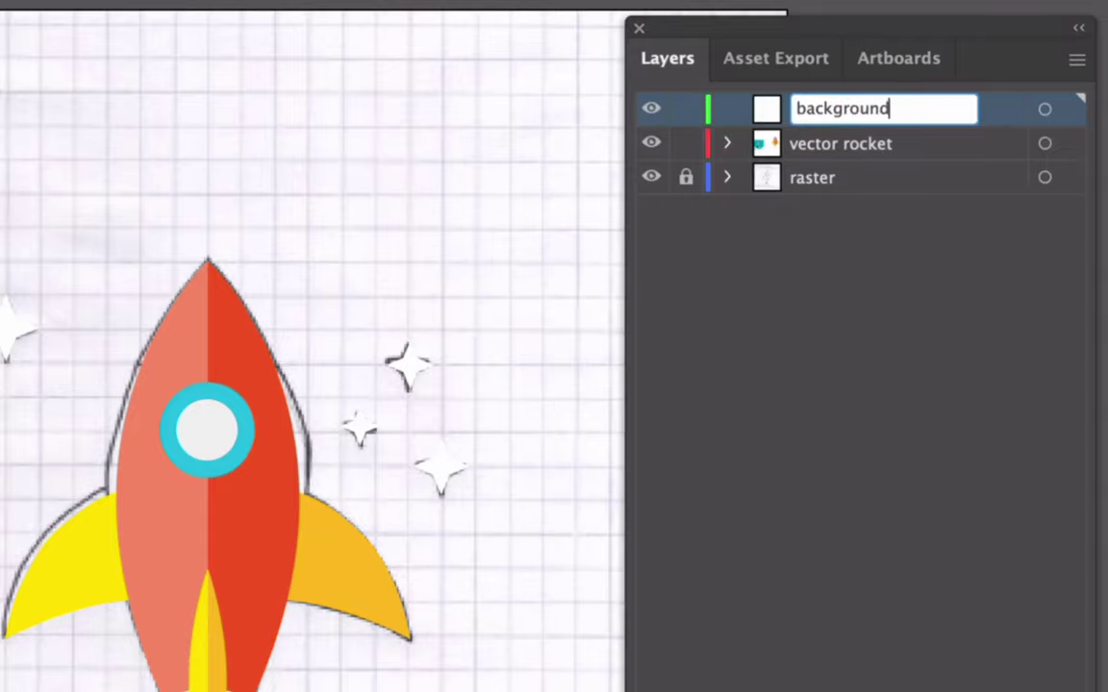
{"action": "key", "text": "Return"}
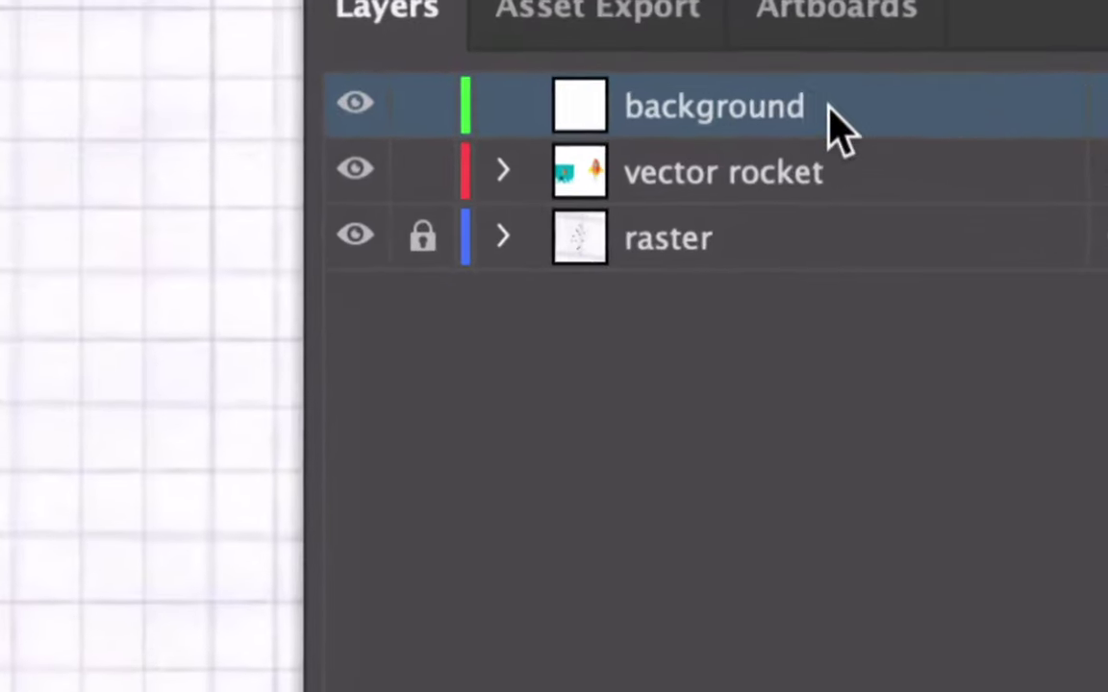
{"action": "left_click_drag", "start_coordinate": [895, 116], "coordinate": [892, 131]}
{"action": "left_click_drag", "start_coordinate": [825, 150], "coordinate": [816, 208]}
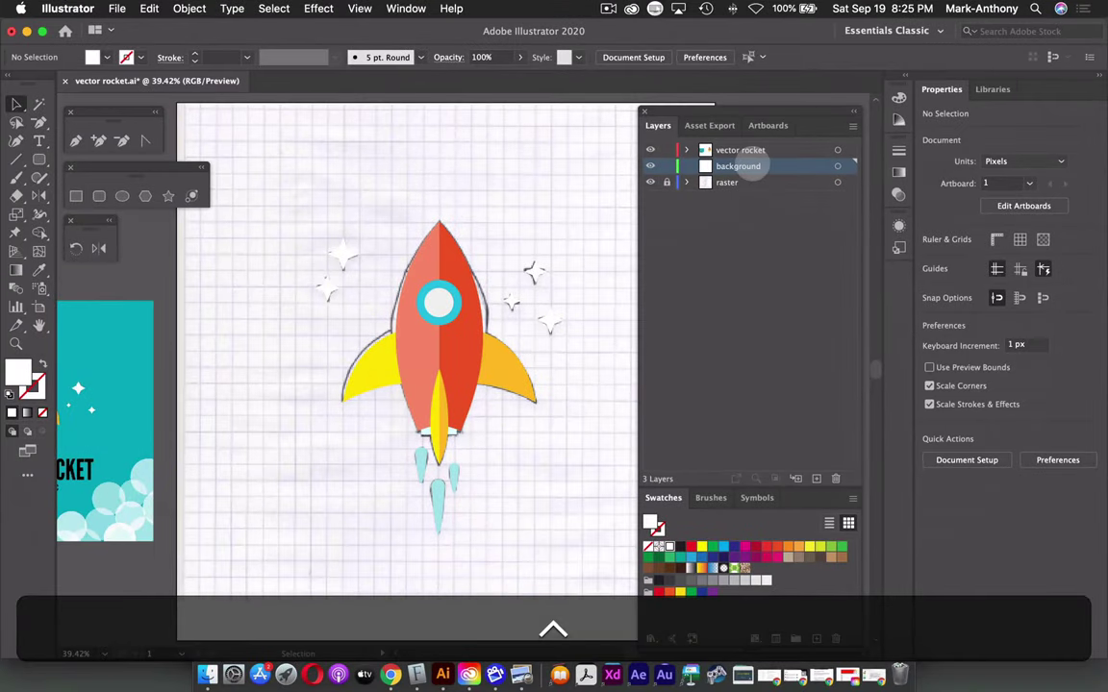
{"action": "key", "text": "super+minus"}
{"action": "key", "text": "super+minus"}
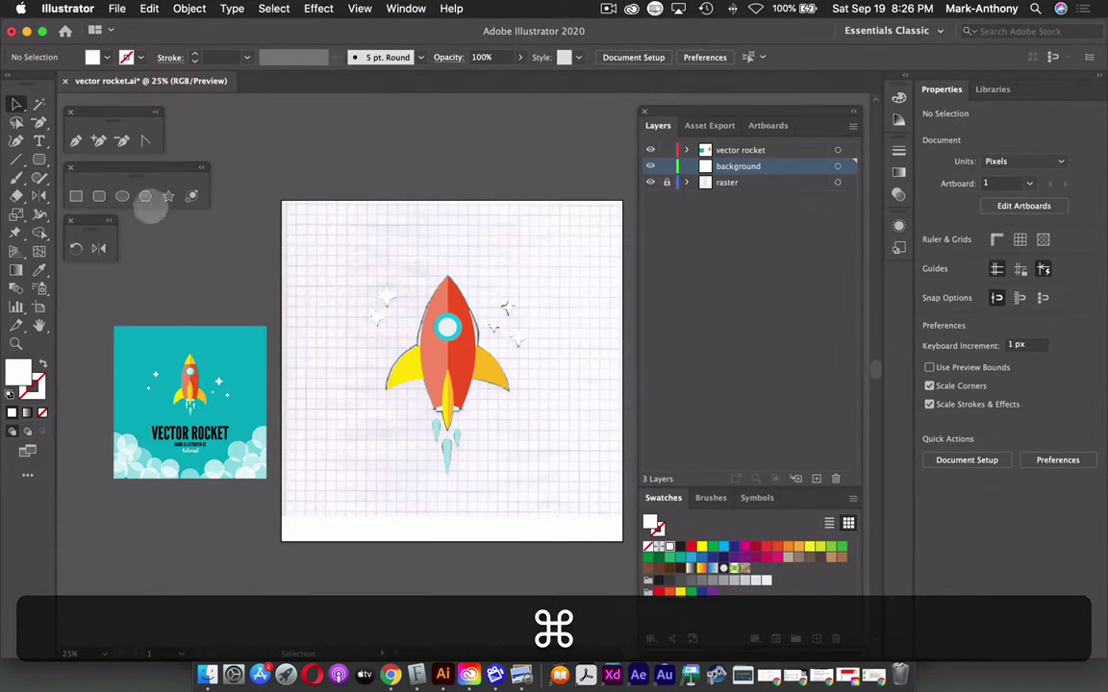
Cover the artboard with a rectangle in the reference's teal and lock the background layer.
{"action": "left_click", "coordinate": [76, 197]}
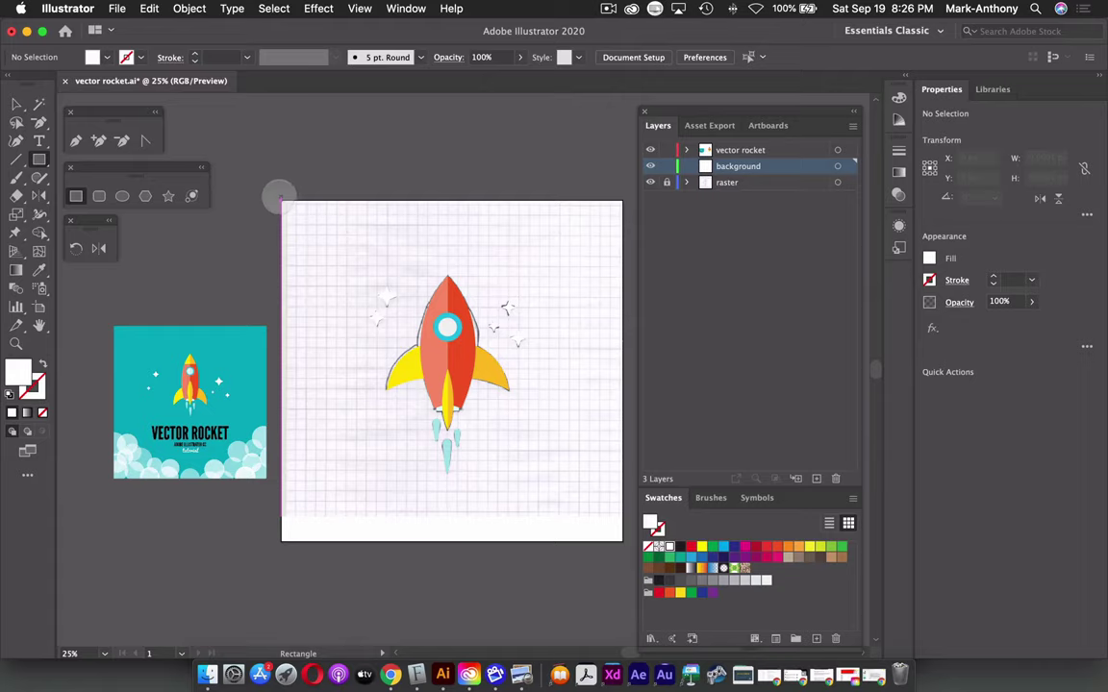
{"action": "left_click_drag", "start_coordinate": [279, 200], "coordinate": [622, 541]}
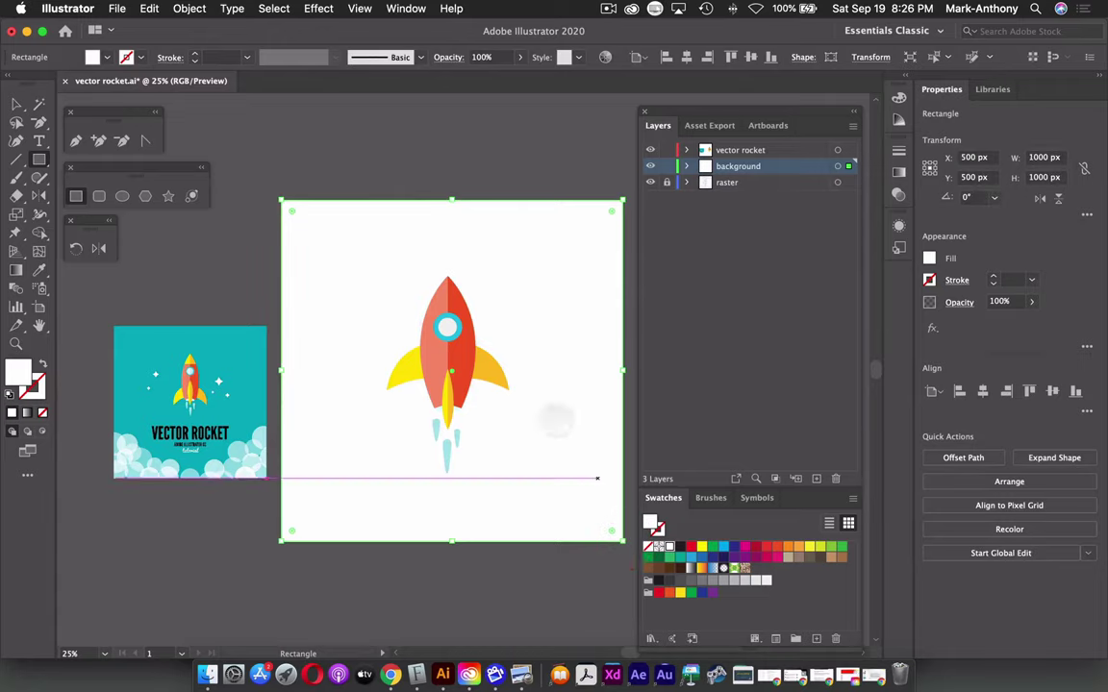
{"action": "left_click", "coordinate": [39, 270]}
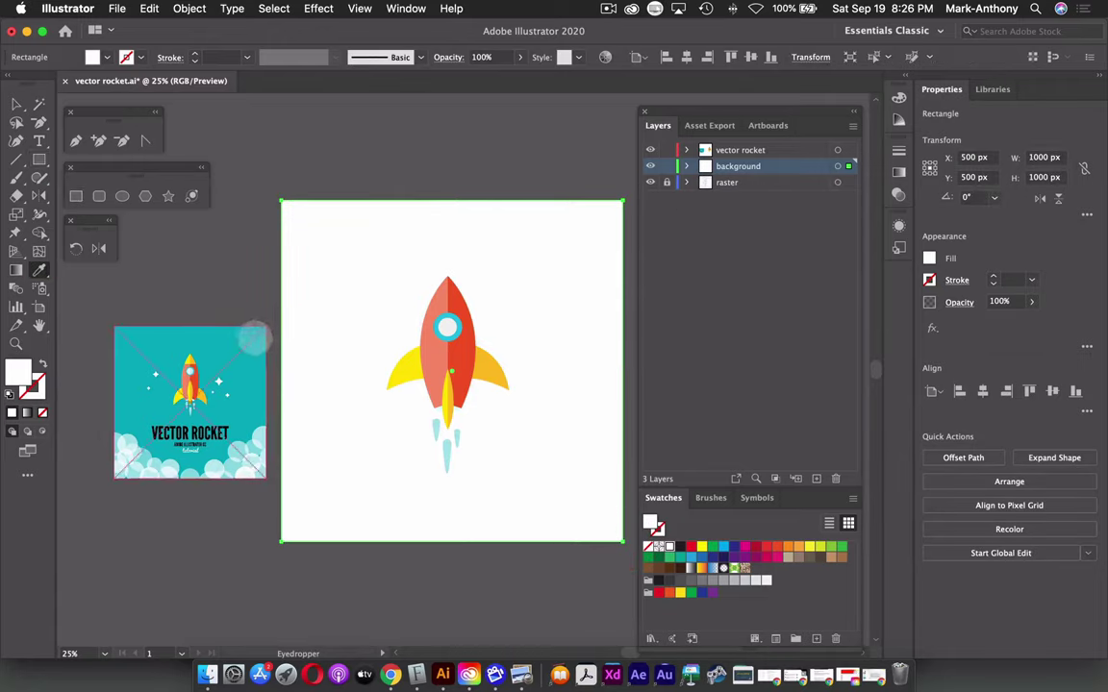
{"action": "left_click", "coordinate": [247, 336]}
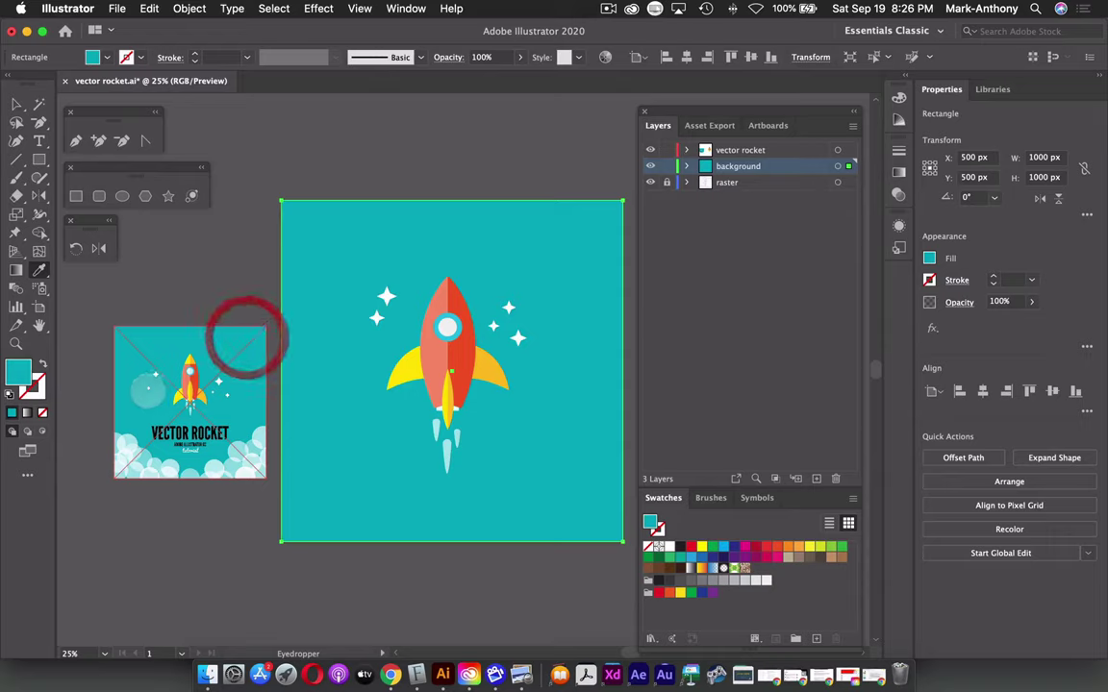
{"action": "left_click", "coordinate": [16, 104]}
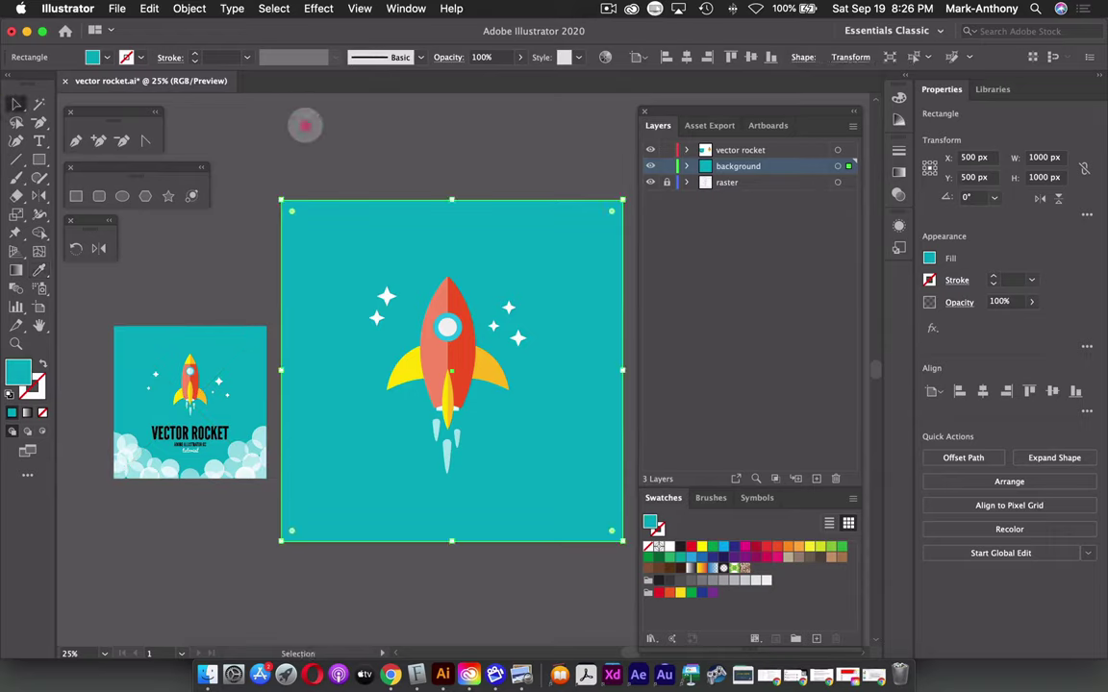
{"action": "left_click", "coordinate": [304, 125]}
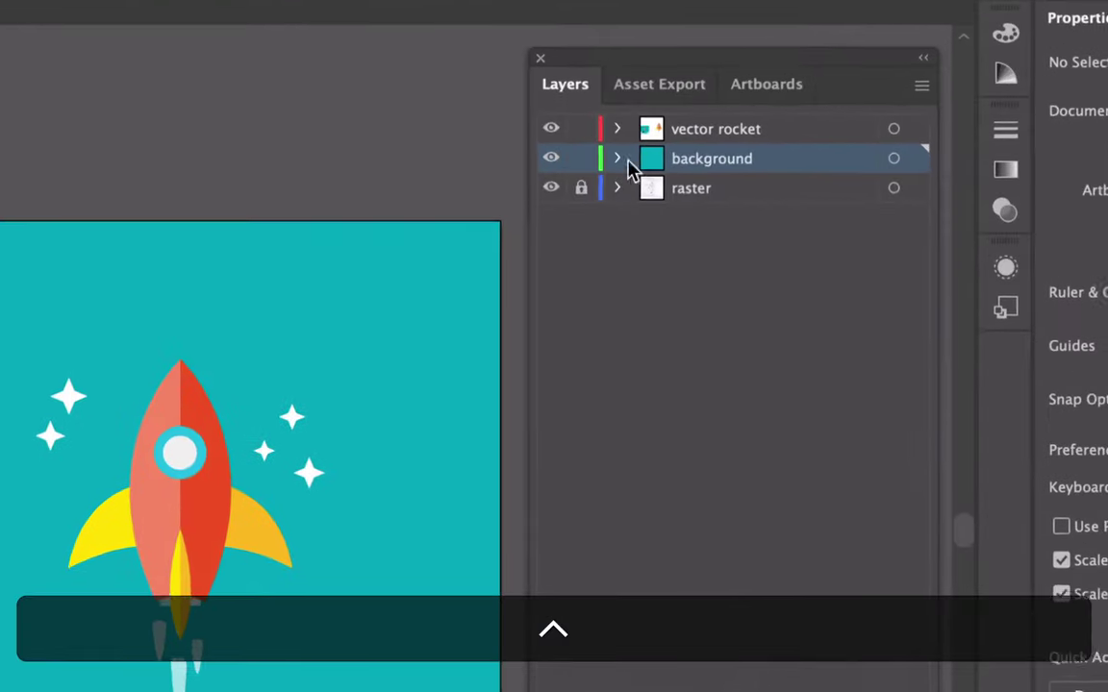
{"action": "left_click", "coordinate": [582, 159]}
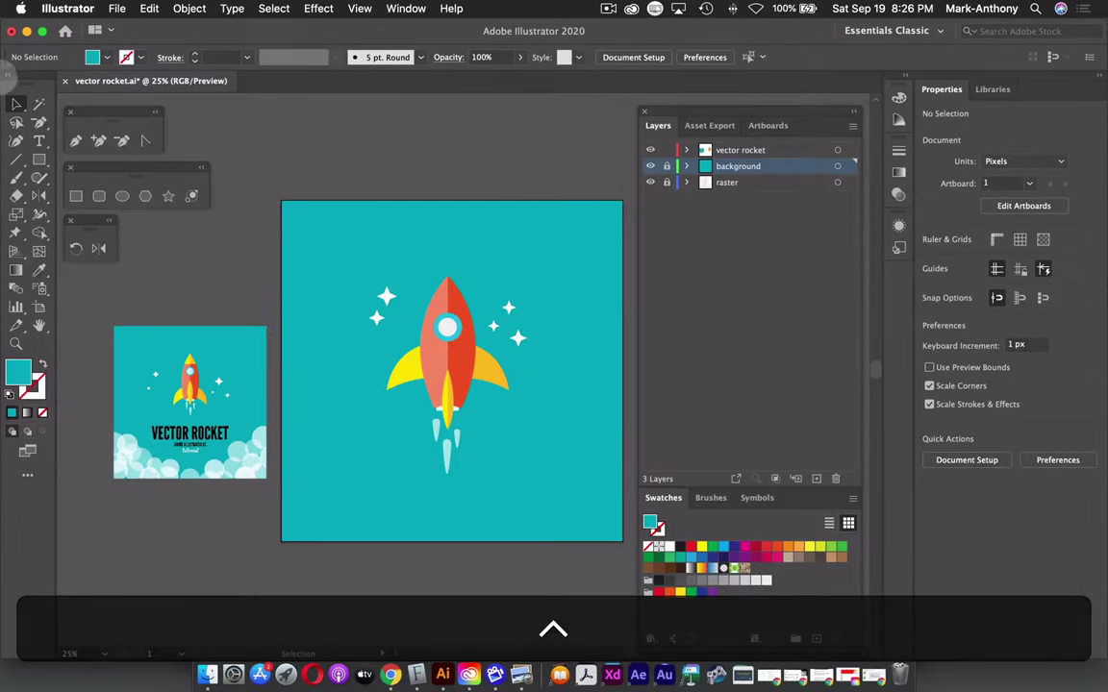
{"action": "left_click", "coordinate": [17, 105]}
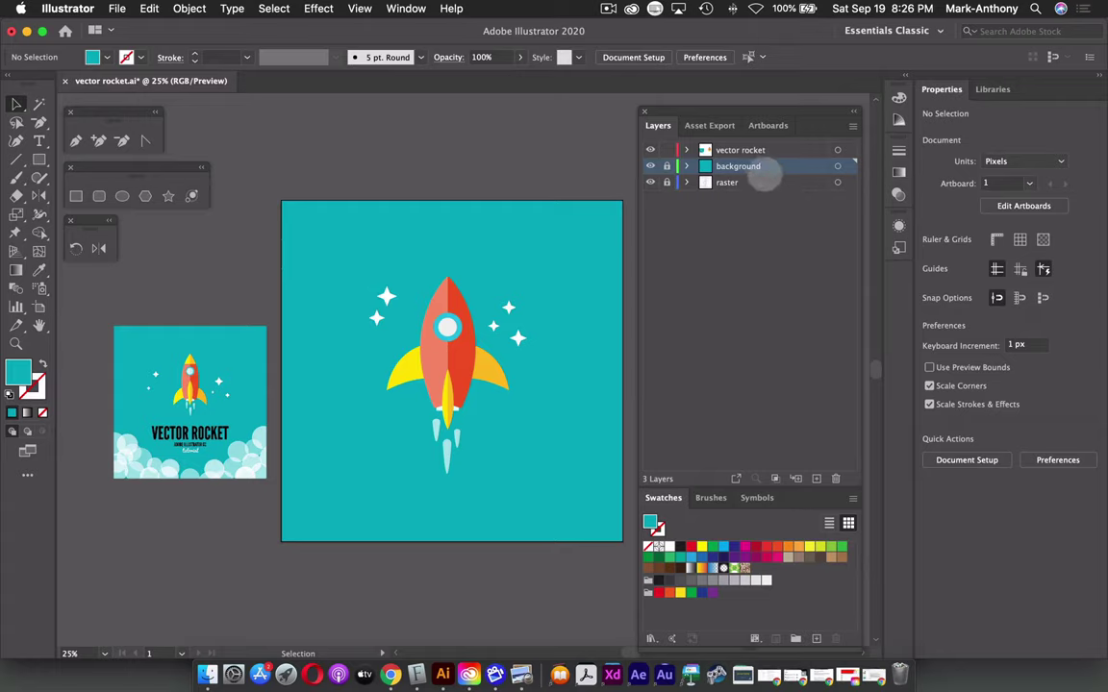
Select the five star shapes around the rocket and group them.
{"action": "left_click", "coordinate": [686, 150]}
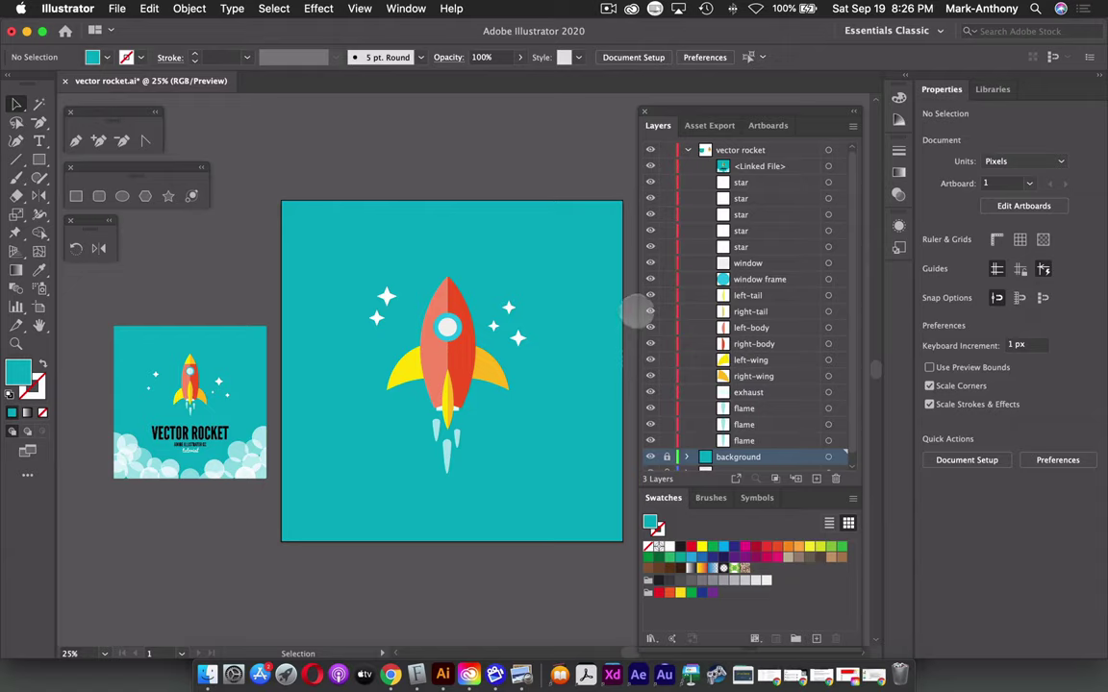
{"action": "left_click", "coordinate": [508, 306]}
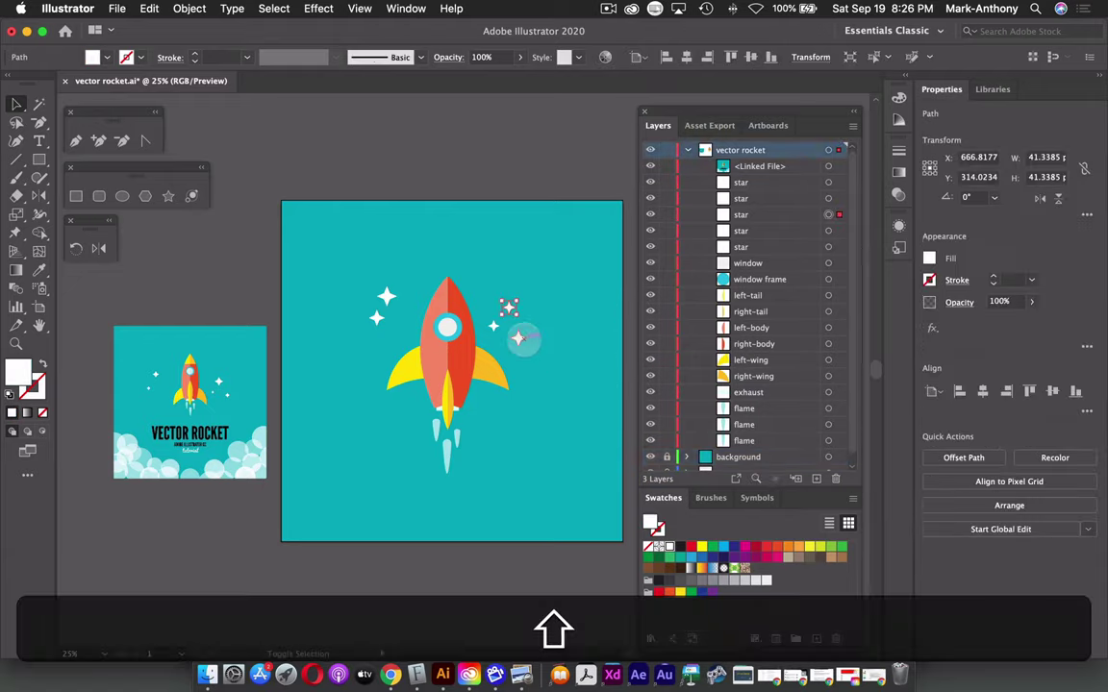
{"action": "left_click", "coordinate": [519, 334], "text": "shift"}
{"action": "left_click", "coordinate": [493, 326], "text": "shift"}
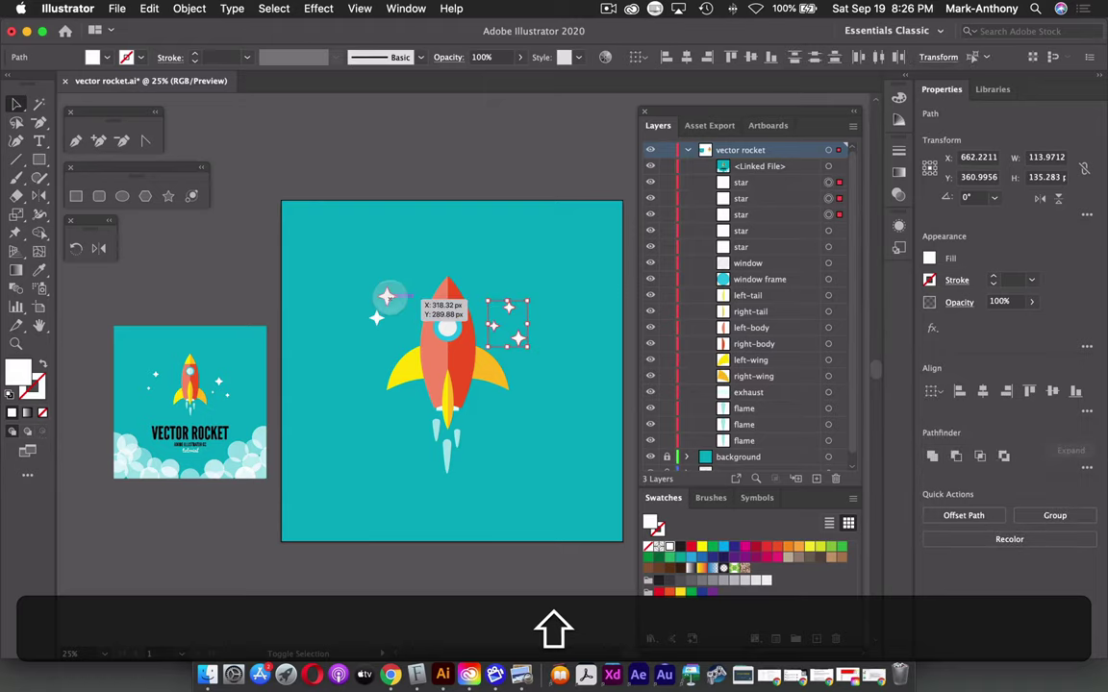
{"action": "left_click", "coordinate": [385, 296], "text": "shift"}
{"action": "left_click", "coordinate": [376, 317], "text": "shift"}
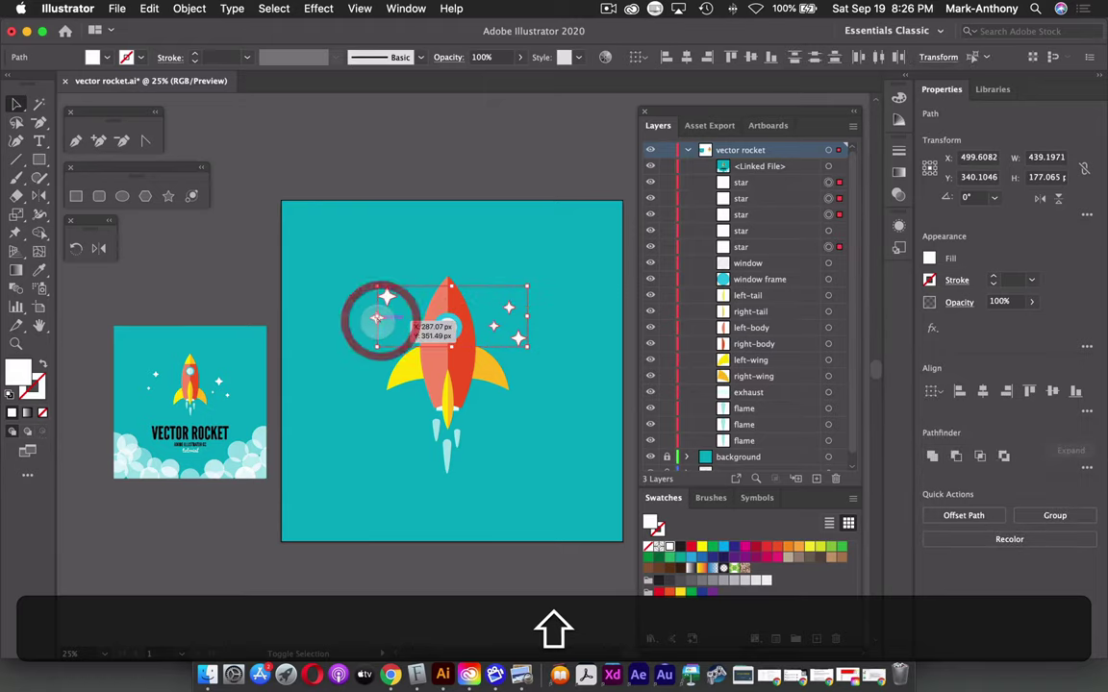
{"action": "left_click", "coordinate": [376, 318], "text": "shift"}
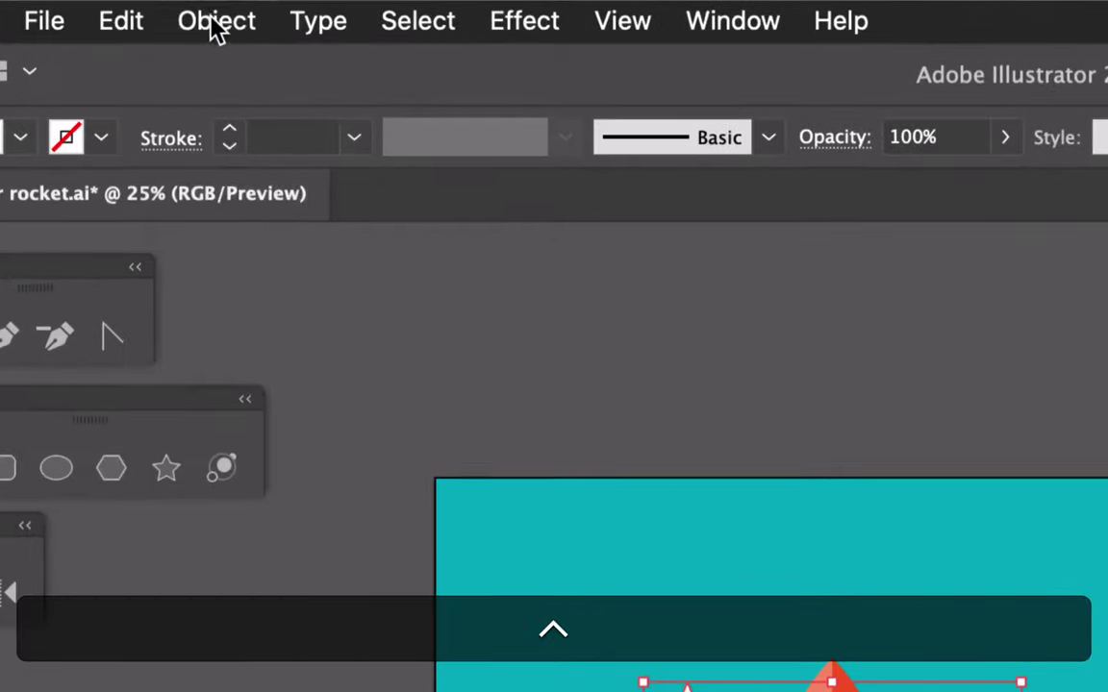
{"action": "left_click", "coordinate": [190, 8]}
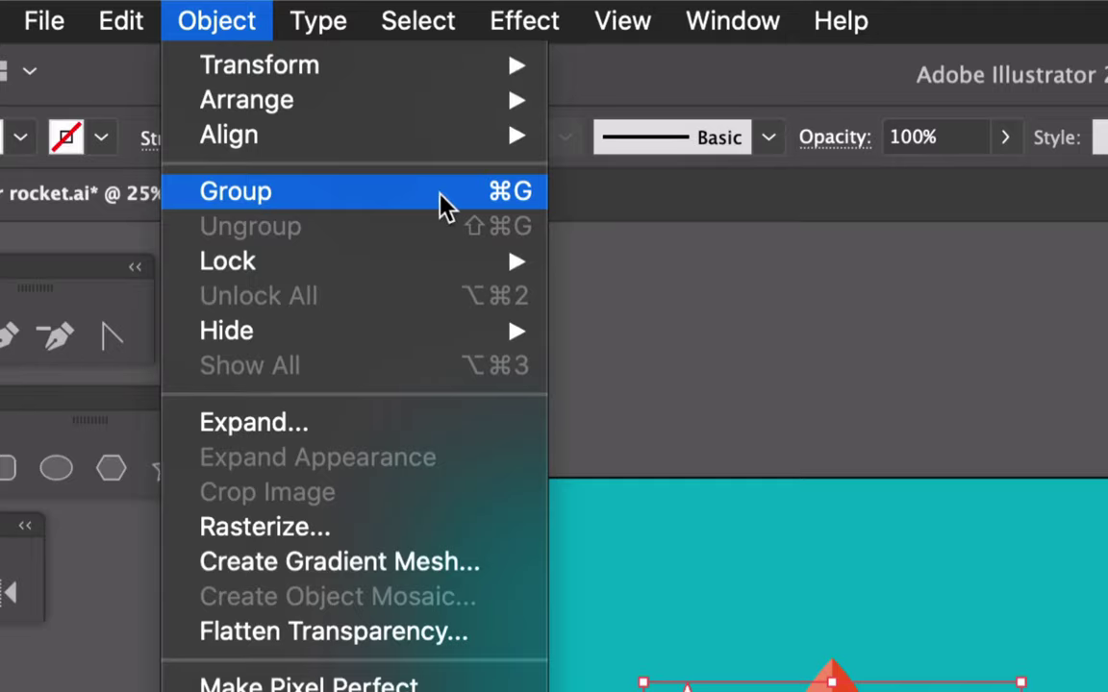
{"action": "left_click", "coordinate": [497, 205]}
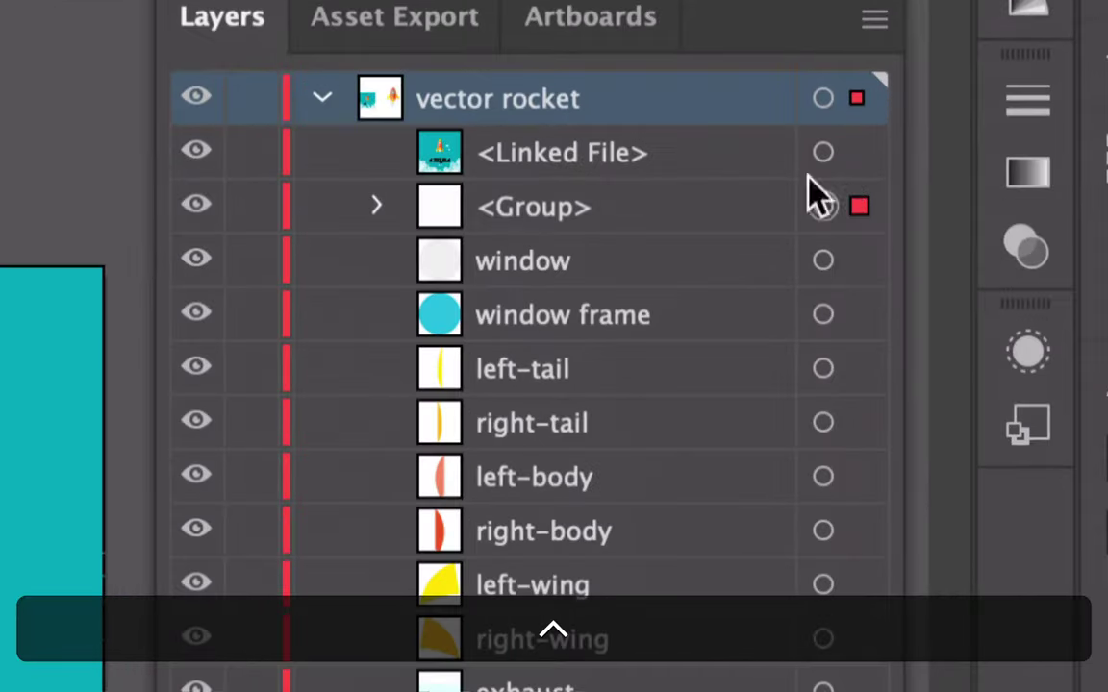
Rename the new star group to 'stars'.
{"action": "left_click", "coordinate": [373, 207]}
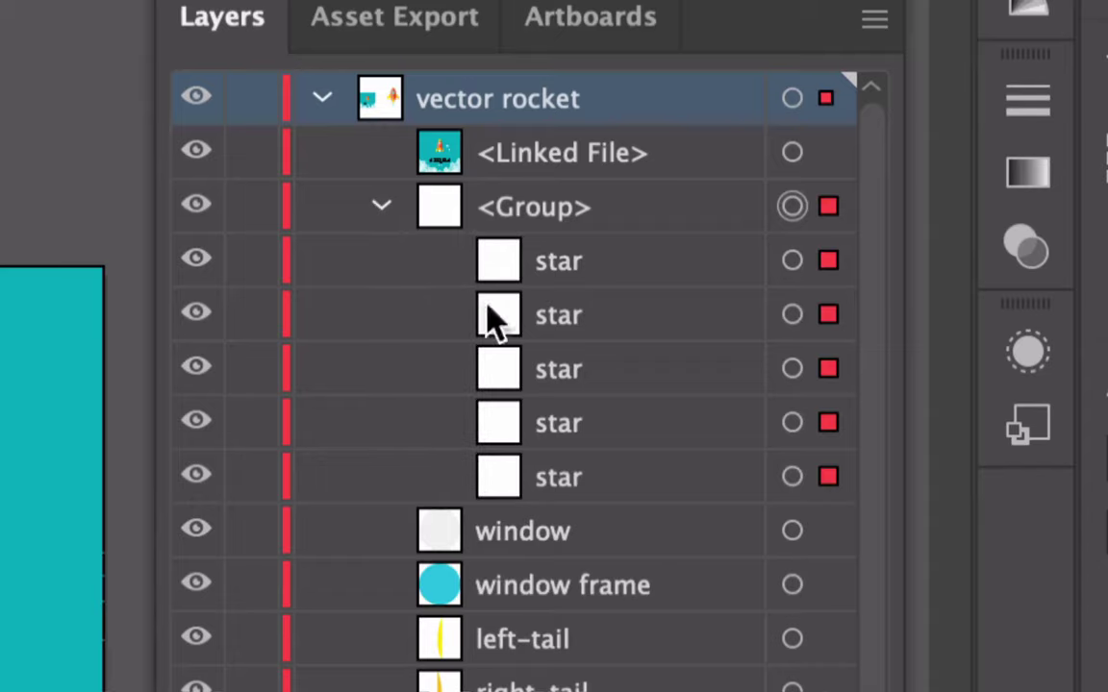
{"action": "left_click", "coordinate": [380, 206]}
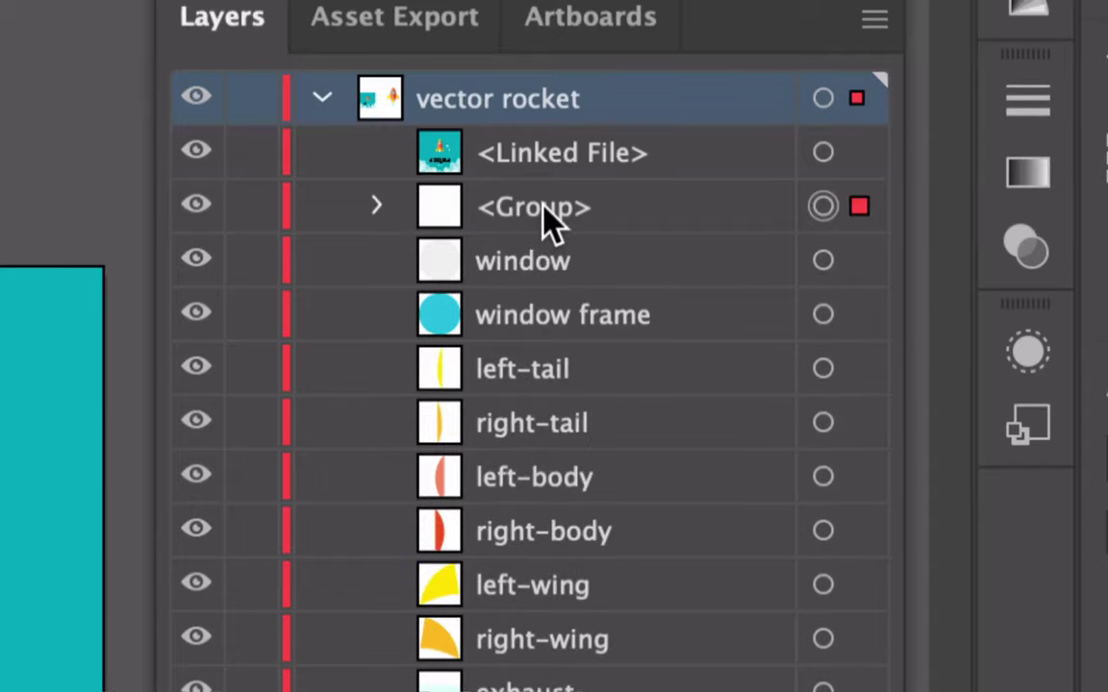
{"action": "double_click", "coordinate": [544, 205]}
{"action": "type", "text": "star"}
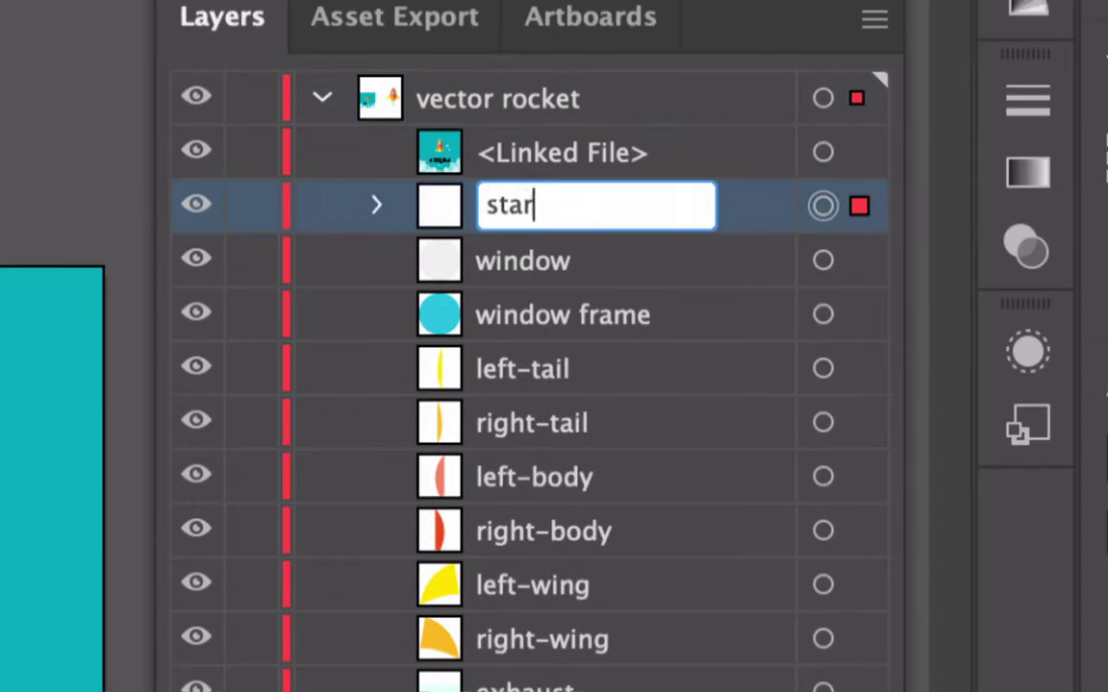
{"action": "type", "text": "s"}
{"action": "key", "text": "Return"}
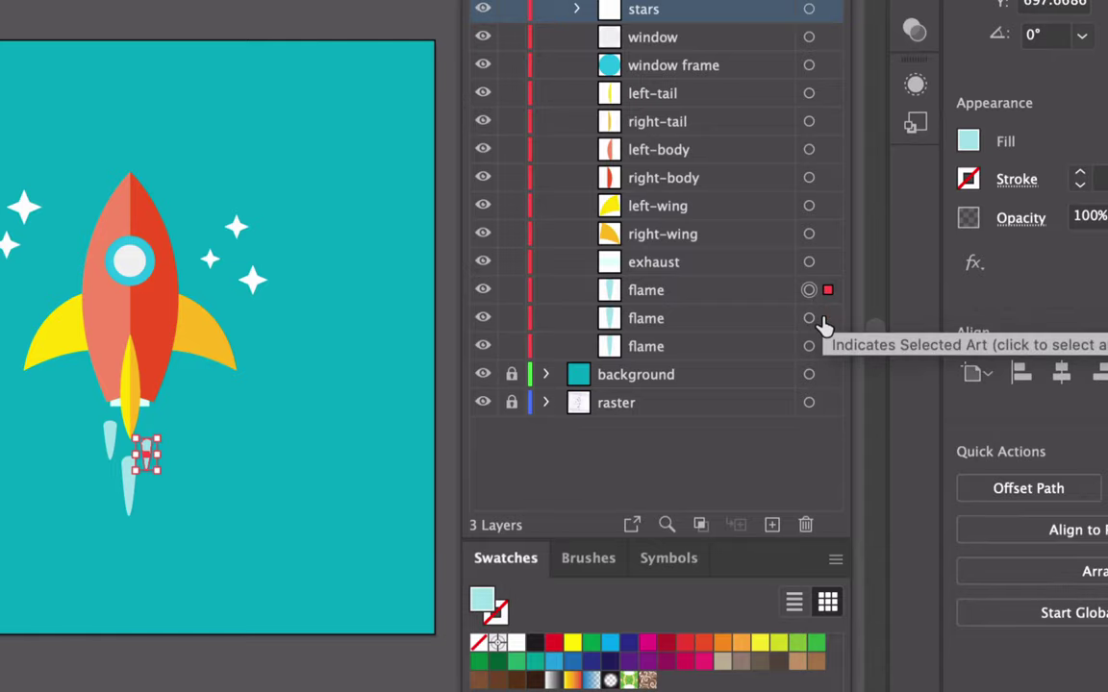
Group the three flame shapes with Cmd+G and name the group 'flames'.
{"action": "left_click", "coordinate": [819, 318], "text": "shift"}
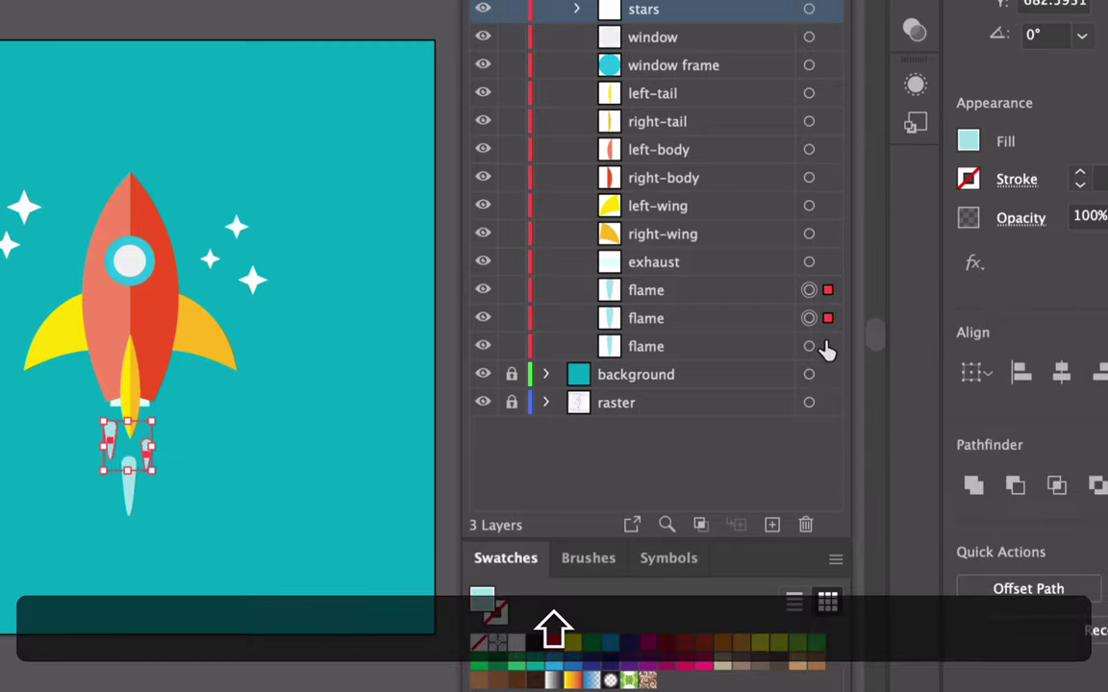
{"action": "left_click", "coordinate": [823, 346], "text": "shift"}
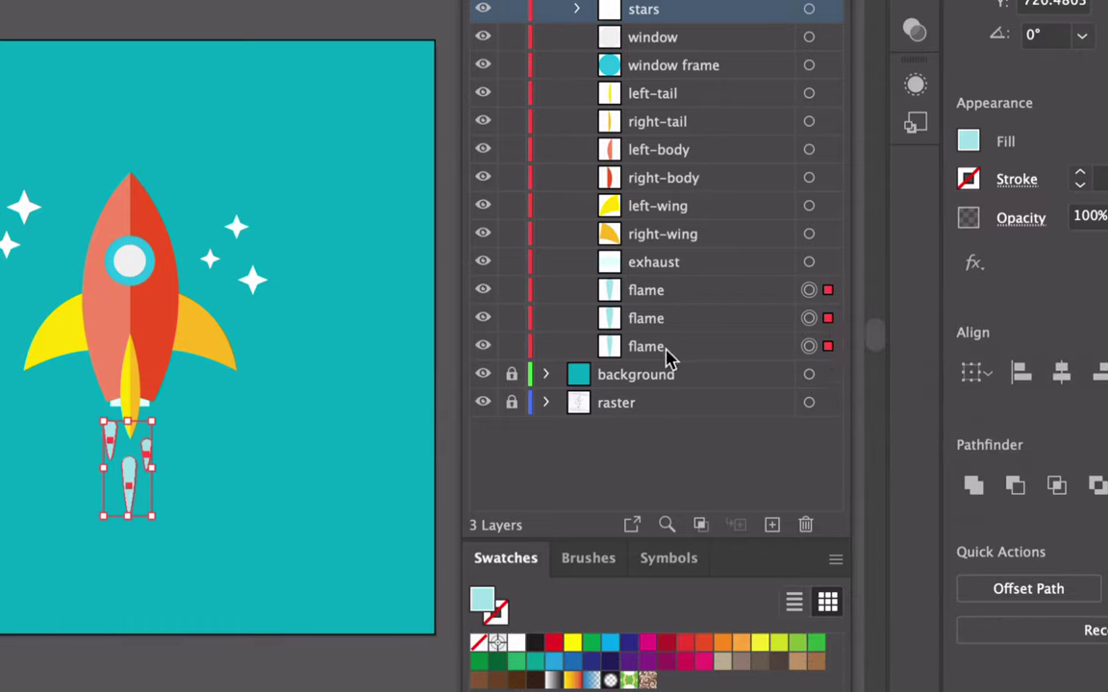
{"action": "key", "text": "super"}
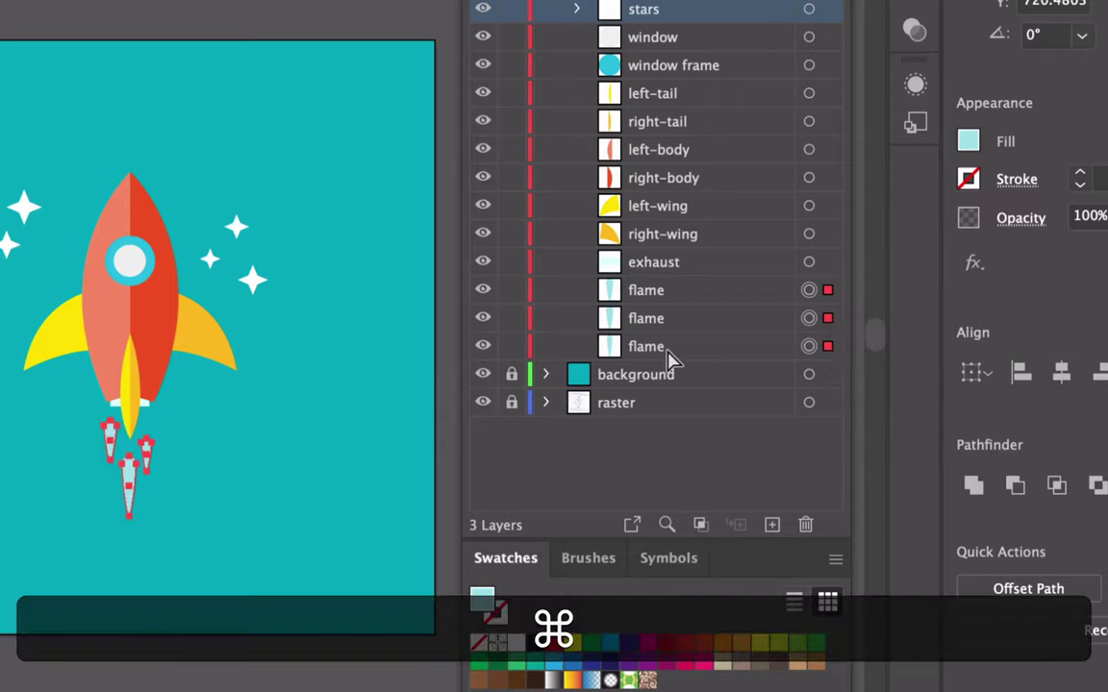
{"action": "key", "text": "super+g"}
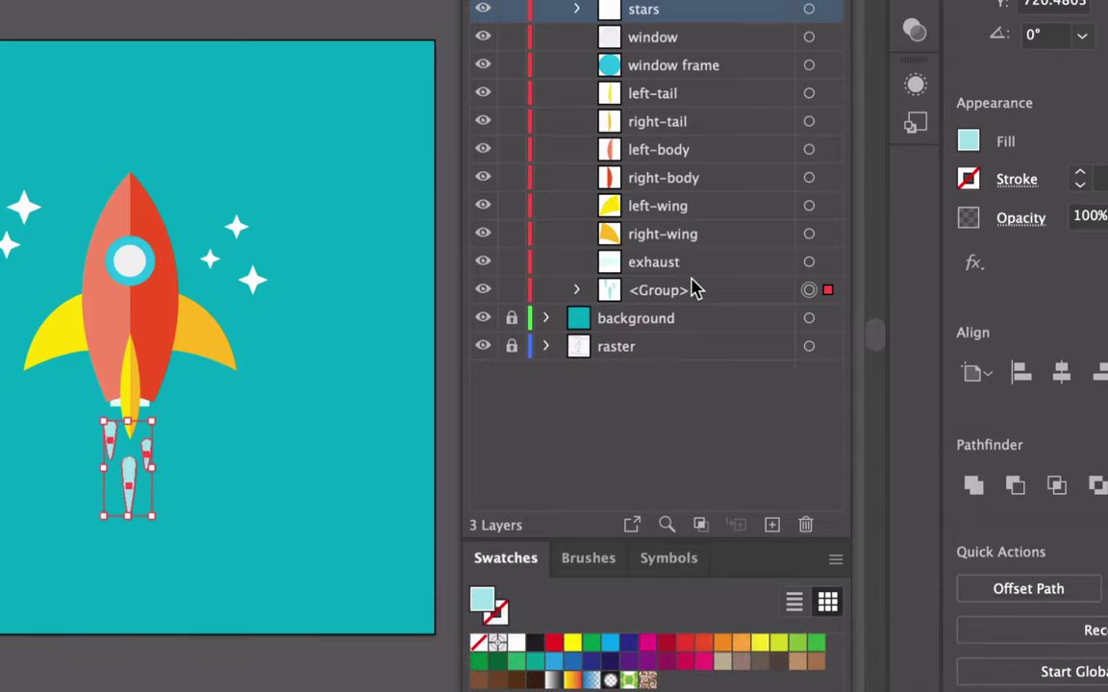
{"action": "key", "text": "ctrl"}
{"action": "double_click", "coordinate": [652, 291]}
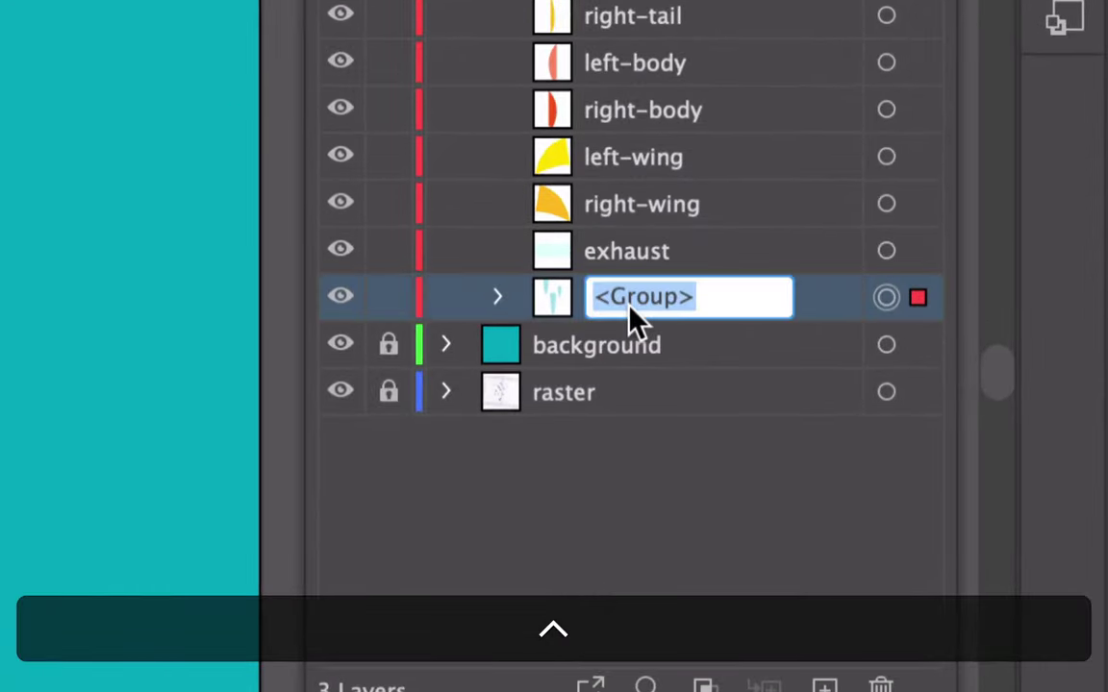
{"action": "type", "text": "flames"}
{"action": "key", "text": "Return"}
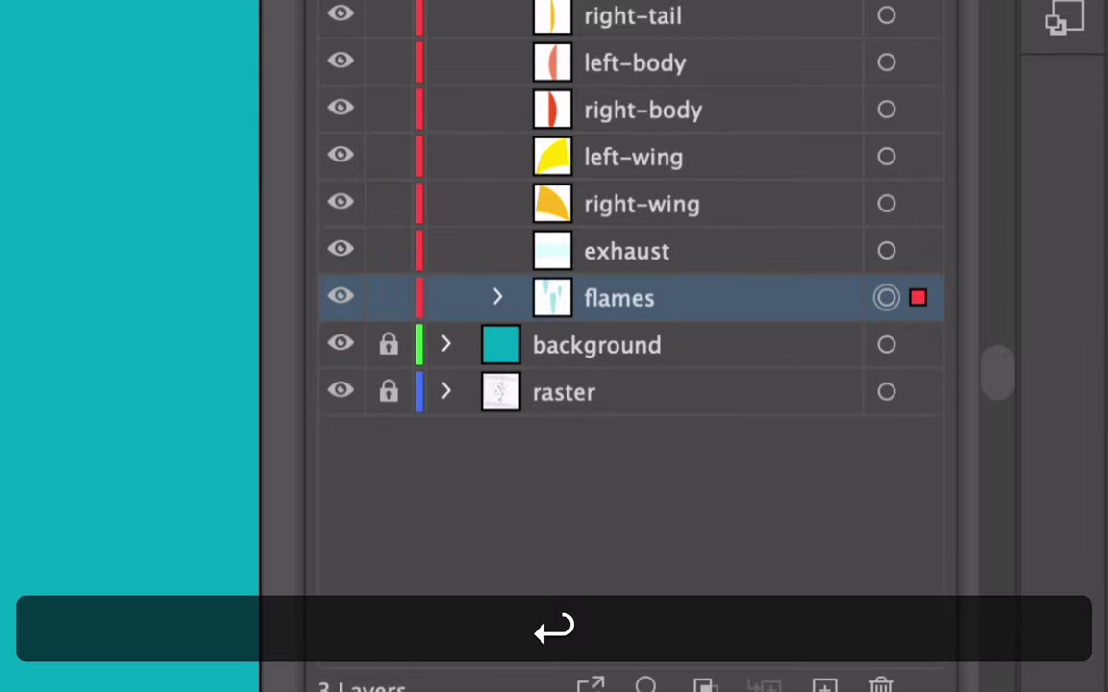
{"action": "key", "text": "ctrl"}
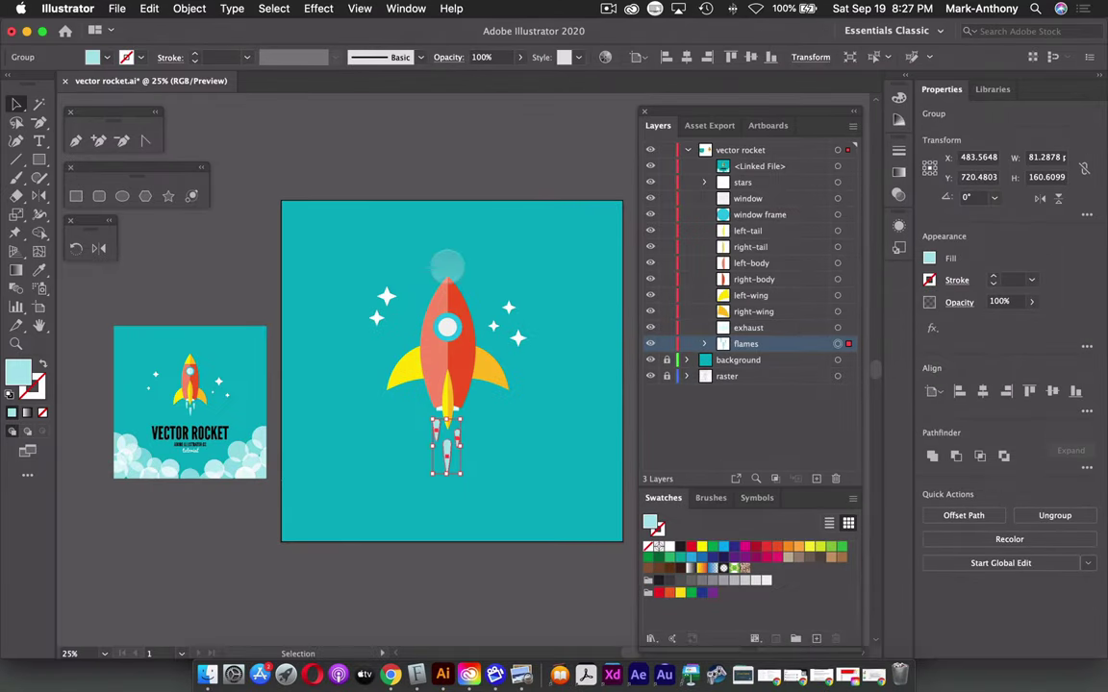
Marquee-select all the rocket artwork together with the stars.
{"action": "left_click", "coordinate": [390, 229]}
{"action": "left_click_drag", "start_coordinate": [352, 241], "coordinate": [473, 413]}
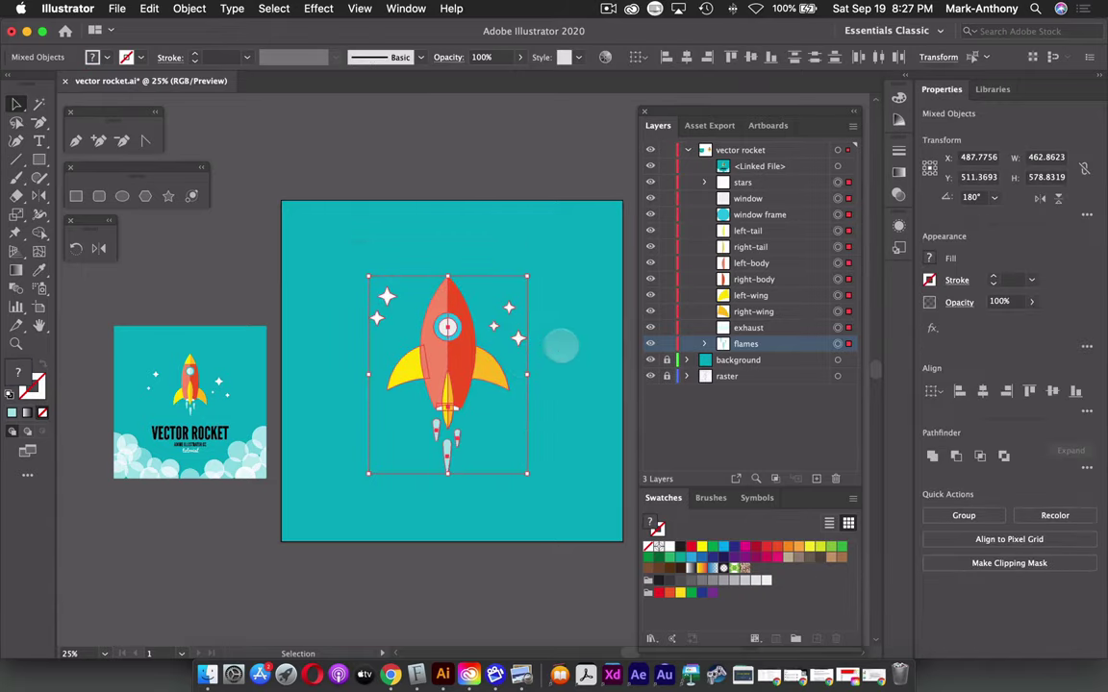
{"action": "key", "text": "ctrl"}
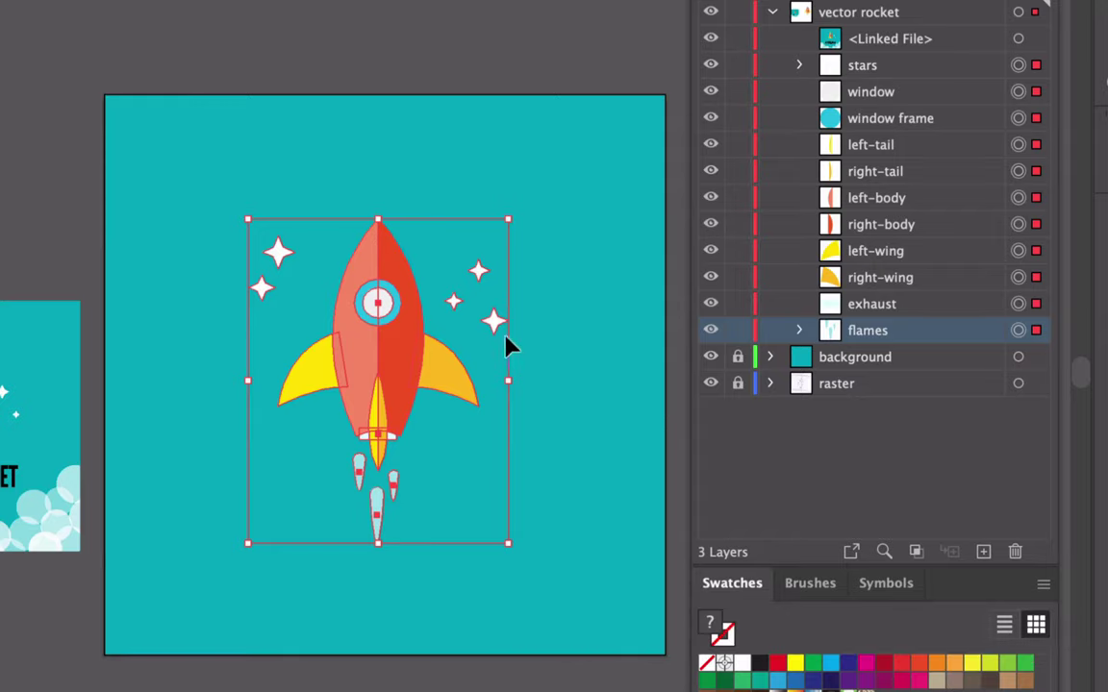
{"action": "key", "text": "shift"}
Drop stars and flames from the selection, group the body pieces, and name it 'rocket'.
{"action": "left_click", "coordinate": [494, 323], "text": "shift"}
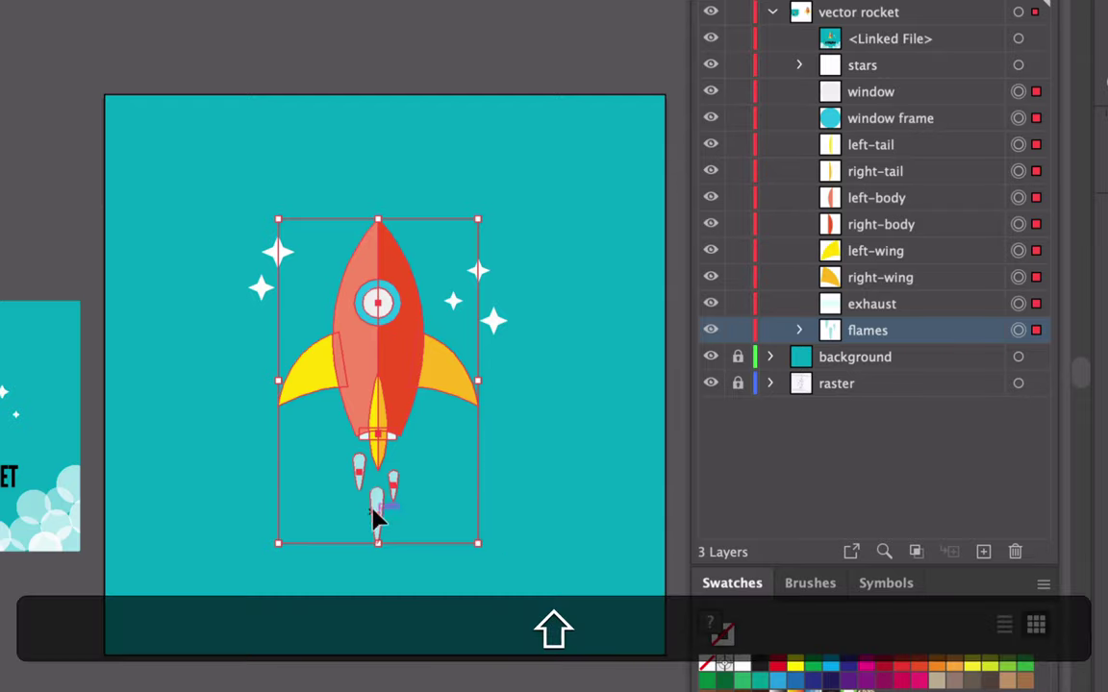
{"action": "left_click", "coordinate": [377, 510], "text": "shift"}
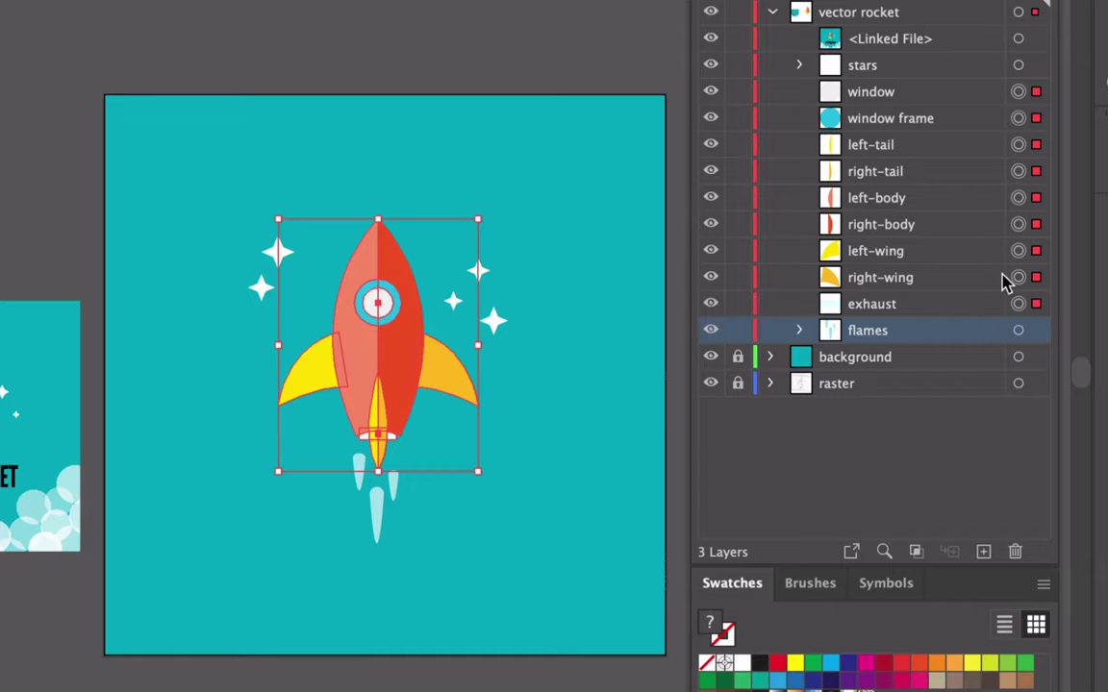
{"action": "key", "text": "super+g"}
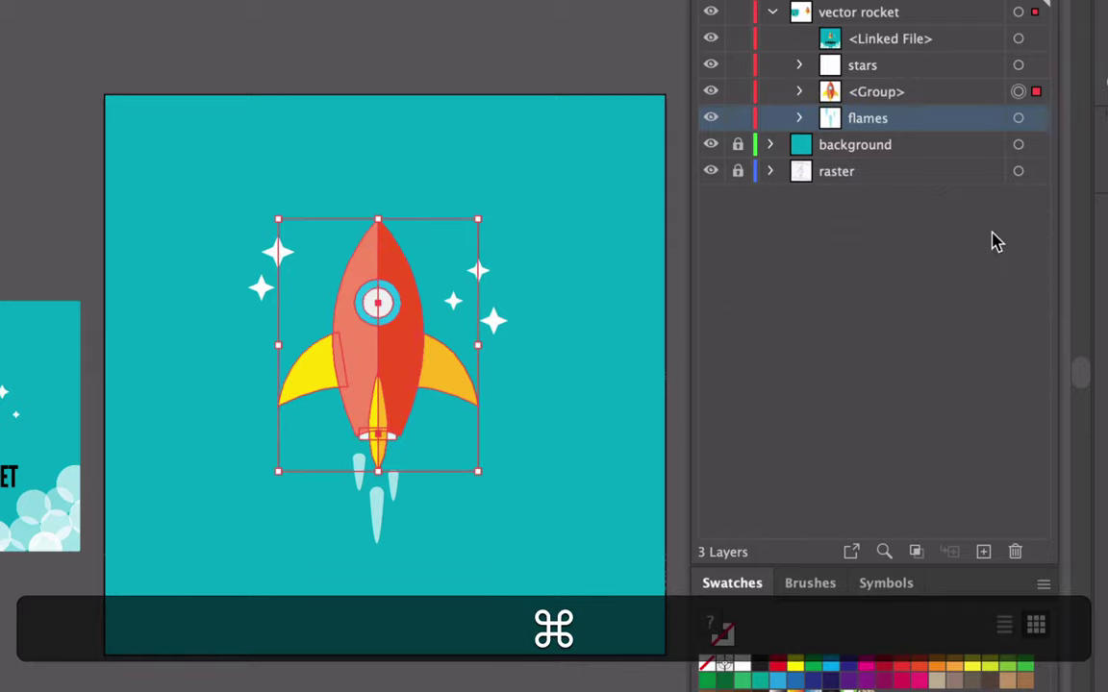
{"action": "key", "text": "ctrl"}
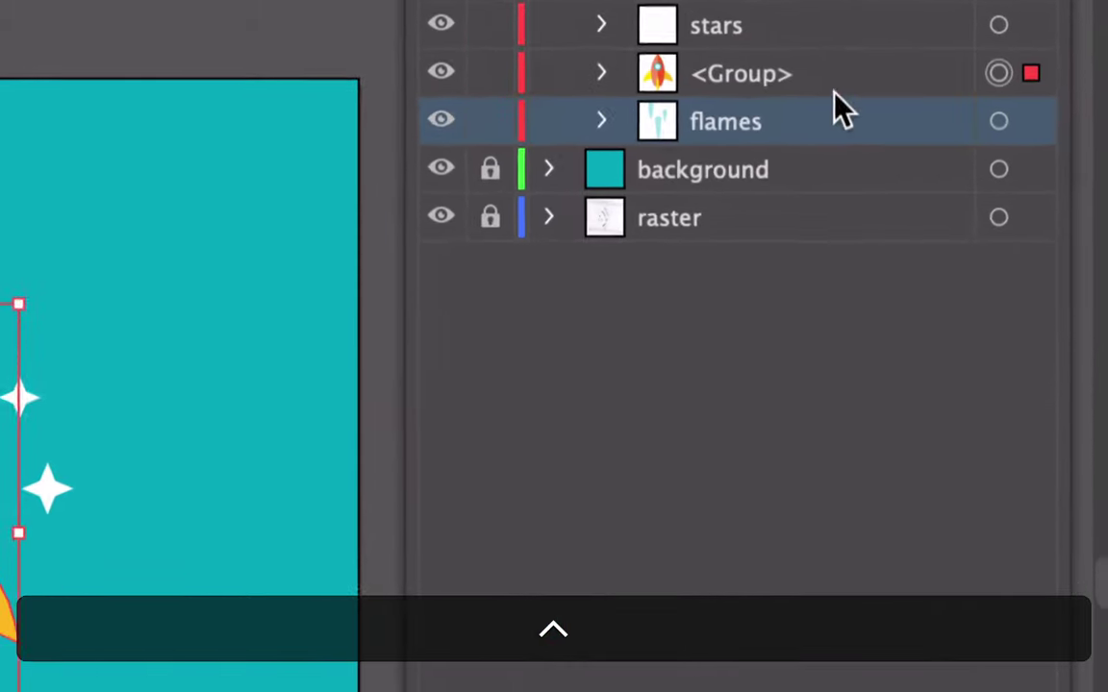
{"action": "double_click", "coordinate": [757, 77]}
{"action": "type", "text": "r"}
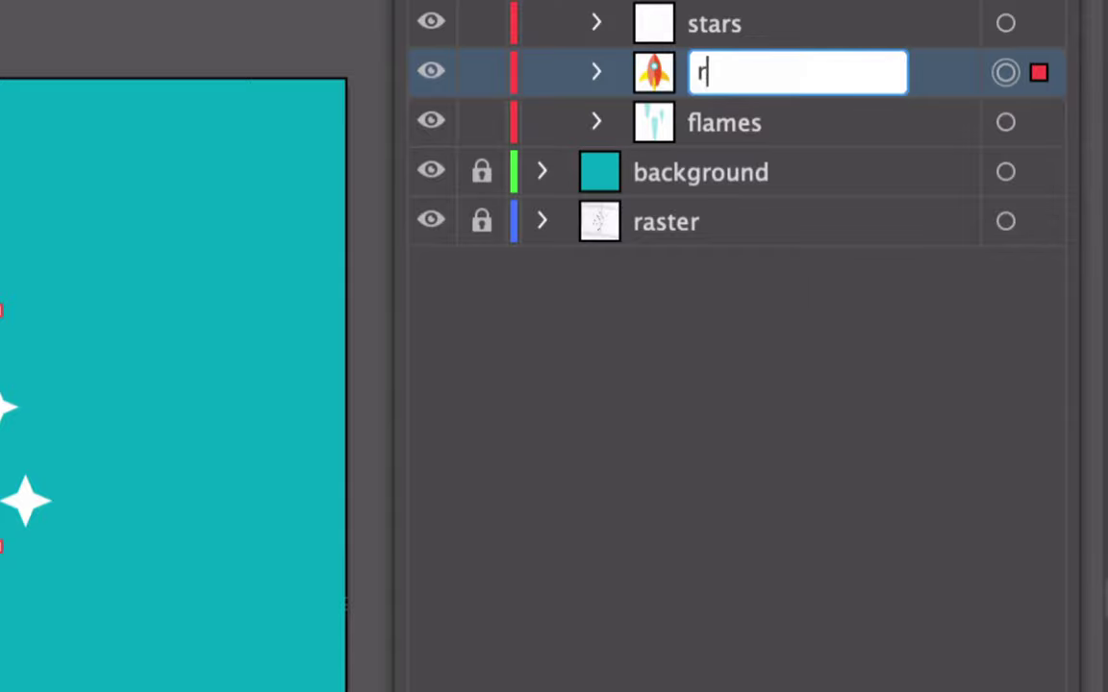
{"action": "type", "text": "ocket"}
{"action": "key", "text": "Return"}
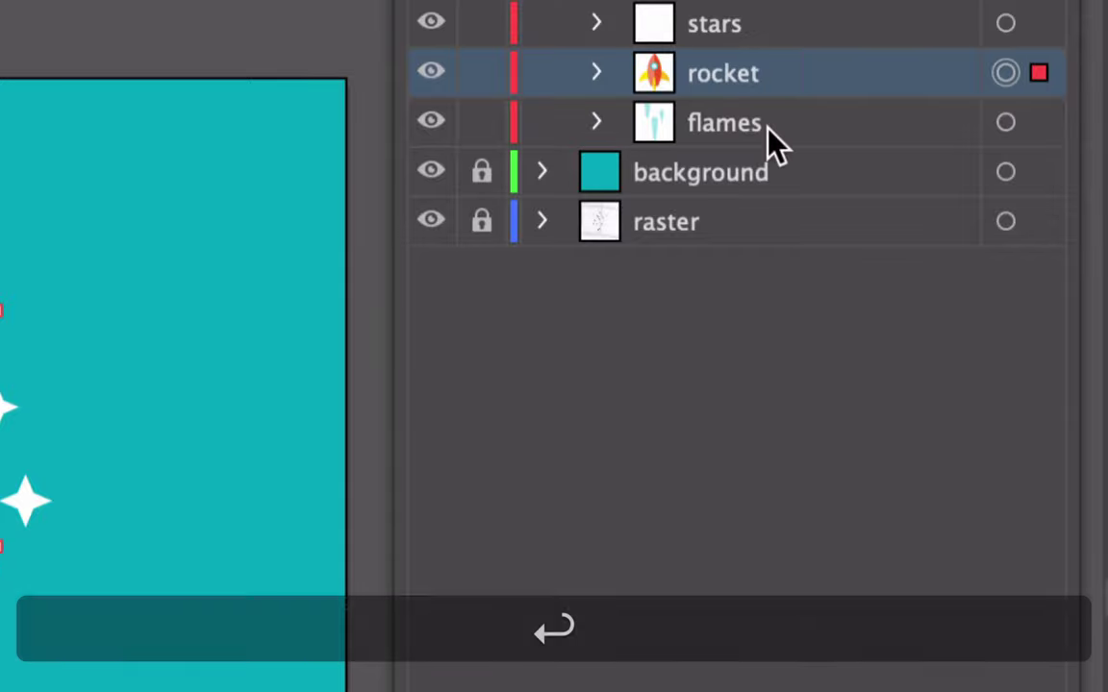
{"action": "key", "text": "ctrl"}
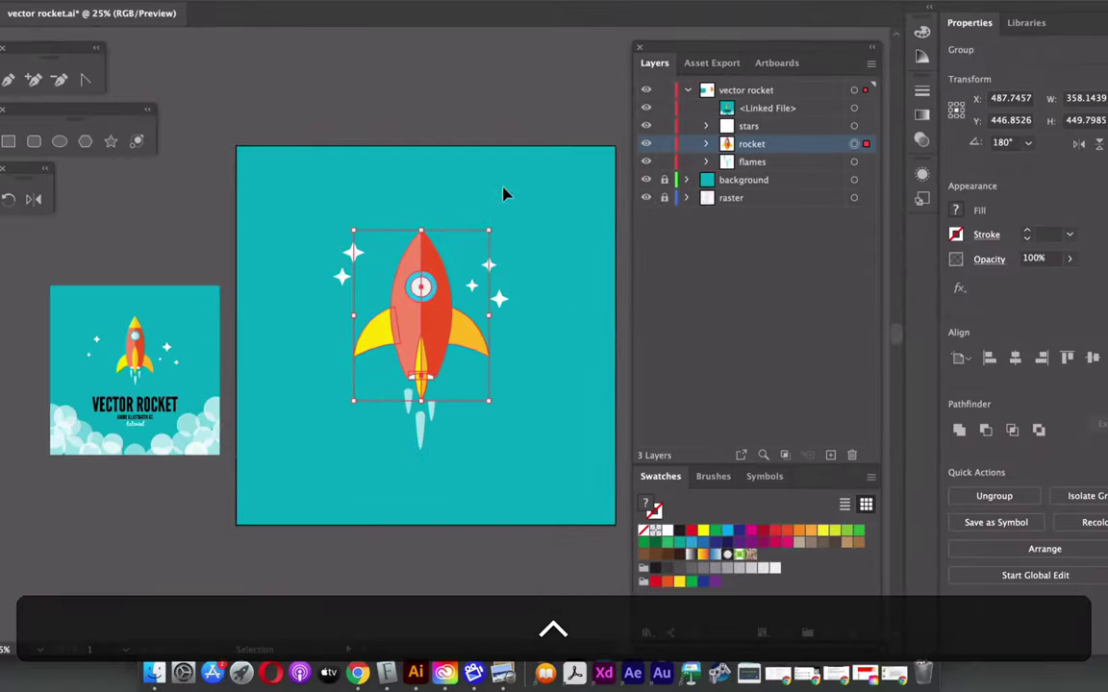
Select the rocket and flames, try shrinking them, then undo the scaling.
{"action": "left_click", "coordinate": [503, 194]}
{"action": "left_click", "coordinate": [489, 267]}
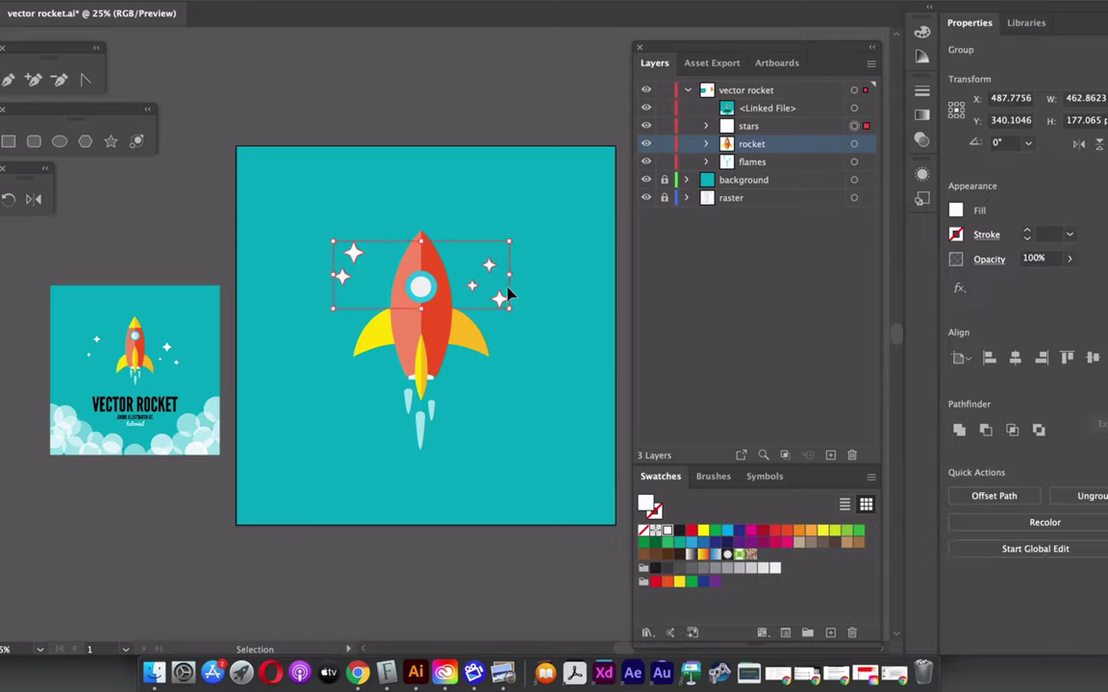
{"action": "left_click", "coordinate": [421, 433]}
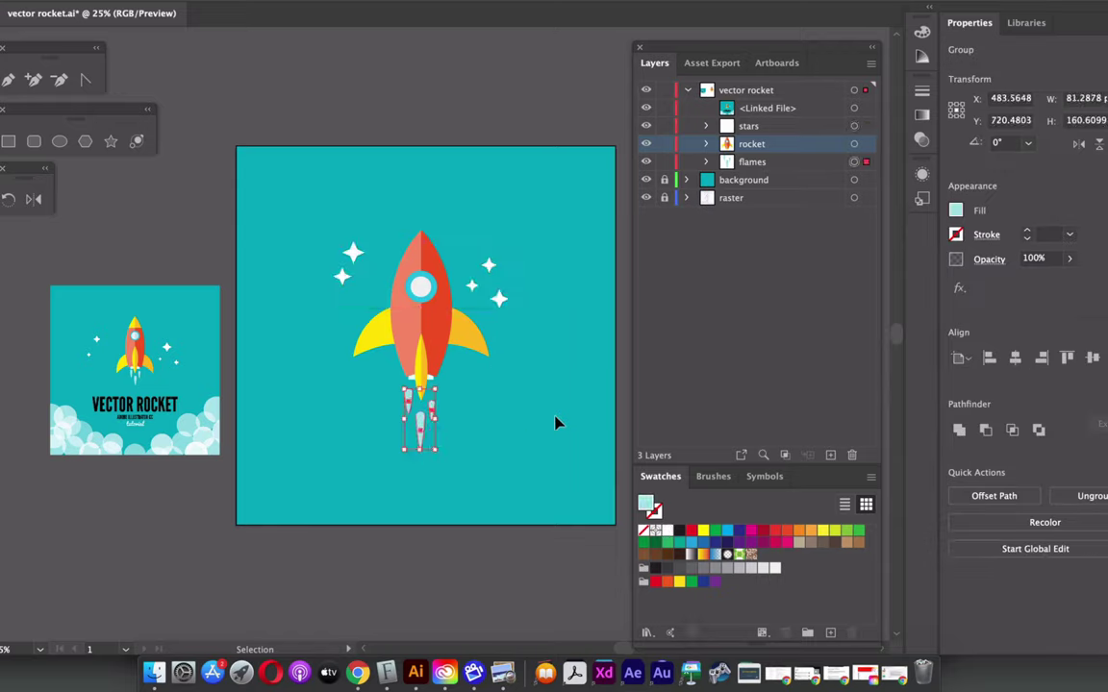
{"action": "left_click", "coordinate": [441, 321]}
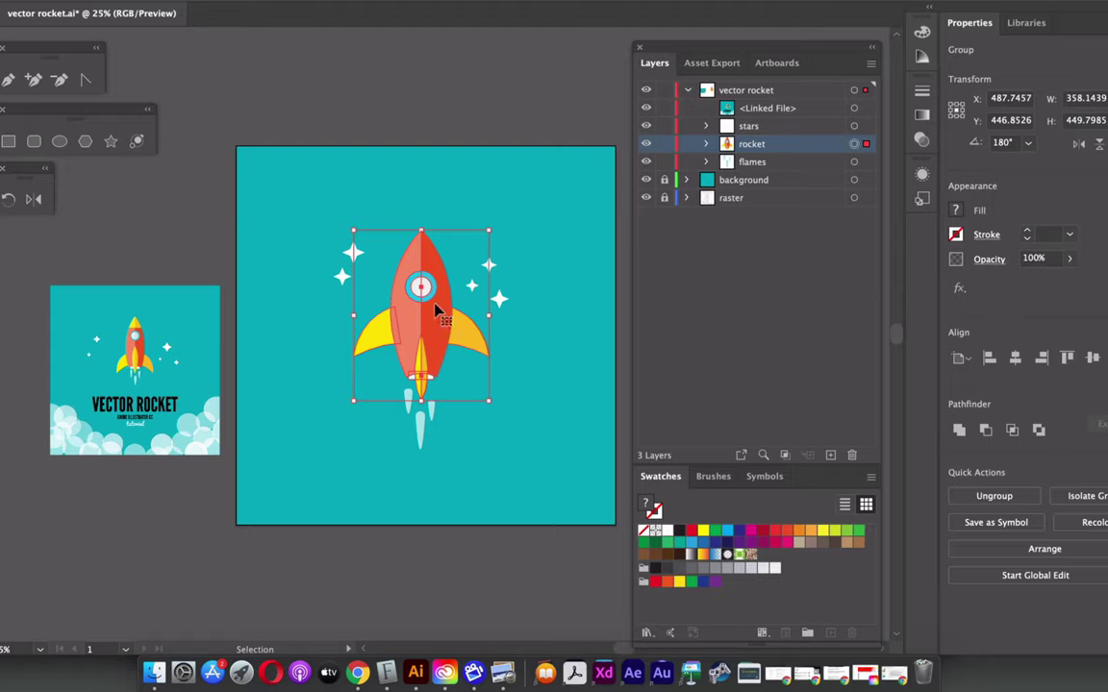
{"action": "left_click_drag", "start_coordinate": [435, 308], "coordinate": [434, 308]}
{"action": "key", "text": "shift"}
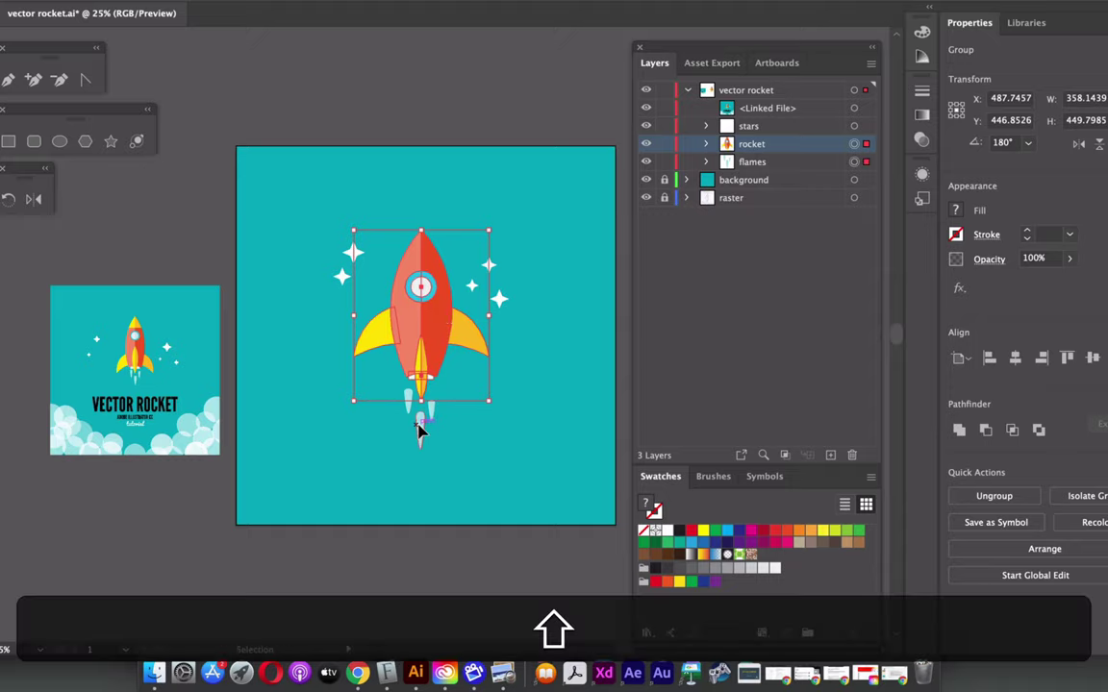
{"action": "left_click", "coordinate": [419, 431], "text": "shift"}
{"action": "left_click_drag", "start_coordinate": [488, 448], "coordinate": [462, 393]}
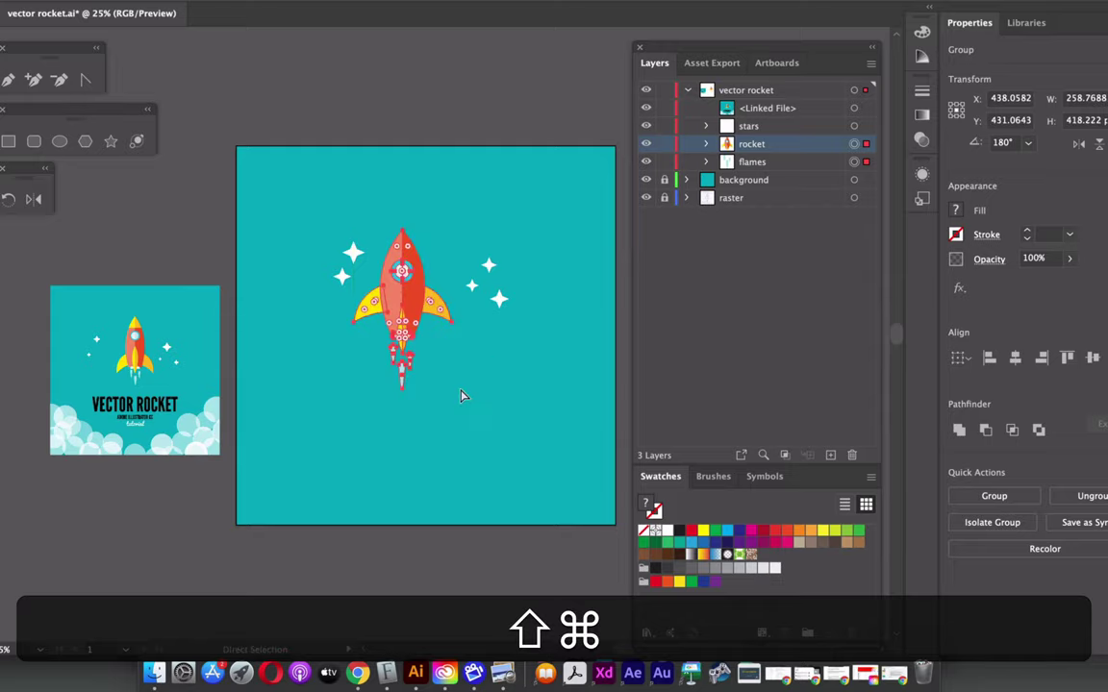
{"action": "key", "text": "super+z"}
Scale rocket and flames proportionally to about 260 × 420 px and move them up among the stars.
{"action": "left_click", "coordinate": [463, 195]}
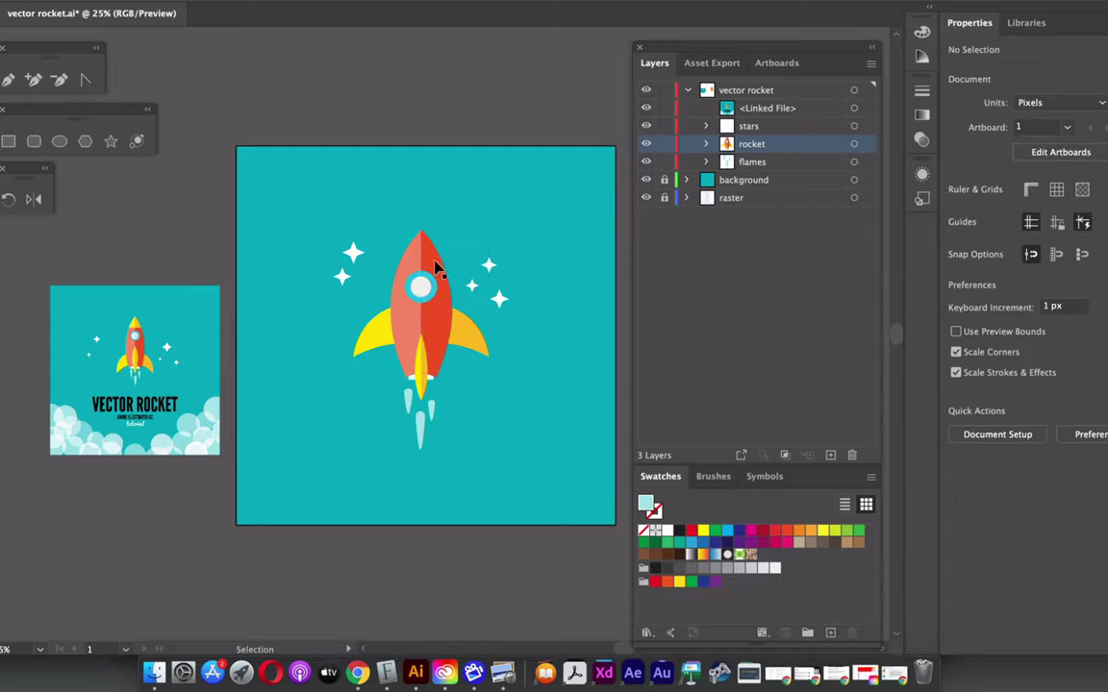
{"action": "left_click", "coordinate": [398, 315]}
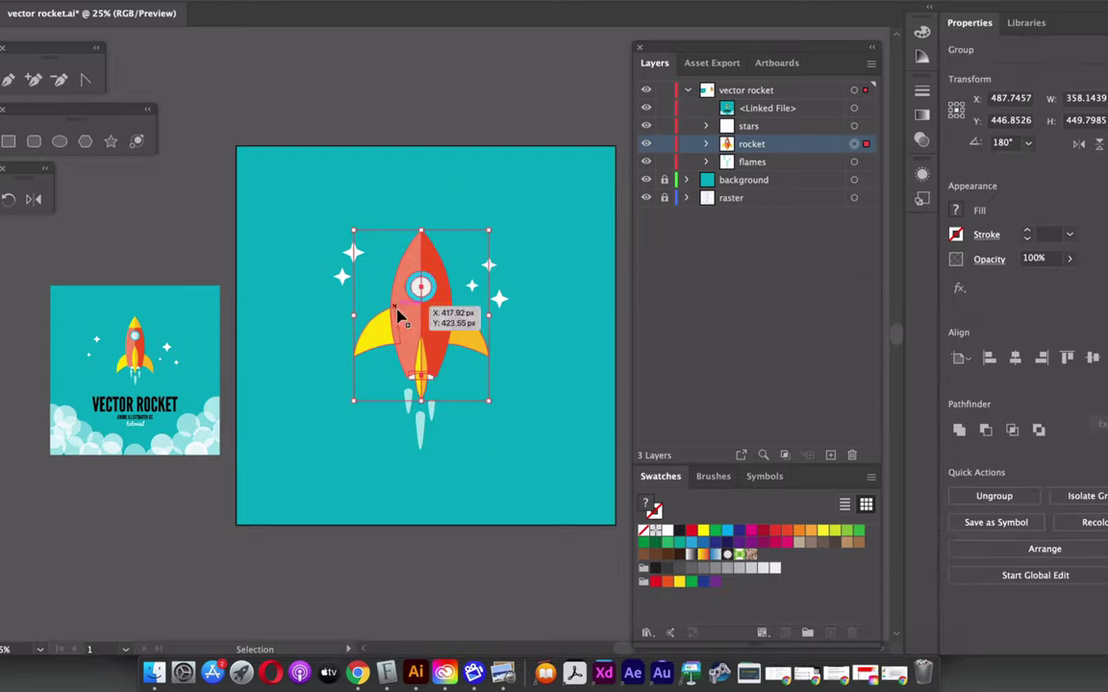
{"action": "left_click", "coordinate": [420, 433], "text": "shift"}
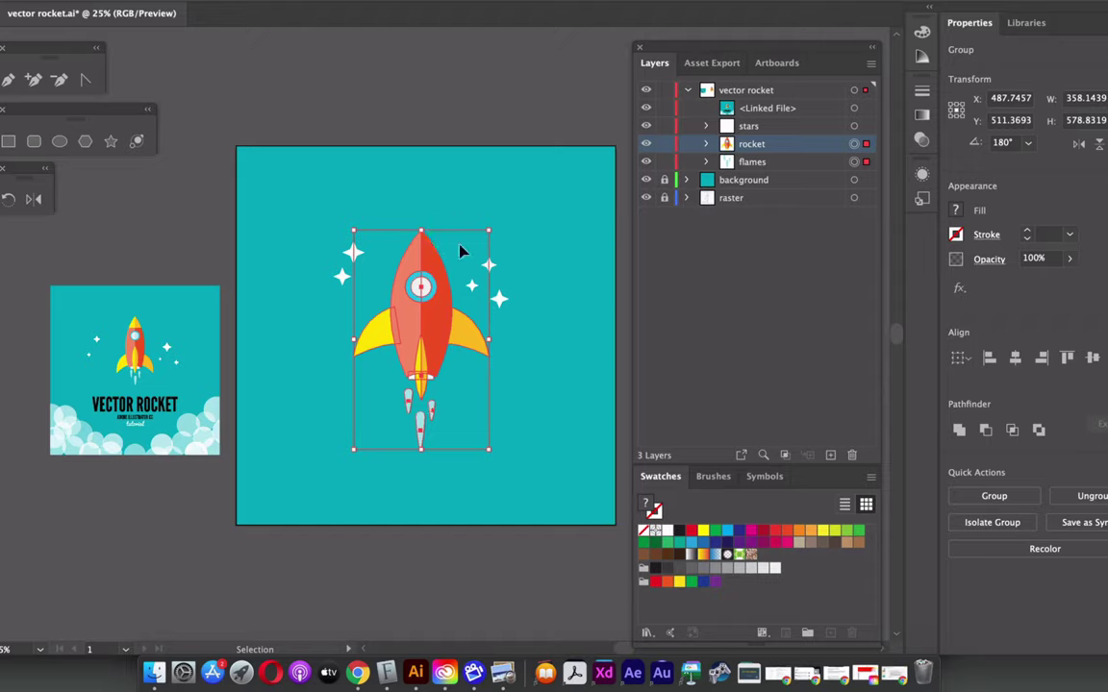
{"action": "left_click_drag", "start_coordinate": [491, 450], "coordinate": [449, 398]}
{"action": "mouse_move", "coordinate": [410, 295]}
{"action": "left_mouse_down"}
{"action": "mouse_move", "coordinate": [433, 284]}
{"action": "mouse_move", "coordinate": [417, 275]}
{"action": "left_mouse_up"}
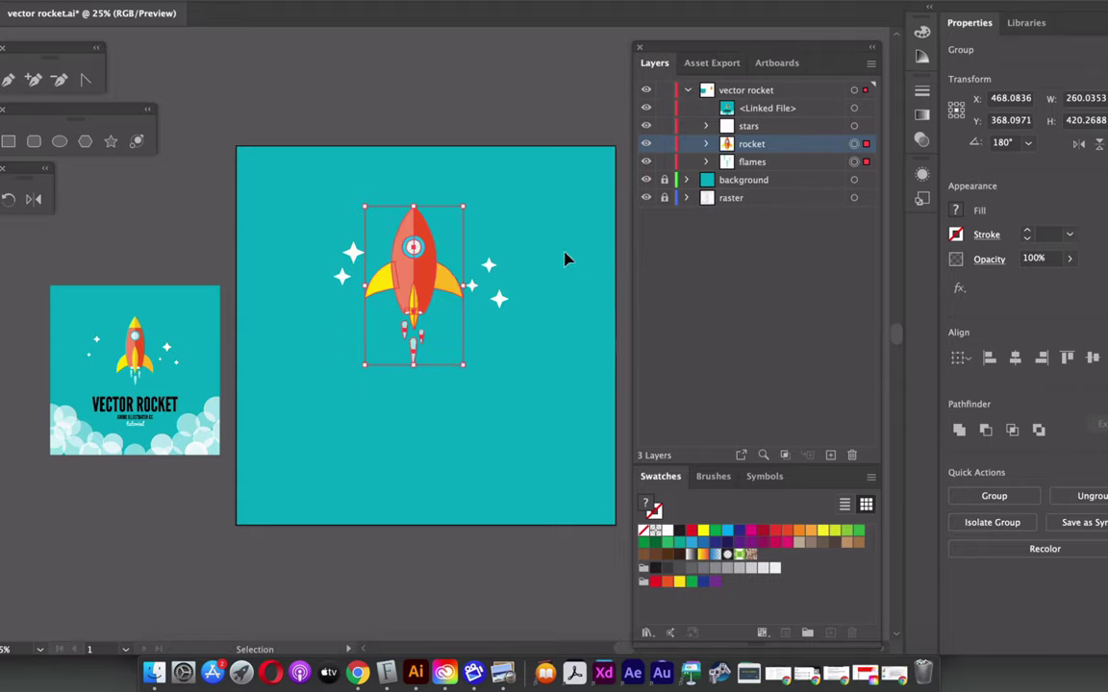
Enlarge the stars group, shift it right, and centre the rocket at X 500 px between them.
{"action": "left_click", "coordinate": [520, 235]}
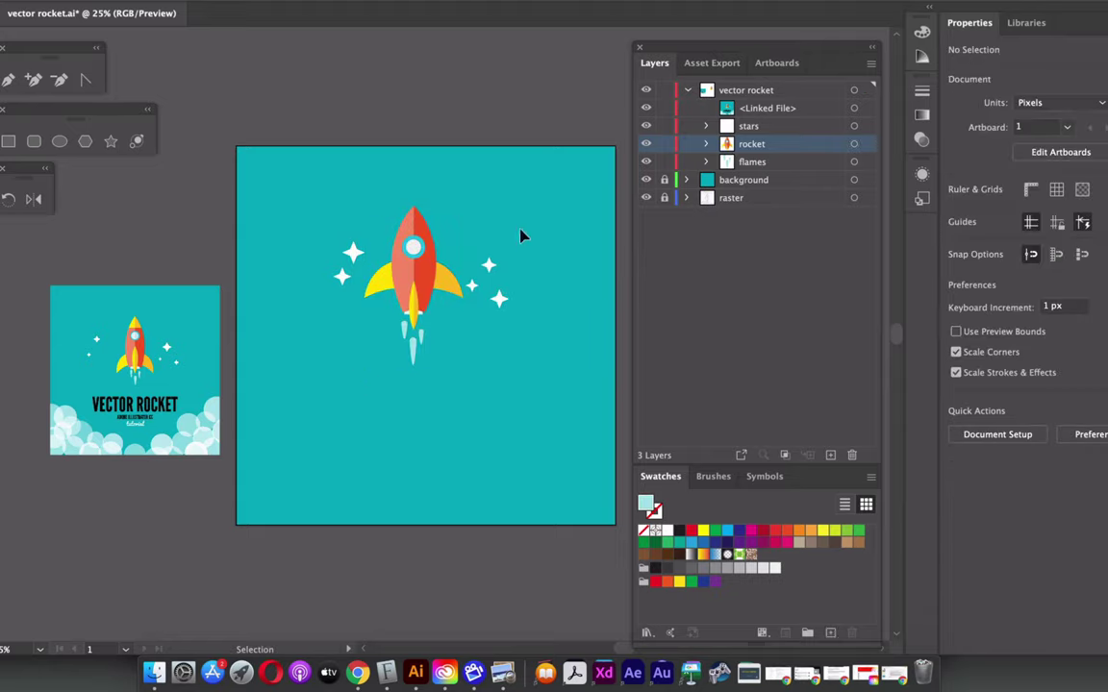
{"action": "left_click", "coordinate": [491, 271]}
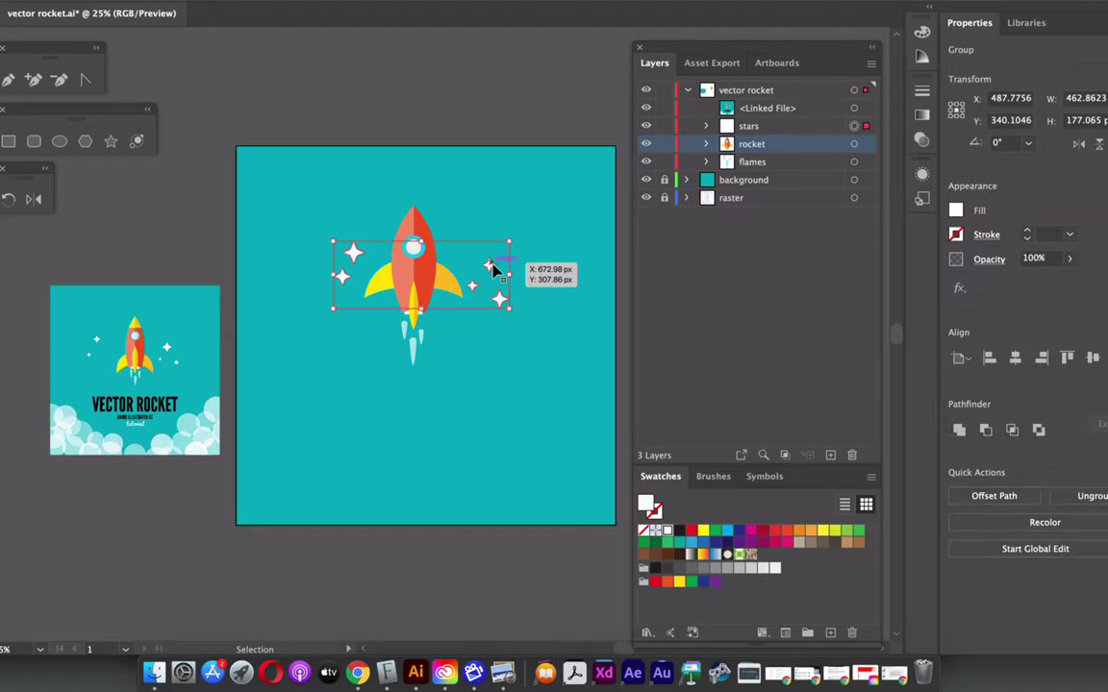
{"action": "left_click_drag", "start_coordinate": [510, 308], "coordinate": [533, 334]}
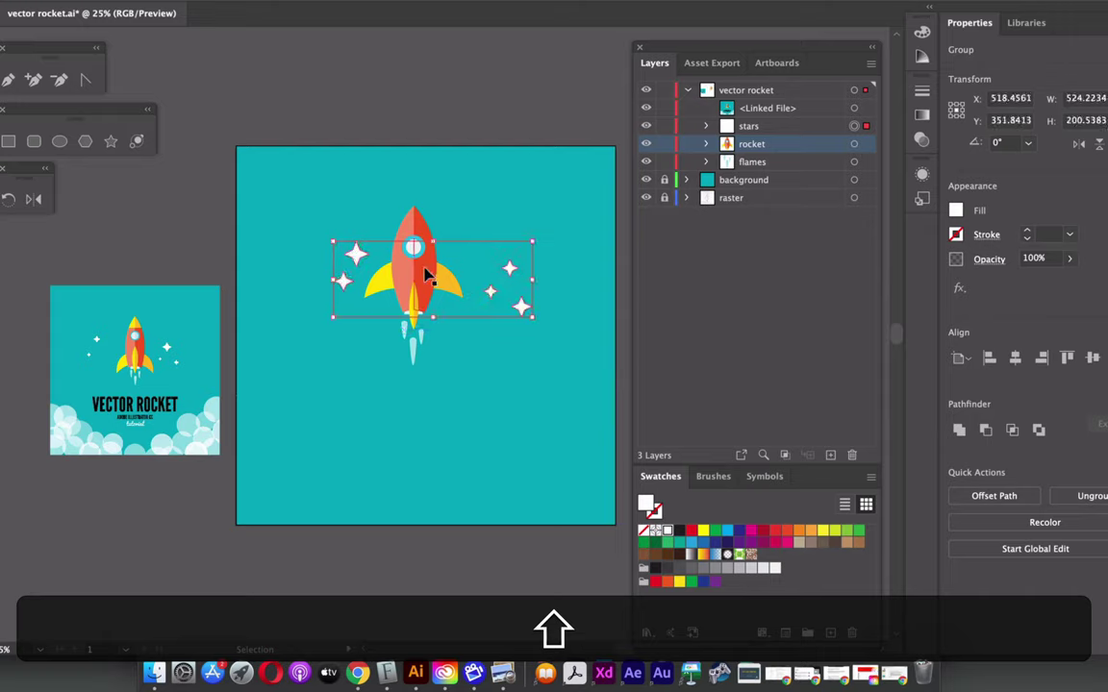
{"action": "left_click_drag", "start_coordinate": [434, 276], "coordinate": [446, 277]}
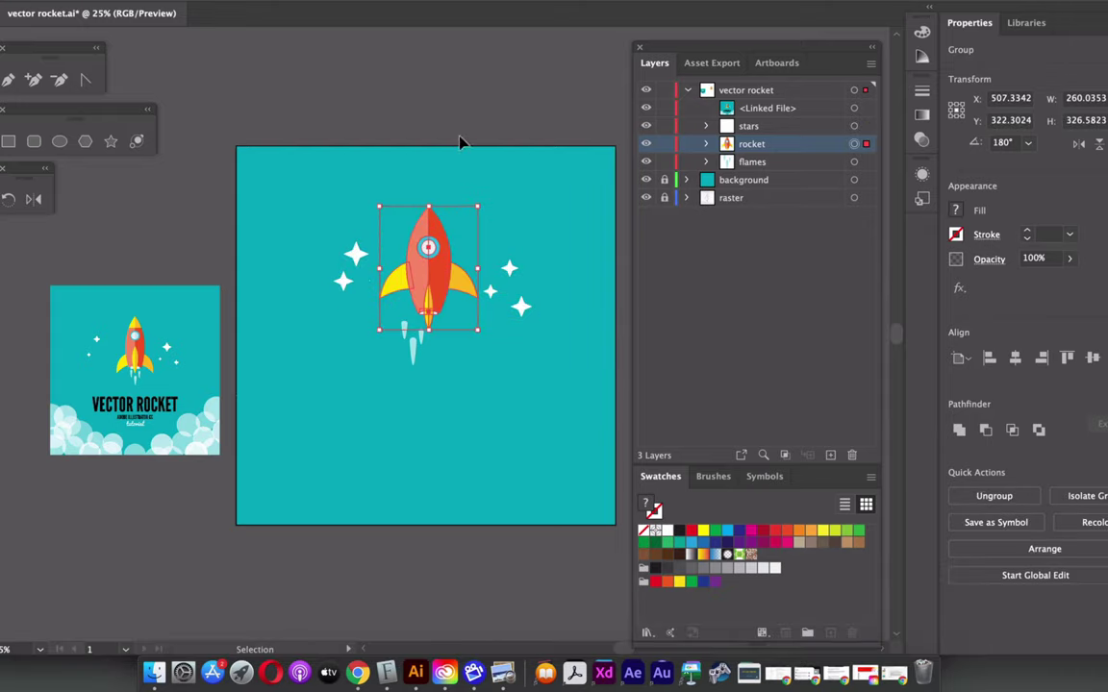
{"action": "left_click", "coordinate": [498, 327]}
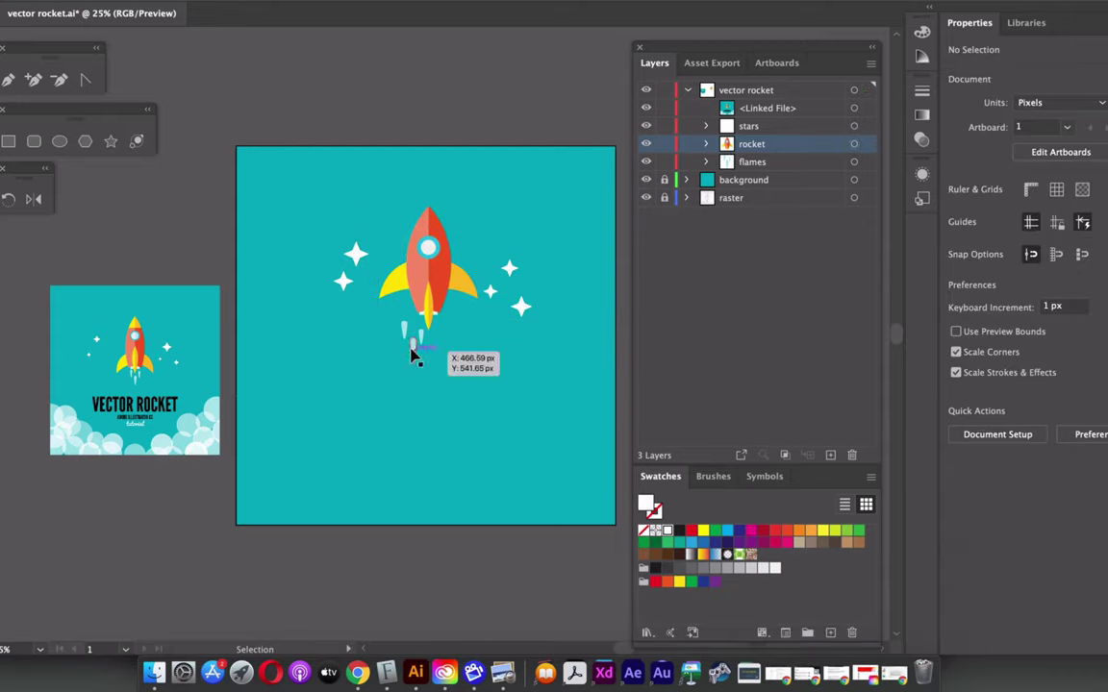
{"action": "key", "text": "super+z"}
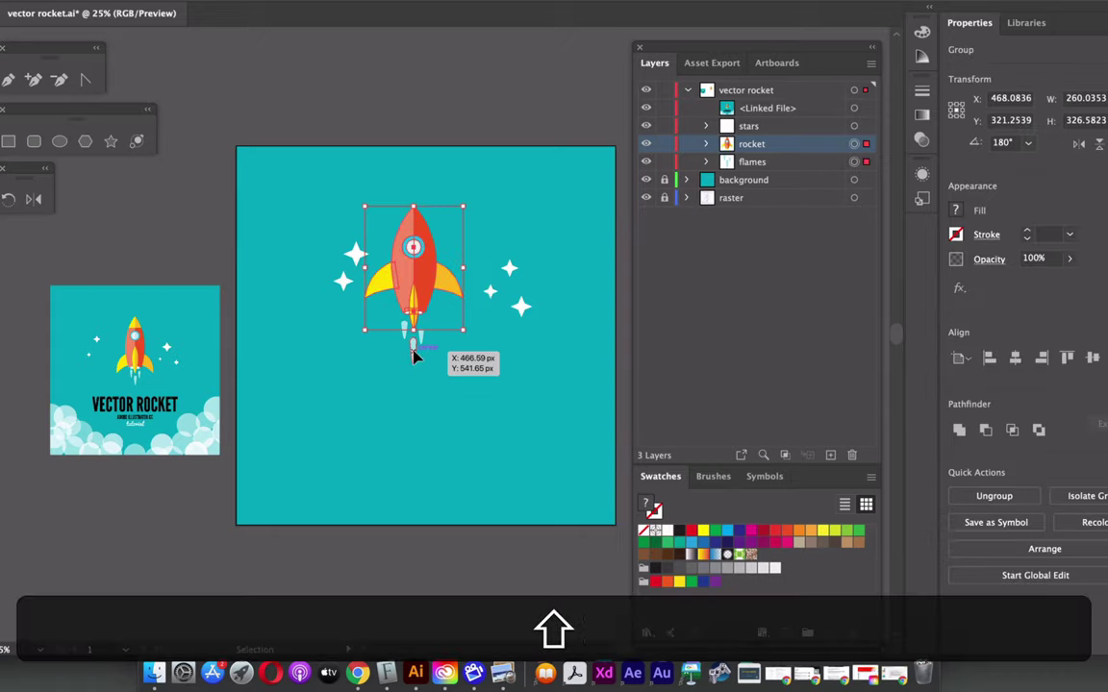
{"action": "left_click_drag", "start_coordinate": [423, 282], "coordinate": [439, 282]}
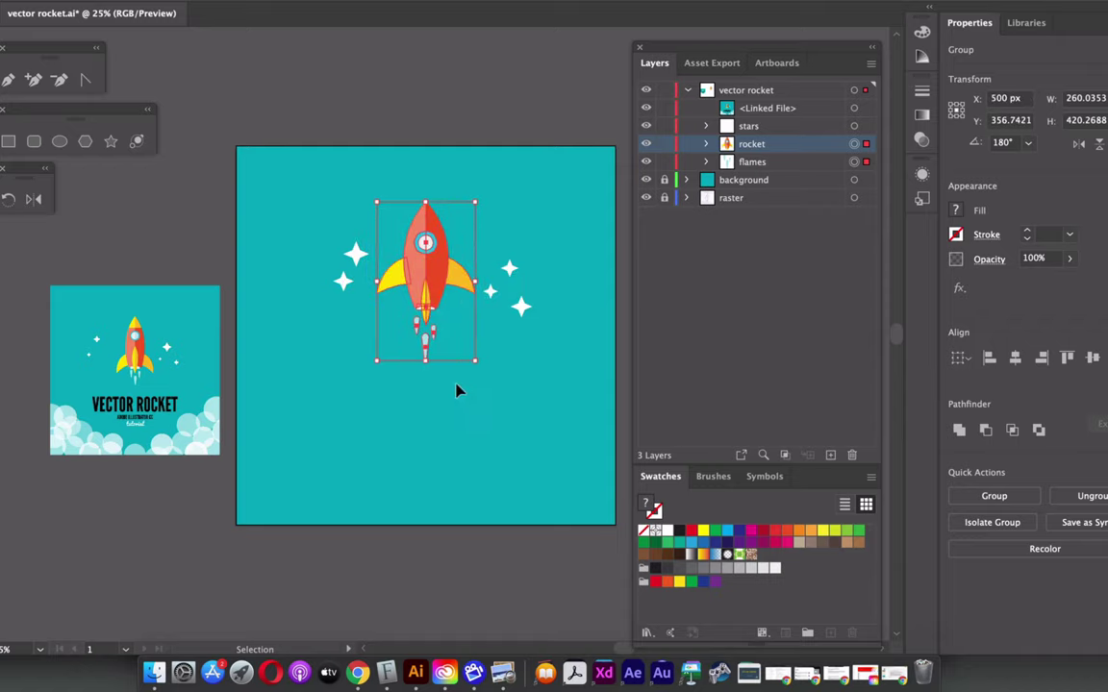
{"action": "left_click", "coordinate": [491, 250]}
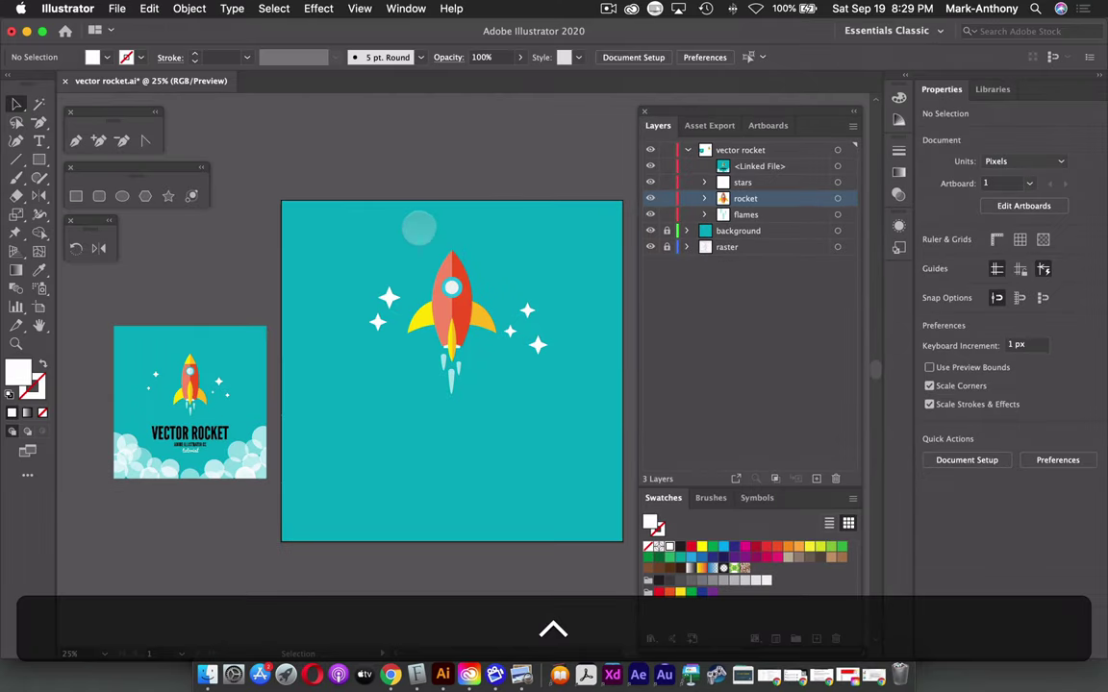
Zoom in on the rocket and ungroup it into separate body, wing, tail, window and exhaust shapes.
{"action": "key", "text": "z"}
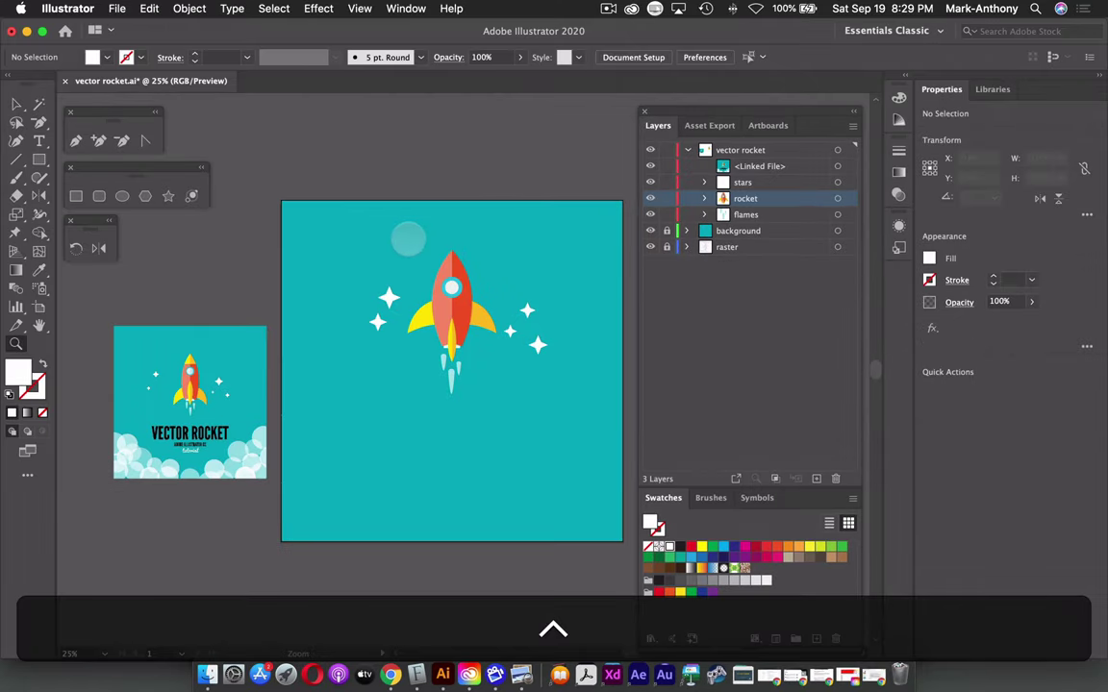
{"action": "left_click_drag", "start_coordinate": [379, 191], "coordinate": [529, 377]}
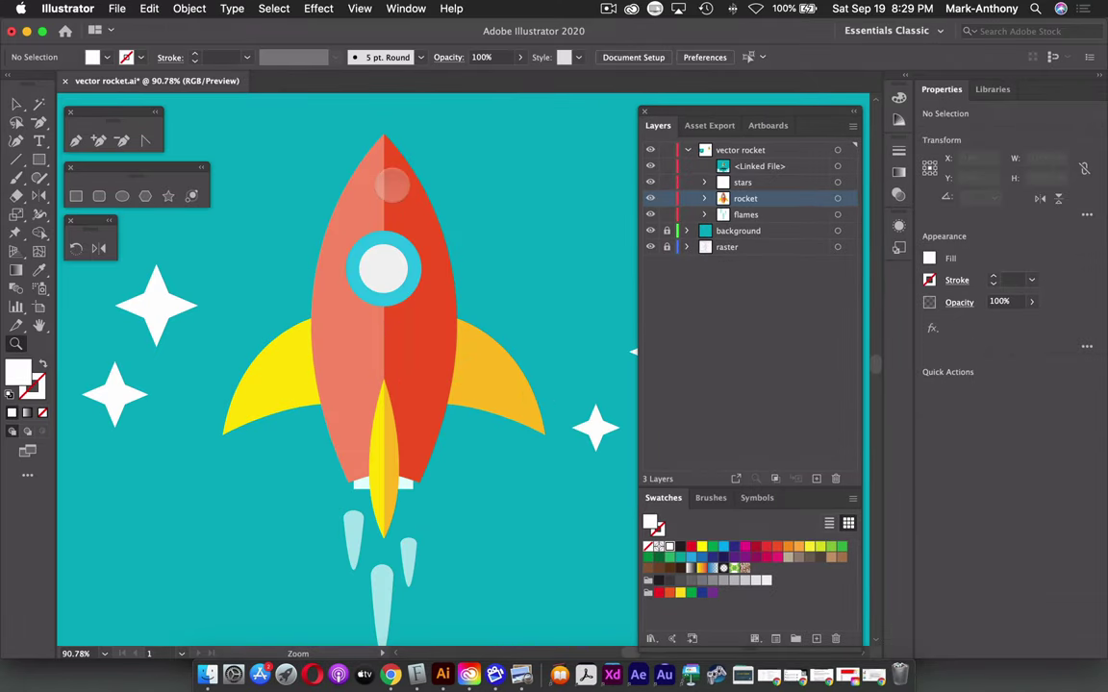
{"action": "left_click_drag", "start_coordinate": [402, 212], "coordinate": [413, 254]}
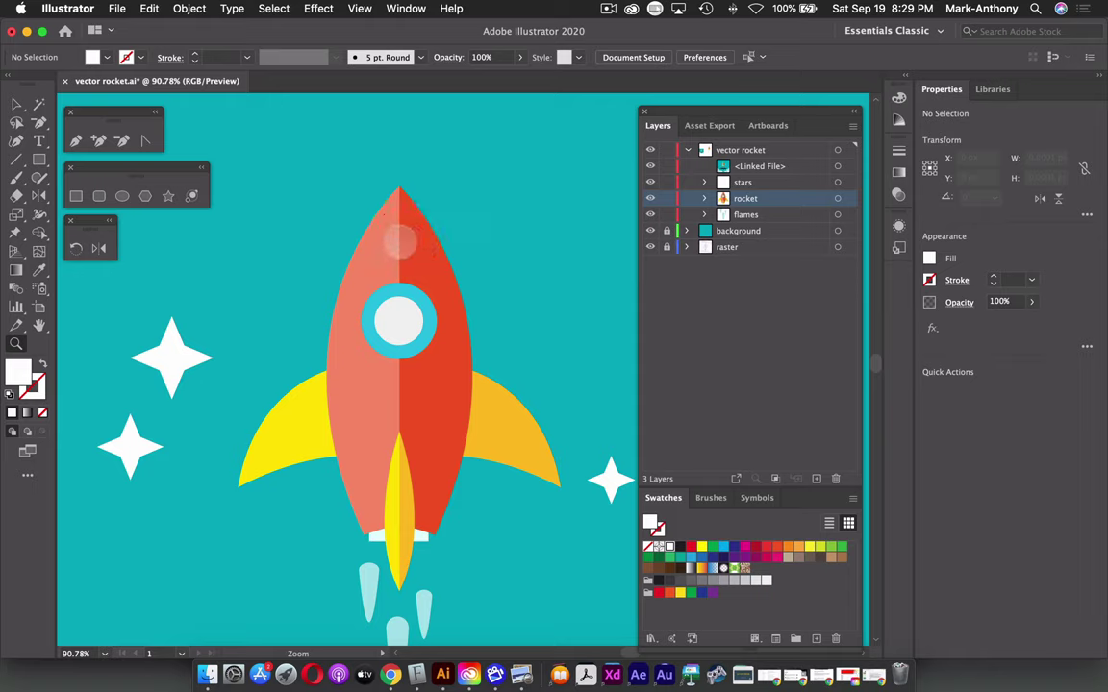
{"action": "left_click", "coordinate": [16, 102]}
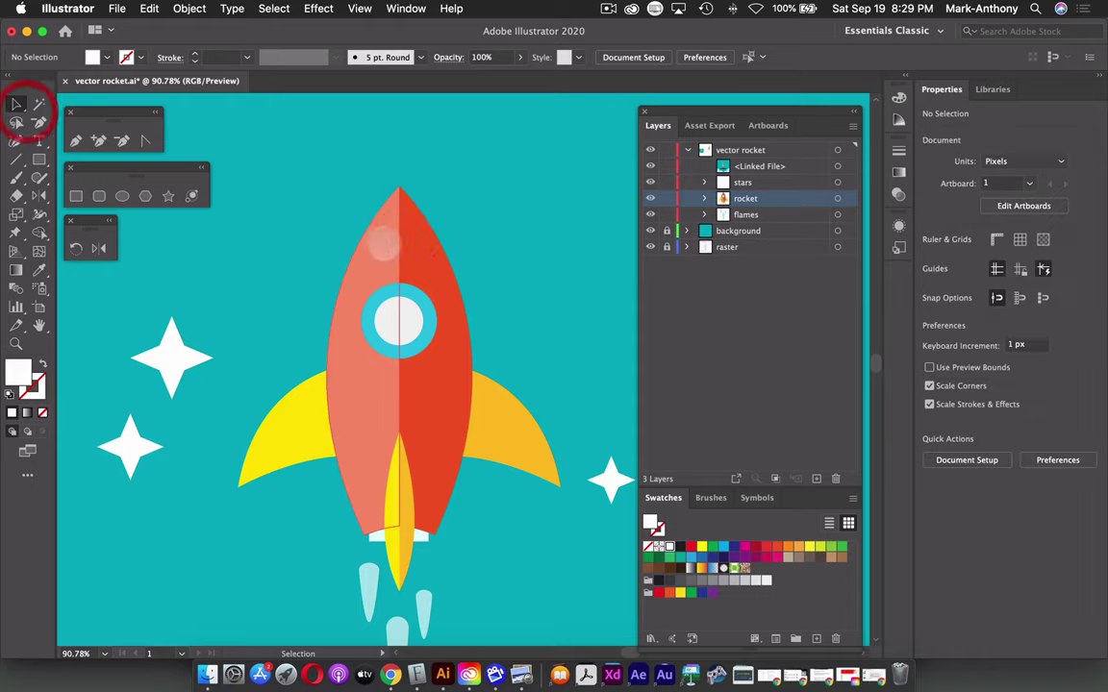
{"action": "left_click", "coordinate": [421, 252]}
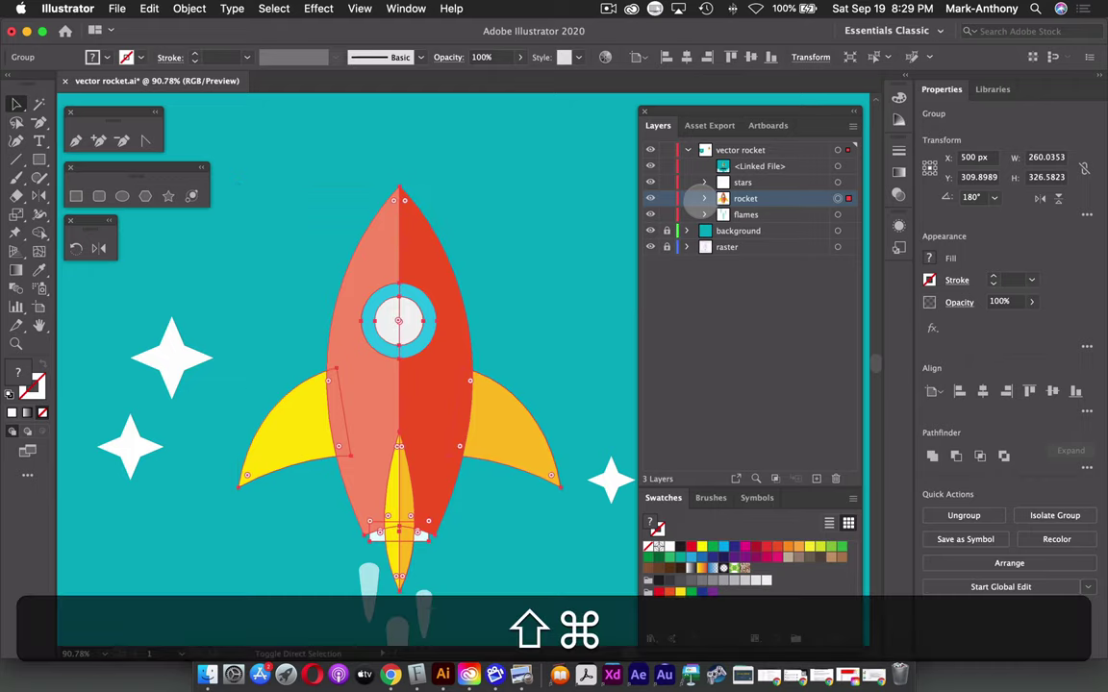
{"action": "key", "text": "shift+super+g"}
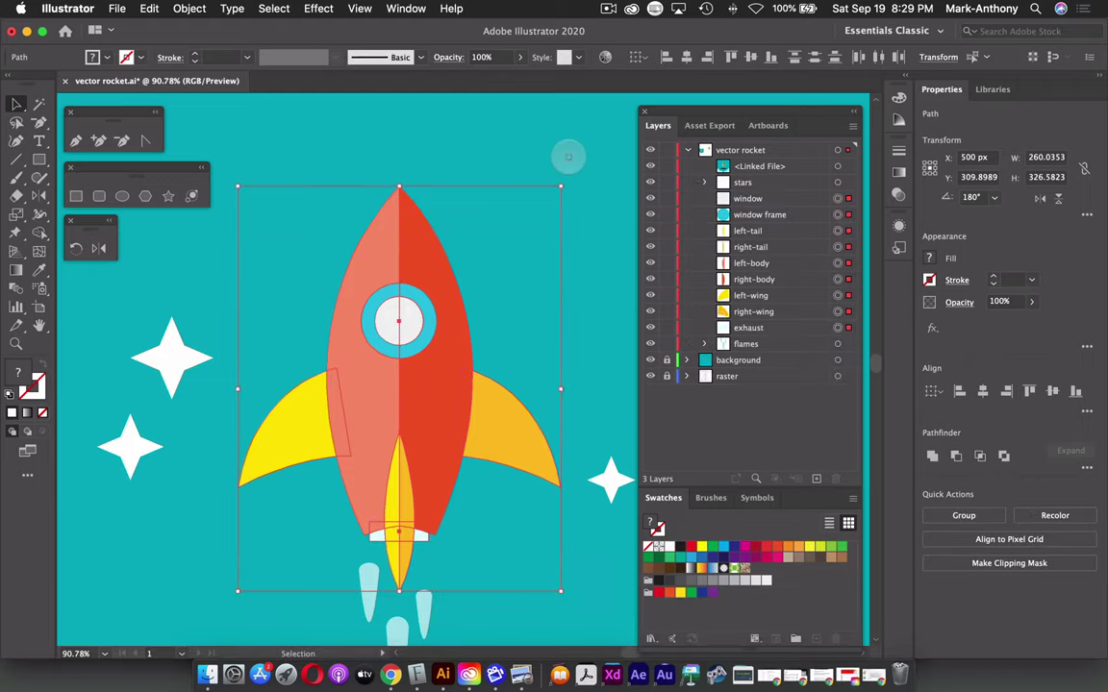
{"action": "left_click", "coordinate": [510, 142]}
{"action": "left_click", "coordinate": [425, 239]}
{"action": "left_click", "coordinate": [376, 239]}
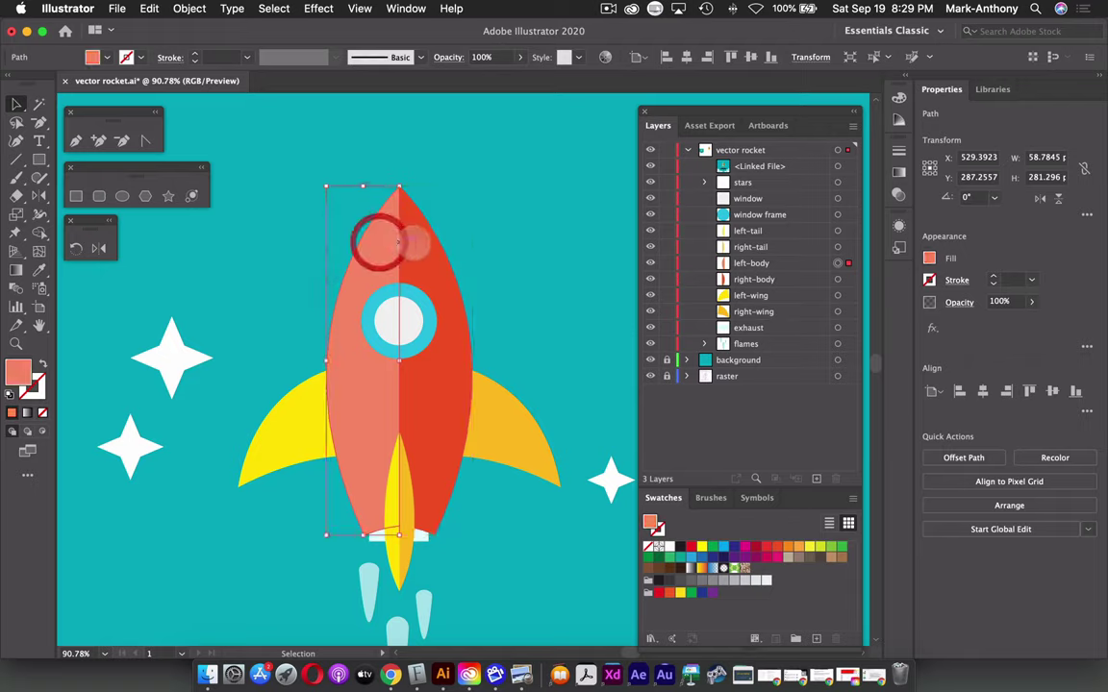
{"action": "left_click", "coordinate": [432, 235]}
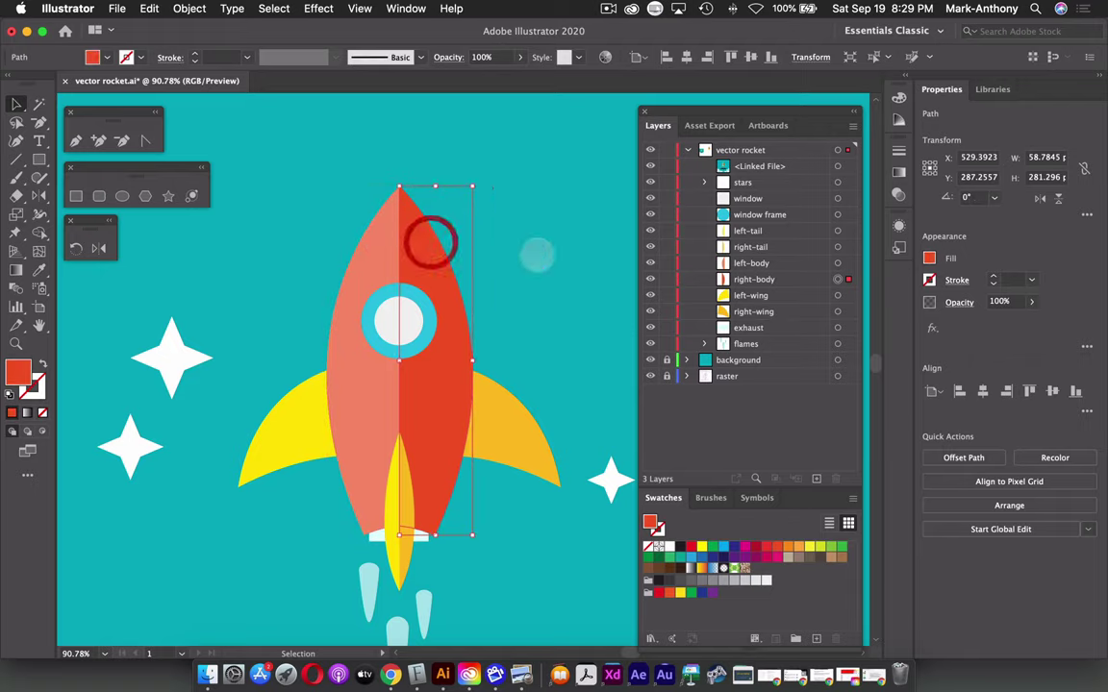
{"action": "left_click", "coordinate": [390, 116]}
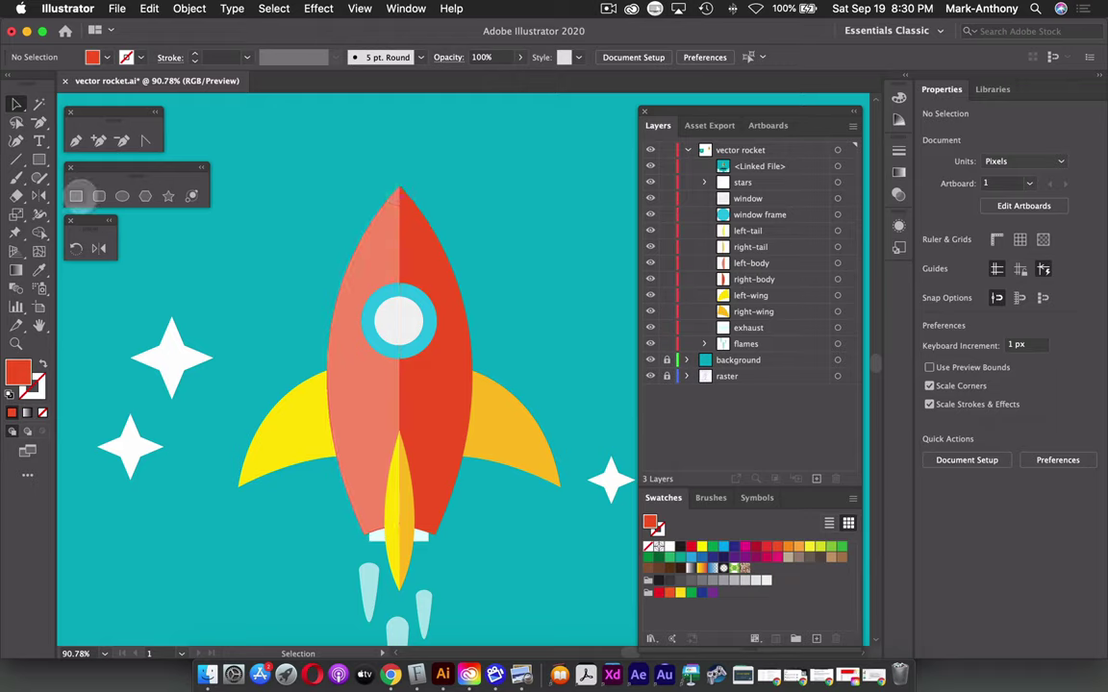
Copy the rocket's right body half and paste the duplicate in front of the original.
{"action": "left_click", "coordinate": [75, 197]}
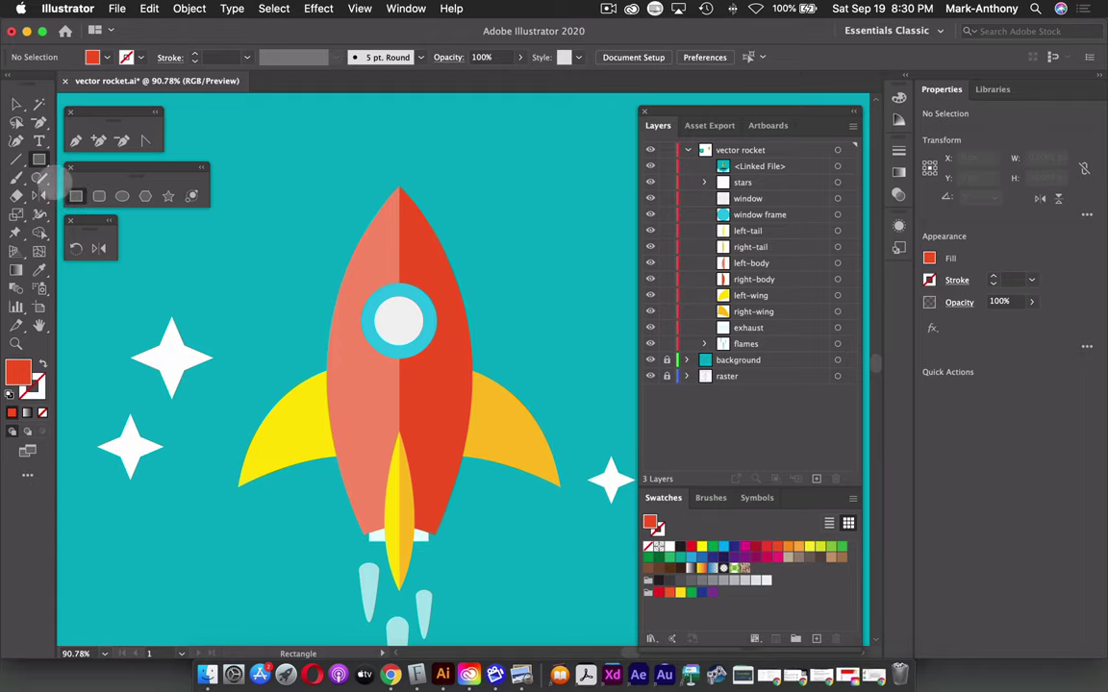
{"action": "left_click", "coordinate": [16, 104]}
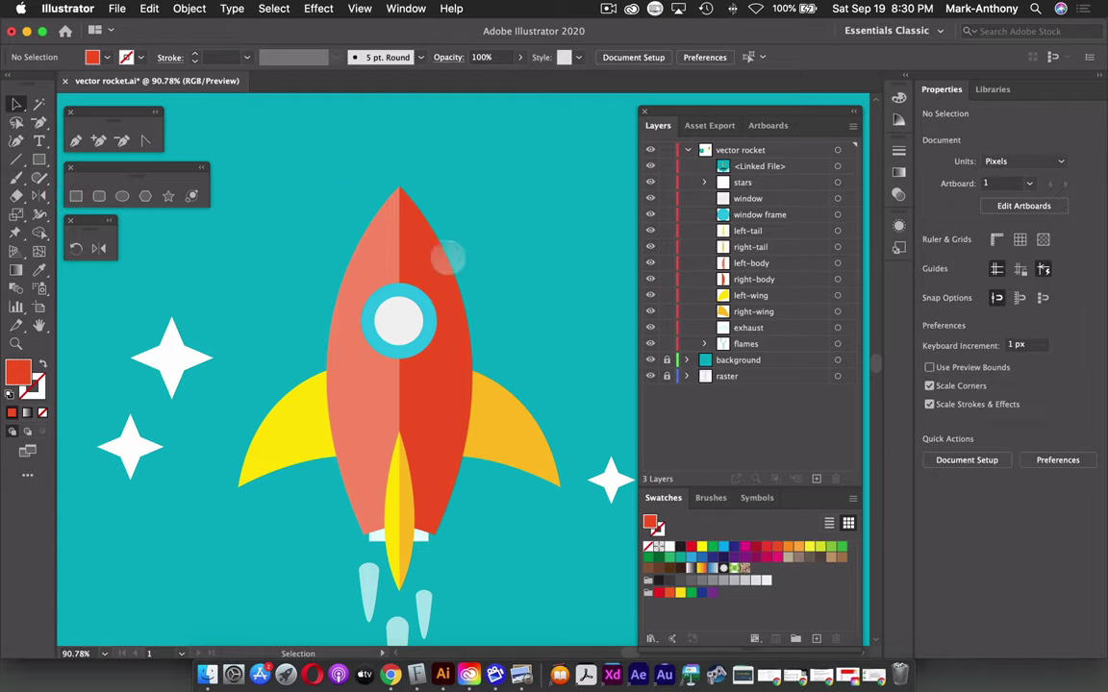
{"action": "left_click", "coordinate": [447, 248]}
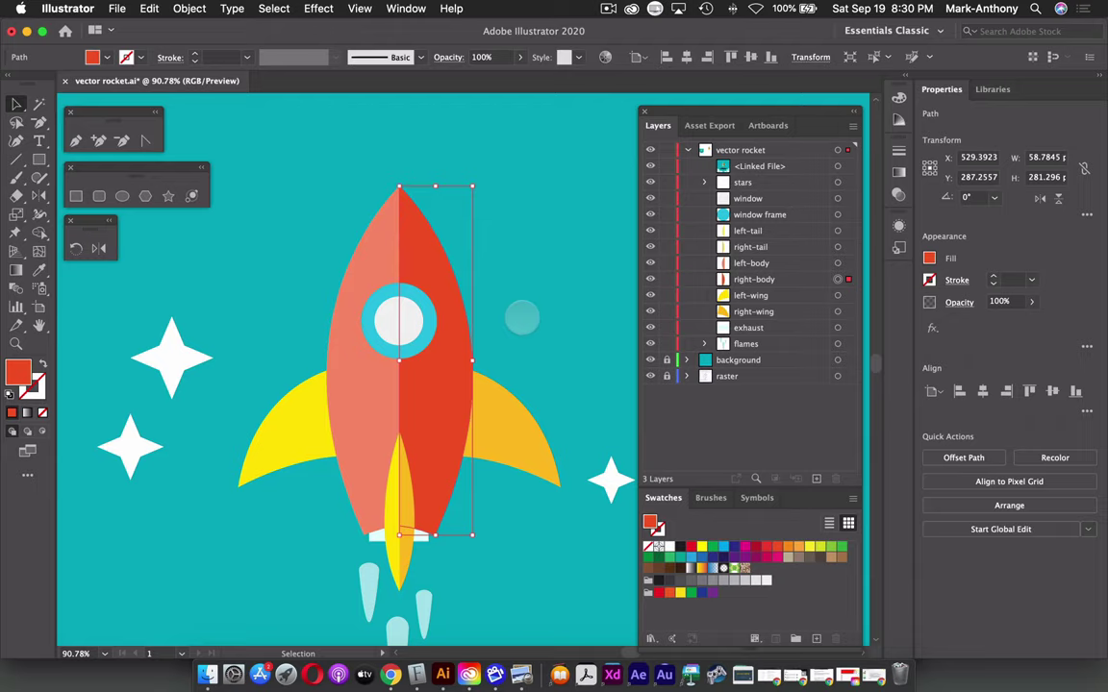
{"action": "key", "text": "super"}
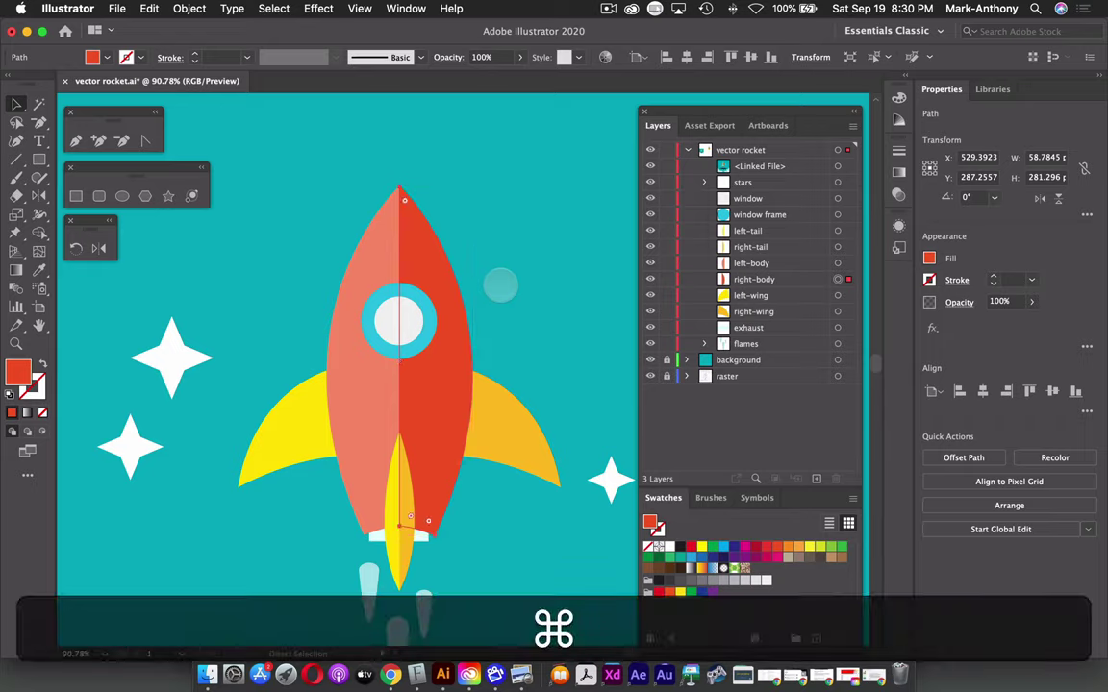
{"action": "key", "text": "super+f"}
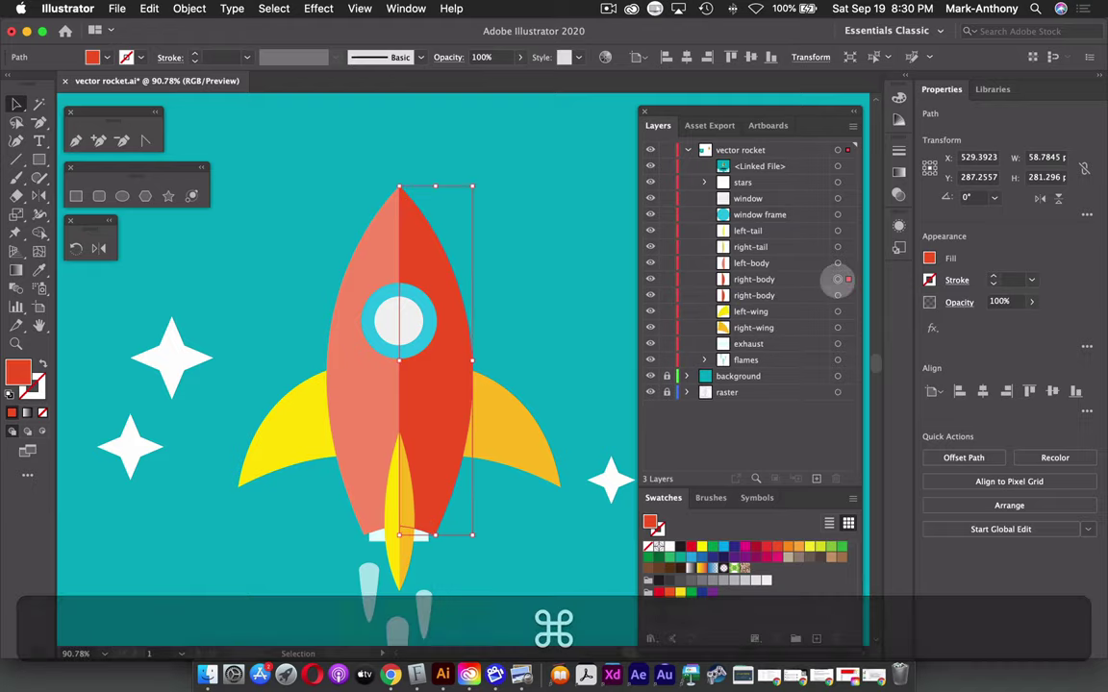
{"action": "key", "text": "ctrl"}
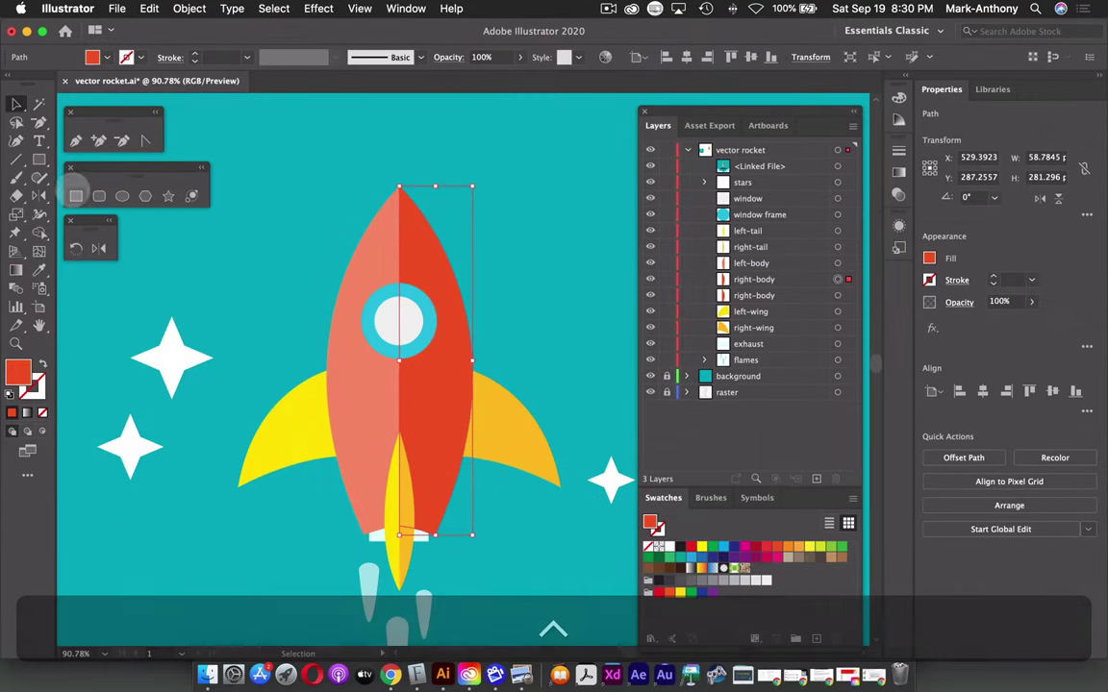
{"action": "left_click", "coordinate": [76, 193]}
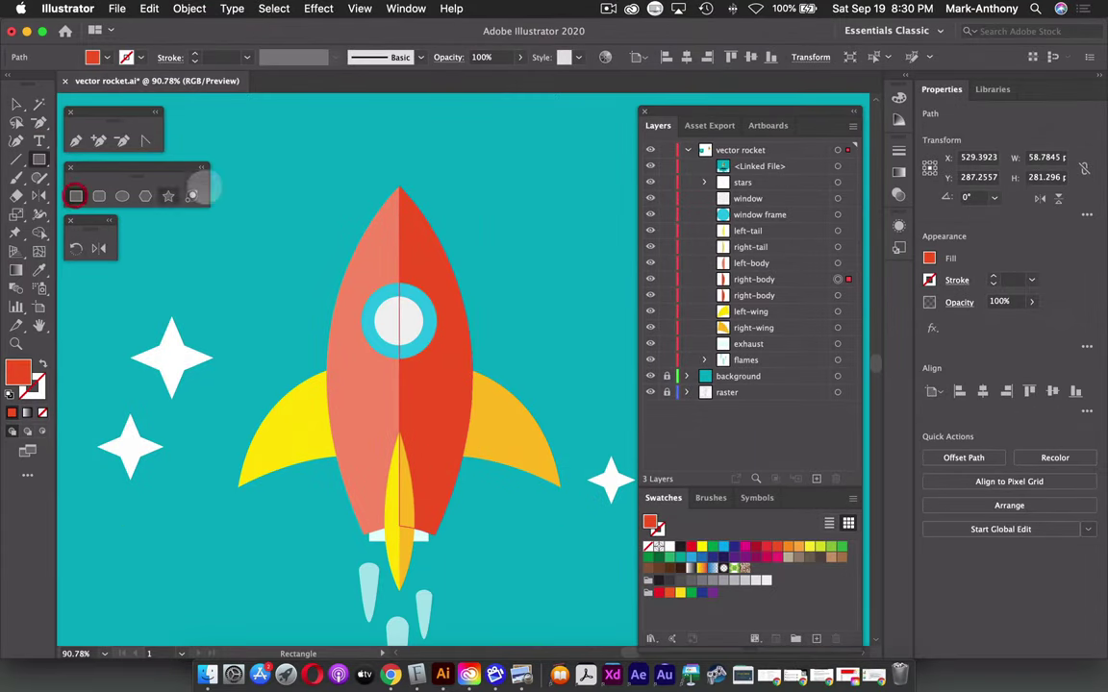
Draw a square from the rocket tip over the right body half and select both shapes.
{"action": "key", "text": "ctrl"}
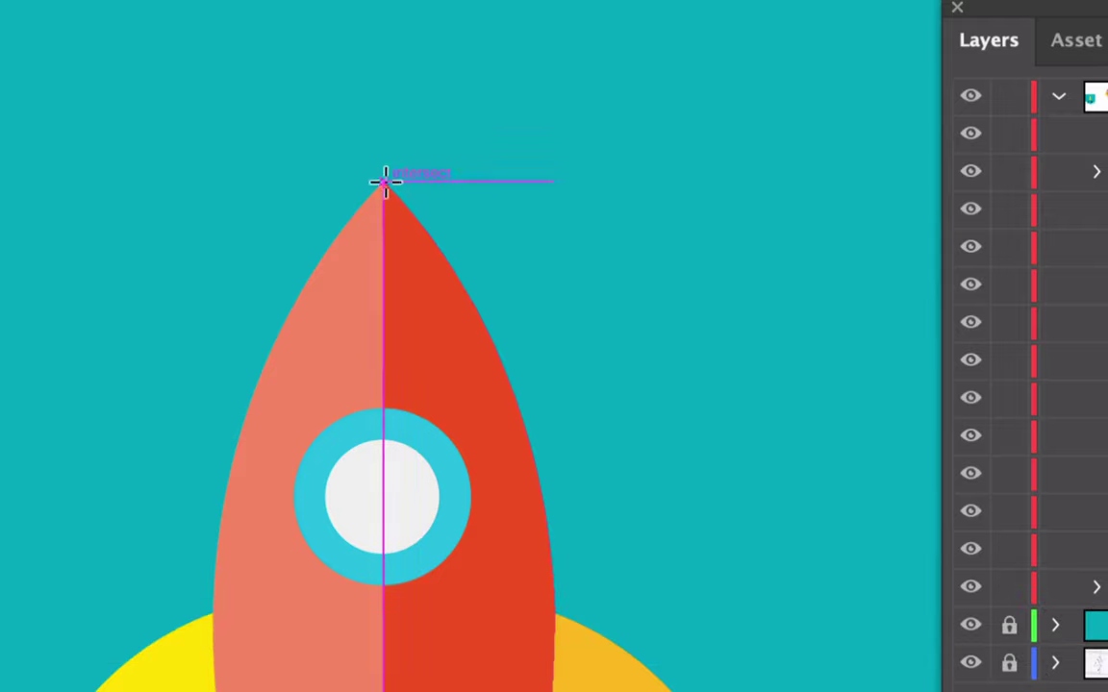
{"action": "left_click_drag", "start_coordinate": [384, 180], "coordinate": [568, 365]}
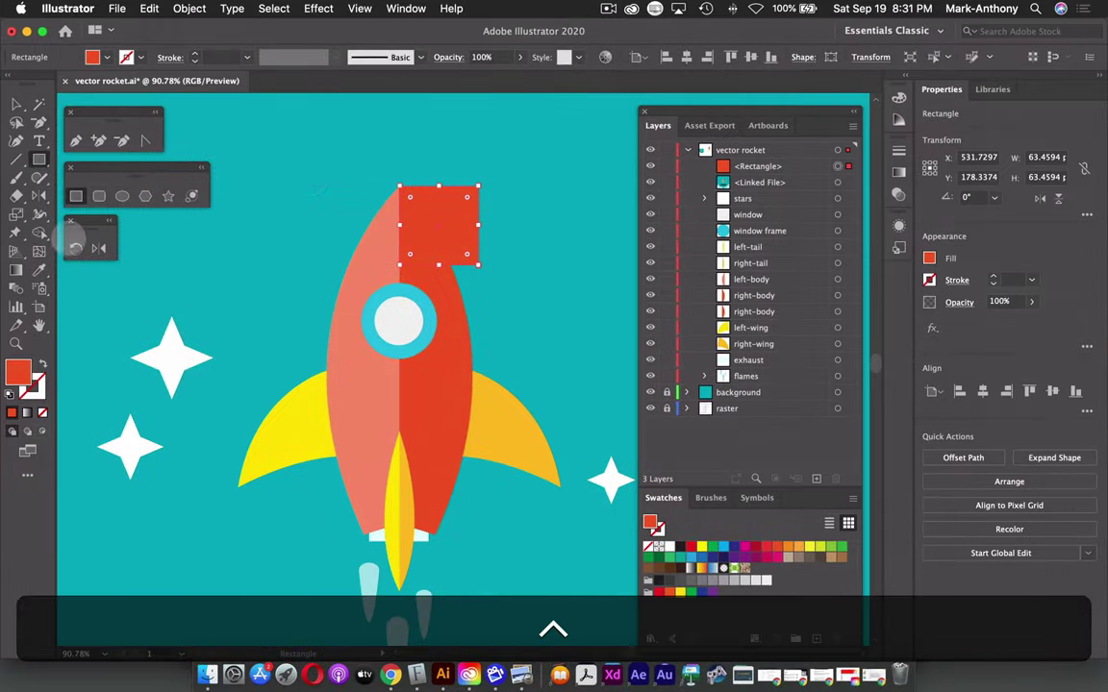
{"action": "left_click", "coordinate": [17, 103]}
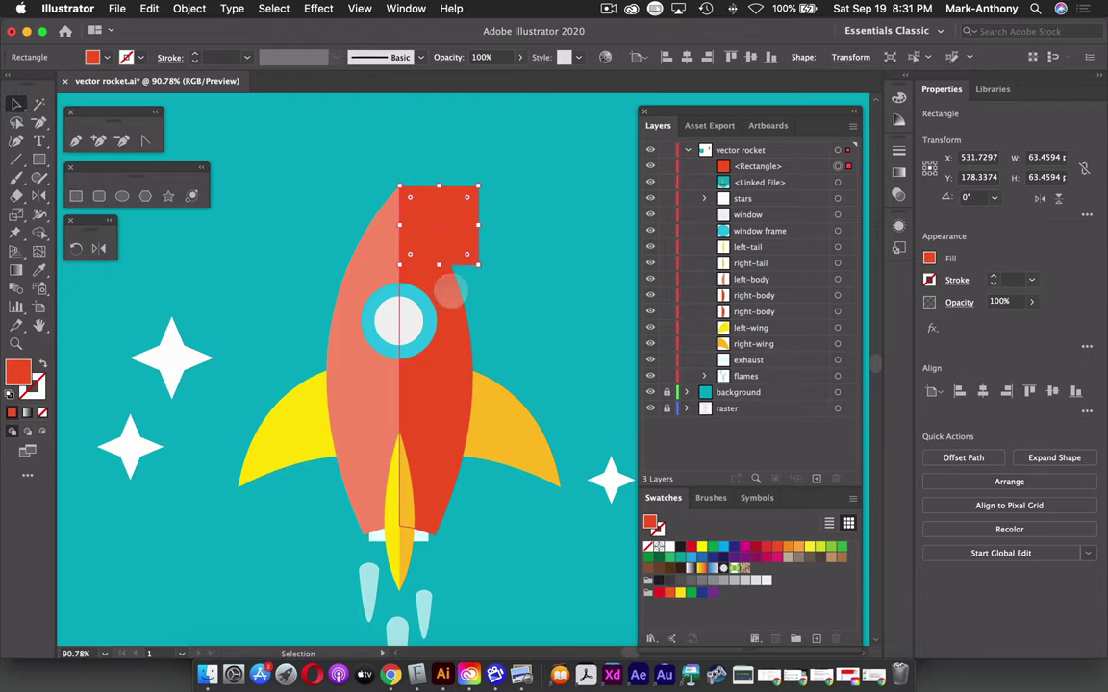
{"action": "left_click", "coordinate": [449, 287]}
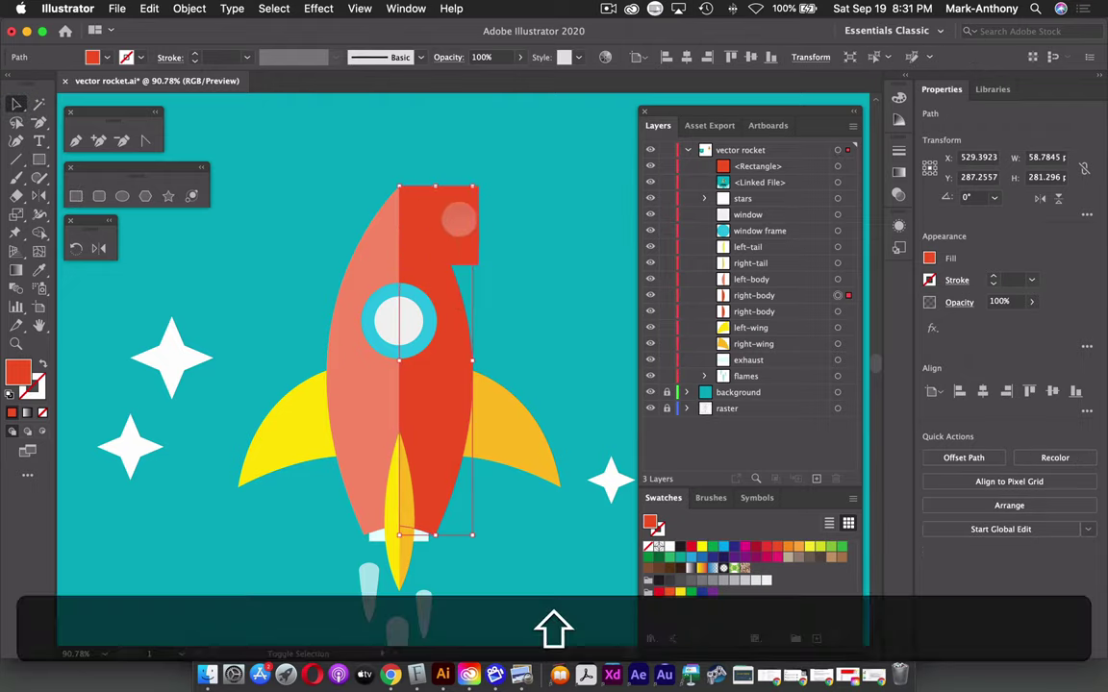
{"action": "left_click", "coordinate": [458, 218], "text": "shift"}
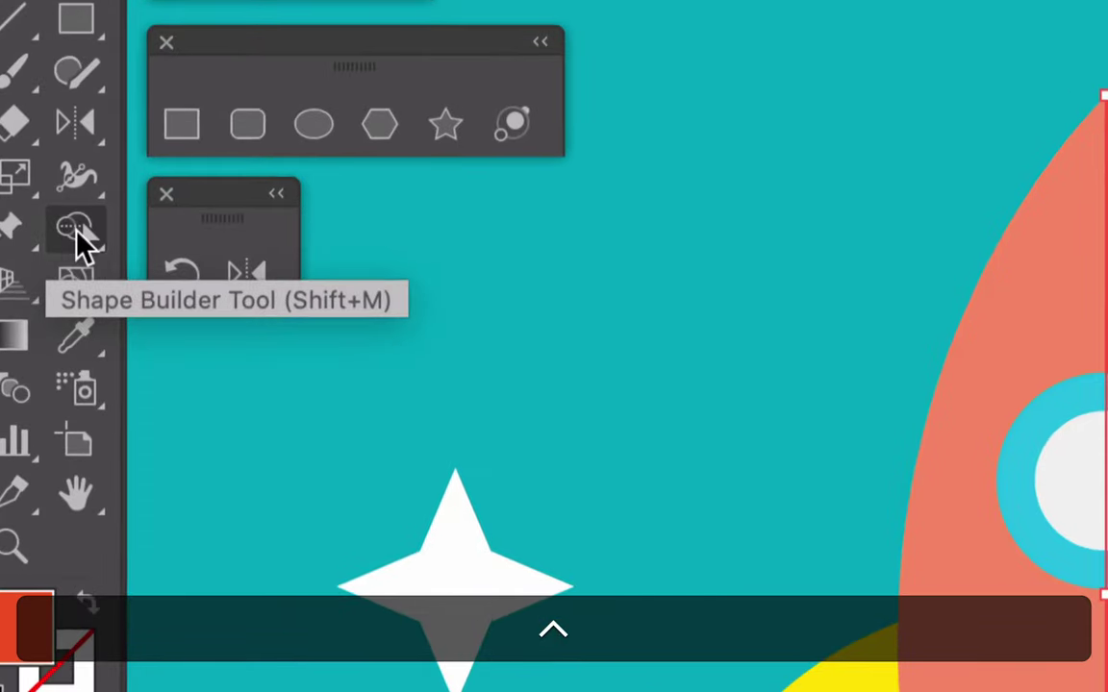
With Shape Builder, merge the square regions, delete the part outside the rocket, and separate the right nose tip.
{"action": "left_click", "coordinate": [79, 235]}
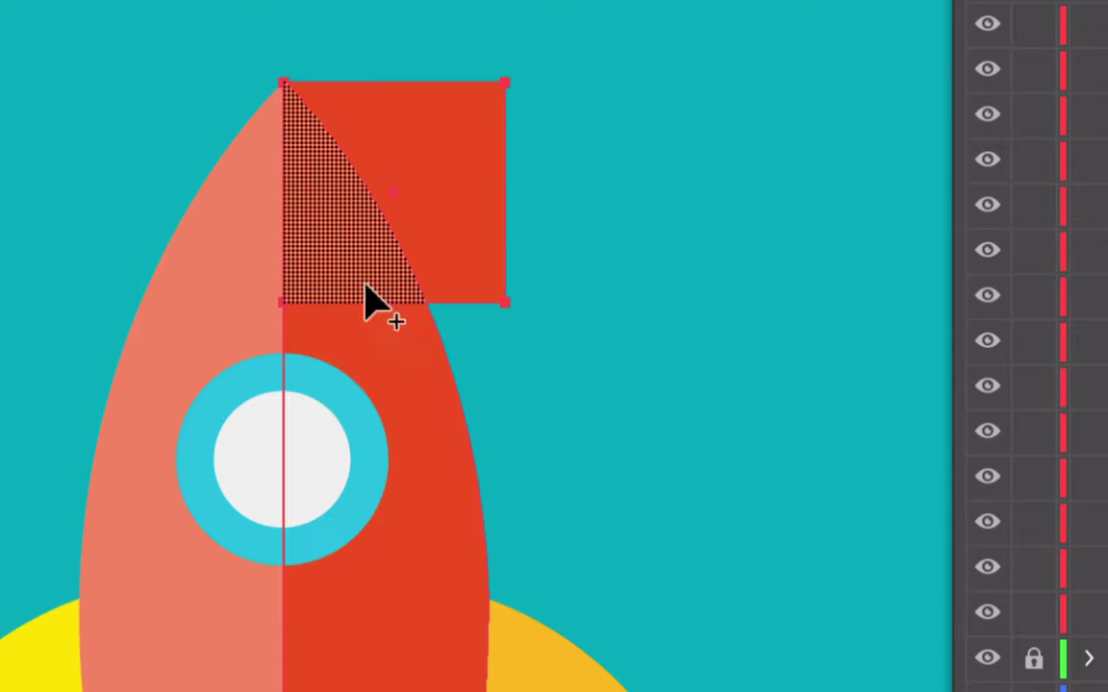
{"action": "mouse_move", "coordinate": [333, 239]}
{"action": "left_mouse_down"}
{"action": "mouse_move", "coordinate": [482, 163]}
{"action": "mouse_move", "coordinate": [426, 153]}
{"action": "left_mouse_up"}
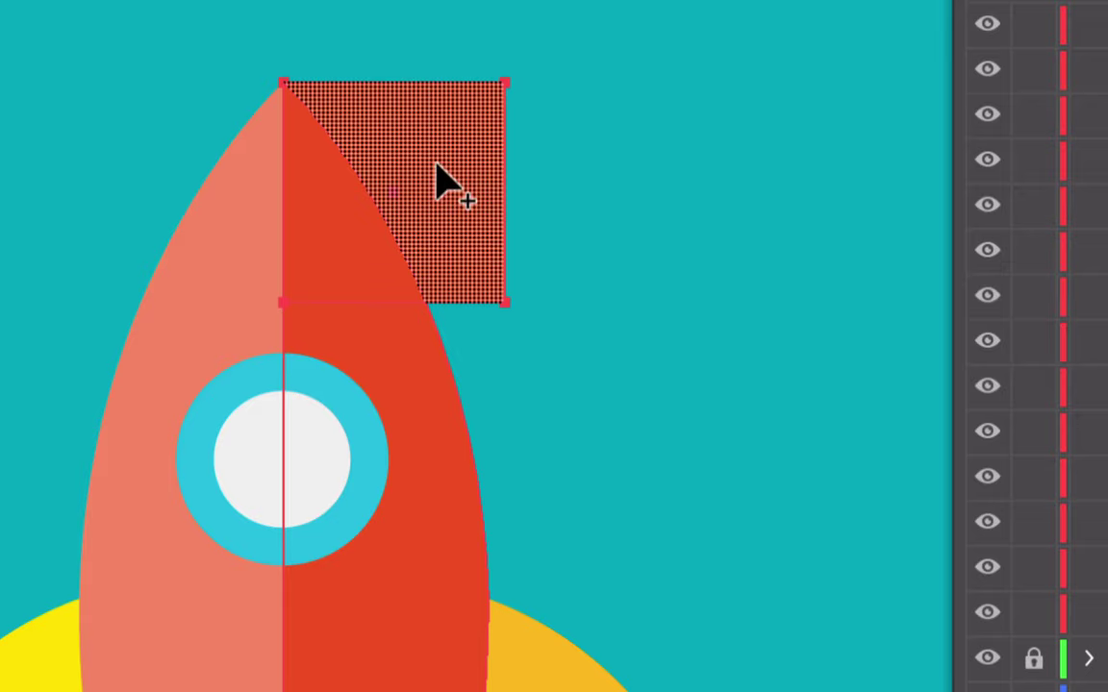
{"action": "key", "text": "alt"}
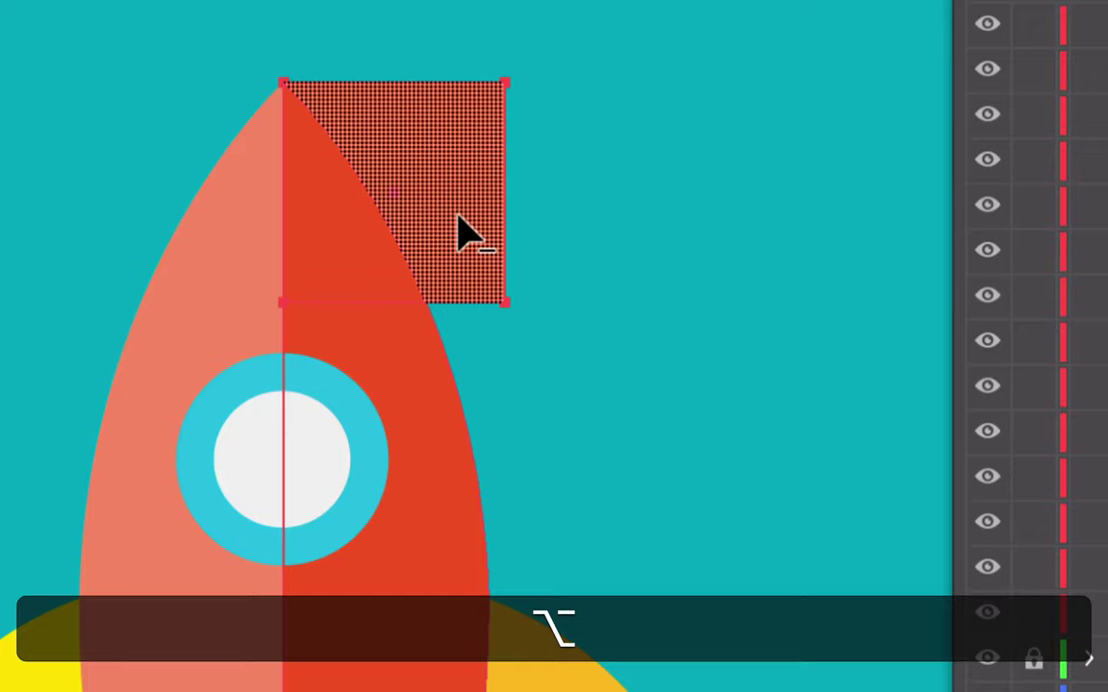
{"action": "left_click", "coordinate": [459, 223], "text": "alt"}
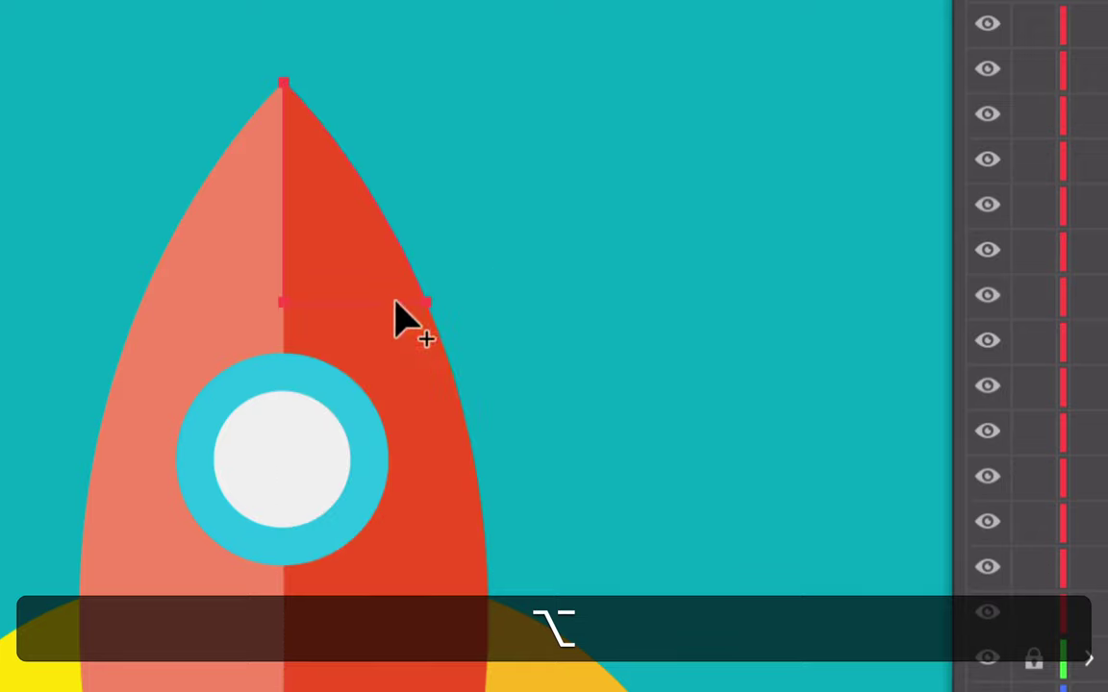
{"action": "left_click", "coordinate": [362, 240]}
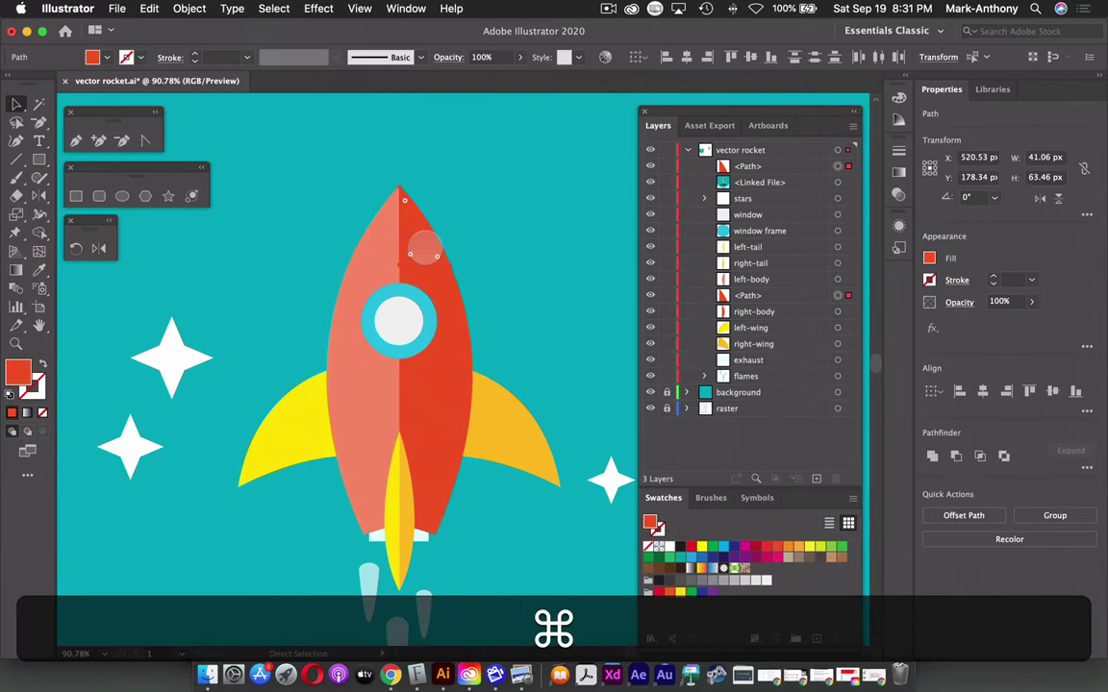
{"action": "key", "text": "super+minus"}
{"action": "key", "text": "super+minus"}
{"action": "left_click_drag", "start_coordinate": [381, 313], "coordinate": [517, 144]}
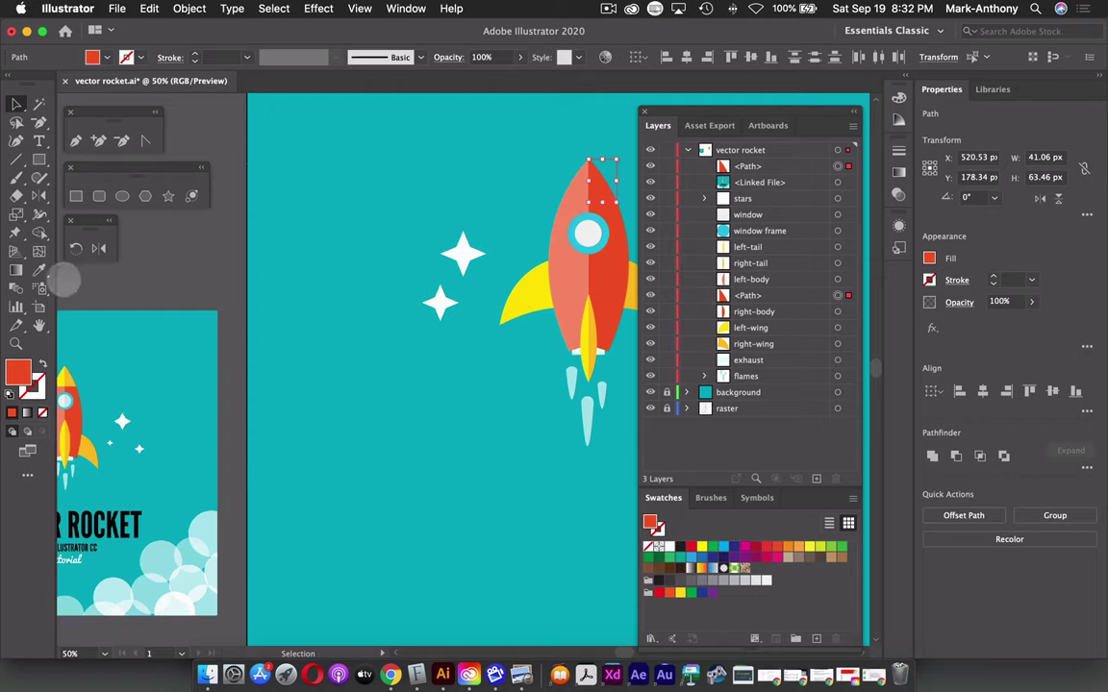
Sample the poster rocket's orange-yellow nose colour onto the right nose piece with the Eyedropper.
{"action": "left_click", "coordinate": [39, 271]}
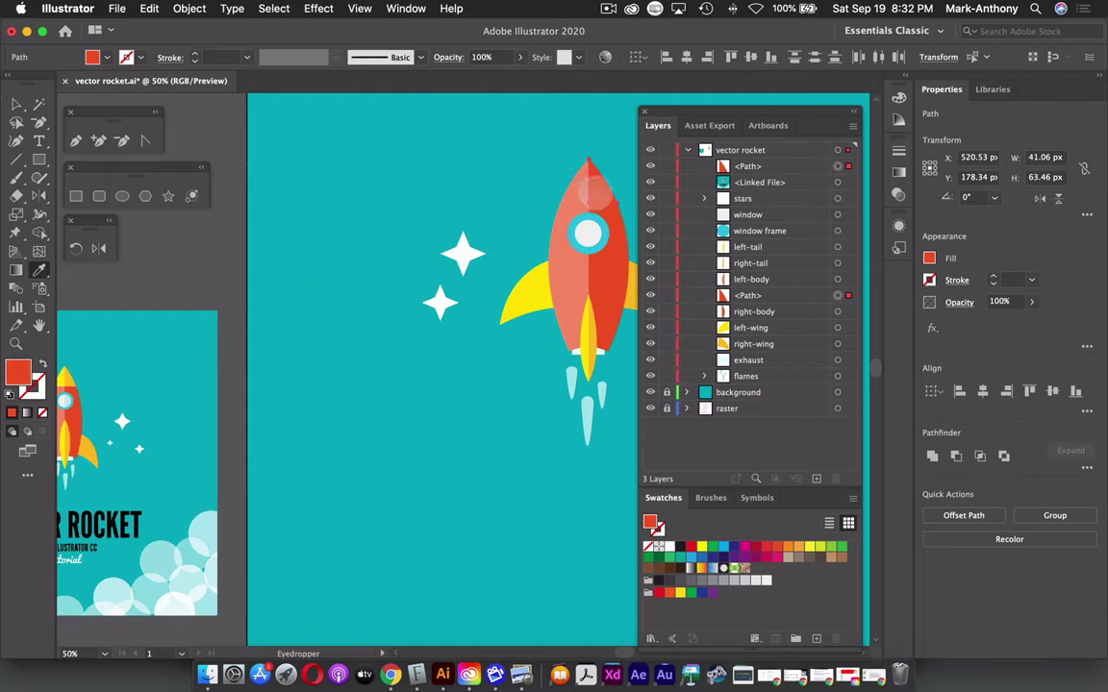
{"action": "left_click", "coordinate": [62, 375]}
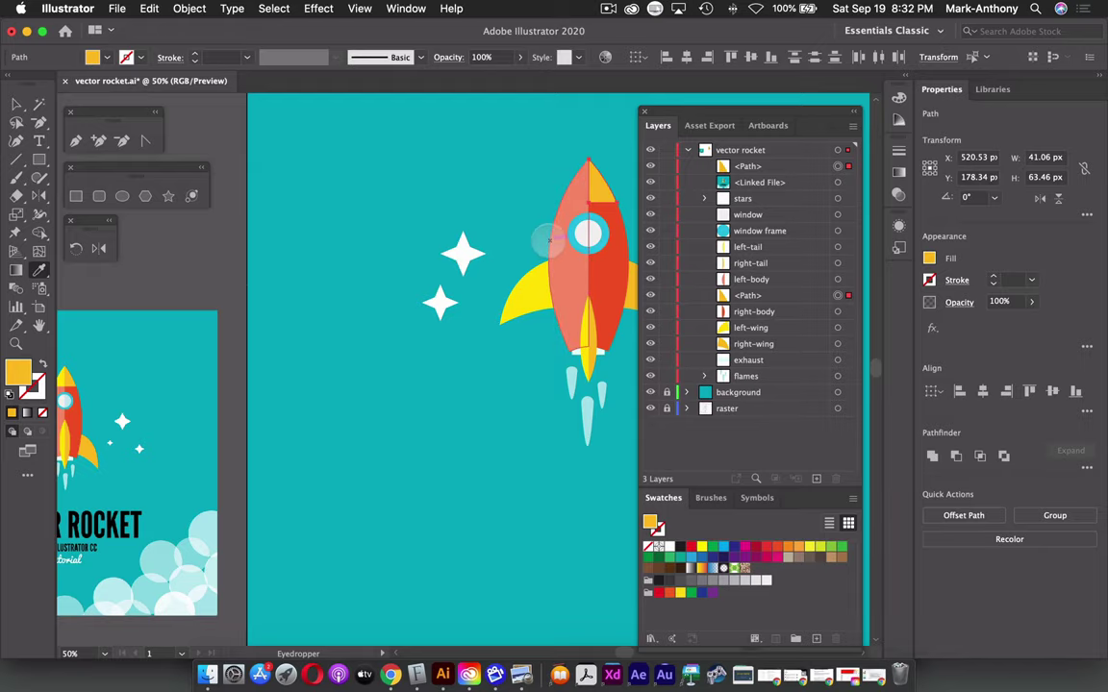
{"action": "key", "text": "z"}
{"action": "left_click_drag", "start_coordinate": [557, 199], "coordinate": [615, 226]}
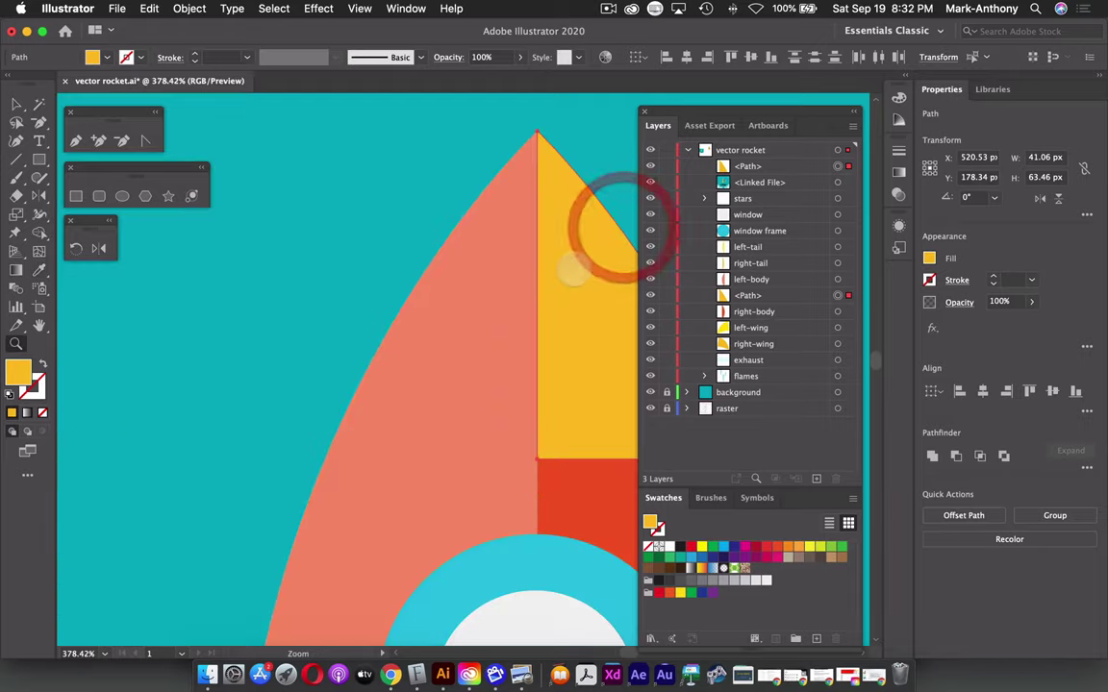
{"action": "scroll", "coordinate": [525, 328], "scroll_direction": "right", "scroll_amount": 5}
{"action": "scroll", "coordinate": [525, 329], "scroll_direction": "down", "scroll_amount": 1}
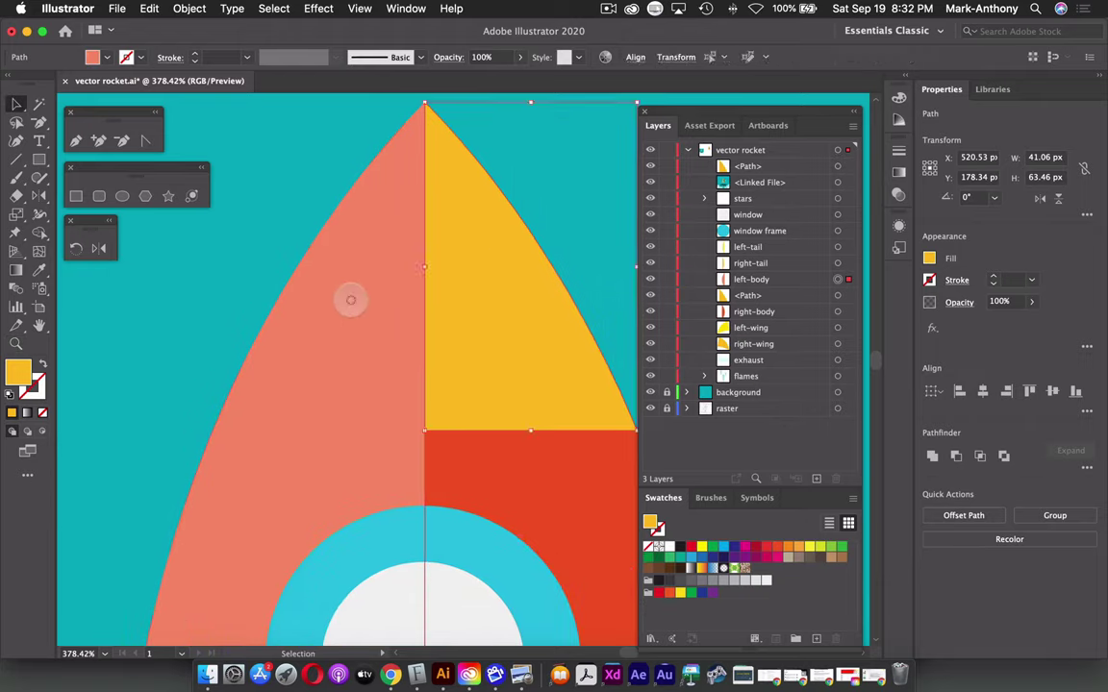
Paste a copy of the left body half in front and draw a rectangle from the rocket tip over the nose.
{"action": "left_click", "coordinate": [332, 269]}
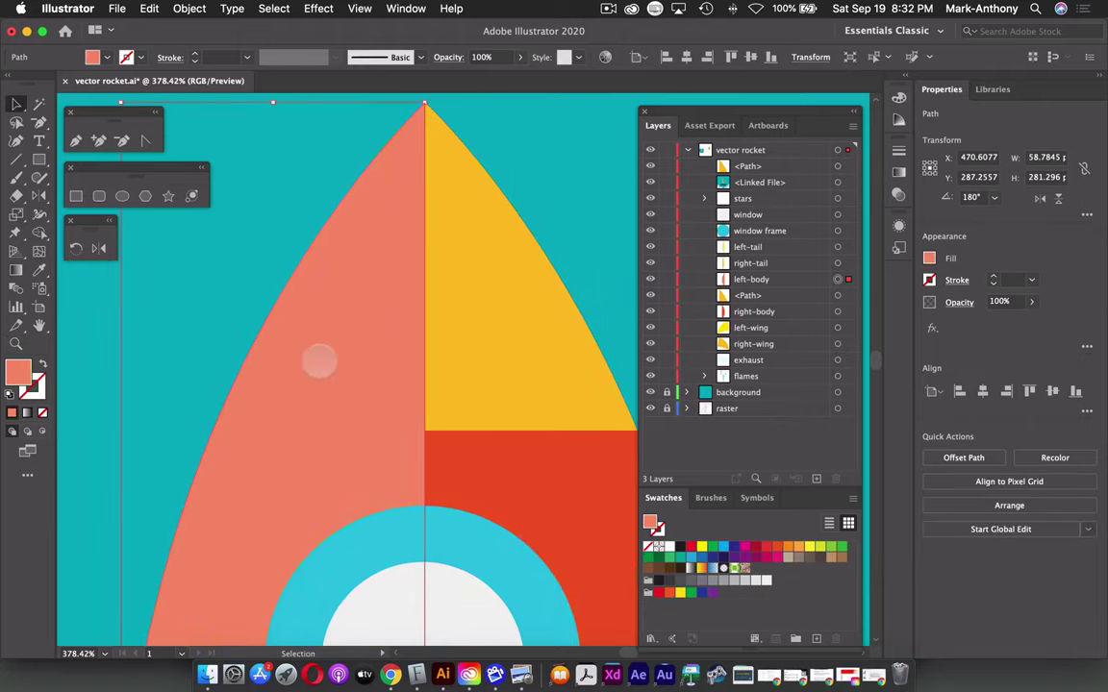
{"action": "key", "text": "super"}
{"action": "key", "text": "super+f"}
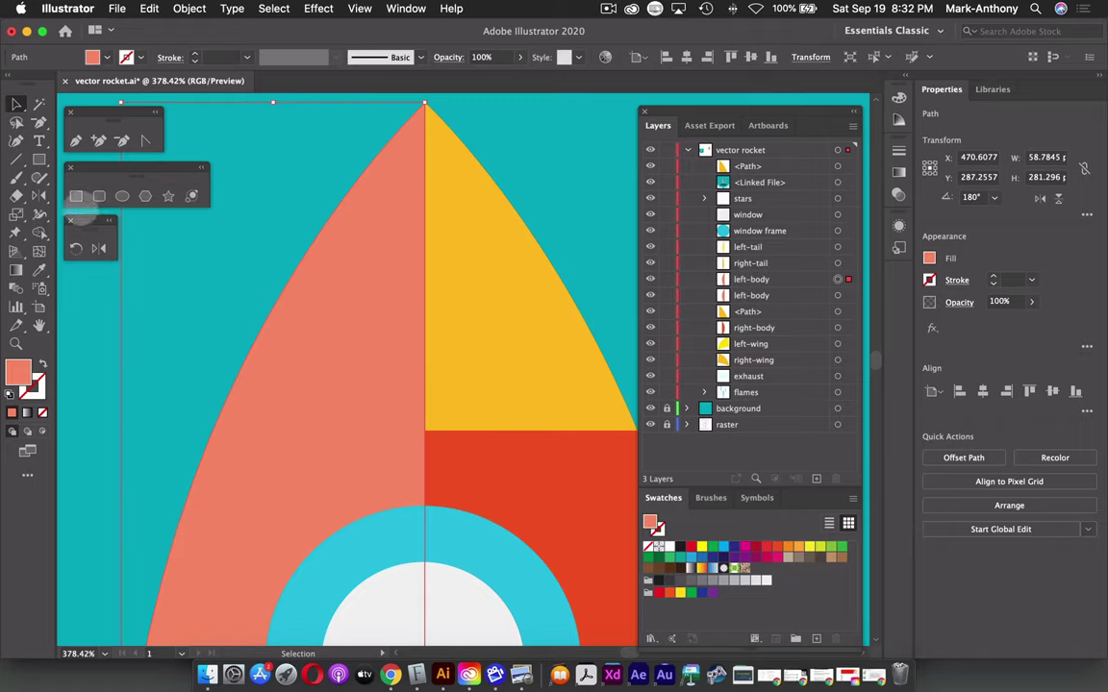
{"action": "left_click", "coordinate": [76, 196]}
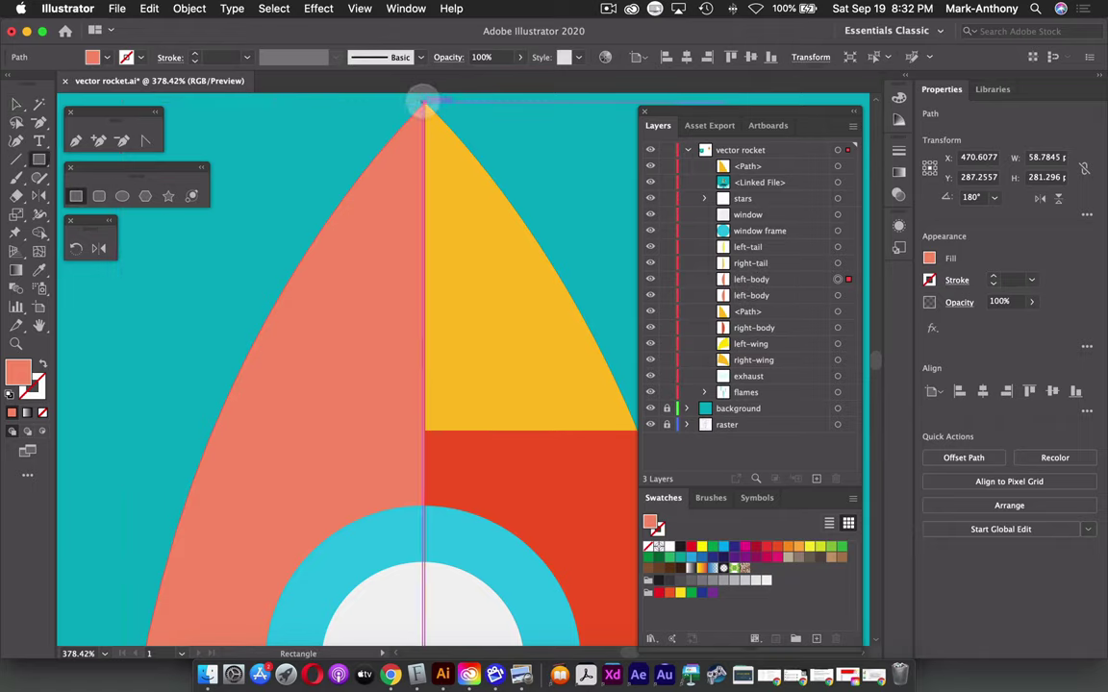
{"action": "left_click_drag", "start_coordinate": [424, 100], "coordinate": [179, 430]}
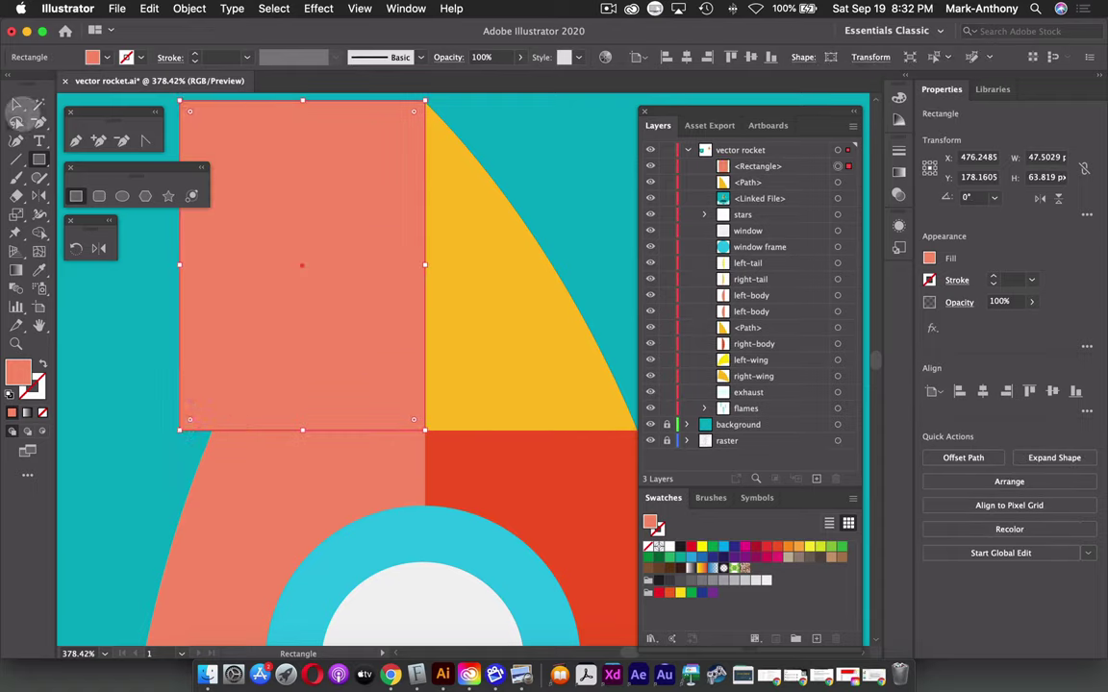
Select the rectangle and left body copy, then delete the regions outside the rocket with Shape Builder.
{"action": "left_click", "coordinate": [17, 103]}
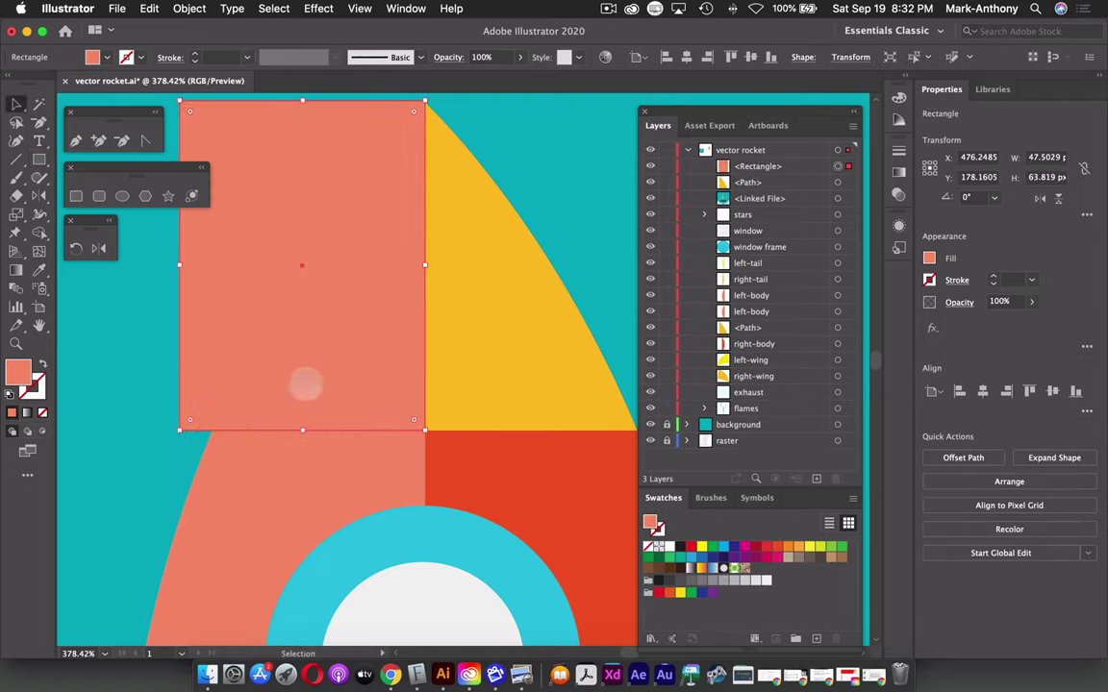
{"action": "key", "text": "shift"}
{"action": "left_click", "coordinate": [277, 460], "text": "shift"}
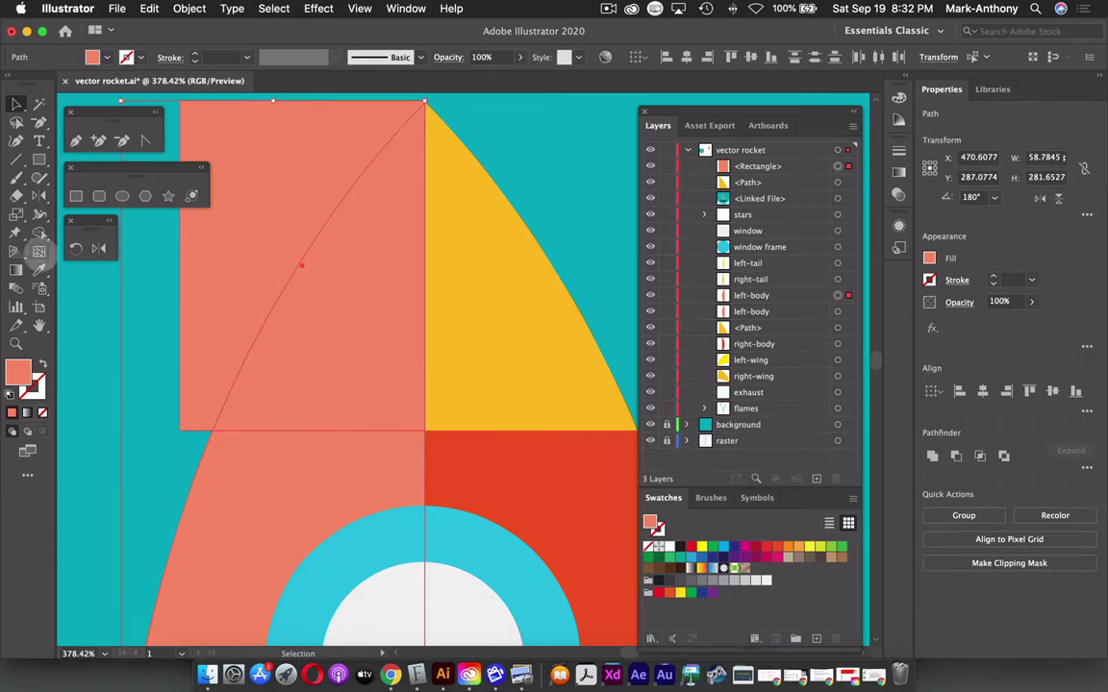
{"action": "left_click", "coordinate": [39, 232]}
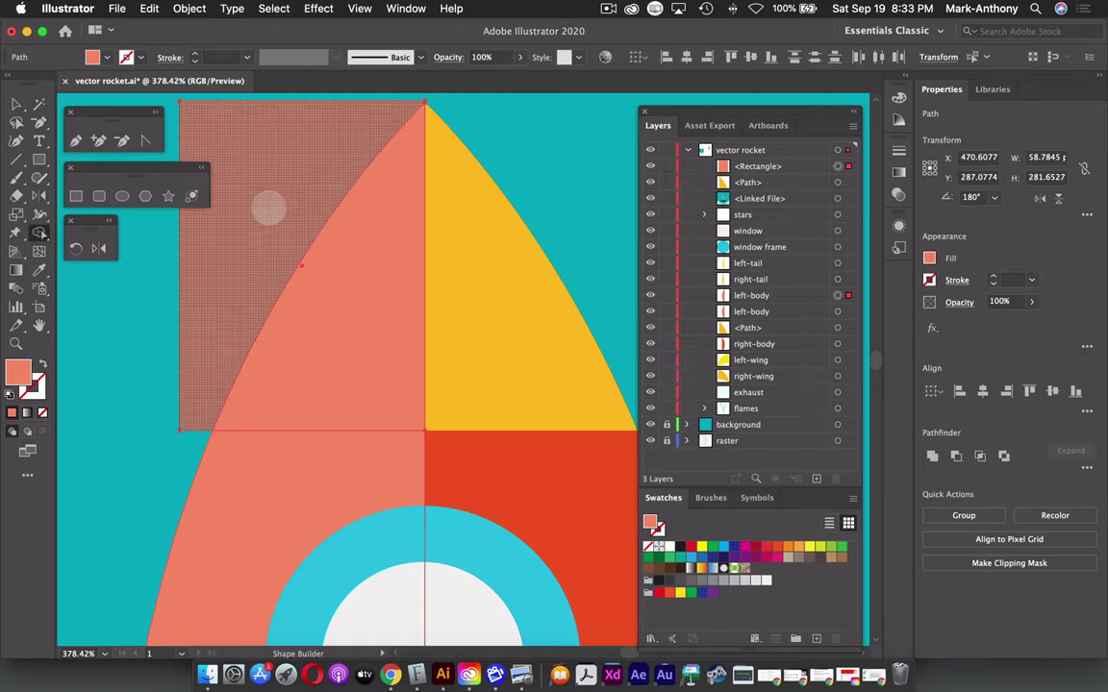
{"action": "key", "text": "alt"}
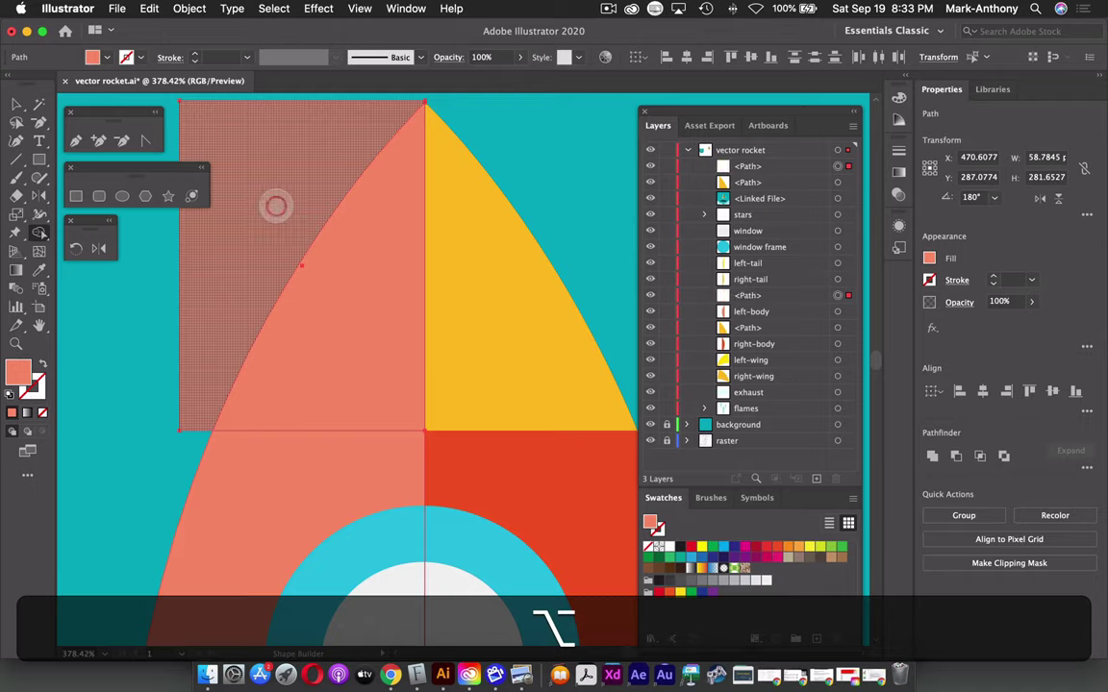
{"action": "left_click", "coordinate": [276, 206], "text": "alt"}
{"action": "left_click", "coordinate": [290, 480], "text": "alt"}
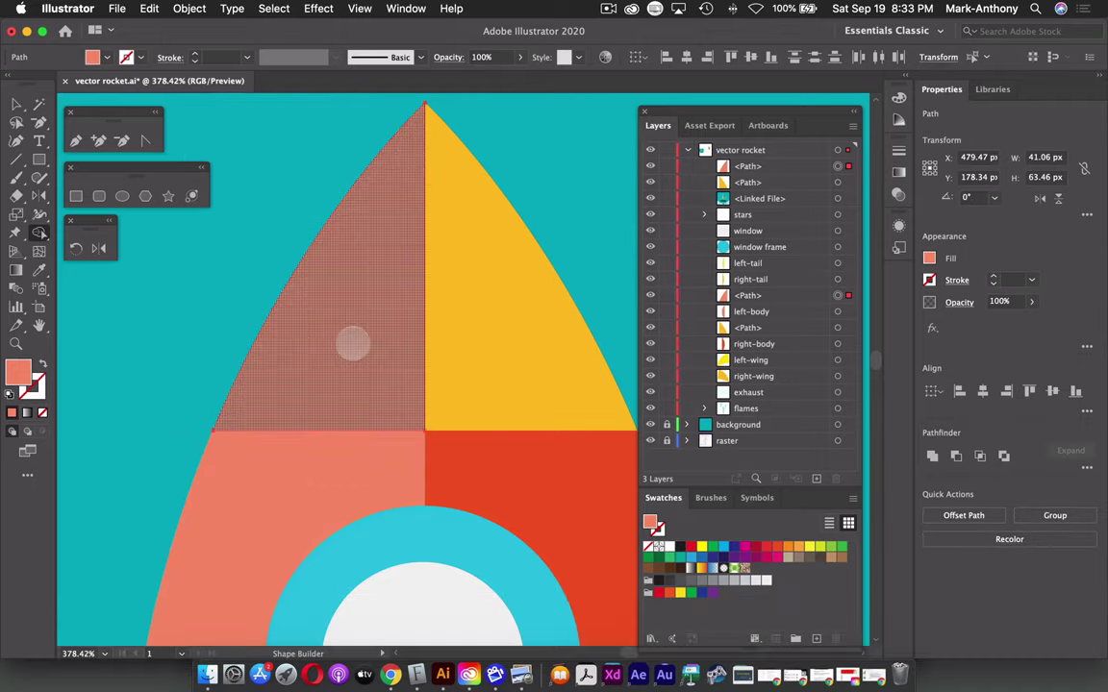
{"action": "key", "text": "v"}
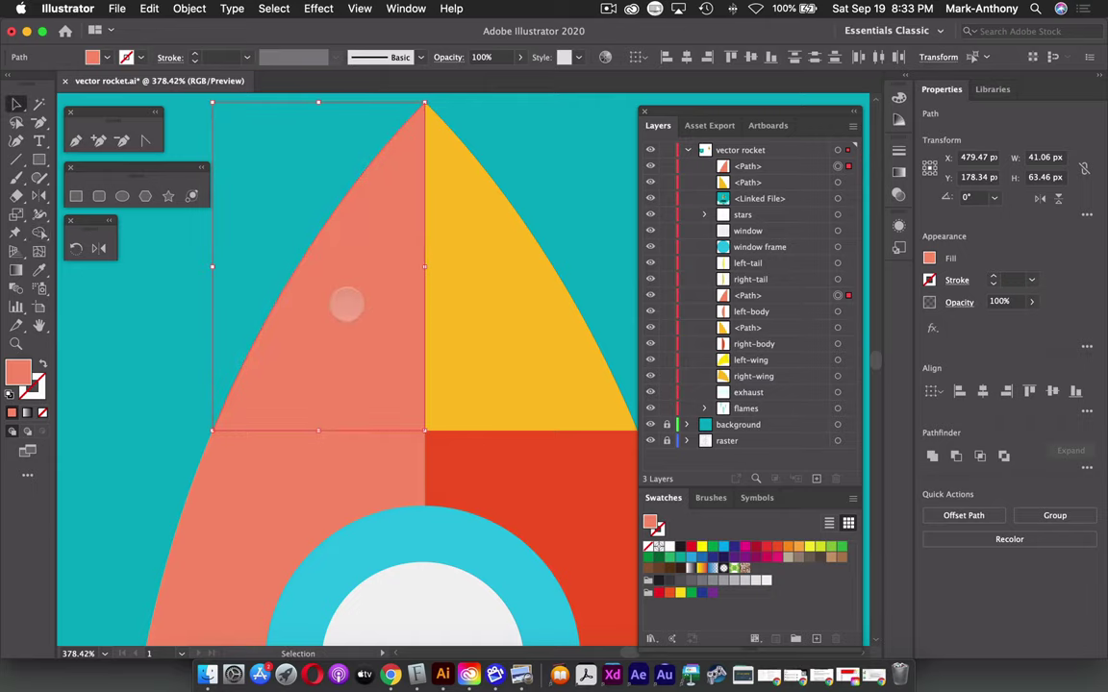
{"action": "key", "text": "ctrl"}
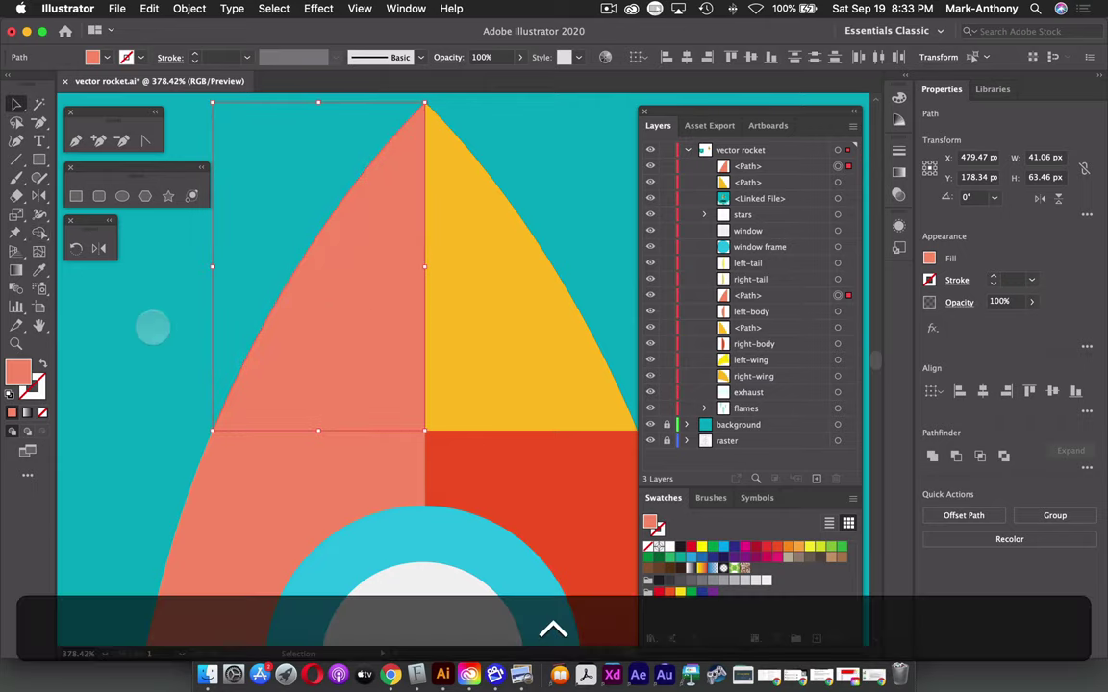
{"action": "key", "text": "super+minus"}
{"action": "key", "text": "super+minus"}
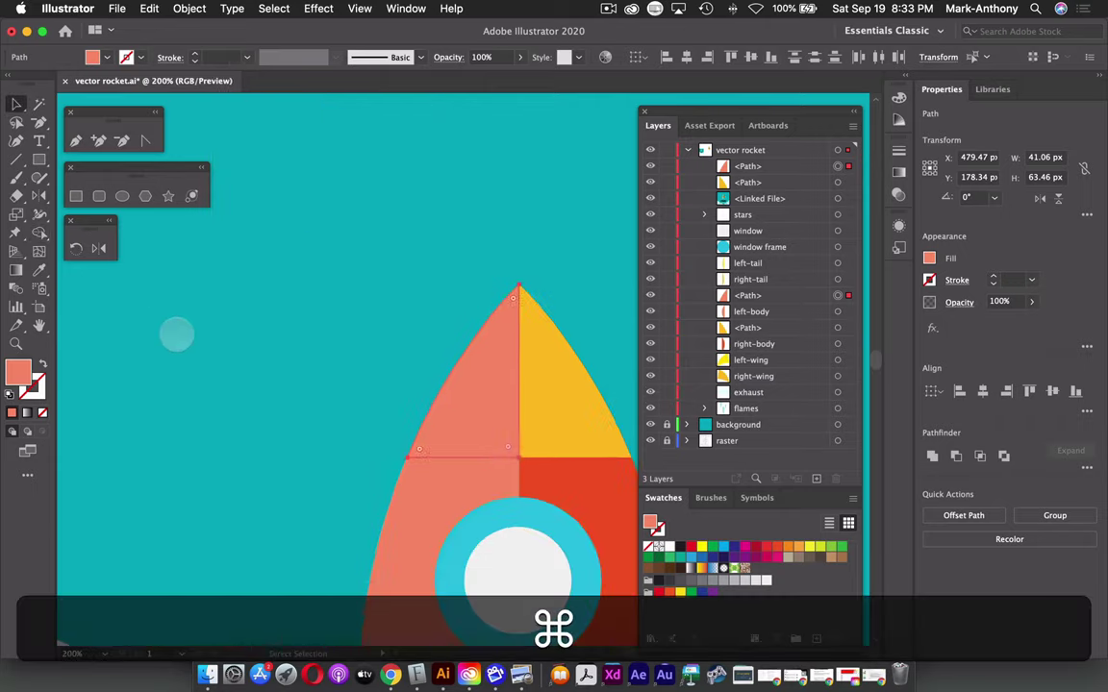
{"action": "key", "text": "super+minus"}
{"action": "key", "text": "super+minus"}
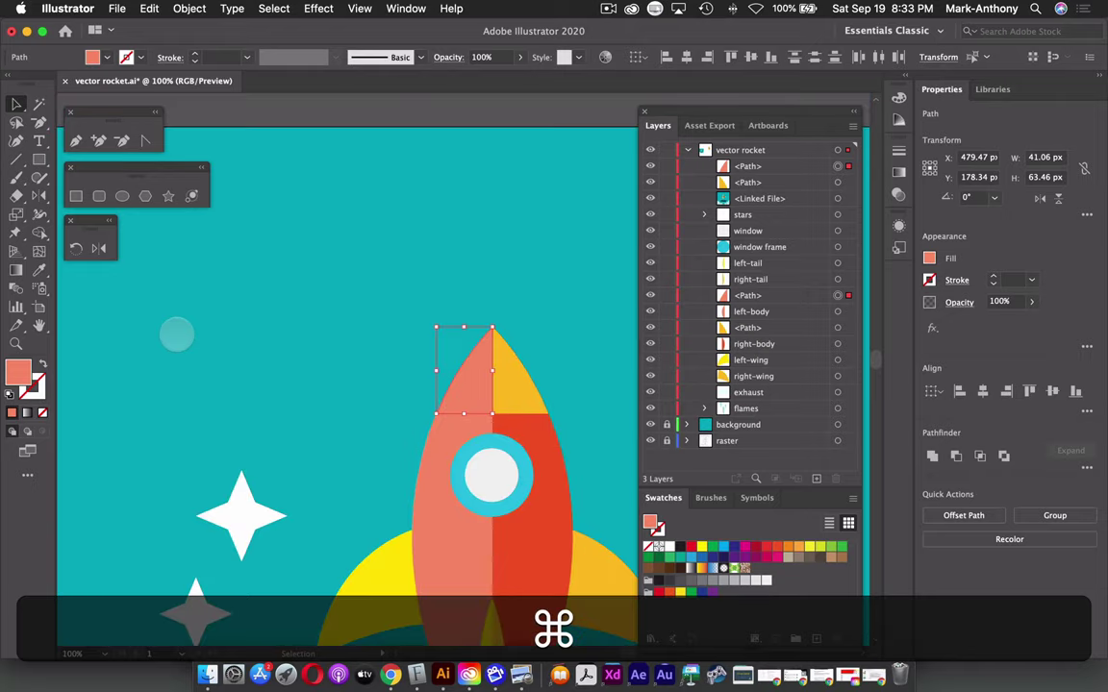
{"action": "key", "text": "super+minus"}
{"action": "key", "text": "super+minus"}
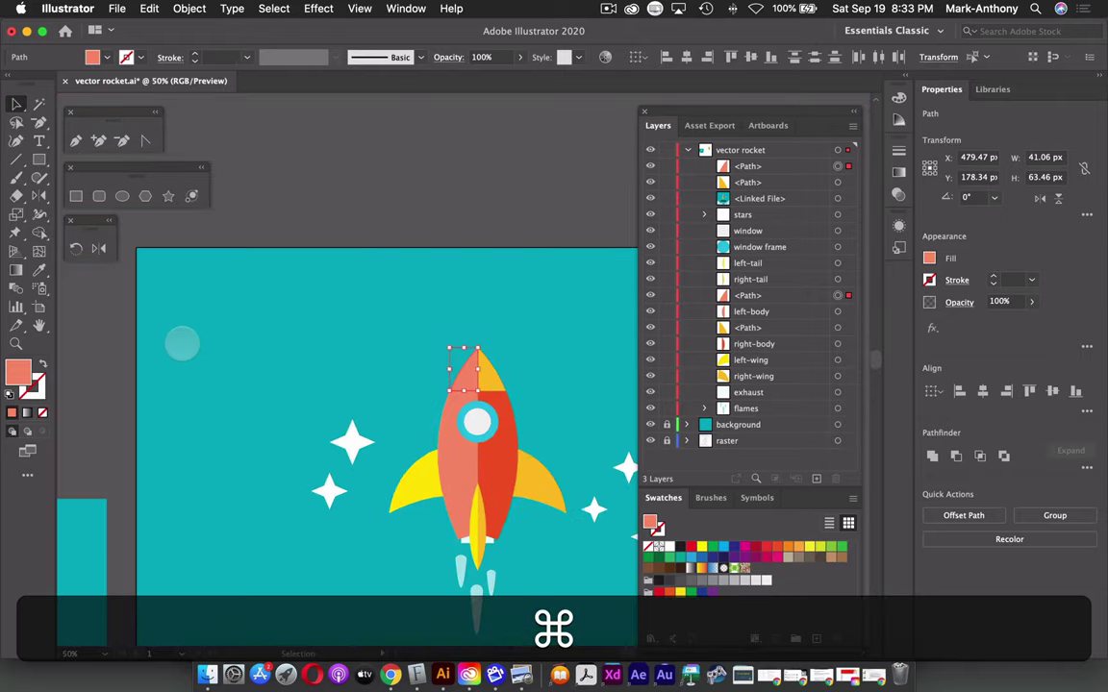
{"action": "left_click_drag", "start_coordinate": [252, 470], "coordinate": [338, 374]}
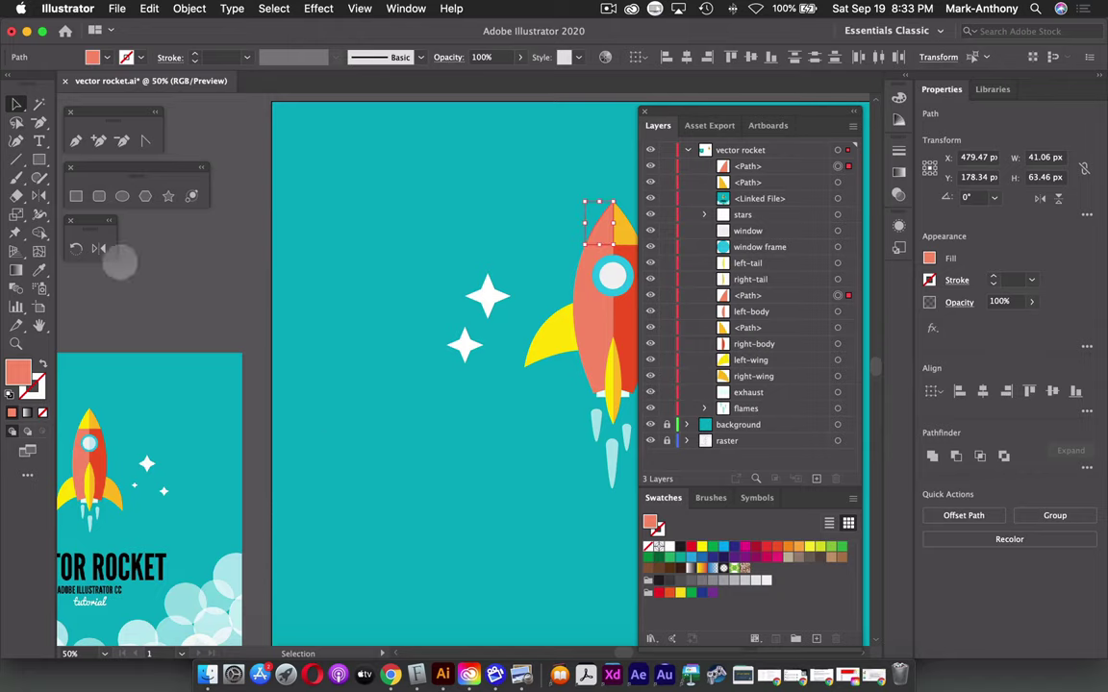
{"action": "left_click", "coordinate": [39, 269]}
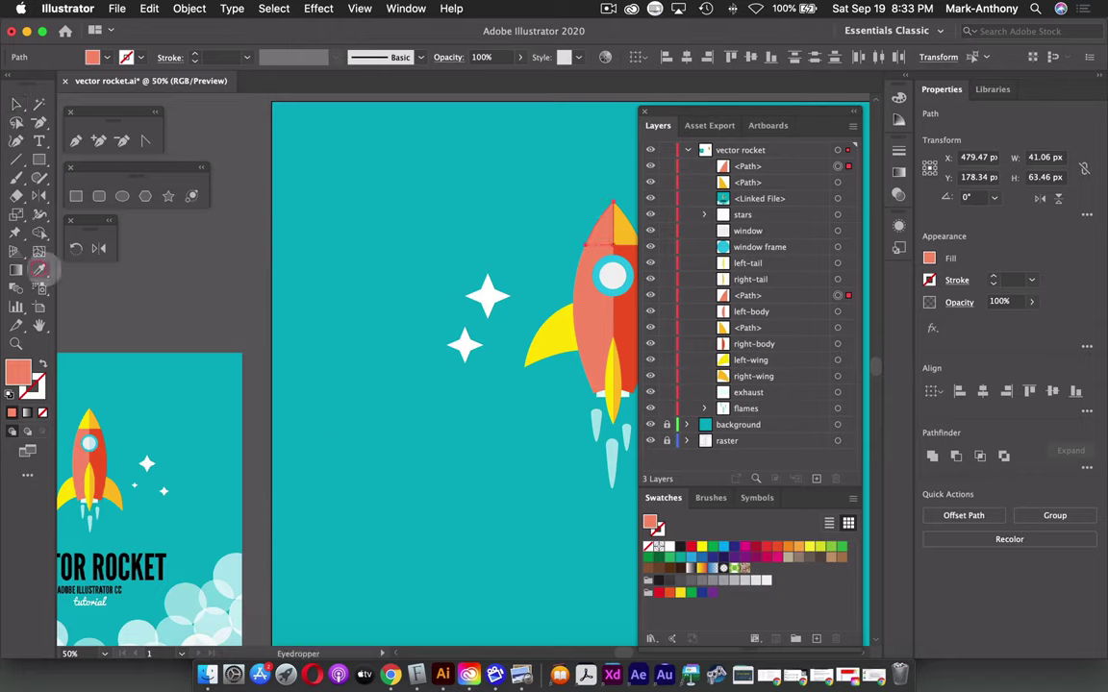
{"action": "left_click", "coordinate": [83, 426]}
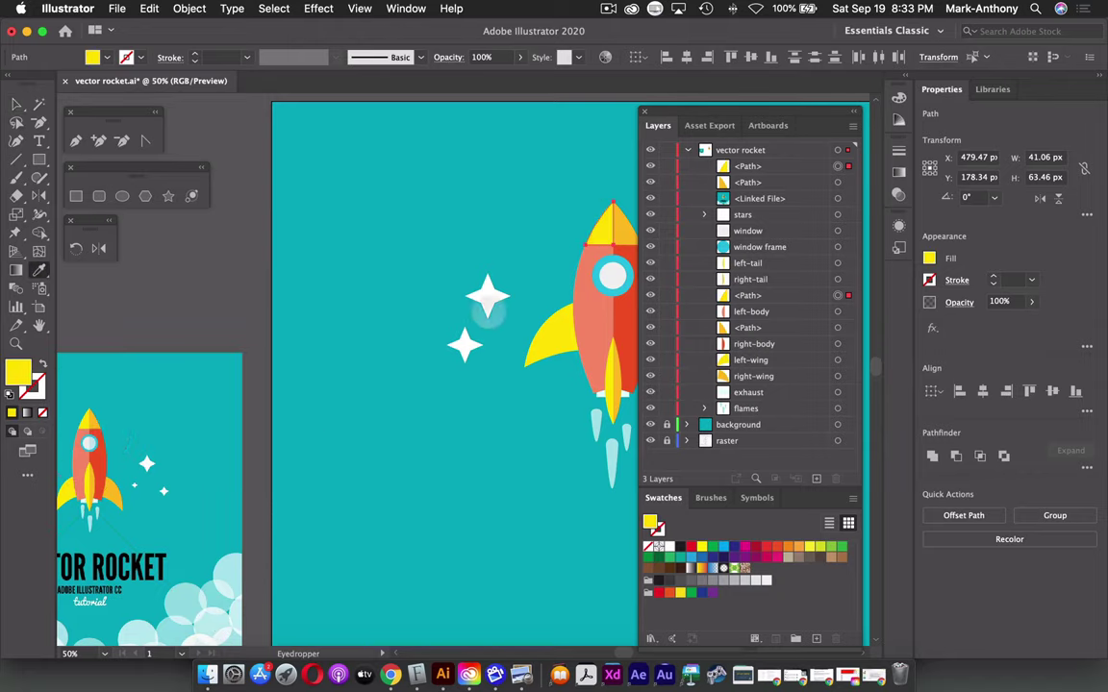
{"action": "left_click_drag", "start_coordinate": [520, 304], "coordinate": [333, 316]}
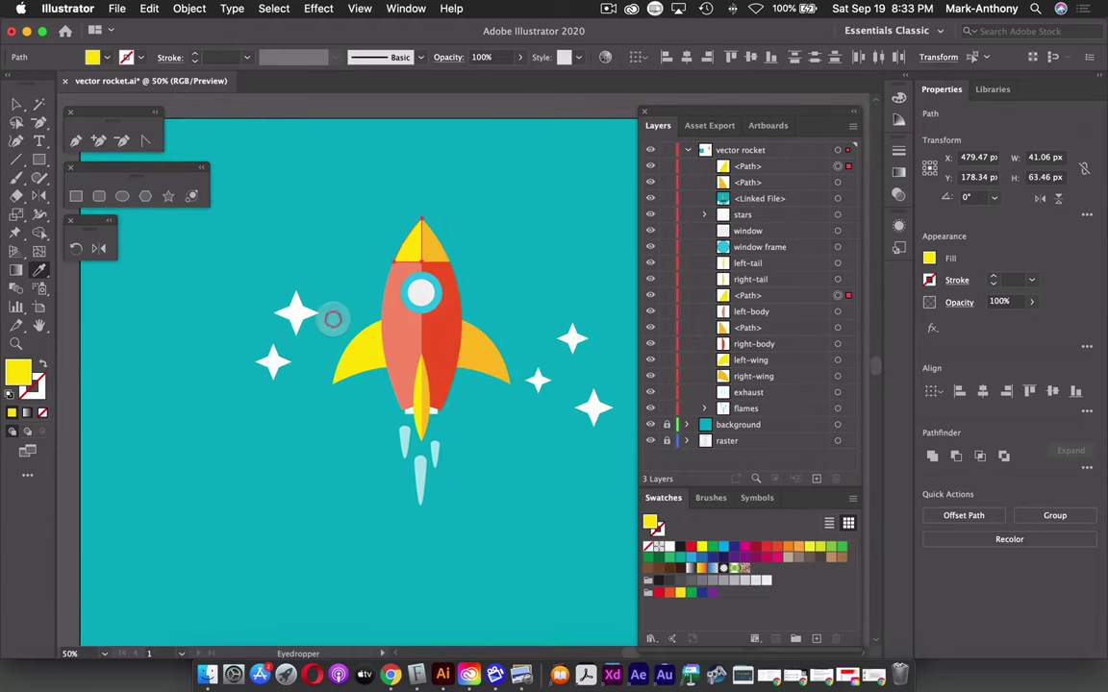
{"action": "key", "text": "super"}
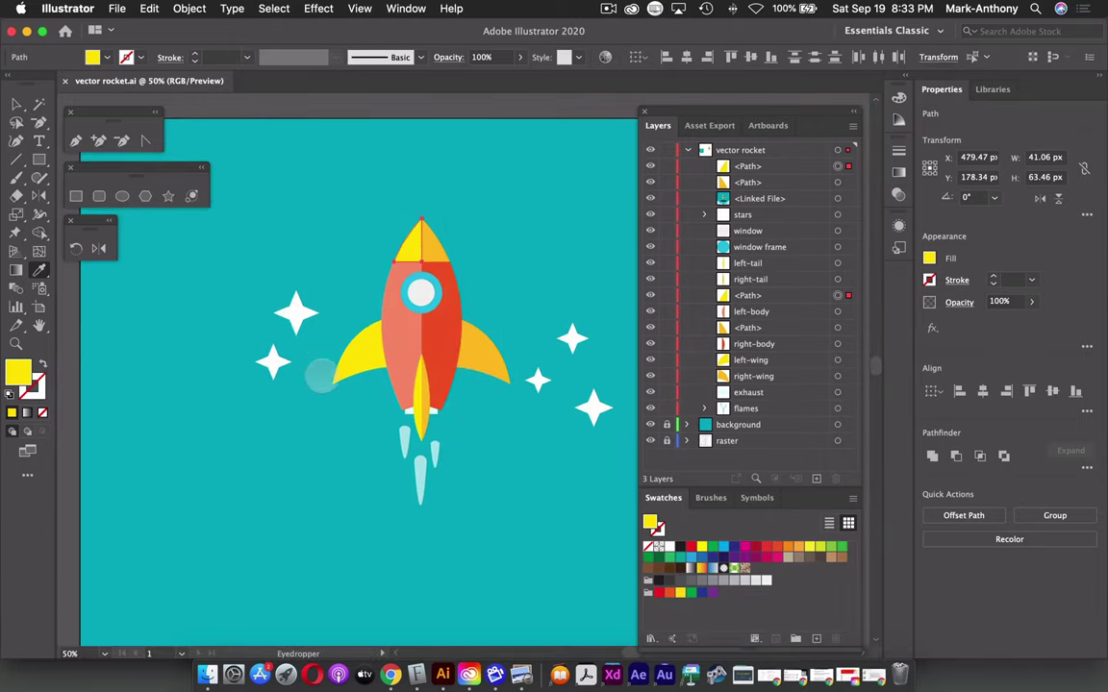
{"action": "left_click", "coordinate": [358, 108], "text": "super"}
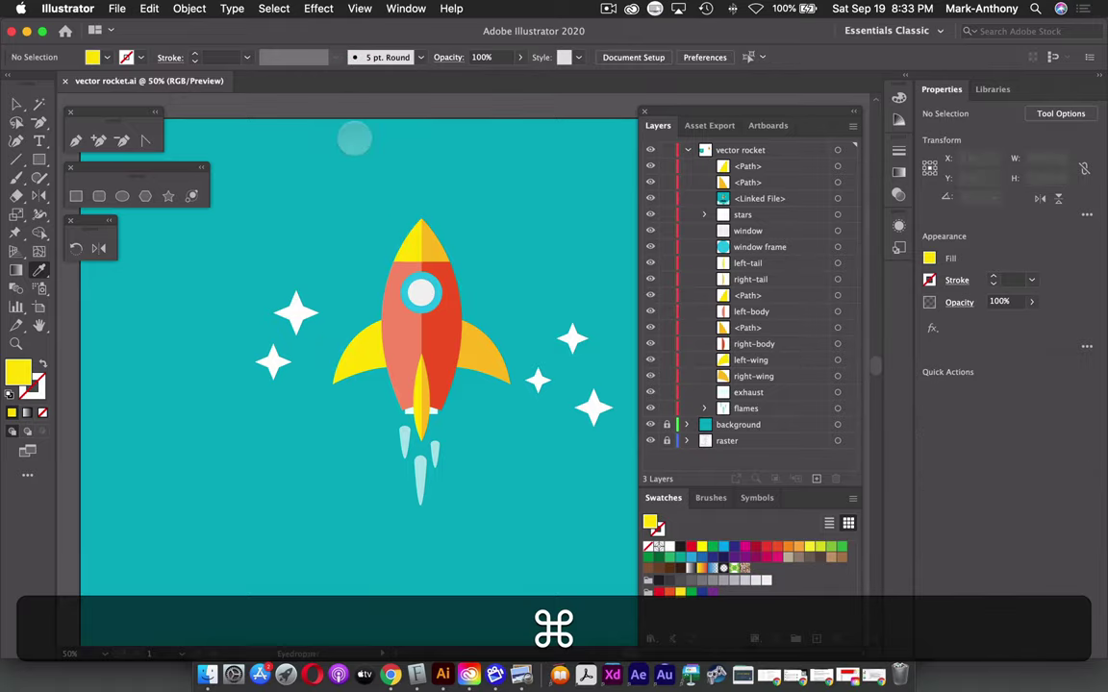
{"action": "key", "text": "Tab"}
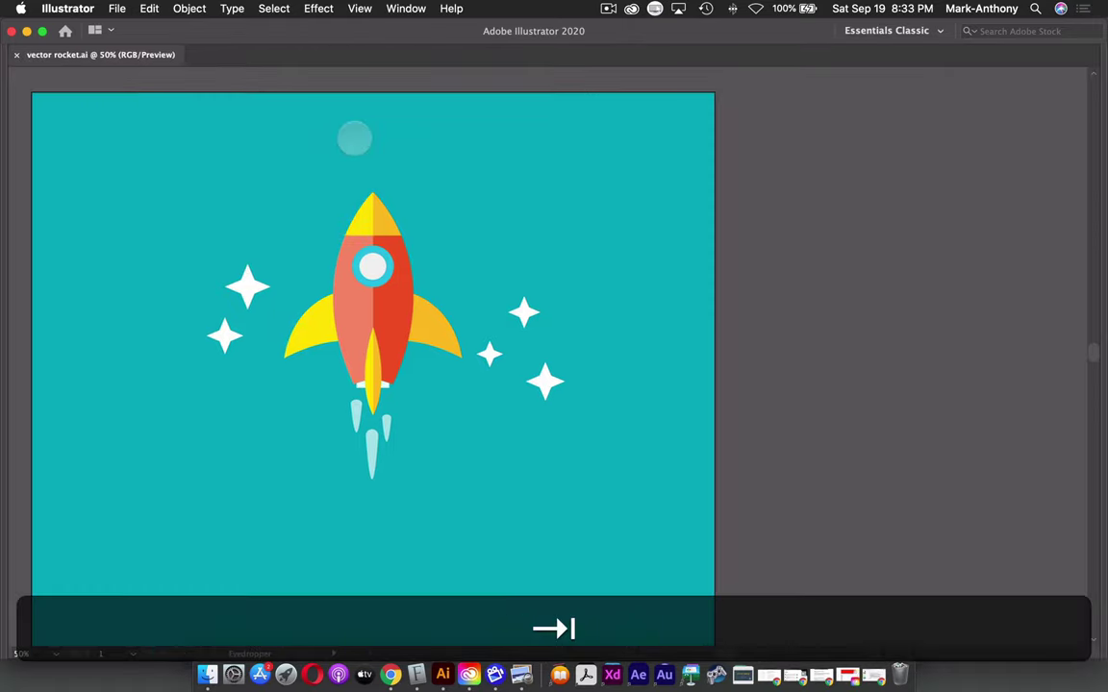
{"action": "left_click_drag", "start_coordinate": [388, 230], "coordinate": [531, 213]}
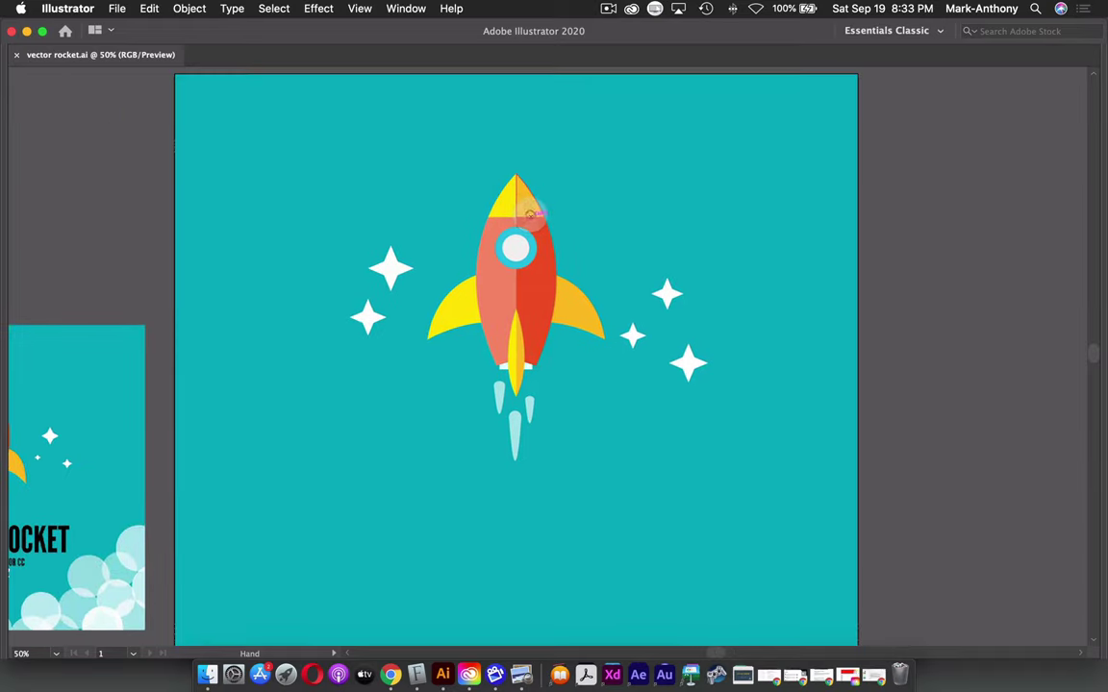
{"action": "key", "text": "Tab"}
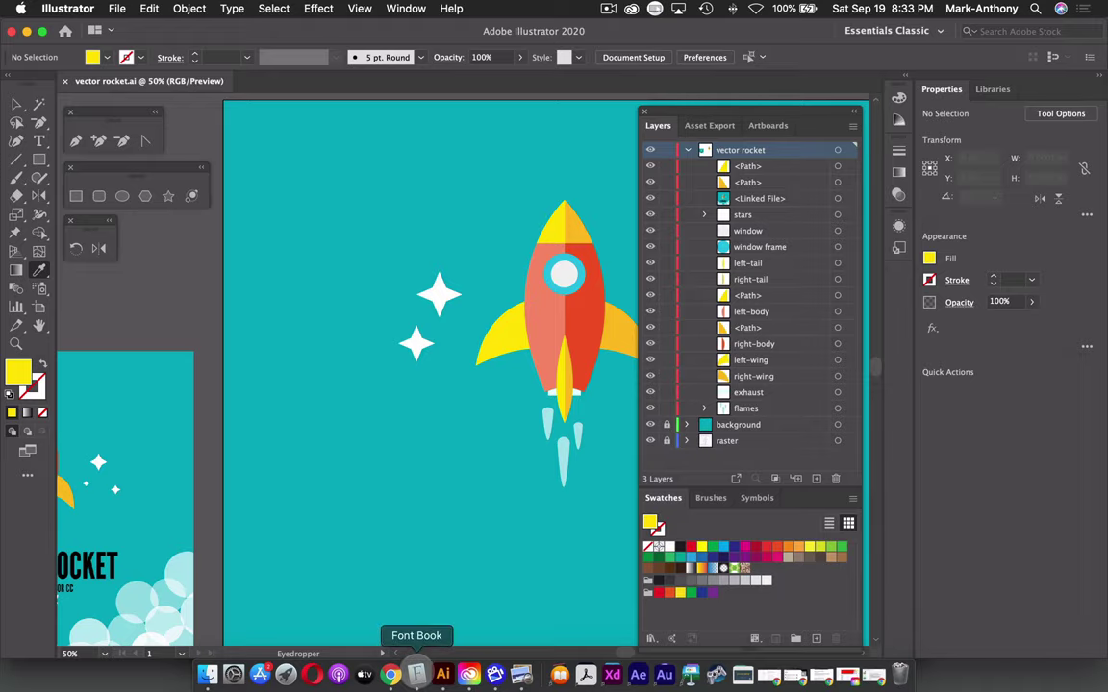
Show Font Book's Vector Rocket collection, then bring up the Finder window for the rocketscan folder.
{"action": "left_click", "coordinate": [417, 673]}
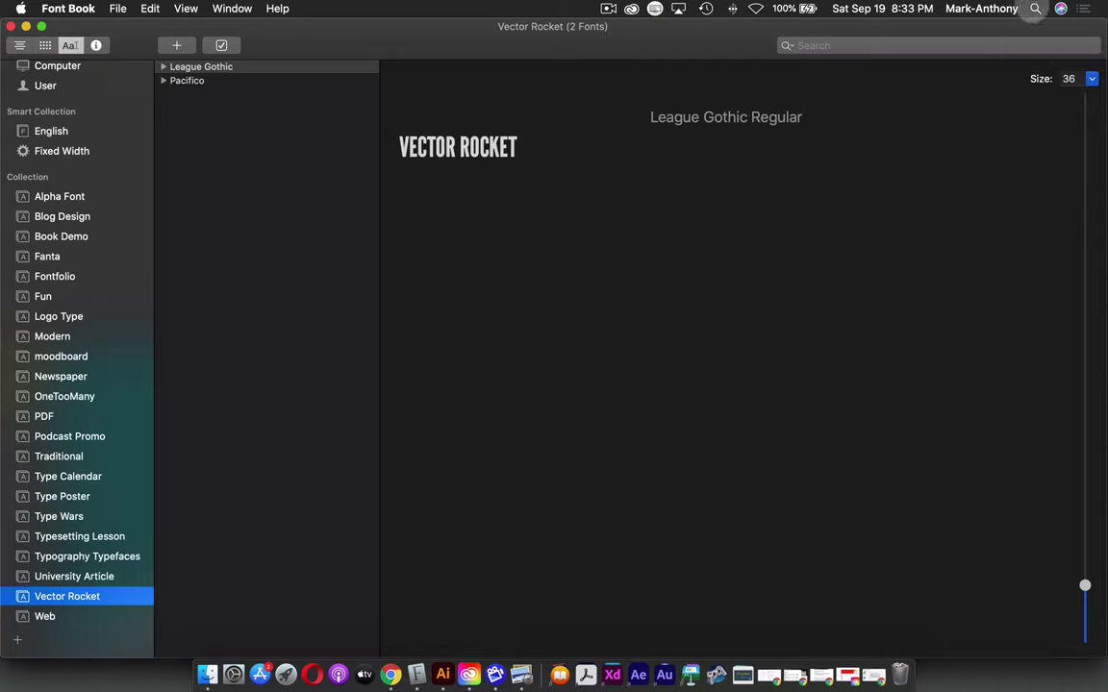
{"action": "left_click", "coordinate": [1034, 9]}
{"action": "left_click", "coordinate": [1034, 9]}
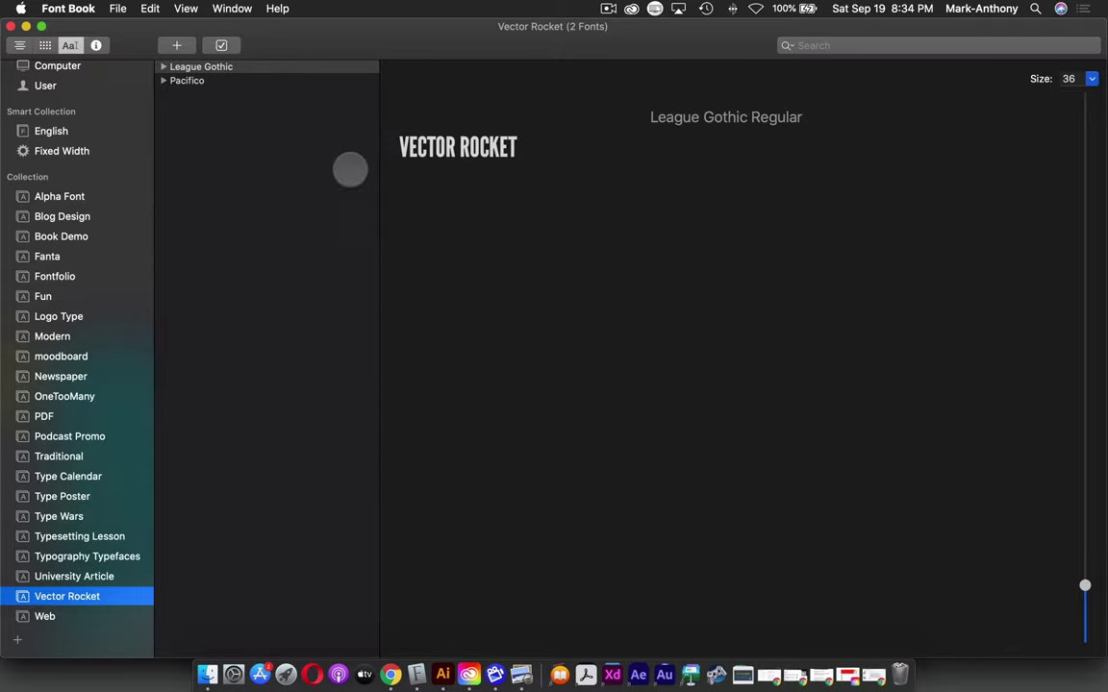
{"action": "left_click", "coordinate": [207, 675]}
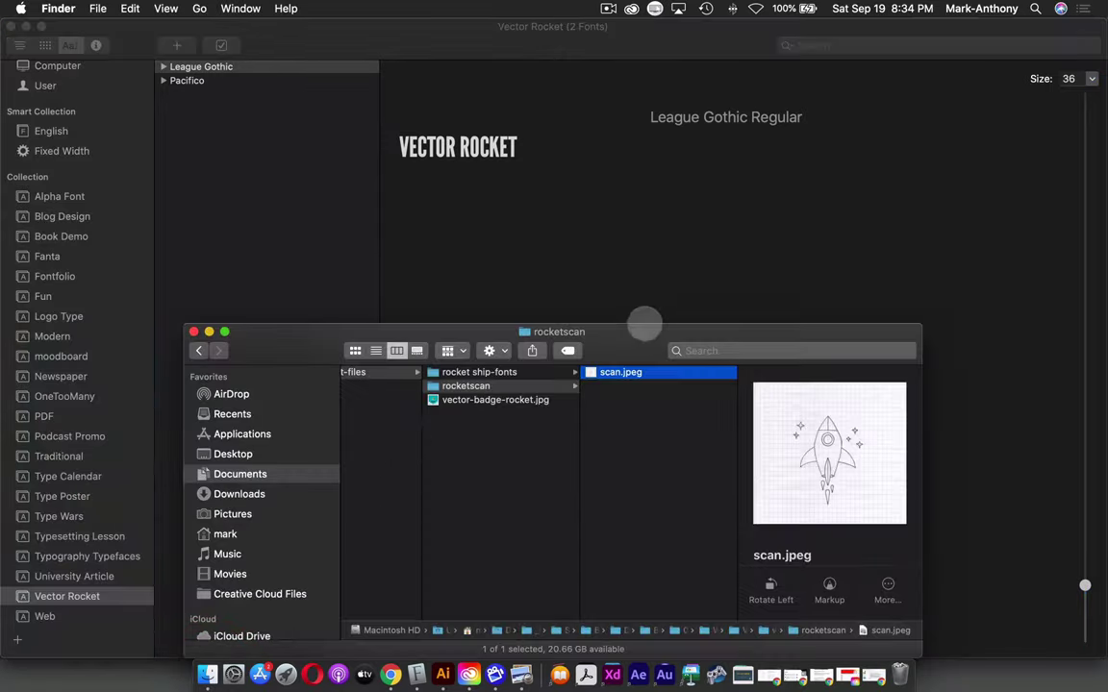
Drag the rocket ship-fonts folder from Finder onto All Fonts in the Font Book sidebar.
{"action": "left_click_drag", "start_coordinate": [627, 327], "coordinate": [640, 231]}
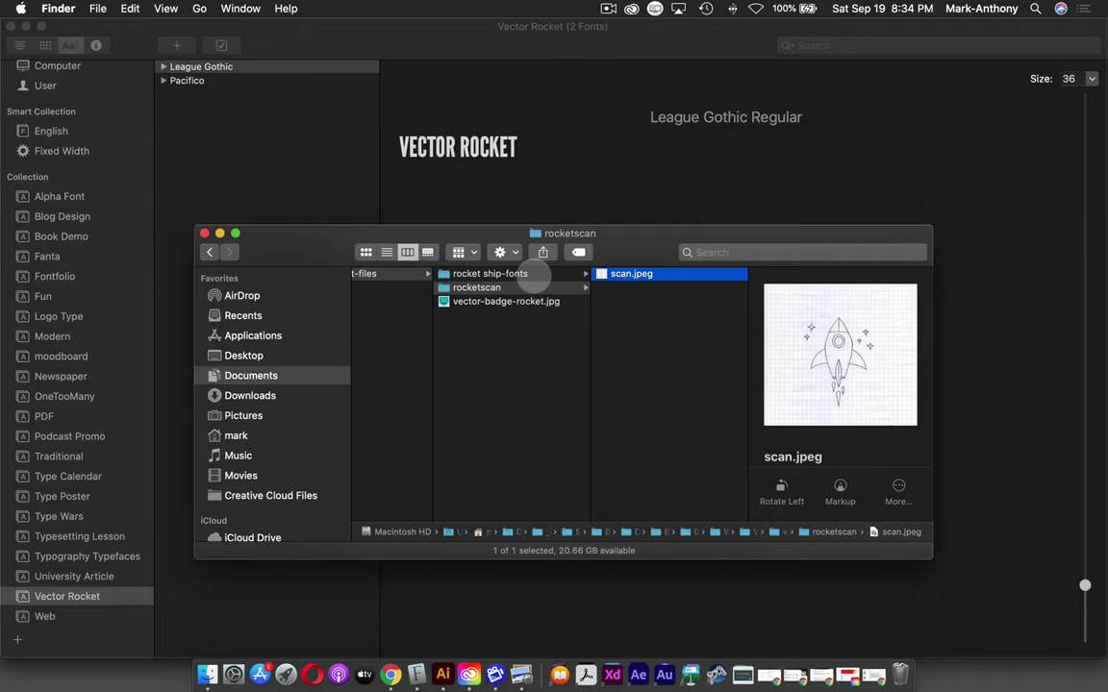
{"action": "left_click", "coordinate": [524, 274]}
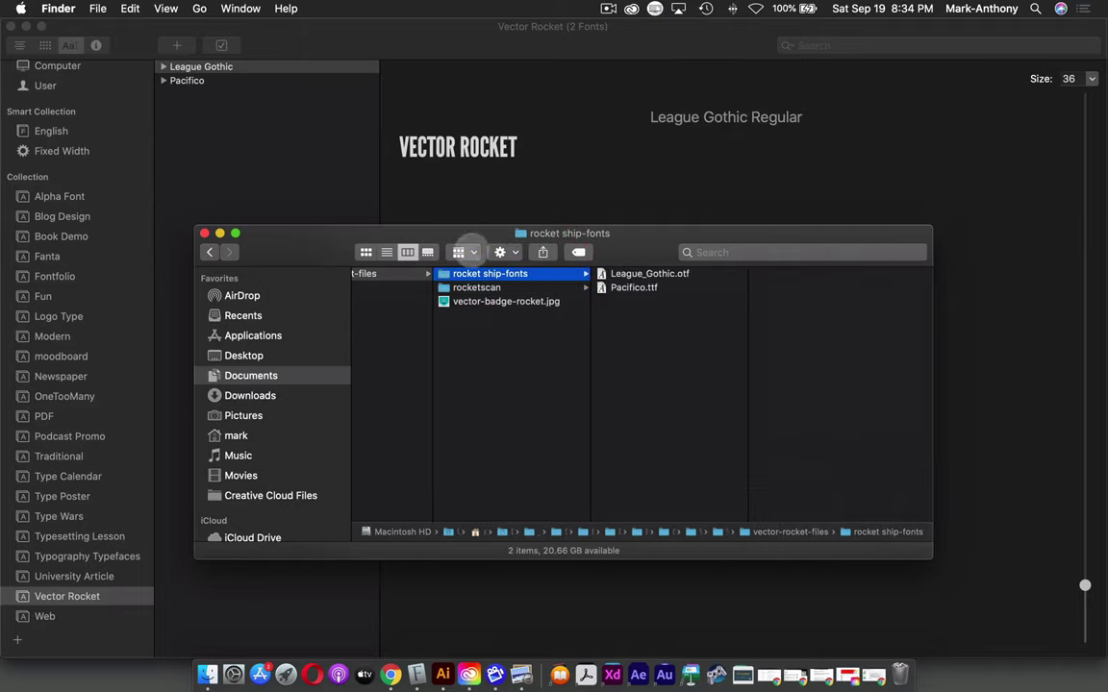
{"action": "scroll", "coordinate": [143, 163], "scroll_direction": "up", "scroll_amount": 3}
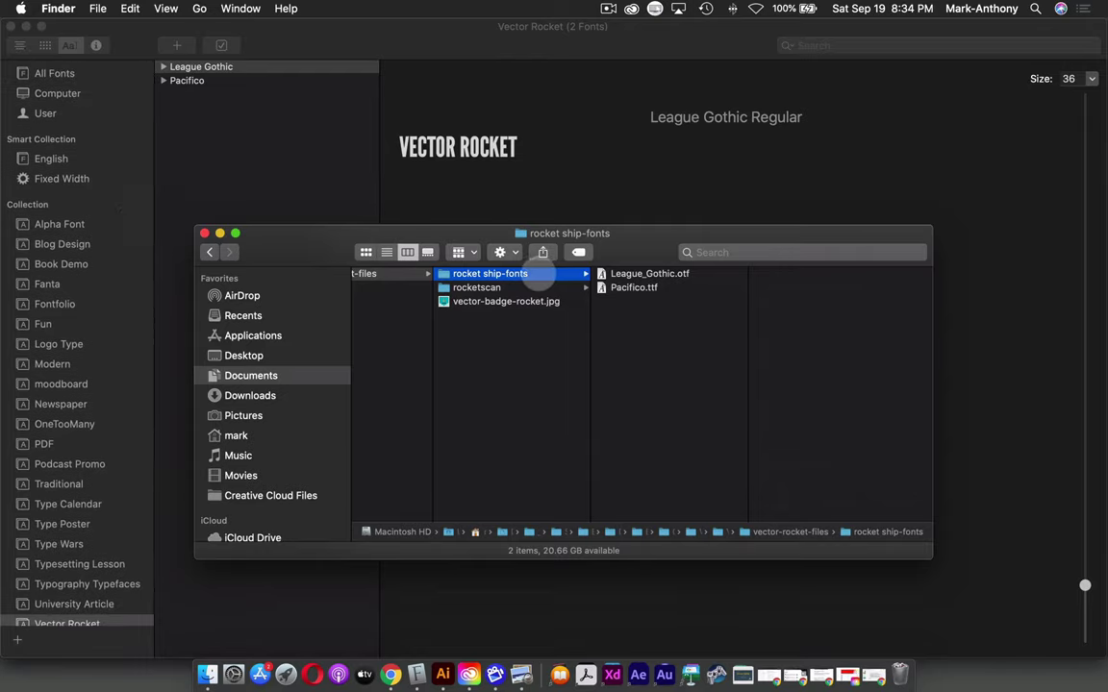
{"action": "left_click_drag", "start_coordinate": [539, 273], "coordinate": [80, 72]}
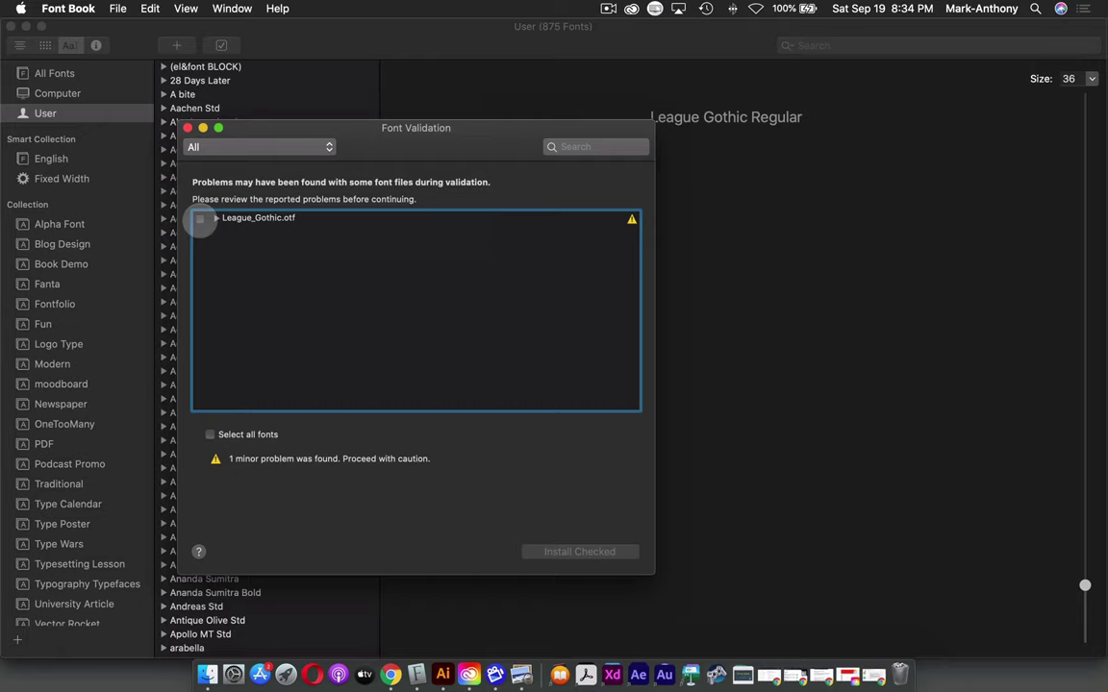
Check and install League_Gothic.otf, view the Vector Rocket collection, and return to Illustrator.
{"action": "left_click", "coordinate": [199, 220]}
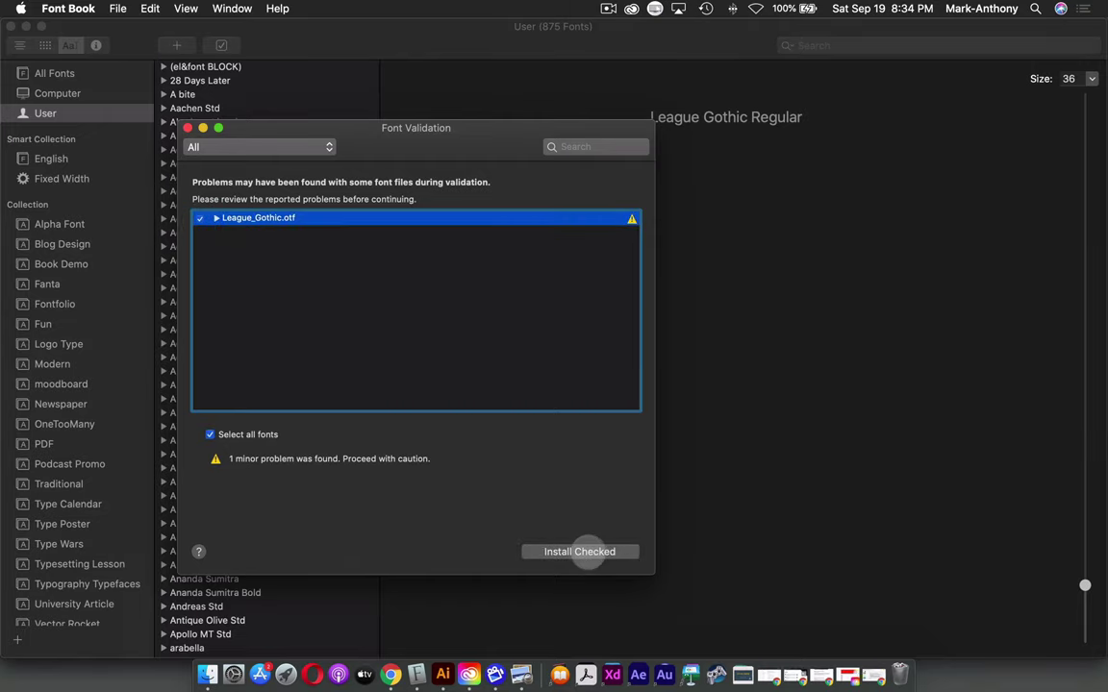
{"action": "left_click", "coordinate": [580, 552]}
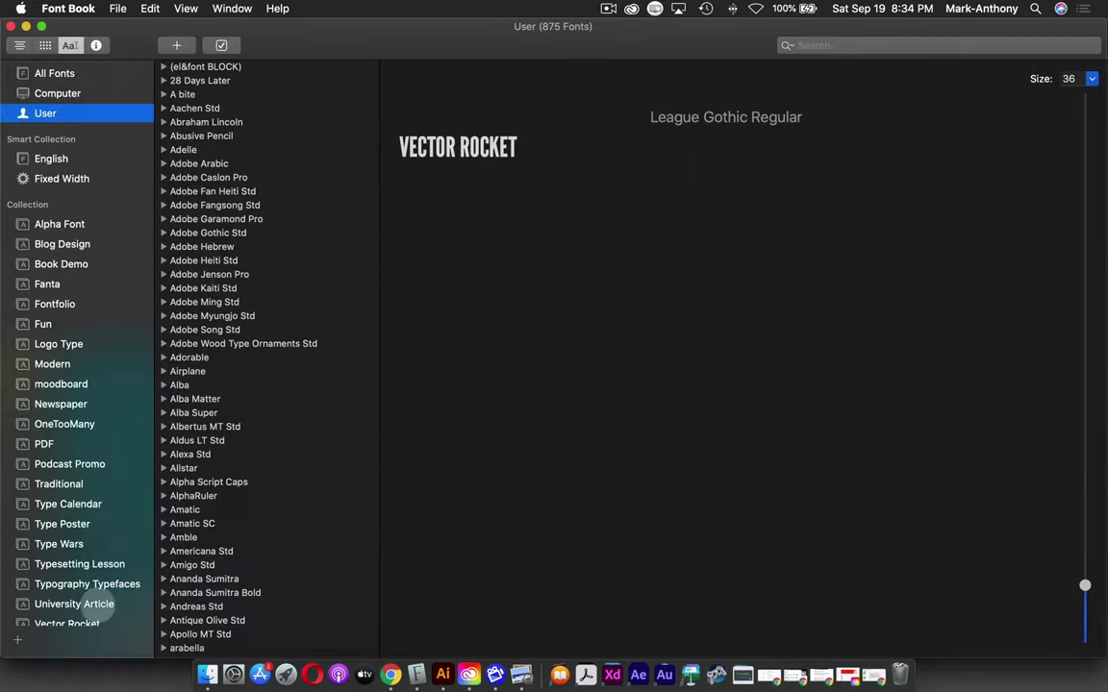
{"action": "scroll", "coordinate": [96, 608], "scroll_direction": "down", "scroll_amount": 2}
{"action": "left_click", "coordinate": [68, 596]}
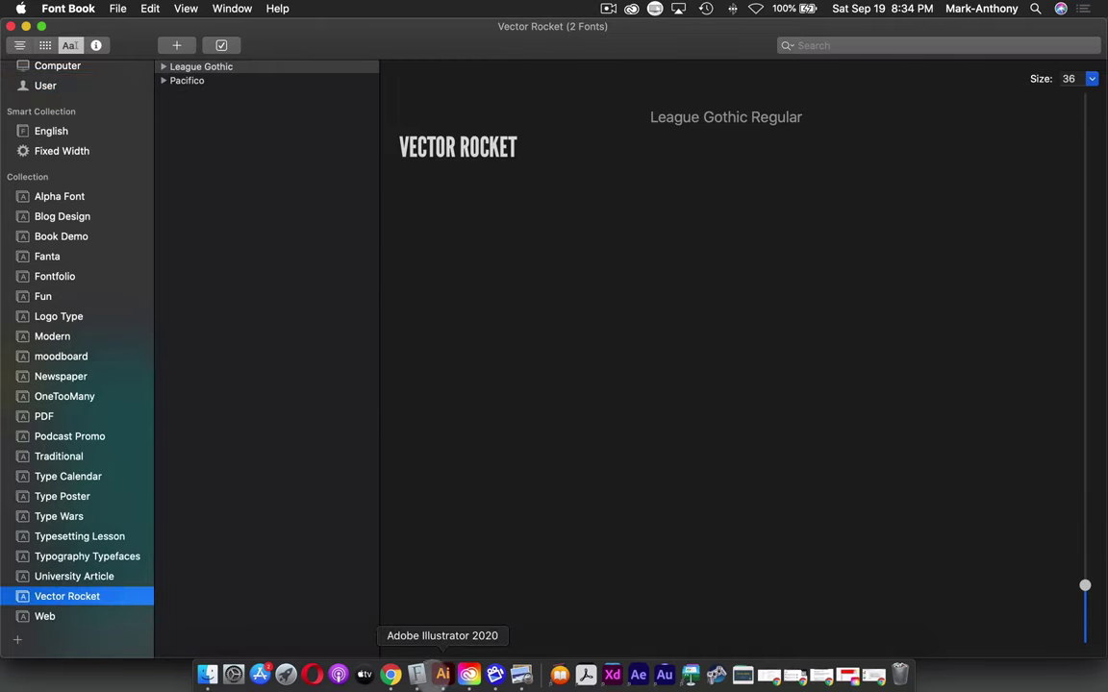
{"action": "left_click", "coordinate": [442, 674]}
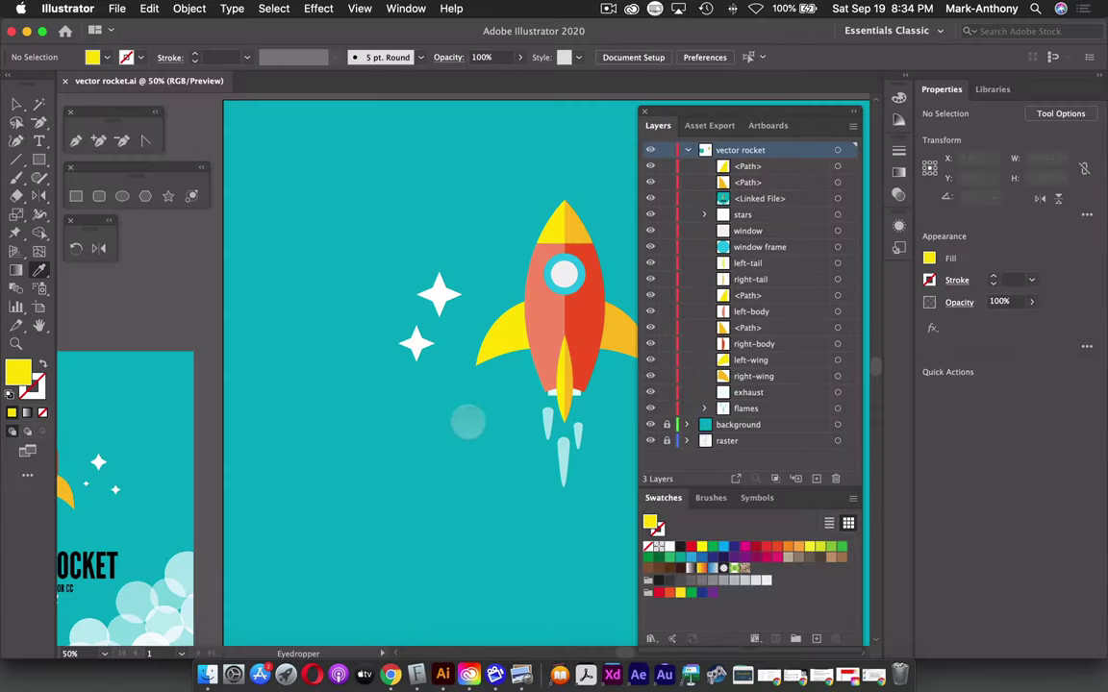
Place the 'vector rocket' point text on the artboard.
{"action": "left_click", "coordinate": [316, 312]}
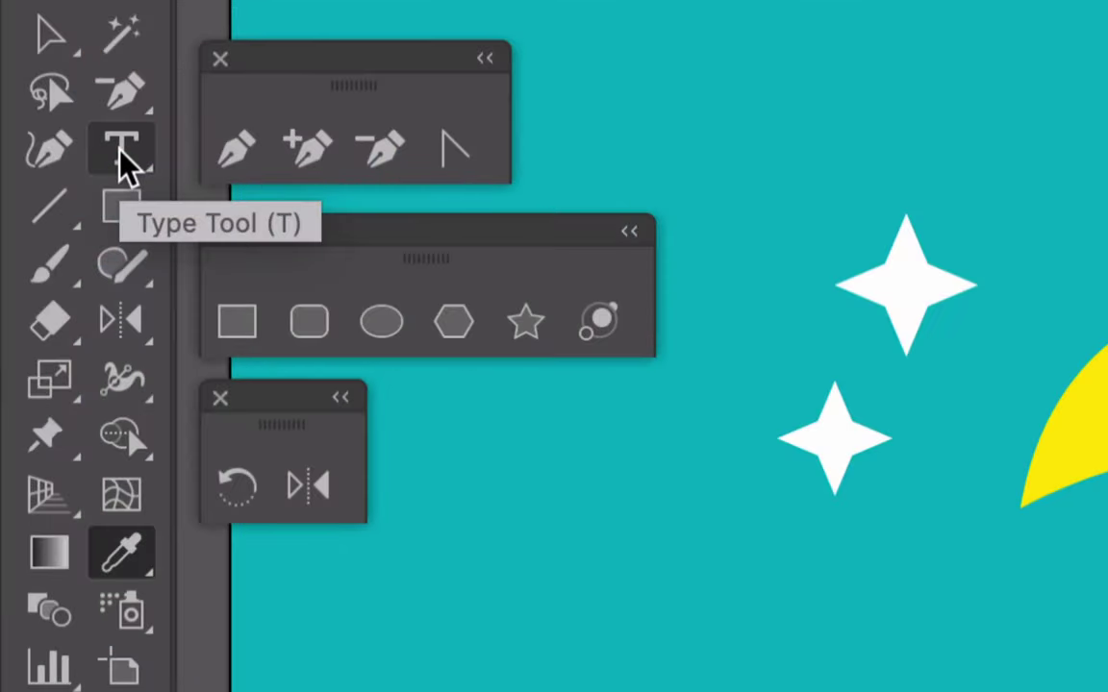
{"action": "left_click", "coordinate": [125, 156]}
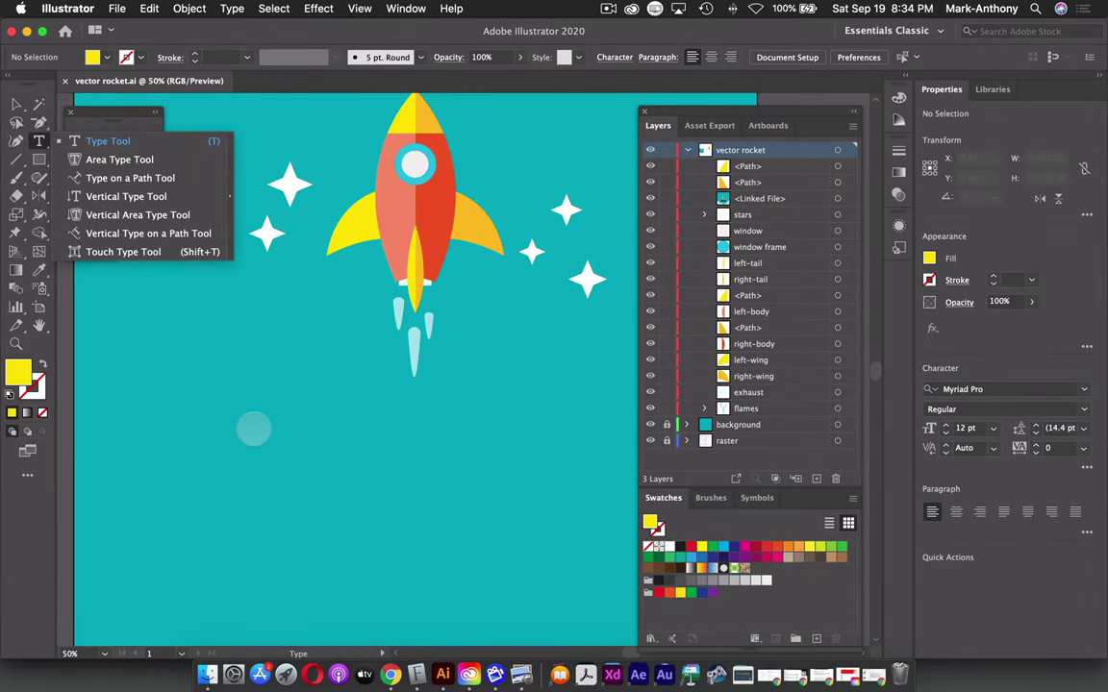
{"action": "left_click", "coordinate": [255, 426]}
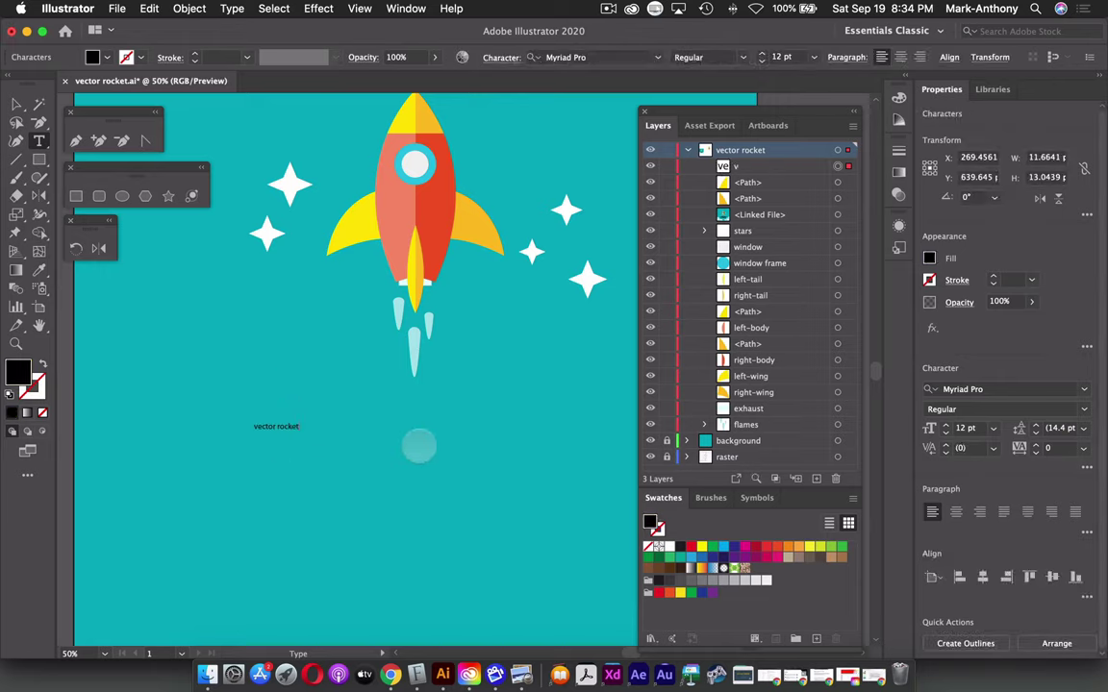
{"action": "key", "text": "Escape"}
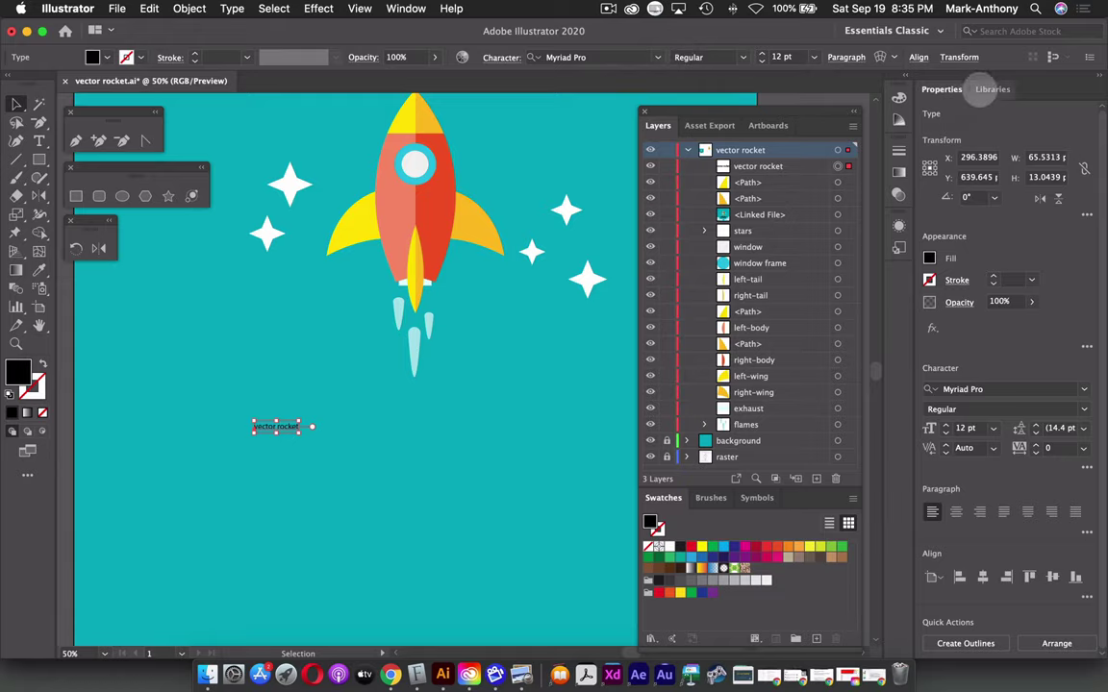
Set the title's font to League Gothic.
{"action": "key", "text": "ctrl"}
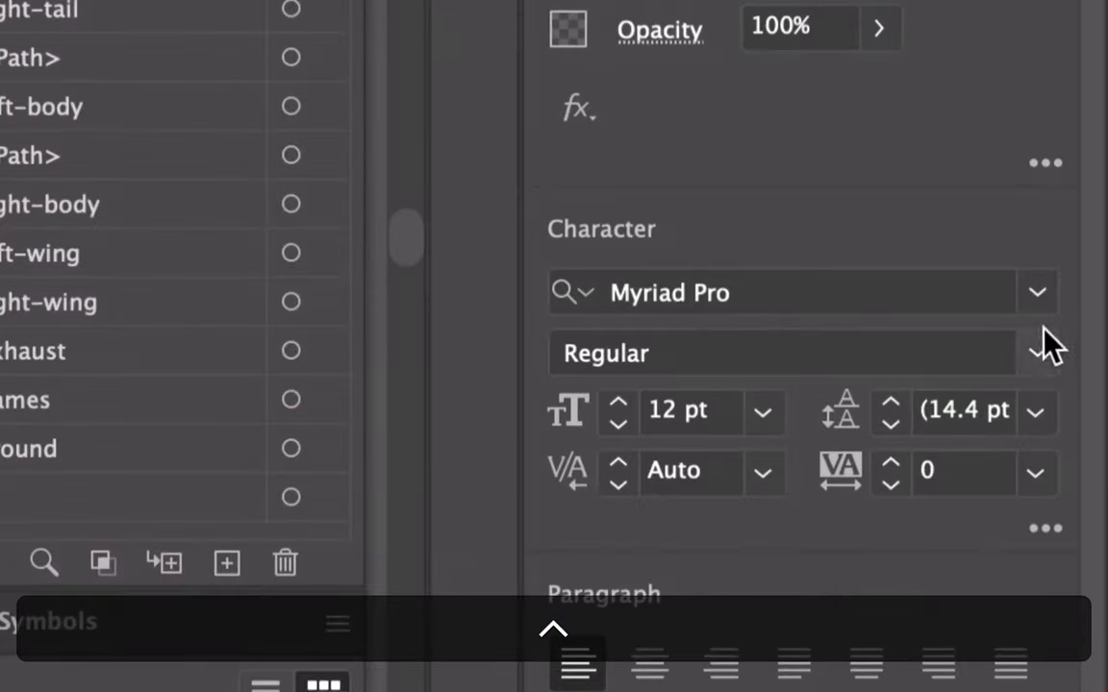
{"action": "left_click", "coordinate": [930, 295]}
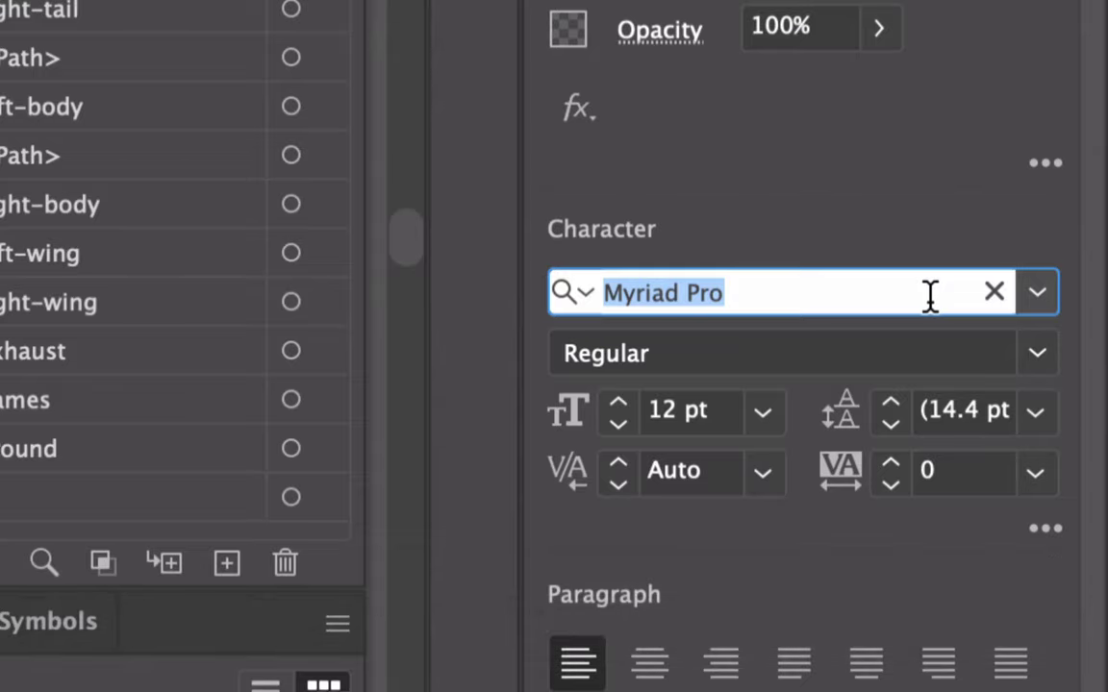
{"action": "type", "text": "legu"}
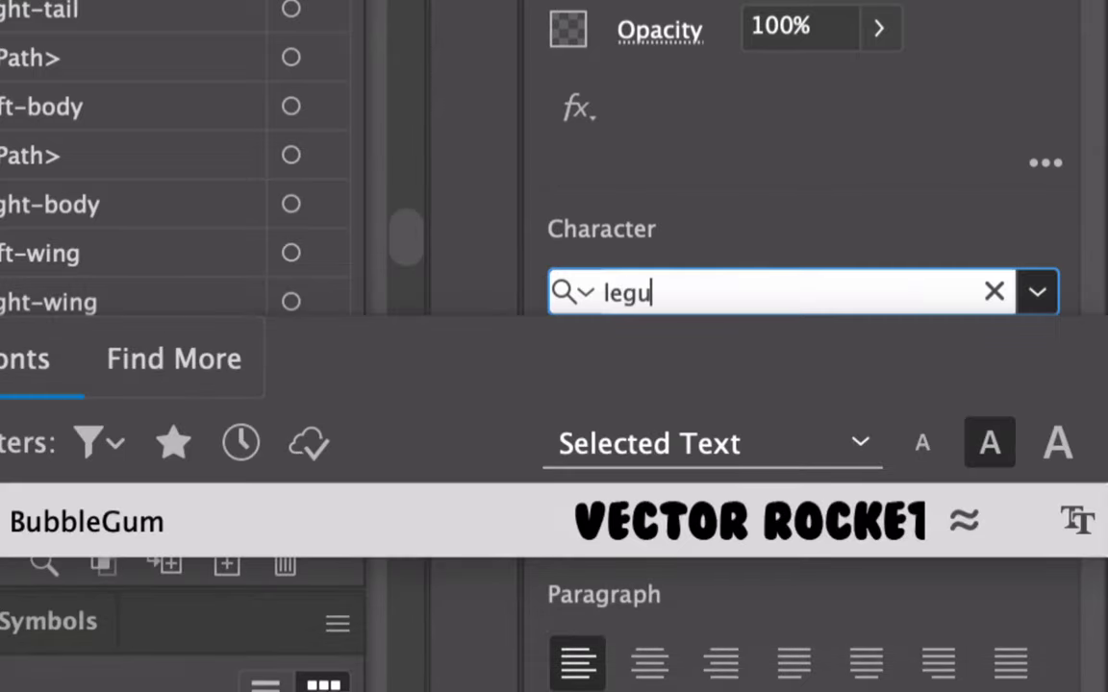
{"action": "key", "text": "BackSpace"}
{"action": "key", "text": "BackSpace"}
{"action": "type", "text": "au"}
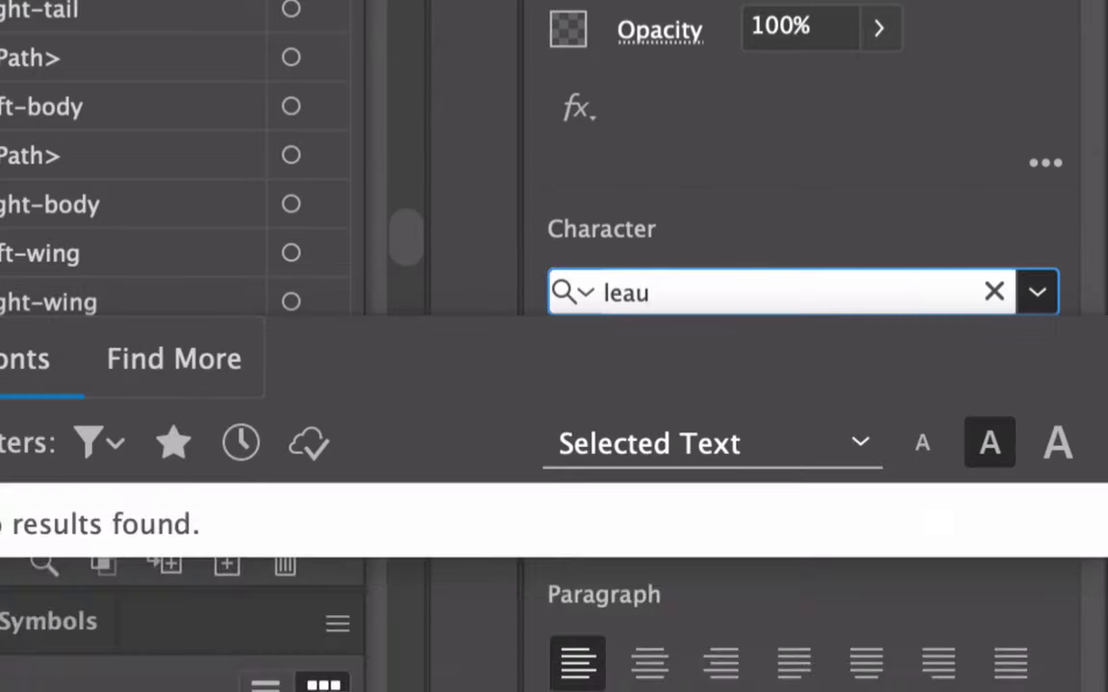
{"action": "key", "text": "BackSpace"}
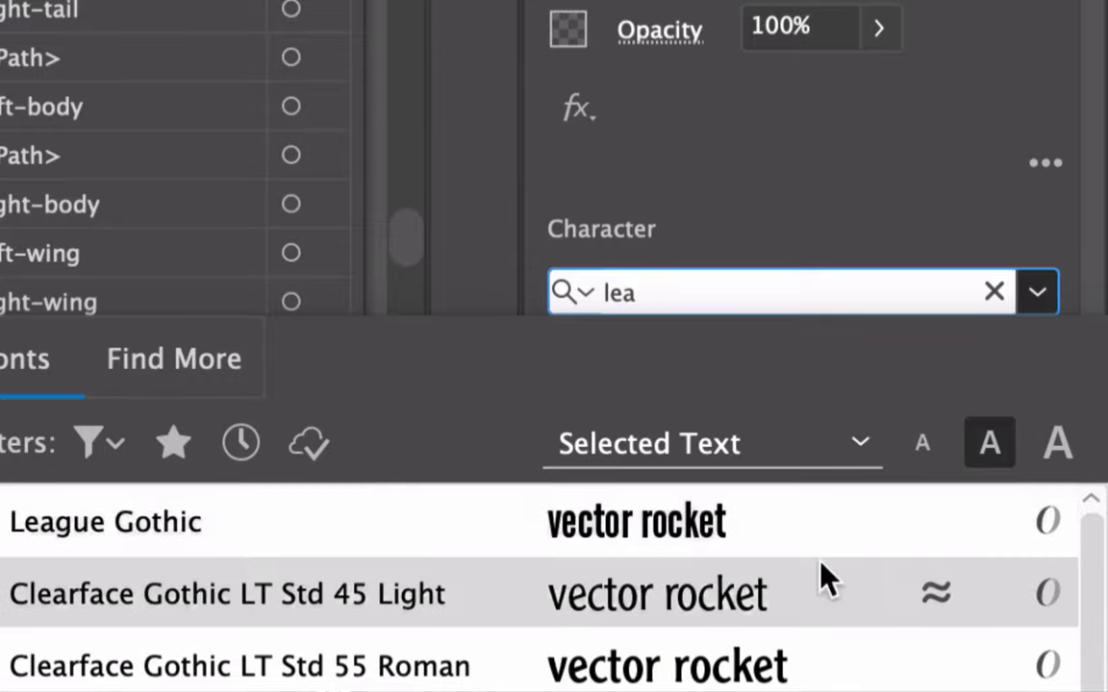
{"action": "left_click", "coordinate": [635, 539]}
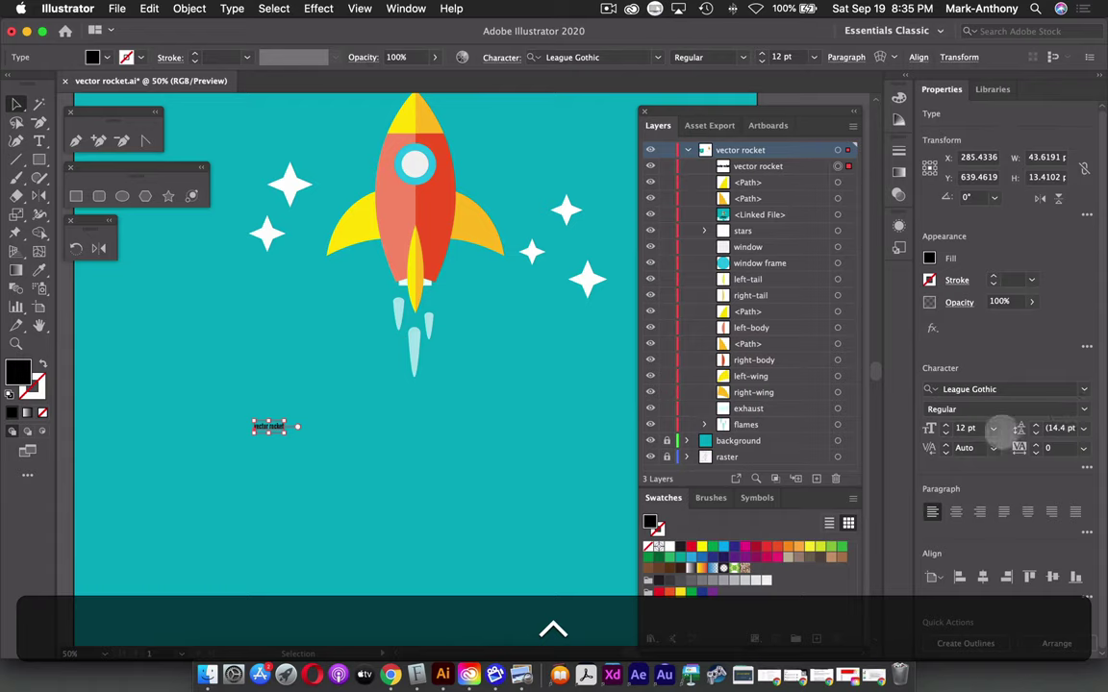
Size the title to 72 pt, step it up to 92 pt, and move it below the rocket.
{"action": "left_click", "coordinate": [993, 428]}
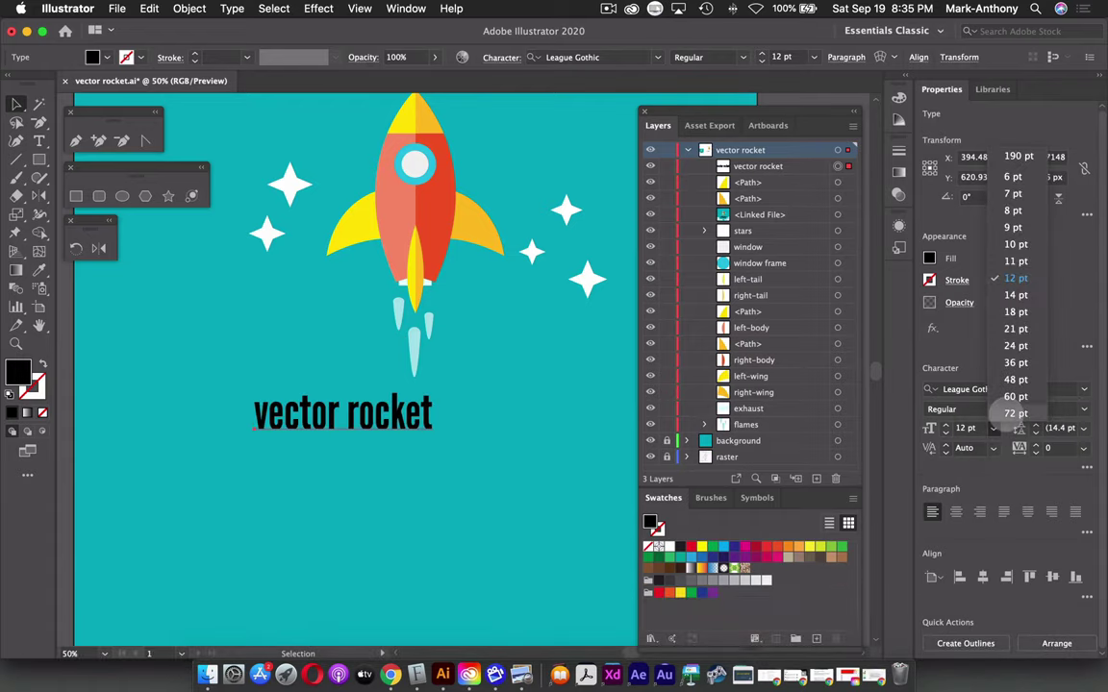
{"action": "left_click", "coordinate": [1014, 413]}
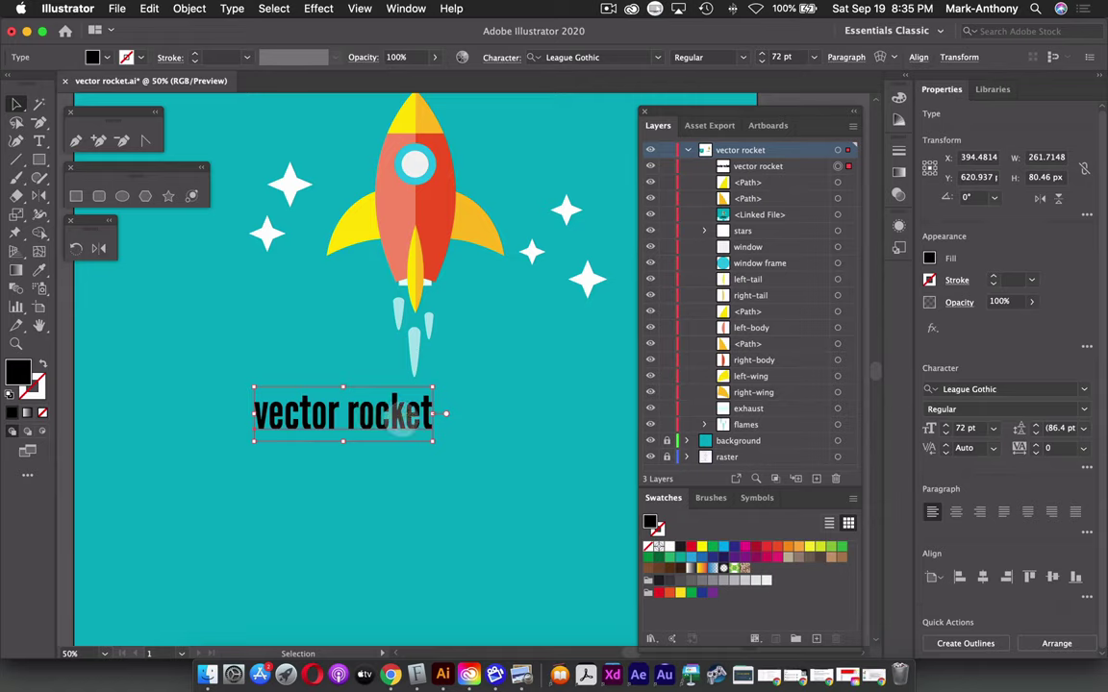
{"action": "key", "text": "shift+super"}
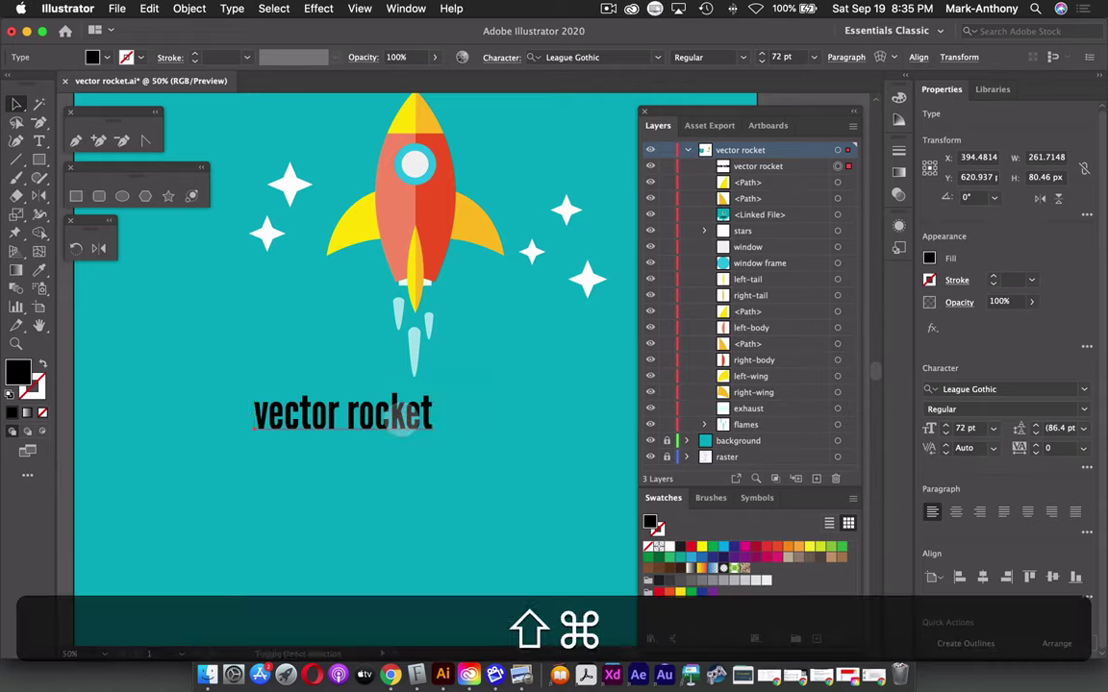
{"action": "key", "text": "shift+super+period"}
{"action": "key", "text": "shift+super+period"}
{"action": "key", "text": "shift+super+period"}
{"action": "key", "text": "shift+super+period"}
{"action": "key", "text": "shift+super+period"}
{"action": "key", "text": "shift+super+period"}
{"action": "key", "text": "shift+super+period"}
{"action": "key", "text": "shift+super+period"}
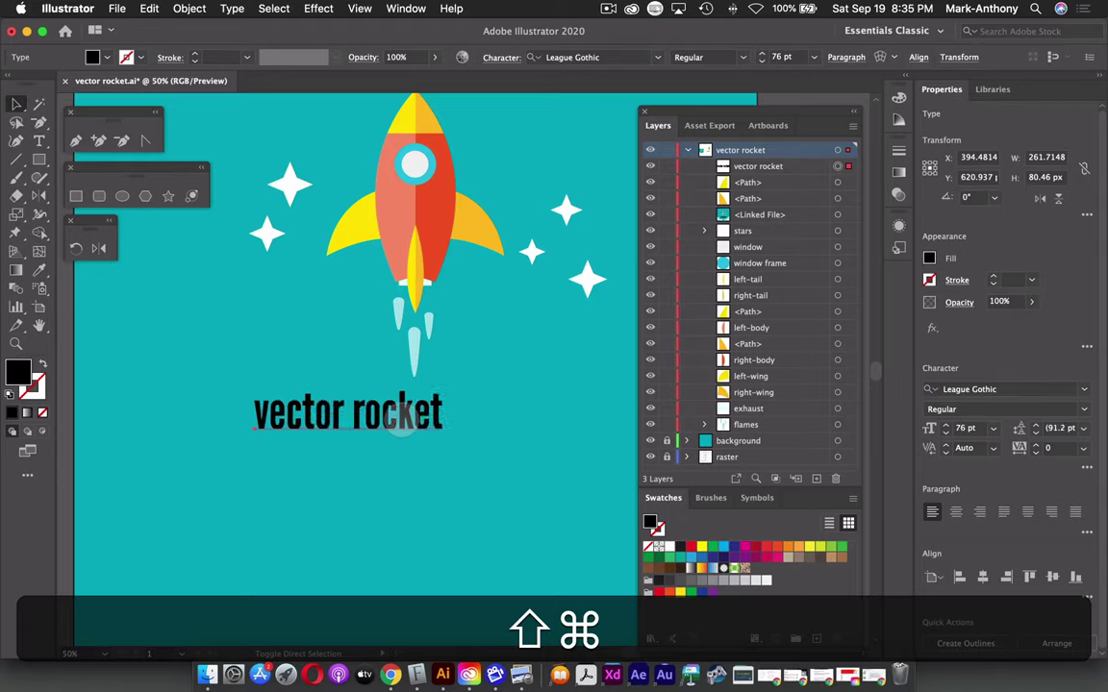
{"action": "key", "text": "shift+super+comma"}
{"action": "key", "text": "shift+super+comma"}
{"action": "key", "text": "shift+super+comma"}
{"action": "key", "text": "shift+super+comma"}
{"action": "key", "text": "shift+super+comma"}
{"action": "key", "text": "shift+super+comma"}
{"action": "key", "text": "shift+super+comma"}
{"action": "key", "text": "shift+super+comma"}
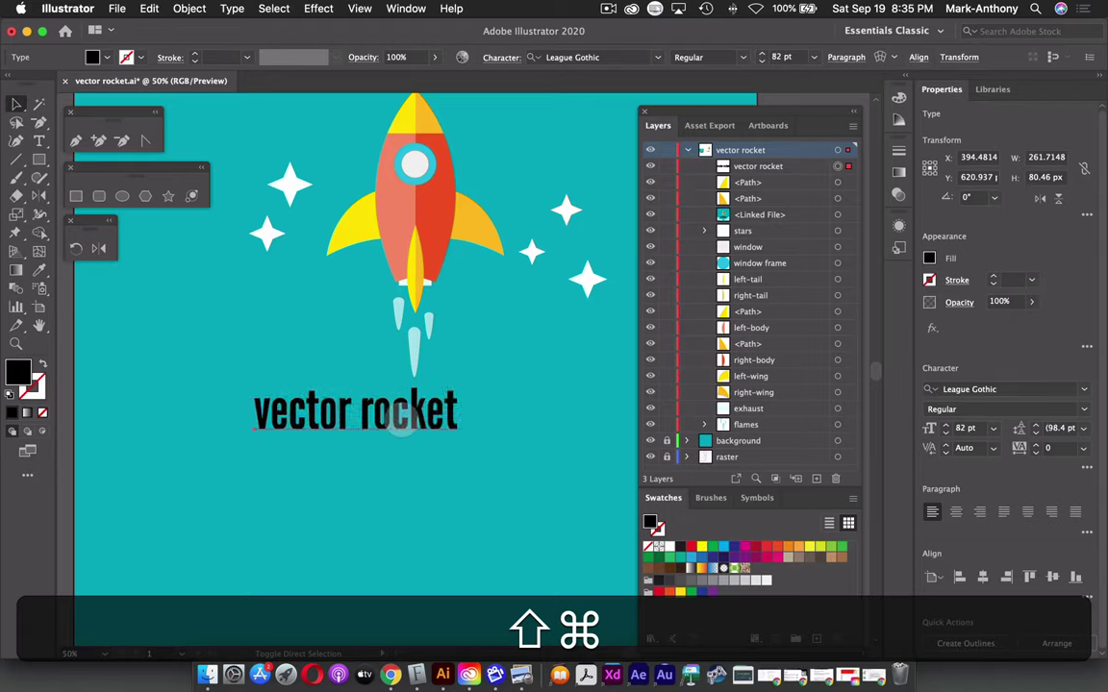
{"action": "key", "text": "shift+super+period"}
{"action": "key", "text": "shift+super+period"}
{"action": "key", "text": "shift+super+period"}
{"action": "key", "text": "shift+super+period"}
{"action": "key", "text": "shift+super+period"}
{"action": "key", "text": "shift+super+period"}
{"action": "key", "text": "shift+super+period"}
{"action": "key", "text": "shift+super+period"}
{"action": "key", "text": "shift+super+period"}
{"action": "key", "text": "shift+super+period"}
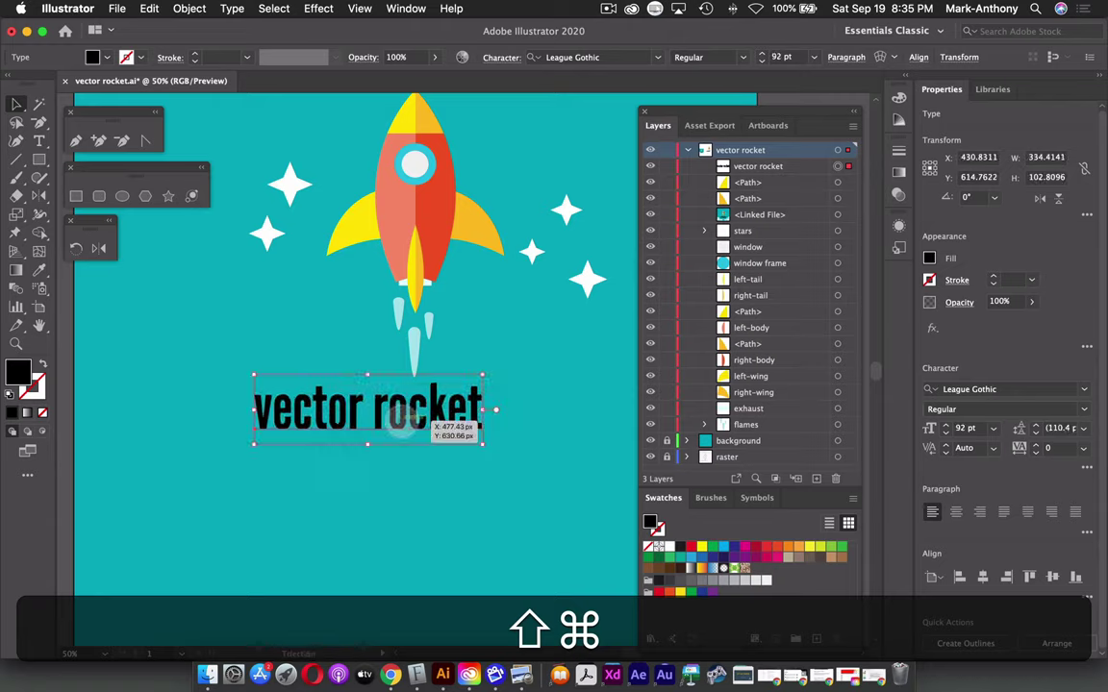
{"action": "left_click_drag", "start_coordinate": [414, 403], "coordinate": [470, 437]}
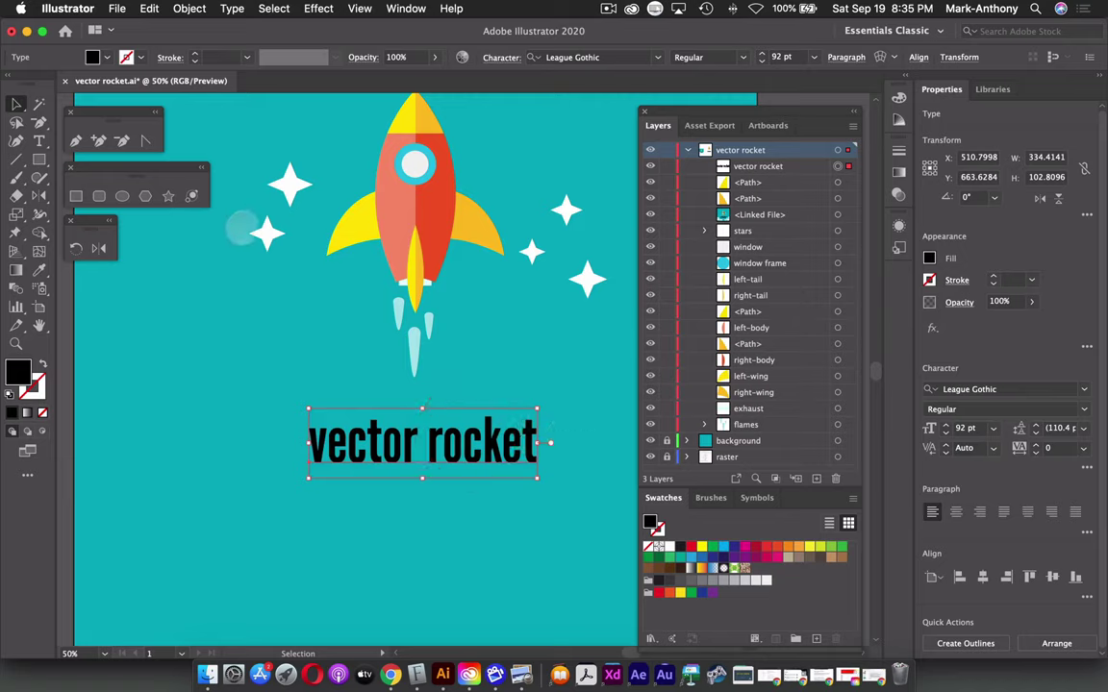
Fill the title text with white.
{"action": "left_click", "coordinate": [107, 57]}
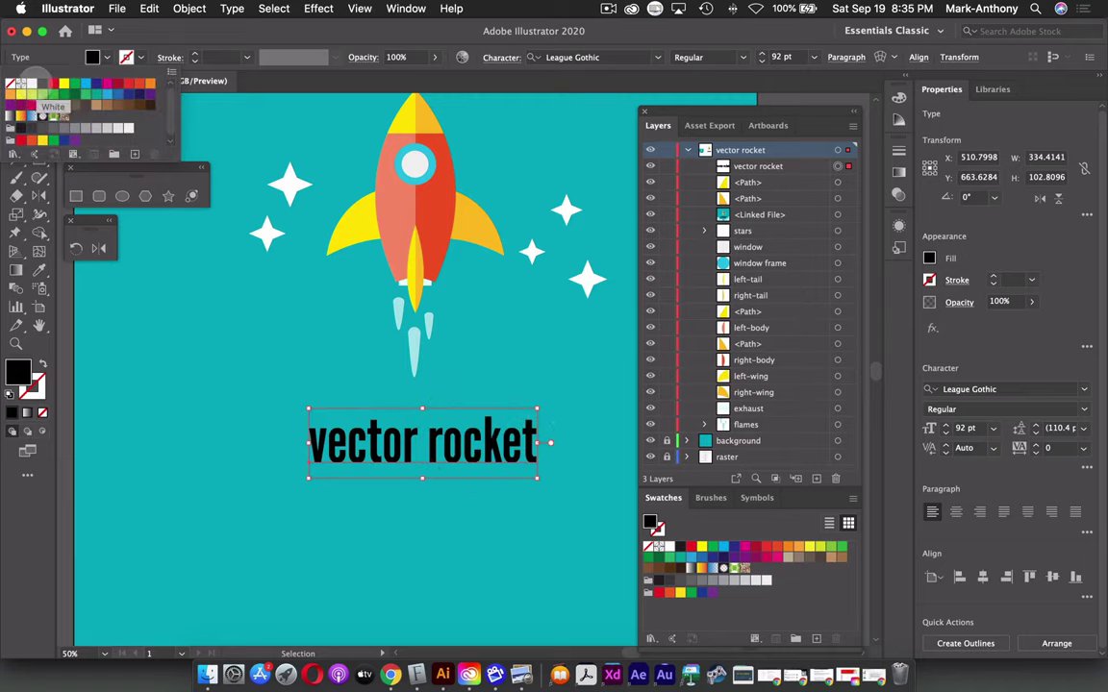
{"action": "left_click", "coordinate": [31, 84]}
{"action": "left_click", "coordinate": [377, 34]}
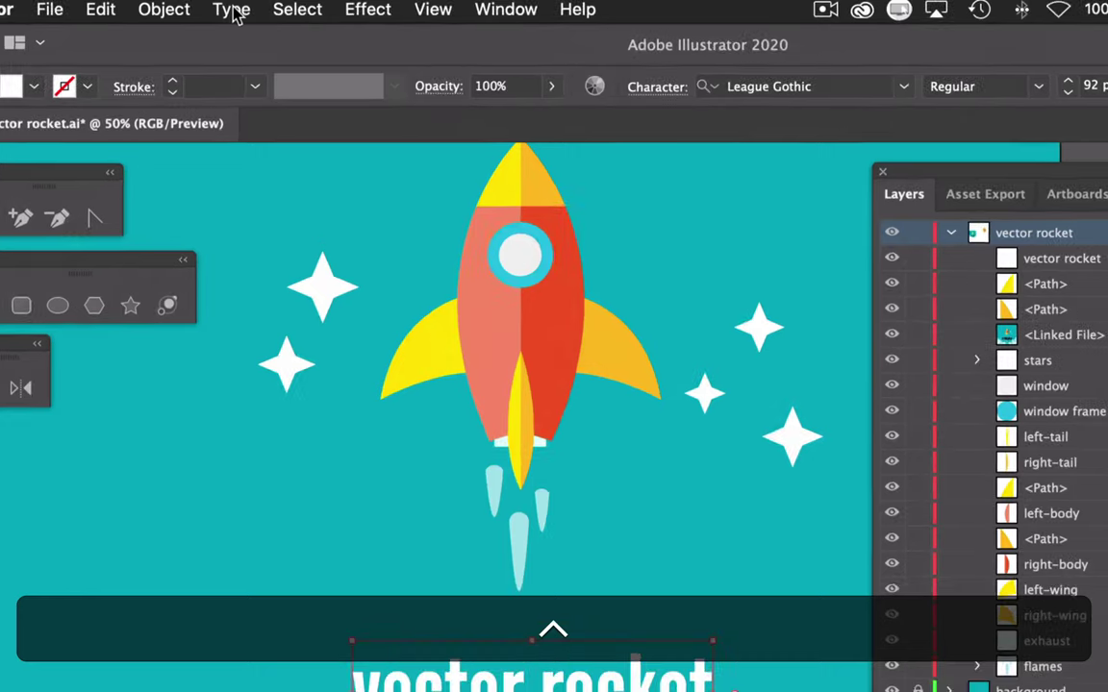
Change the title to UPPERCASE 'VECTOR ROCKET' and centre it under the rocket.
{"action": "left_click", "coordinate": [232, 8]}
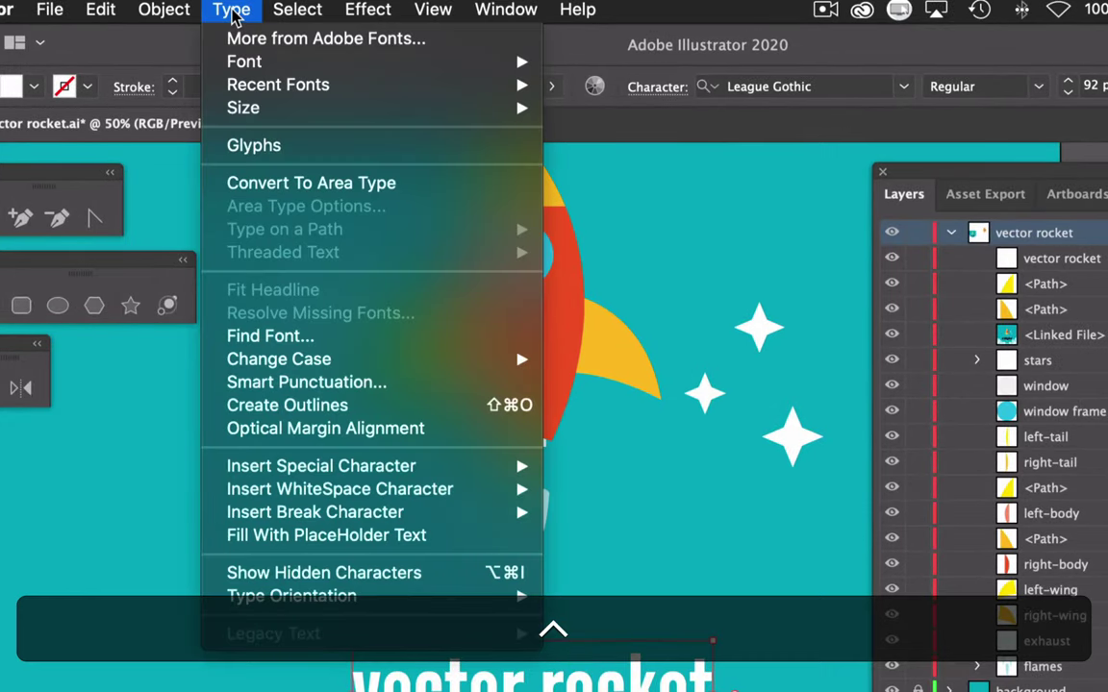
{"action": "mouse_move", "coordinate": [308, 371]}
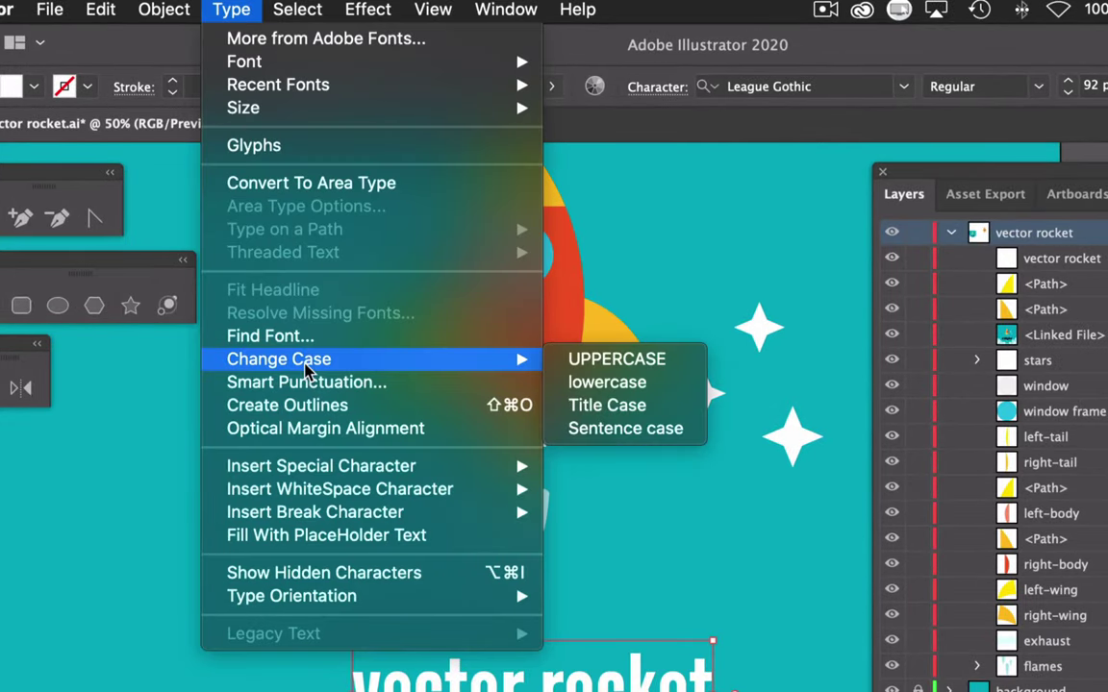
{"action": "left_click", "coordinate": [579, 363]}
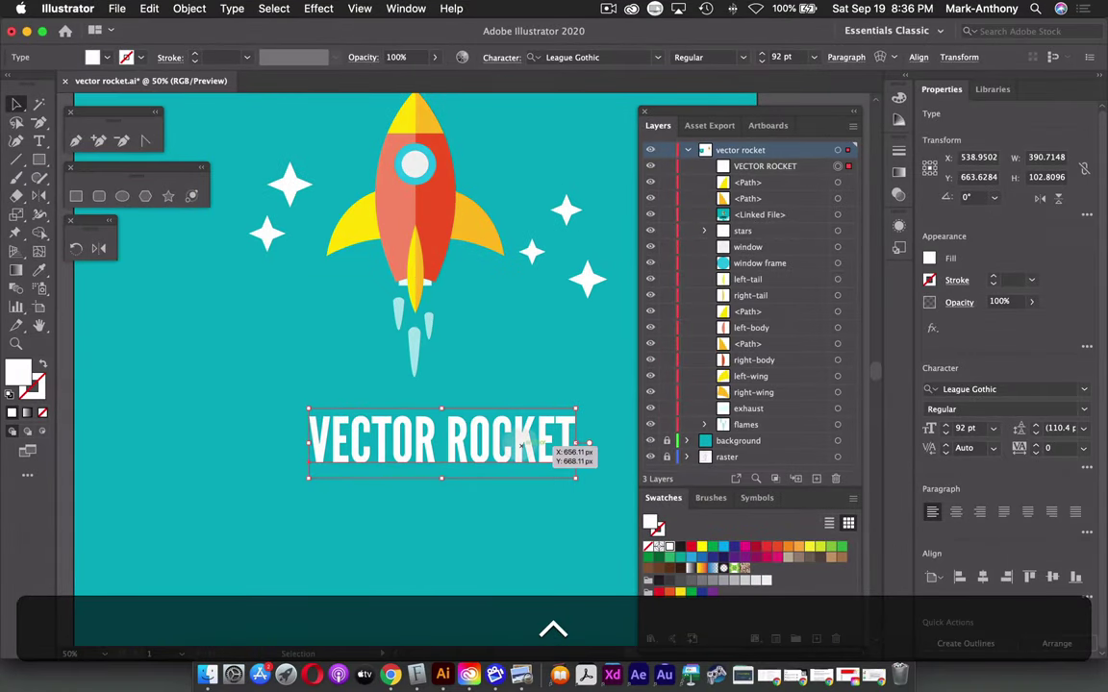
{"action": "left_click_drag", "start_coordinate": [522, 445], "coordinate": [495, 438]}
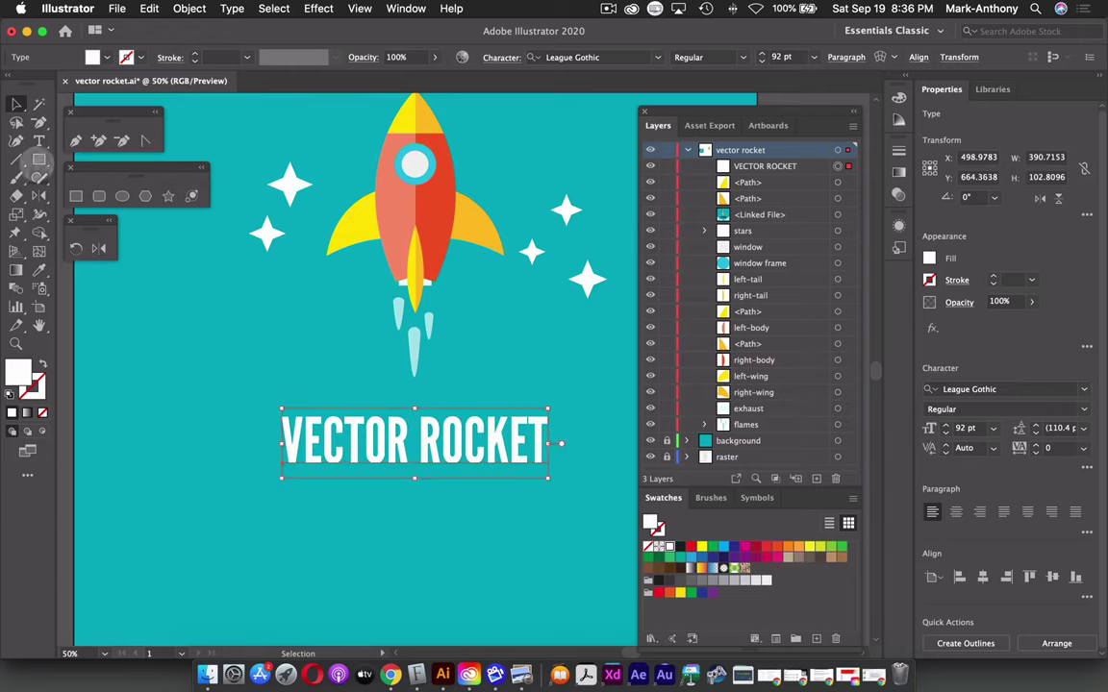
Add a subtitle line reading 'Adobe Illustrator' below the VECTOR ROCKET title.
{"action": "left_click", "coordinate": [39, 140]}
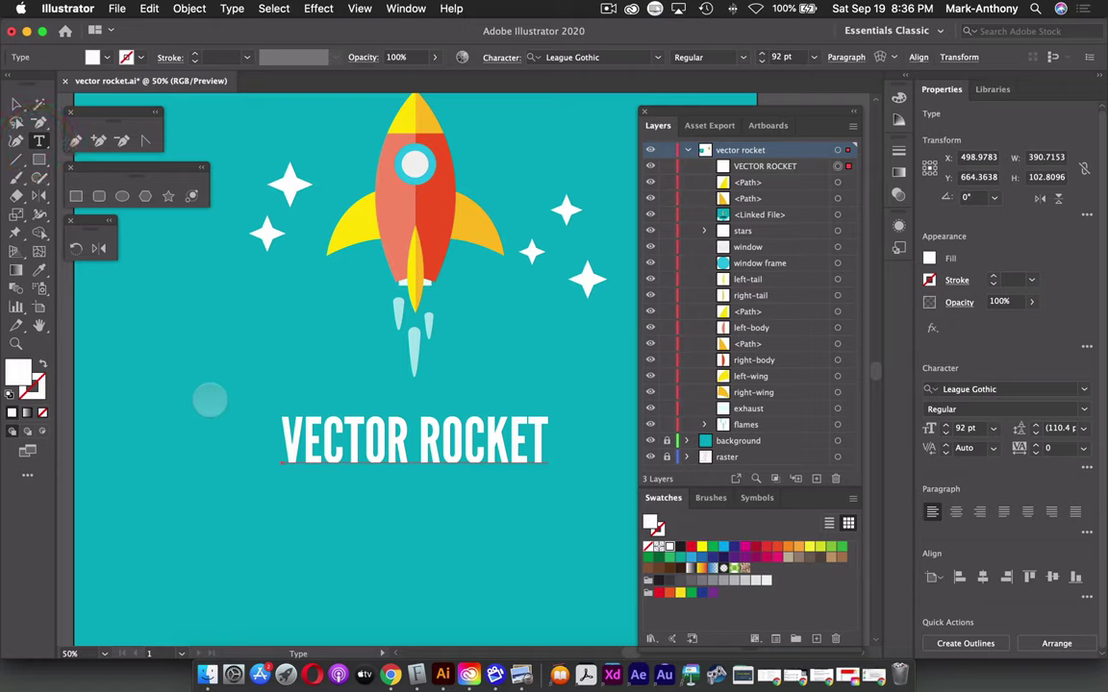
{"action": "scroll", "coordinate": [289, 396], "scroll_direction": "left", "scroll_amount": 10}
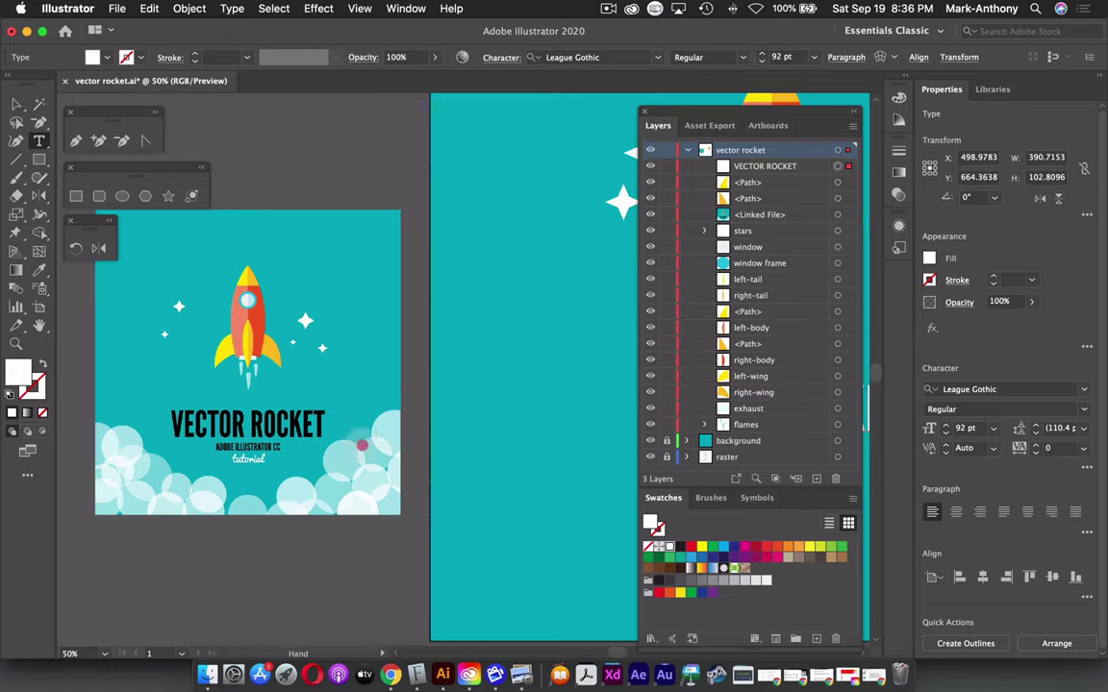
{"action": "left_click_drag", "start_coordinate": [490, 448], "coordinate": [176, 448]}
{"action": "left_click_drag", "start_coordinate": [431, 469], "coordinate": [413, 438]}
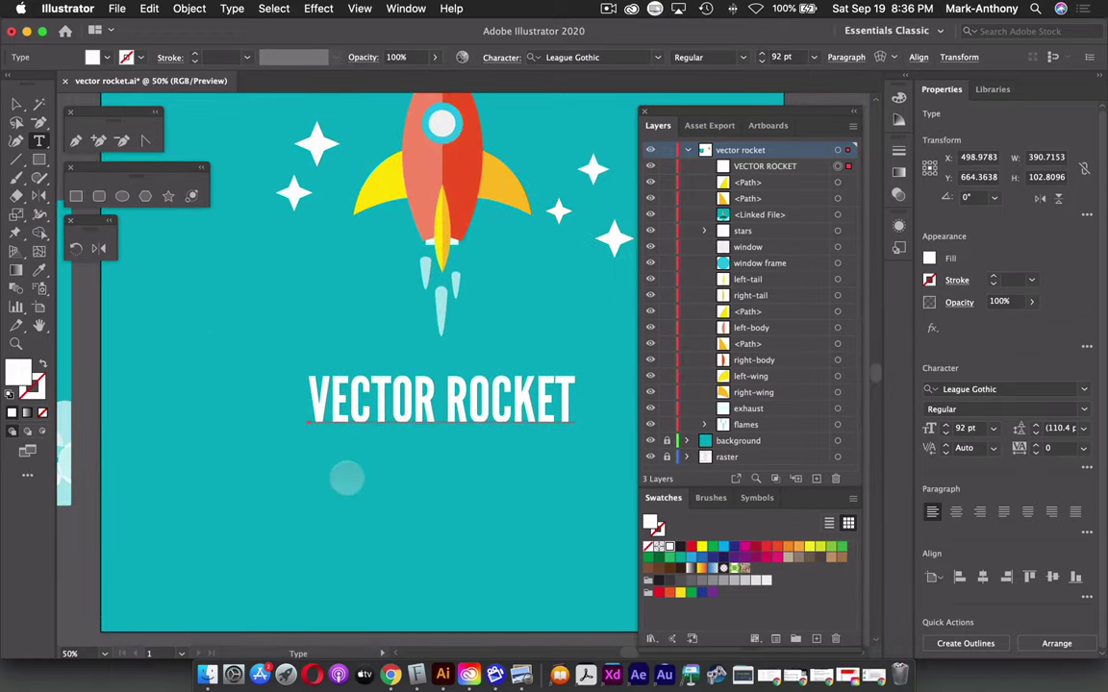
{"action": "left_click", "coordinate": [349, 484]}
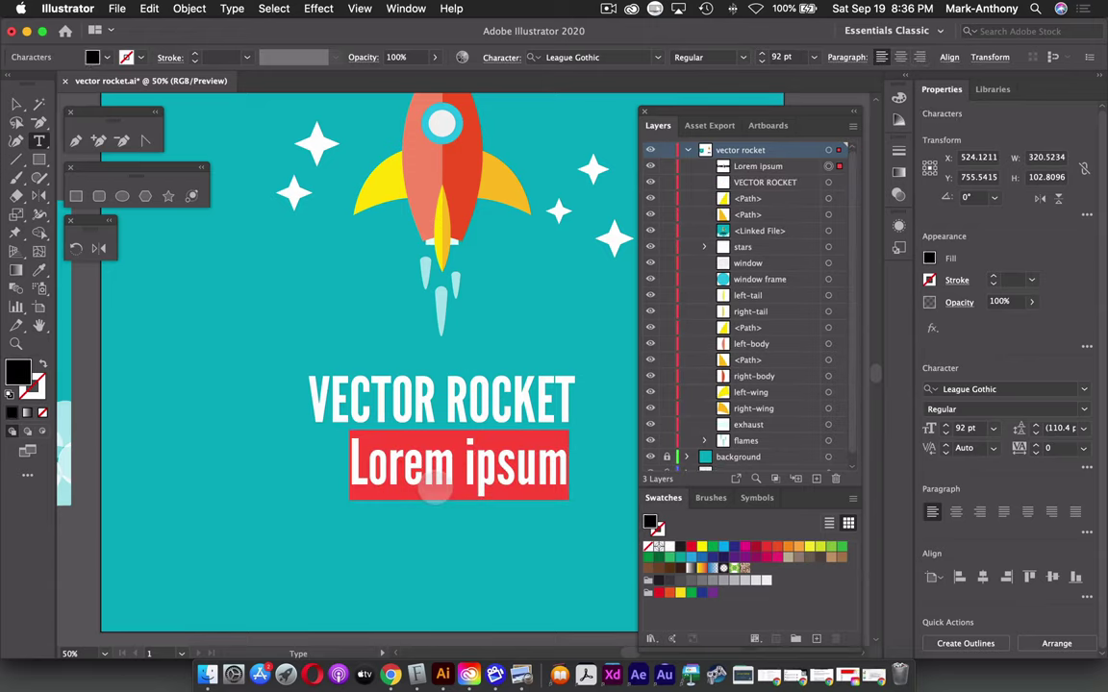
{"action": "type", "text": "Ad"}
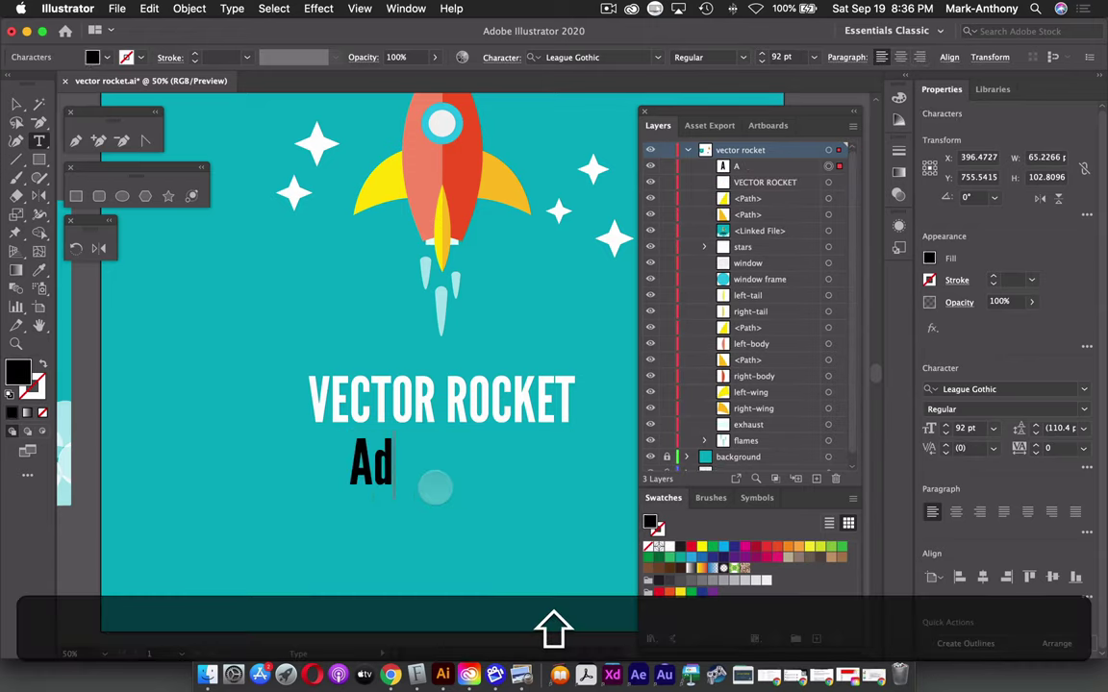
{"action": "type", "text": "obe Illu"}
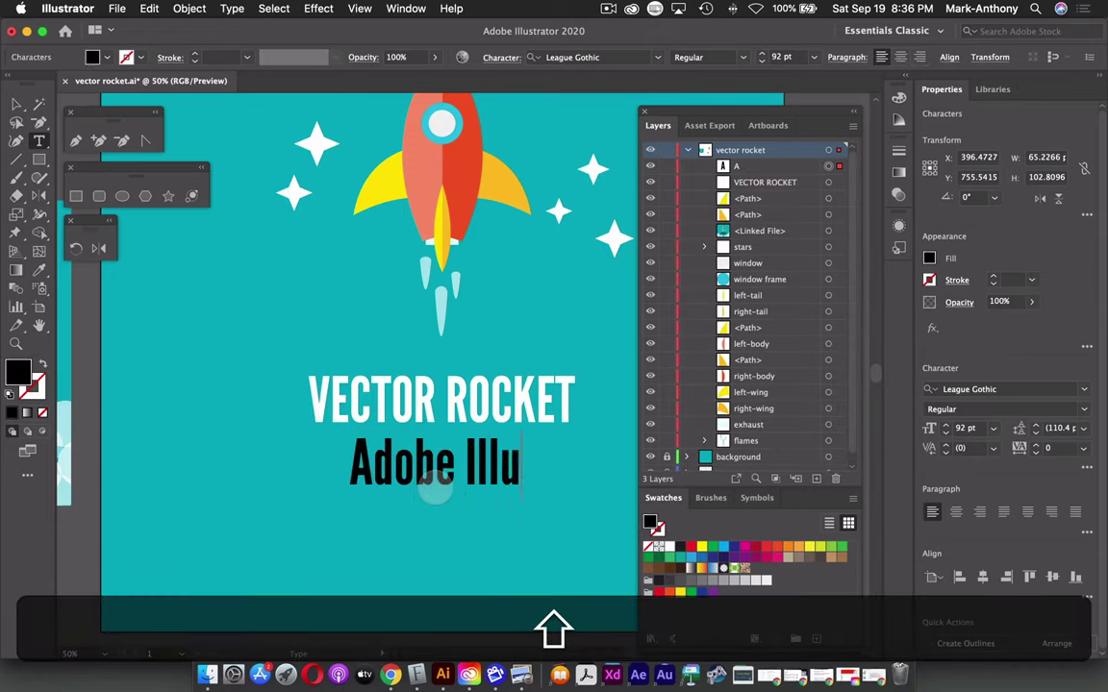
{"action": "type", "text": "strator"}
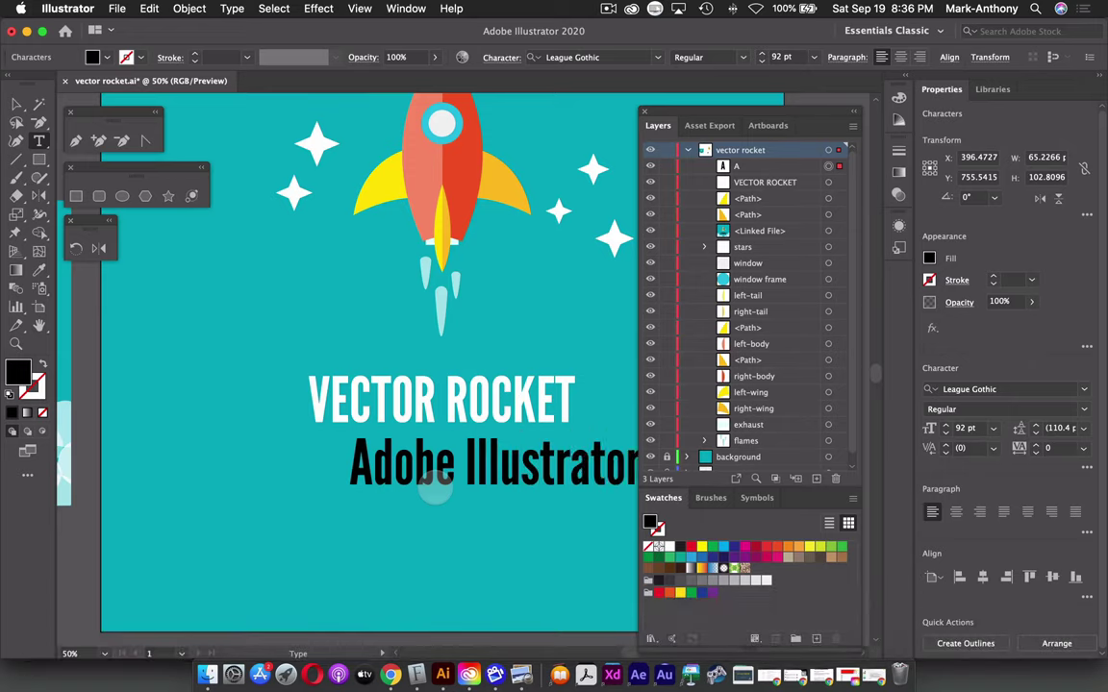
{"action": "key", "text": "shift"}
{"action": "key", "text": "Escape"}
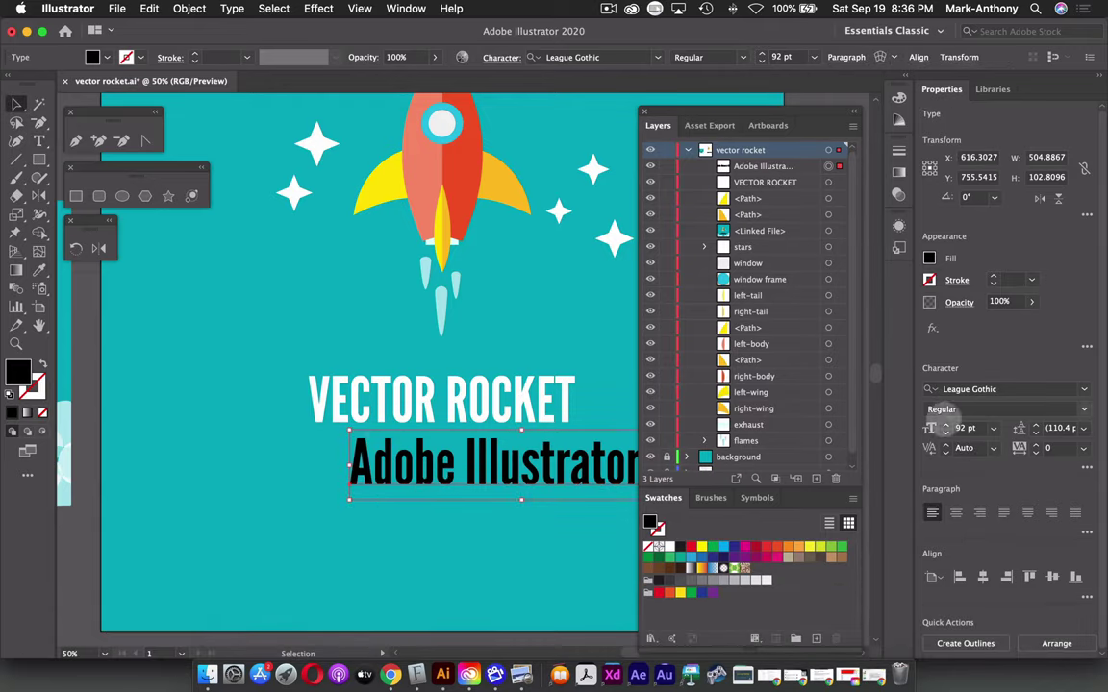
{"action": "left_click", "coordinate": [416, 673]}
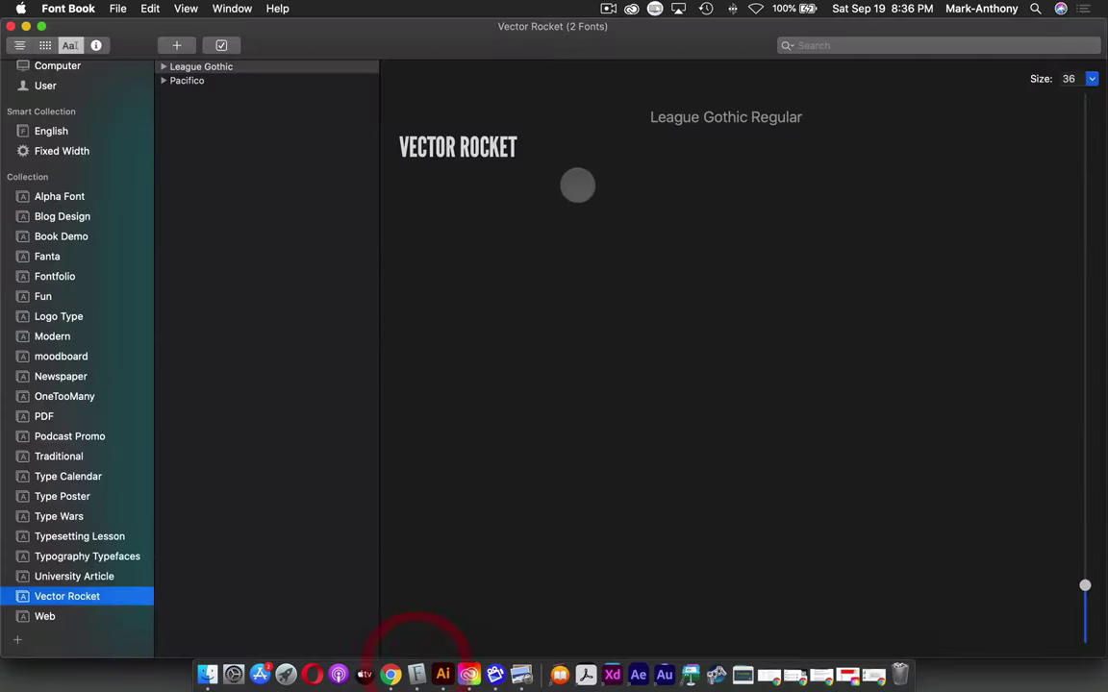
{"action": "left_click", "coordinate": [198, 81]}
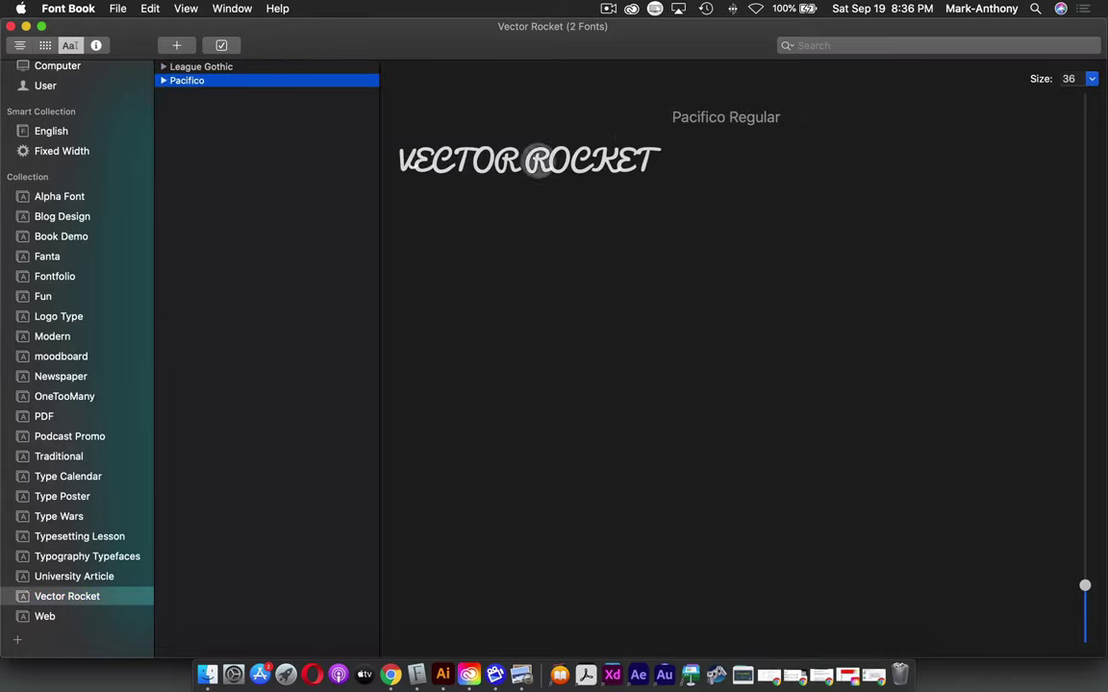
{"action": "left_click", "coordinate": [219, 67]}
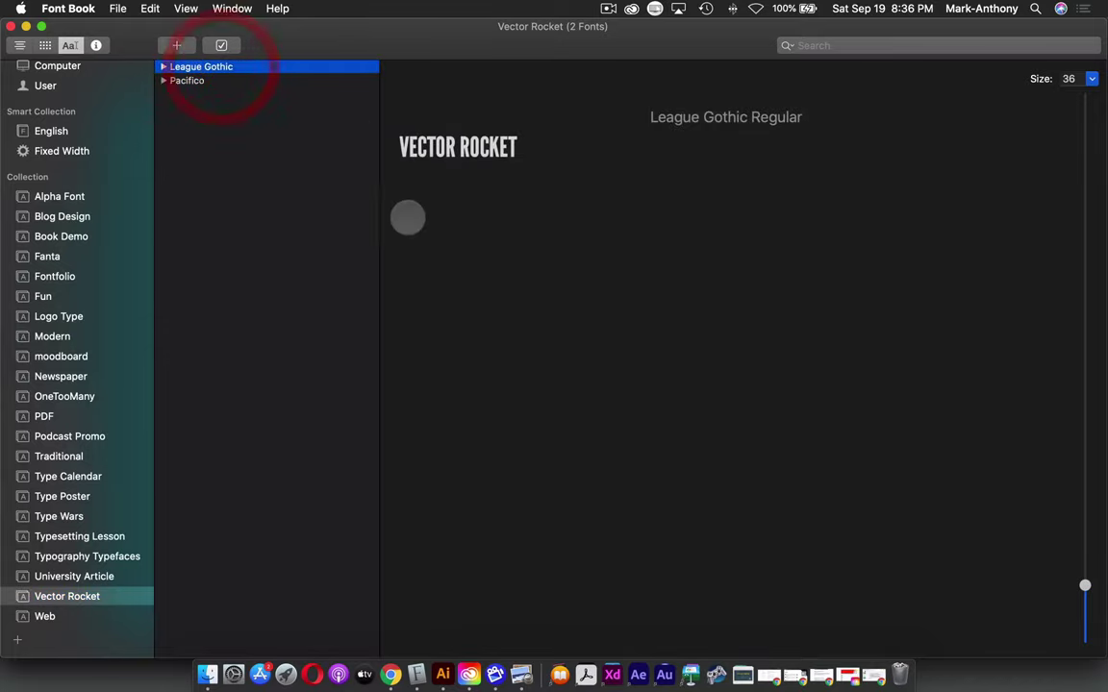
{"action": "left_click", "coordinate": [443, 673]}
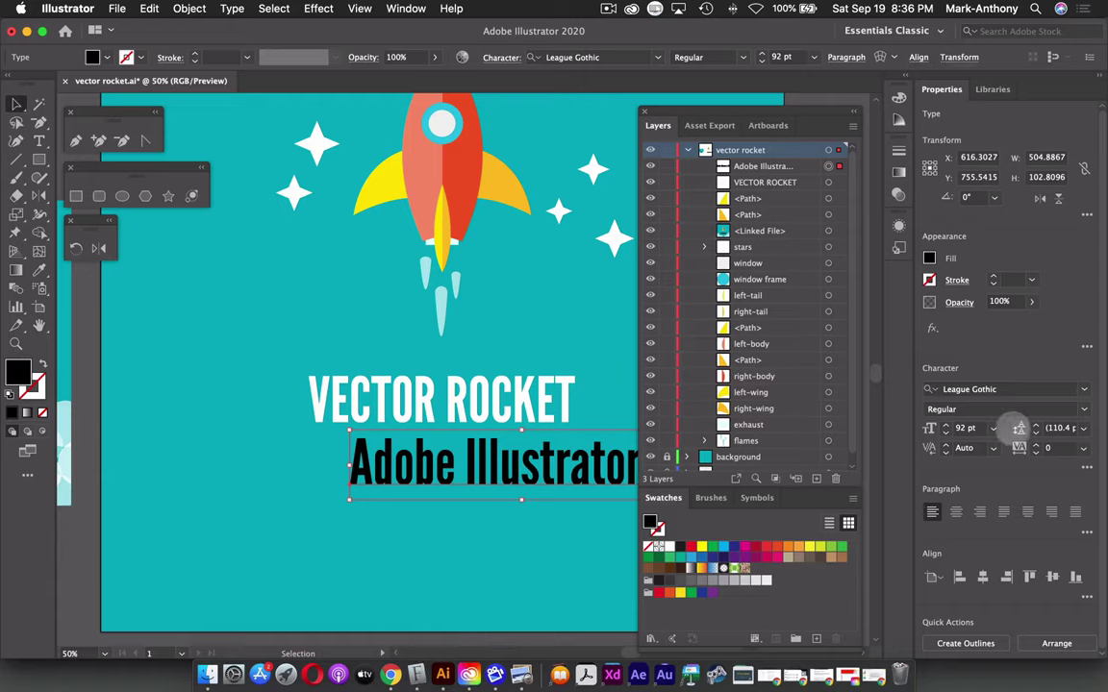
Set the subtitle to 48 pt and centre it under the title.
{"action": "left_click", "coordinate": [994, 428]}
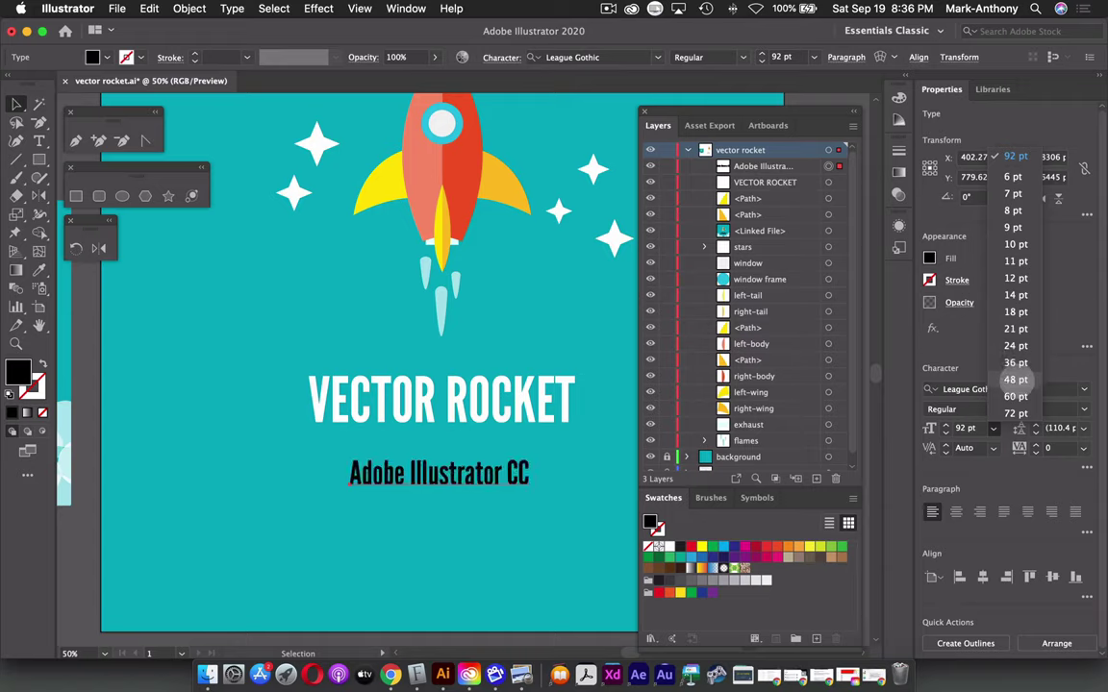
{"action": "left_click", "coordinate": [1016, 380]}
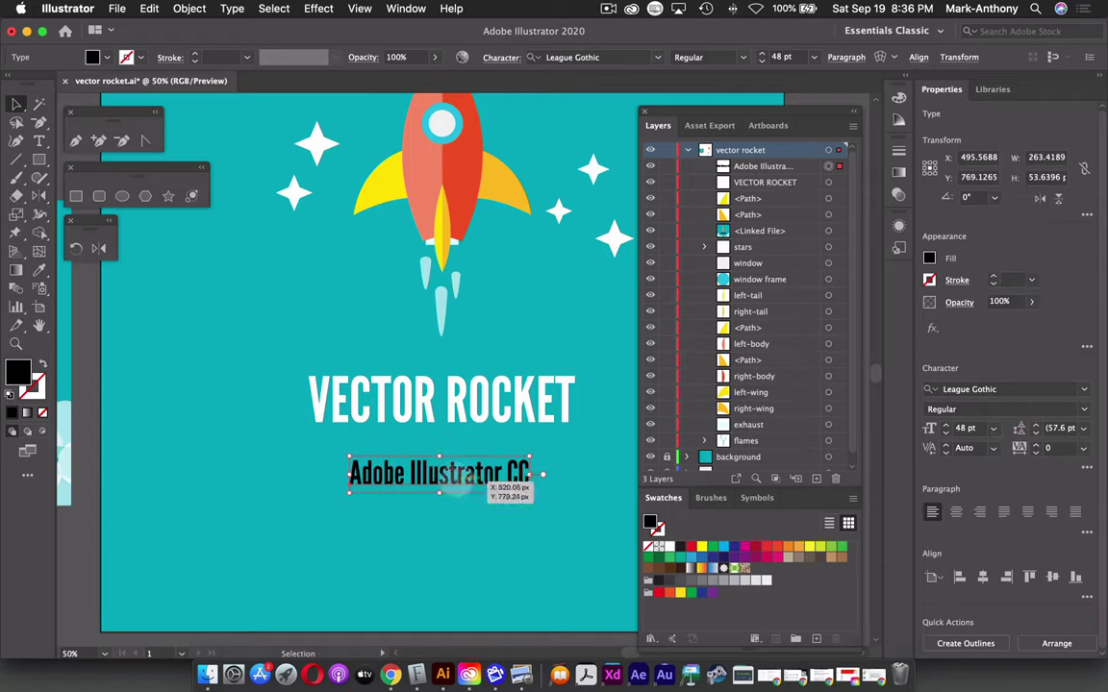
{"action": "left_click_drag", "start_coordinate": [465, 473], "coordinate": [472, 477]}
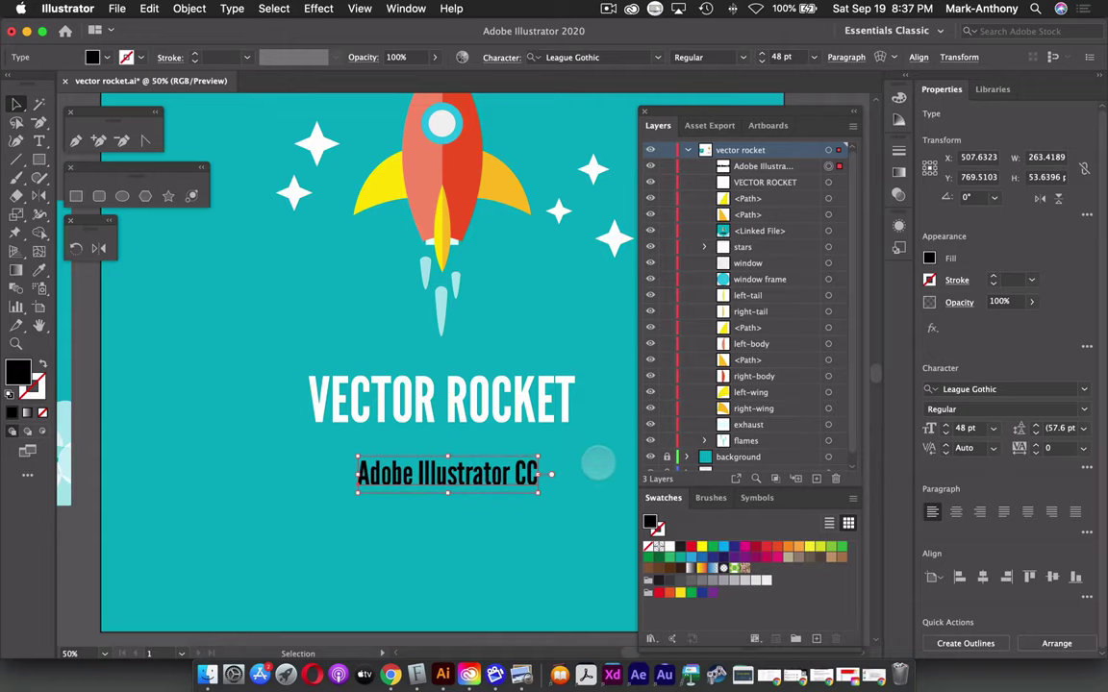
{"action": "left_click", "coordinate": [598, 462]}
Convert the Adobe Illustrator CC subtitle to uppercase.
{"action": "left_click_drag", "start_coordinate": [174, 376], "coordinate": [168, 327]}
{"action": "left_click", "coordinate": [437, 445]}
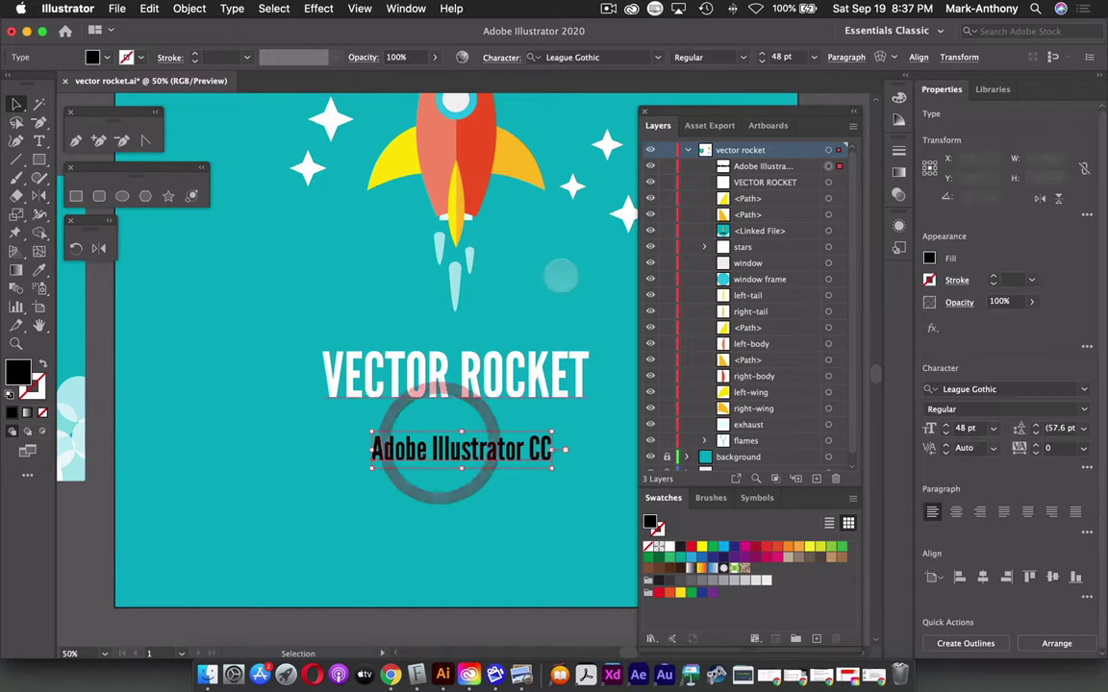
{"action": "left_click", "coordinate": [233, 9]}
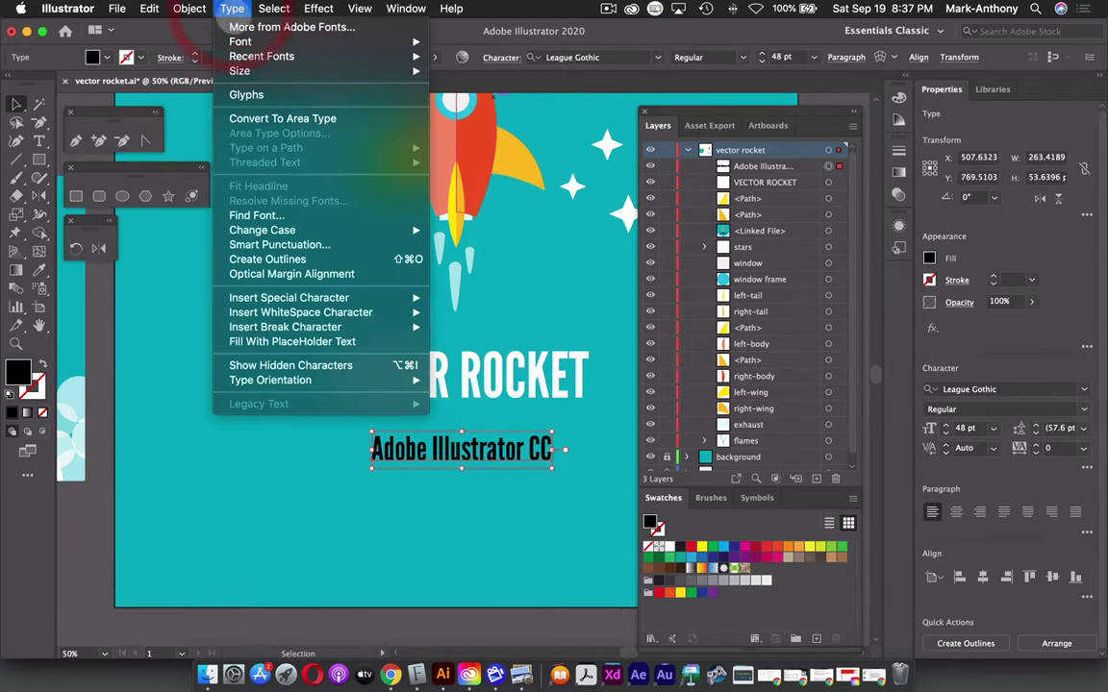
{"action": "mouse_move", "coordinate": [289, 230]}
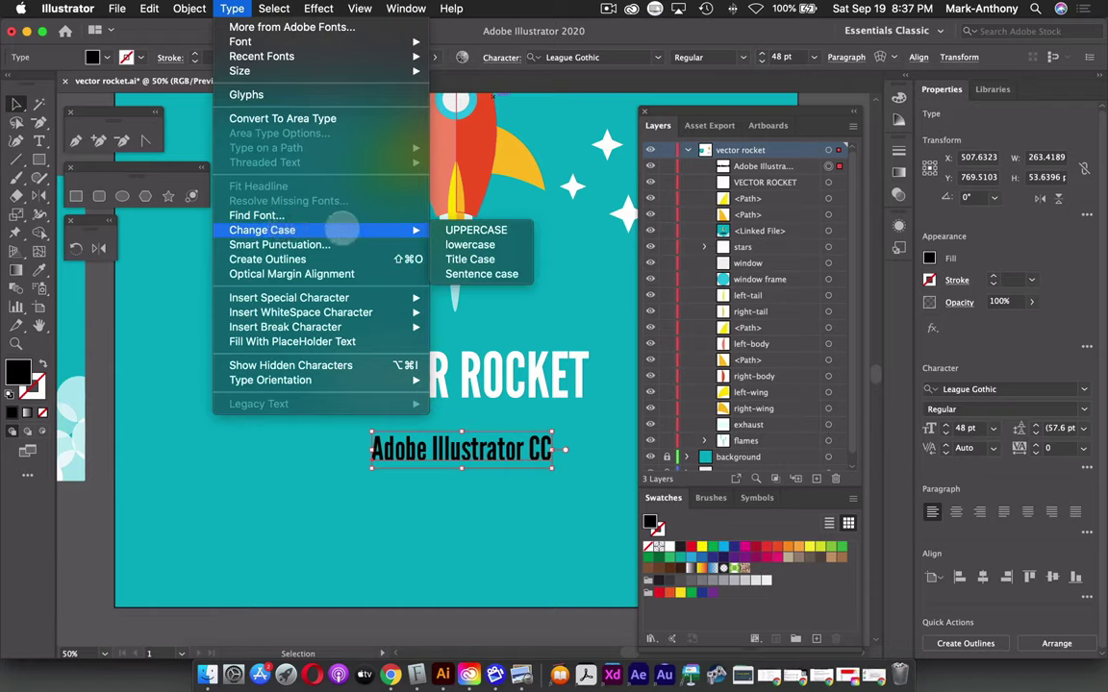
{"action": "left_click", "coordinate": [456, 230]}
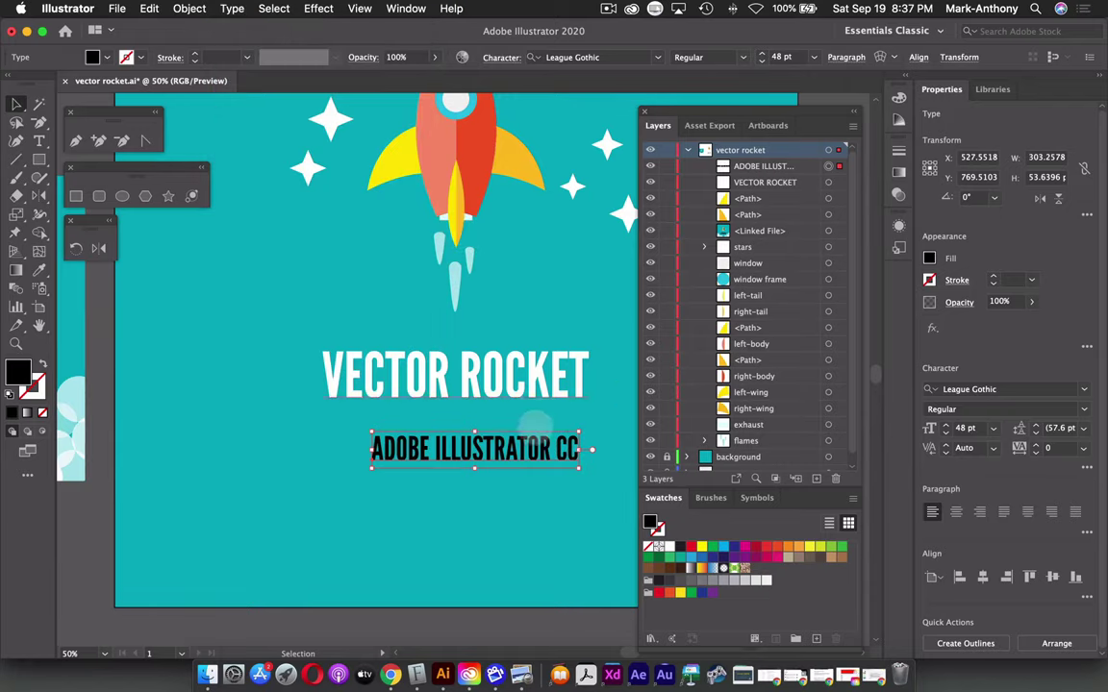
Reposition the subtitle under the title and shrink it to 42 pt.
{"action": "left_click_drag", "start_coordinate": [517, 448], "coordinate": [514, 453]}
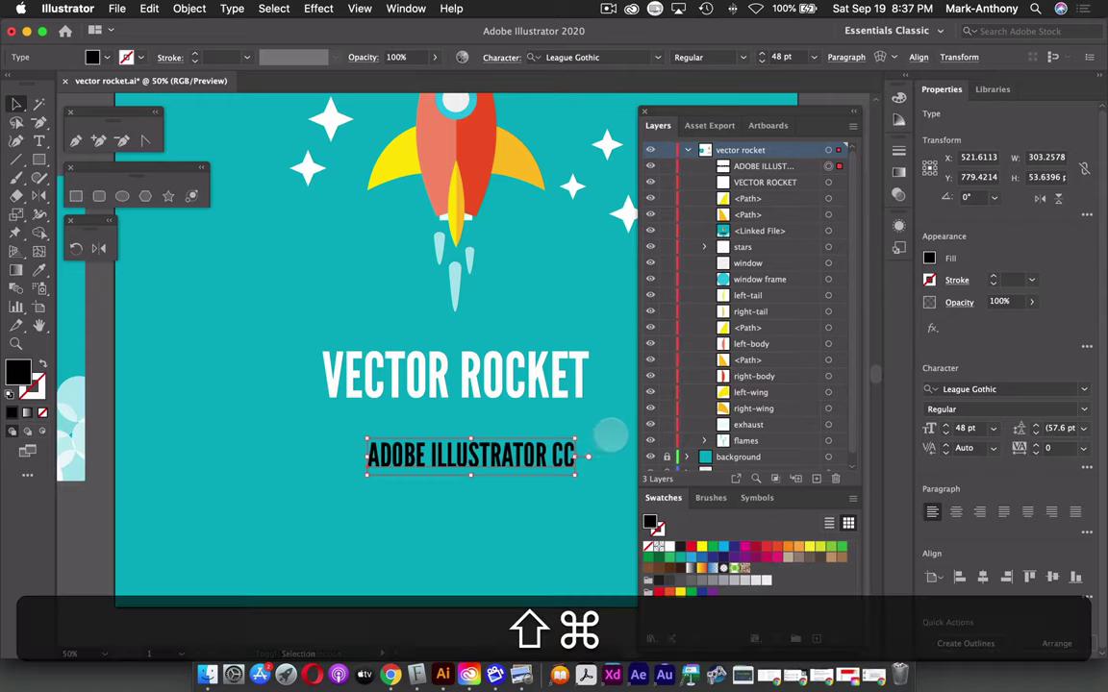
{"action": "key", "text": "super+shift+comma"}
{"action": "key", "text": "super+shift+comma"}
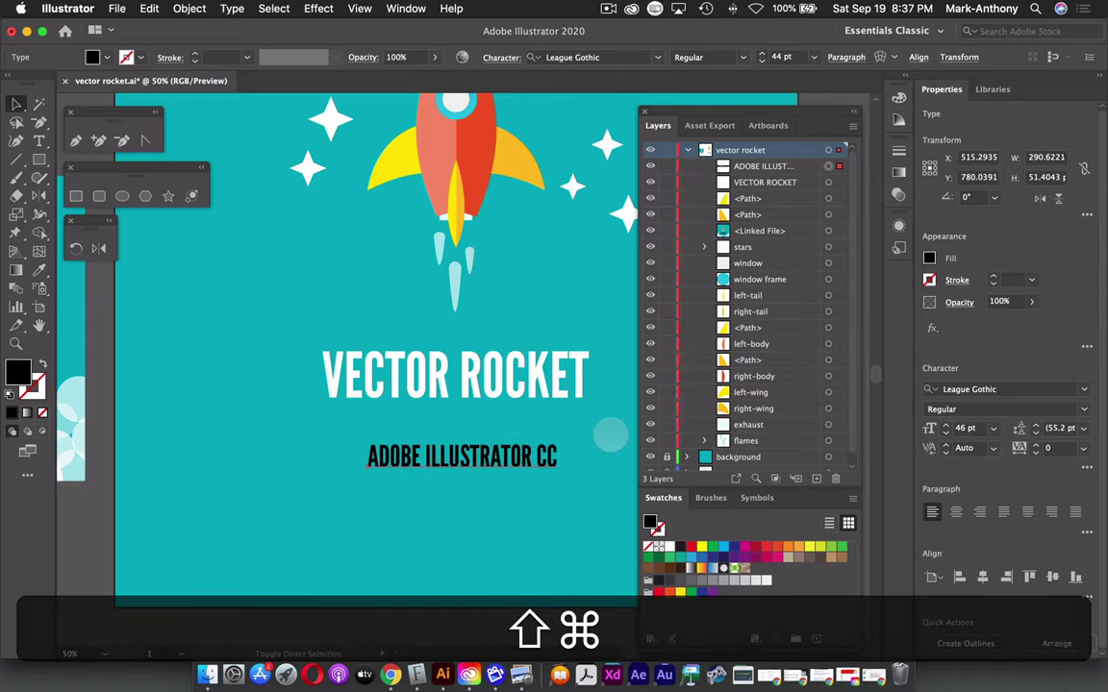
{"action": "key", "text": "super+shift+comma"}
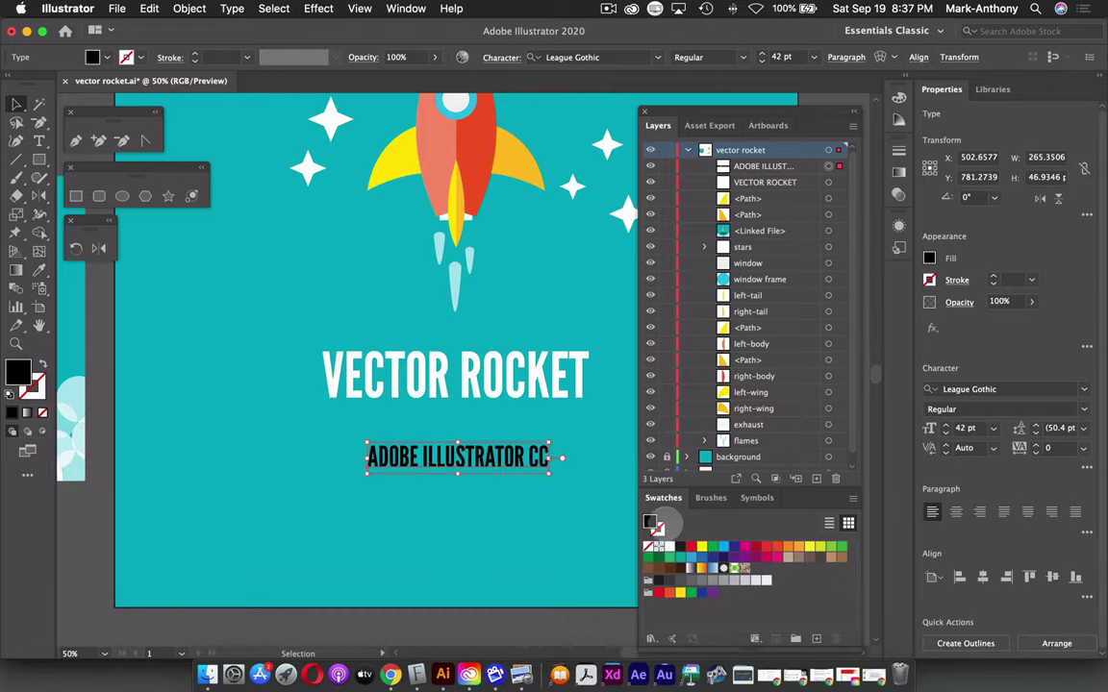
Make the subtitle white and add a 'made with' text line below VECTOR ROCKET.
{"action": "key", "text": "ctrl"}
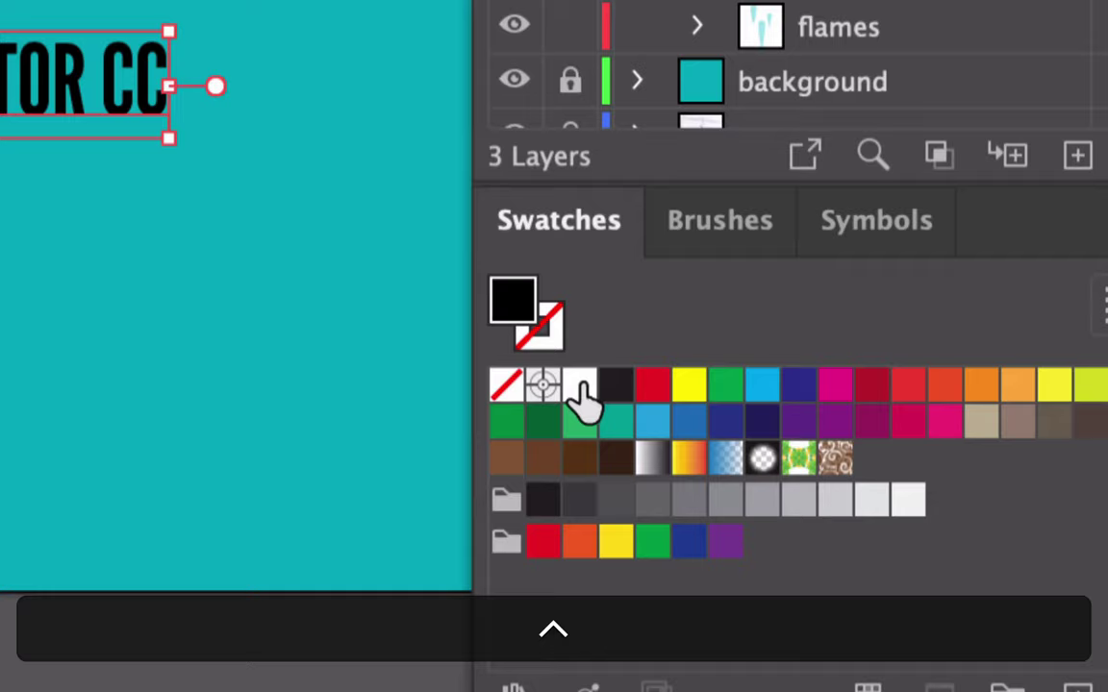
{"action": "left_click", "coordinate": [580, 385]}
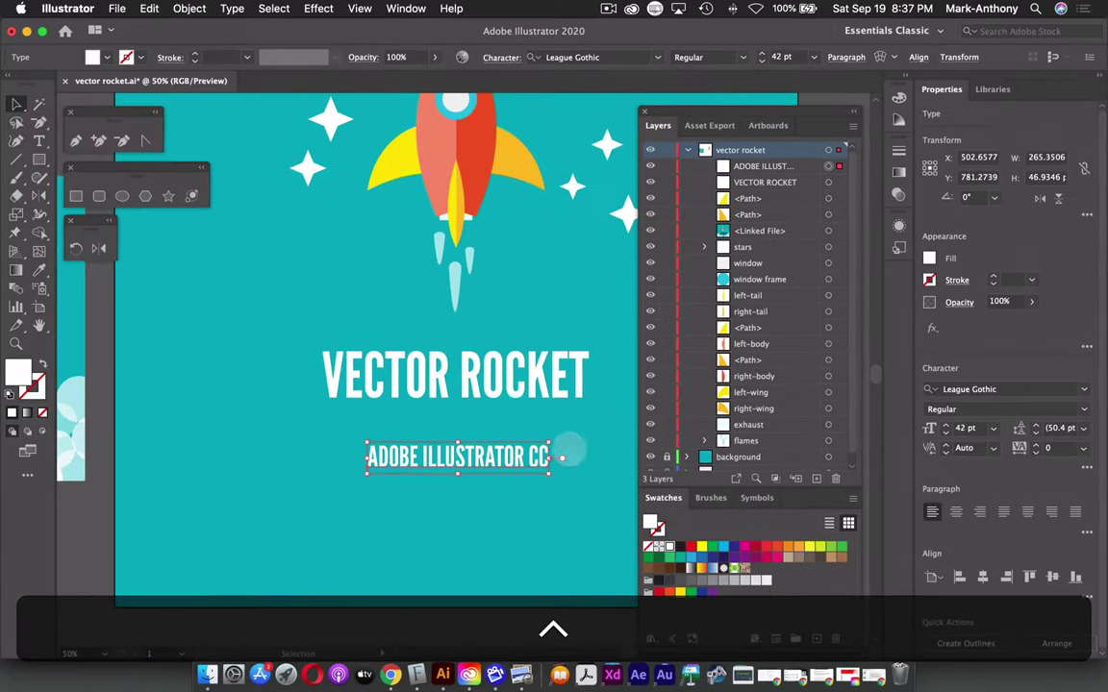
{"action": "left_click", "coordinate": [38, 141]}
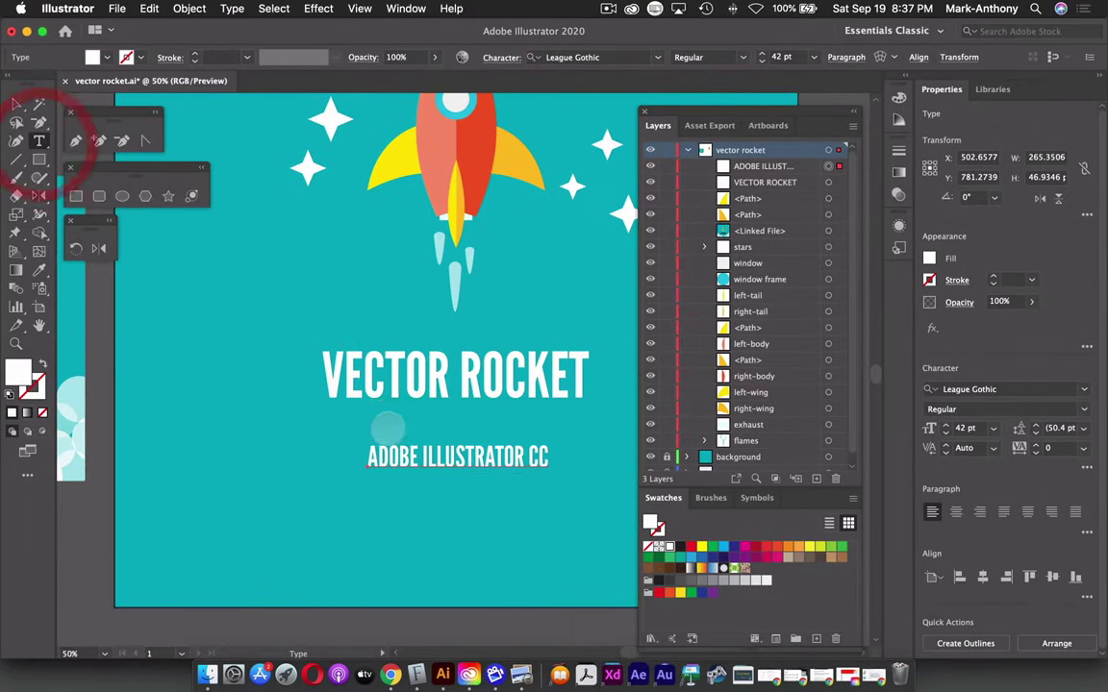
{"action": "left_click", "coordinate": [398, 415]}
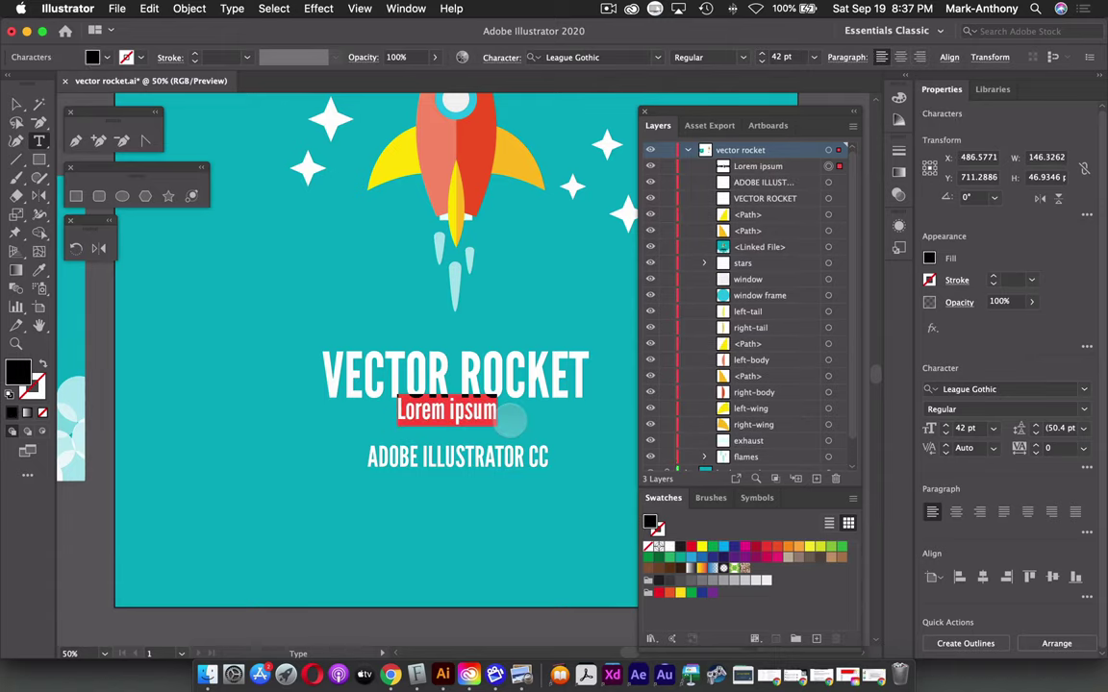
{"action": "type", "text": "made with"}
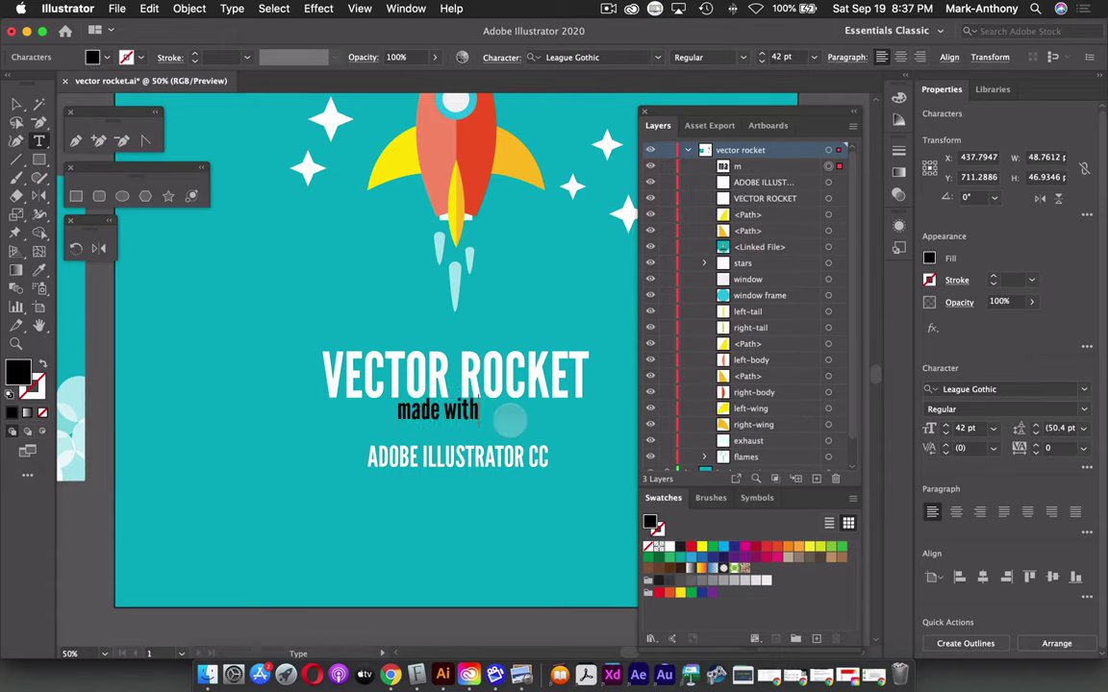
{"action": "key", "text": "Escape"}
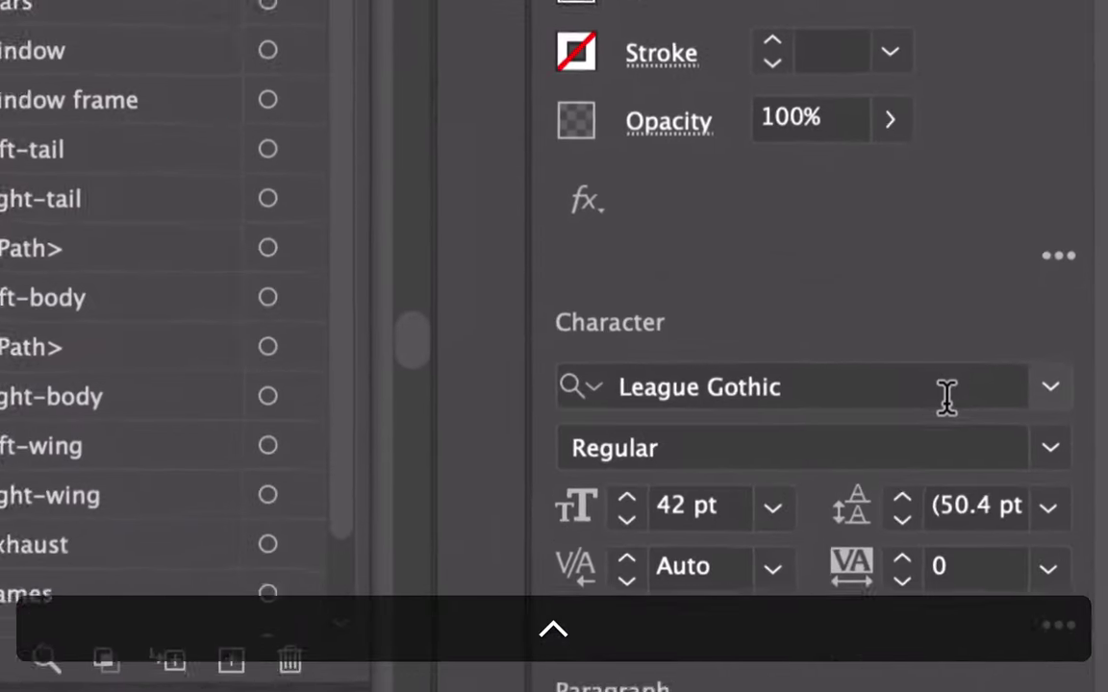
Set the 'made with' text in the Pacifico font.
{"action": "left_click", "coordinate": [970, 391]}
{"action": "type", "text": "paci"}
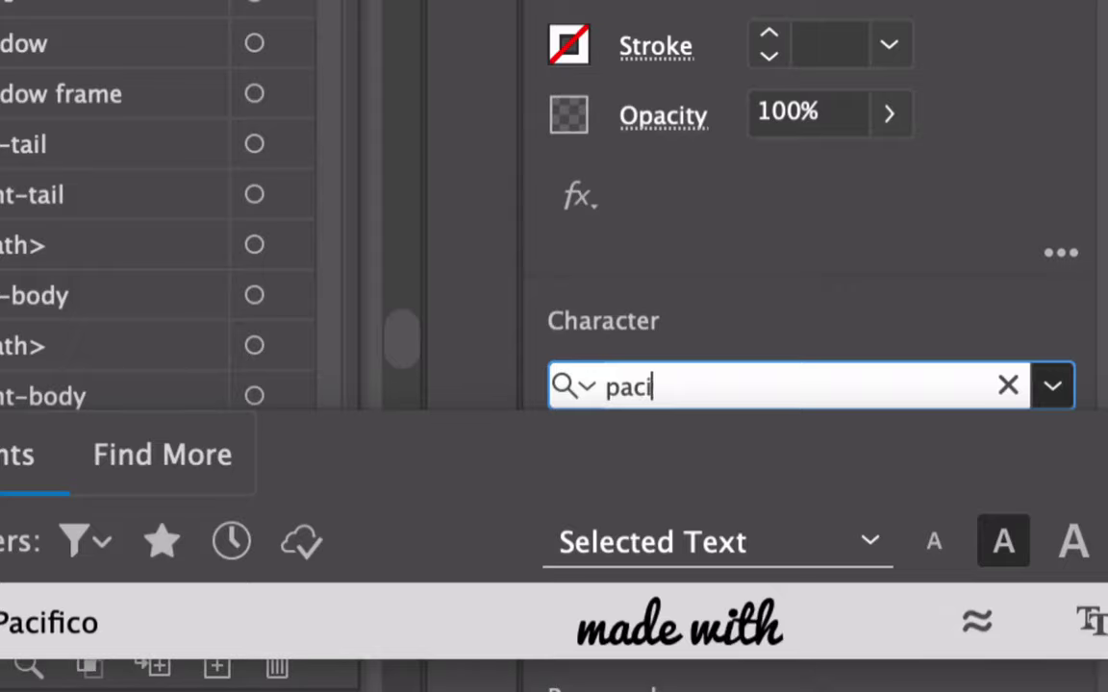
{"action": "left_click", "coordinate": [774, 630]}
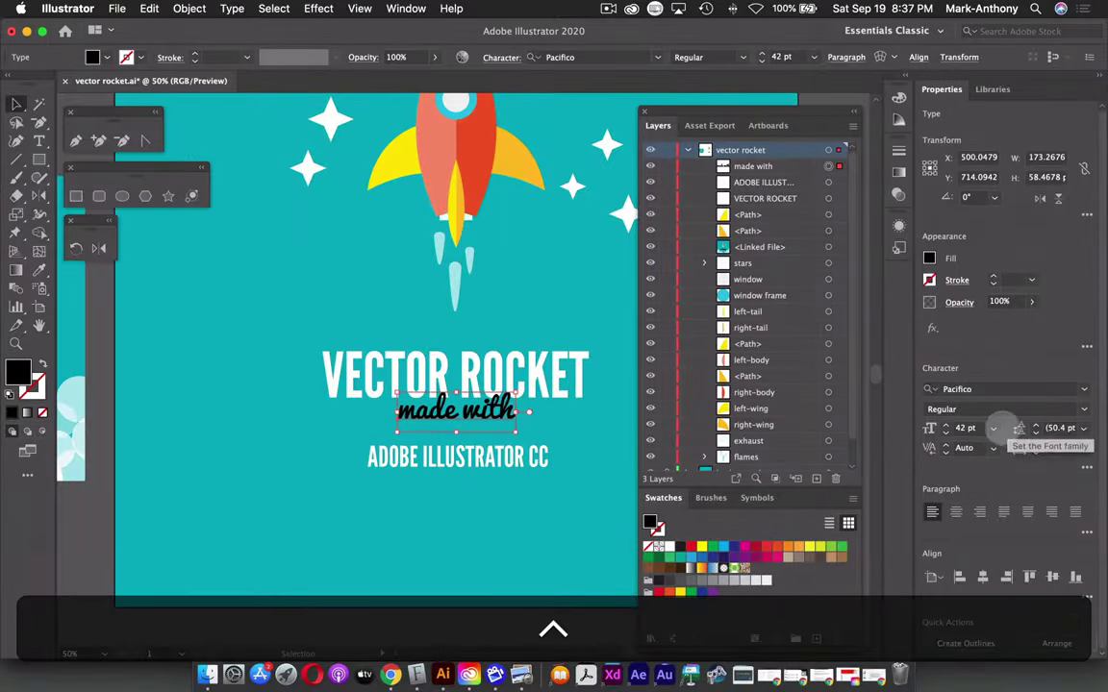
Shrink 'made with' to 32 pt, make it white, and place it beneath the title.
{"action": "key", "text": "super+shift+comma"}
{"action": "key", "text": "super+shift+comma"}
{"action": "key", "text": "super+shift+comma"}
{"action": "key", "text": "super+shift+comma"}
{"action": "key", "text": "super+shift+comma"}
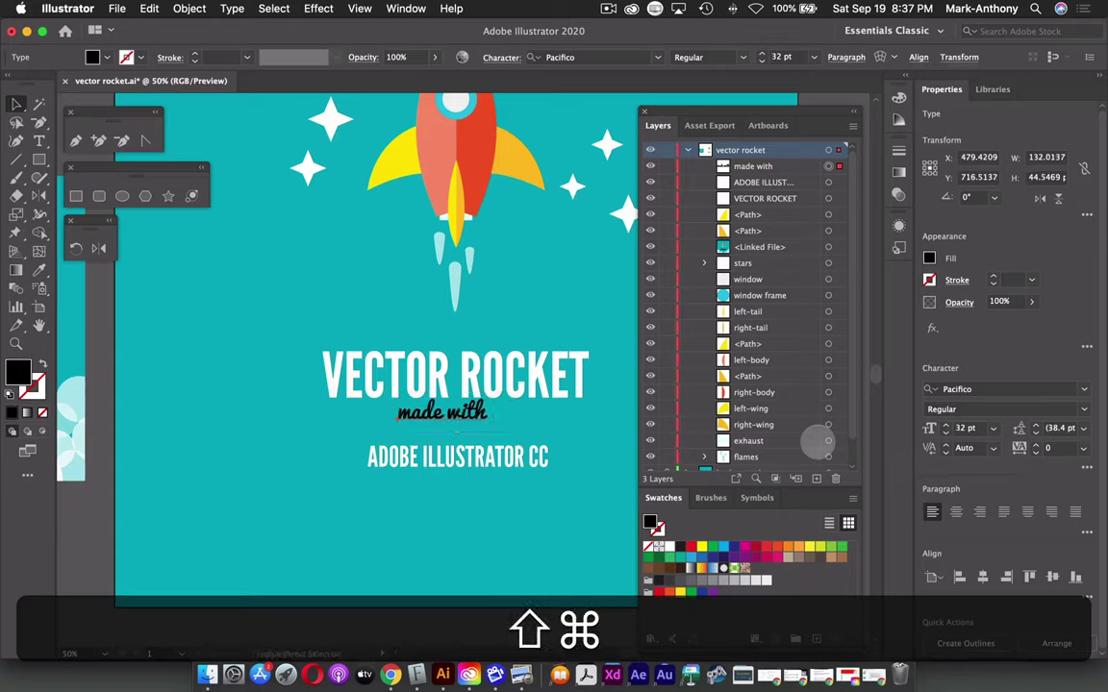
{"action": "left_click_drag", "start_coordinate": [481, 407], "coordinate": [494, 417]}
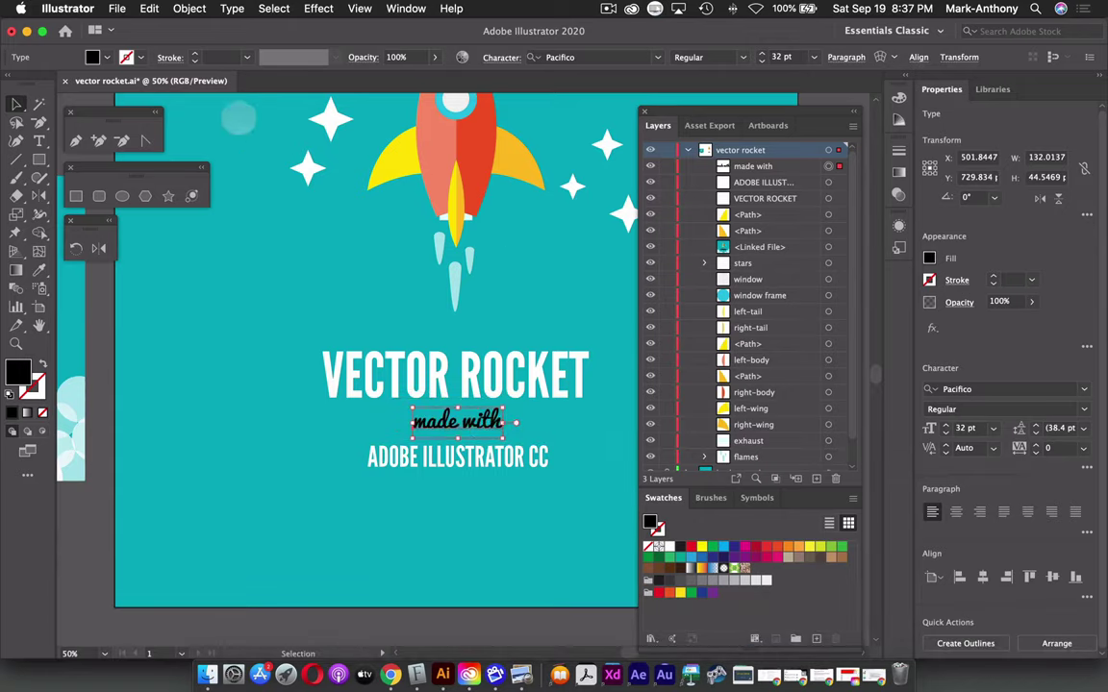
{"action": "left_click", "coordinate": [671, 545]}
{"action": "left_click", "coordinate": [507, 421]}
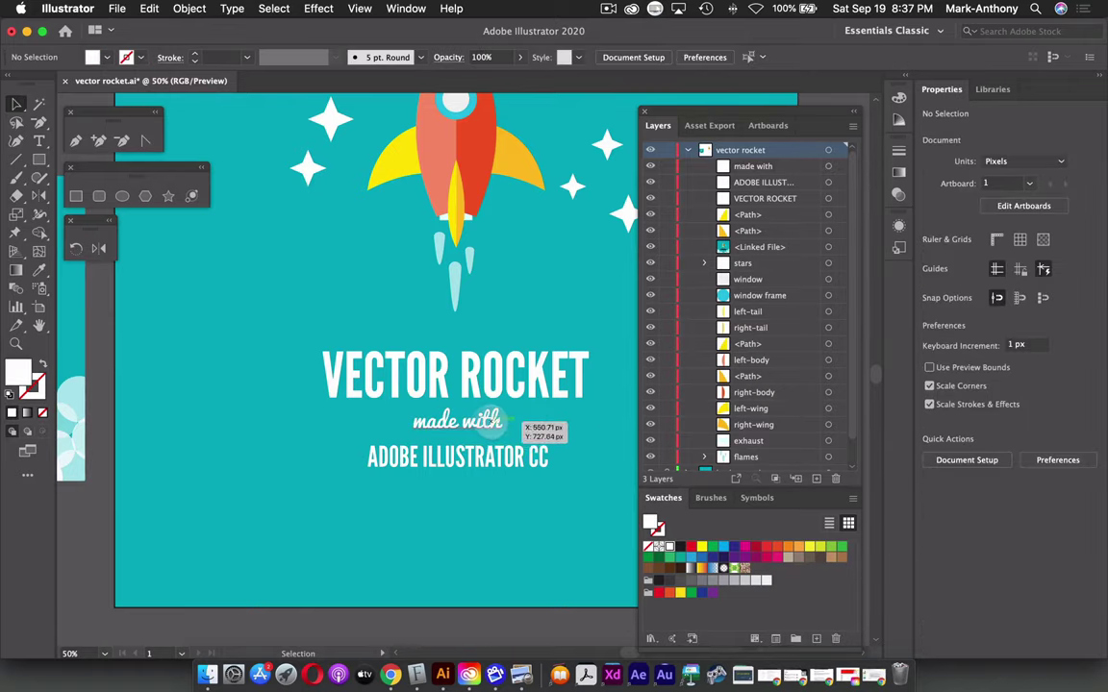
{"action": "left_click_drag", "start_coordinate": [469, 421], "coordinate": [471, 416]}
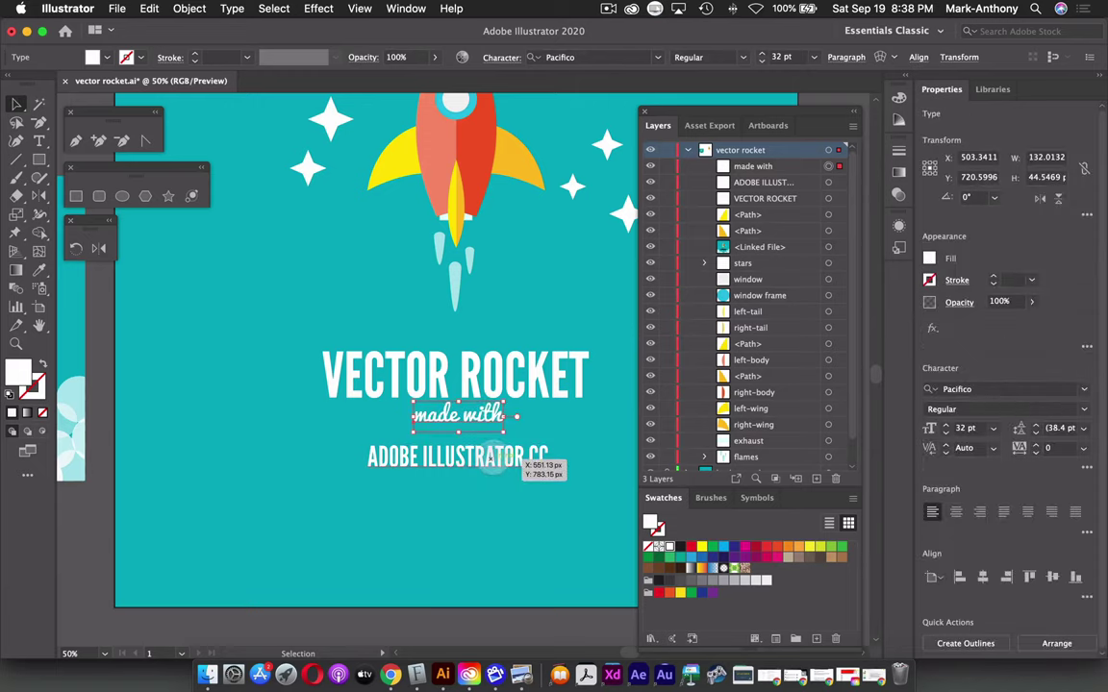
Move the subtitle up under 'made with' and shift it slightly left.
{"action": "left_click_drag", "start_coordinate": [492, 457], "coordinate": [492, 442]}
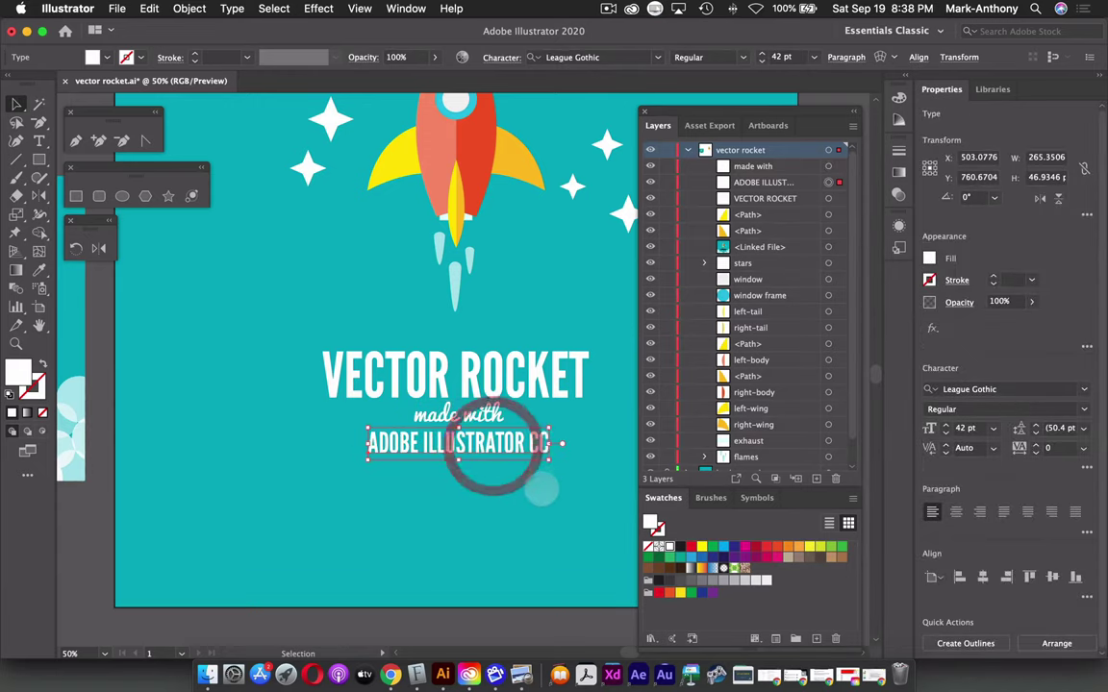
{"action": "left_click", "coordinate": [544, 486]}
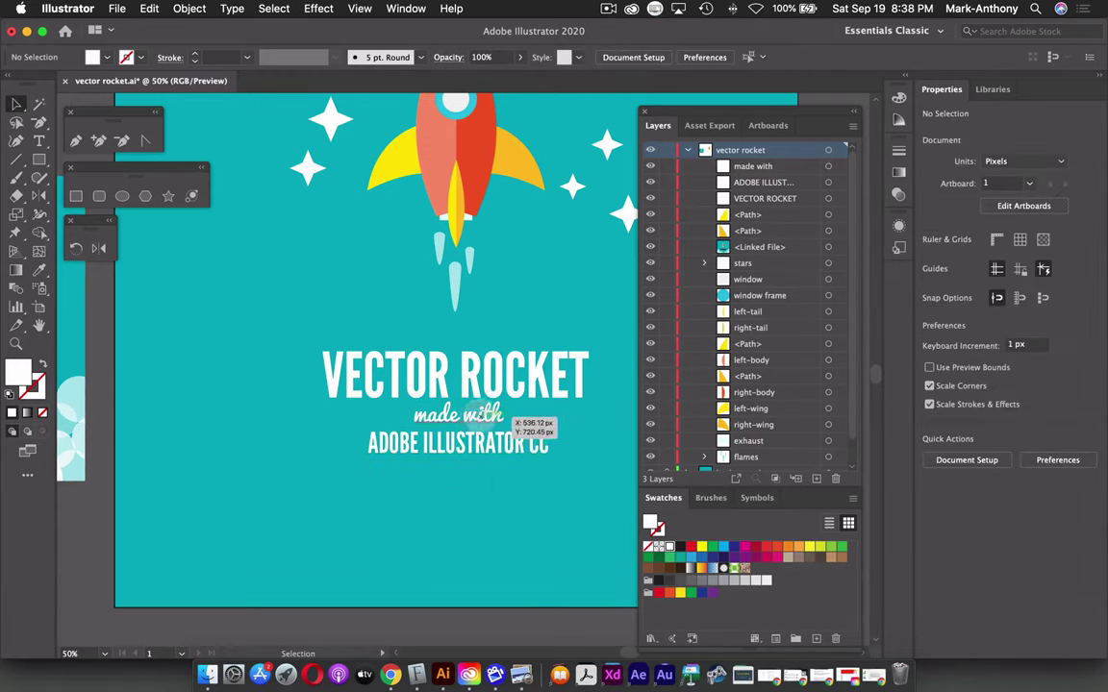
{"action": "left_click", "coordinate": [490, 418]}
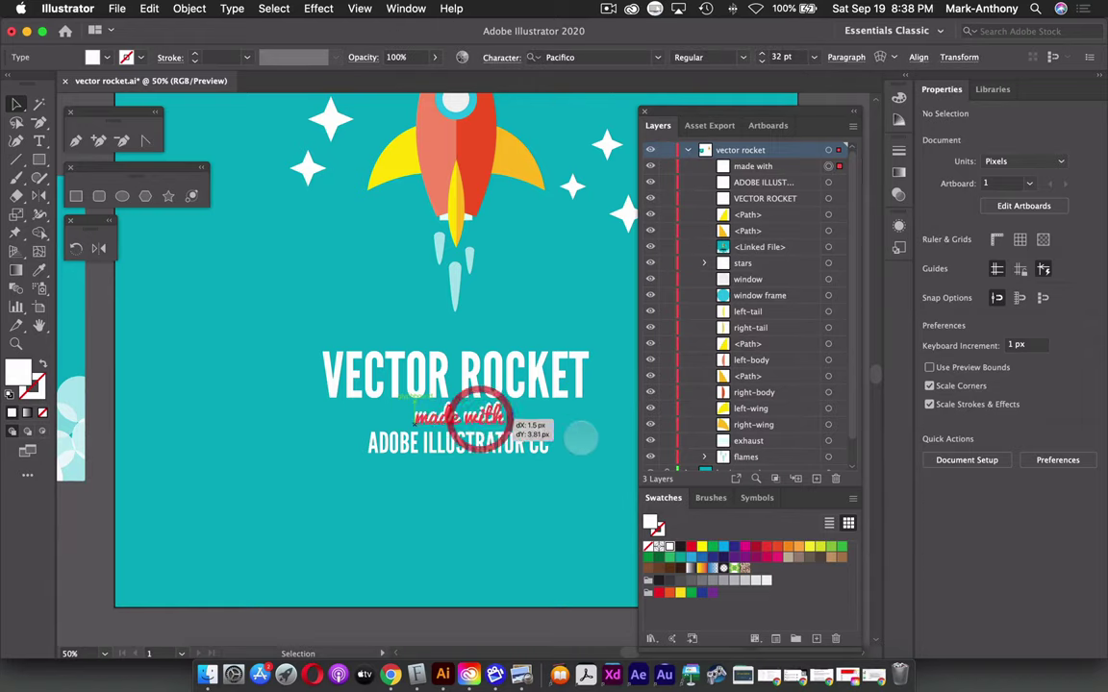
{"action": "left_click", "coordinate": [549, 476]}
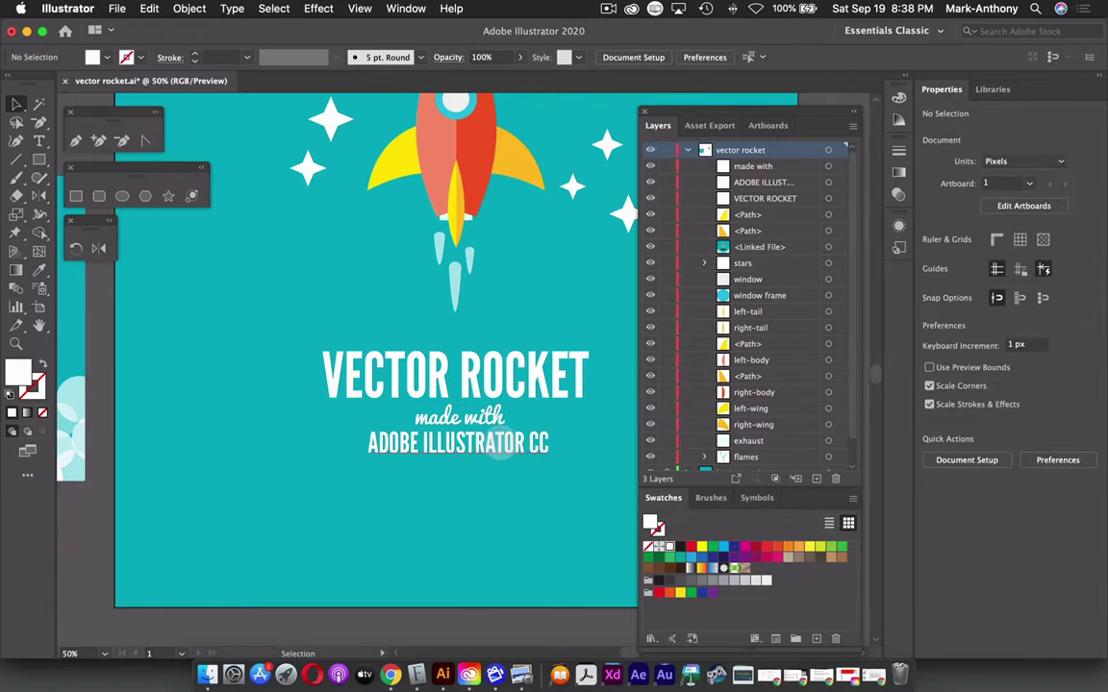
{"action": "left_click_drag", "start_coordinate": [505, 445], "coordinate": [501, 445]}
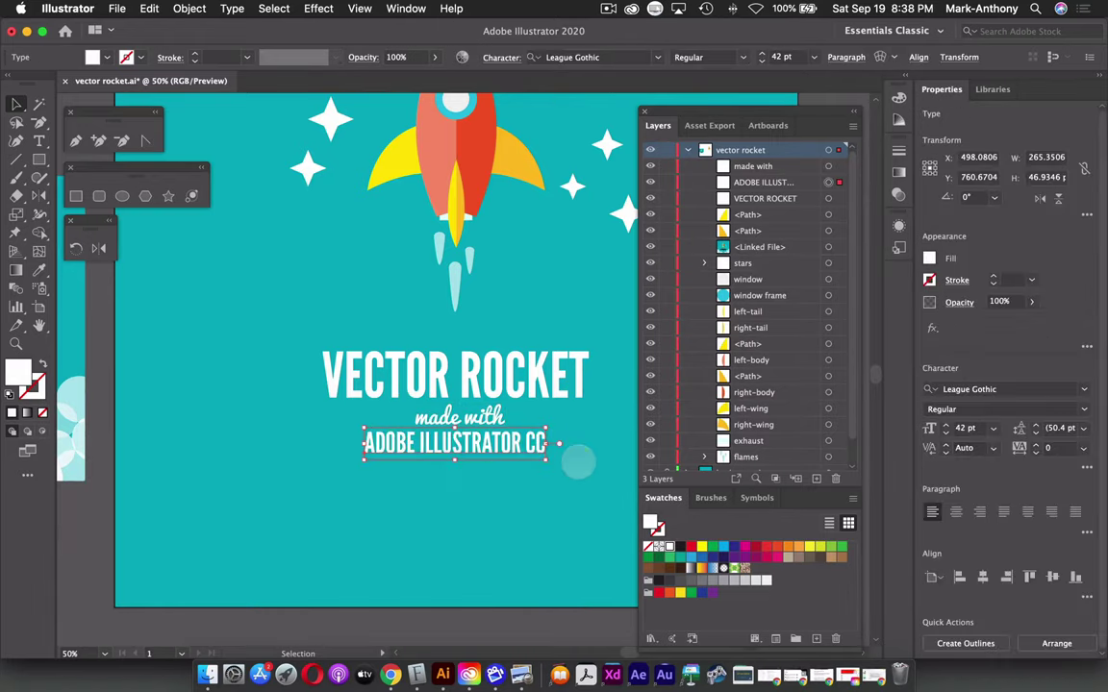
Nudge the subtitle down, then select the VECTOR ROCKET title and subtitle together.
{"action": "key", "text": "super+minus"}
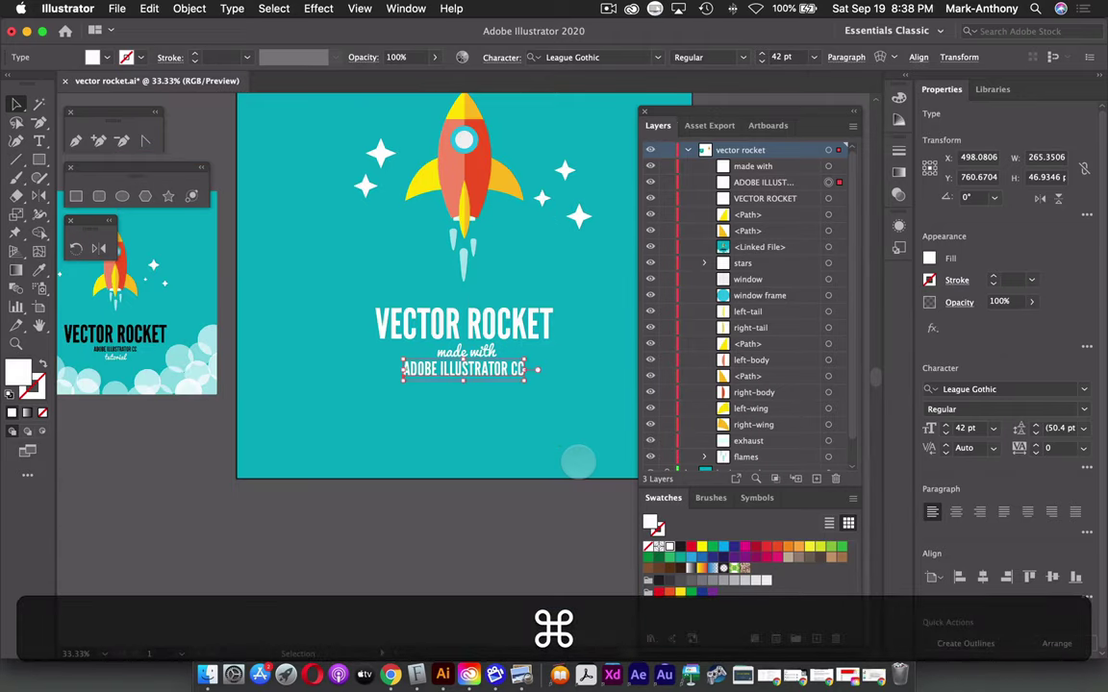
{"action": "scroll", "coordinate": [556, 425], "scroll_direction": "up", "scroll_amount": 2}
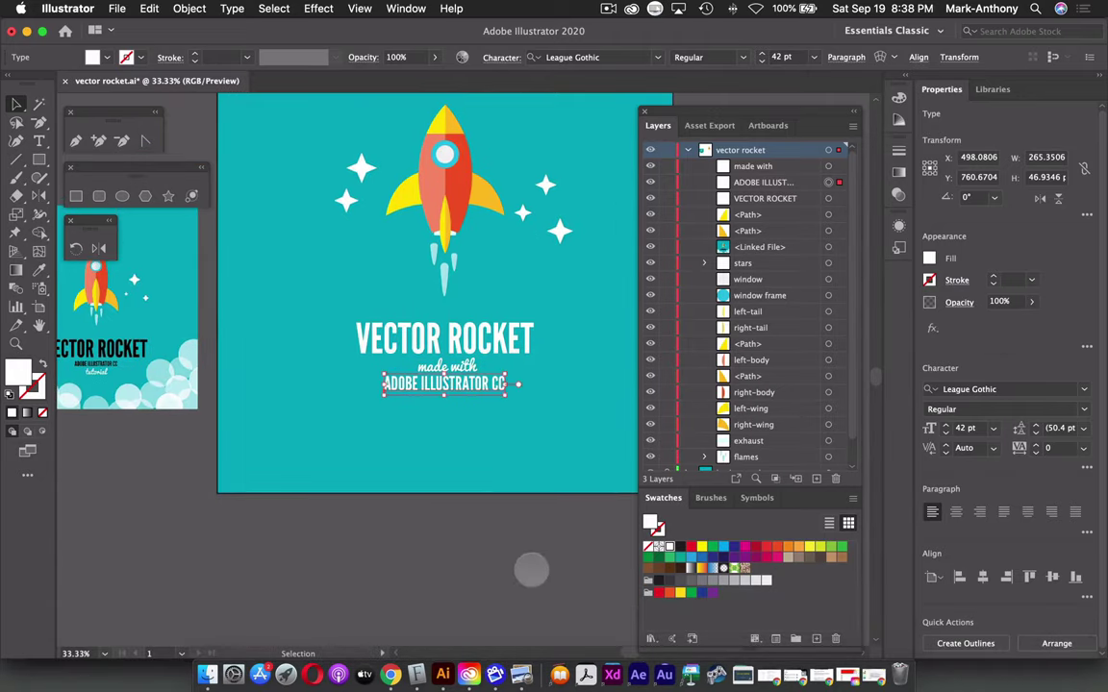
{"action": "left_click", "coordinate": [529, 570]}
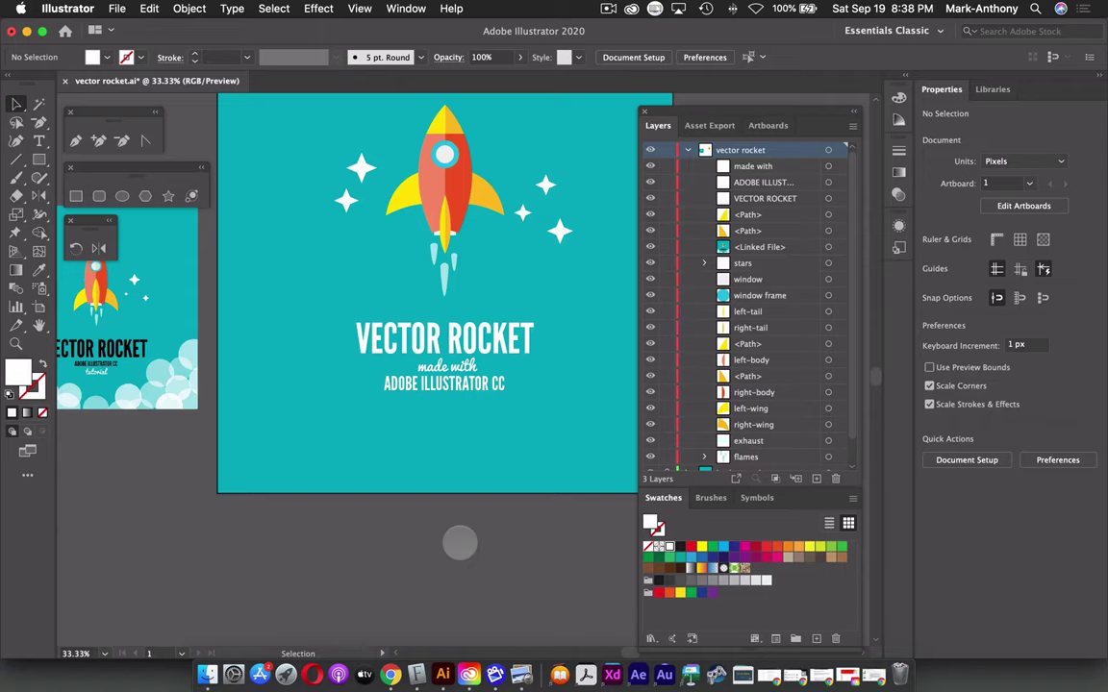
{"action": "left_click_drag", "start_coordinate": [466, 387], "coordinate": [465, 387]}
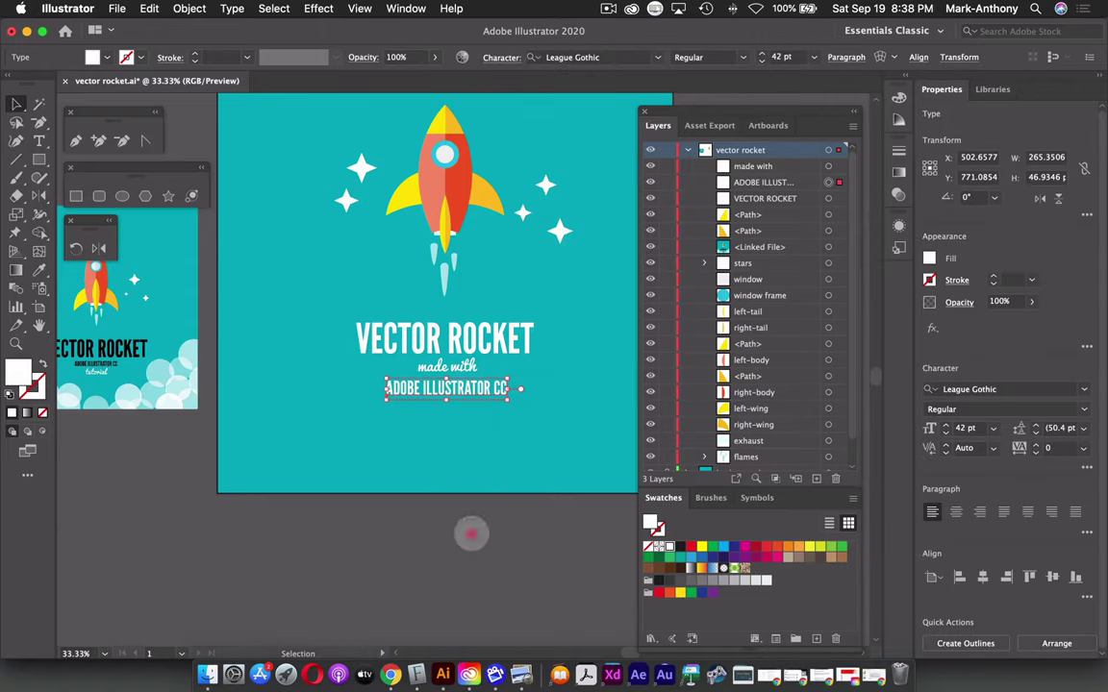
{"action": "left_click", "coordinate": [471, 534]}
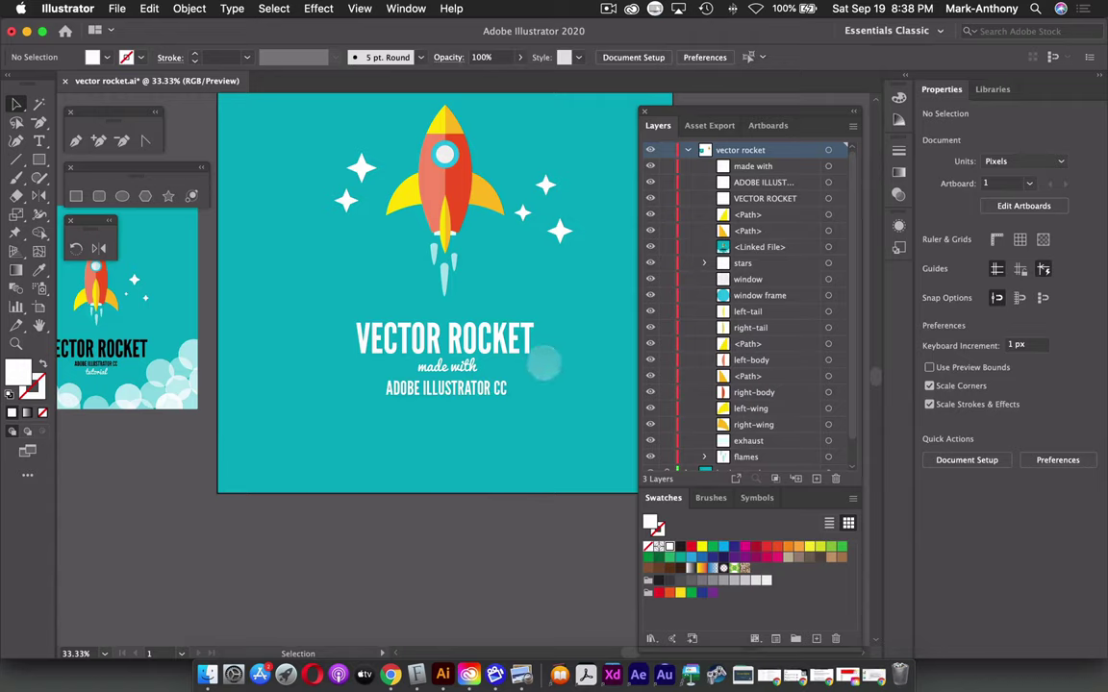
{"action": "left_click", "coordinate": [476, 337]}
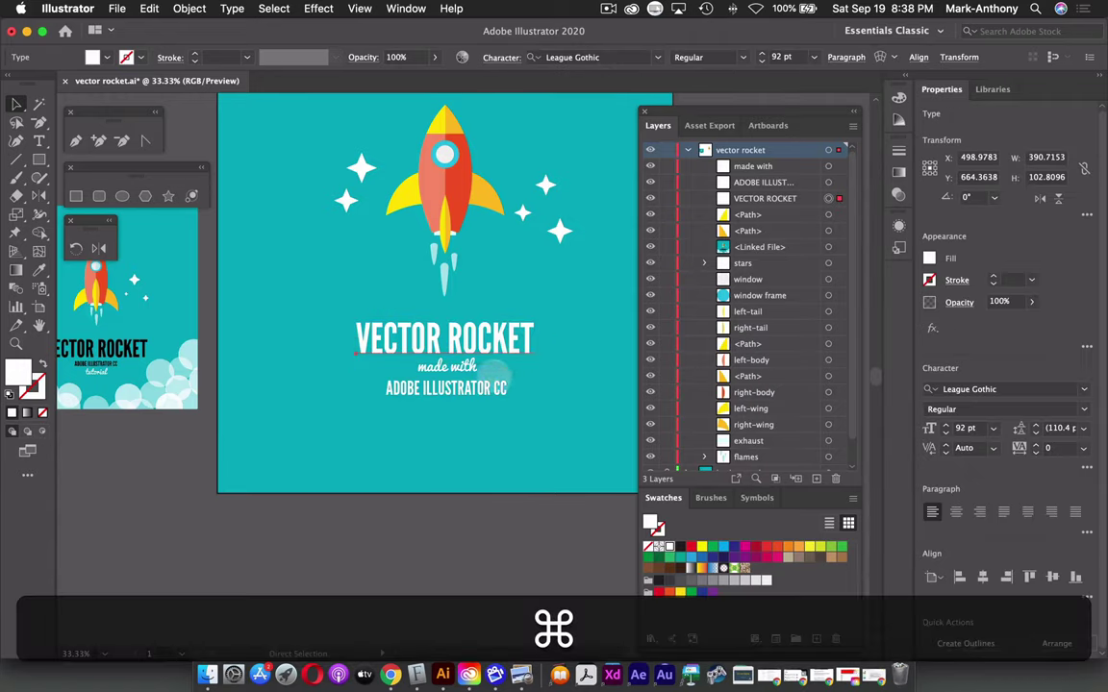
{"action": "left_click", "coordinate": [490, 385], "text": "super"}
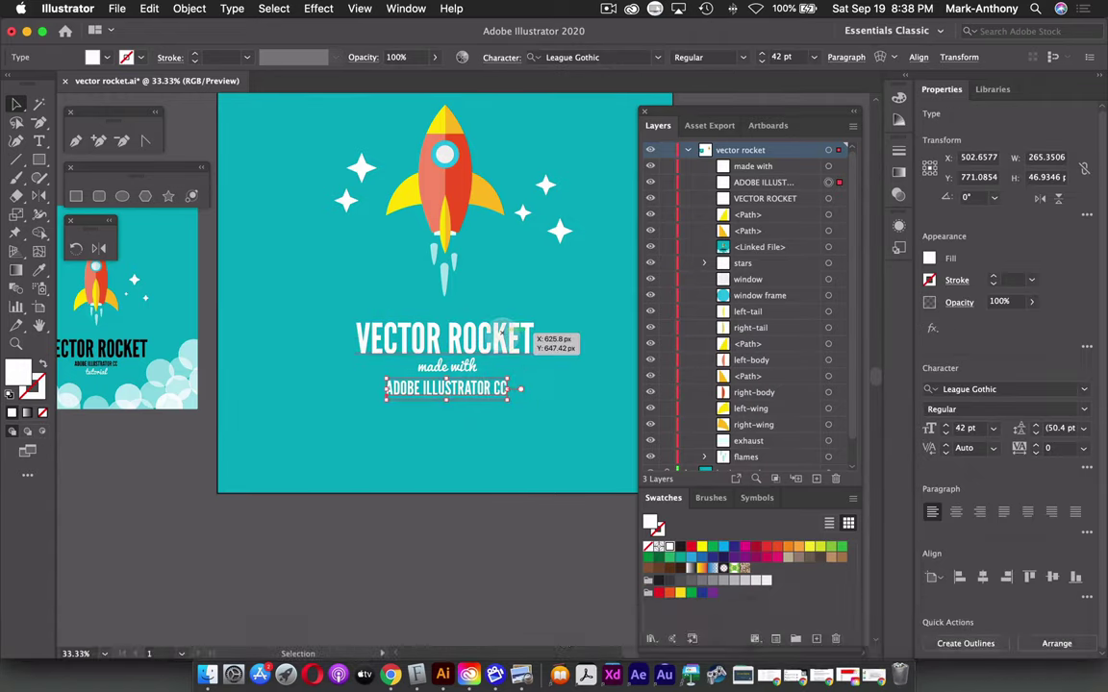
{"action": "left_click", "coordinate": [495, 332], "text": "shift"}
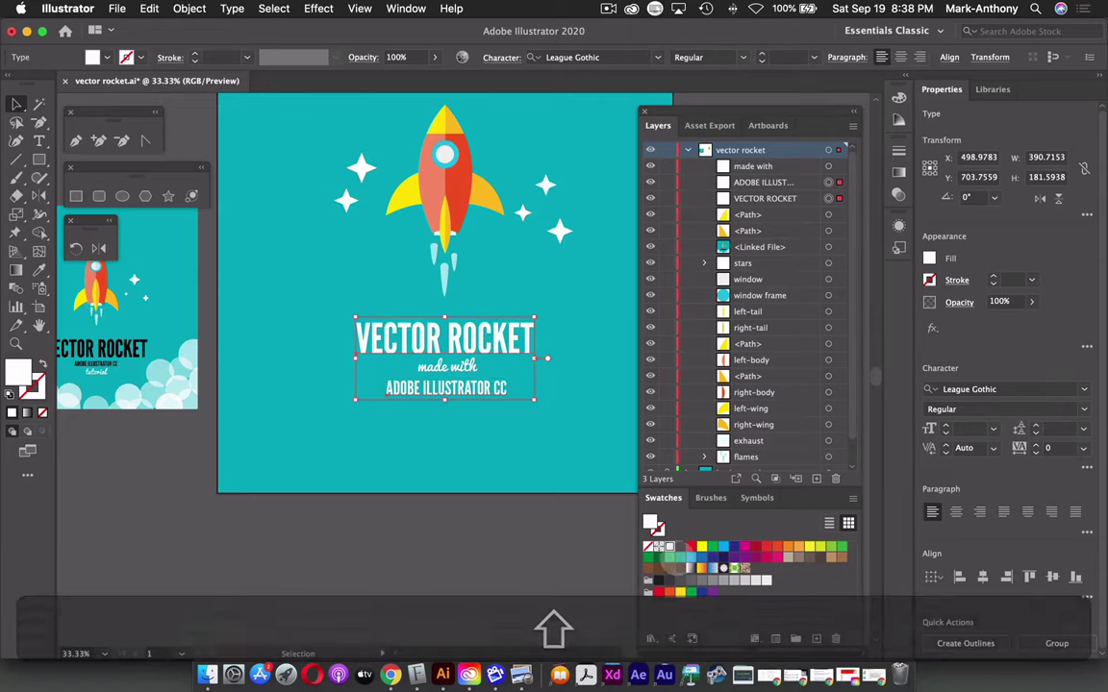
Colour the VECTOR ROCKET title and subtitle dark, then pick the Ellipse tool.
{"action": "left_click", "coordinate": [680, 546]}
{"action": "left_click", "coordinate": [532, 549]}
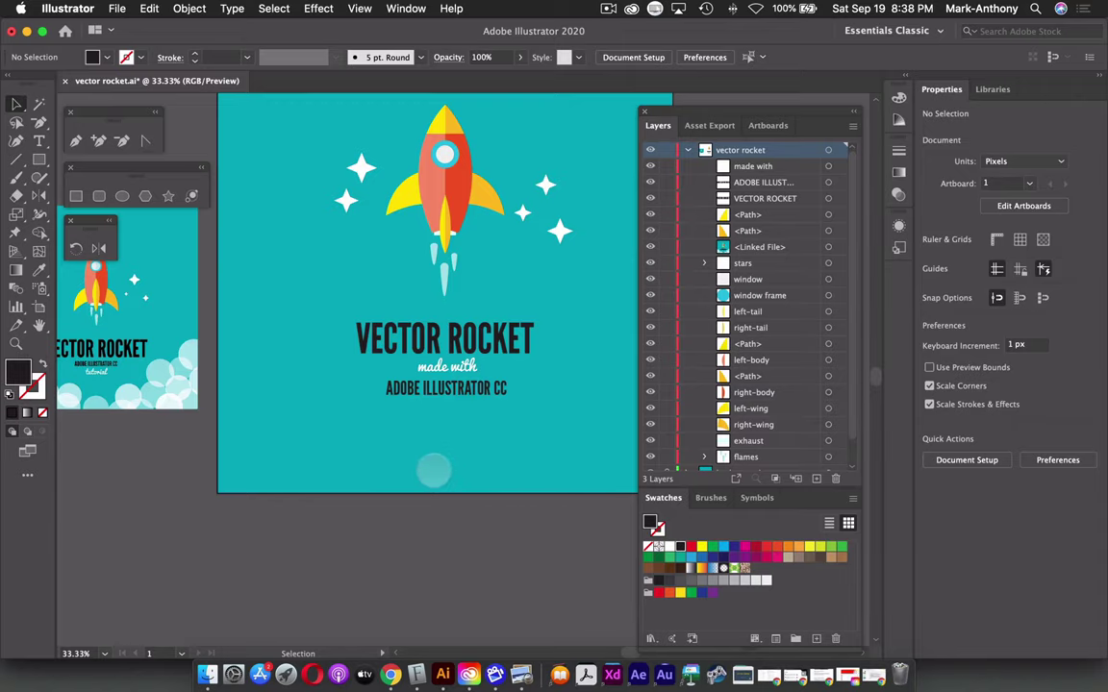
{"action": "left_click_drag", "start_coordinate": [546, 374], "coordinate": [604, 344]}
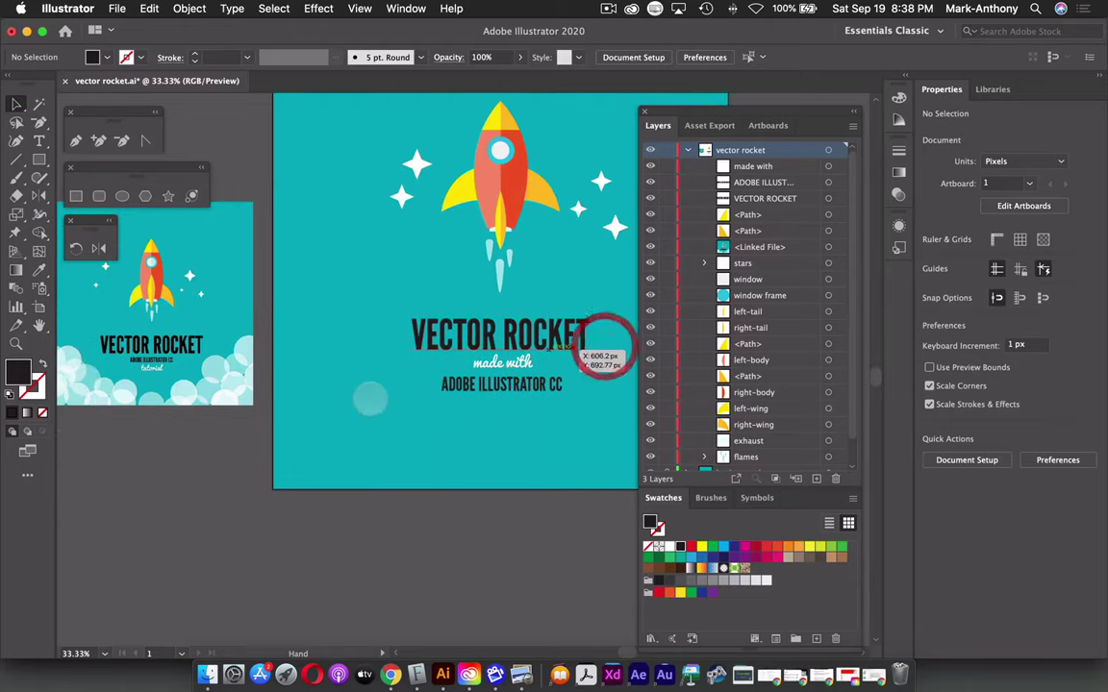
{"action": "left_click_drag", "start_coordinate": [371, 399], "coordinate": [293, 485]}
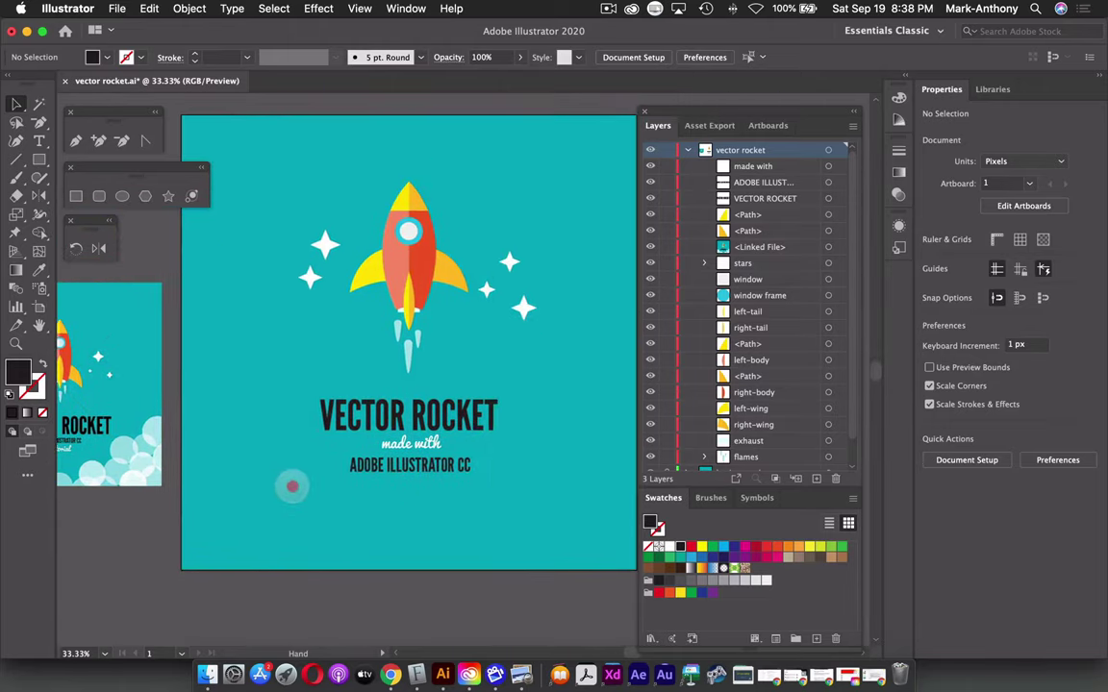
{"action": "left_click", "coordinate": [122, 196]}
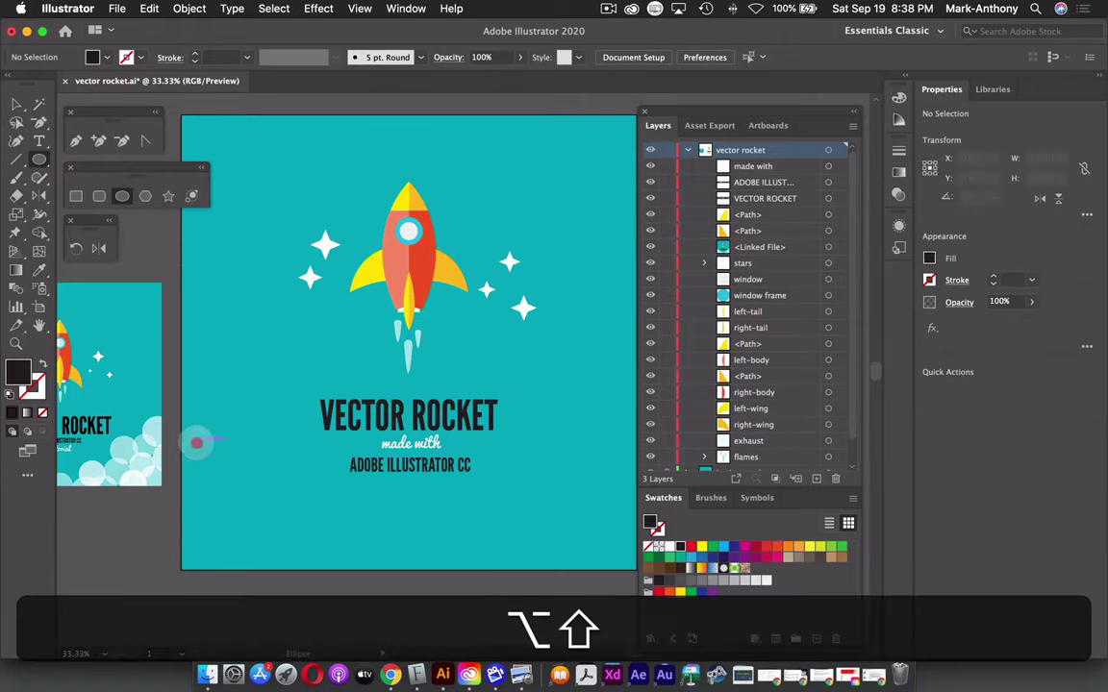
Draw a perfect circle left of the title and fill it white.
{"action": "left_click_drag", "start_coordinate": [197, 442], "coordinate": [229, 474]}
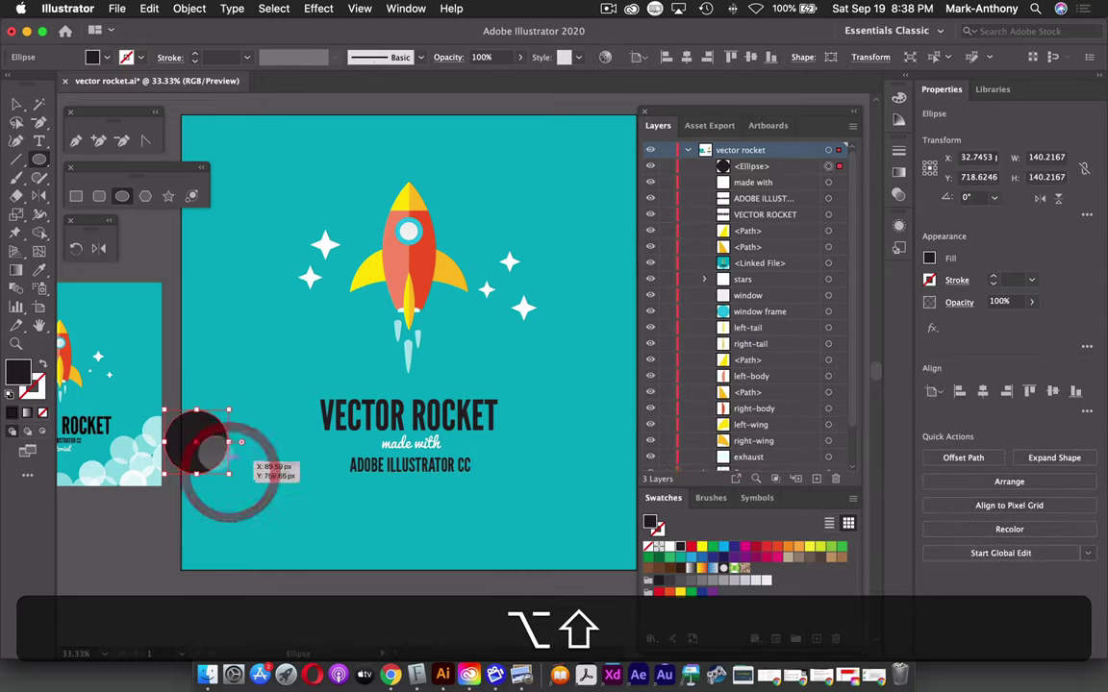
{"action": "key", "text": "v"}
{"action": "left_click_drag", "start_coordinate": [204, 430], "coordinate": [211, 427]}
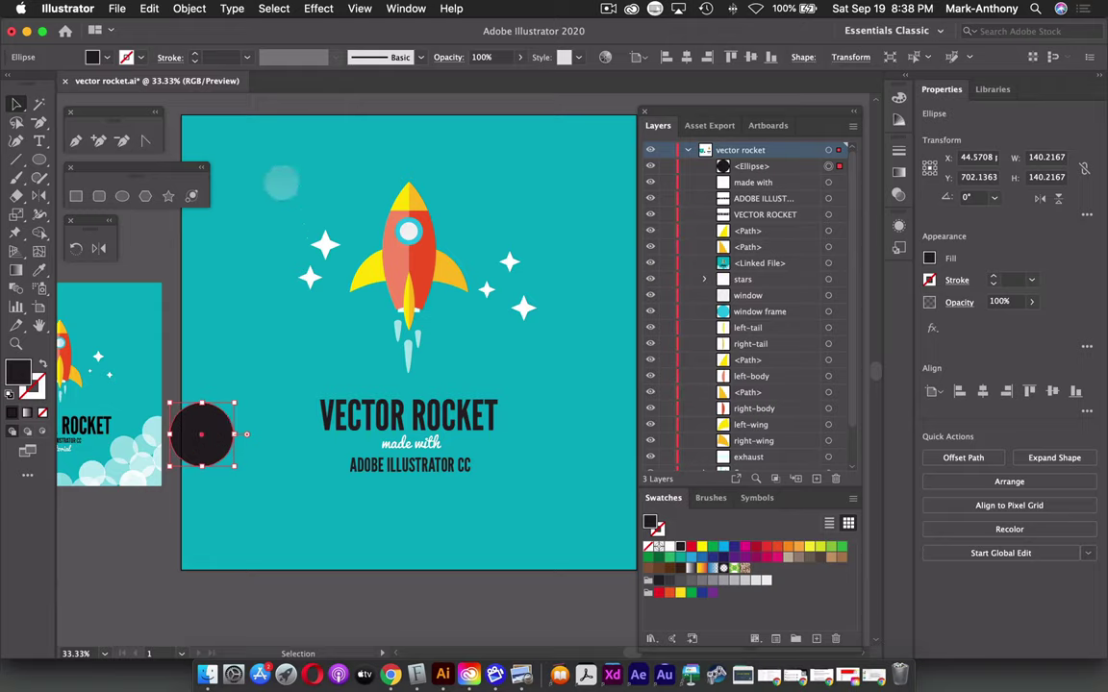
{"action": "left_click", "coordinate": [669, 546]}
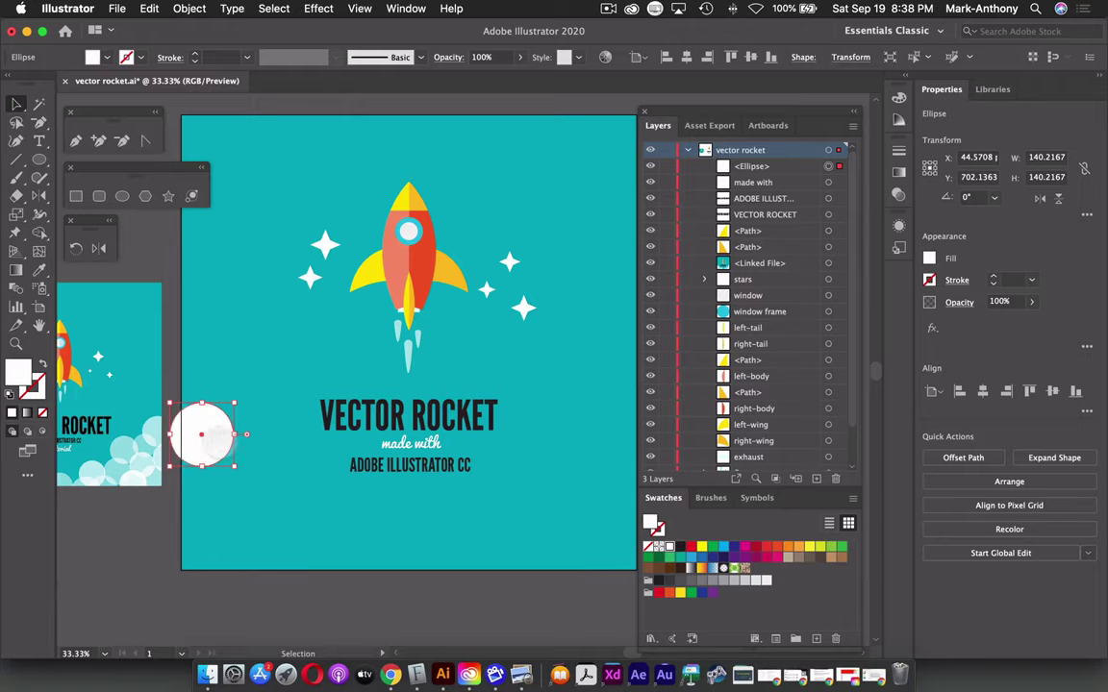
Duplicate the circle, delete the extra copies, and move the remaining white circle onto the artboard.
{"action": "left_click_drag", "start_coordinate": [204, 434], "coordinate": [292, 539]}
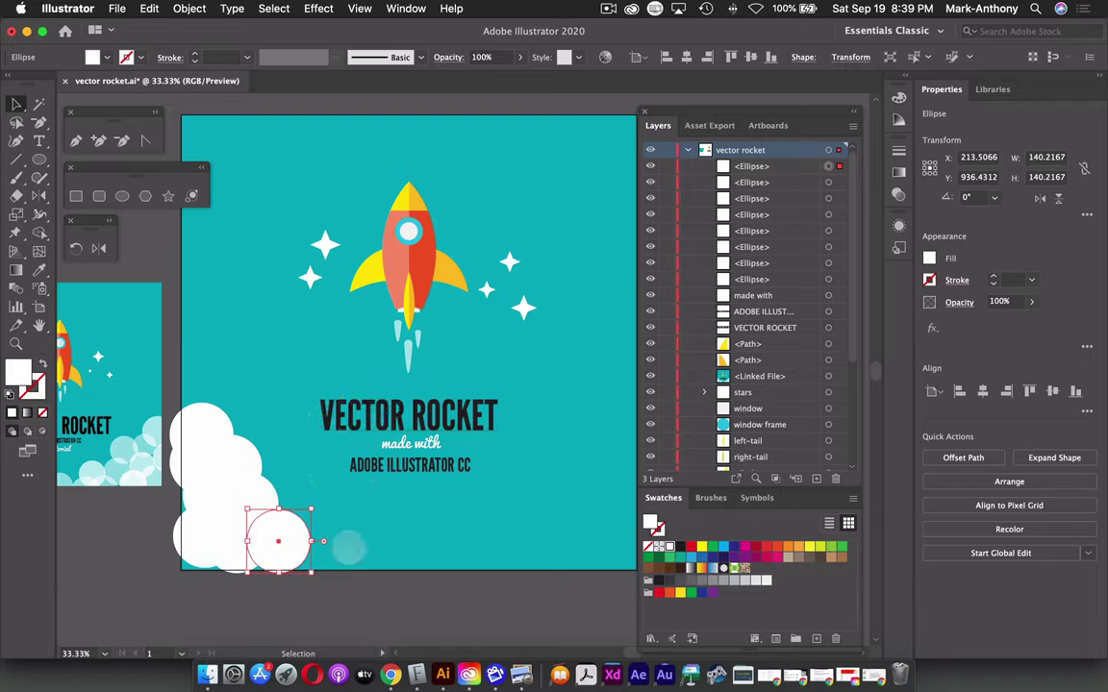
{"action": "left_click", "coordinate": [325, 587]}
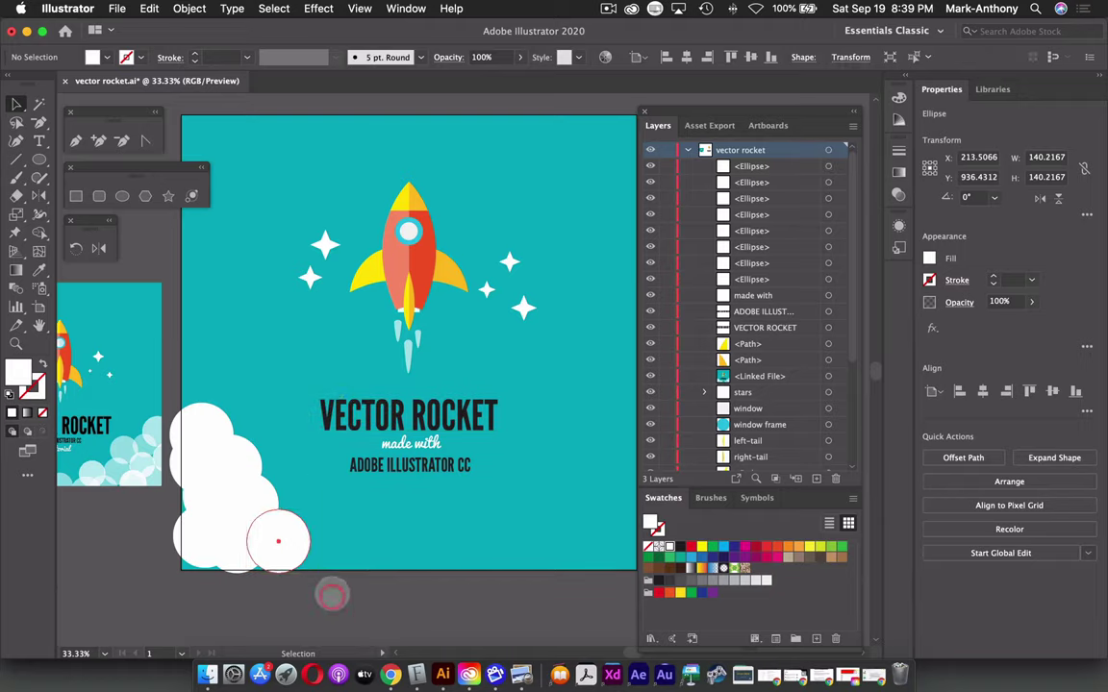
{"action": "left_click_drag", "start_coordinate": [323, 587], "coordinate": [178, 514]}
{"action": "key", "text": "BackSpace"}
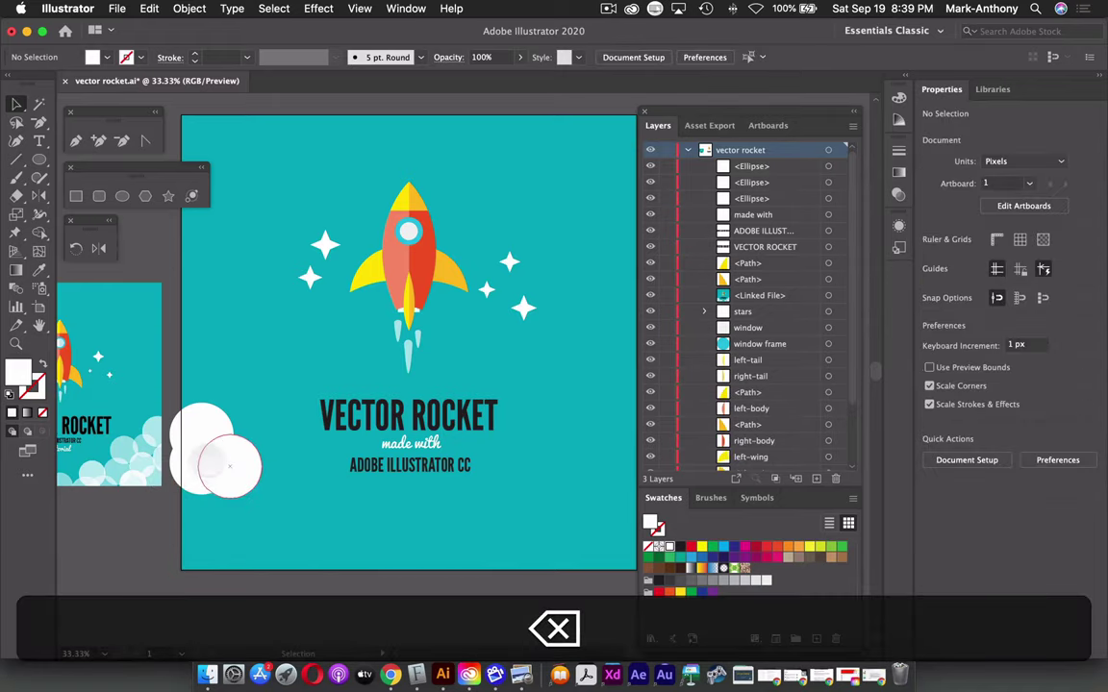
{"action": "left_click", "coordinate": [229, 467]}
{"action": "key", "text": "BackSpace"}
{"action": "left_click", "coordinate": [210, 469]}
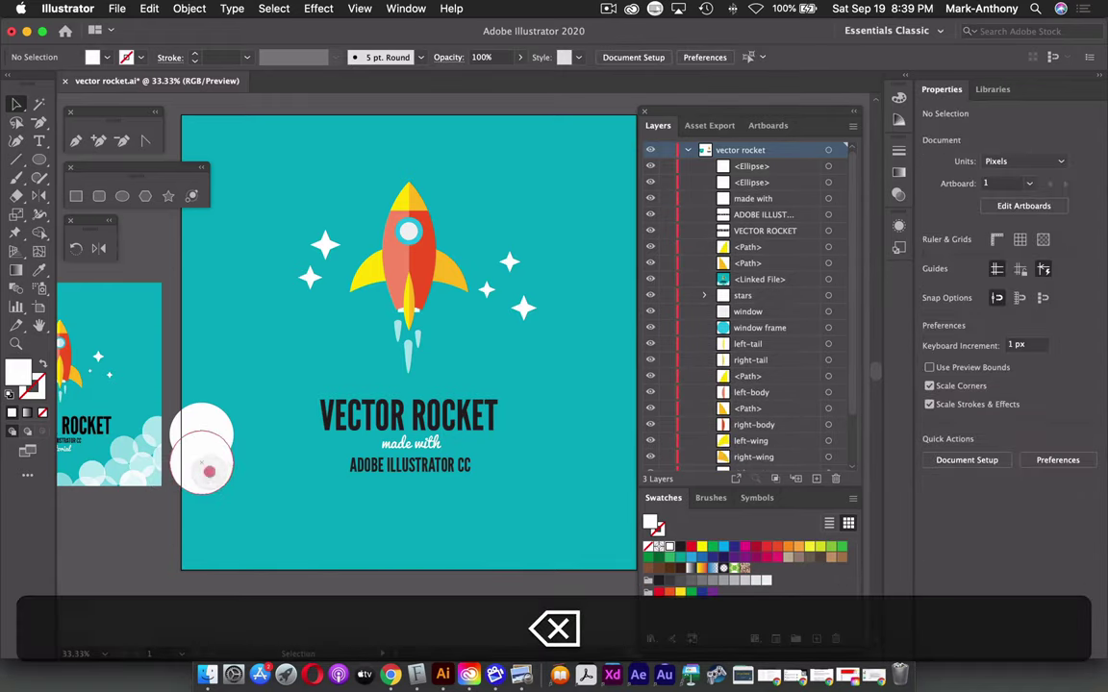
{"action": "key", "text": "BackSpace"}
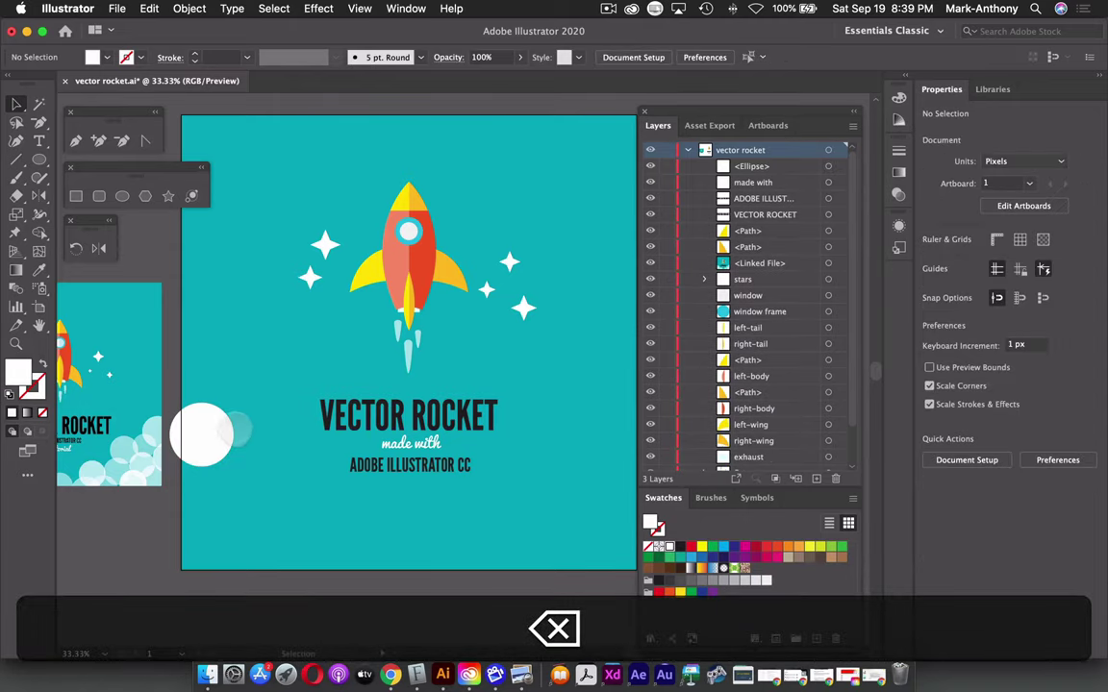
{"action": "left_click_drag", "start_coordinate": [221, 432], "coordinate": [266, 447]}
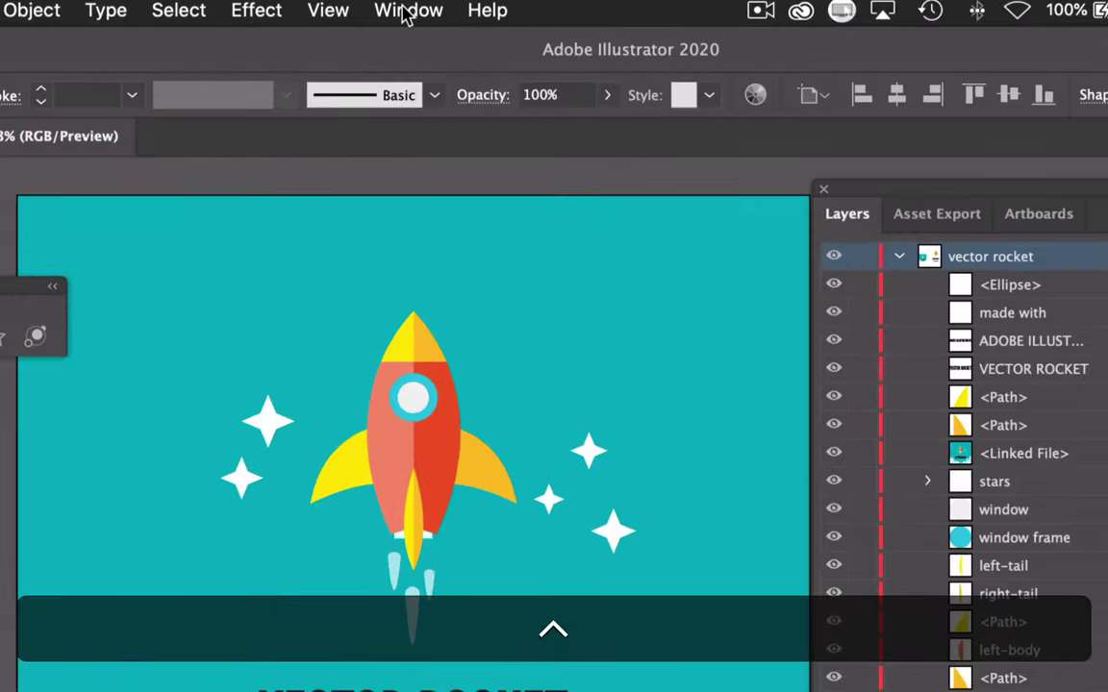
Show the Symbols panel from the Window menu and enlarge its panel group upward.
{"action": "left_click", "coordinate": [406, 9]}
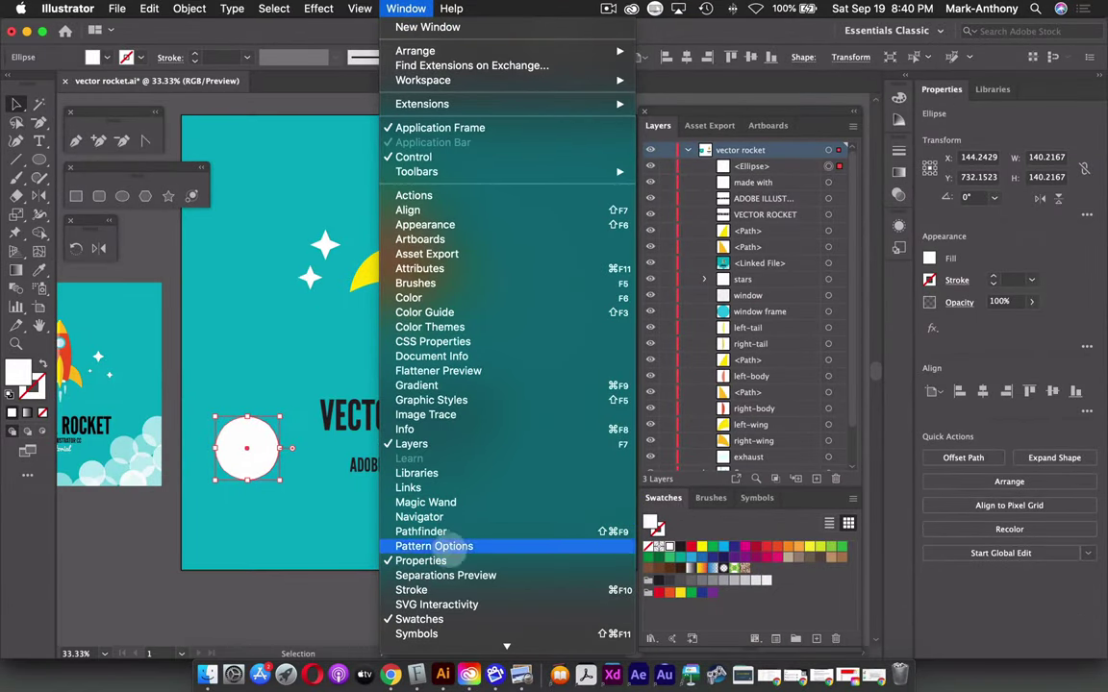
{"action": "scroll", "coordinate": [447, 589], "scroll_direction": "down", "scroll_amount": 5}
{"action": "mouse_move", "coordinate": [452, 588]}
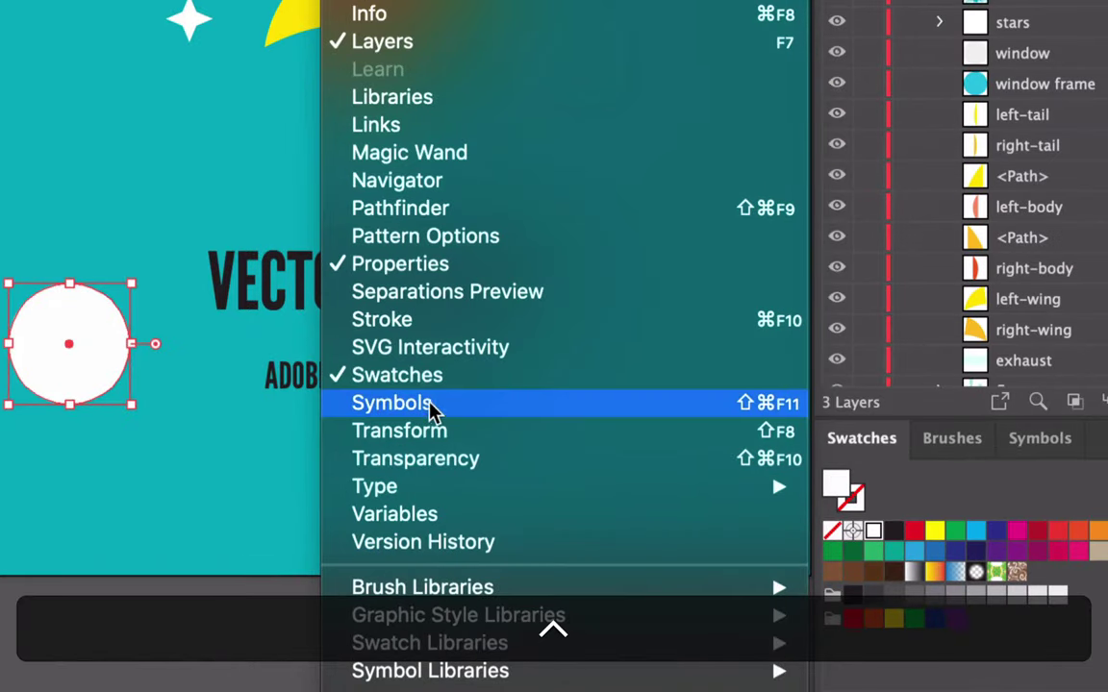
{"action": "left_click", "coordinate": [430, 405]}
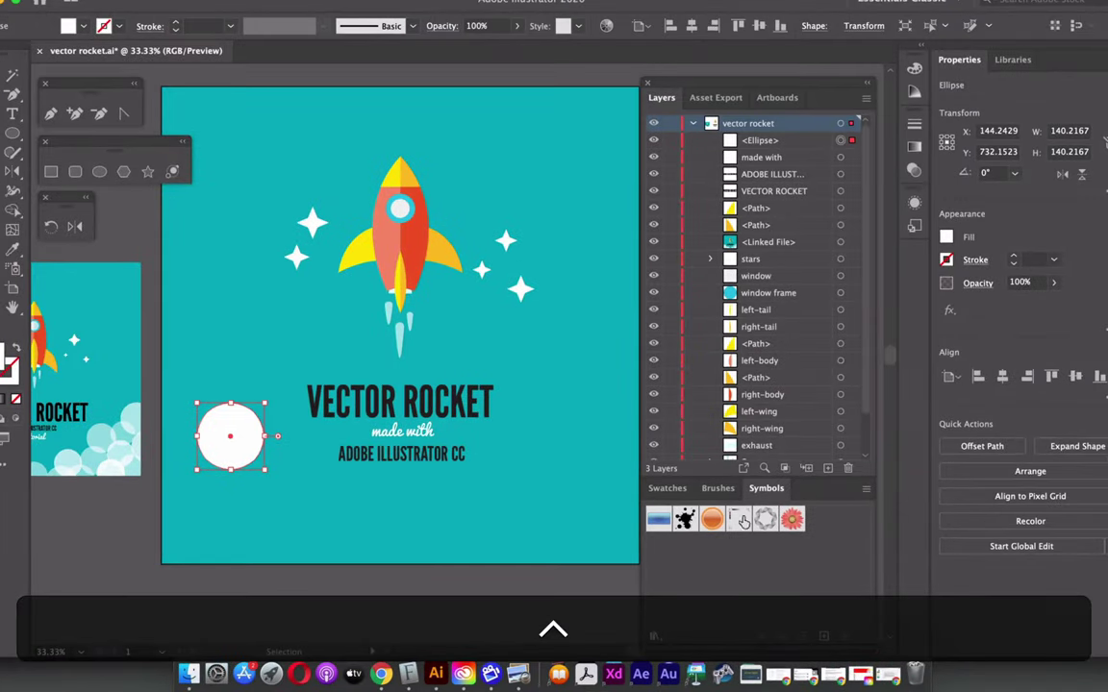
{"action": "left_click_drag", "start_coordinate": [739, 472], "coordinate": [740, 275]}
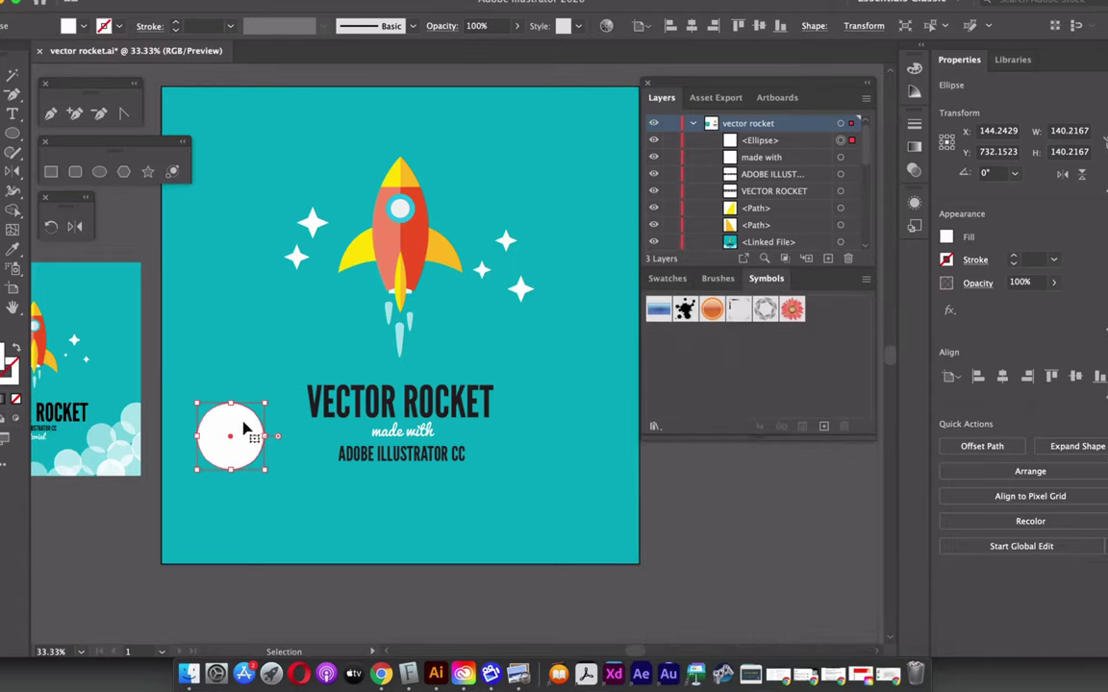
Save the white circle as a symbol named 'cloud/smoke' and delete its artboard instance.
{"action": "left_click_drag", "start_coordinate": [241, 428], "coordinate": [728, 368]}
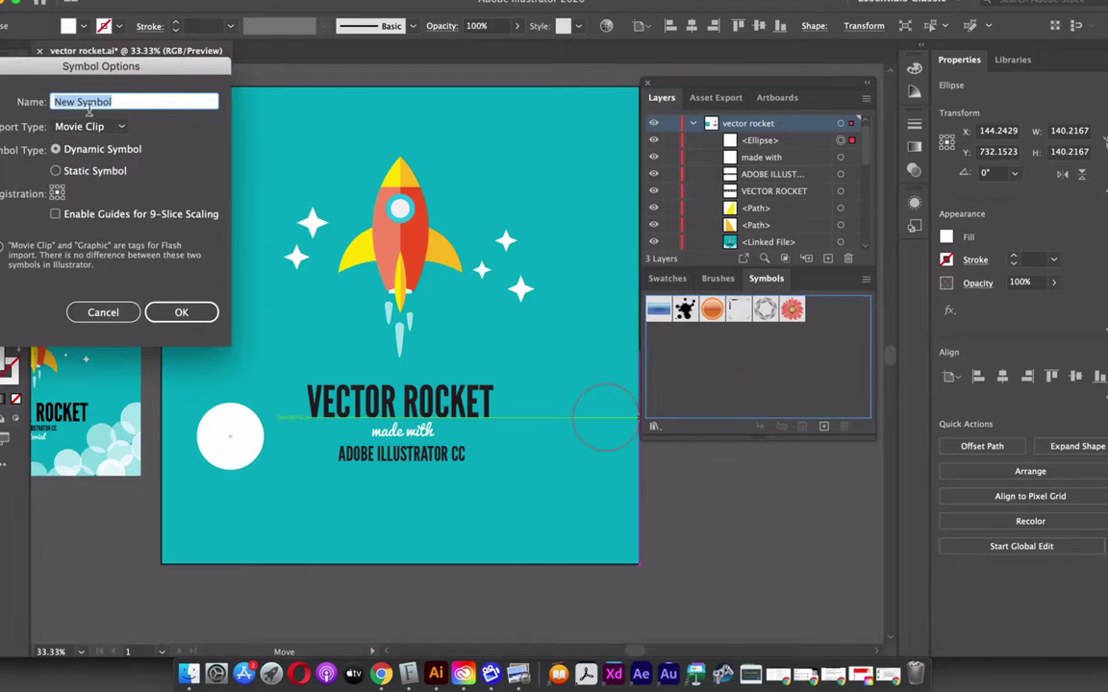
{"action": "left_click_drag", "start_coordinate": [135, 63], "coordinate": [472, 115]}
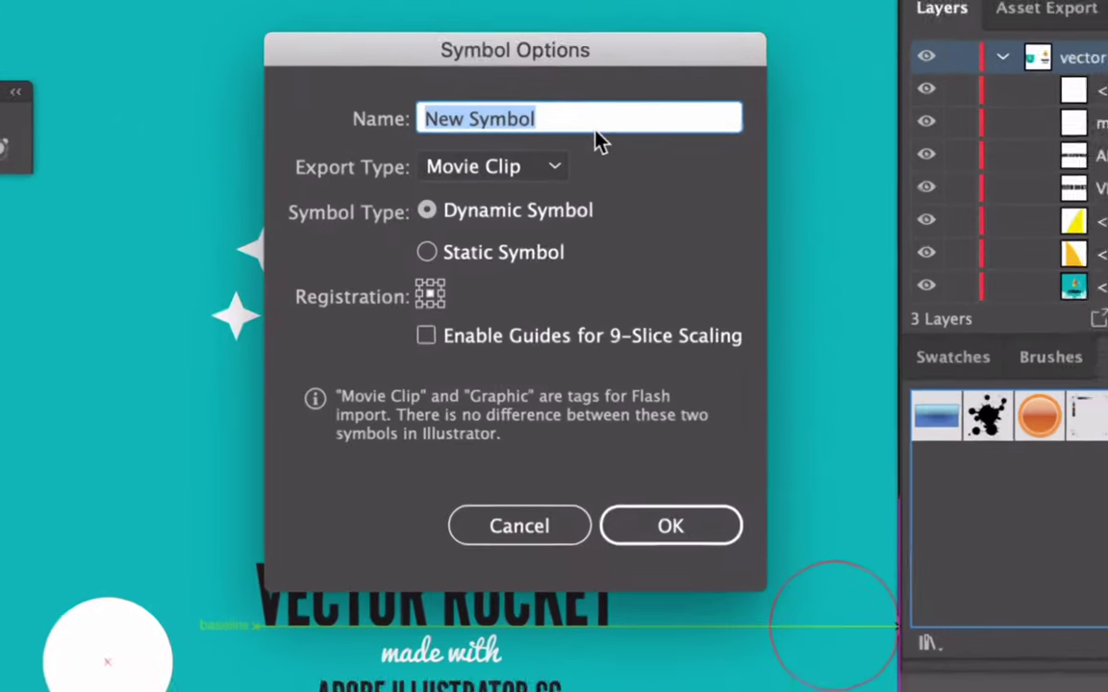
{"action": "type", "text": "clou"}
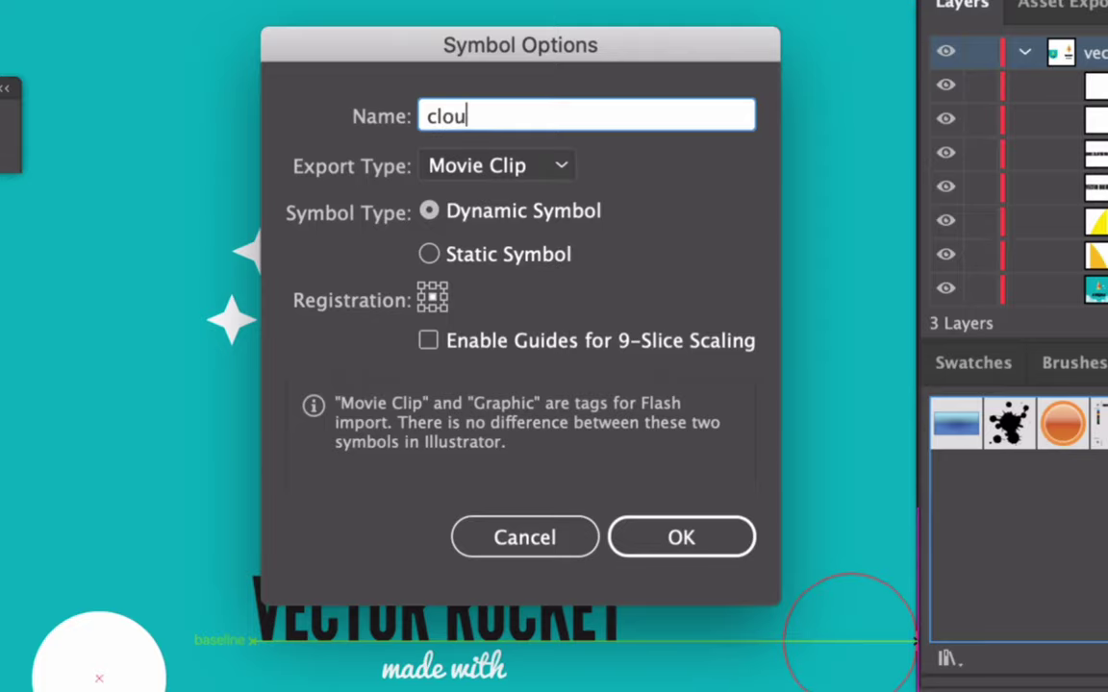
{"action": "type", "text": "d/smoke"}
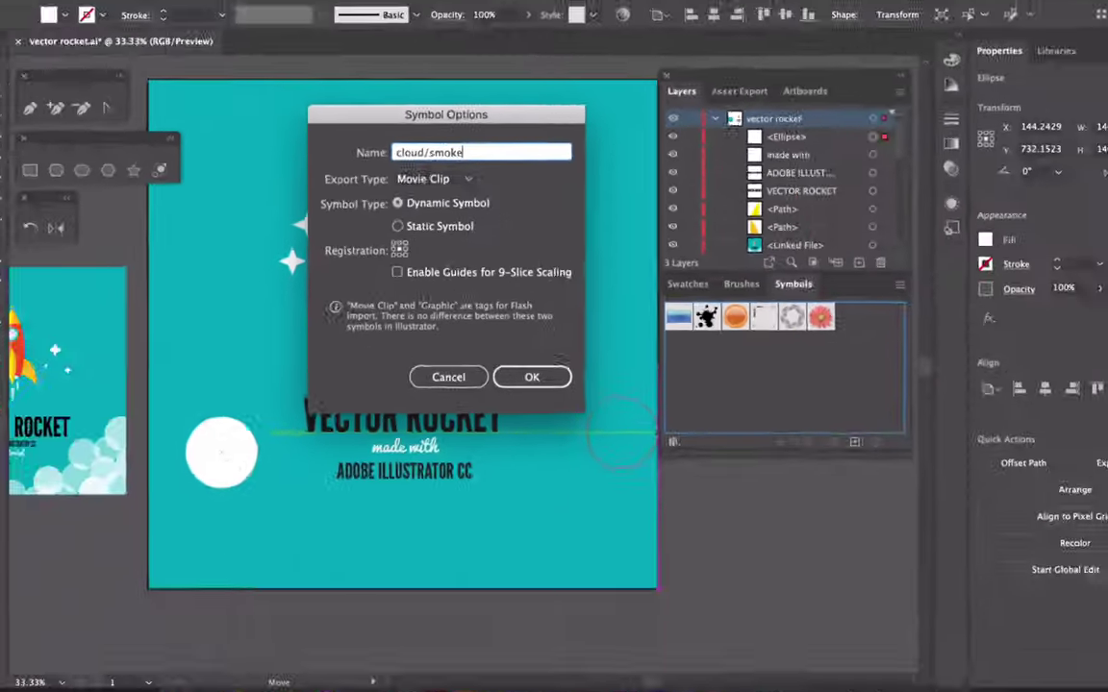
{"action": "key", "text": "Return"}
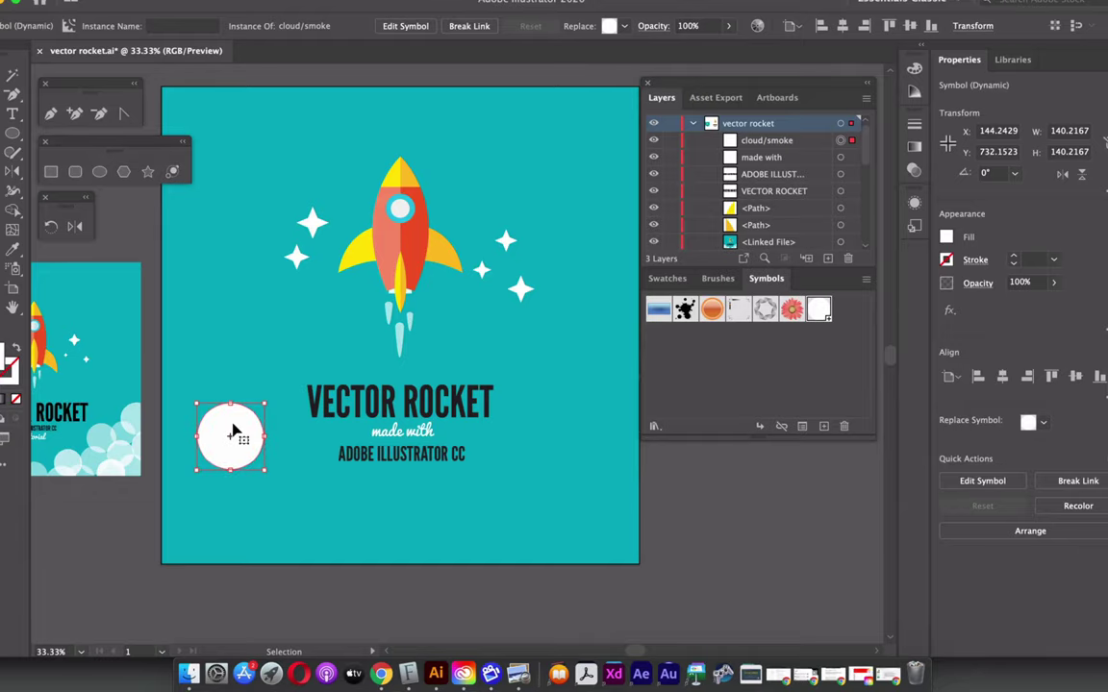
{"action": "key", "text": "BackSpace"}
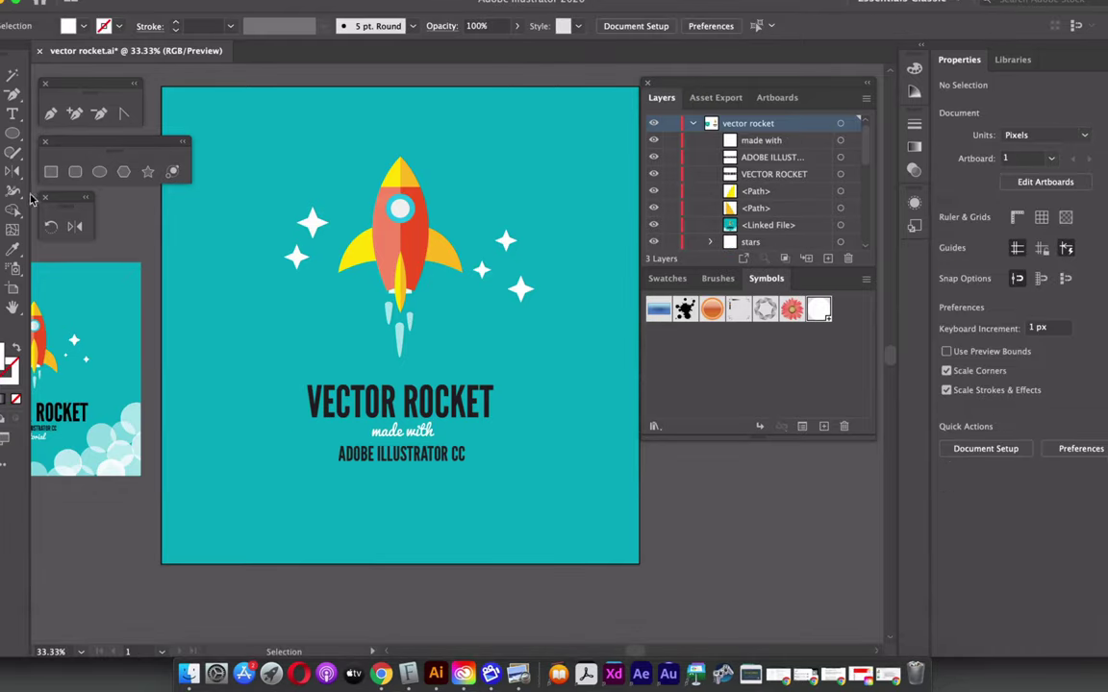
{"action": "key", "text": "ctrl"}
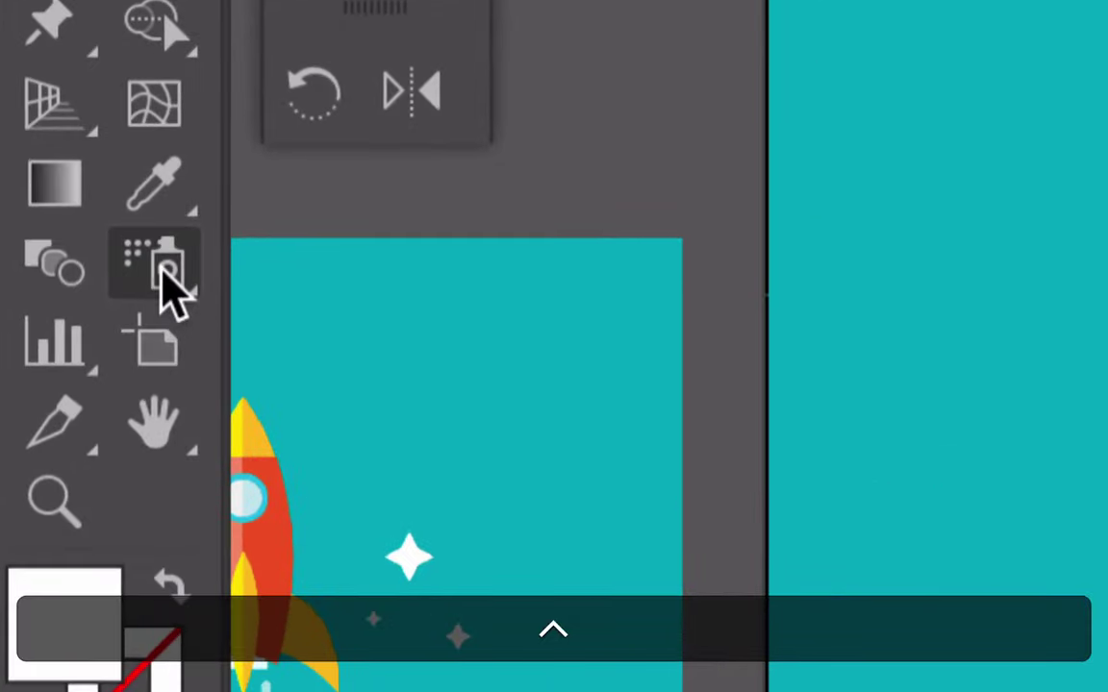
Open the Symbol Sprayer tool flyout showing all symbolism tools.
{"action": "left_click", "coordinate": [95, 277]}
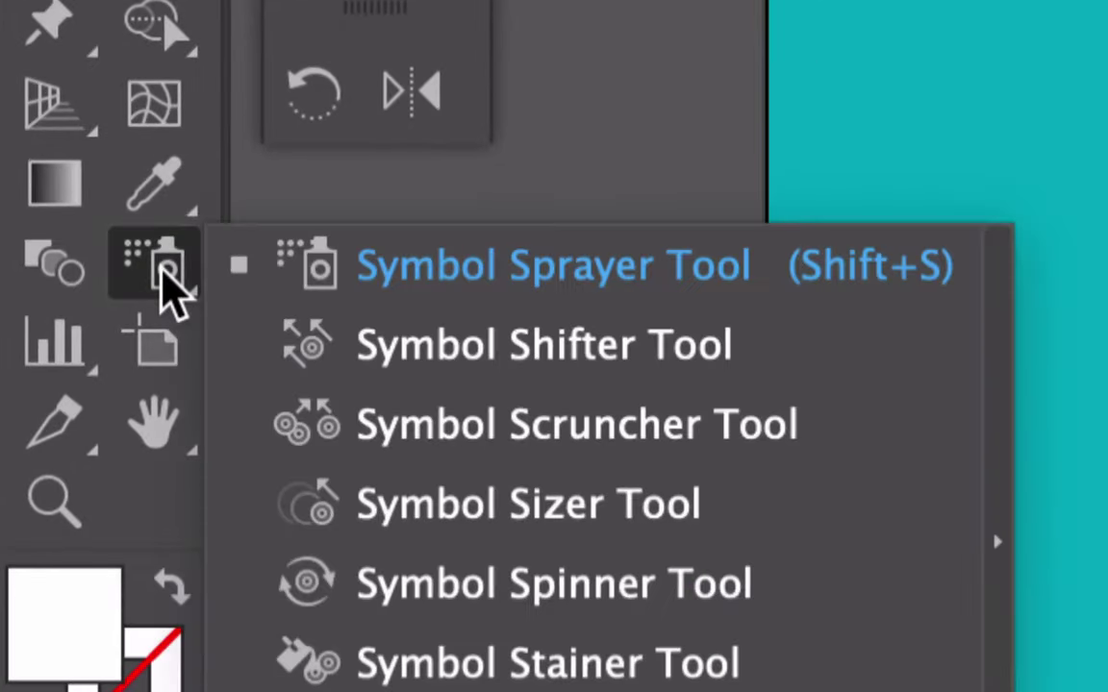
{"action": "key", "text": "ctrl"}
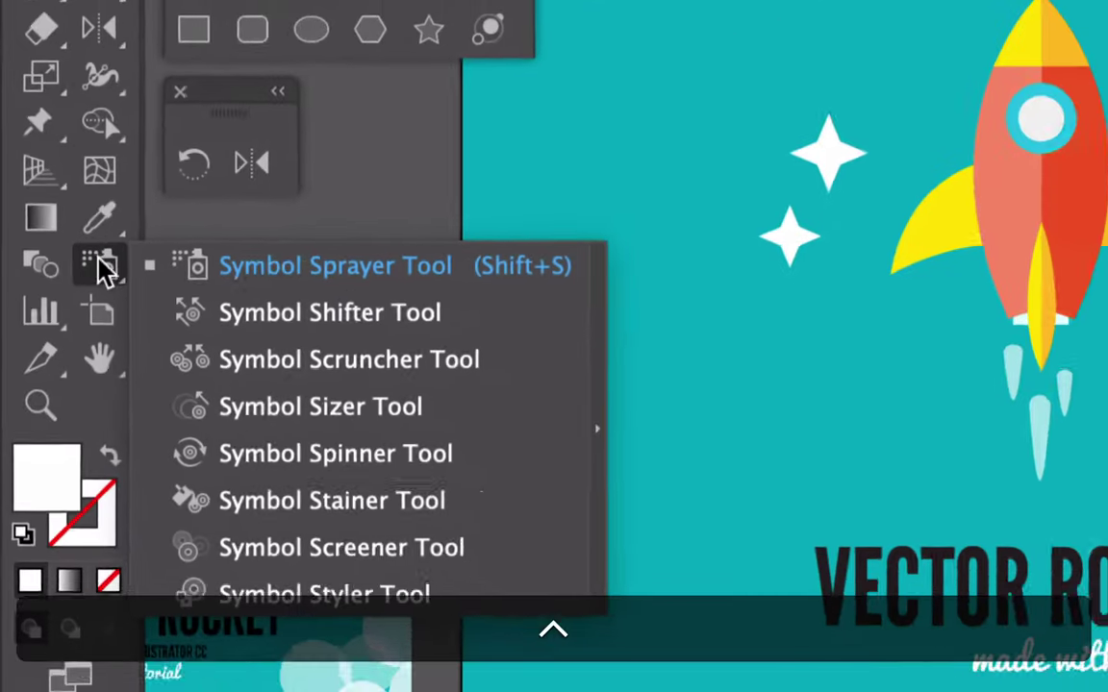
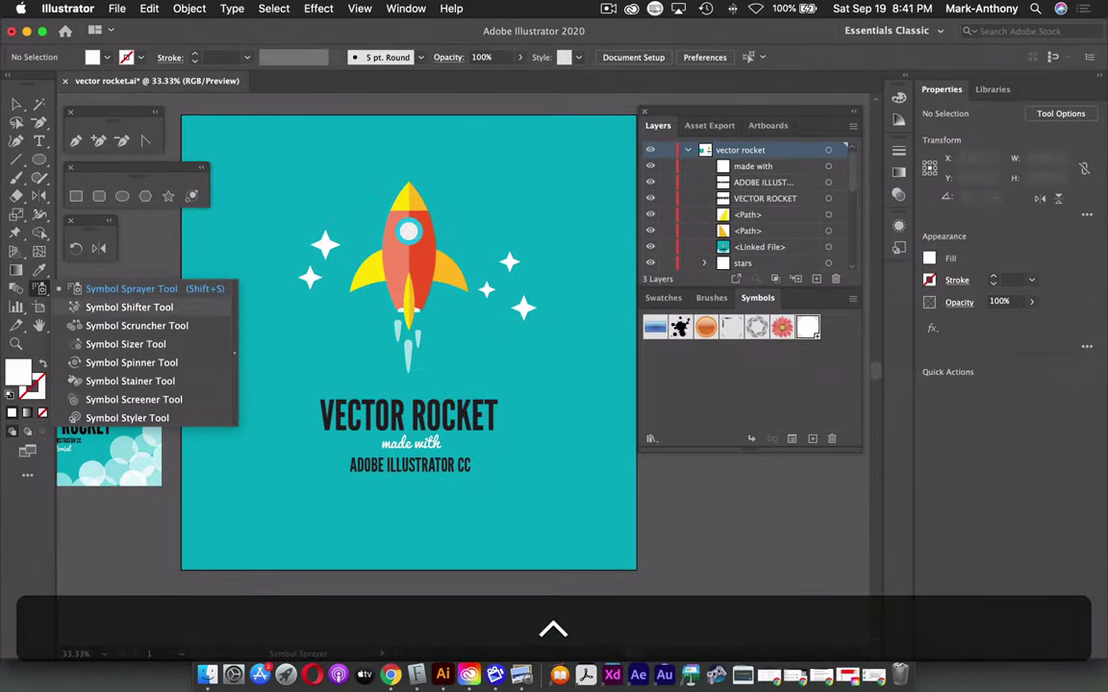
Spray white cloud symbols with the Symbol Sprayer in several strokes along the artboard bottom.
{"action": "left_click", "coordinate": [130, 289]}
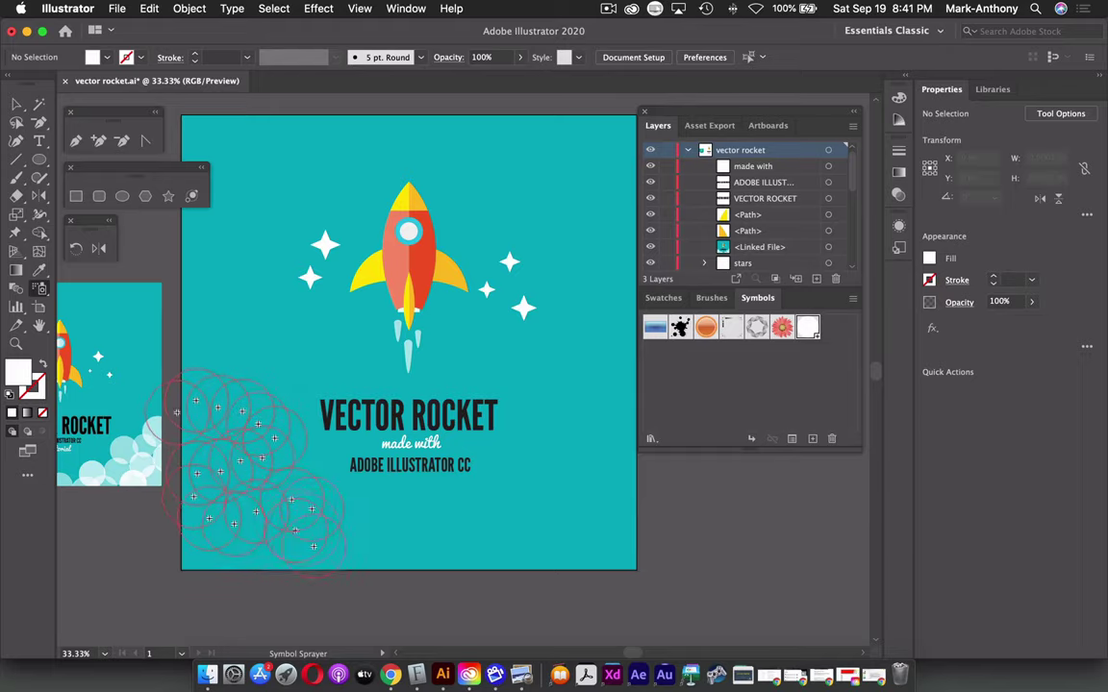
{"action": "mouse_move", "coordinate": [240, 461]}
{"action": "left_mouse_down"}
{"action": "mouse_move", "coordinate": [279, 509]}
{"action": "mouse_move", "coordinate": [385, 534]}
{"action": "mouse_move", "coordinate": [510, 519]}
{"action": "mouse_move", "coordinate": [553, 452]}
{"action": "mouse_move", "coordinate": [500, 393]}
{"action": "mouse_move", "coordinate": [525, 489]}
{"action": "mouse_move", "coordinate": [575, 489]}
{"action": "mouse_move", "coordinate": [556, 520]}
{"action": "left_mouse_up"}
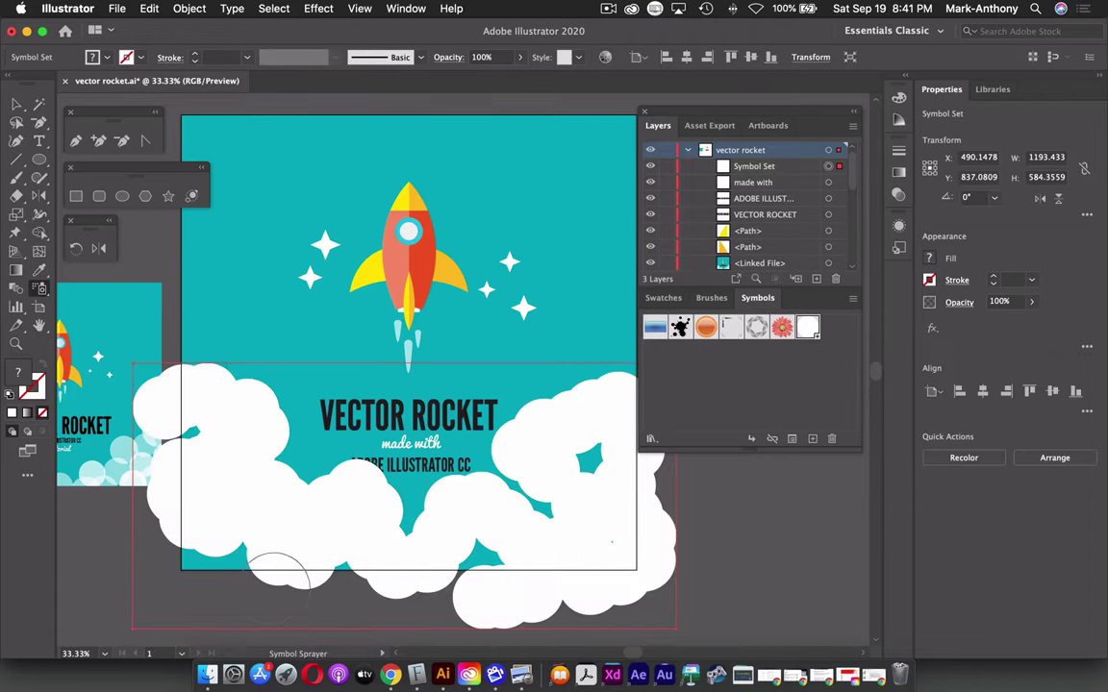
{"action": "mouse_move", "coordinate": [519, 424]}
{"action": "left_mouse_down"}
{"action": "mouse_move", "coordinate": [481, 462]}
{"action": "mouse_move", "coordinate": [365, 519]}
{"action": "mouse_move", "coordinate": [178, 577]}
{"action": "mouse_move", "coordinate": [198, 557]}
{"action": "left_mouse_up"}
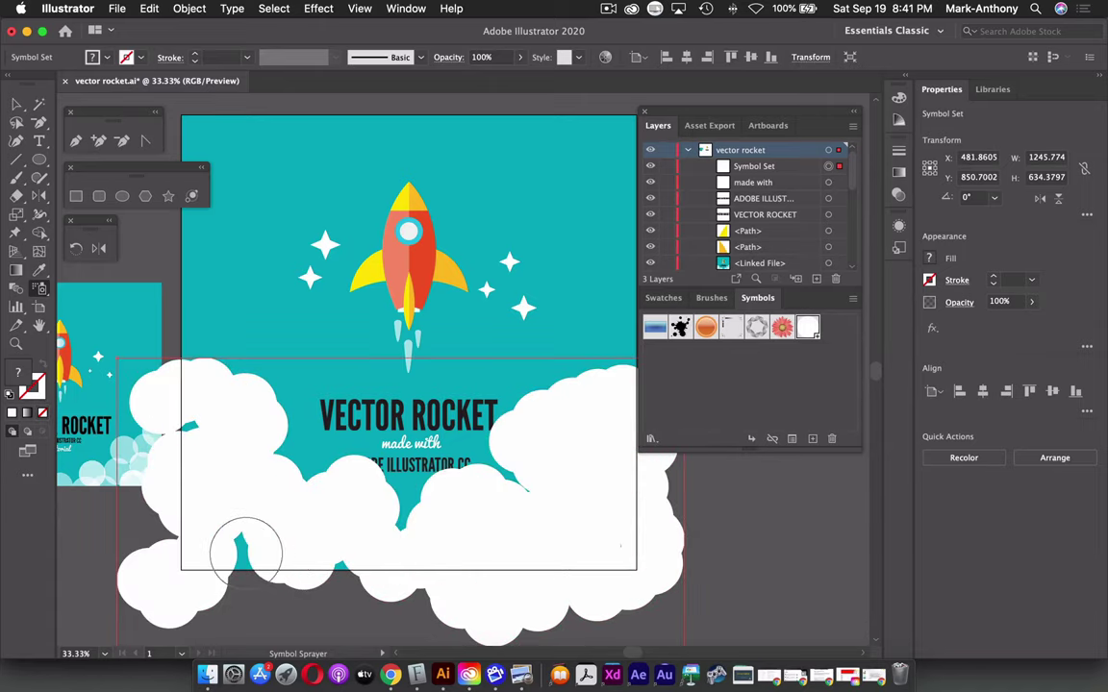
{"action": "left_click_drag", "start_coordinate": [247, 618], "coordinate": [269, 601]}
{"action": "mouse_move", "coordinate": [334, 564]}
{"action": "left_mouse_down"}
{"action": "mouse_move", "coordinate": [383, 602]}
{"action": "mouse_move", "coordinate": [452, 548]}
{"action": "left_mouse_up"}
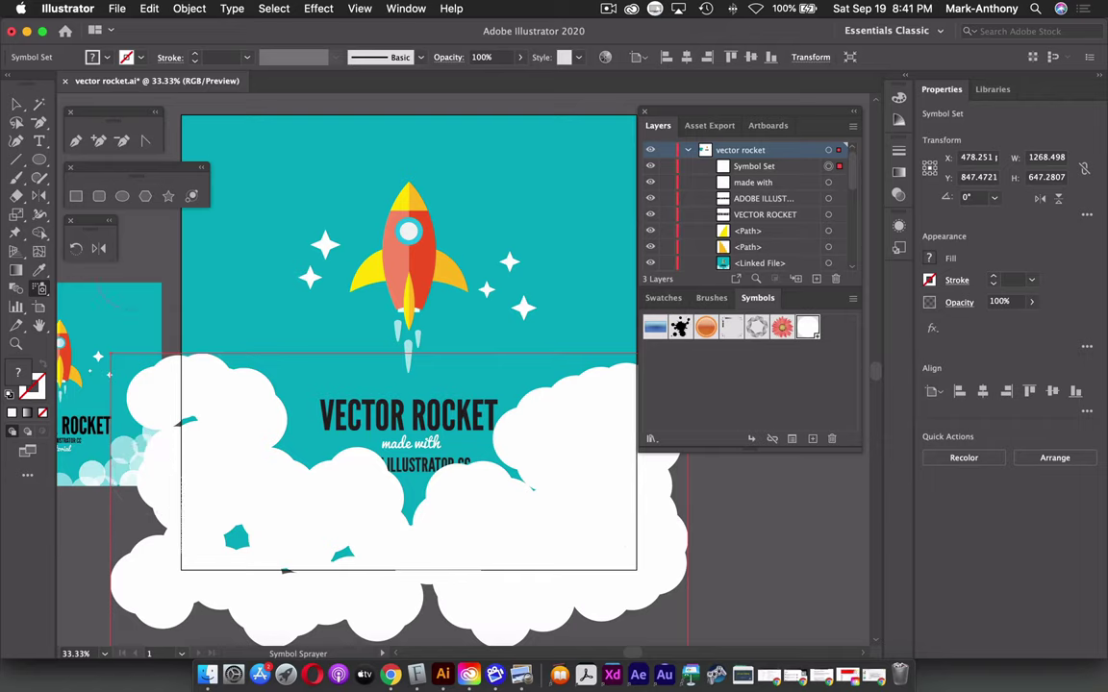
Tear off the symbolism tools flyout into a floating panel and move it aside.
{"action": "left_click", "coordinate": [40, 288]}
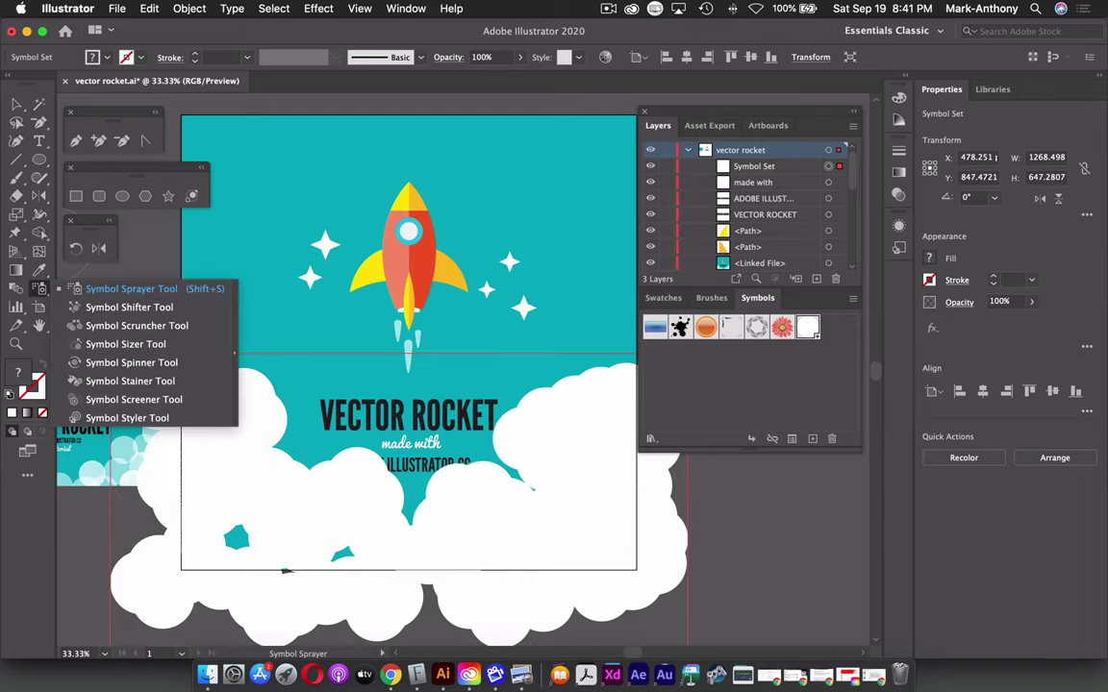
{"action": "left_click", "coordinate": [235, 314]}
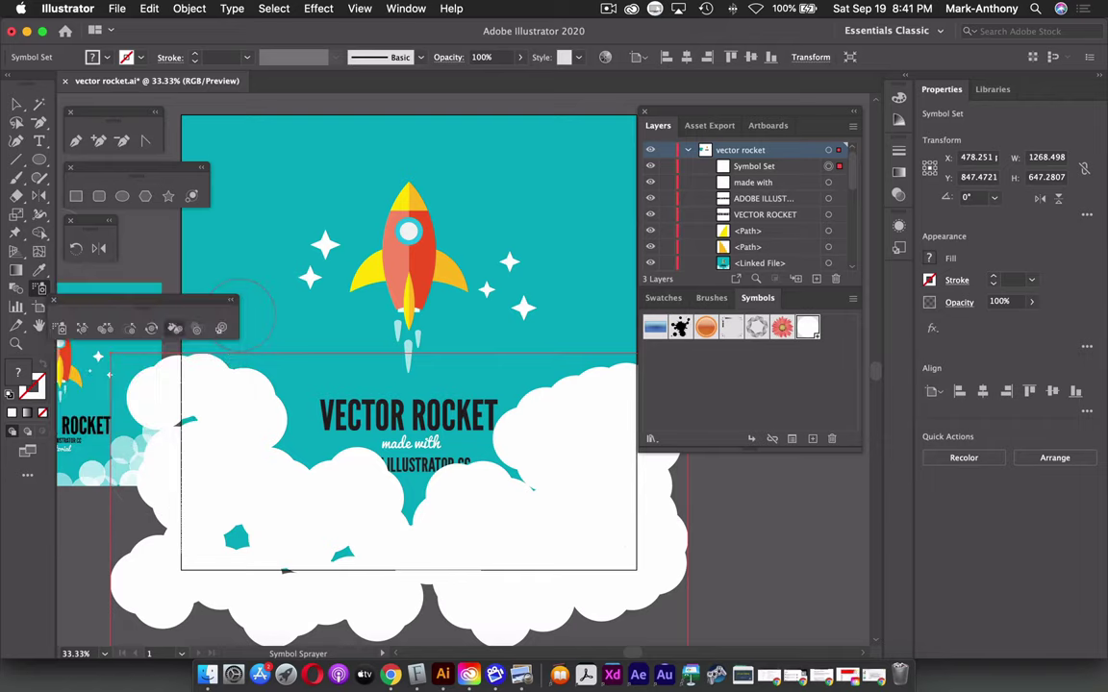
{"action": "left_click_drag", "start_coordinate": [144, 300], "coordinate": [169, 276]}
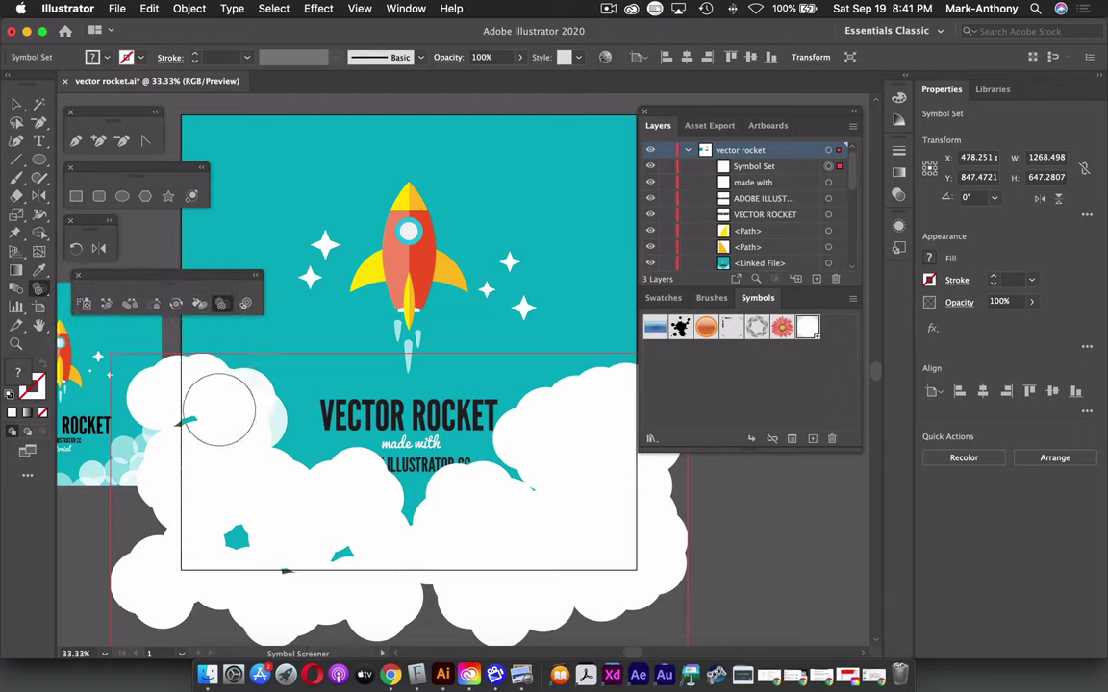
Fade the clouds with the Symbol Screener, around the title text and along the bottom.
{"action": "mouse_move", "coordinate": [217, 401]}
{"action": "left_mouse_down"}
{"action": "mouse_move", "coordinate": [196, 455]}
{"action": "mouse_move", "coordinate": [227, 494]}
{"action": "mouse_move", "coordinate": [260, 481]}
{"action": "mouse_move", "coordinate": [217, 514]}
{"action": "mouse_move", "coordinate": [217, 537]}
{"action": "mouse_move", "coordinate": [273, 519]}
{"action": "mouse_move", "coordinate": [280, 537]}
{"action": "mouse_move", "coordinate": [252, 568]}
{"action": "mouse_move", "coordinate": [161, 580]}
{"action": "mouse_move", "coordinate": [162, 505]}
{"action": "mouse_move", "coordinate": [327, 505]}
{"action": "mouse_move", "coordinate": [308, 505]}
{"action": "mouse_move", "coordinate": [274, 461]}
{"action": "mouse_move", "coordinate": [182, 389]}
{"action": "mouse_move", "coordinate": [284, 537]}
{"action": "mouse_move", "coordinate": [346, 490]}
{"action": "mouse_move", "coordinate": [340, 546]}
{"action": "mouse_move", "coordinate": [308, 569]}
{"action": "mouse_move", "coordinate": [352, 582]}
{"action": "mouse_move", "coordinate": [385, 540]}
{"action": "mouse_move", "coordinate": [417, 566]}
{"action": "mouse_move", "coordinate": [444, 525]}
{"action": "mouse_move", "coordinate": [489, 496]}
{"action": "mouse_move", "coordinate": [497, 517]}
{"action": "mouse_move", "coordinate": [464, 564]}
{"action": "mouse_move", "coordinate": [474, 589]}
{"action": "mouse_move", "coordinate": [380, 598]}
{"action": "mouse_move", "coordinate": [524, 594]}
{"action": "mouse_move", "coordinate": [562, 475]}
{"action": "mouse_move", "coordinate": [513, 451]}
{"action": "mouse_move", "coordinate": [536, 417]}
{"action": "mouse_move", "coordinate": [602, 396]}
{"action": "mouse_move", "coordinate": [609, 441]}
{"action": "mouse_move", "coordinate": [591, 451]}
{"action": "mouse_move", "coordinate": [602, 467]}
{"action": "mouse_move", "coordinate": [587, 494]}
{"action": "mouse_move", "coordinate": [639, 470]}
{"action": "mouse_move", "coordinate": [618, 426]}
{"action": "mouse_move", "coordinate": [637, 462]}
{"action": "mouse_move", "coordinate": [618, 527]}
{"action": "mouse_move", "coordinate": [585, 539]}
{"action": "mouse_move", "coordinate": [570, 571]}
{"action": "left_mouse_up"}
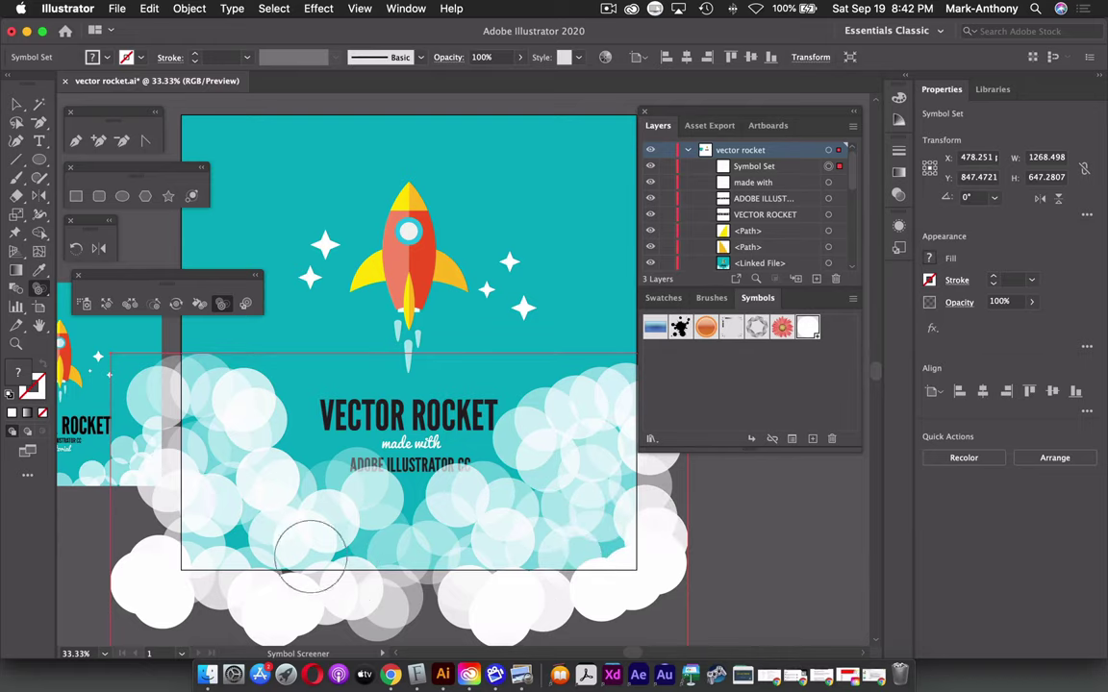
{"action": "key", "text": "alt"}
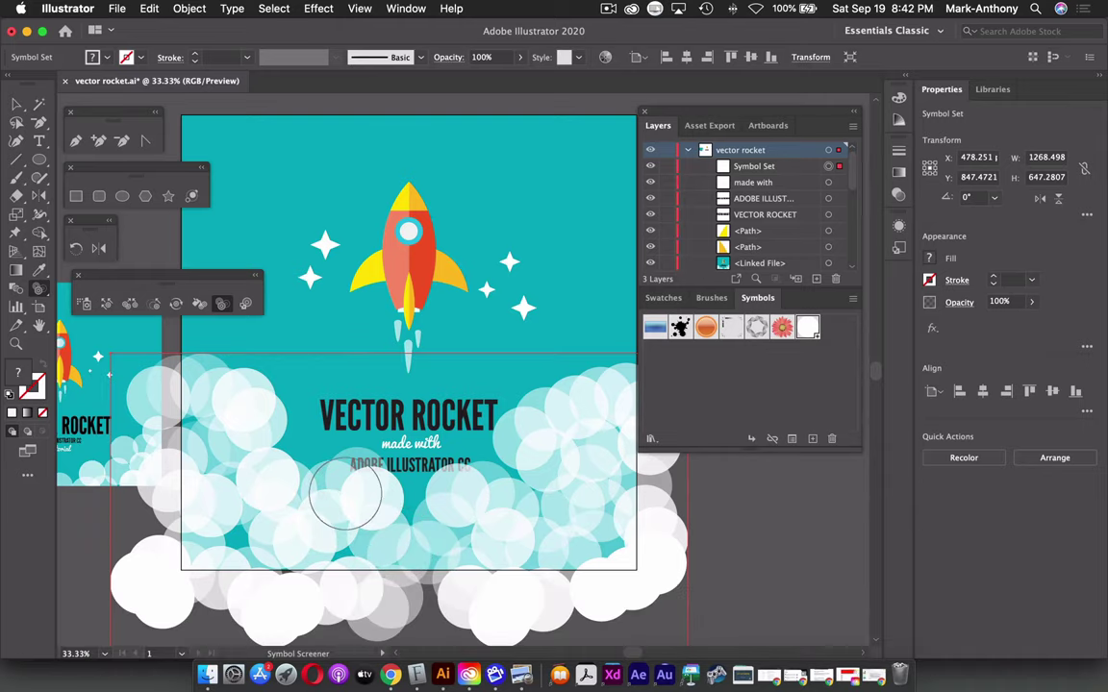
{"action": "mouse_move", "coordinate": [423, 500]}
{"action": "left_mouse_down"}
{"action": "mouse_move", "coordinate": [361, 476]}
{"action": "mouse_move", "coordinate": [356, 486]}
{"action": "left_mouse_up"}
{"action": "mouse_move", "coordinate": [274, 574]}
{"action": "left_mouse_down"}
{"action": "mouse_move", "coordinate": [447, 414]}
{"action": "mouse_move", "coordinate": [505, 396]}
{"action": "left_mouse_up"}
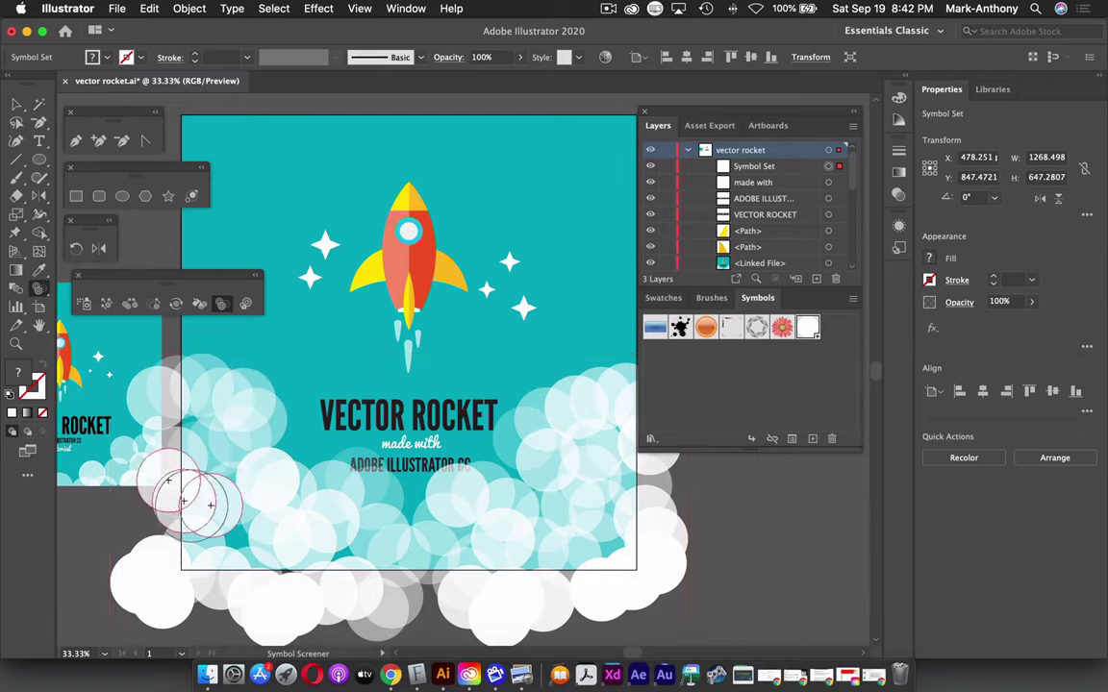
{"action": "mouse_move", "coordinate": [154, 592]}
{"action": "left_mouse_down"}
{"action": "mouse_move", "coordinate": [288, 602]}
{"action": "mouse_move", "coordinate": [507, 595]}
{"action": "mouse_move", "coordinate": [464, 574]}
{"action": "mouse_move", "coordinate": [540, 577]}
{"action": "mouse_move", "coordinate": [434, 585]}
{"action": "mouse_move", "coordinate": [547, 587]}
{"action": "mouse_move", "coordinate": [629, 574]}
{"action": "mouse_move", "coordinate": [659, 546]}
{"action": "mouse_move", "coordinate": [643, 466]}
{"action": "mouse_move", "coordinate": [594, 395]}
{"action": "left_mouse_up"}
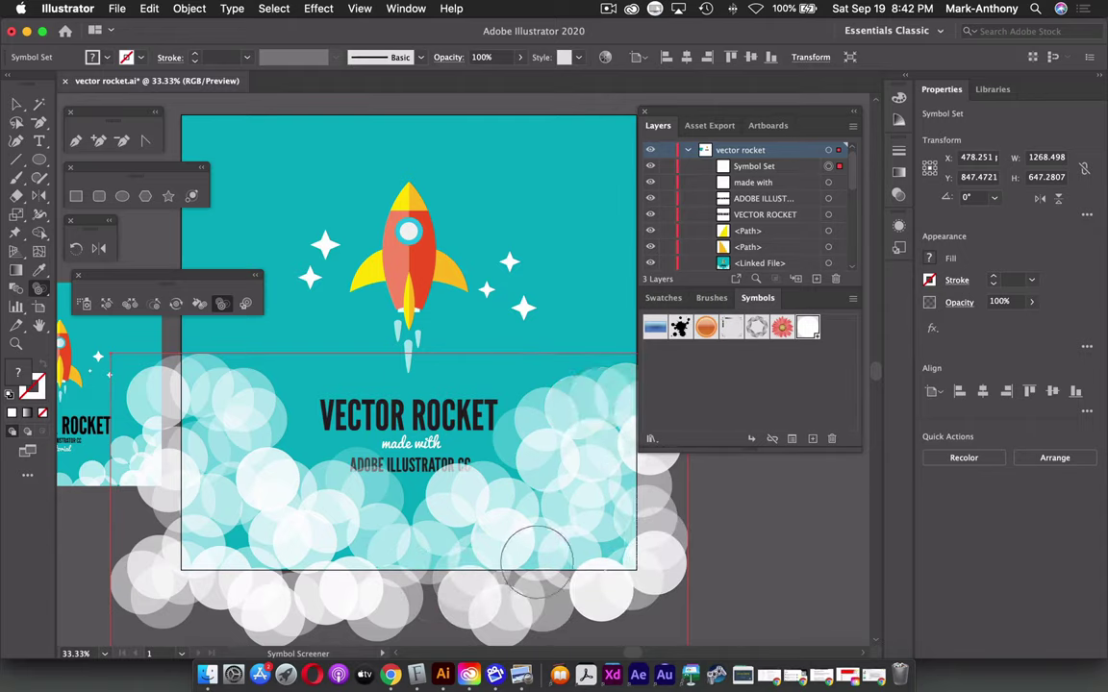
{"action": "key", "text": "alt"}
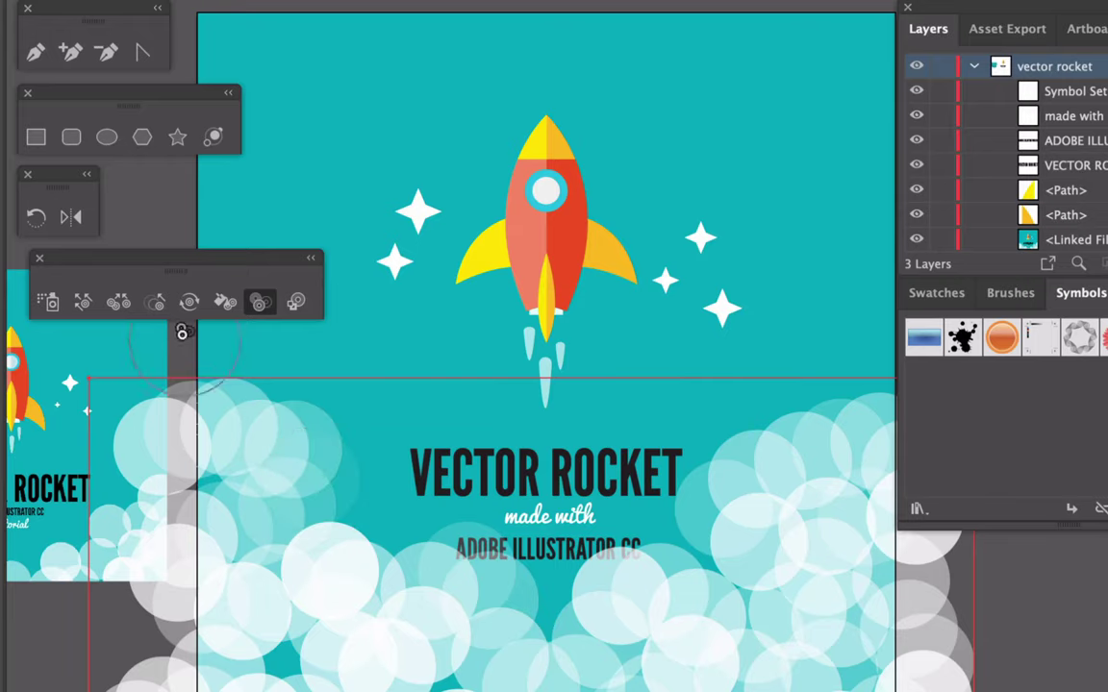
Enlarge the cloud bubbles on the left with the Symbol Sizer.
{"action": "left_click", "coordinate": [153, 302]}
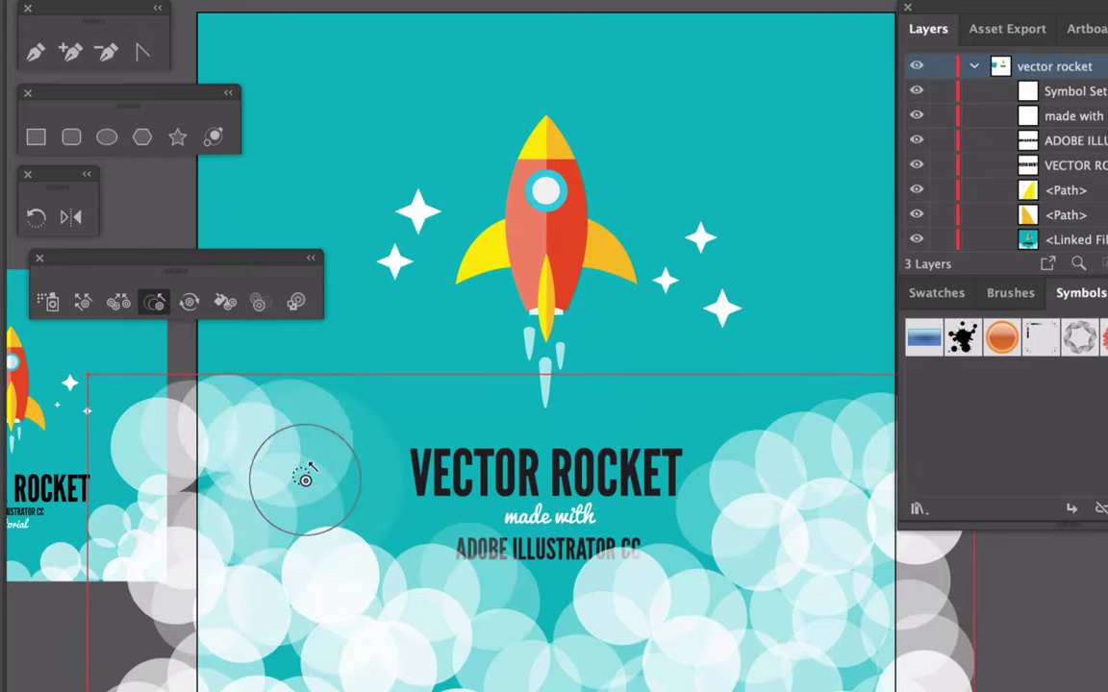
{"action": "mouse_move", "coordinate": [305, 478]}
{"action": "left_mouse_down"}
{"action": "mouse_move", "coordinate": [321, 507]}
{"action": "mouse_move", "coordinate": [325, 572]}
{"action": "left_mouse_up"}
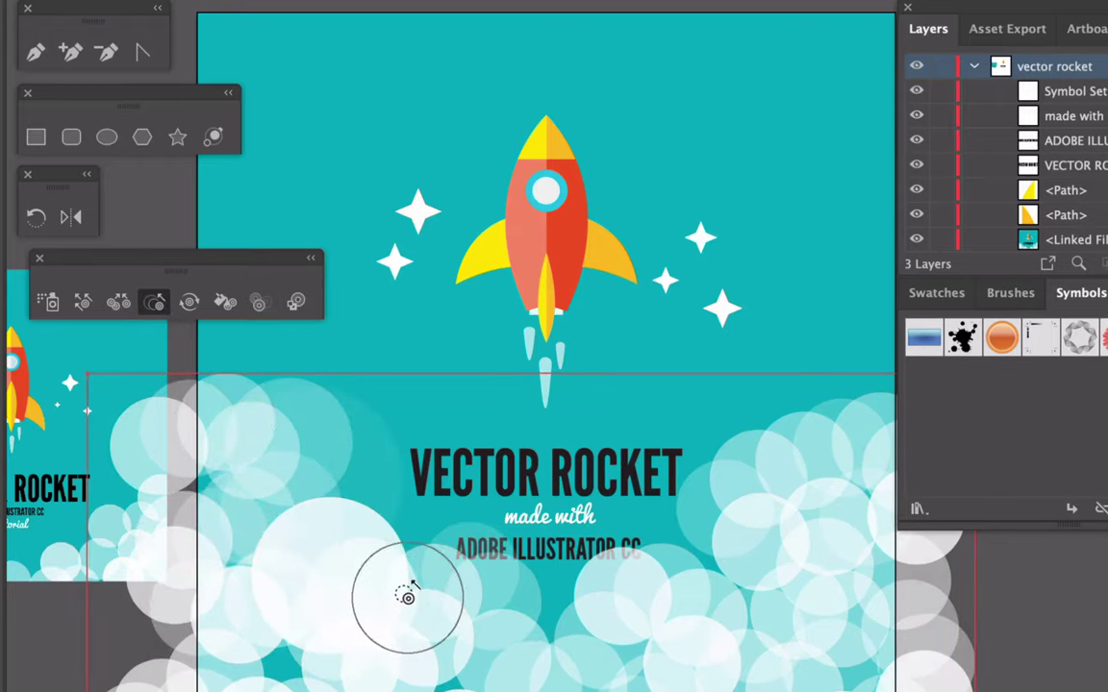
{"action": "left_click_drag", "start_coordinate": [408, 597], "coordinate": [366, 425]}
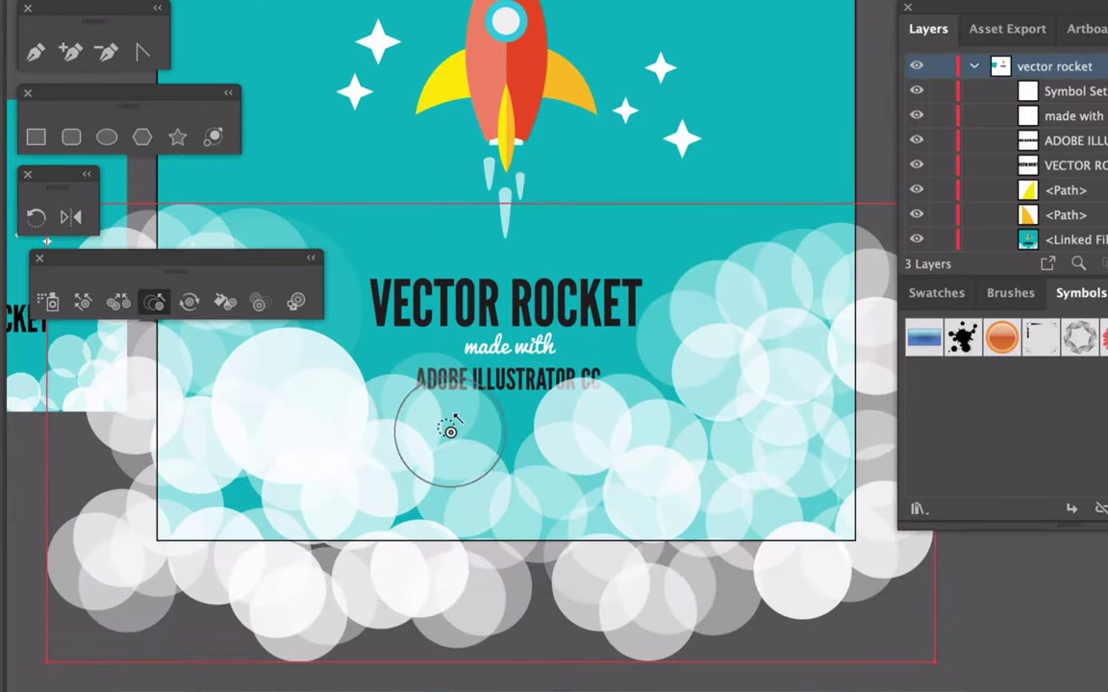
Shrink cloud bubbles below the title and across the lower and left clouds.
{"action": "key", "text": "alt"}
{"action": "mouse_move", "coordinate": [442, 425]}
{"action": "left_mouse_down"}
{"action": "mouse_move", "coordinate": [478, 445]}
{"action": "mouse_move", "coordinate": [425, 424]}
{"action": "mouse_move", "coordinate": [339, 424]}
{"action": "left_mouse_up"}
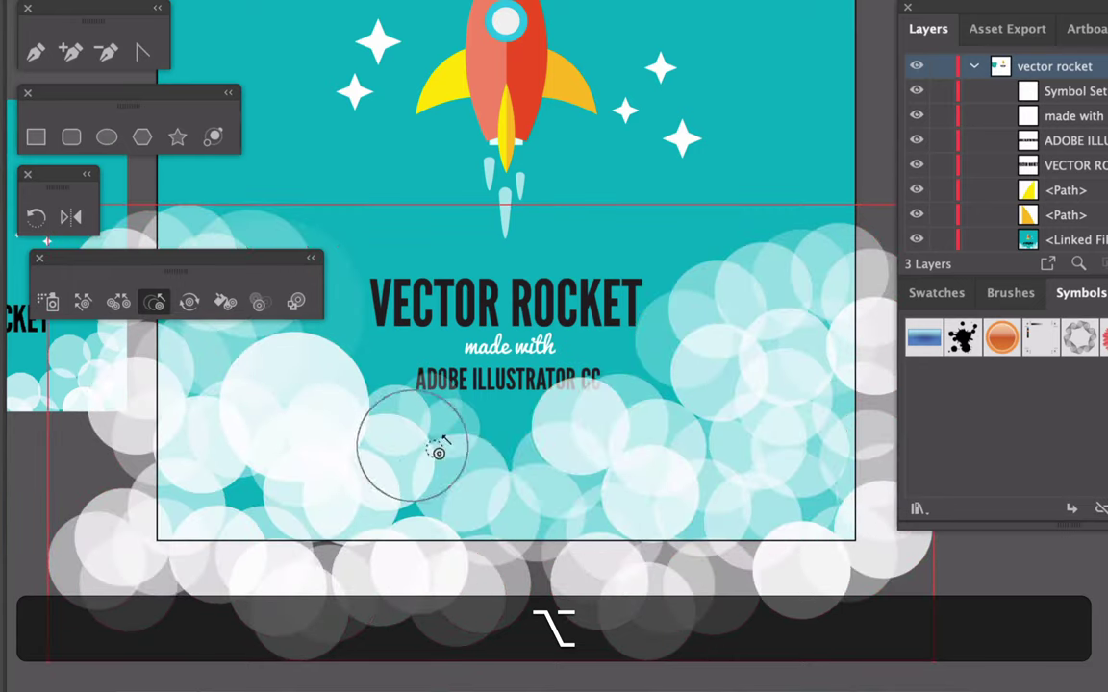
{"action": "left_click_drag", "start_coordinate": [438, 452], "coordinate": [614, 432]}
{"action": "left_click_drag", "start_coordinate": [524, 482], "coordinate": [452, 507]}
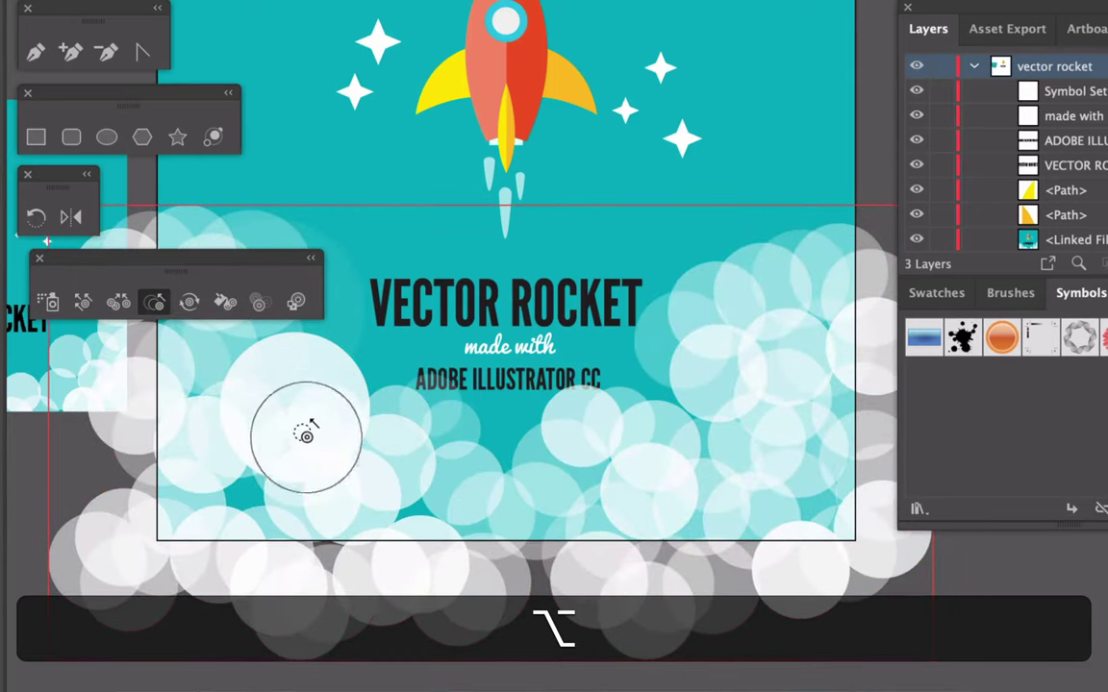
{"action": "mouse_move", "coordinate": [306, 435]}
{"action": "left_mouse_down"}
{"action": "mouse_move", "coordinate": [291, 412]}
{"action": "mouse_move", "coordinate": [317, 421]}
{"action": "left_mouse_up"}
{"action": "mouse_move", "coordinate": [715, 343]}
{"action": "left_mouse_down"}
{"action": "mouse_move", "coordinate": [733, 334]}
{"action": "mouse_move", "coordinate": [717, 305]}
{"action": "mouse_move", "coordinate": [655, 309]}
{"action": "left_mouse_up"}
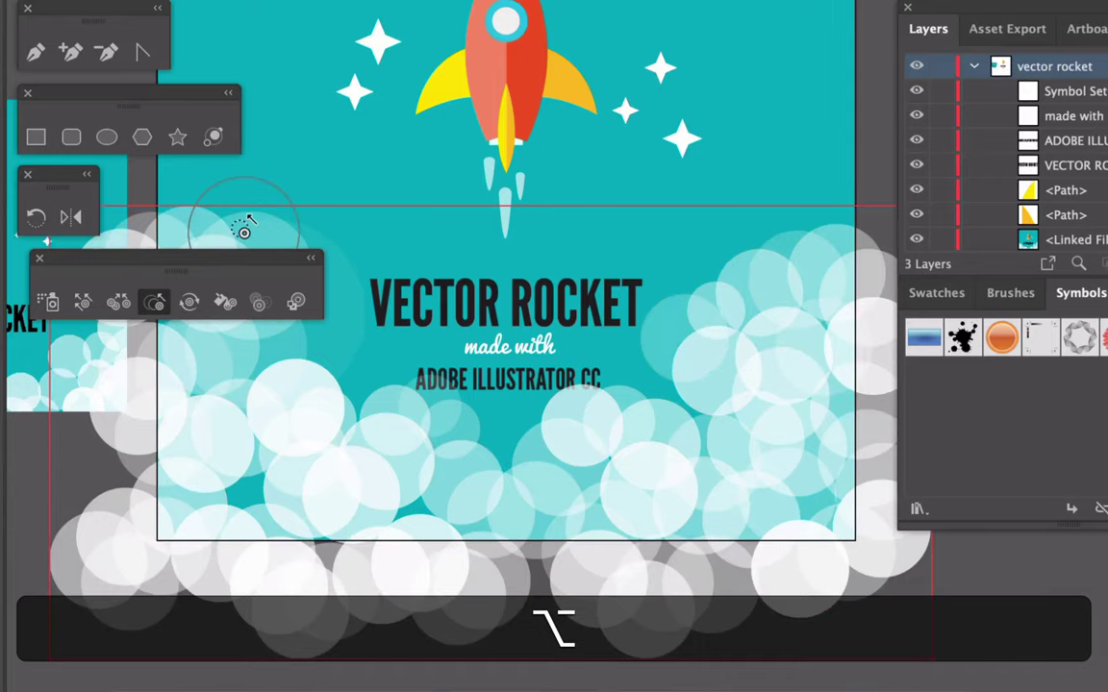
{"action": "left_click_drag", "start_coordinate": [244, 231], "coordinate": [252, 247]}
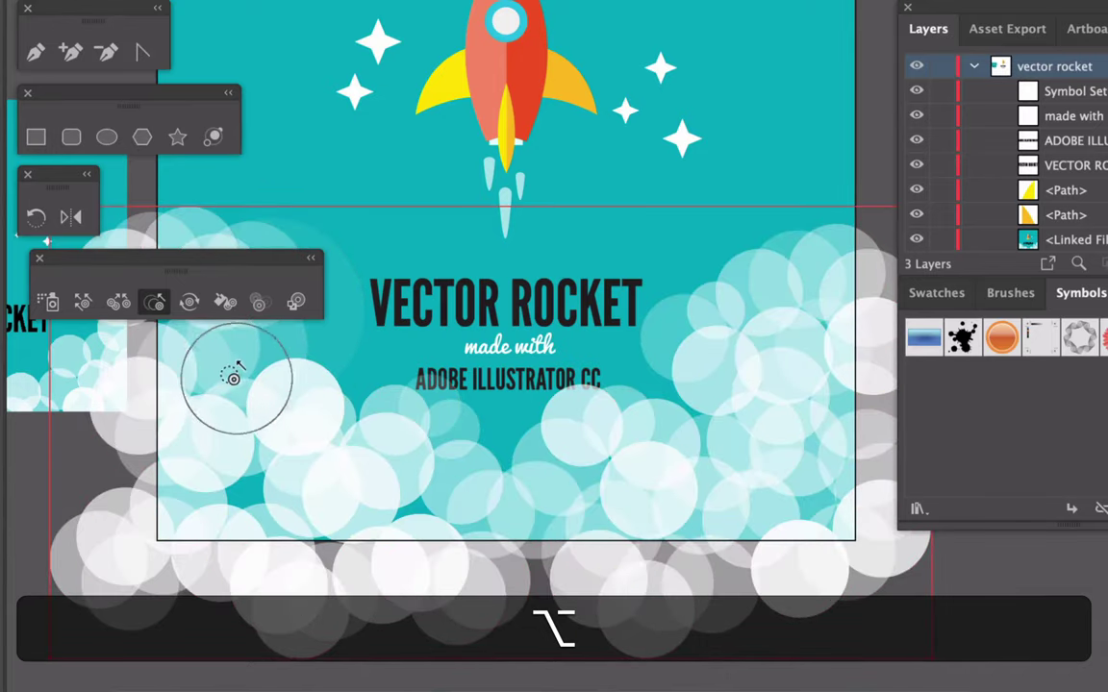
{"action": "left_click_drag", "start_coordinate": [230, 376], "coordinate": [227, 421]}
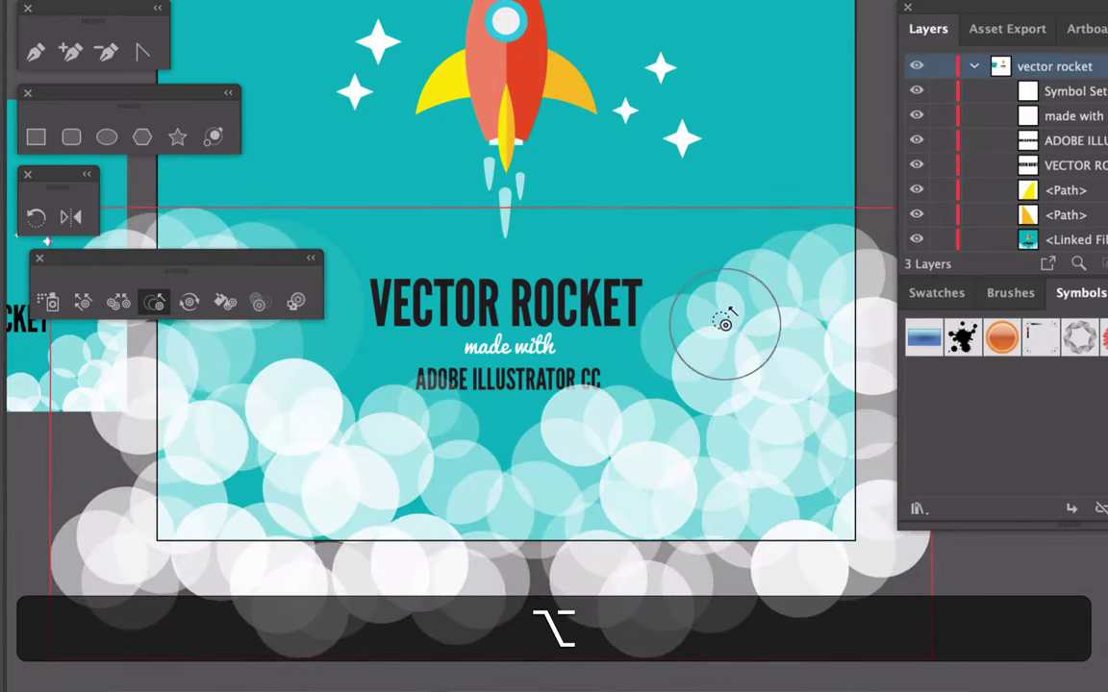
Enlarge bubbles in the upper-right, lower-middle and right clouds, then zoom out.
{"action": "left_click", "coordinate": [725, 324]}
{"action": "left_click_drag", "start_coordinate": [725, 324], "coordinate": [709, 282]}
{"action": "left_click_drag", "start_coordinate": [559, 452], "coordinate": [503, 466]}
{"action": "left_click_drag", "start_coordinate": [403, 462], "coordinate": [408, 463]}
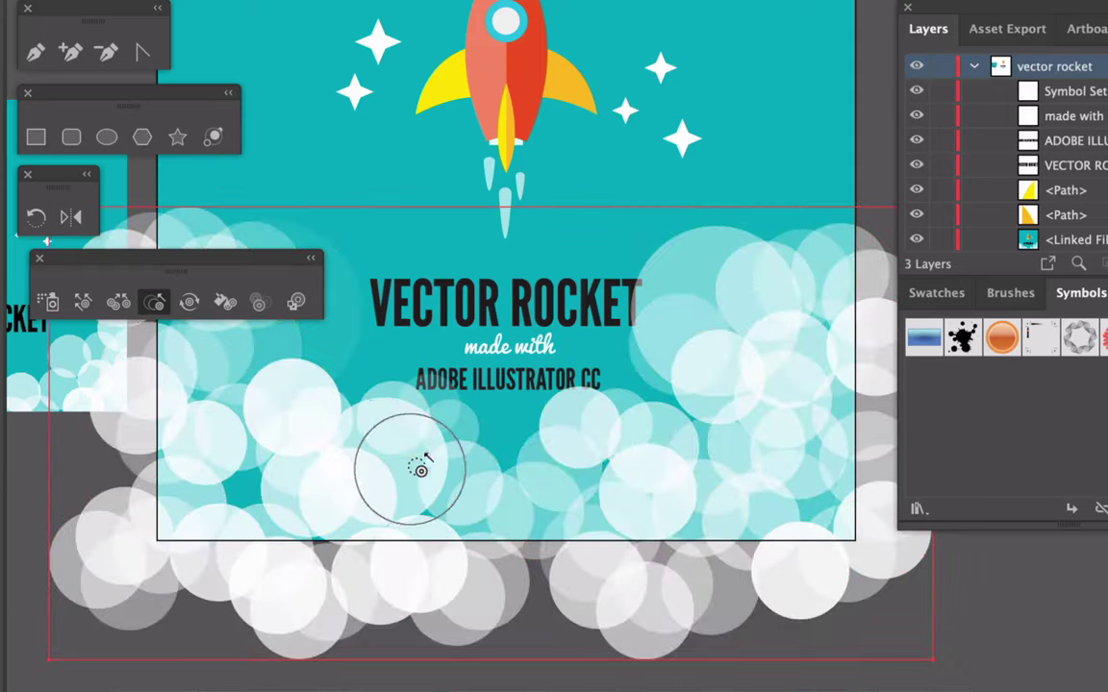
{"action": "left_click_drag", "start_coordinate": [758, 456], "coordinate": [759, 445]}
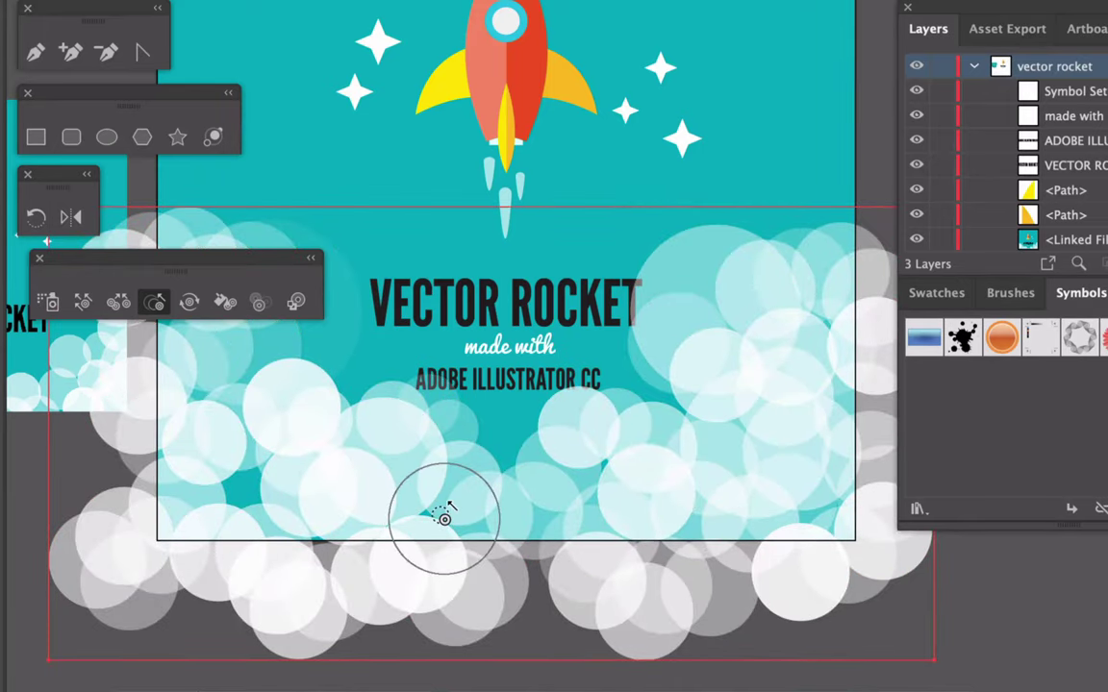
{"action": "key", "text": "super+minus"}
{"action": "key", "text": "super+minus"}
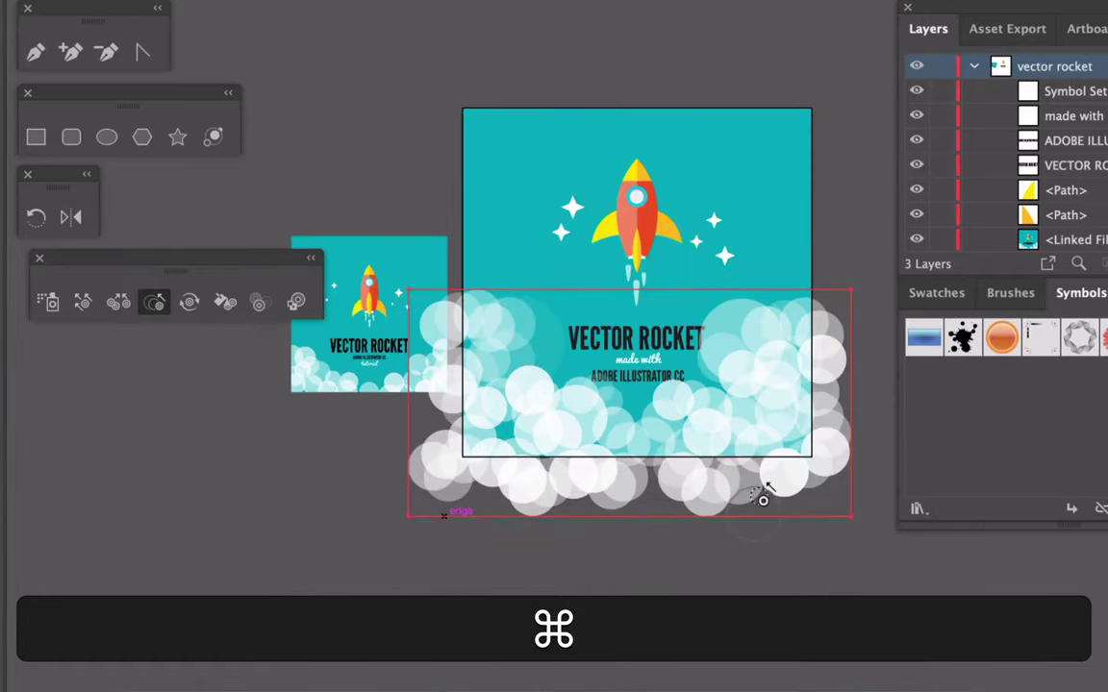
Move the cloud Symbol Set below the rocket parts in the Layers panel.
{"action": "scroll", "coordinate": [689, 425], "scroll_direction": "right", "scroll_amount": 5}
{"action": "scroll", "coordinate": [690, 425], "scroll_direction": "up", "scroll_amount": 2}
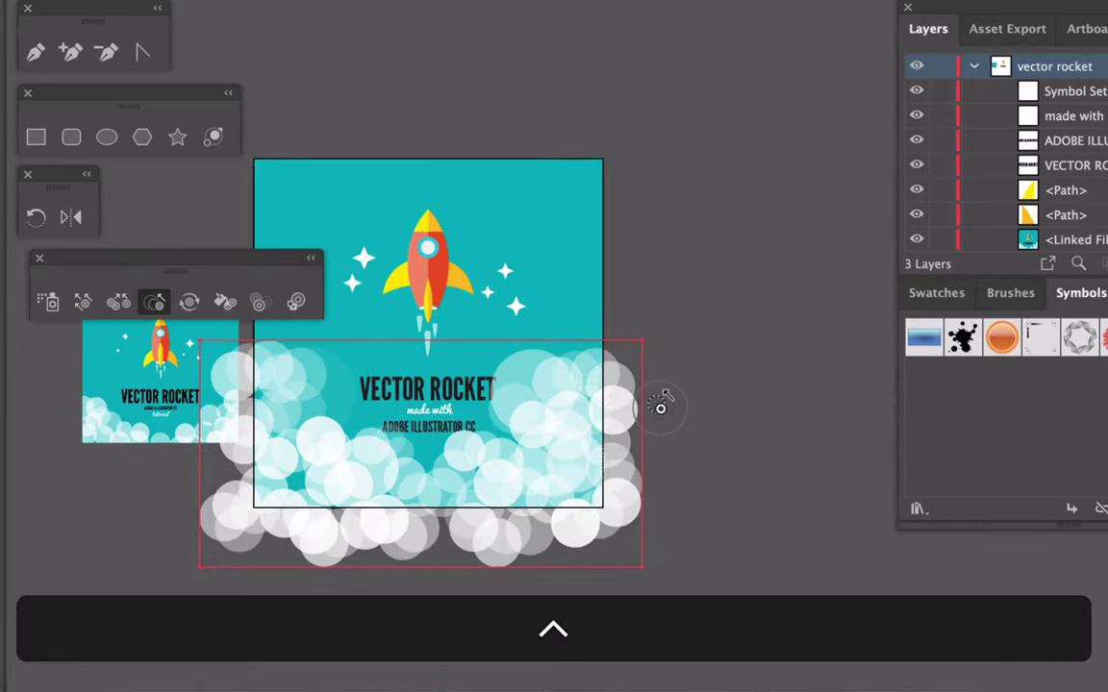
{"action": "scroll", "coordinate": [433, 366], "scroll_direction": "left", "scroll_amount": 5}
{"action": "scroll", "coordinate": [433, 365], "scroll_direction": "down", "scroll_amount": 1}
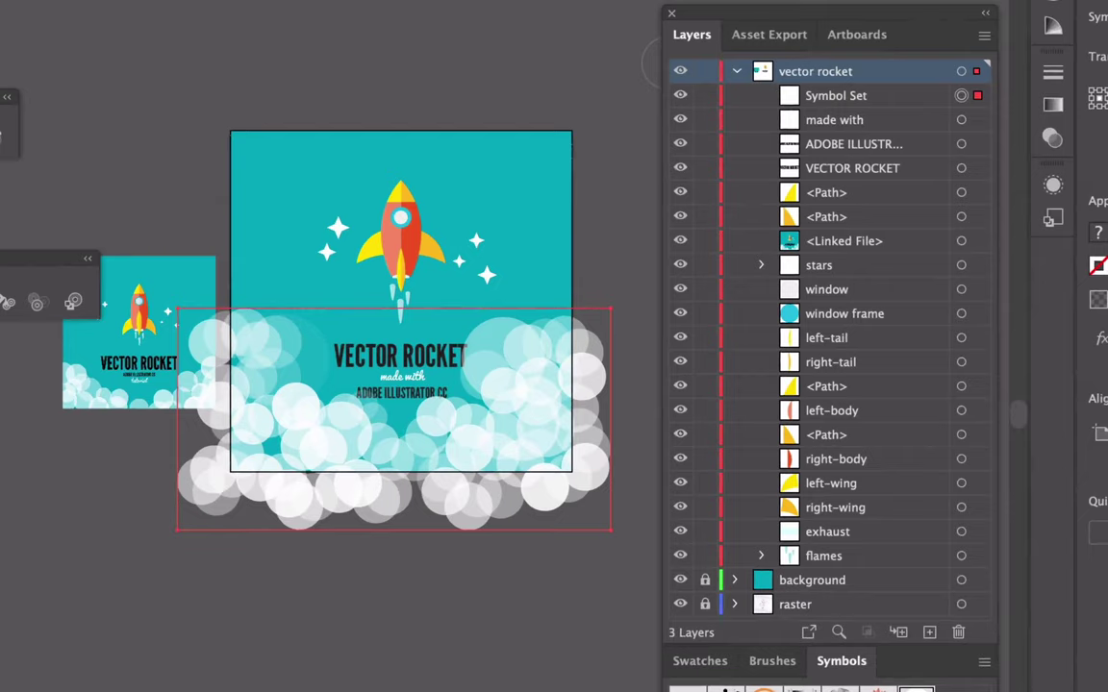
{"action": "left_click_drag", "start_coordinate": [836, 95], "coordinate": [827, 567]}
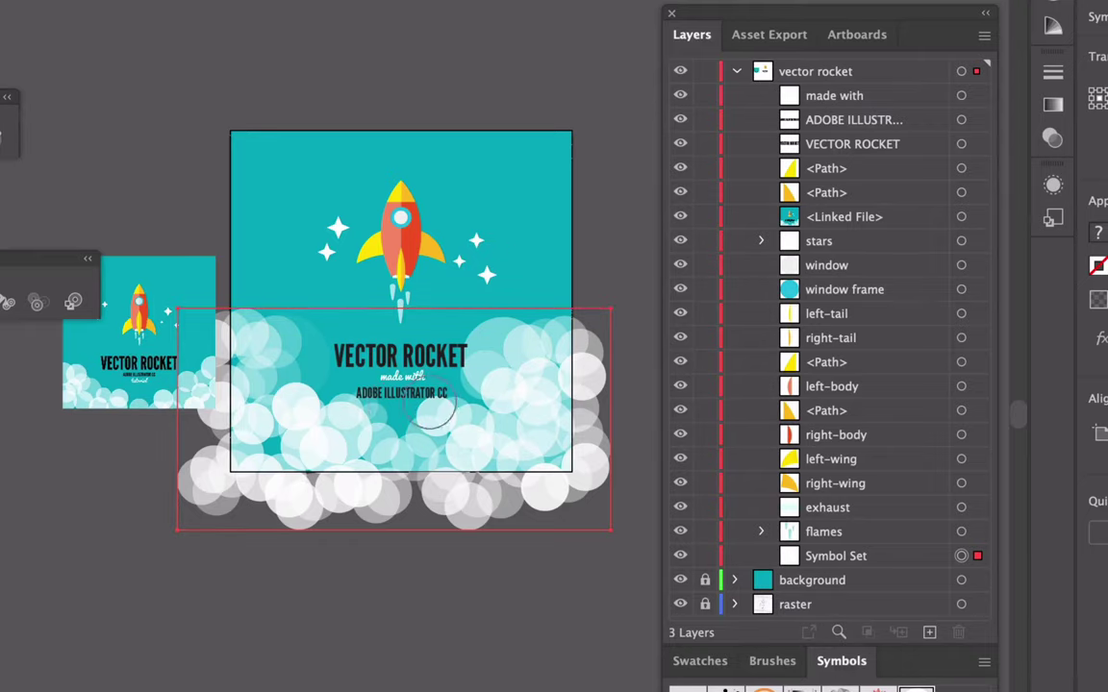
Delete the small badge-rocket reference image and save vector rocket.ai.
{"action": "key", "text": "v"}
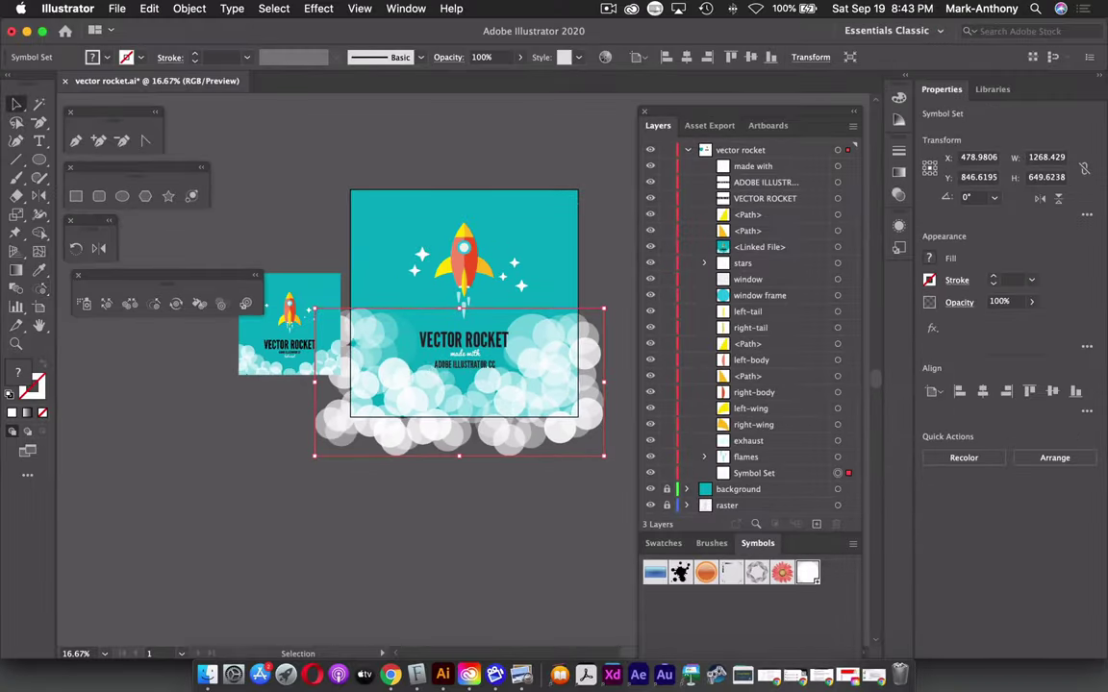
{"action": "left_click", "coordinate": [307, 310]}
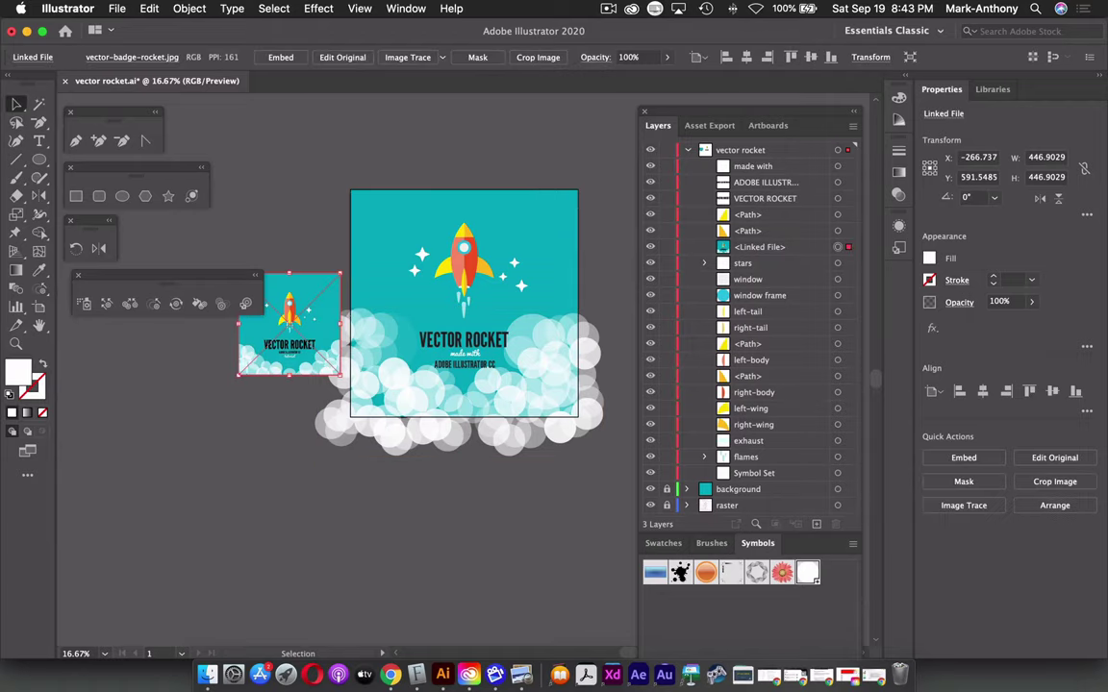
{"action": "key", "text": "BackSpace"}
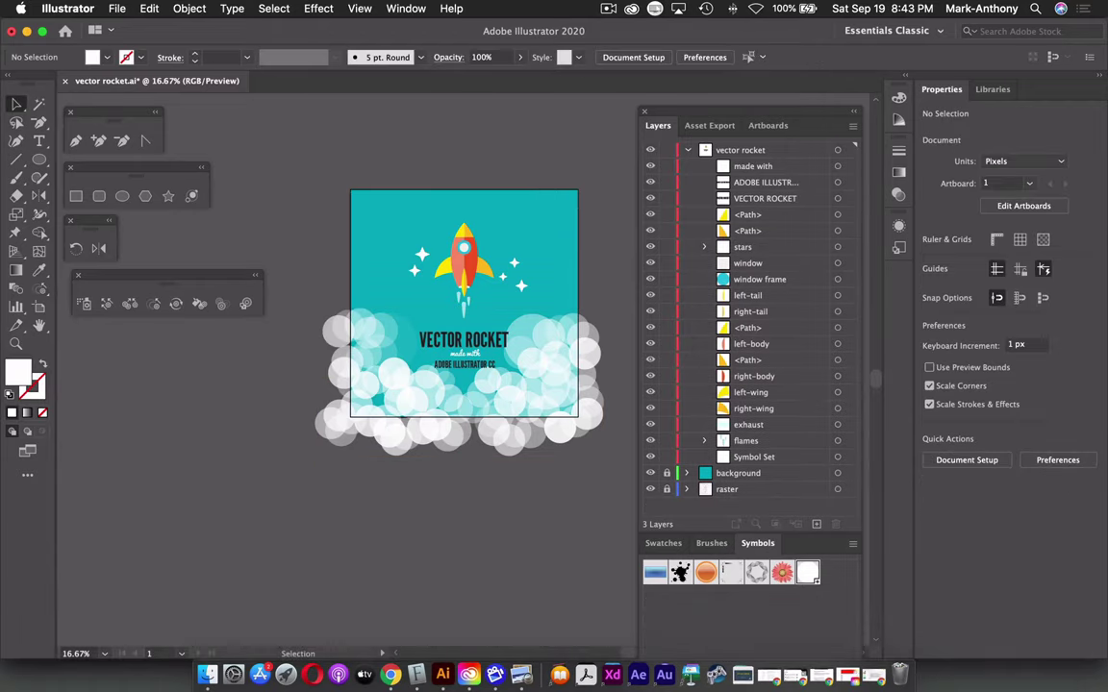
{"action": "key", "text": "super"}
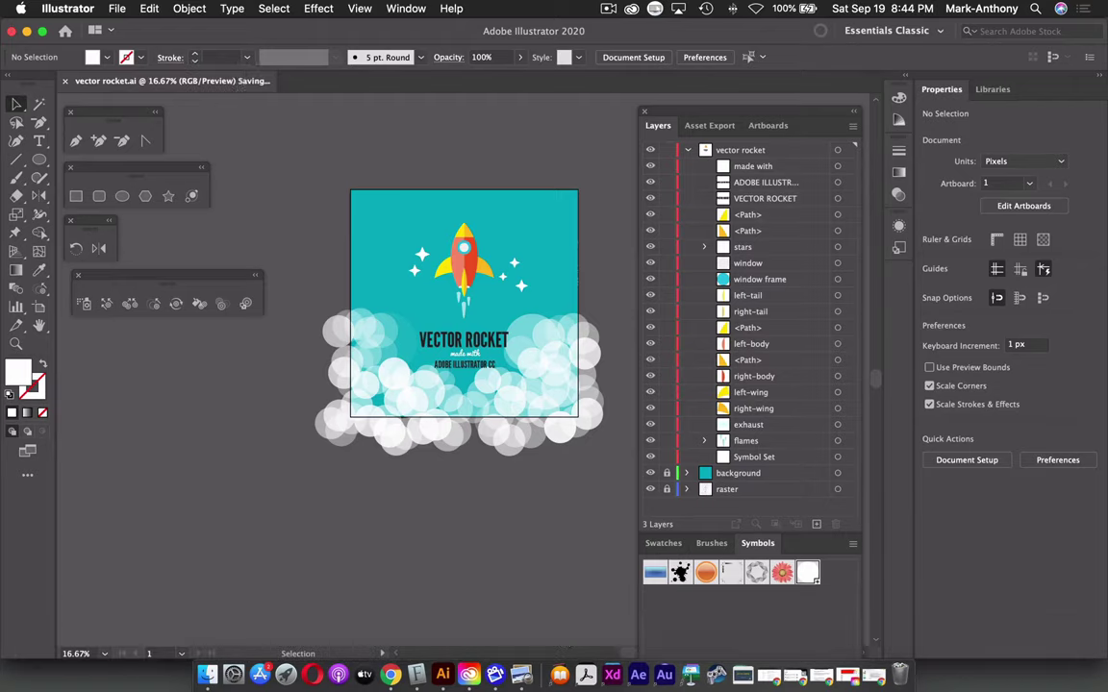
{"action": "key", "text": "super+equal"}
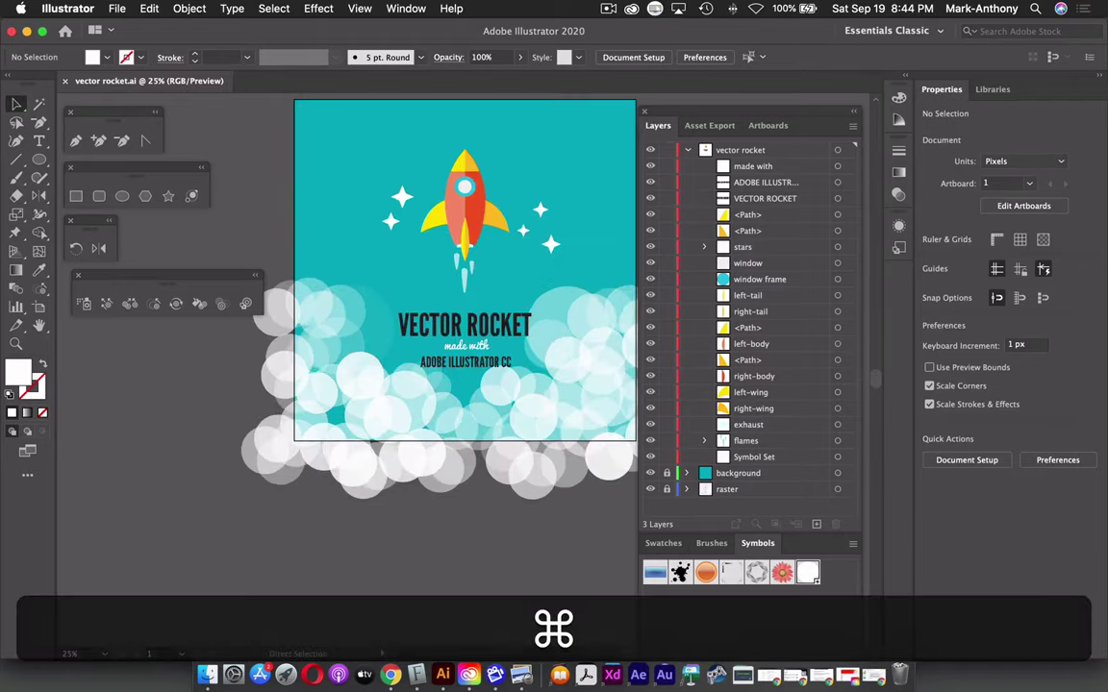
{"action": "scroll", "coordinate": [452, 317], "scroll_direction": "up", "scroll_amount": 3}
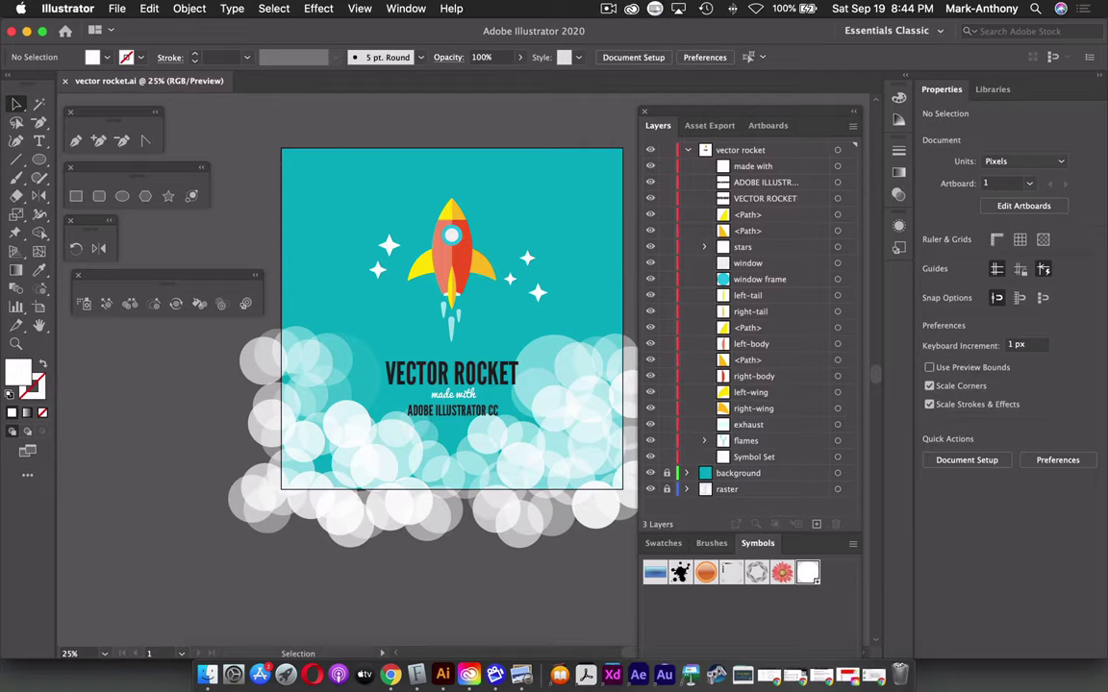
Group the rocket parts and name the group 'rocket'.
{"action": "left_click", "coordinate": [686, 150]}
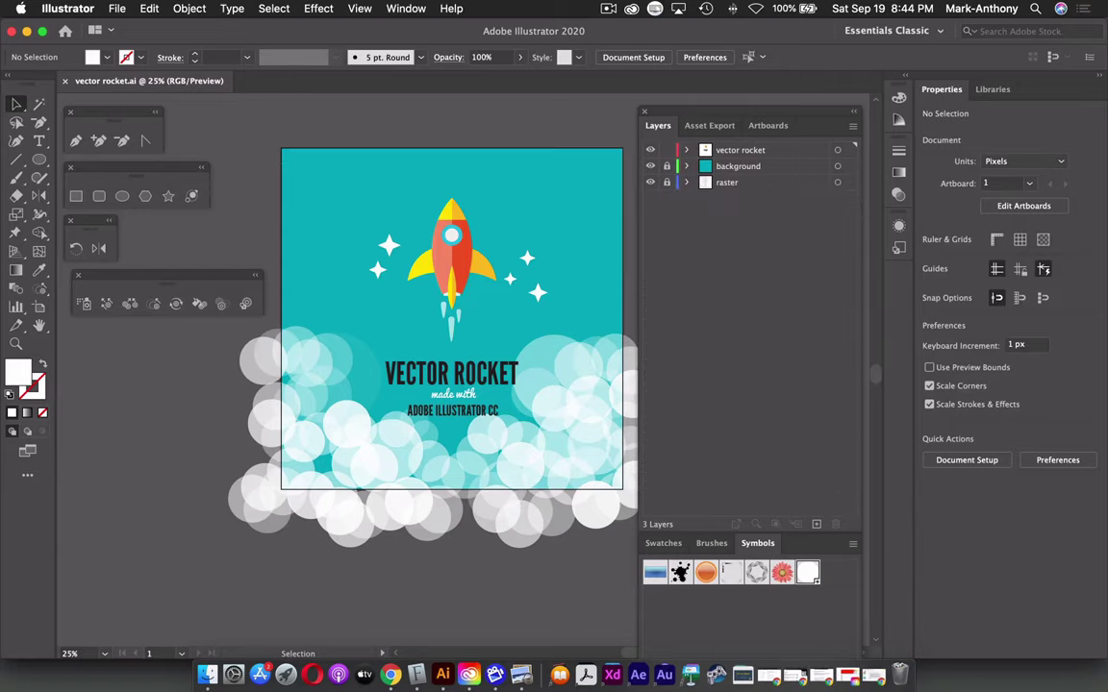
{"action": "left_click", "coordinate": [687, 150]}
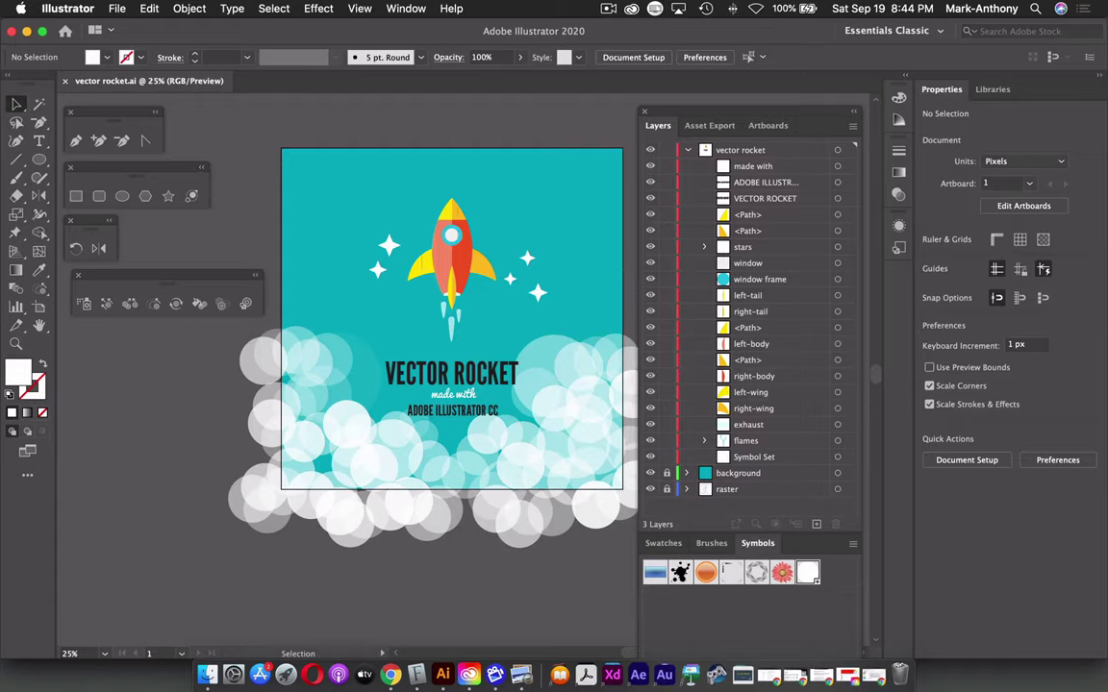
{"action": "left_click", "coordinate": [452, 260]}
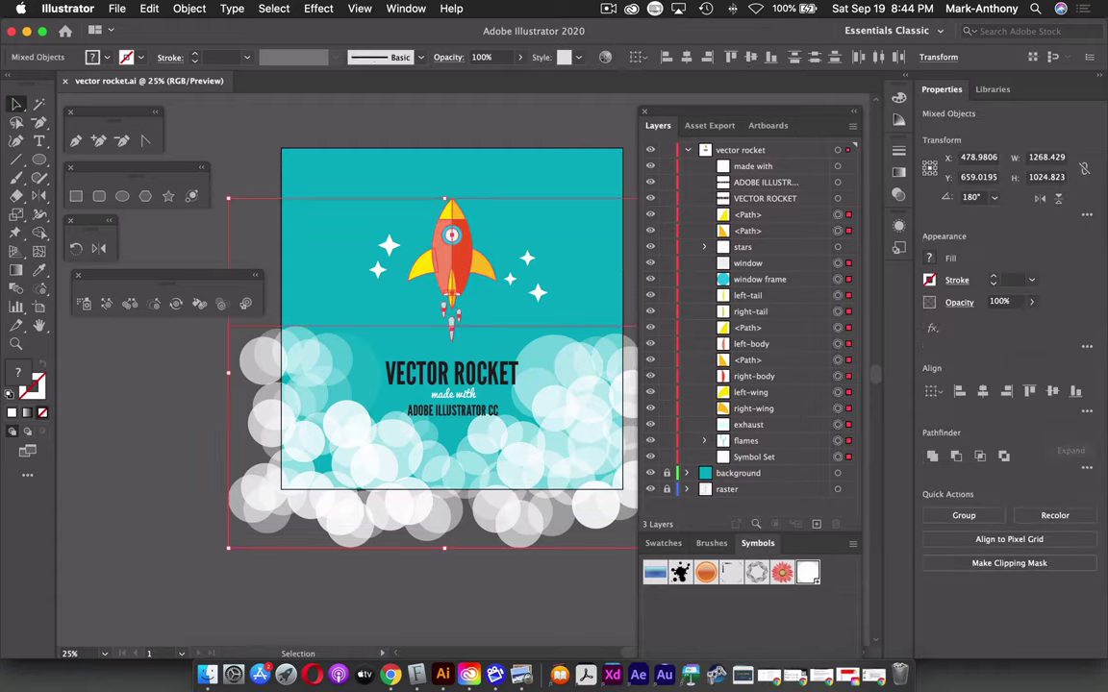
{"action": "left_click", "coordinate": [577, 384], "text": "shift"}
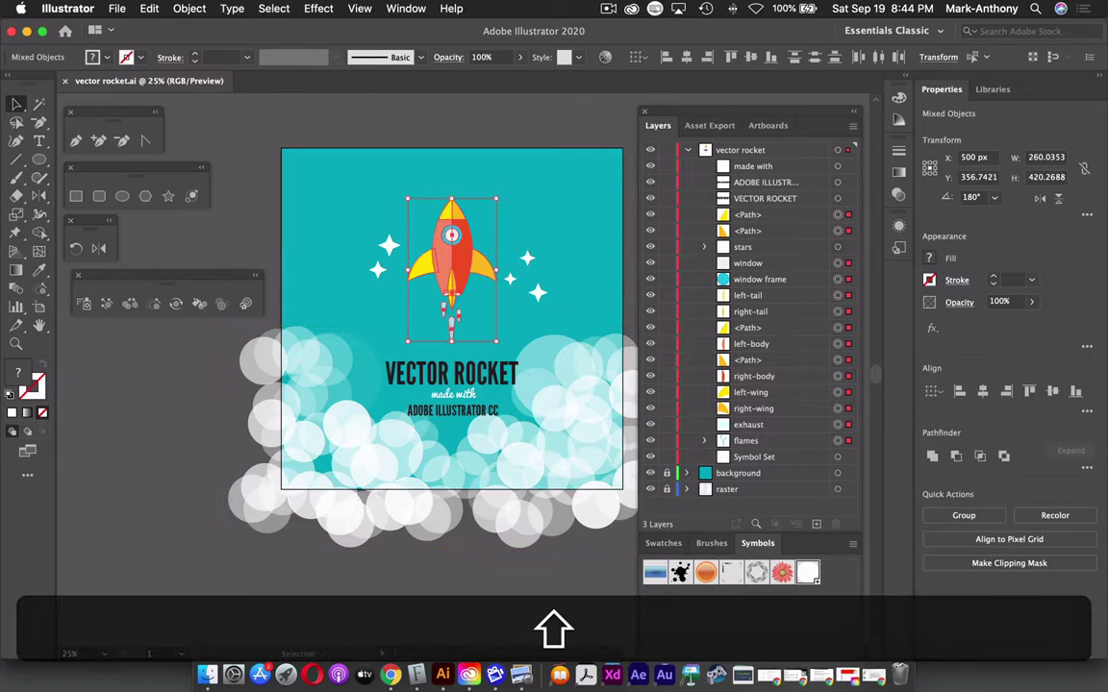
{"action": "key", "text": "super+g"}
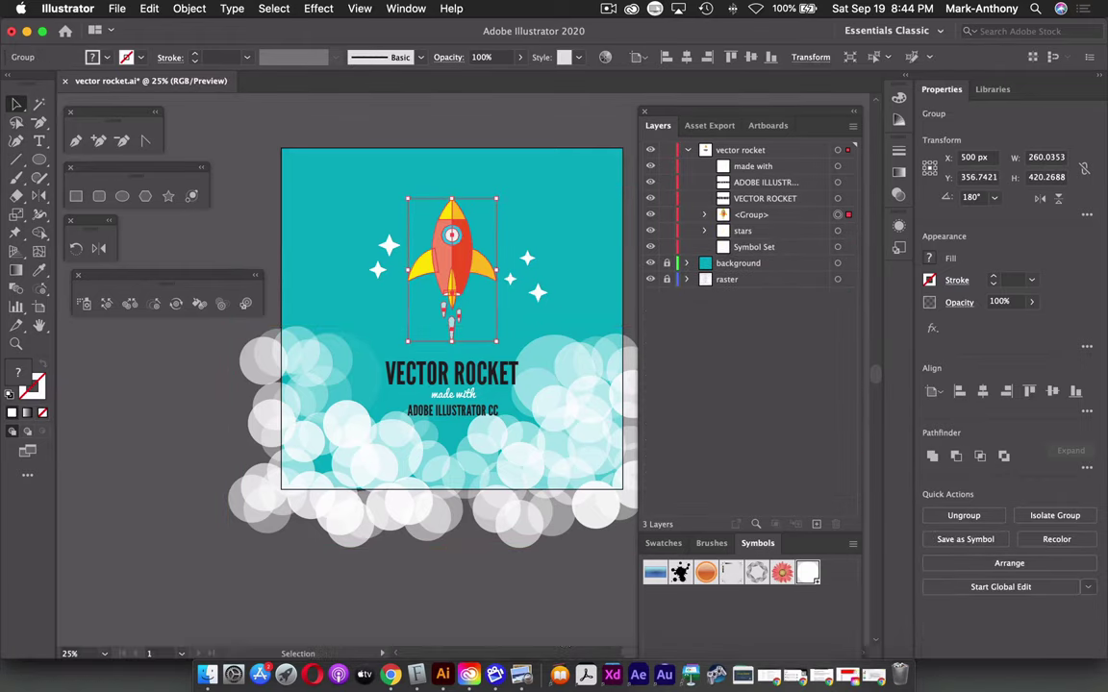
{"action": "double_click", "coordinate": [752, 214]}
{"action": "type", "text": "rocket"}
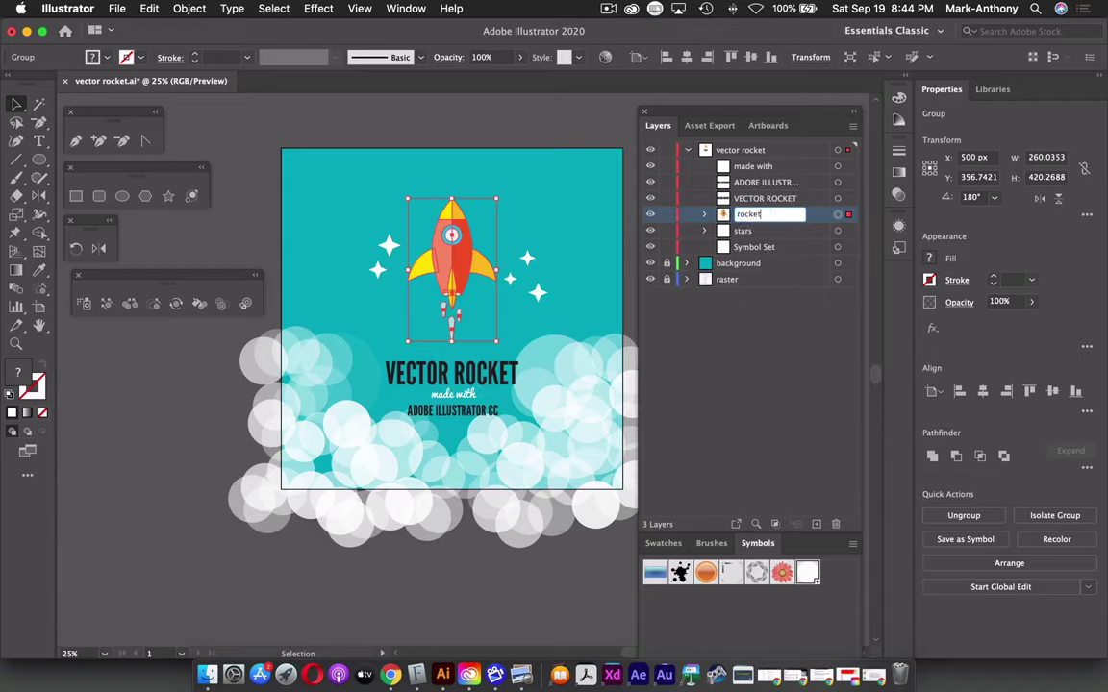
{"action": "key", "text": "Return"}
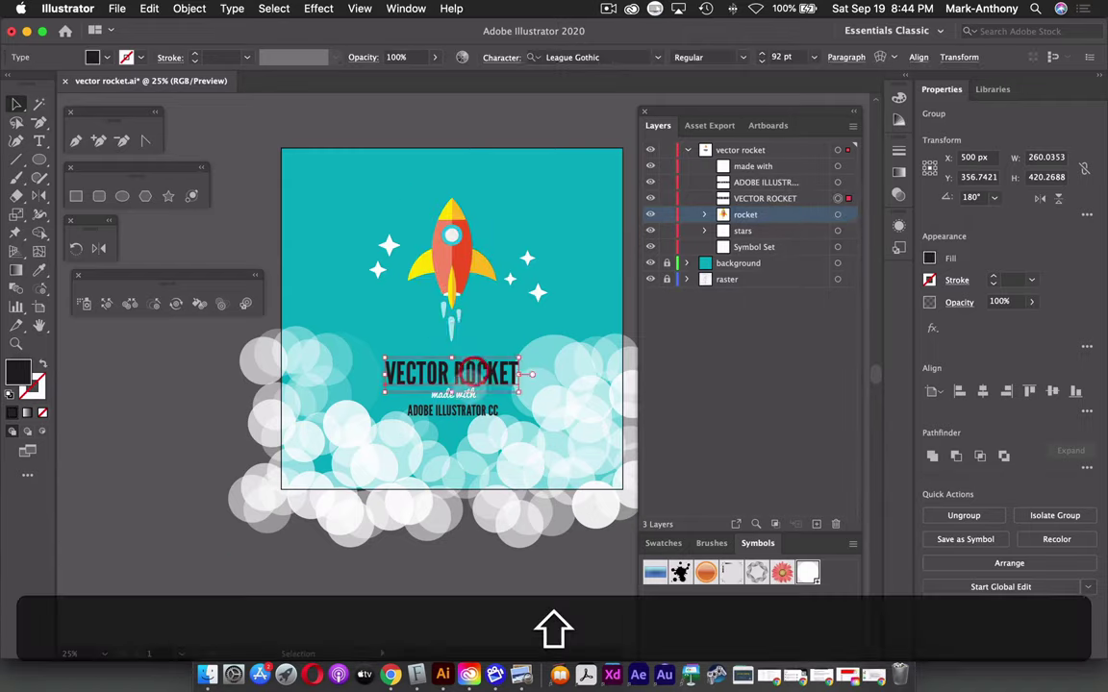
Group the three title text lines and name the group 'text'.
{"action": "left_click_drag", "start_coordinate": [426, 335], "coordinate": [460, 407]}
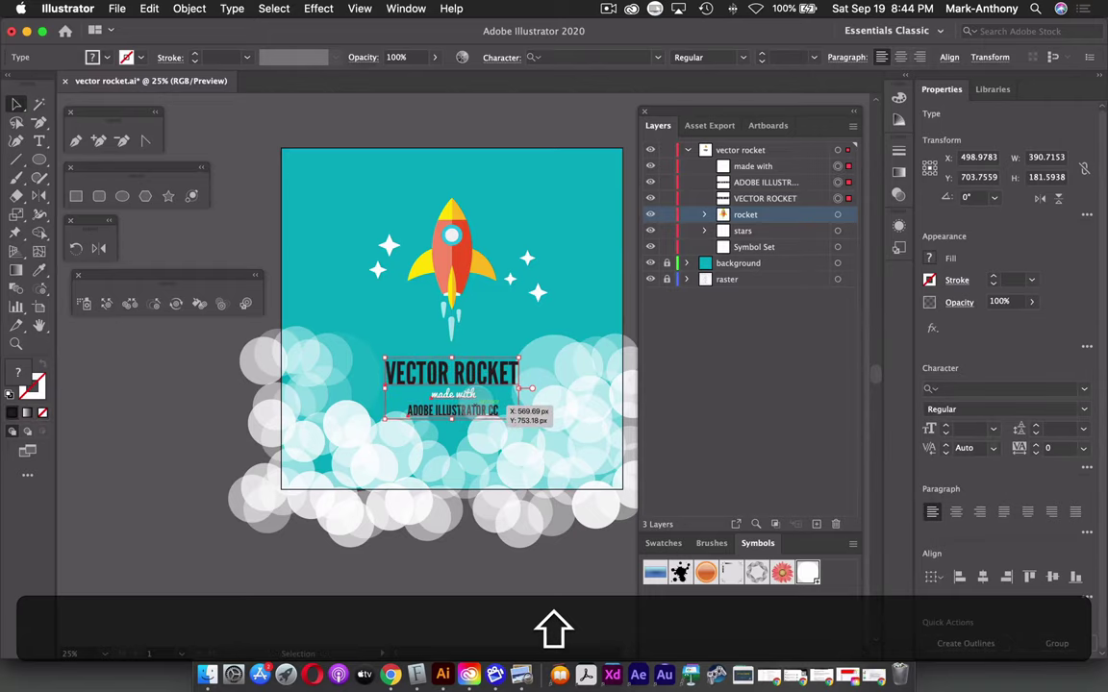
{"action": "key", "text": "super+g"}
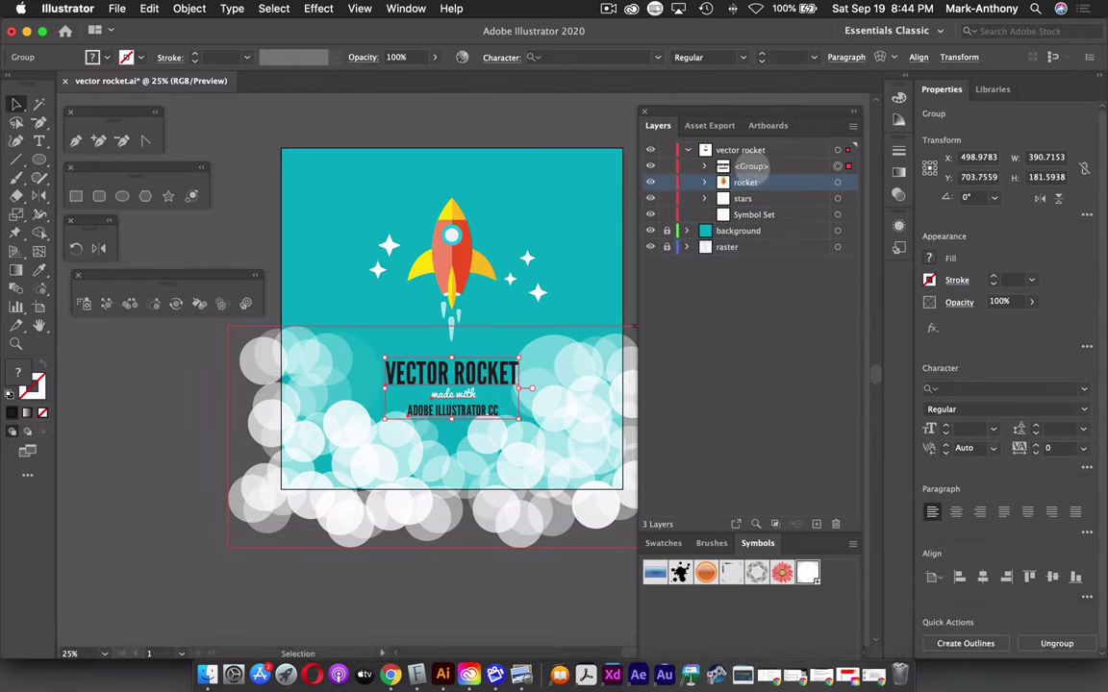
{"action": "double_click", "coordinate": [751, 166]}
{"action": "type", "text": "text"}
{"action": "key", "text": "Return"}
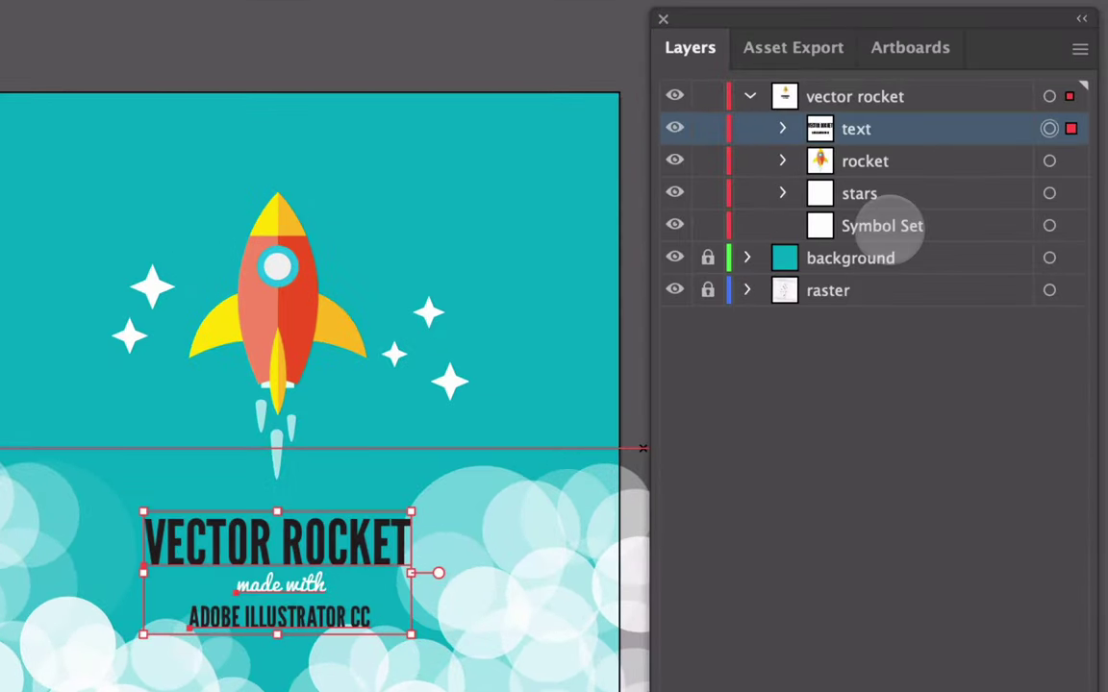
Rename the Symbol Set to 'clouds/smoke', deselect all, and collapse the vector rocket layer.
{"action": "double_click", "coordinate": [754, 214]}
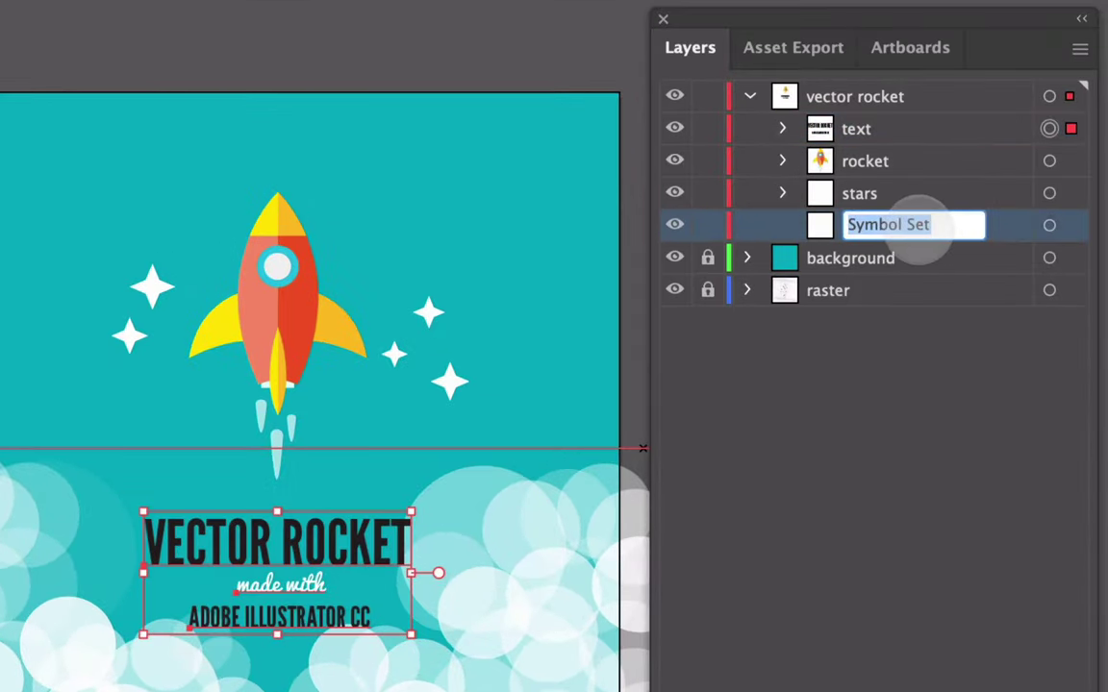
{"action": "type", "text": "cloud"}
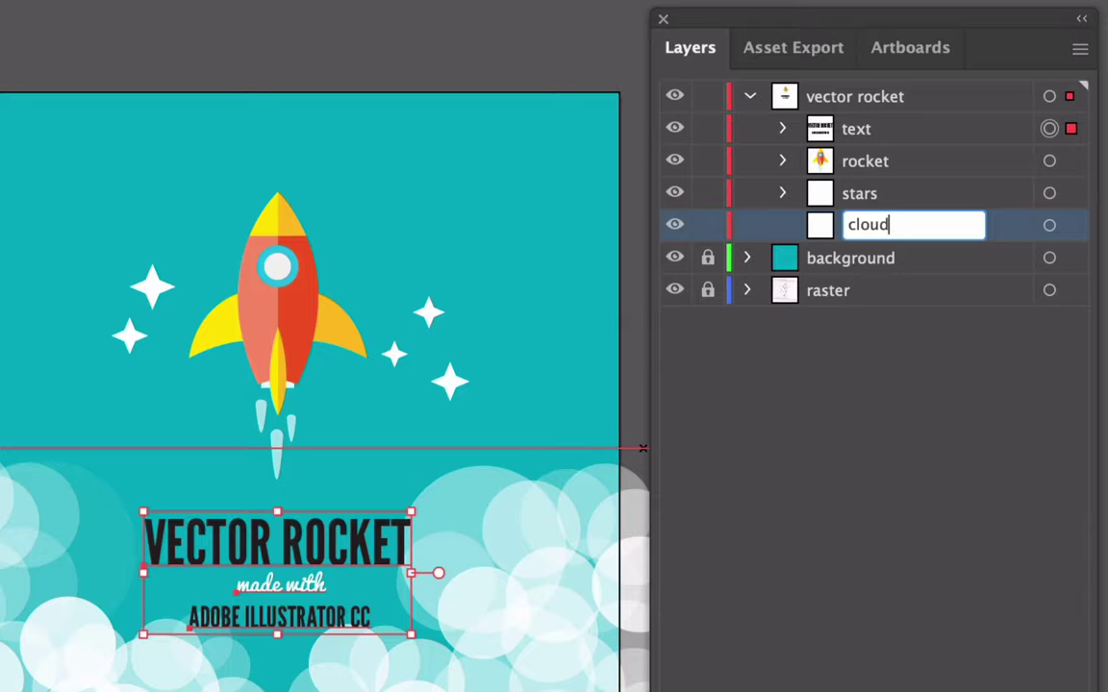
{"action": "type", "text": "s/smoke"}
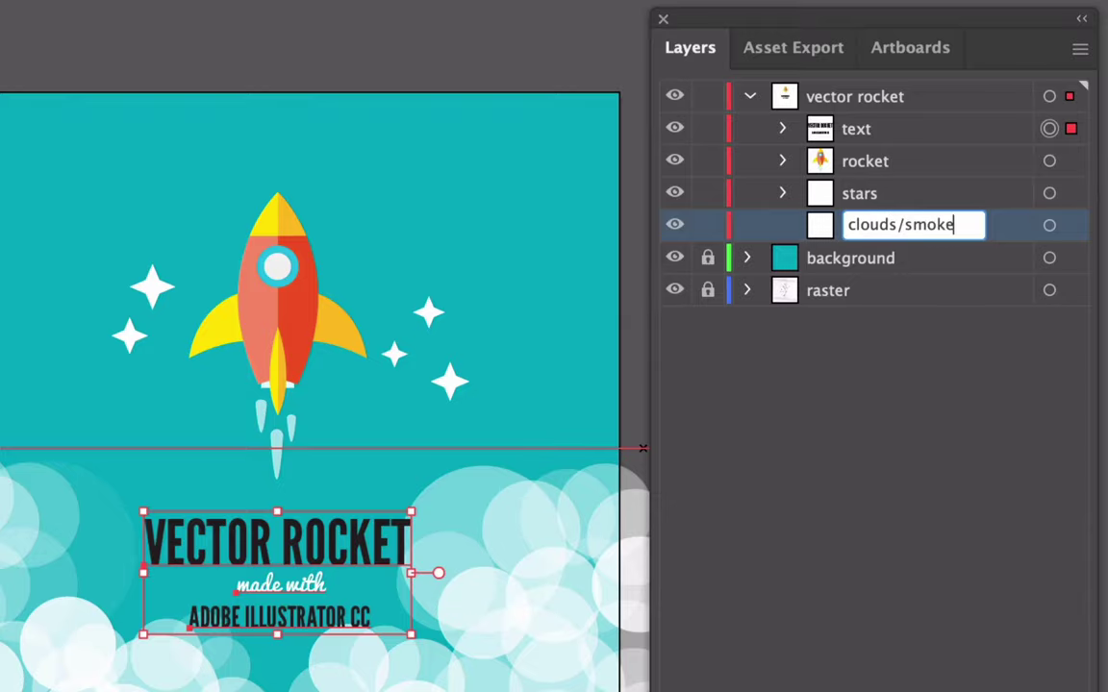
{"action": "key", "text": "Return"}
{"action": "left_click", "coordinate": [432, 43]}
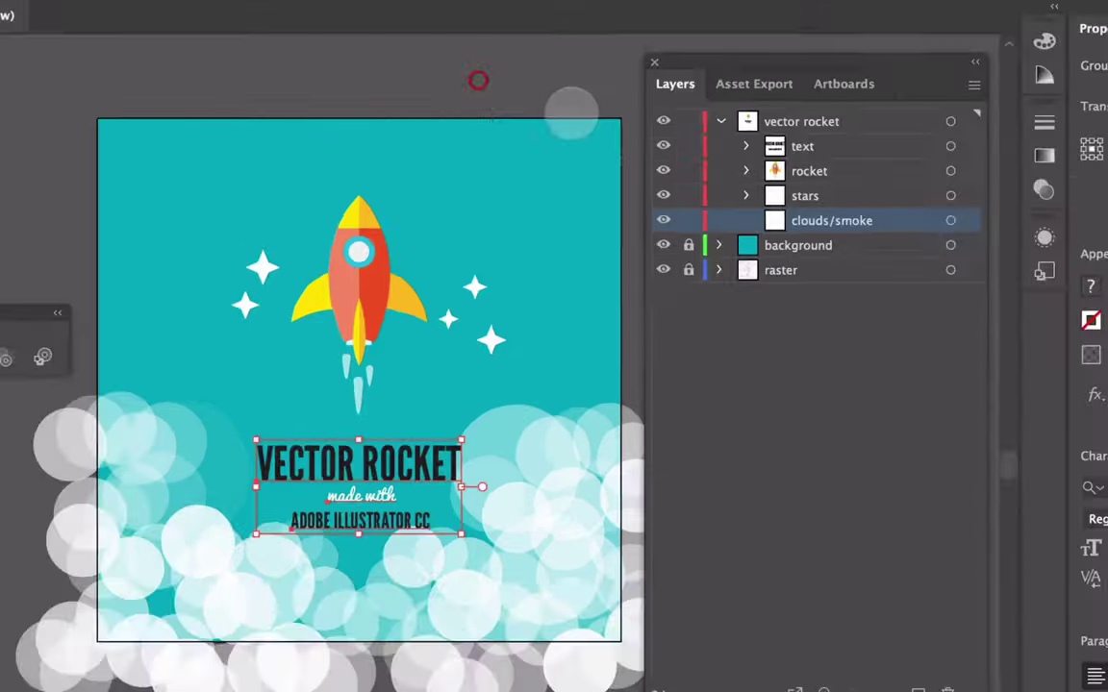
{"action": "left_click", "coordinate": [721, 121]}
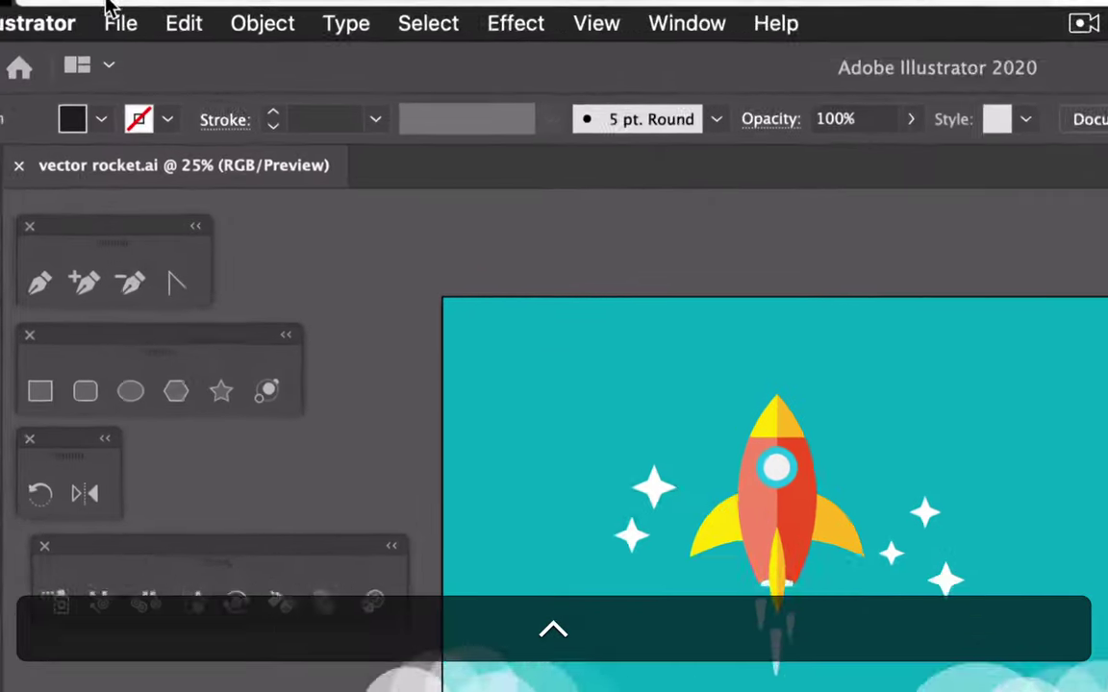
Save As Adobe PDF format with the [High Quality Print] preset, creating vector rocket.pdf.
{"action": "left_click", "coordinate": [116, 9]}
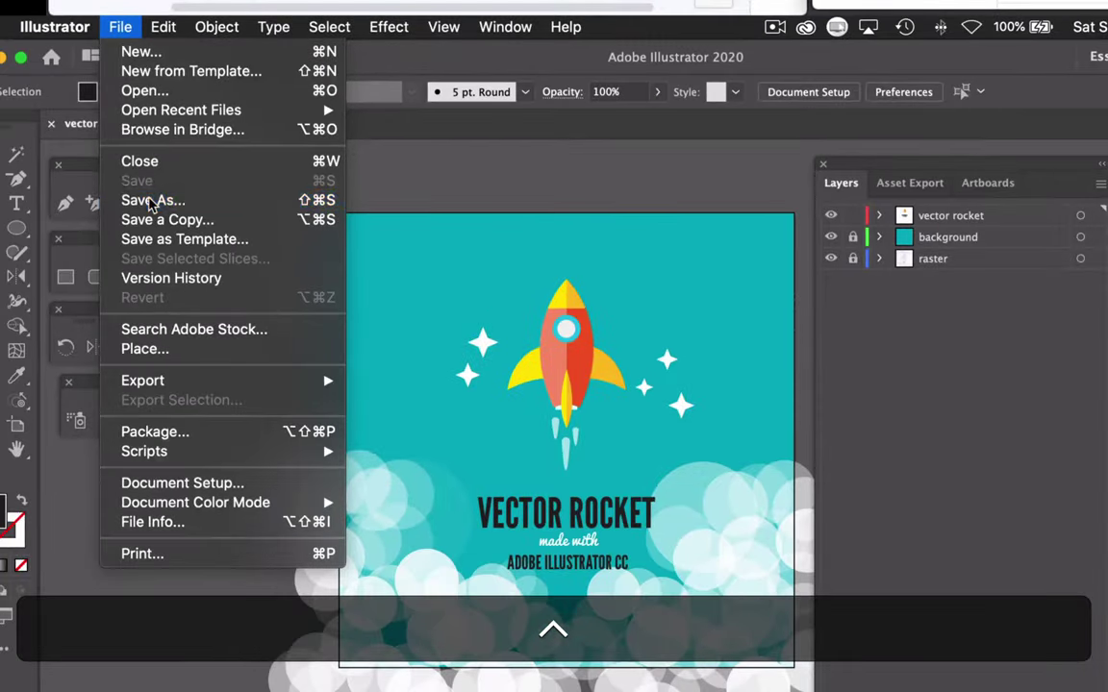
{"action": "left_click", "coordinate": [151, 202]}
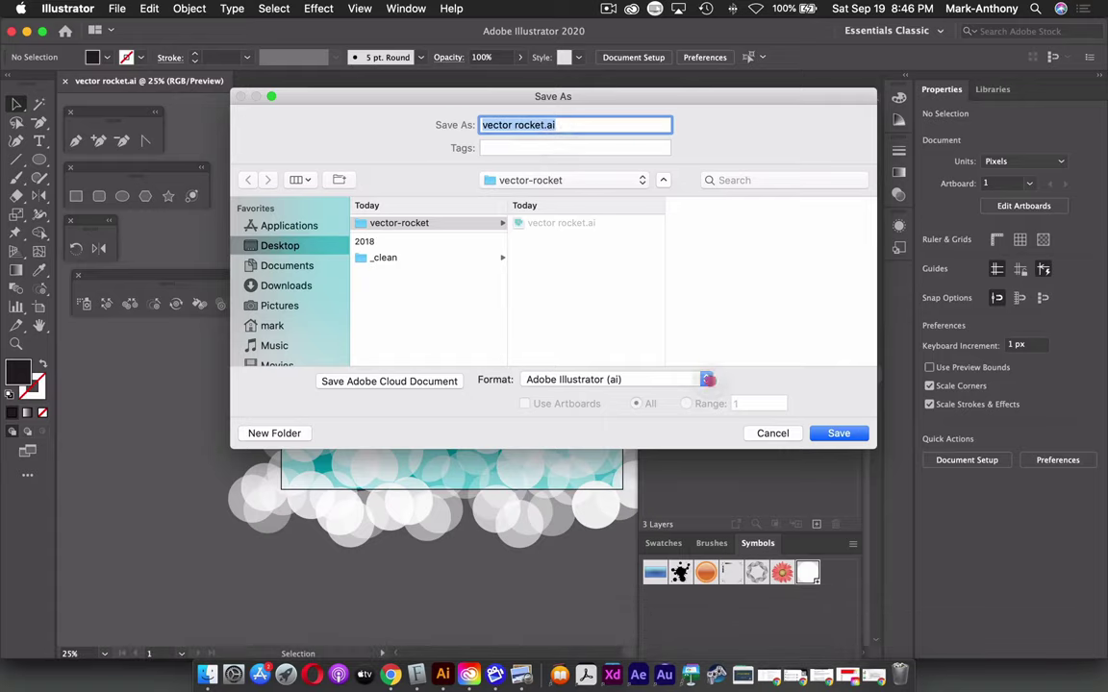
{"action": "left_click", "coordinate": [645, 379]}
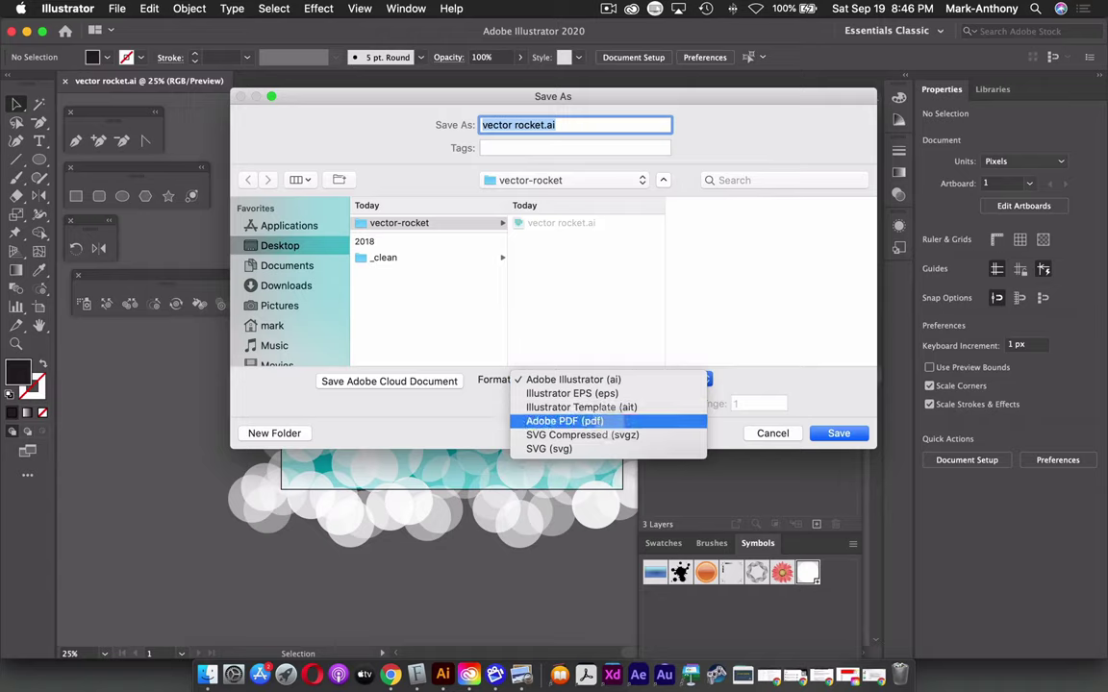
{"action": "left_click", "coordinate": [588, 422]}
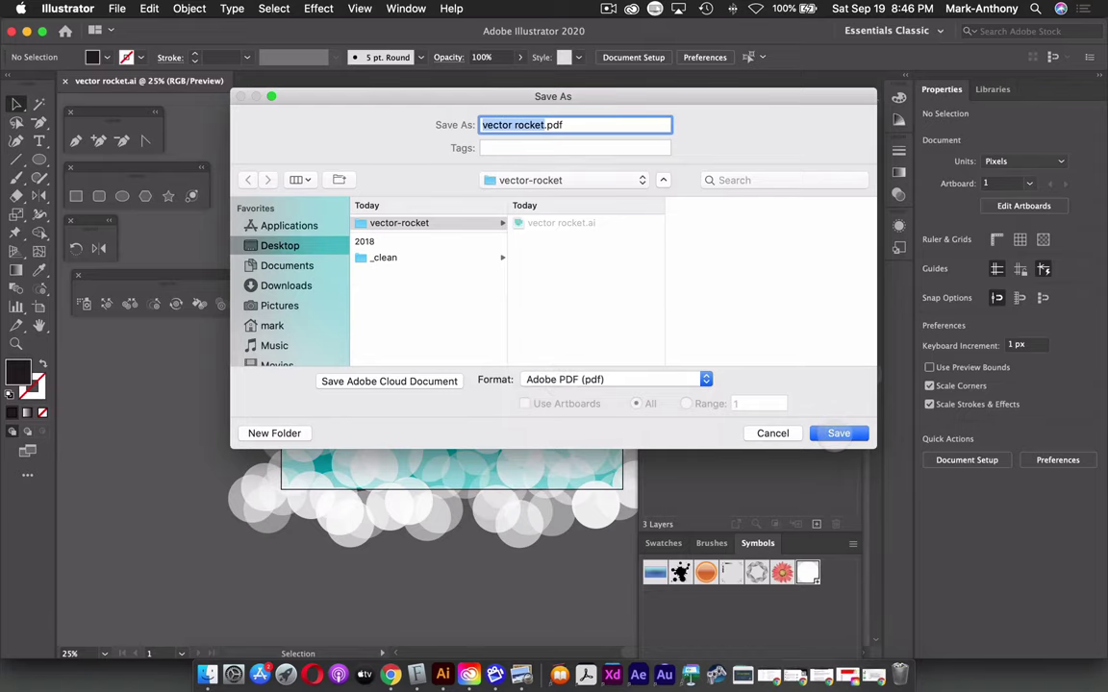
{"action": "left_click", "coordinate": [839, 433]}
{"action": "left_click", "coordinate": [408, 129]}
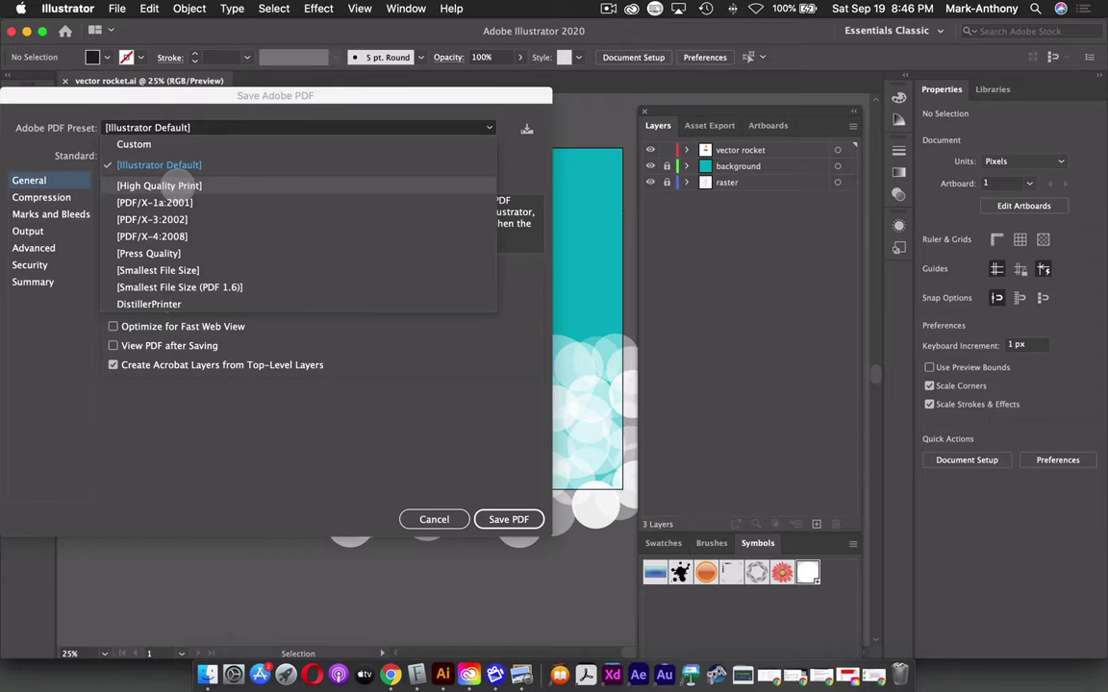
{"action": "left_click", "coordinate": [160, 186]}
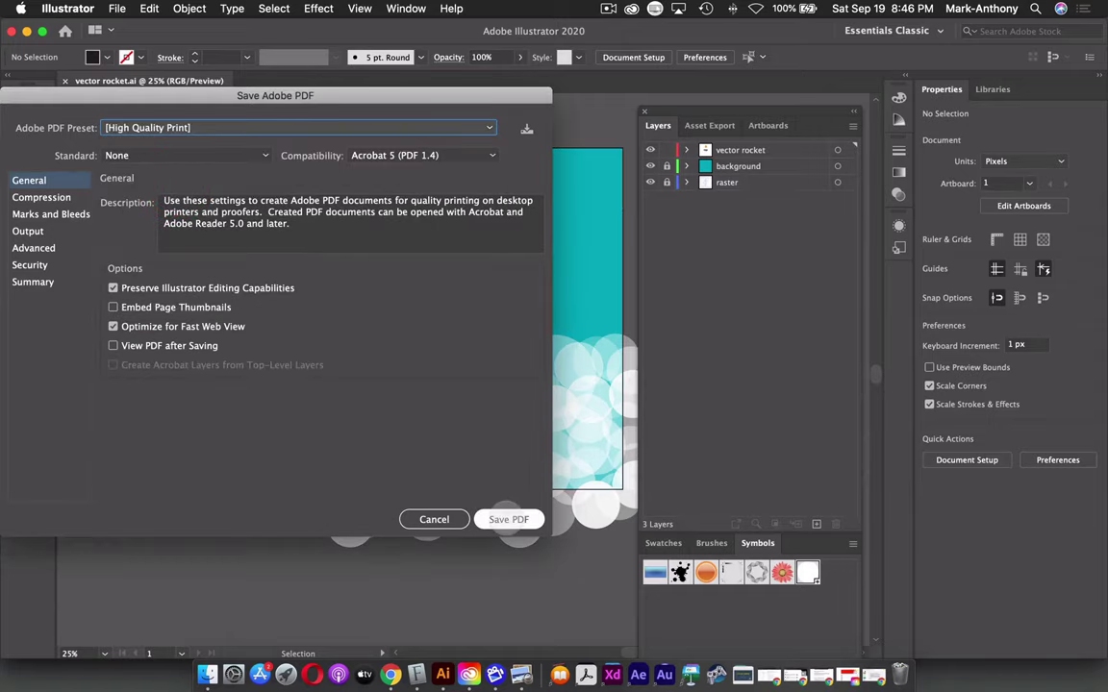
{"action": "left_click", "coordinate": [508, 519]}
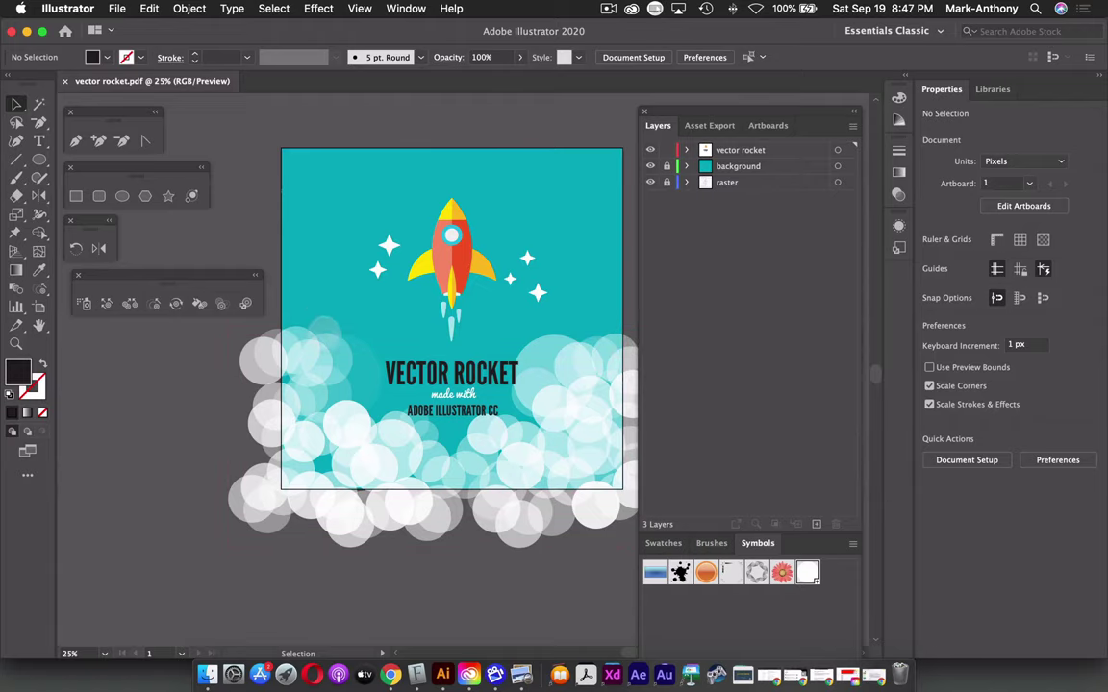
{"action": "left_click", "coordinate": [207, 674]}
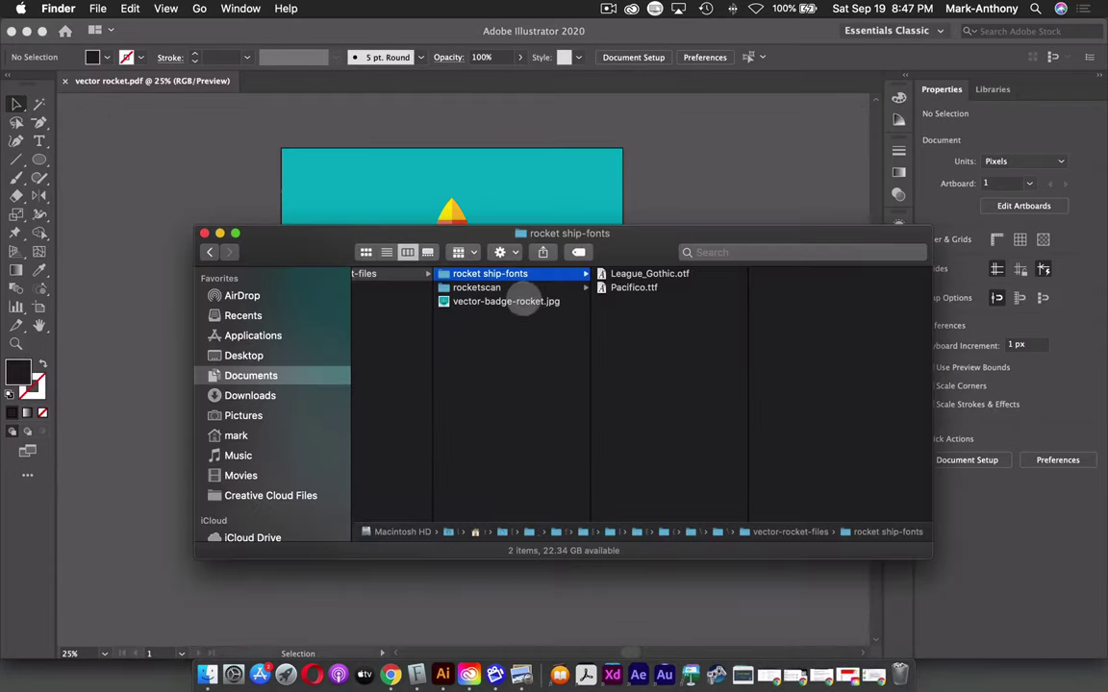
{"action": "left_click", "coordinate": [243, 355]}
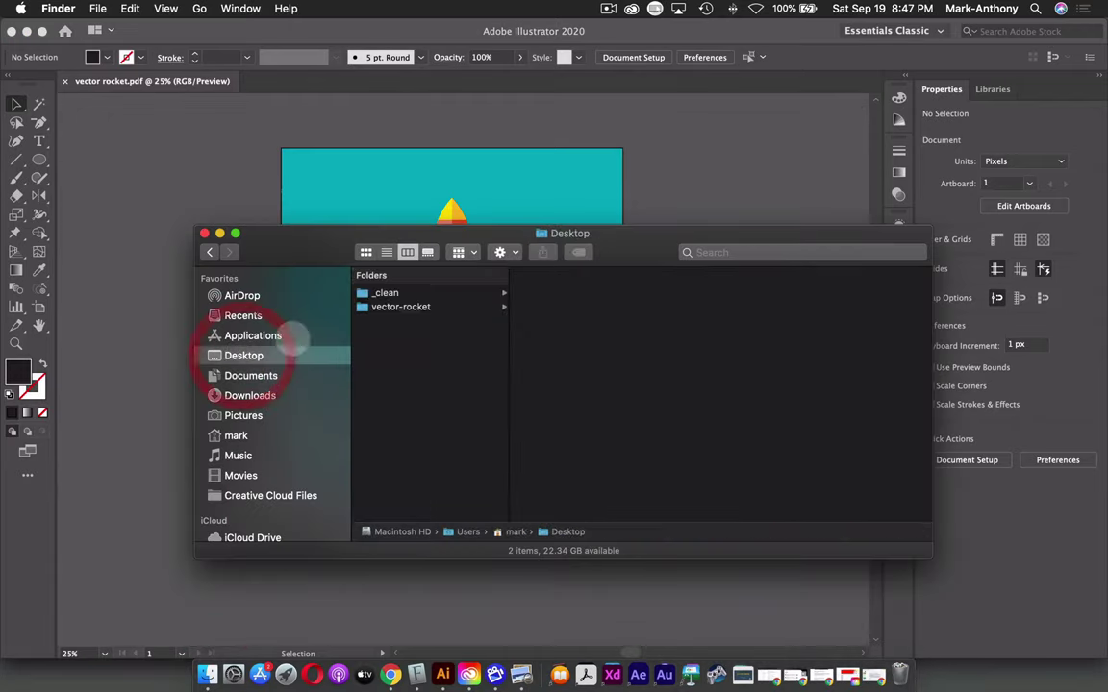
{"action": "left_click", "coordinate": [413, 307]}
{"action": "left_click", "coordinate": [556, 328]}
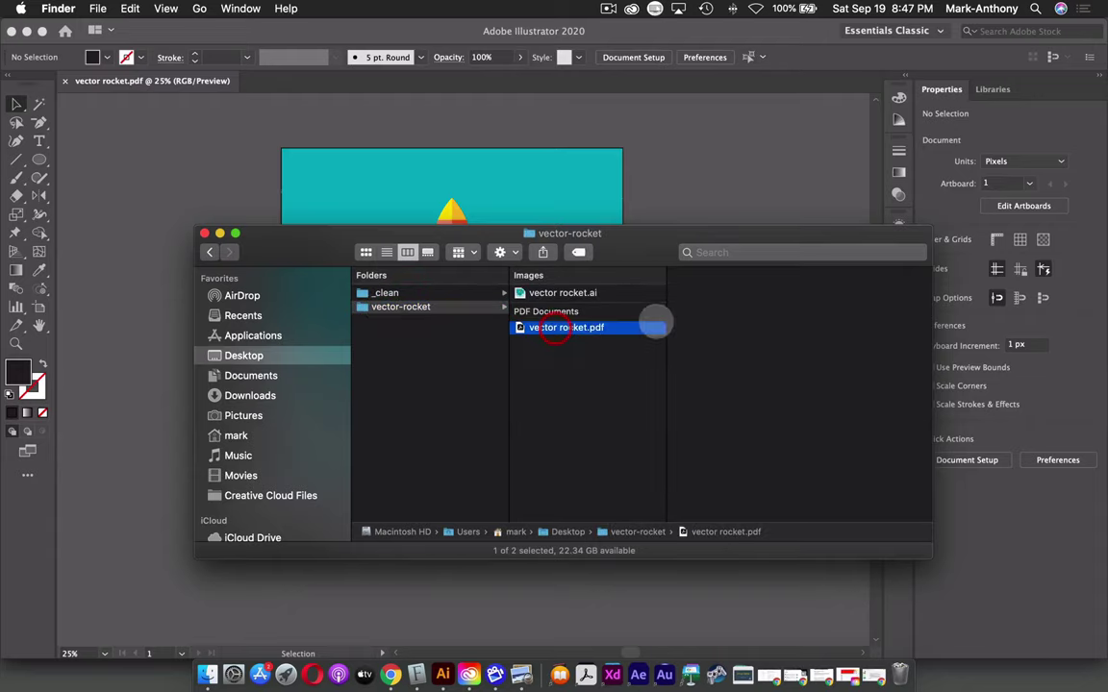
{"action": "key", "text": "space"}
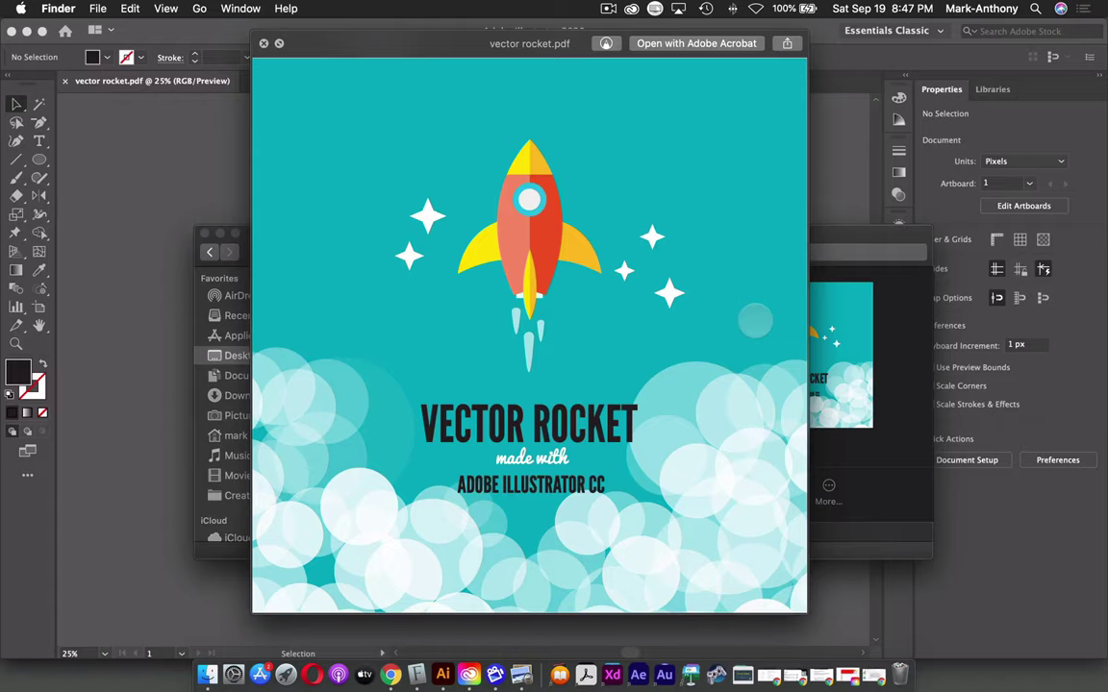
{"action": "key", "text": "space"}
{"action": "left_click", "coordinate": [685, 147]}
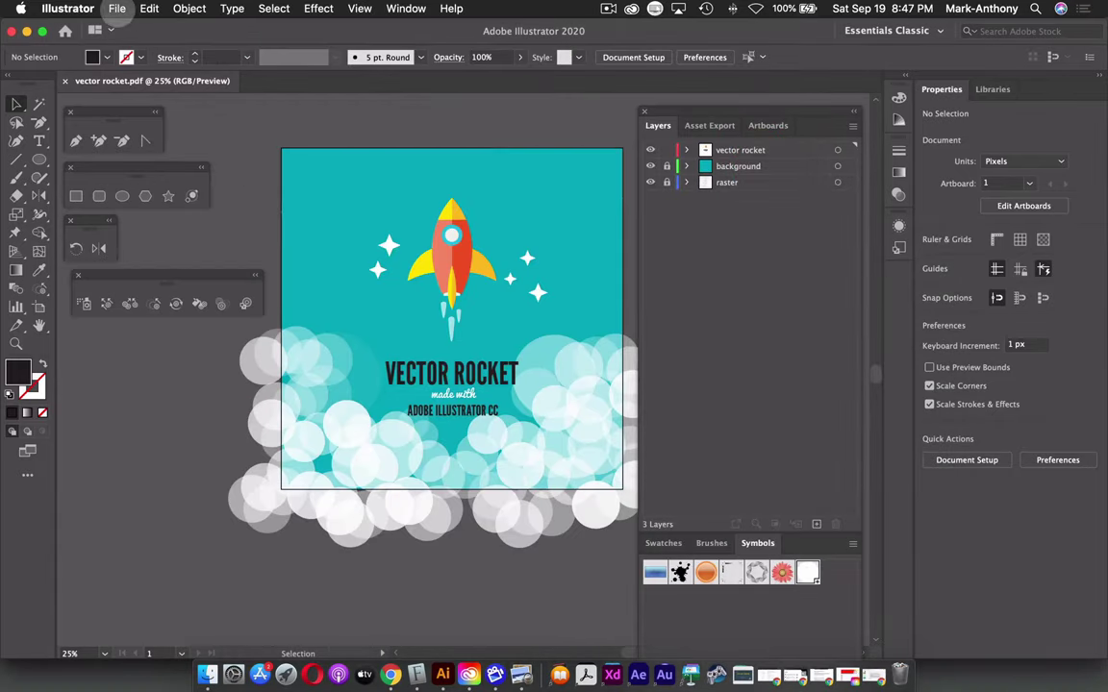
Export through Save for Web (Legacy) as a Maximum-quality JPEG named vector-rocket.jpg.
{"action": "left_click", "coordinate": [116, 9]}
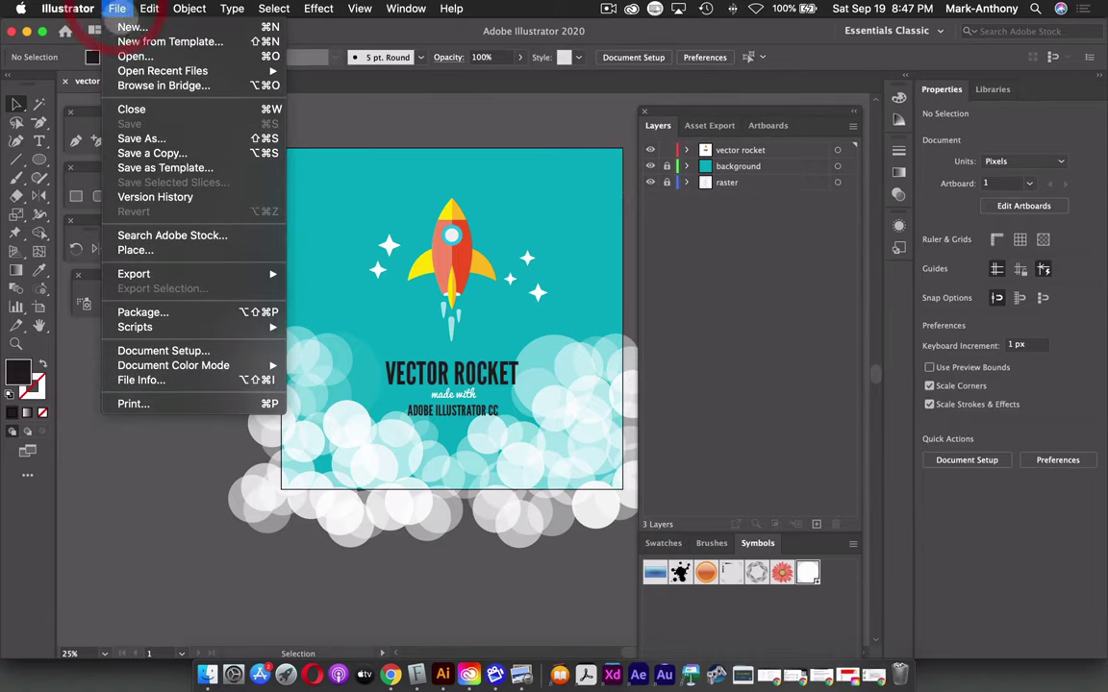
{"action": "mouse_move", "coordinate": [134, 274]}
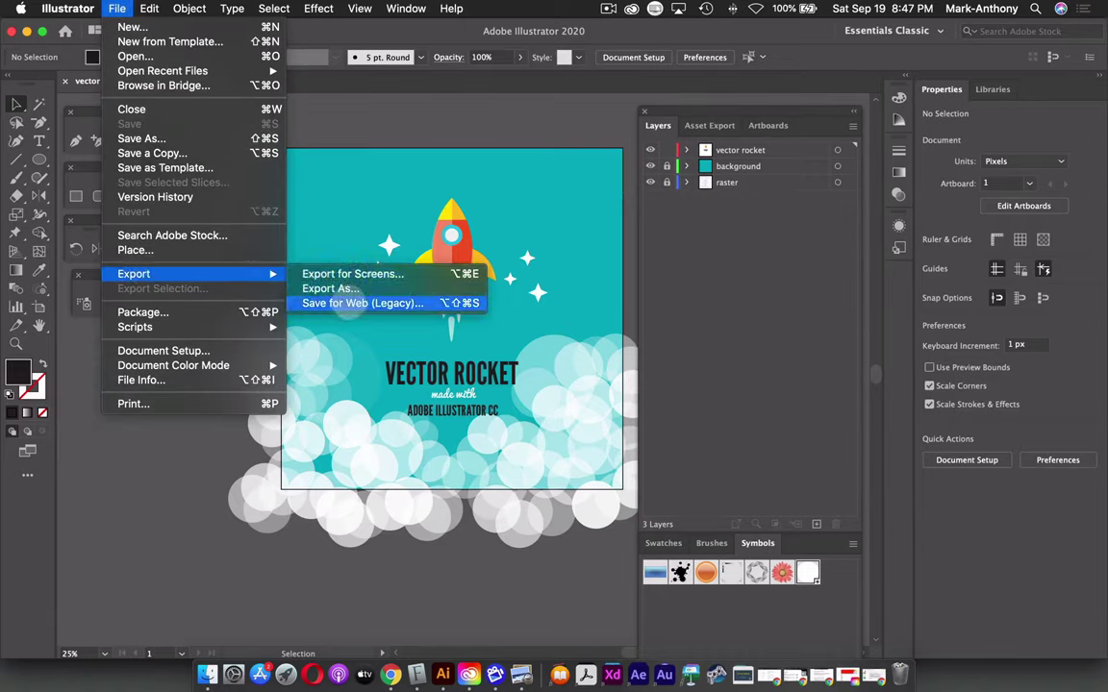
{"action": "left_click", "coordinate": [293, 302]}
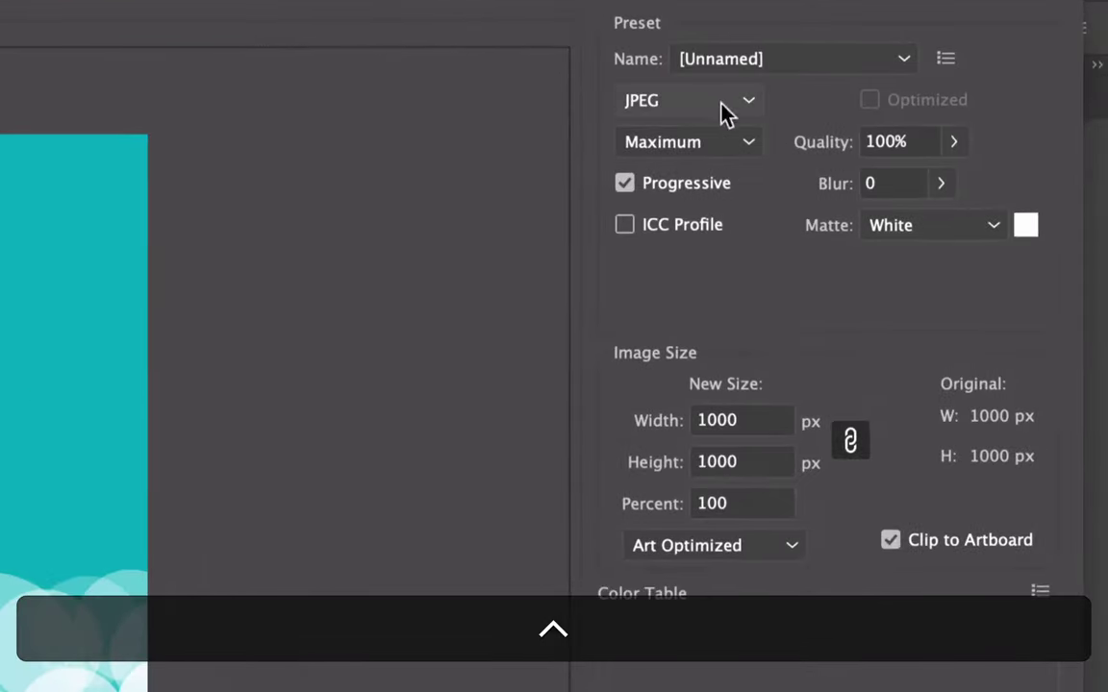
{"action": "left_click", "coordinate": [856, 98]}
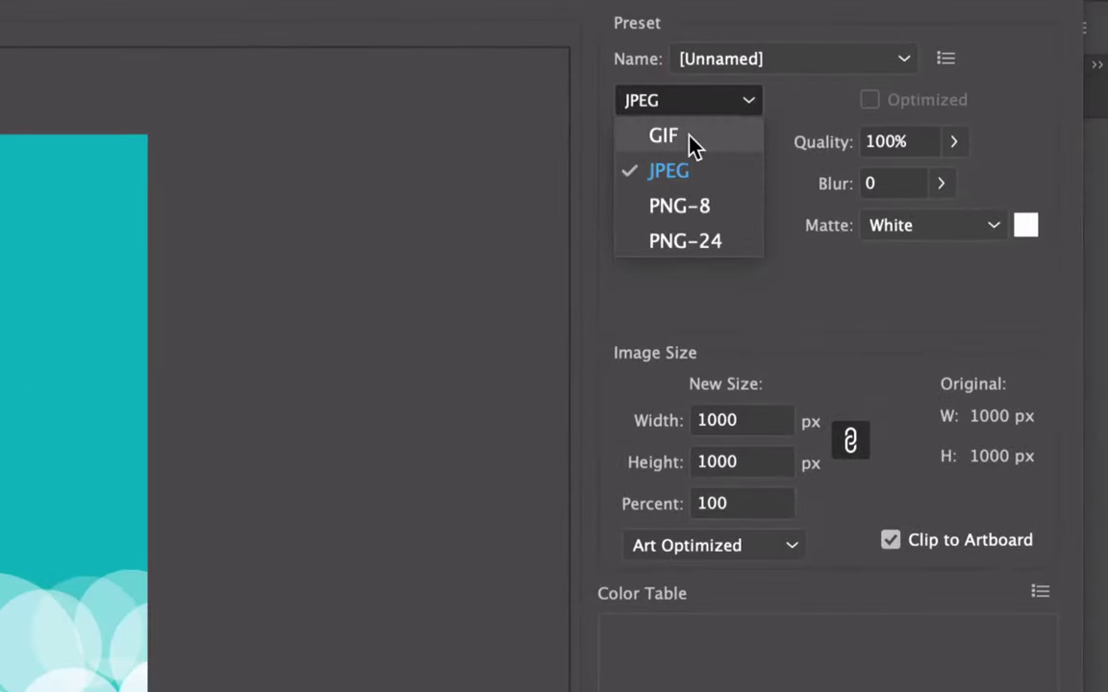
{"action": "left_click", "coordinate": [691, 173]}
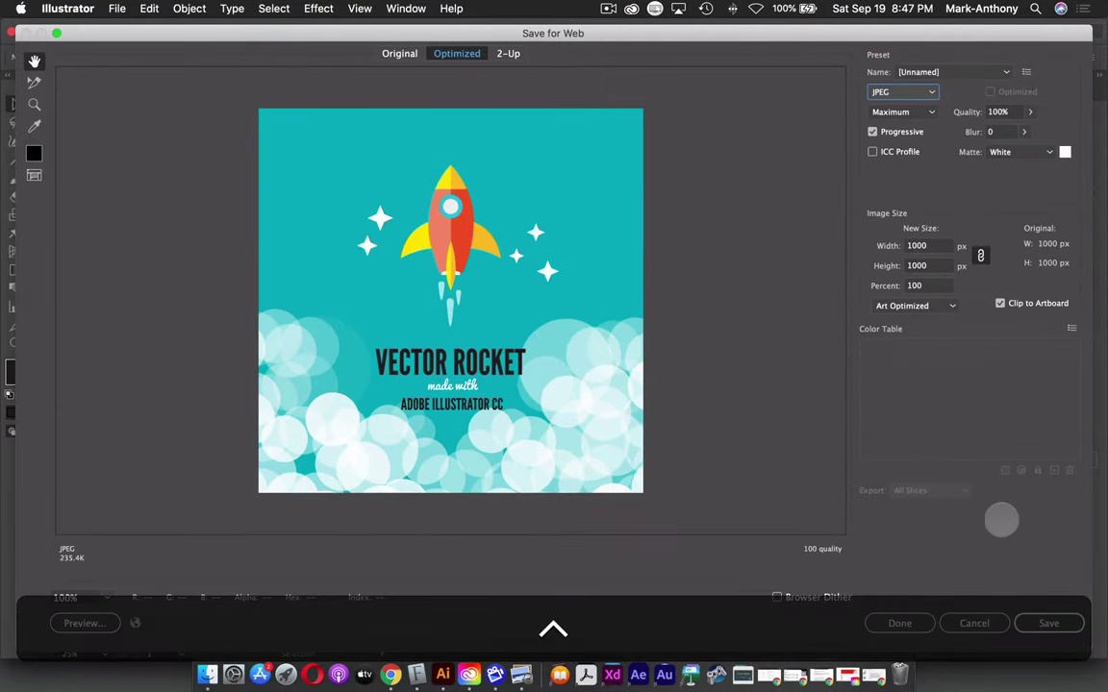
{"action": "left_click", "coordinate": [1048, 622]}
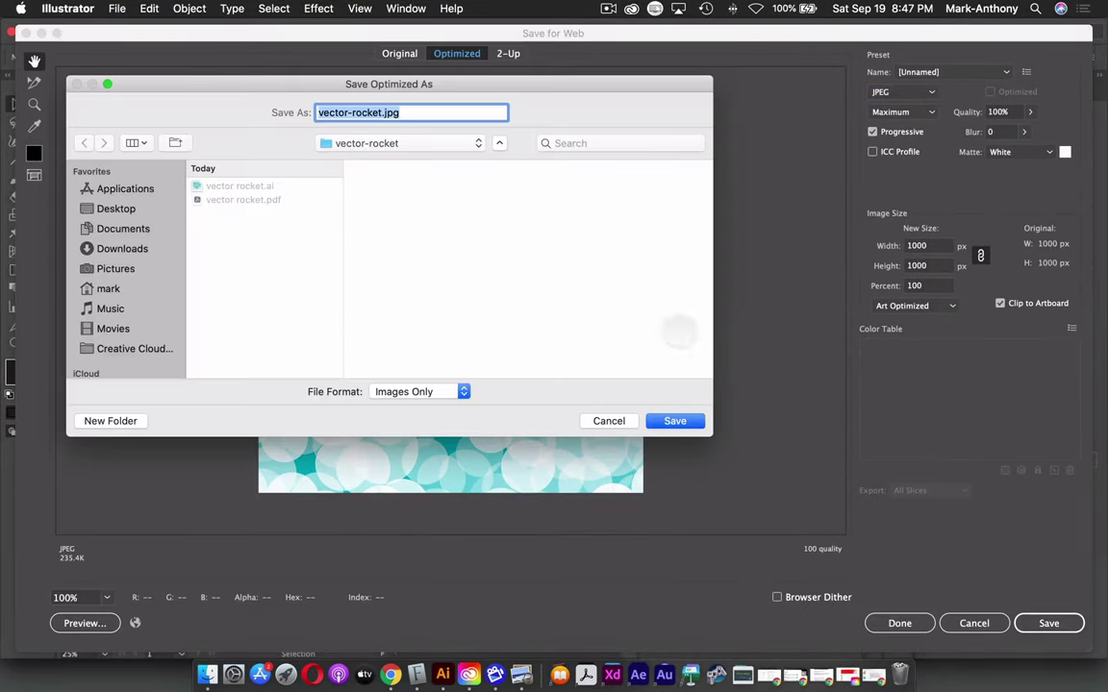
{"action": "left_click", "coordinate": [675, 421]}
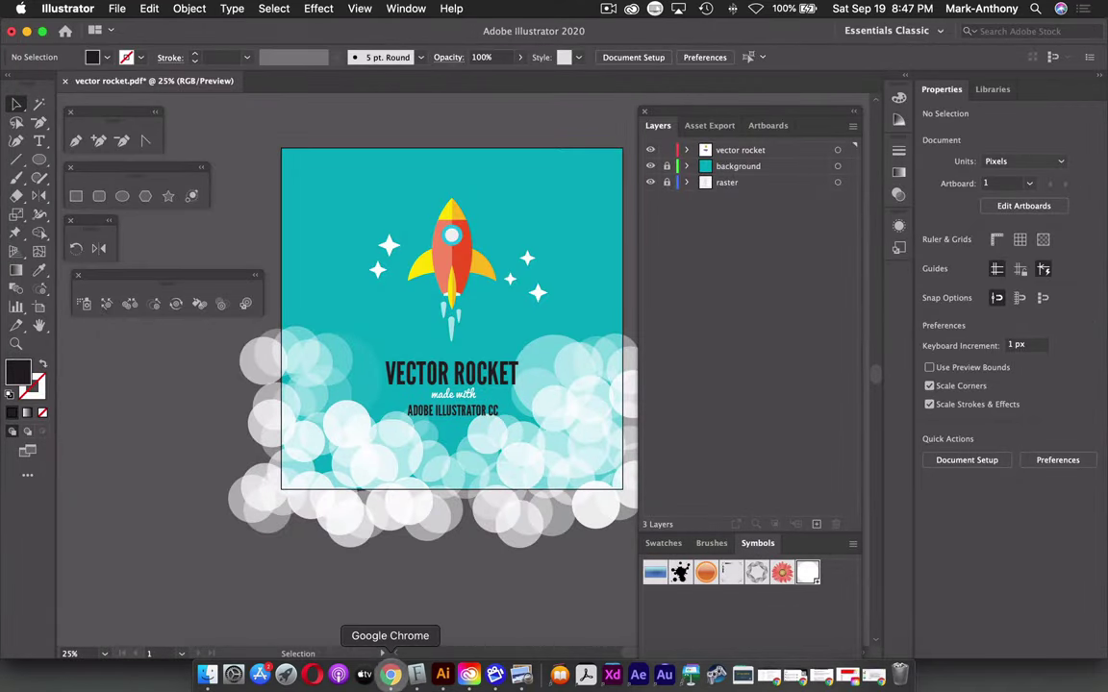
Open the vector-rocket folder in Finder and Quick Look vector-rocket.jpg.
{"action": "left_click", "coordinate": [207, 675]}
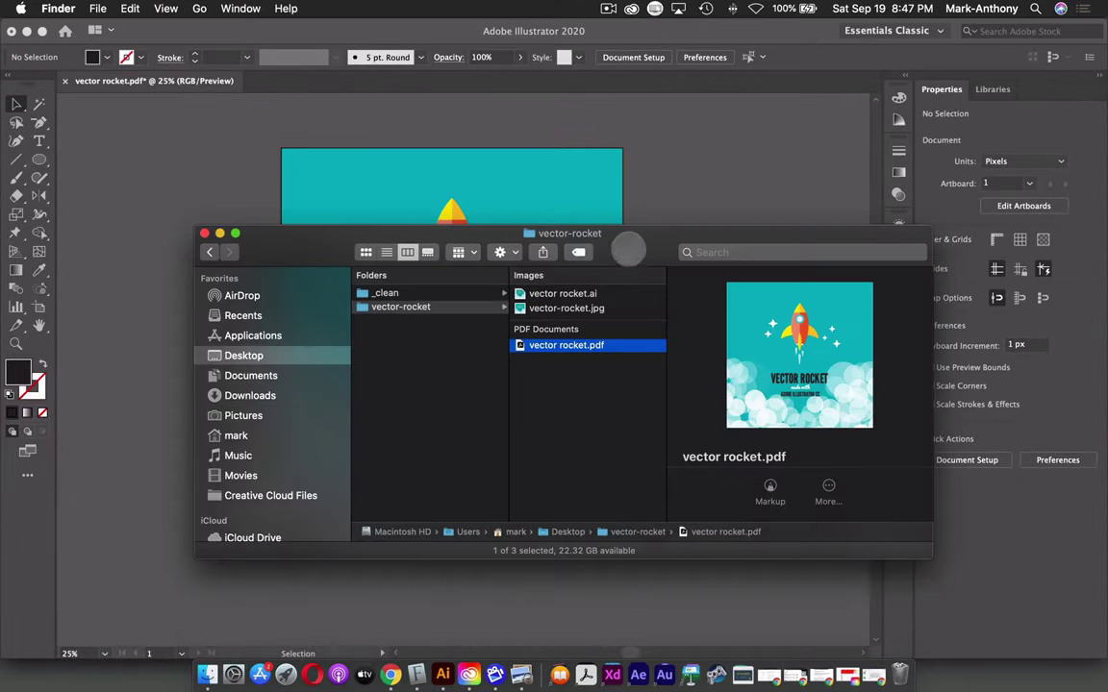
{"action": "left_click", "coordinate": [568, 294]}
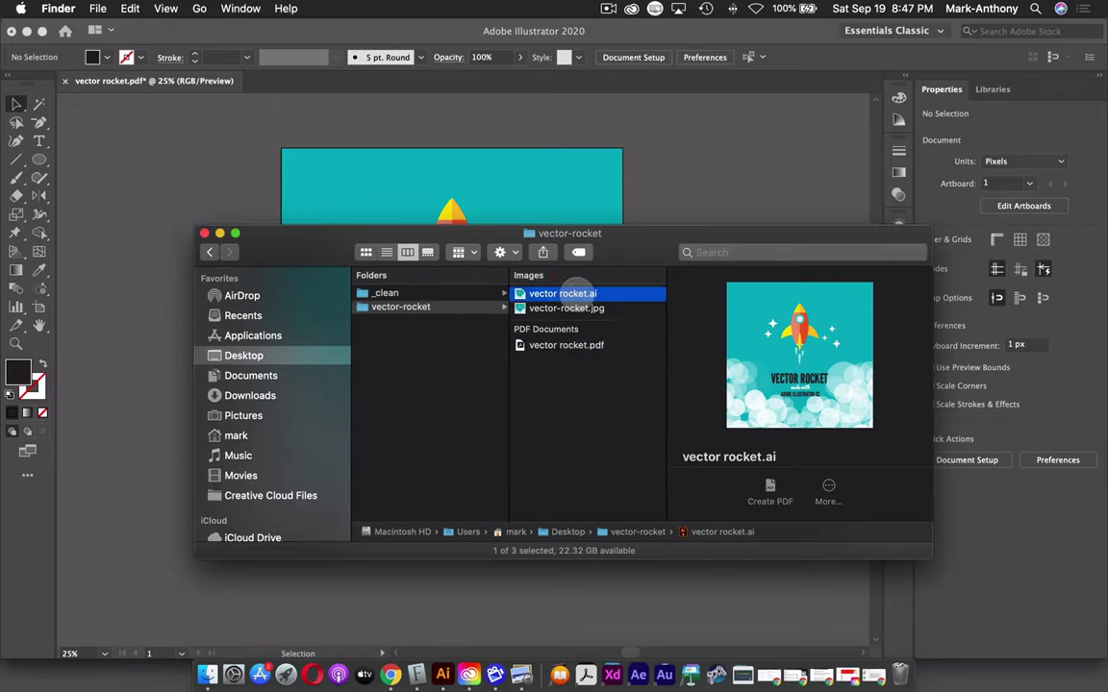
{"action": "left_click", "coordinate": [567, 309]}
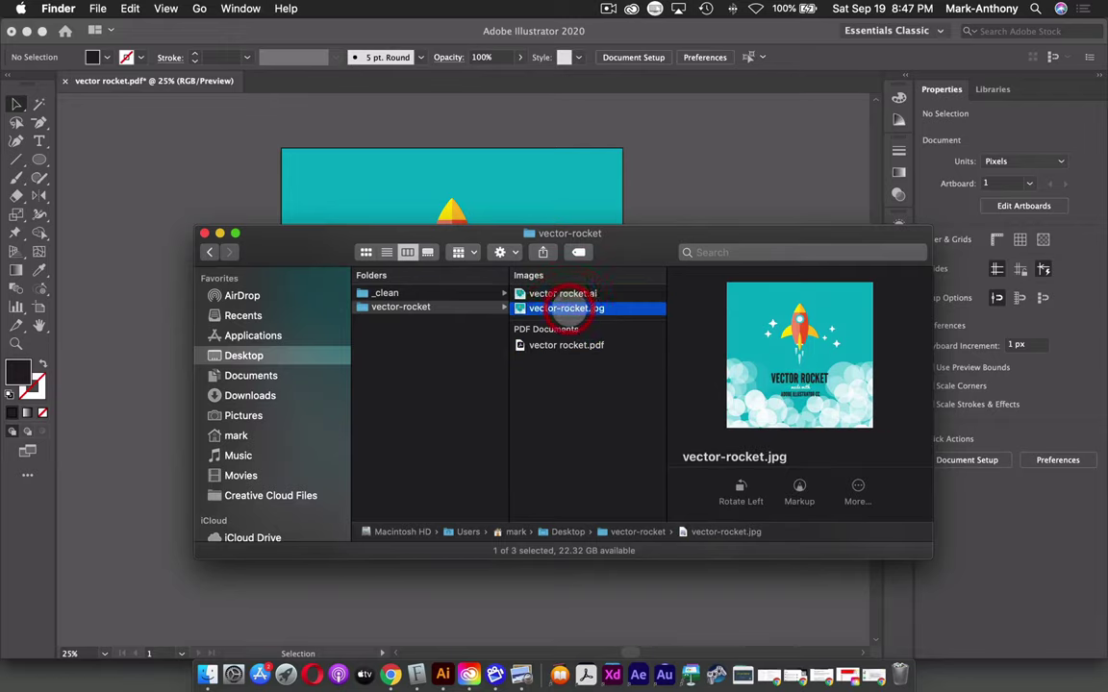
{"action": "key", "text": "space"}
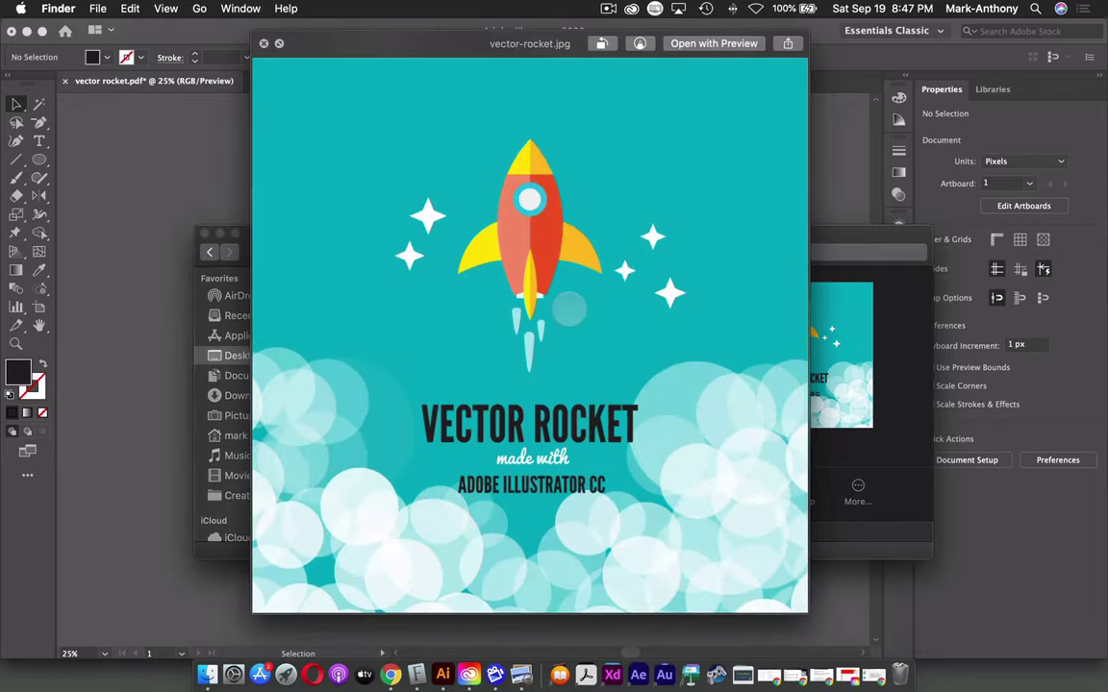
{"action": "key", "text": "space"}
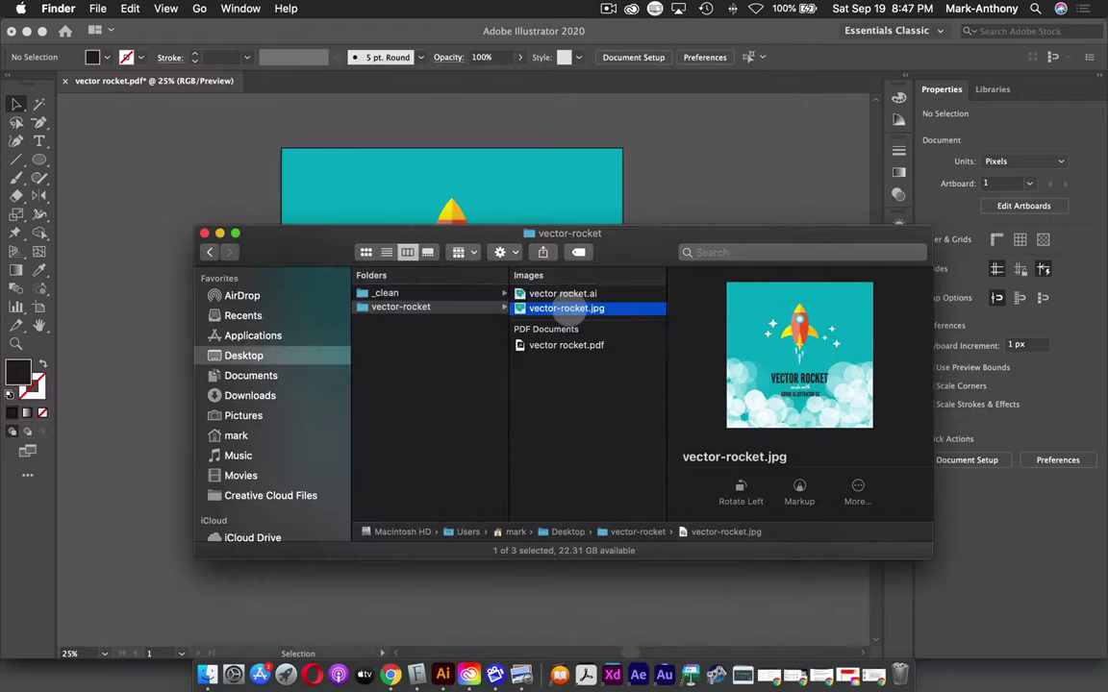
Quick Look vector rocket.pdf, then save vector rocket.ai in Illustrator.
{"action": "left_click", "coordinate": [565, 348]}
{"action": "key", "text": "space"}
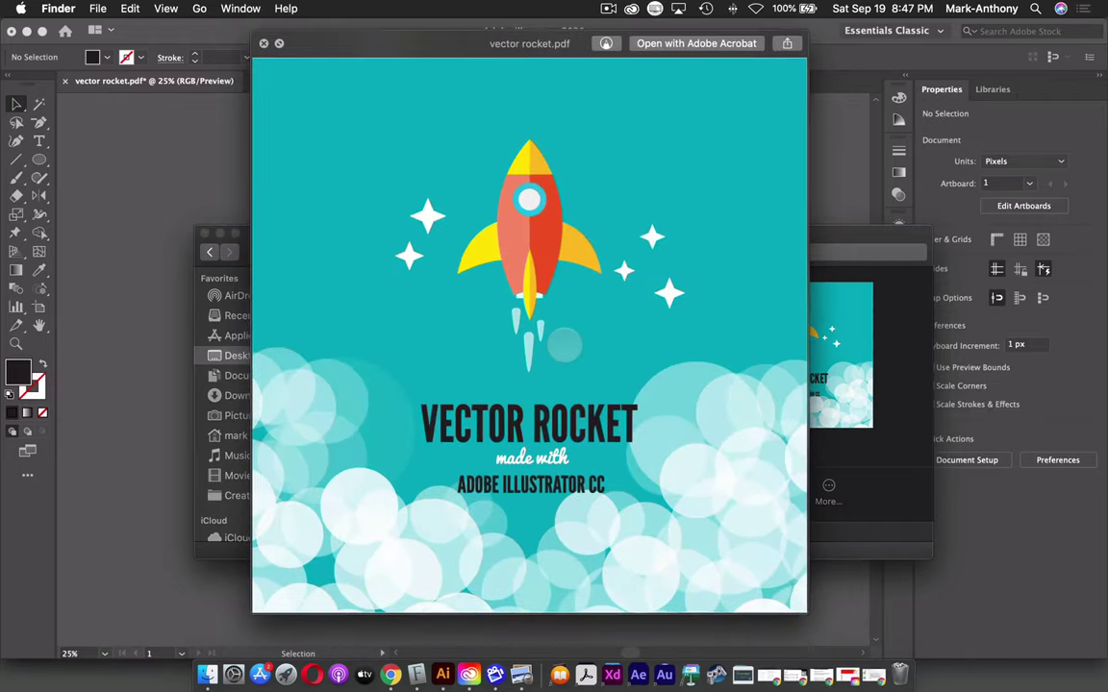
{"action": "key", "text": "space"}
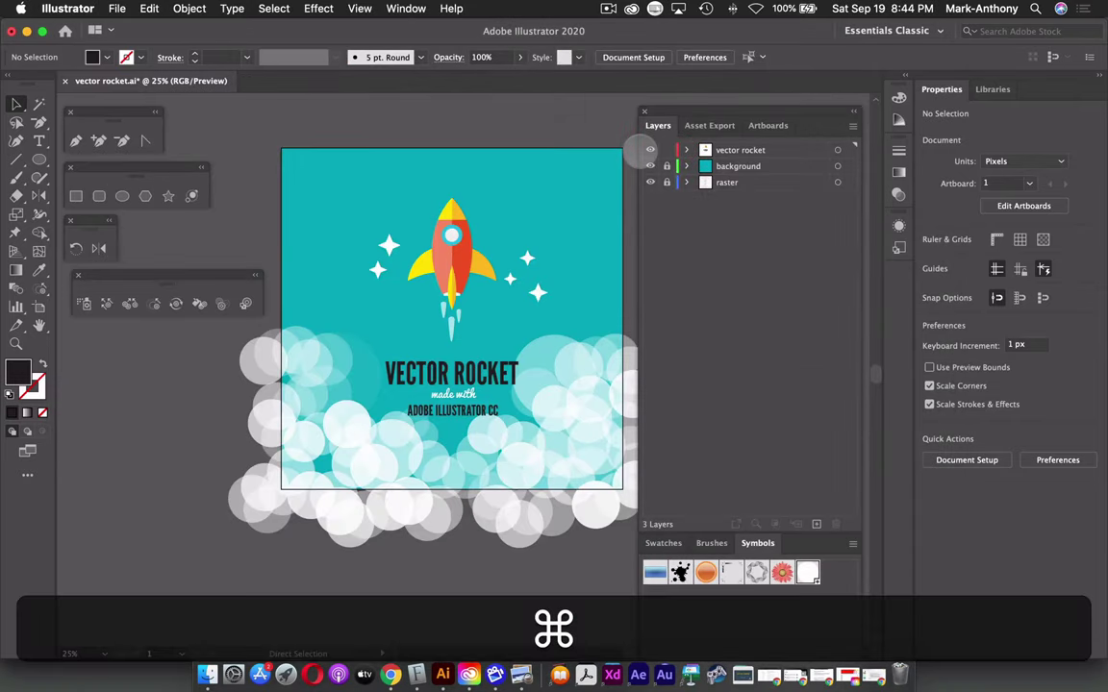
{"action": "key", "text": "super+s"}
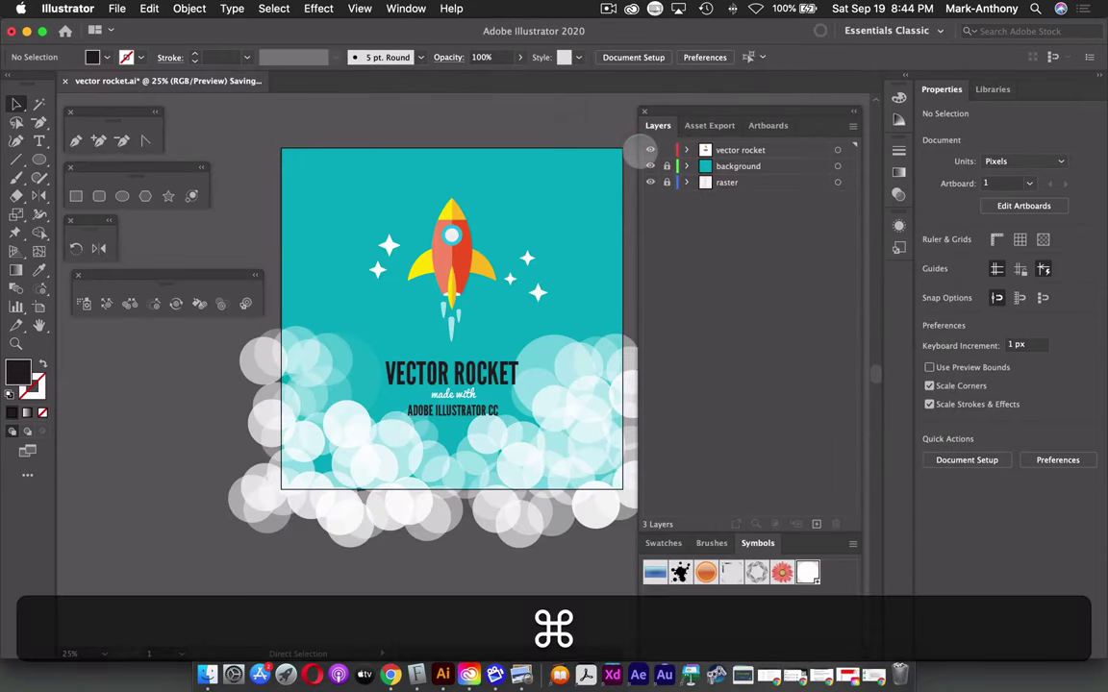